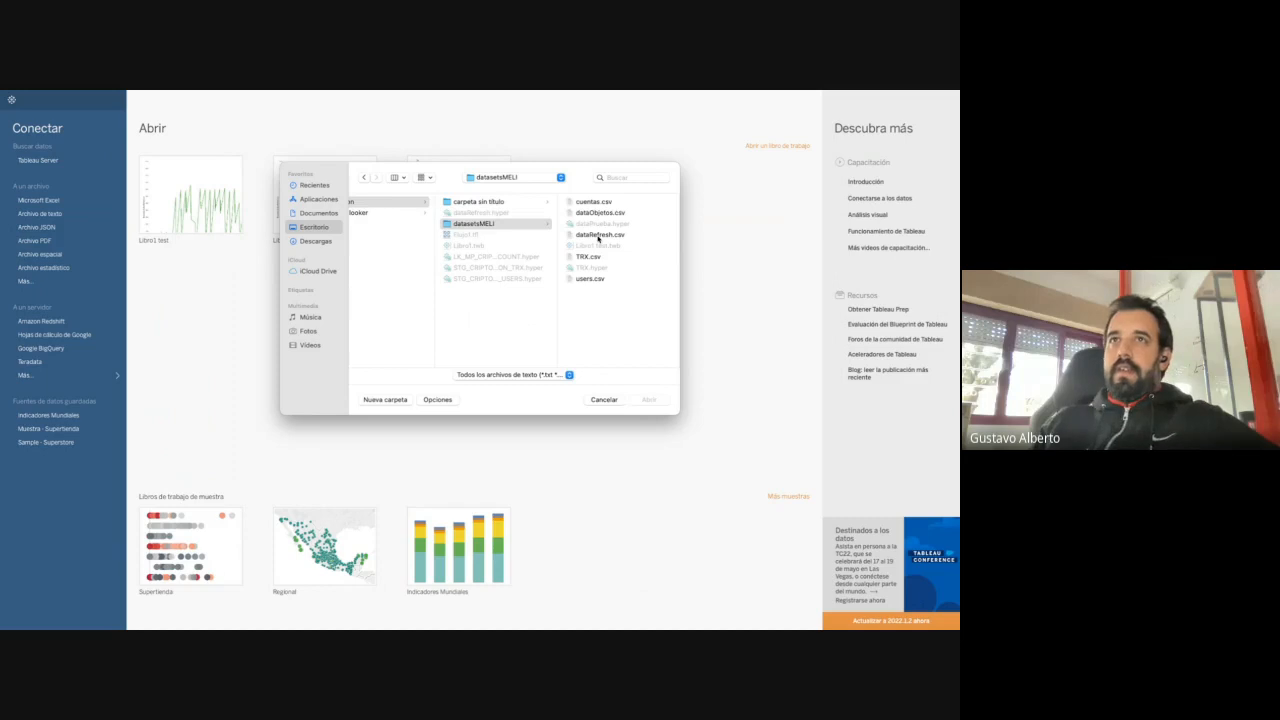
# Connect to the text file dataRefresh.csv from the datasetsMELI folder
pyautogui.click(598, 235)
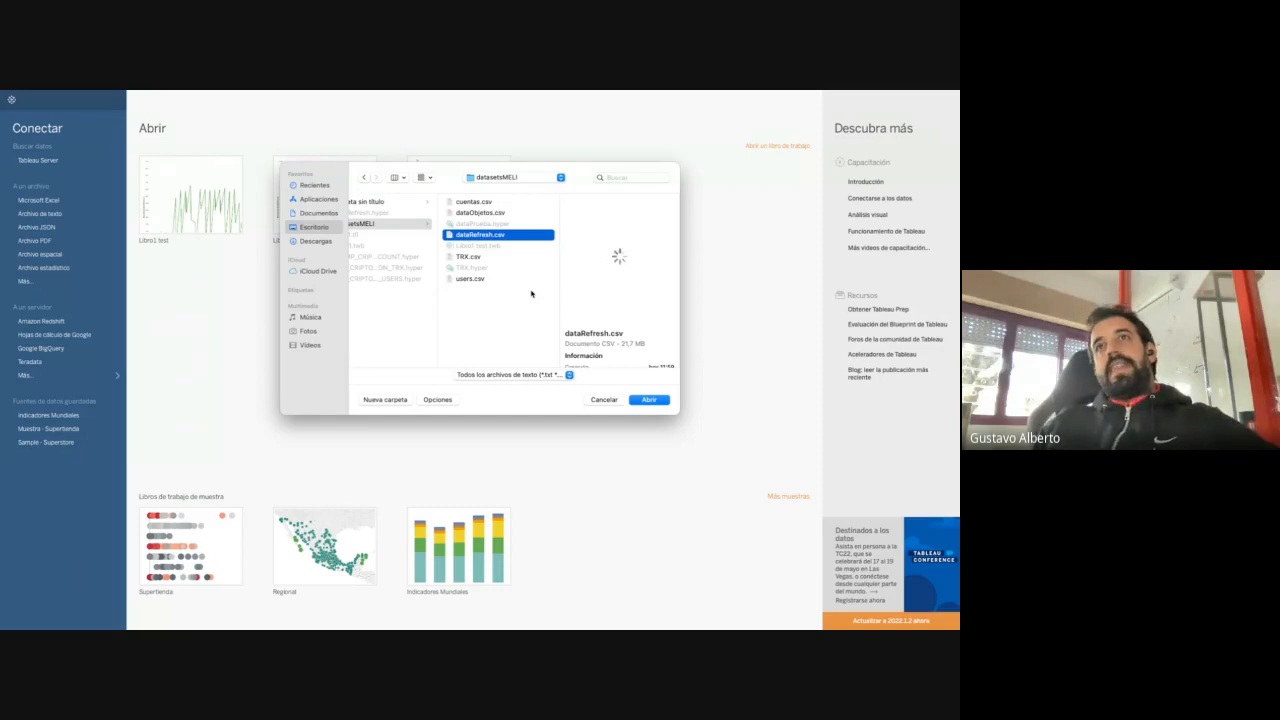
pyautogui.click(649, 399)
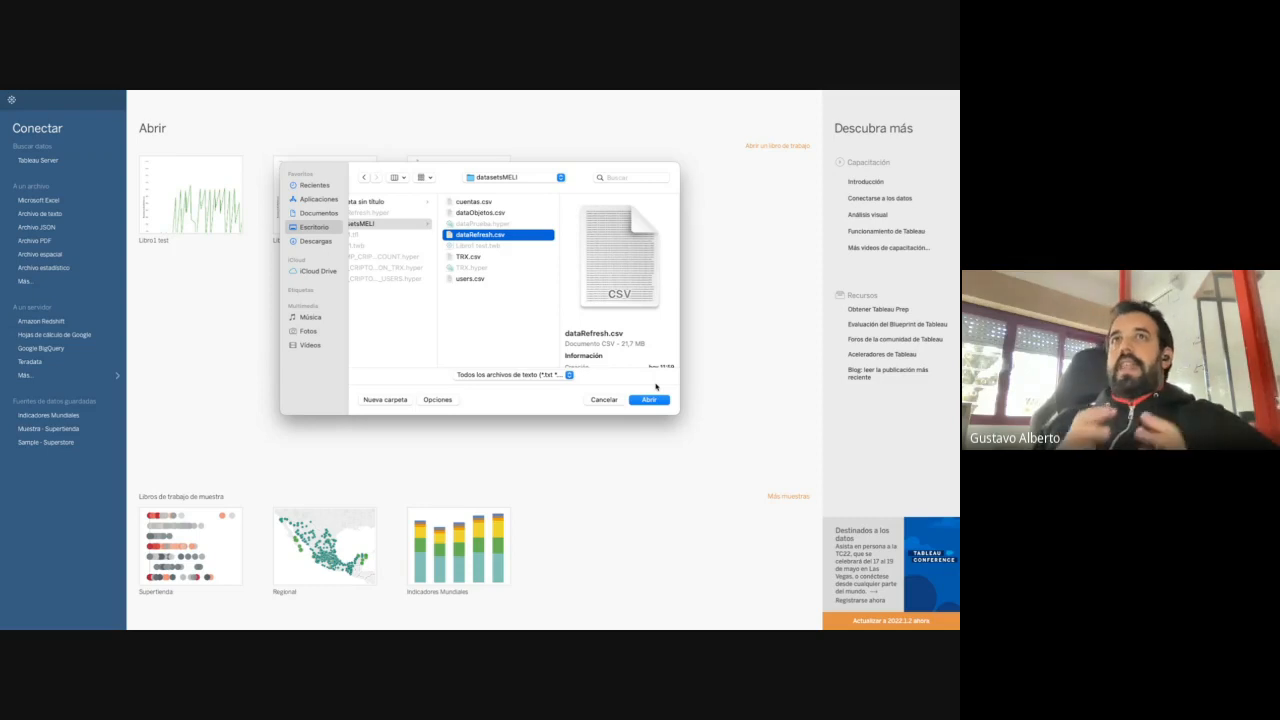
pyautogui.click(649, 400)
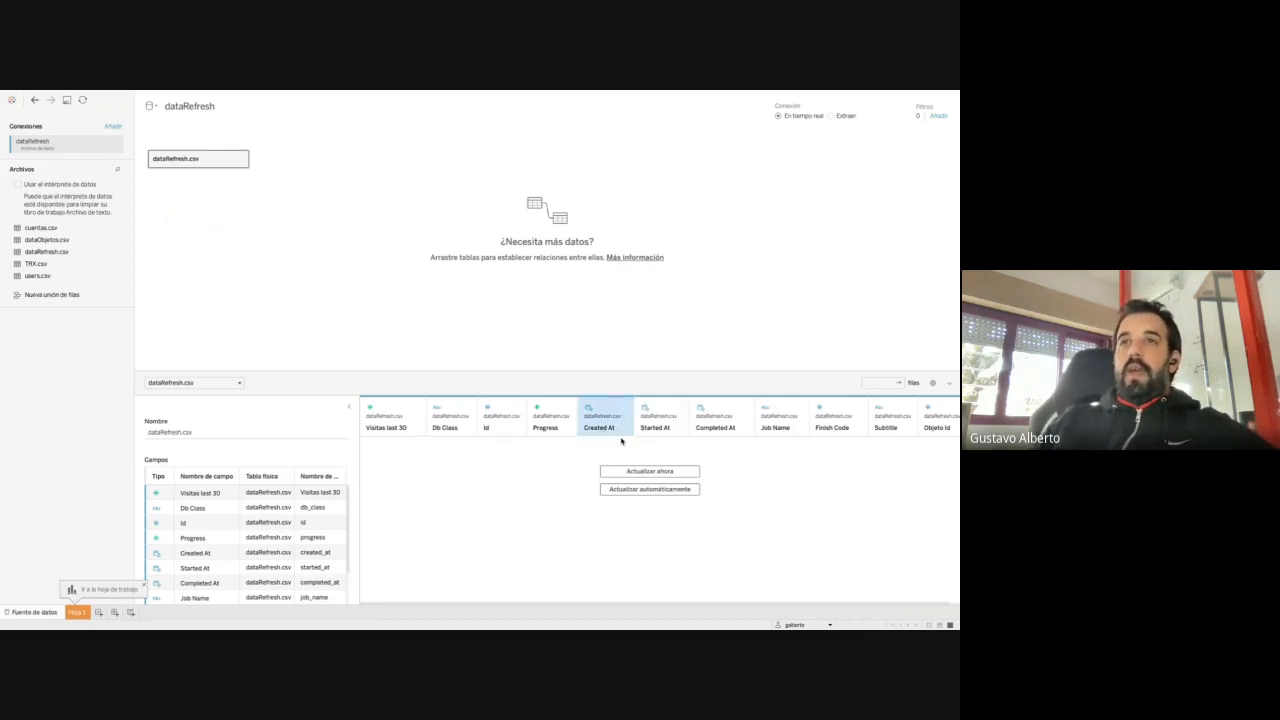
# Examine the Started At, Completed At, Finish Code and Objeto Id columns of dataRefresh.csv
pyautogui.click(655, 428)
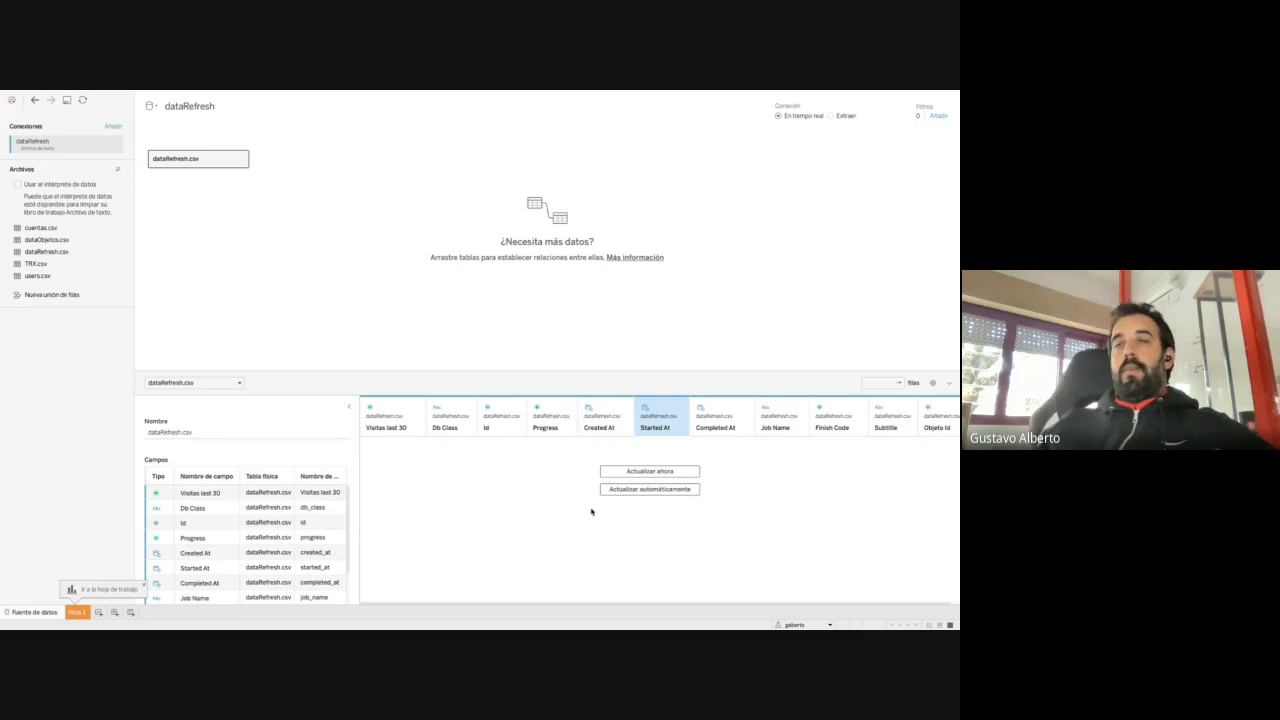
pyautogui.click(722, 427)
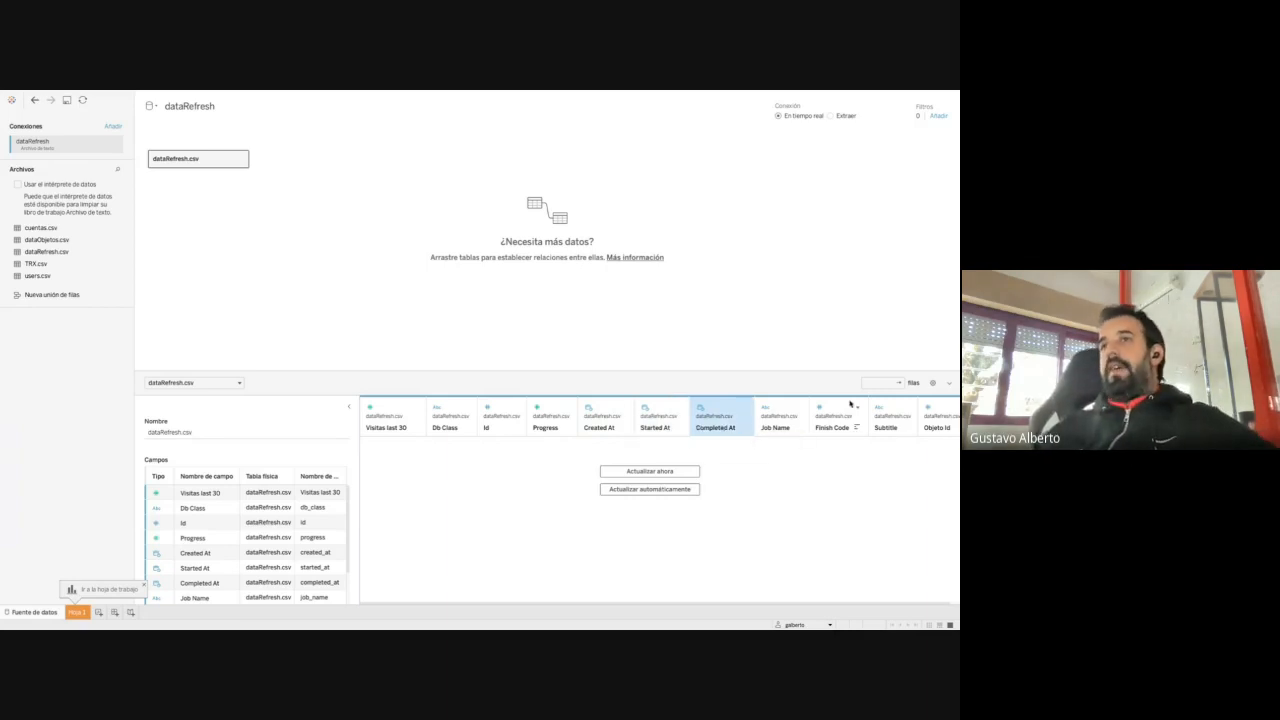
pyautogui.click(821, 433)
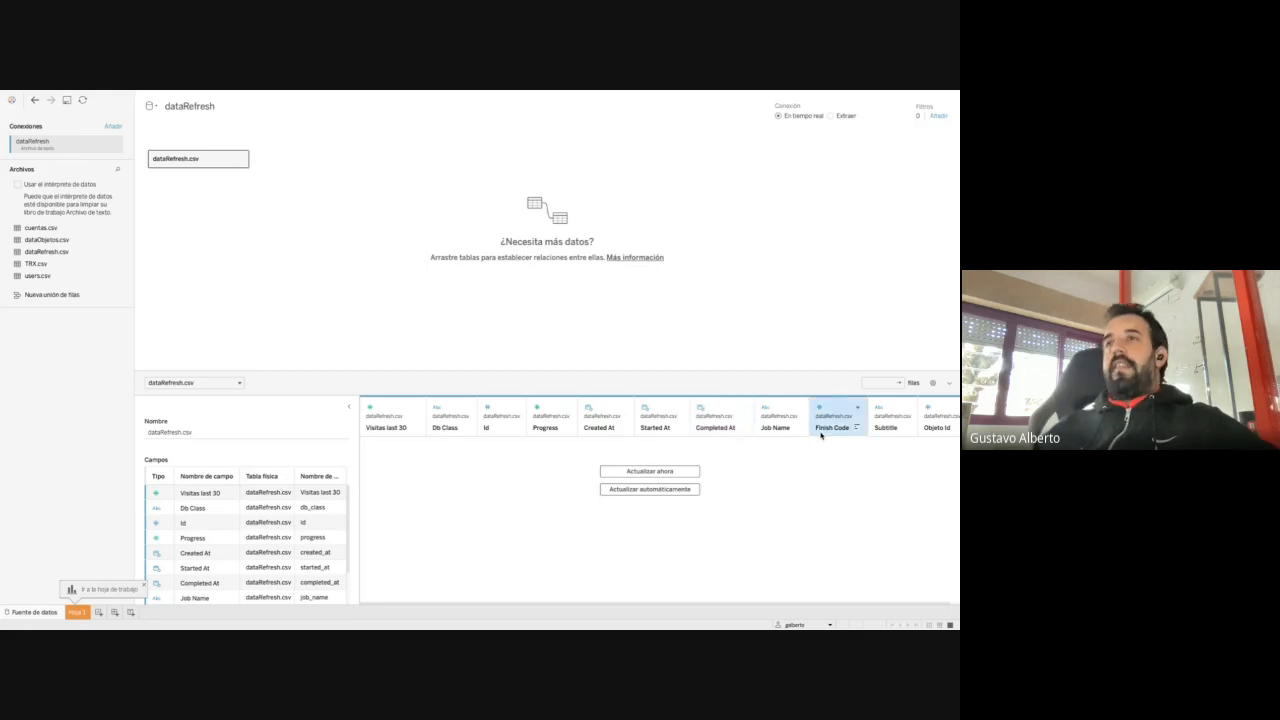
pyautogui.click(945, 428)
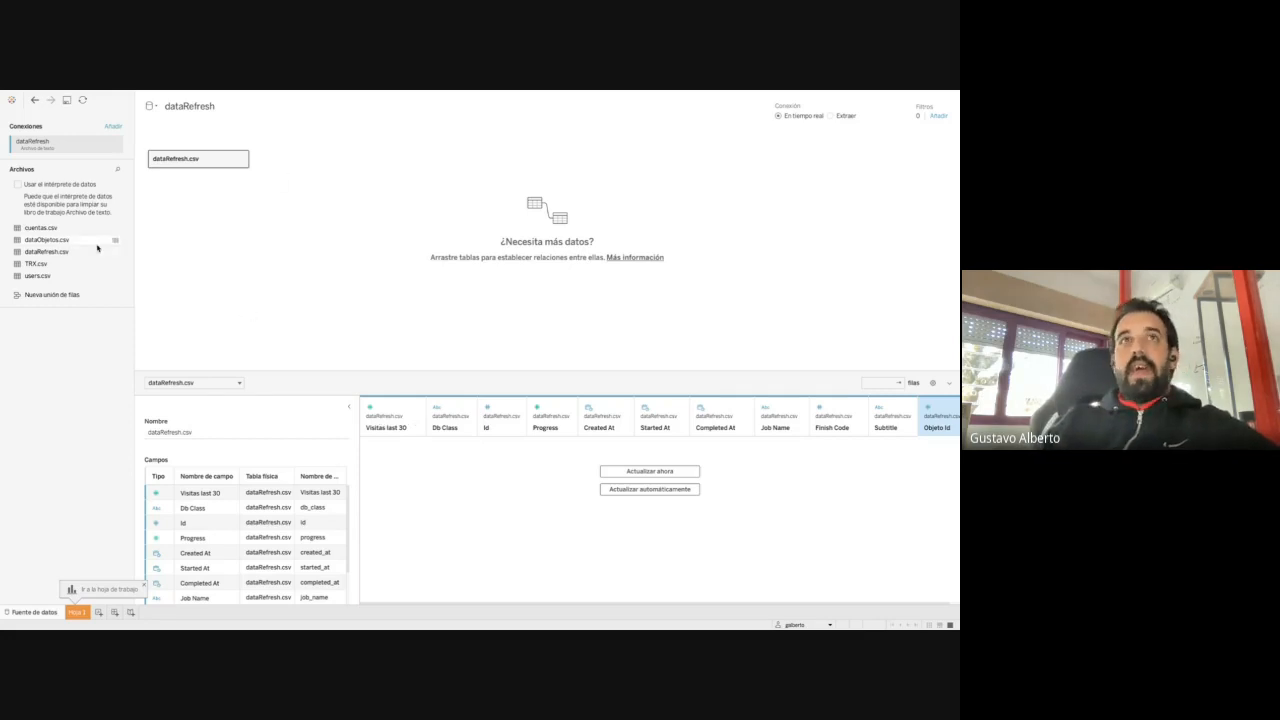
# Add a second text file connection to dataObjetos.csv from the datasetsMELI folder
pyautogui.click(113, 126)
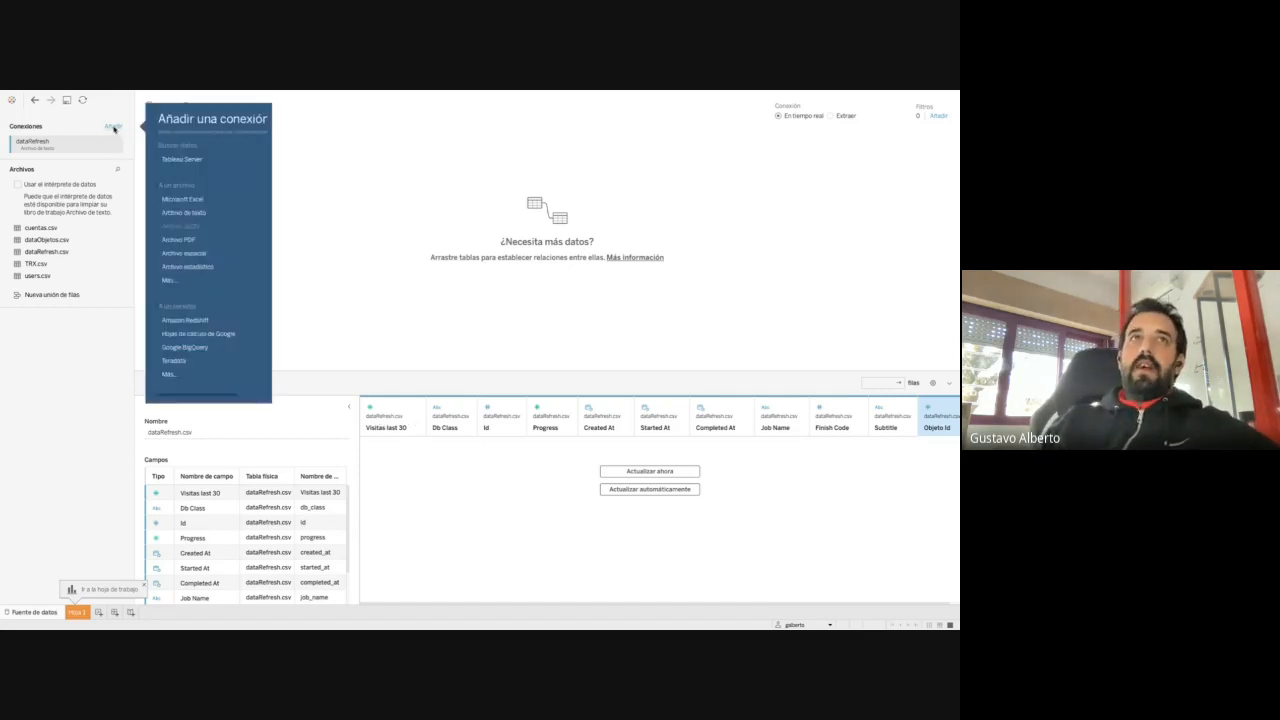
pyautogui.click(210, 214)
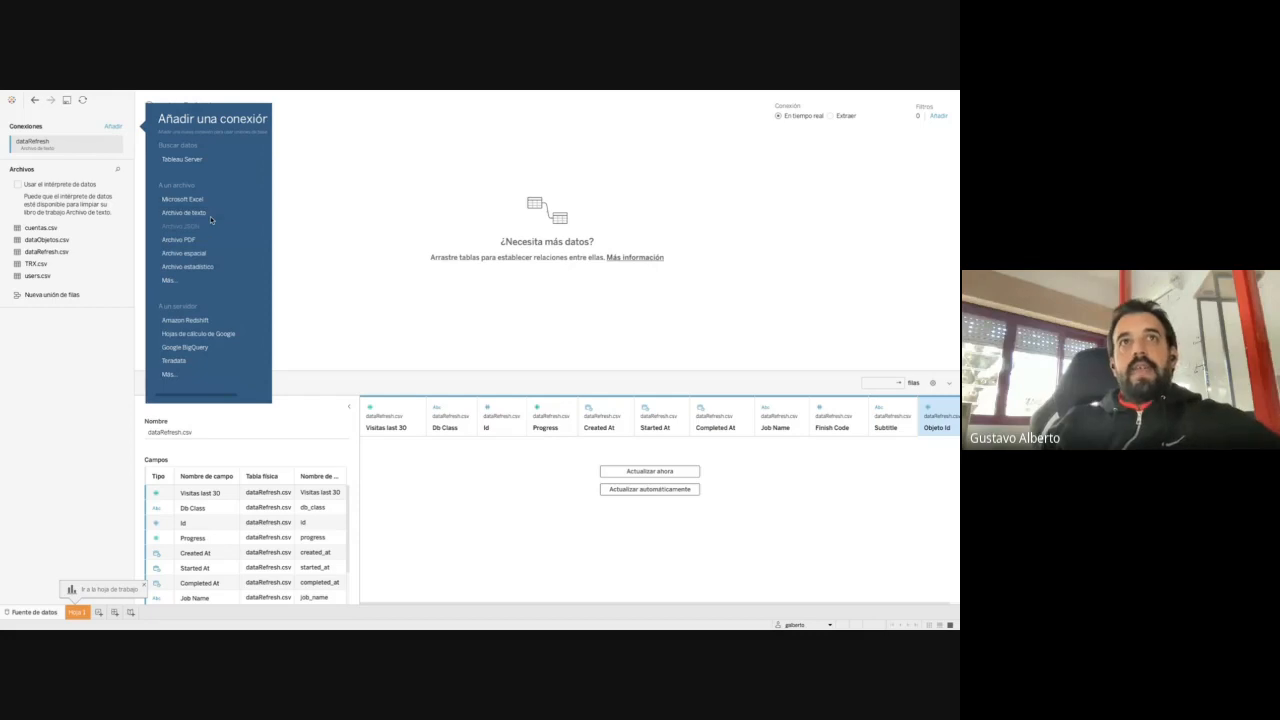
pyautogui.click(385, 212)
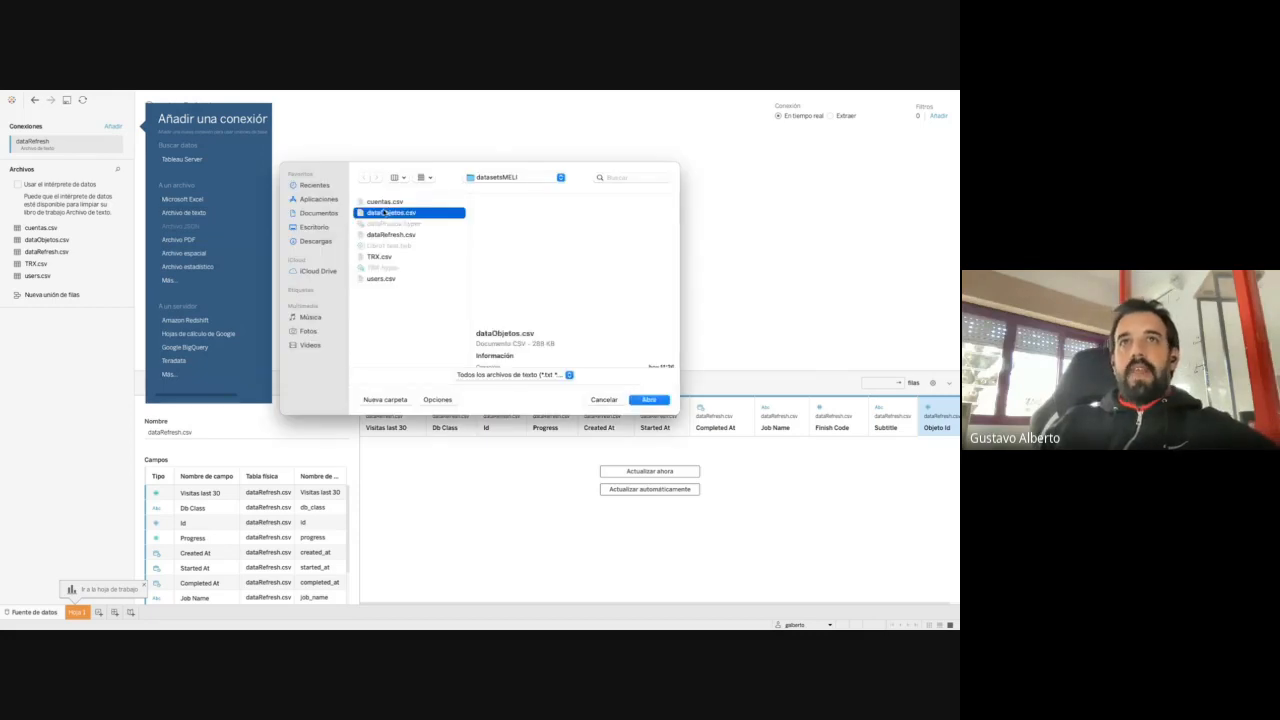
pyautogui.click(646, 399)
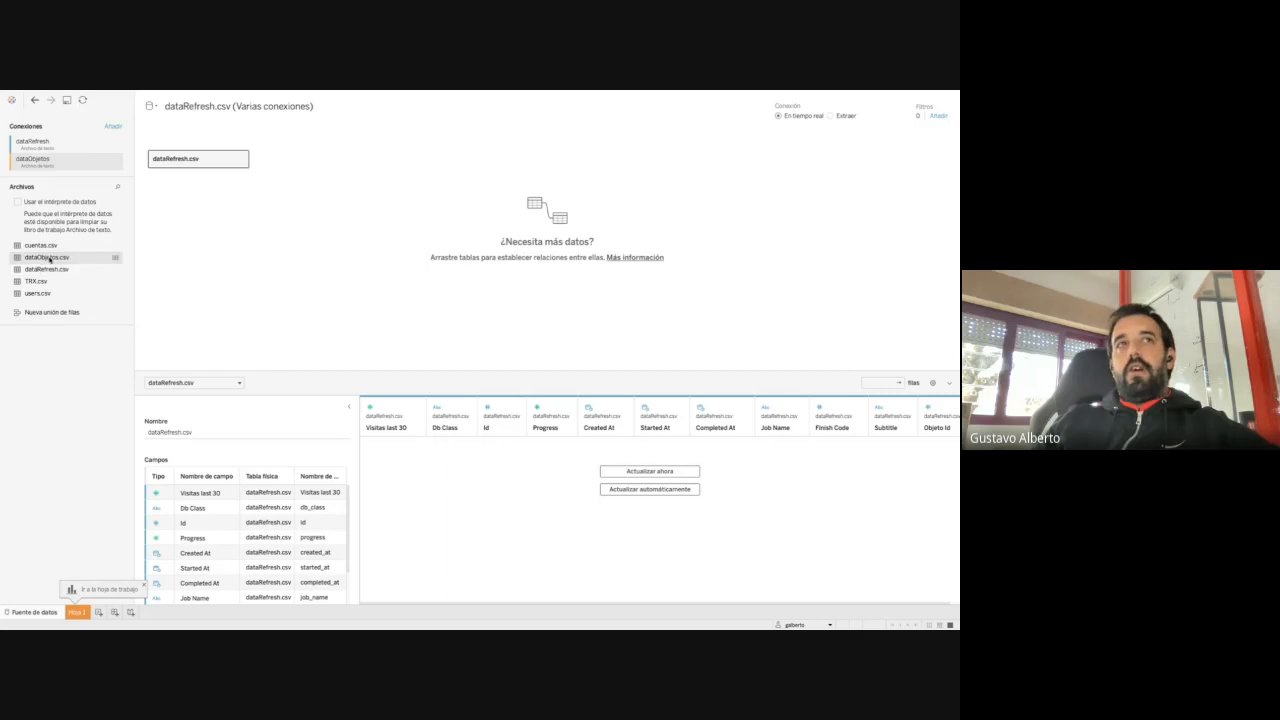
# Open the dataRefresh.csv table and join dataObjetos.csv to it, matching Objeto Id with Obj Id
pyautogui.click(239, 158)
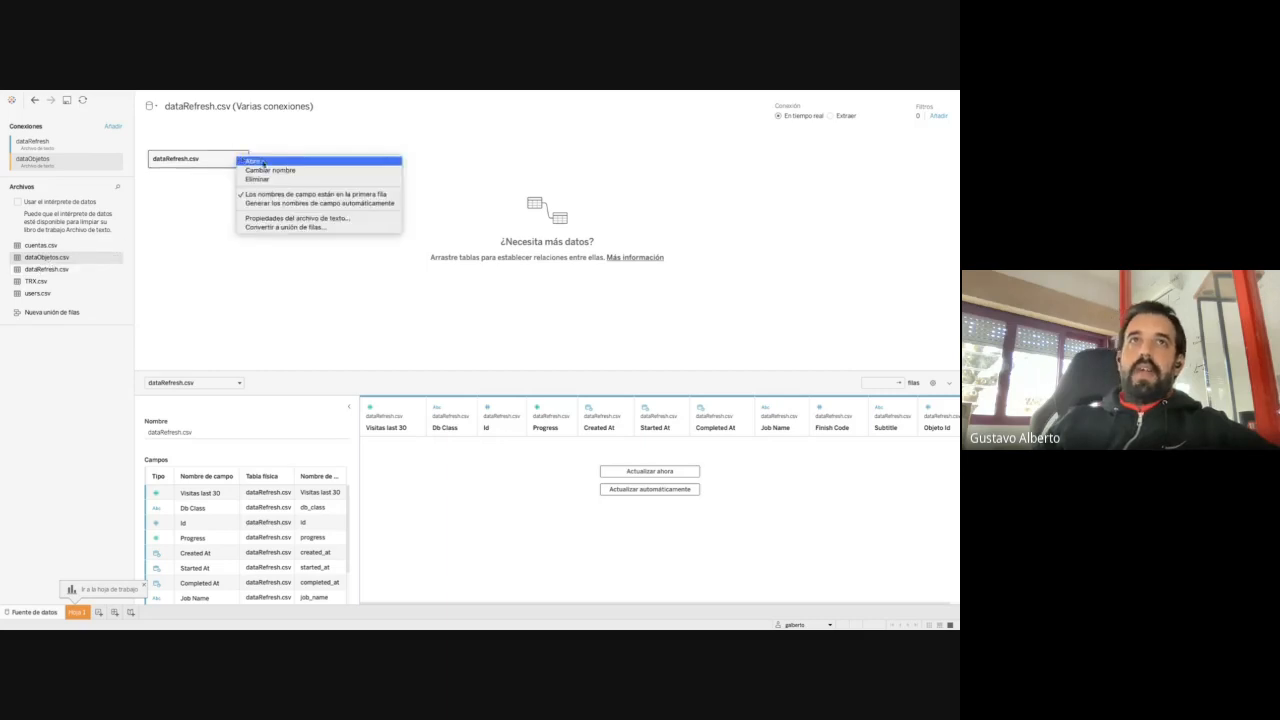
pyautogui.click(253, 161)
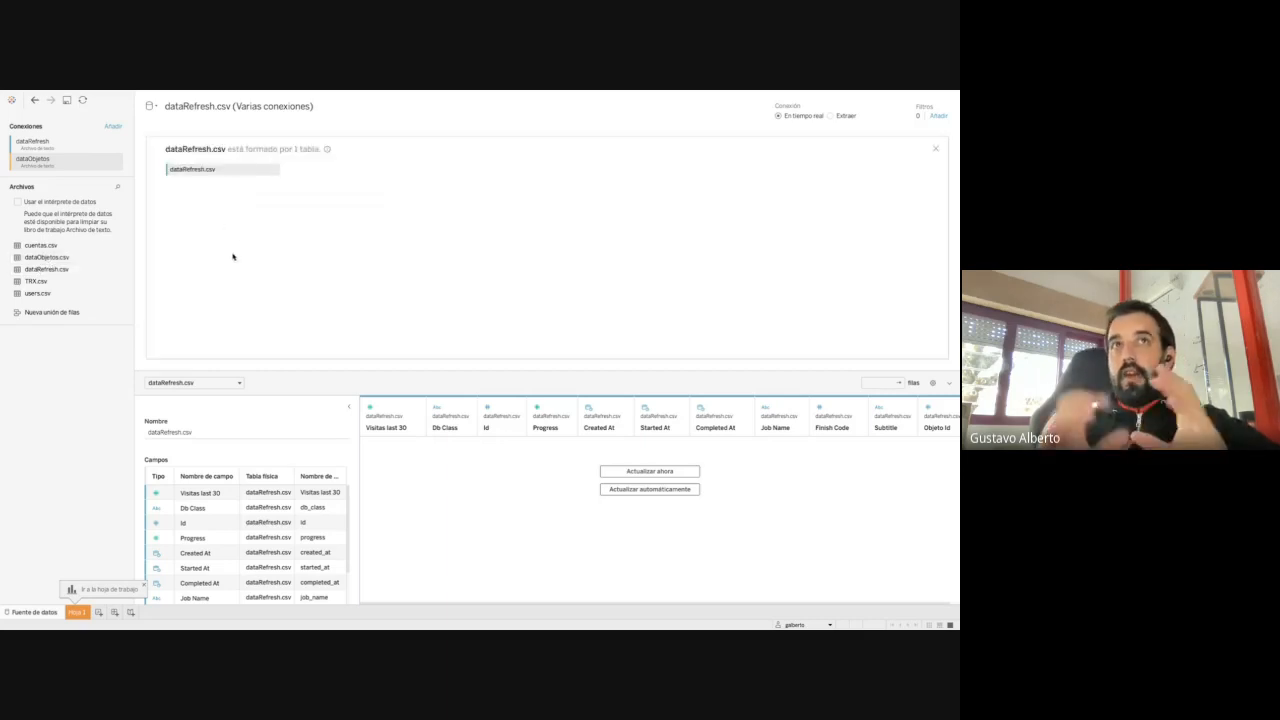
pyautogui.moveTo(37, 253); pyautogui.dragTo(440, 226)
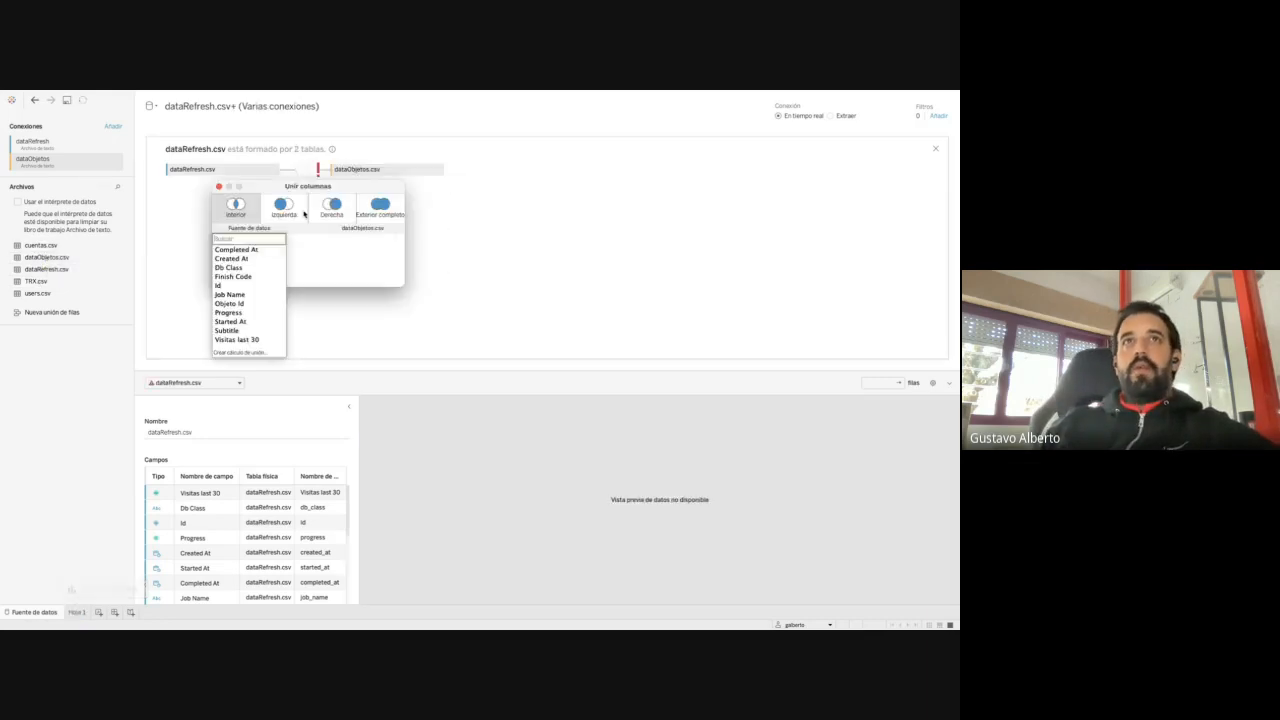
pyautogui.click(231, 304)
pyautogui.click(348, 240)
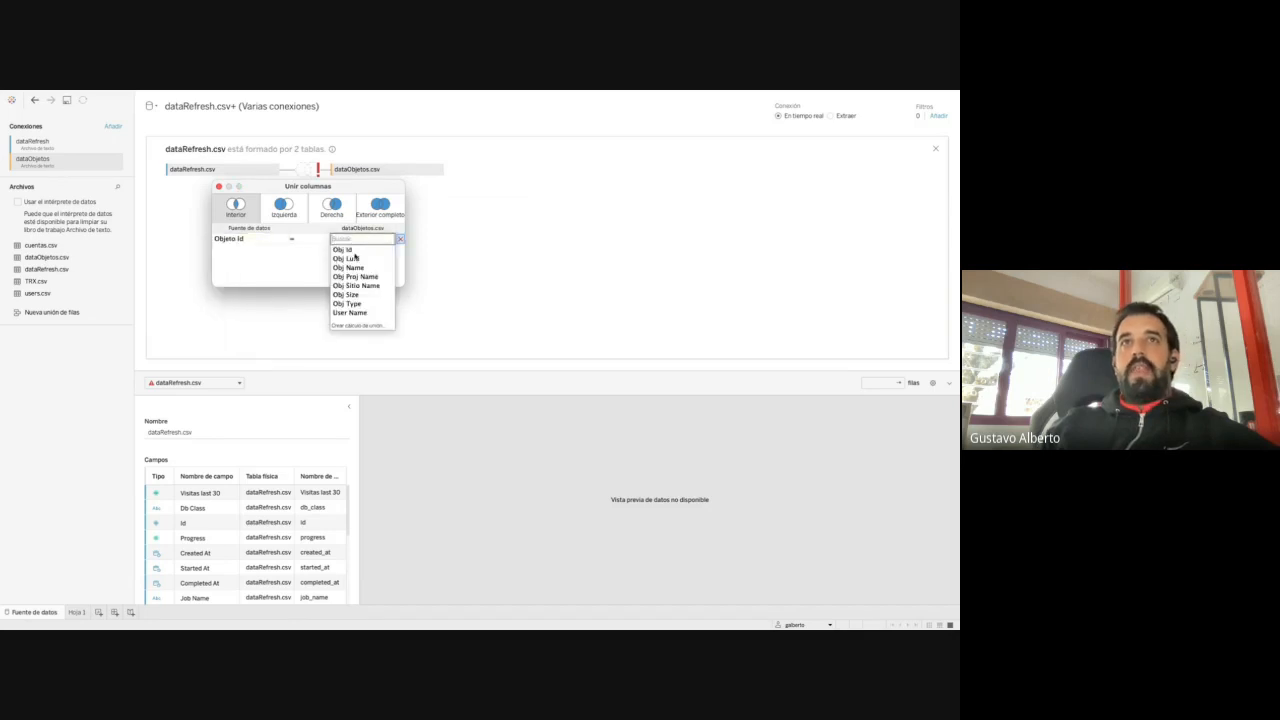
pyautogui.click(343, 249)
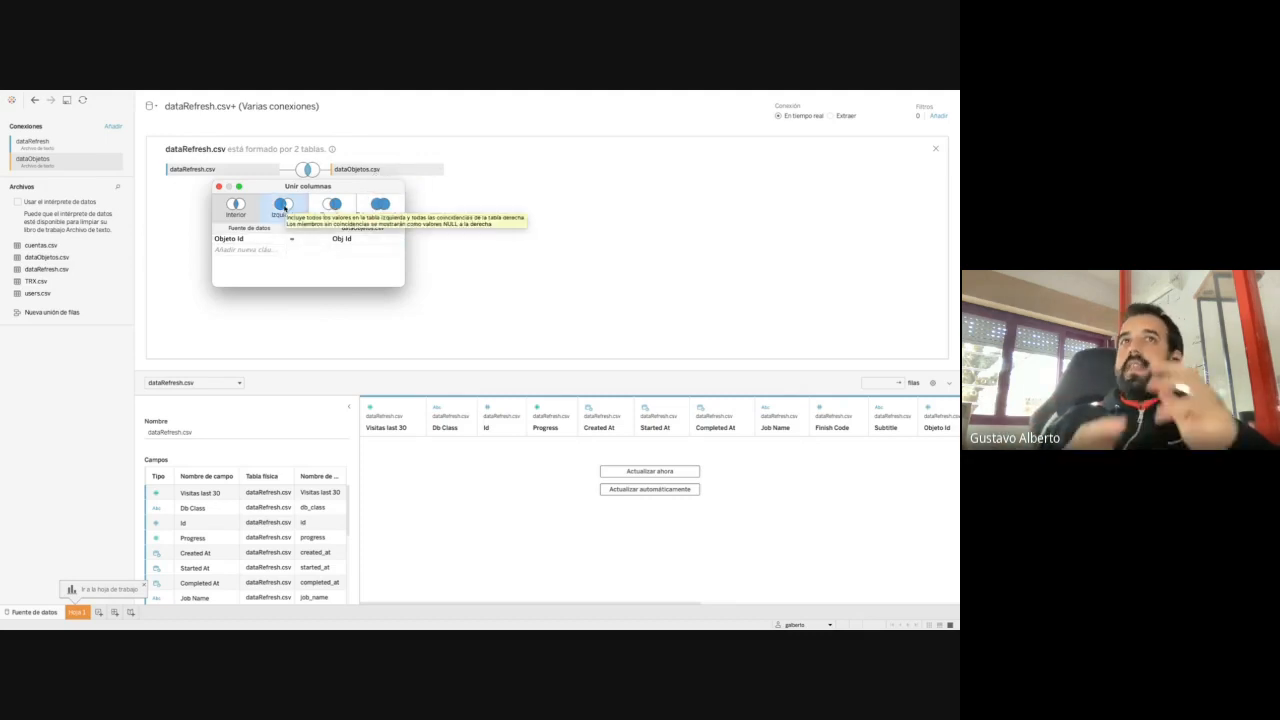
# Try a left join between the two tables, return the join type to Interior and close the join settings
pyautogui.click(284, 205)
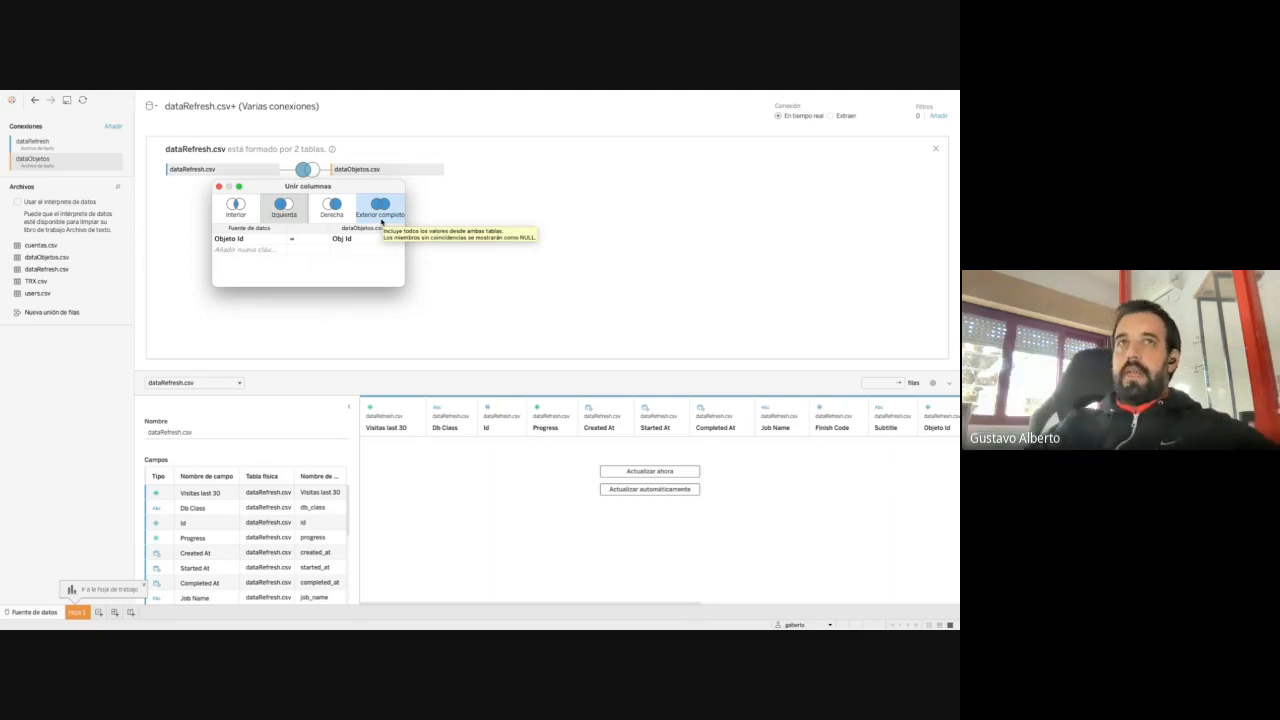
pyautogui.click(225, 211)
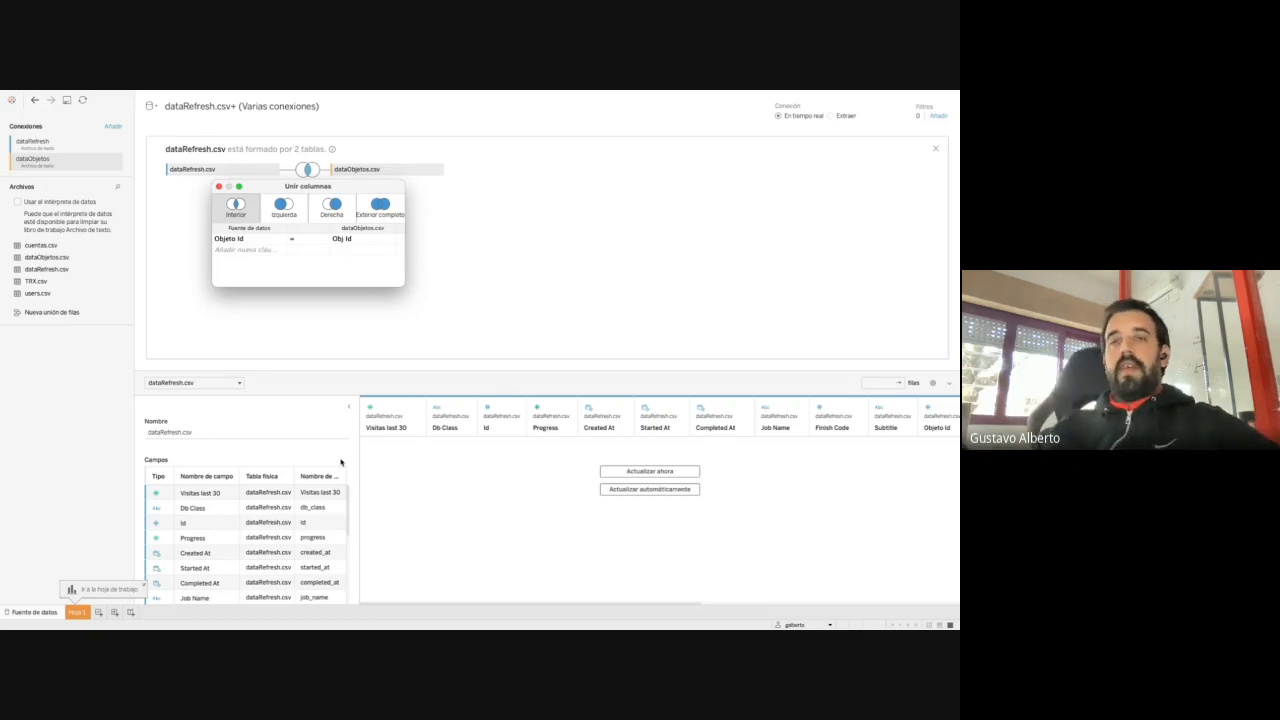
pyautogui.click(450, 270)
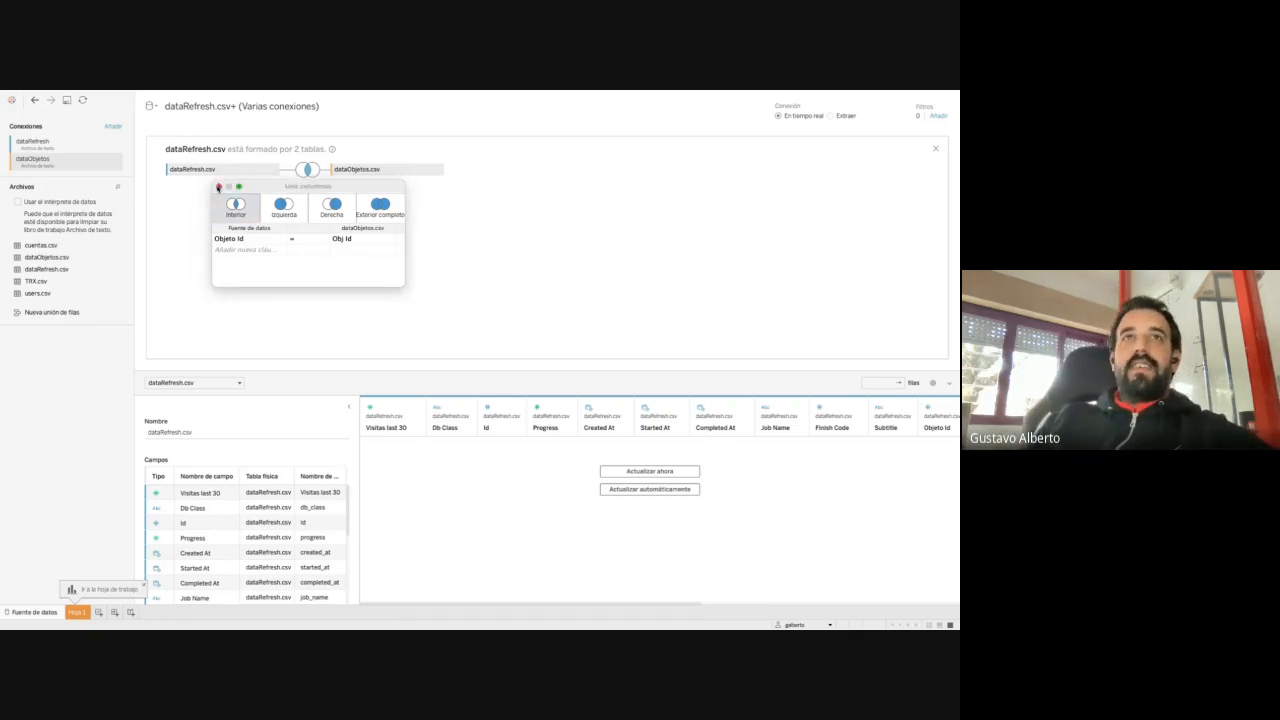
pyautogui.click(219, 187)
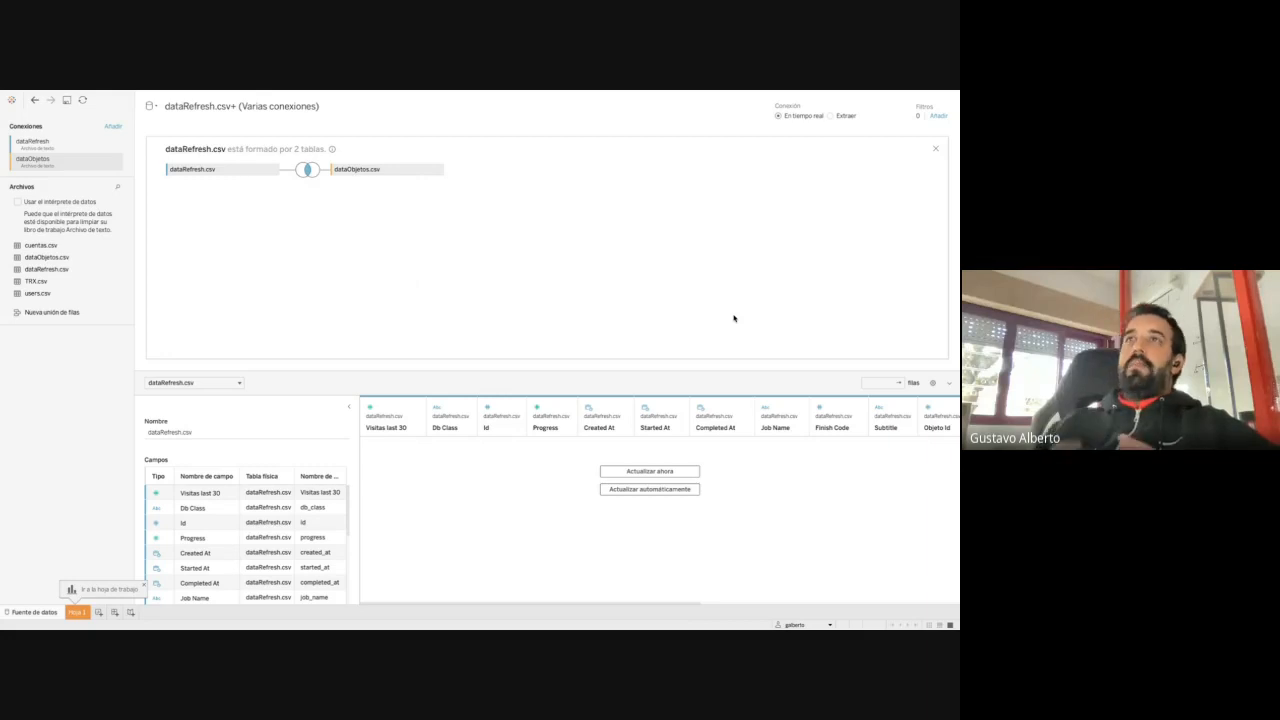
# Switch the connection to an extract and save it to Escritorio under the name eliminar
pyautogui.click(845, 117)
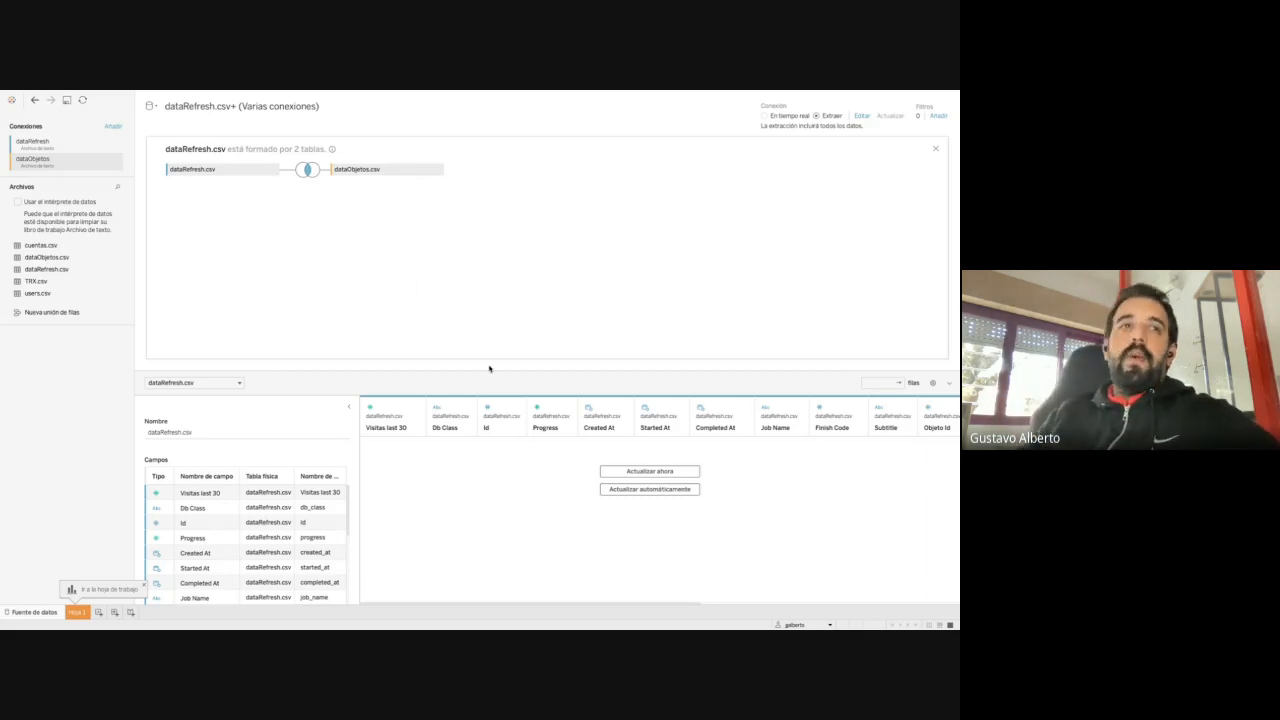
pyautogui.click(79, 613)
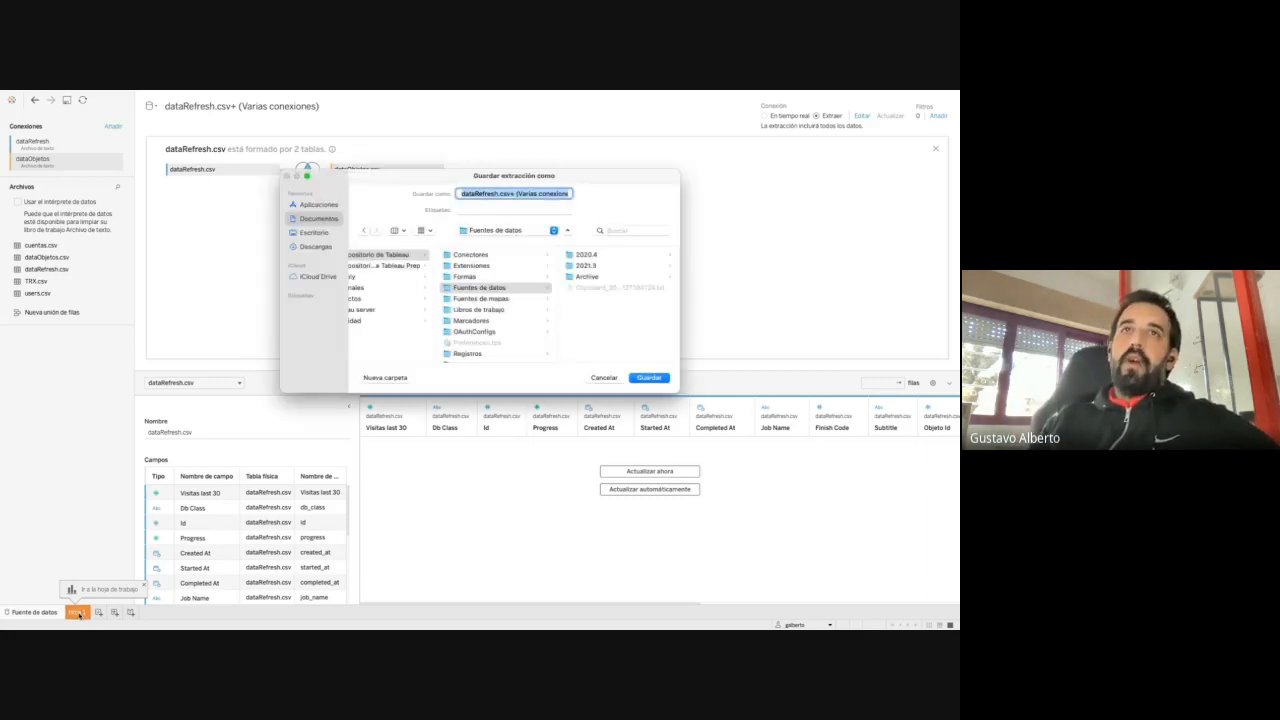
pyautogui.click(318, 232)
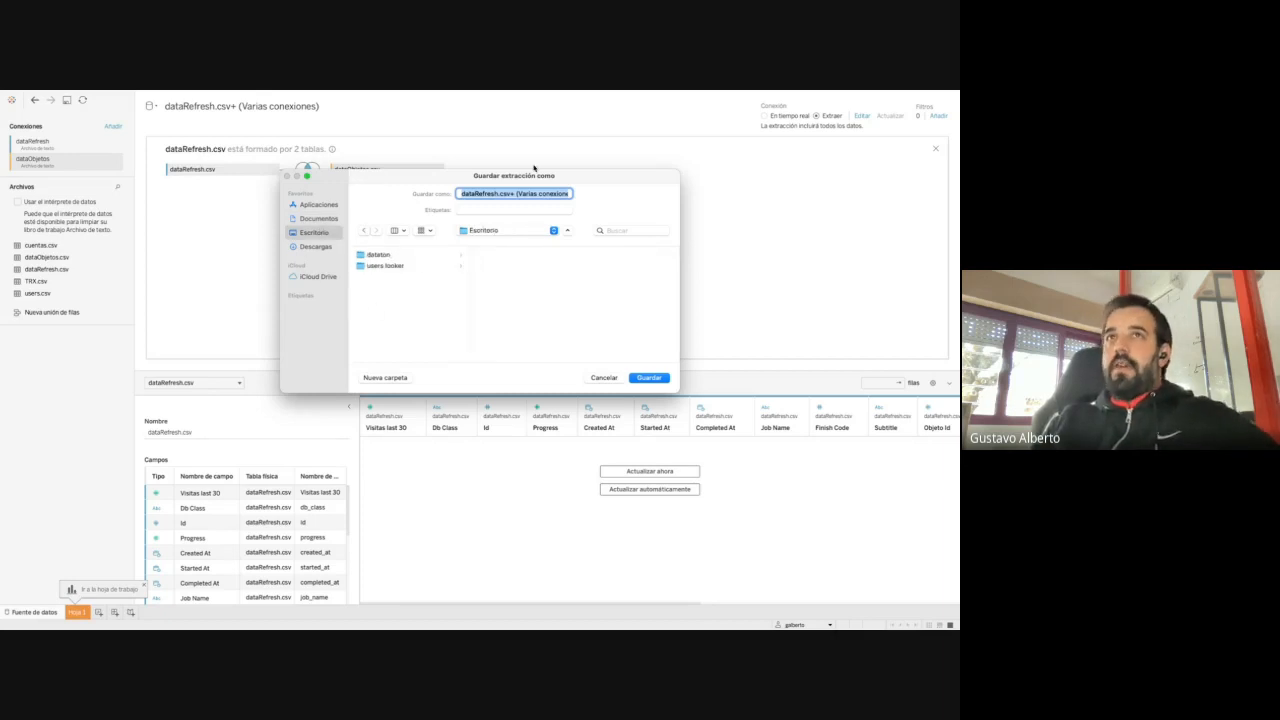
pyautogui.write('elim')
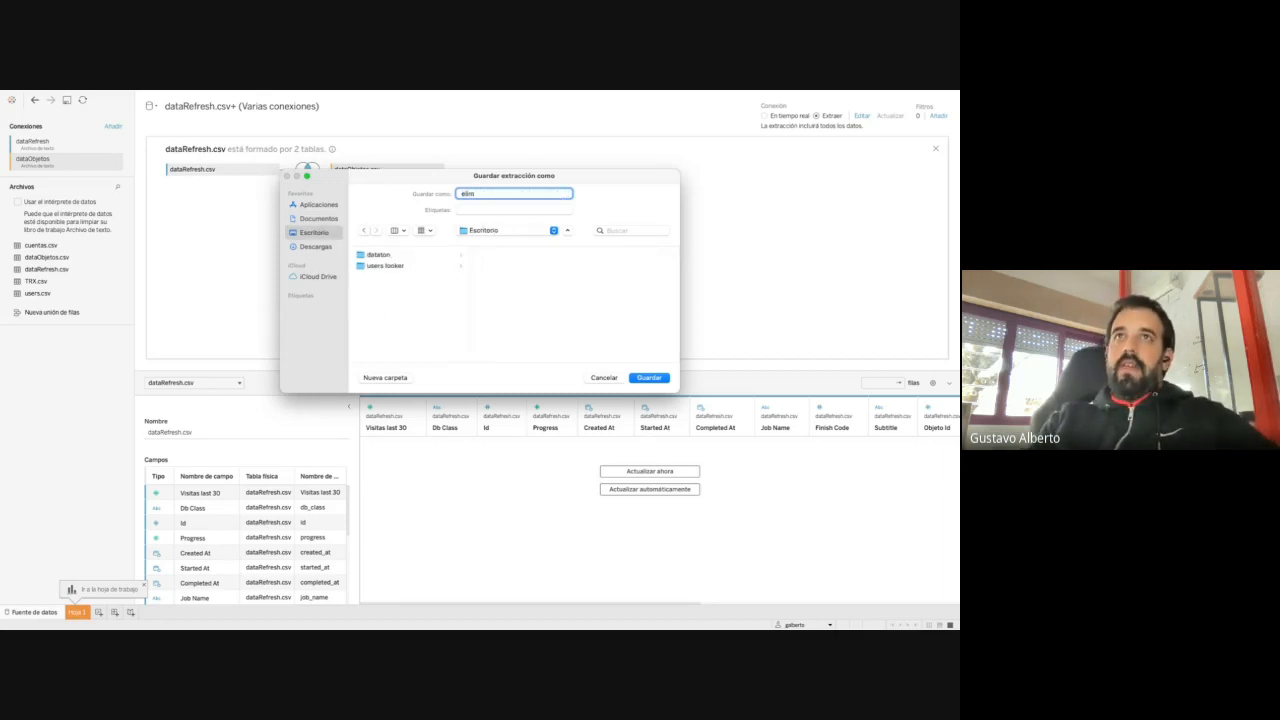
pyautogui.write('inar')
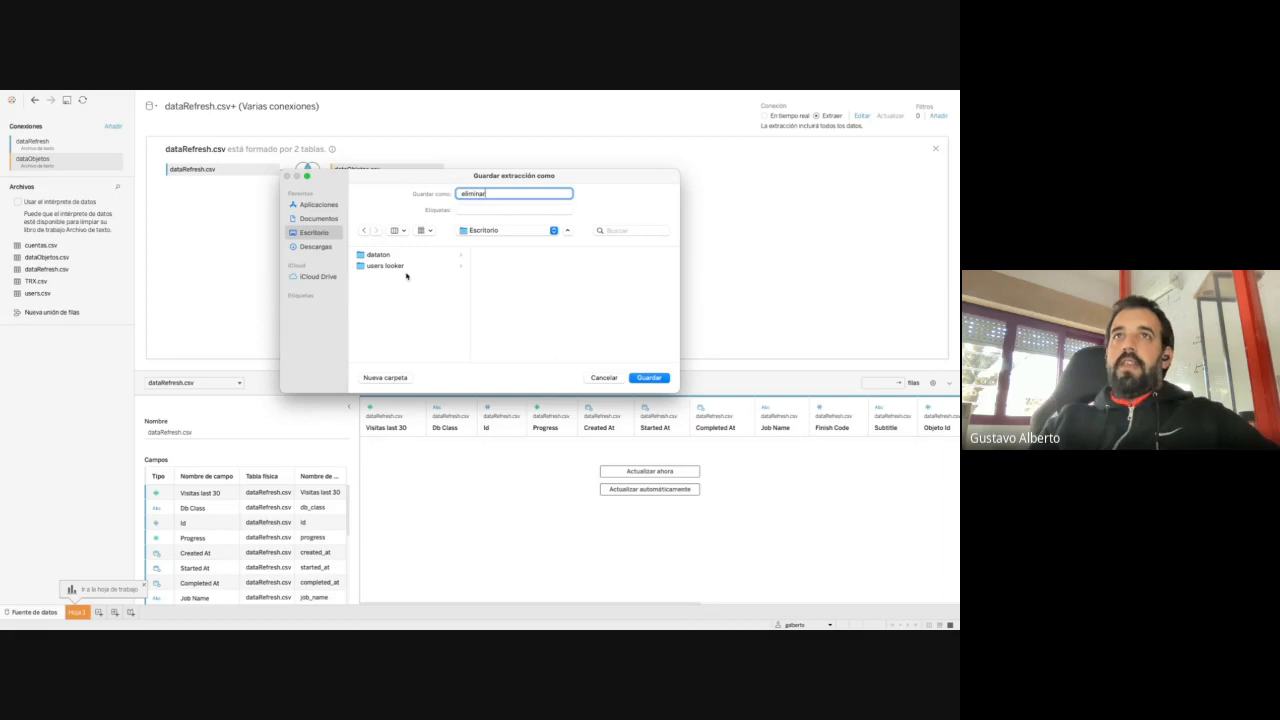
pyautogui.click(655, 380)
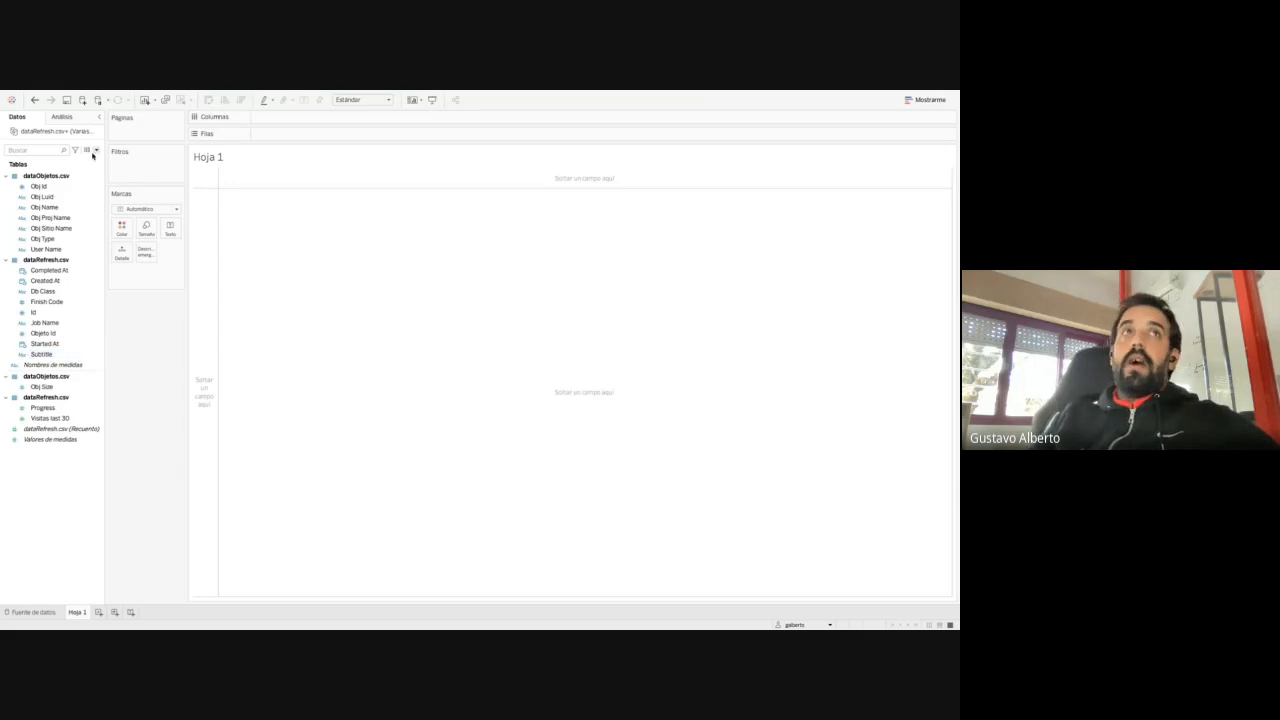
# Refresh the extract of the joined dataRefresh.csv data source, accepting the replacement of its contents
pyautogui.rightClick(60, 133)
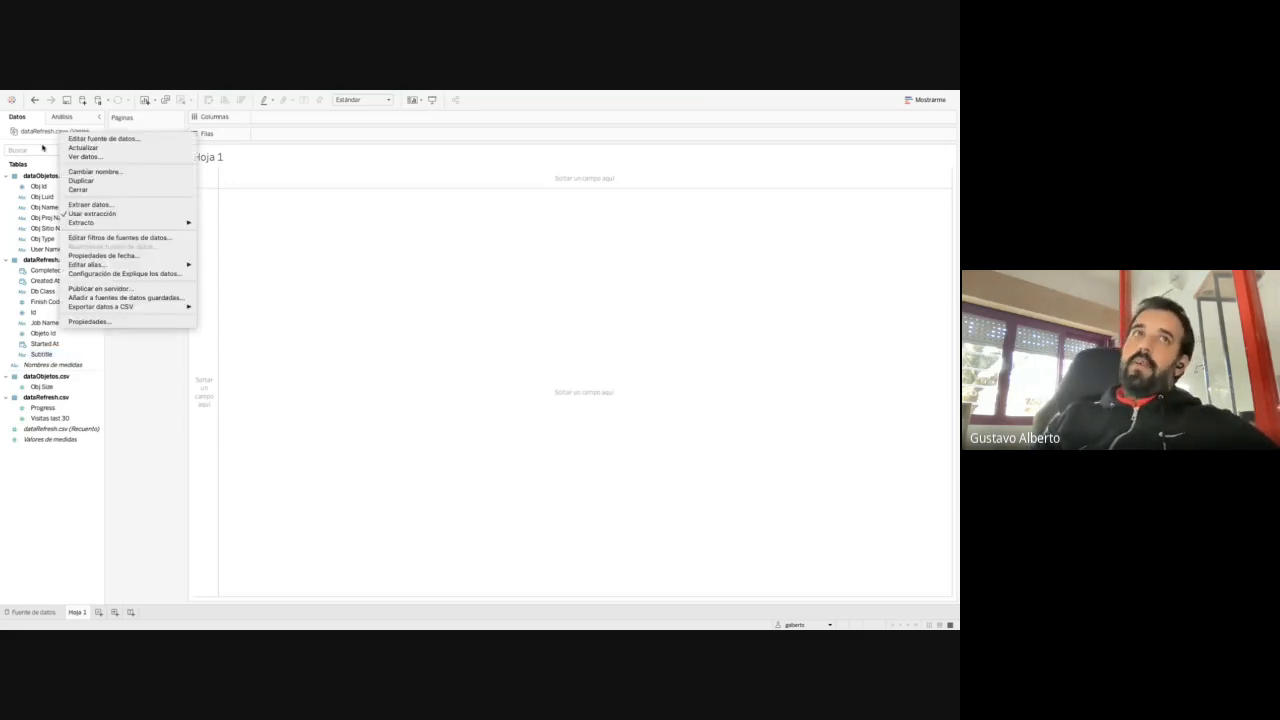
pyautogui.moveTo(155, 226)
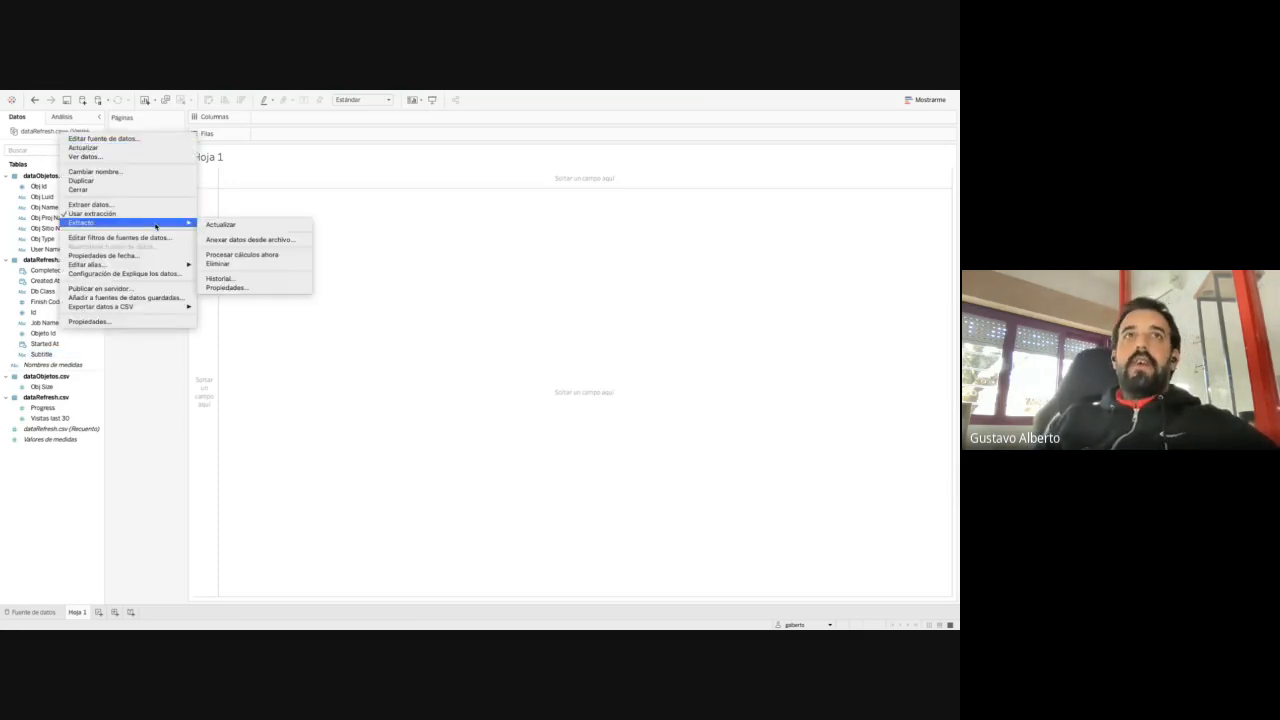
pyautogui.click(240, 224)
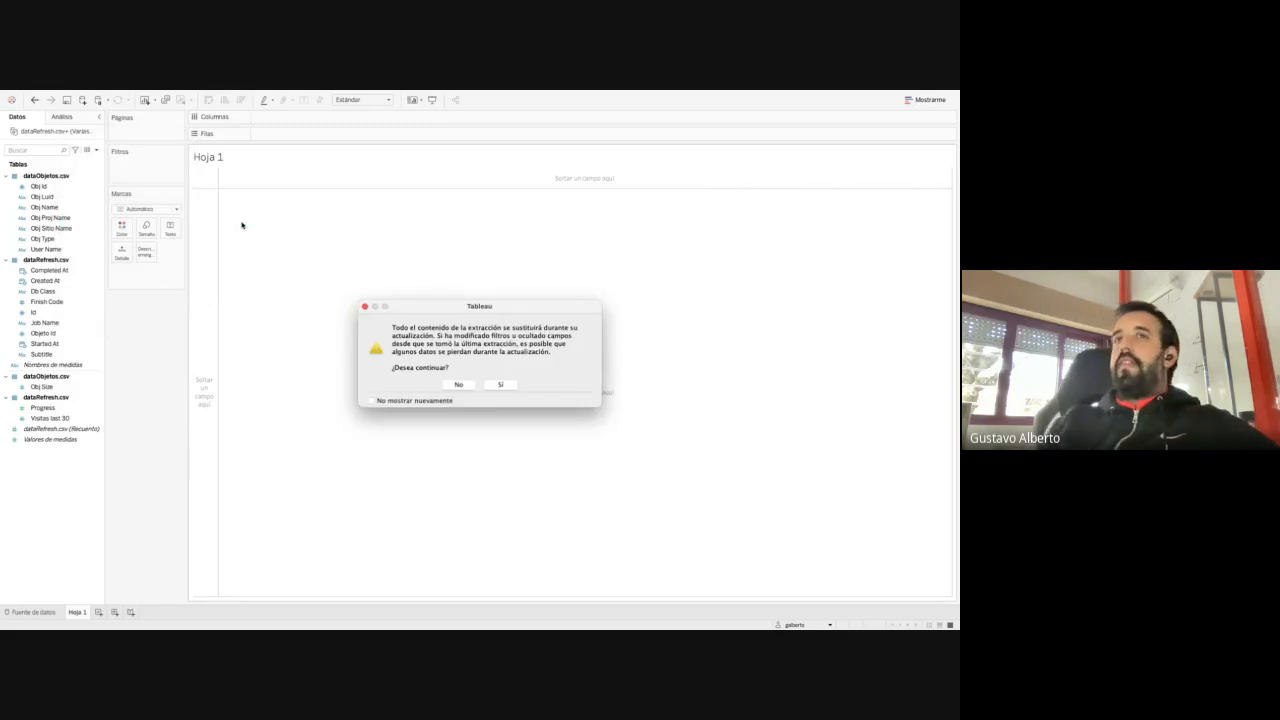
pyautogui.click(500, 384)
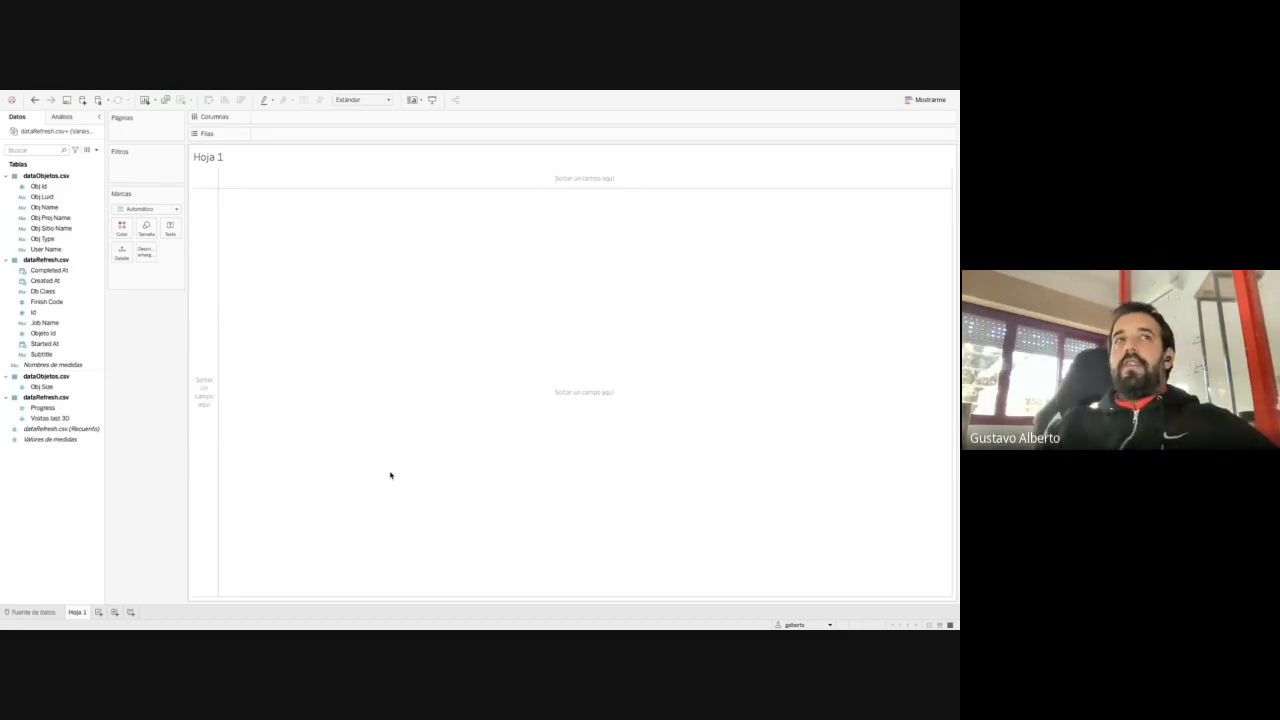
# Collapse the dimension fields of dataObjetos.csv and dataRefresh.csv, and group the data source's fields by folder
pyautogui.click(5, 176)
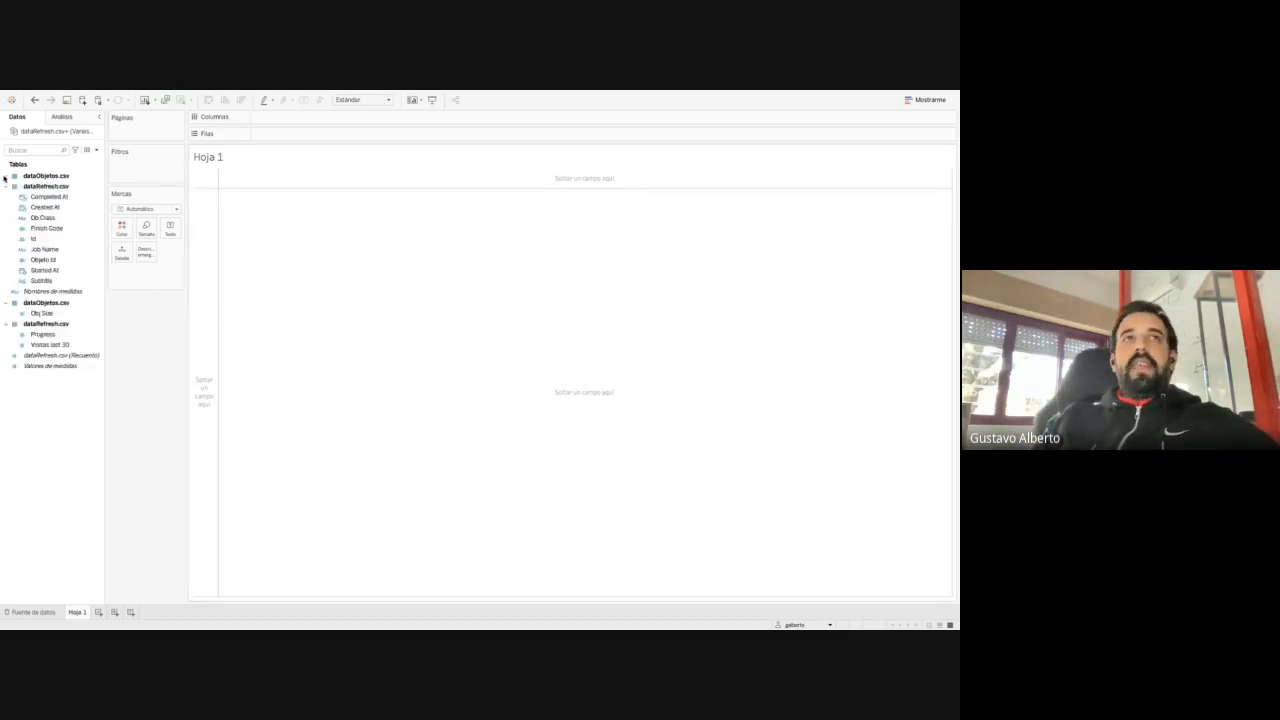
pyautogui.click(5, 186)
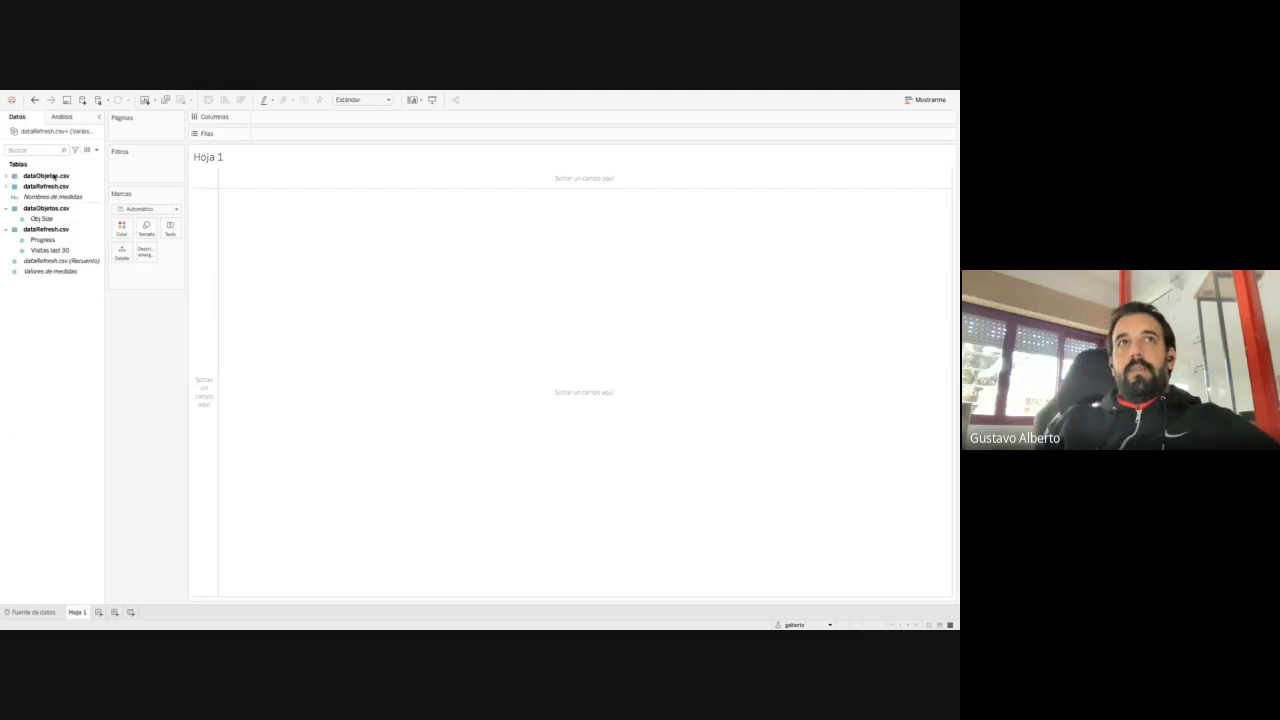
pyautogui.click(48, 187)
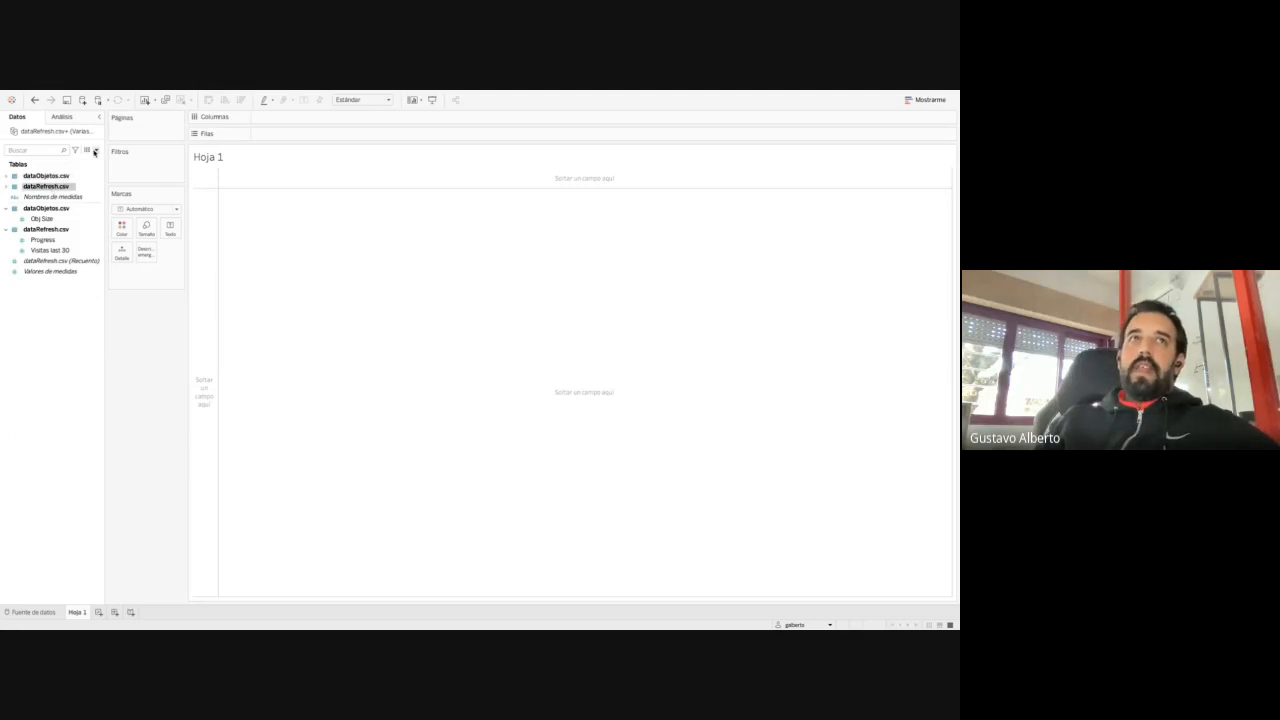
pyautogui.click(96, 150)
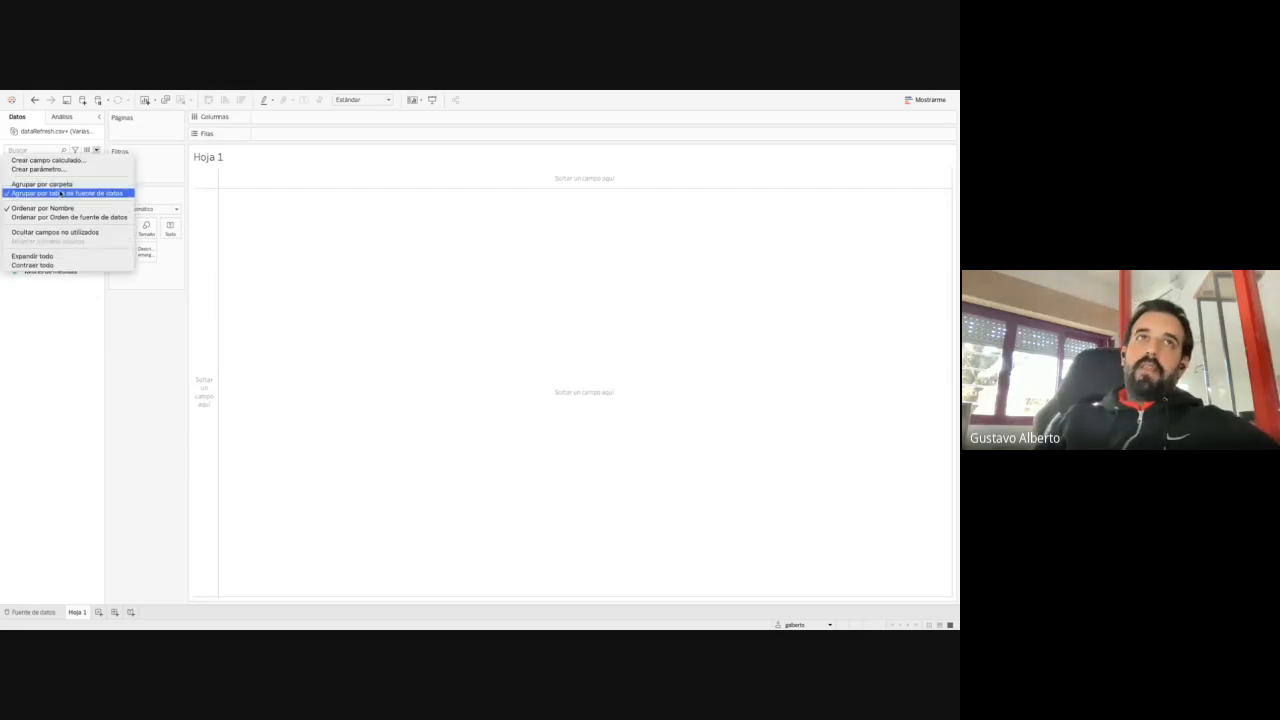
pyautogui.click(60, 185)
pyautogui.click(100, 366)
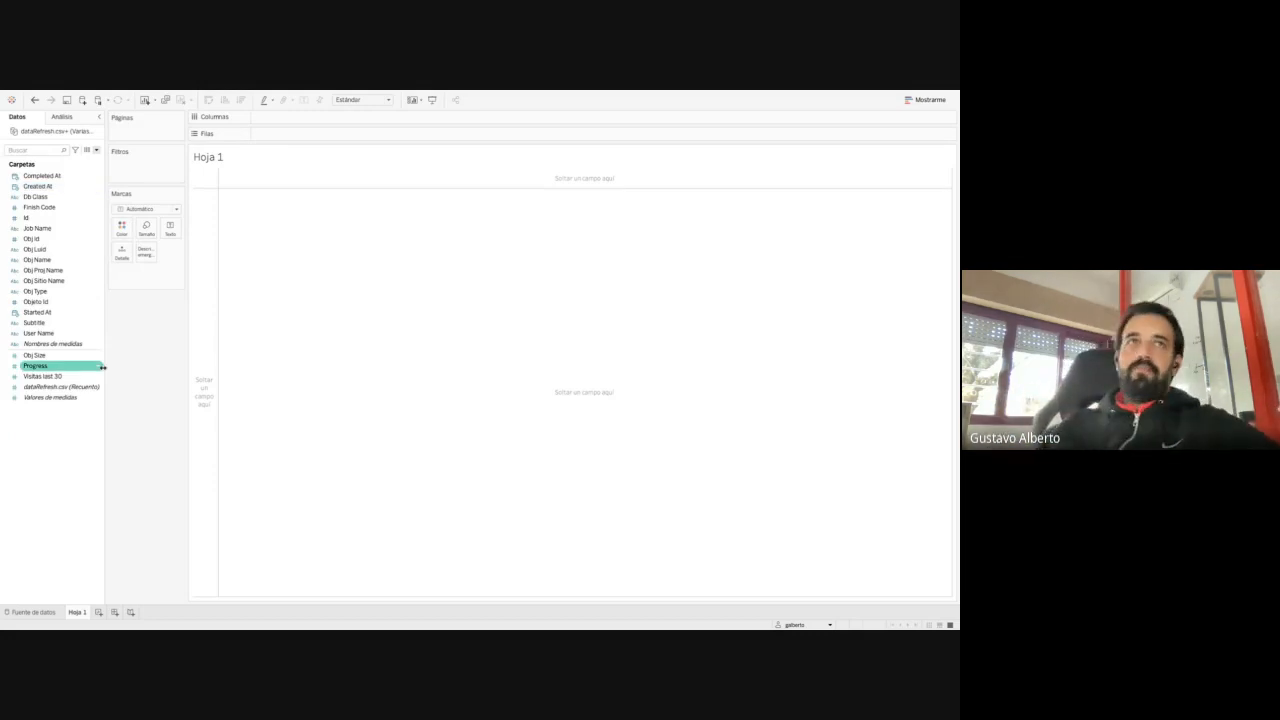
# Switch to the Tableau Intro presentation and advance to the next Conectar a datos slide
pyautogui.hotkey('ctrl', 'Left')
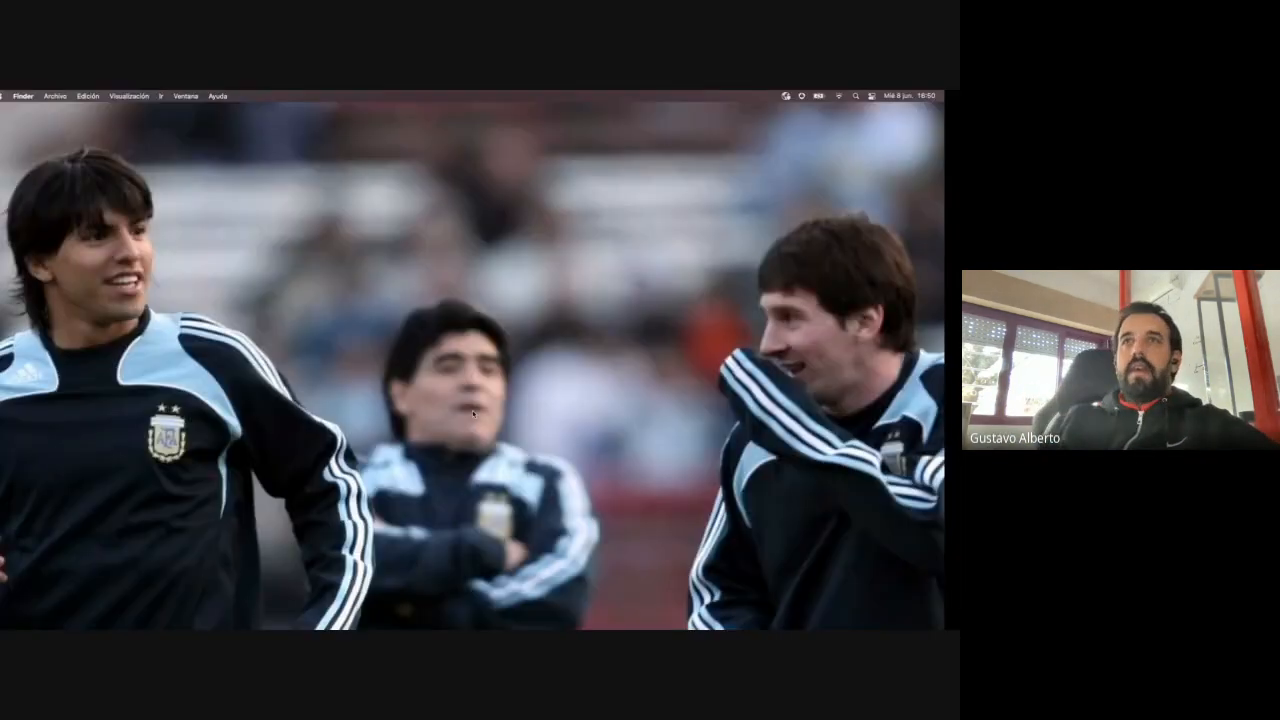
pyautogui.hotkey('ctrl', 'Right')
pyautogui.hotkey('ctrl', 'Right')
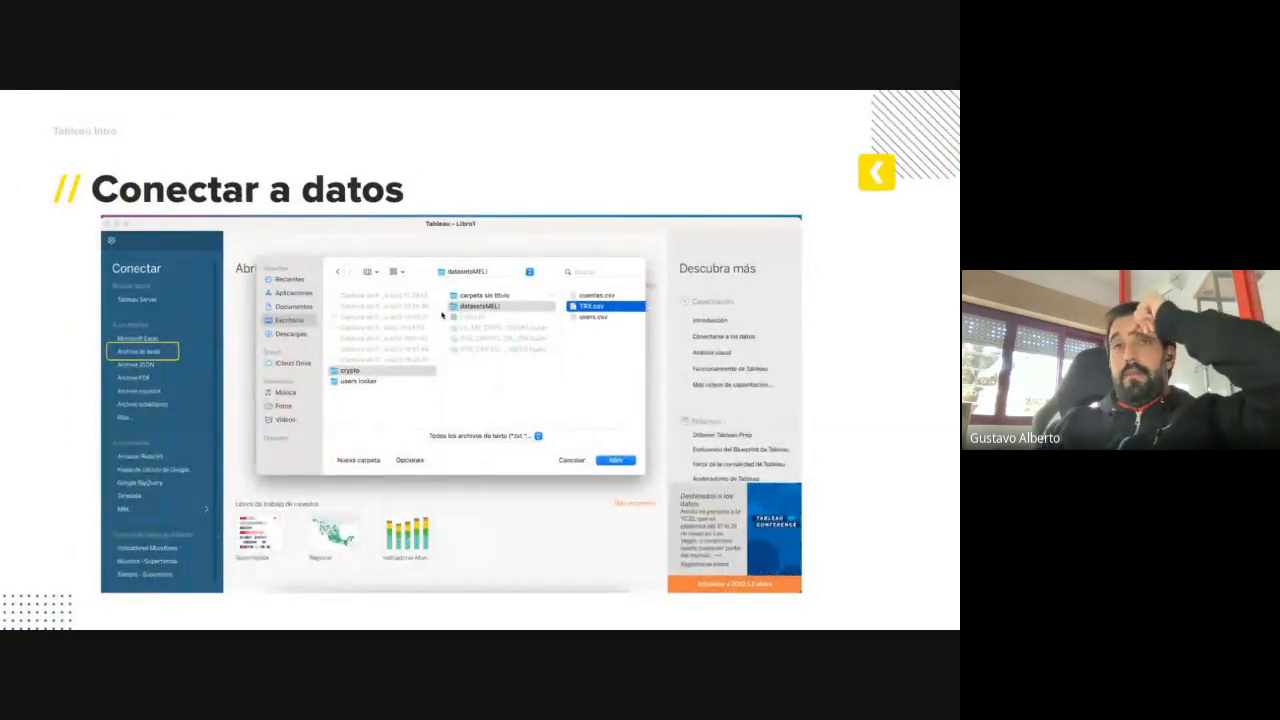
pyautogui.press('Right')
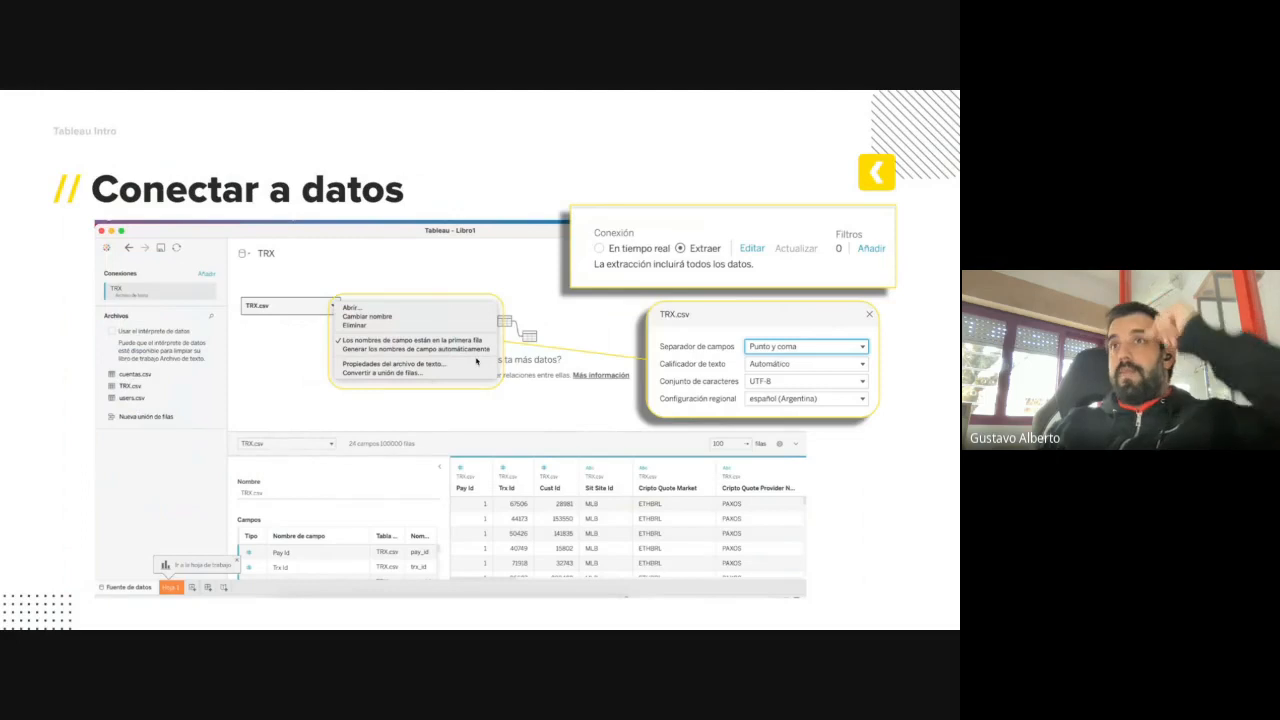
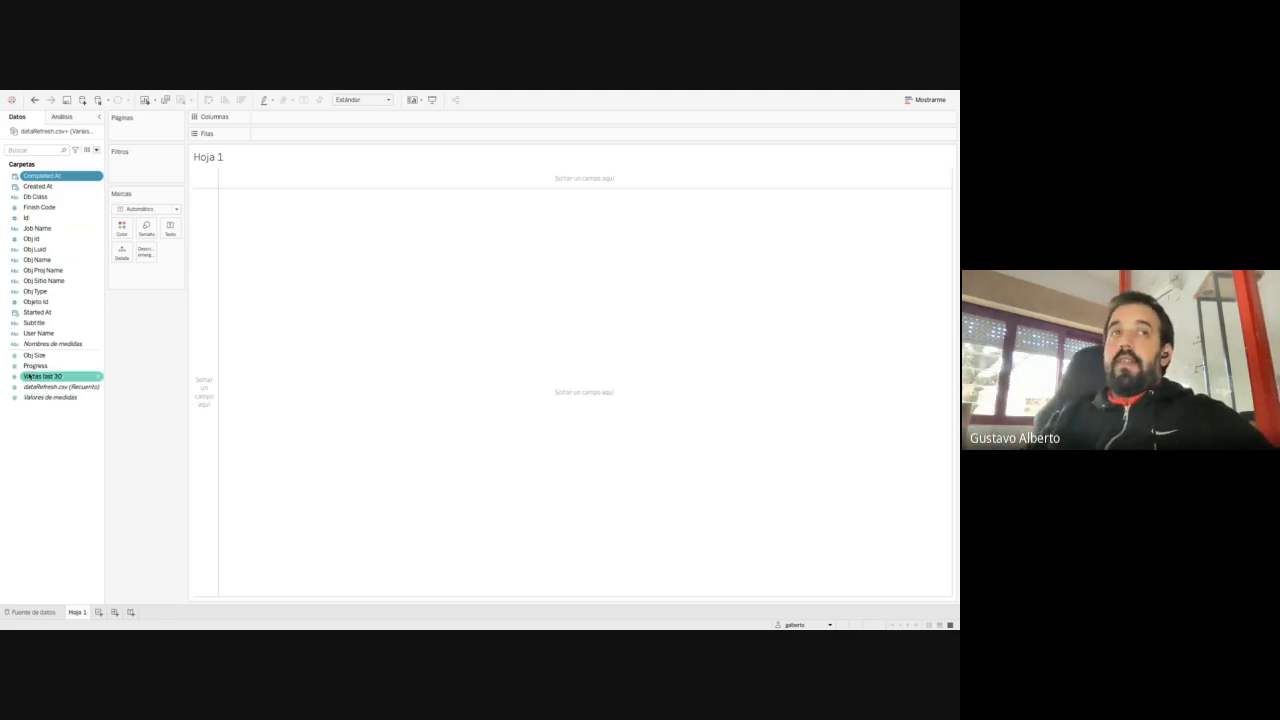
# Build a bar chart in Hoja 1 with Obj Type on Columnas and the sum of Visitas last 30 on Filas
pyautogui.click(31, 366)
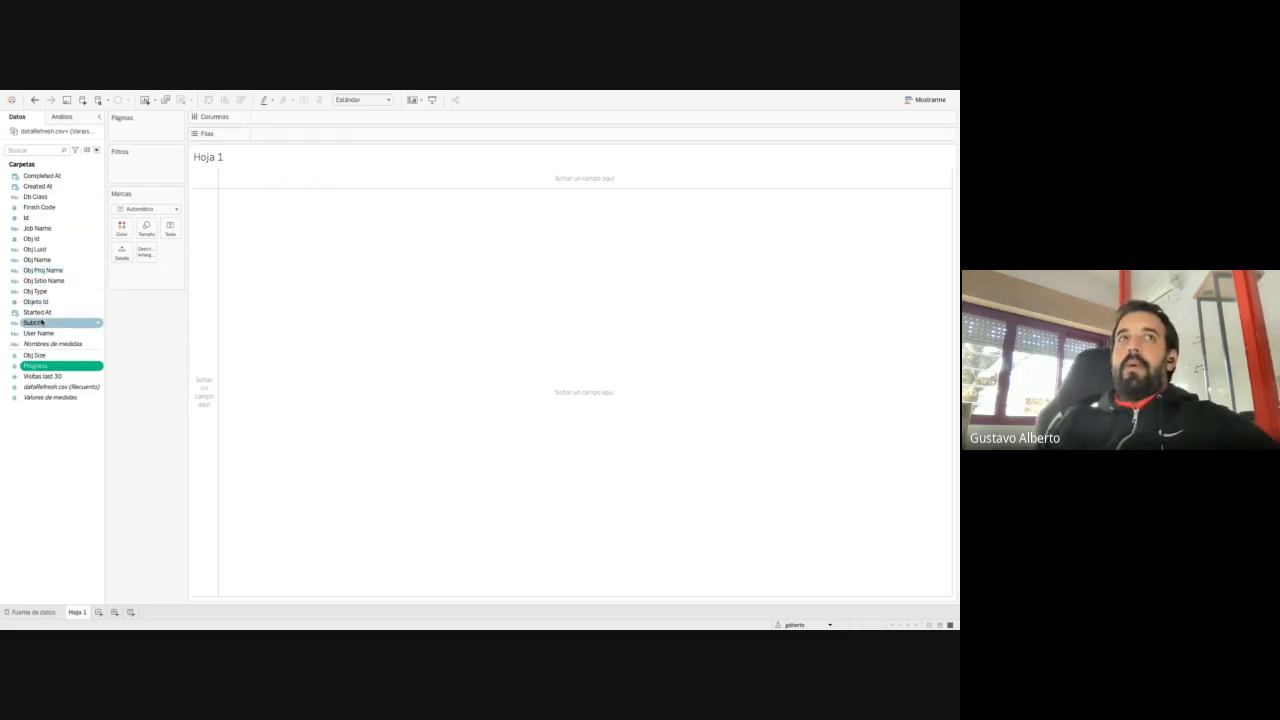
pyautogui.moveTo(40, 260); pyautogui.dragTo(295, 112)
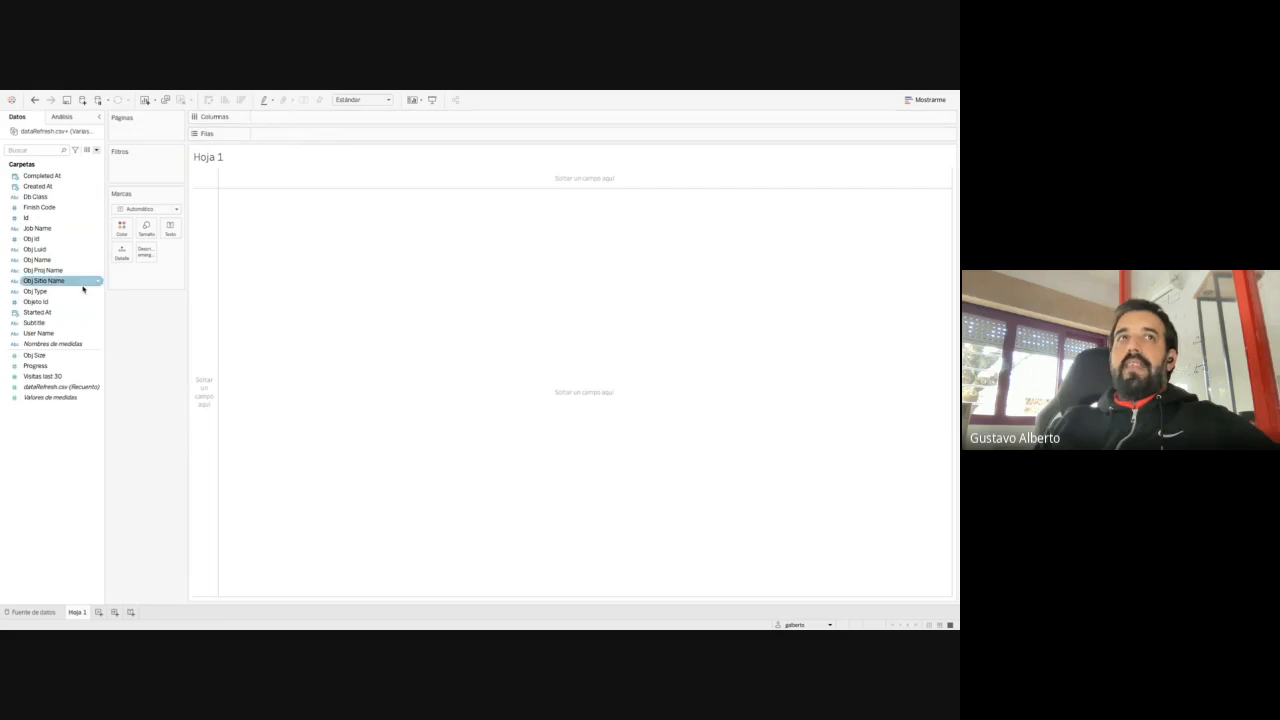
pyautogui.moveTo(40, 291); pyautogui.dragTo(333, 126)
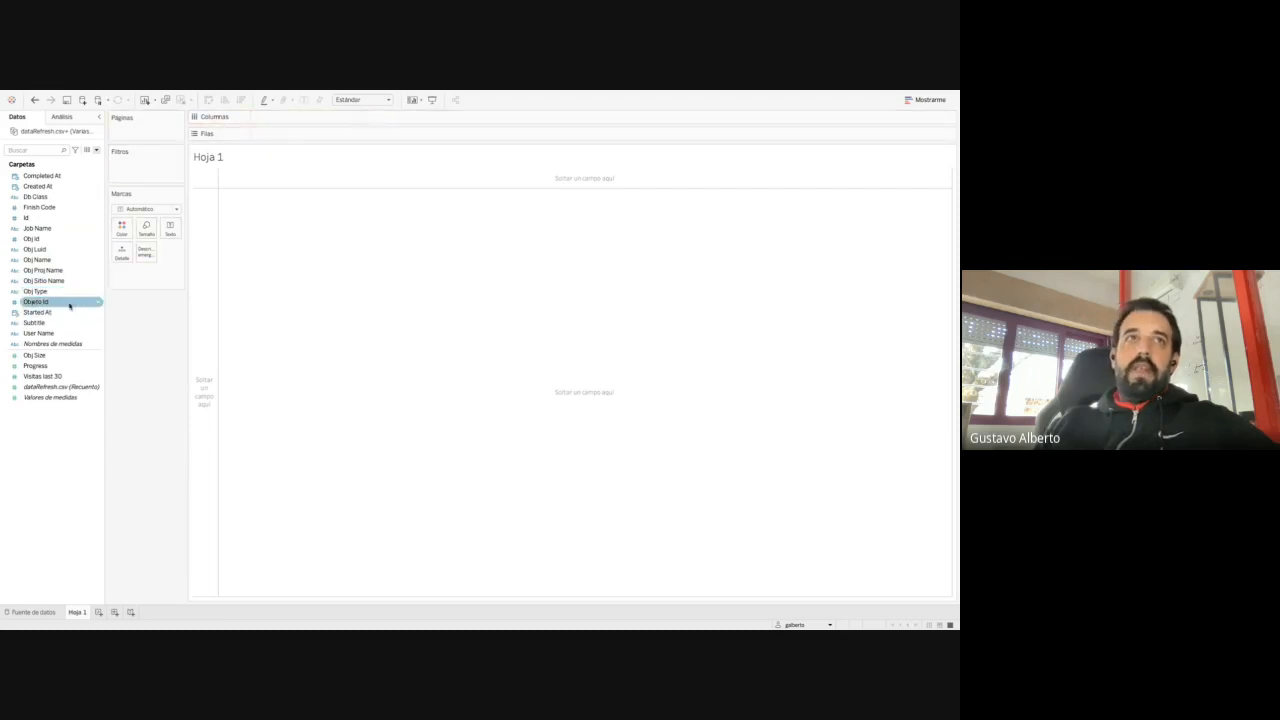
pyautogui.moveTo(40, 291); pyautogui.dragTo(329, 117)
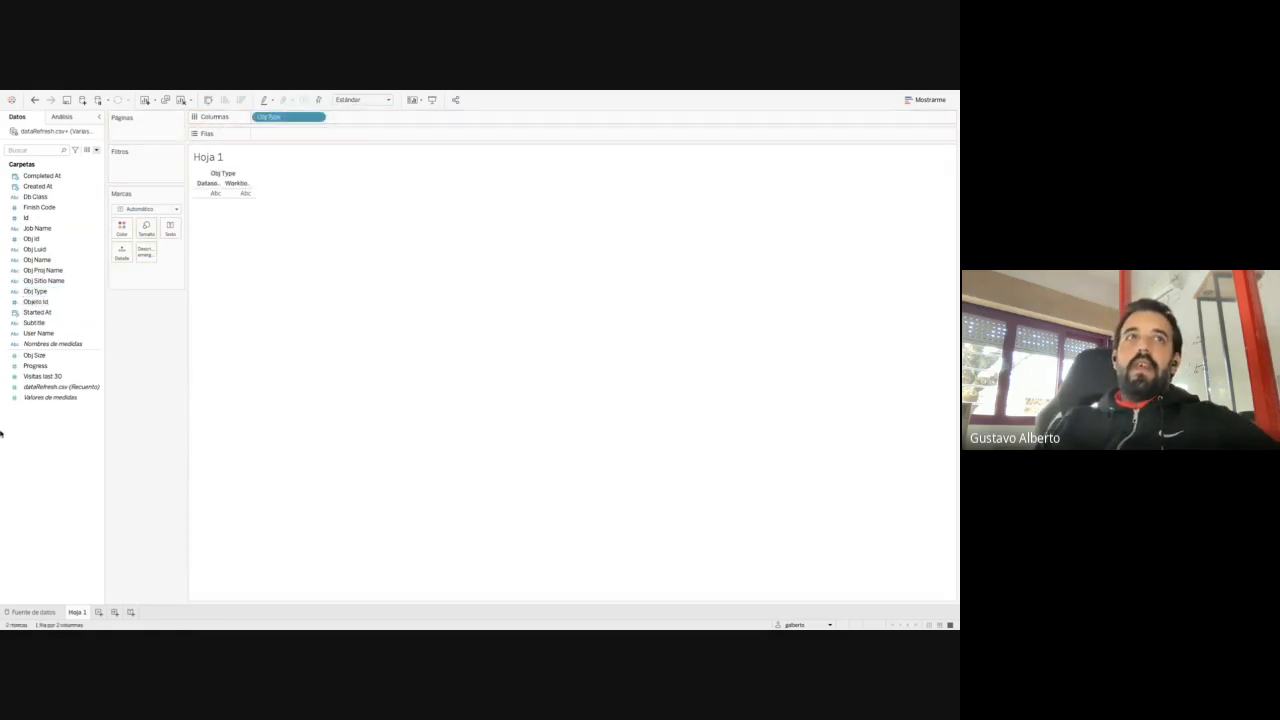
pyautogui.moveTo(56, 374); pyautogui.dragTo(232, 190)
pyautogui.moveTo(365, 117); pyautogui.dragTo(320, 134)
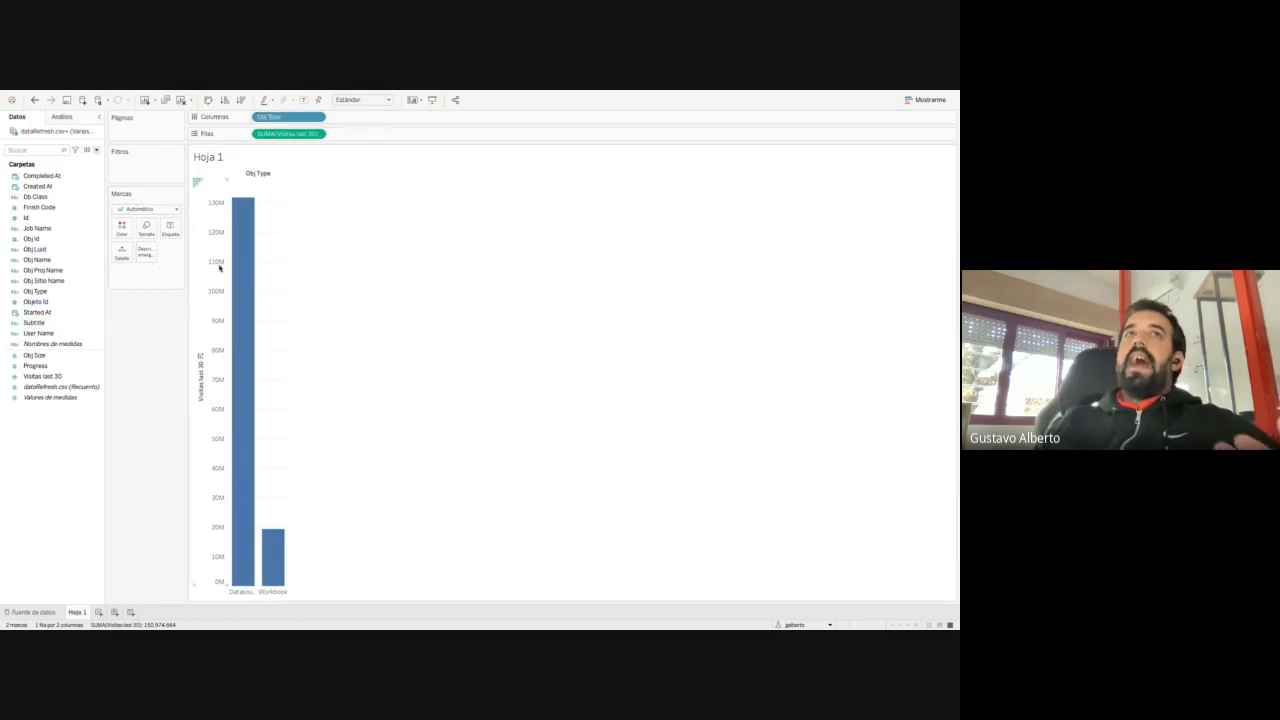
# Try moving Obj Type from Columnas to the colour mark to stack the bars, and undo the change
pyautogui.moveTo(245, 240)
pyautogui.moveTo(277, 118); pyautogui.dragTo(122, 232)
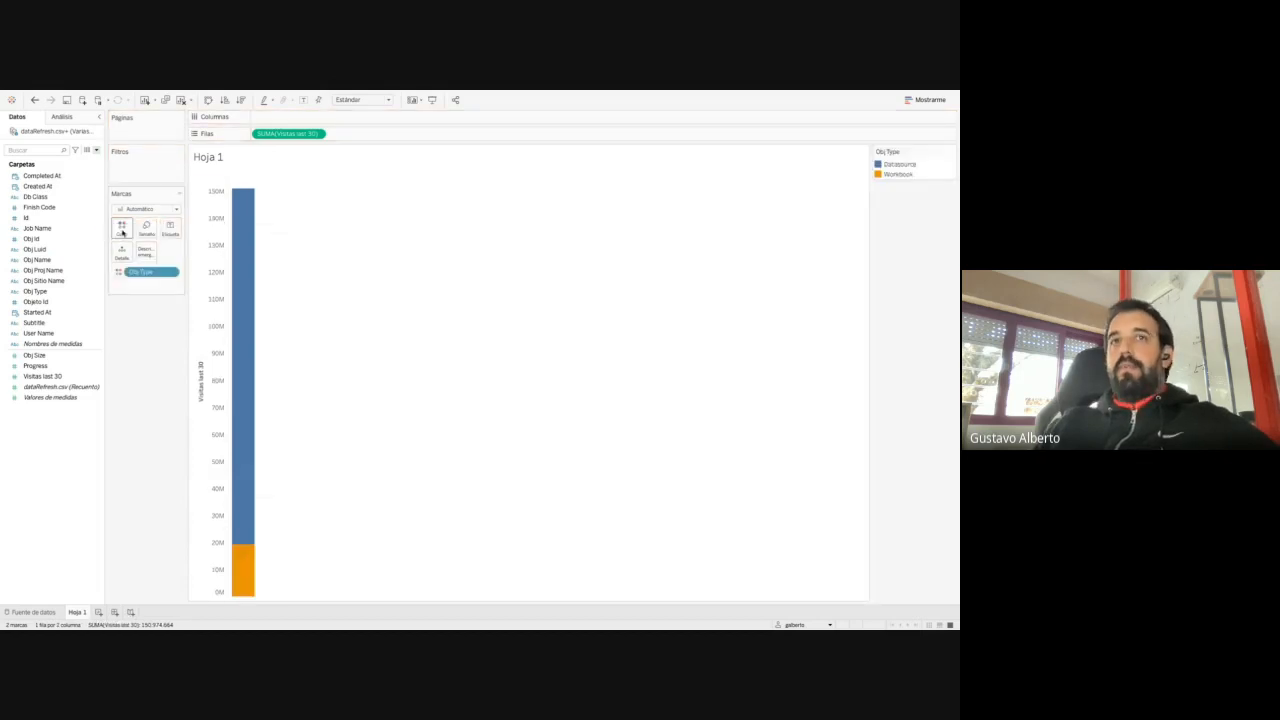
pyautogui.hotkey('ctrl', 'z')
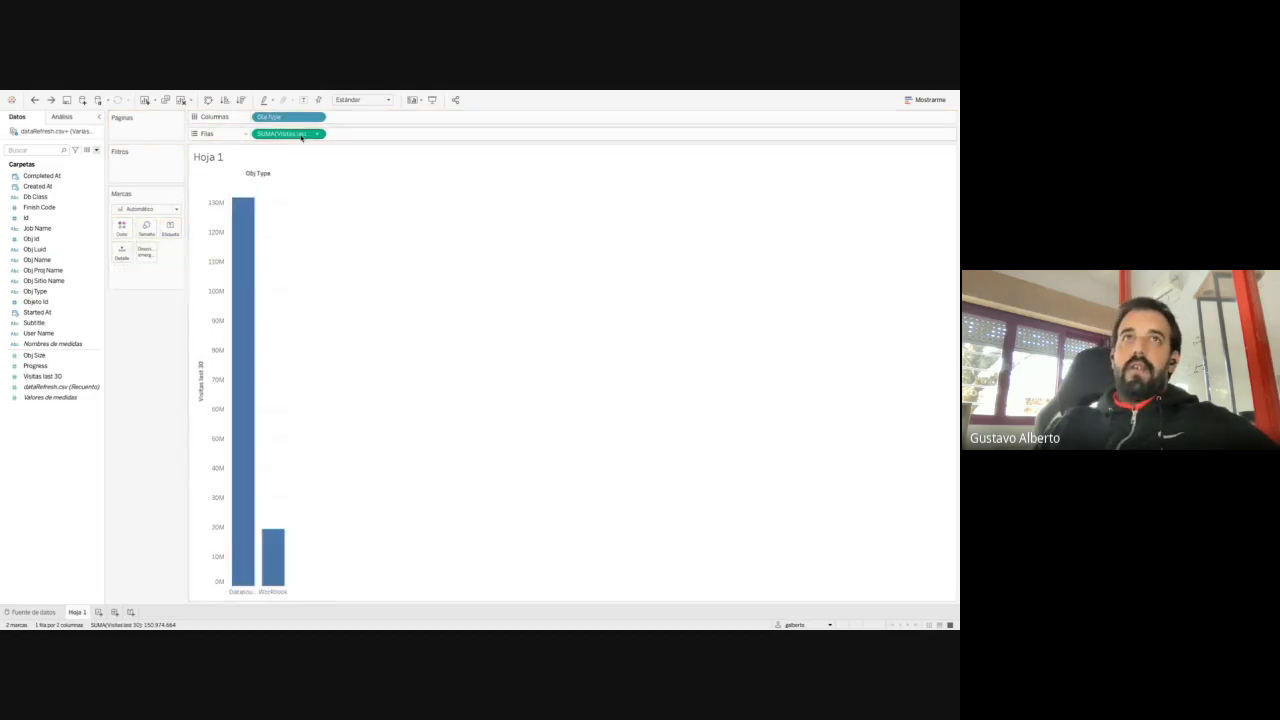
# Size the bars by the sum of Visitas last 30 and label them with Obj Type
pyautogui.moveTo(301, 138); pyautogui.dragTo(146, 229)
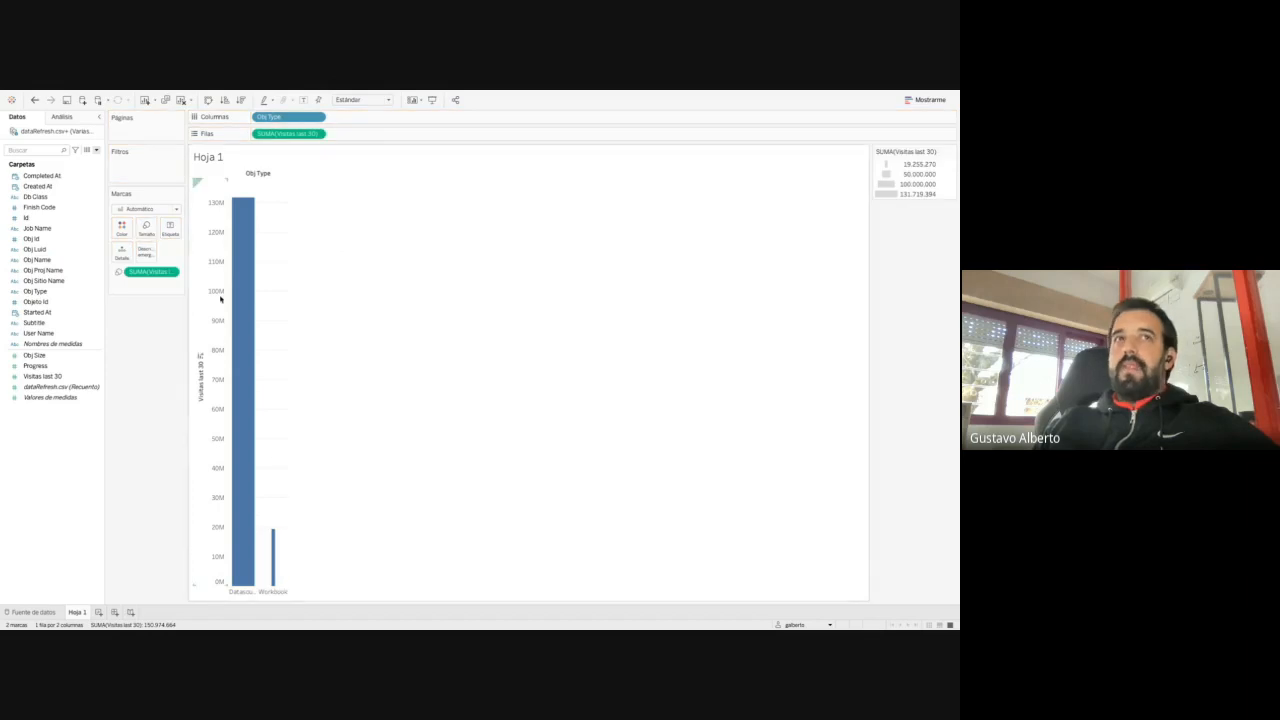
pyautogui.click(33, 324)
pyautogui.moveTo(33, 326); pyautogui.dragTo(172, 233)
pyautogui.click(453, 404)
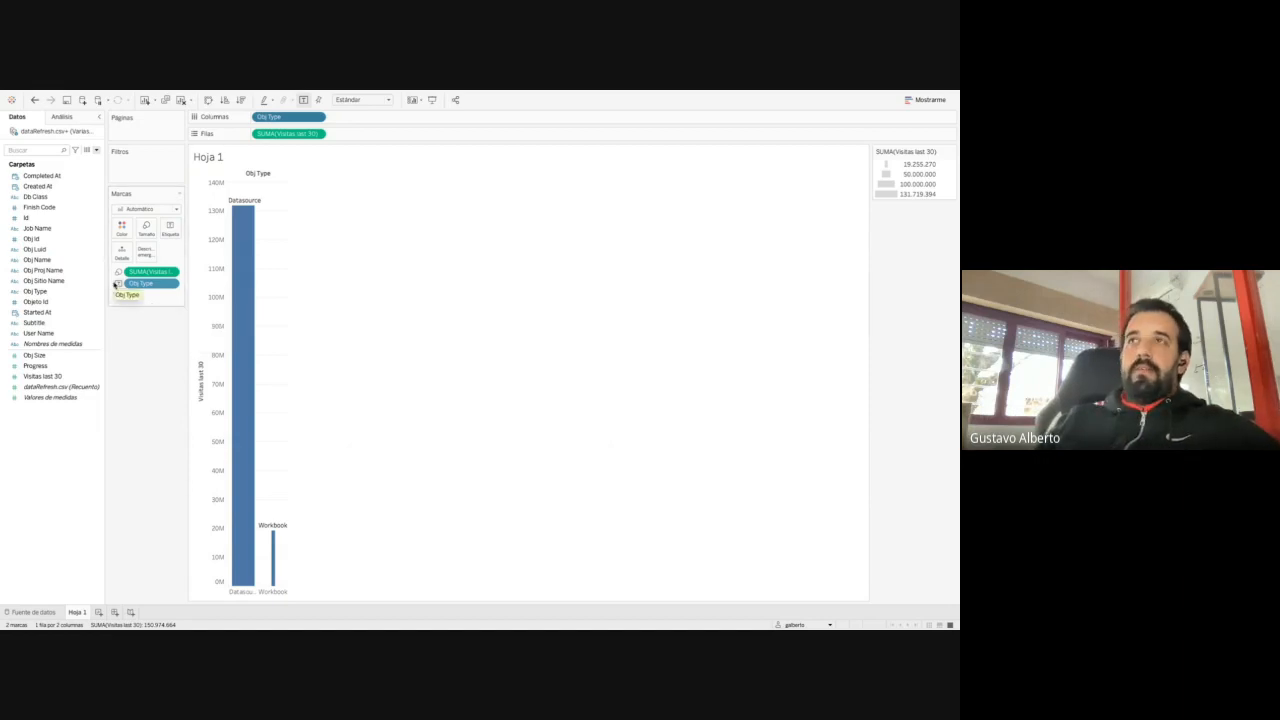
pyautogui.moveTo(233, 440)
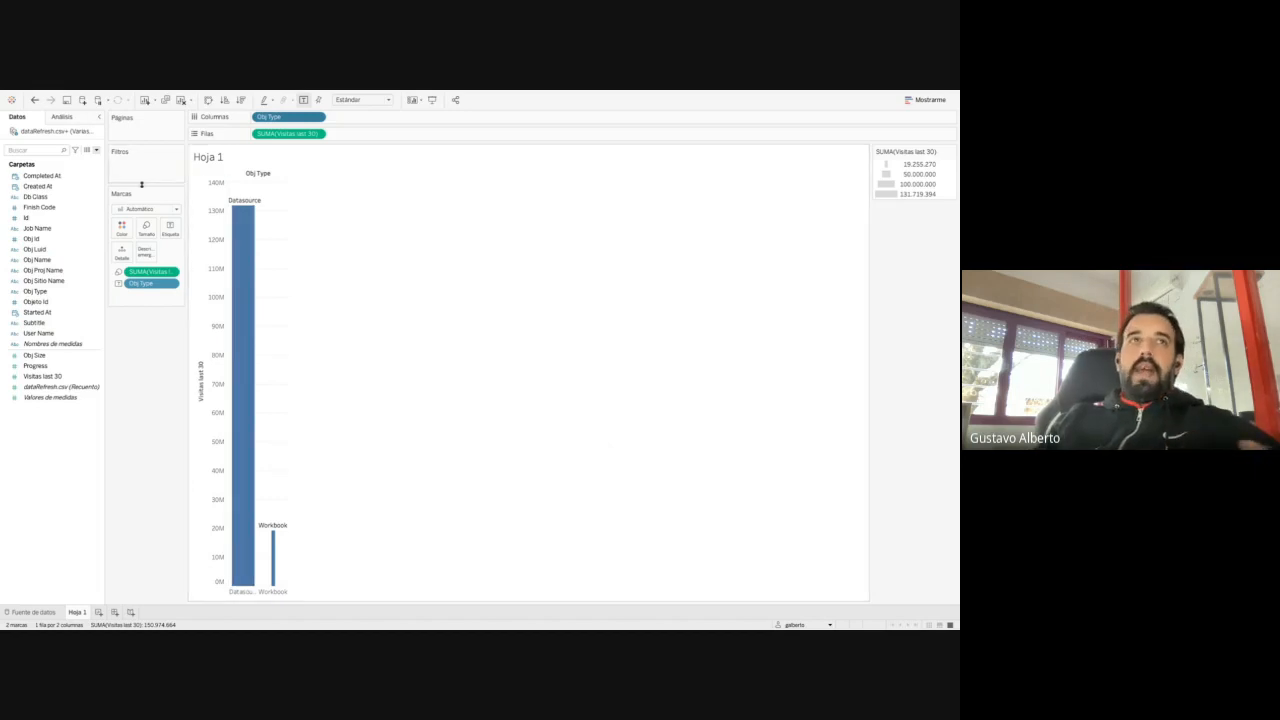
pyautogui.moveTo(37, 259); pyautogui.dragTo(145, 165)
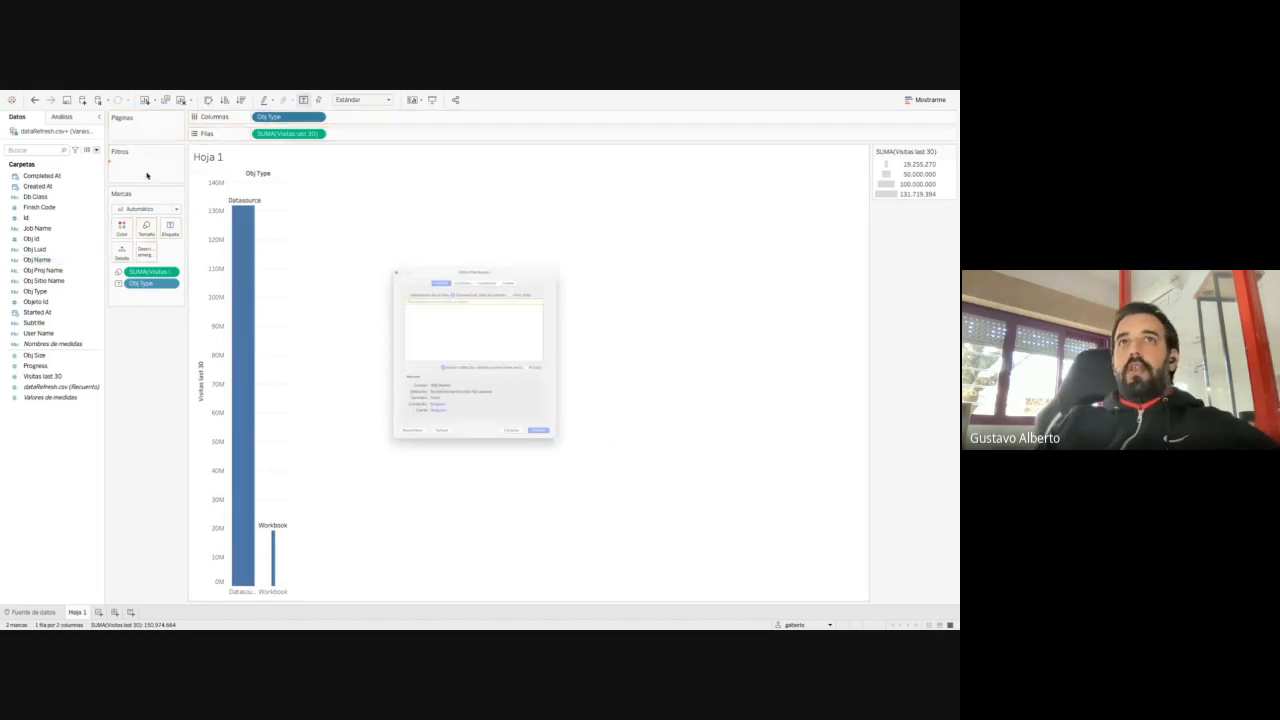
pyautogui.click(400, 250)
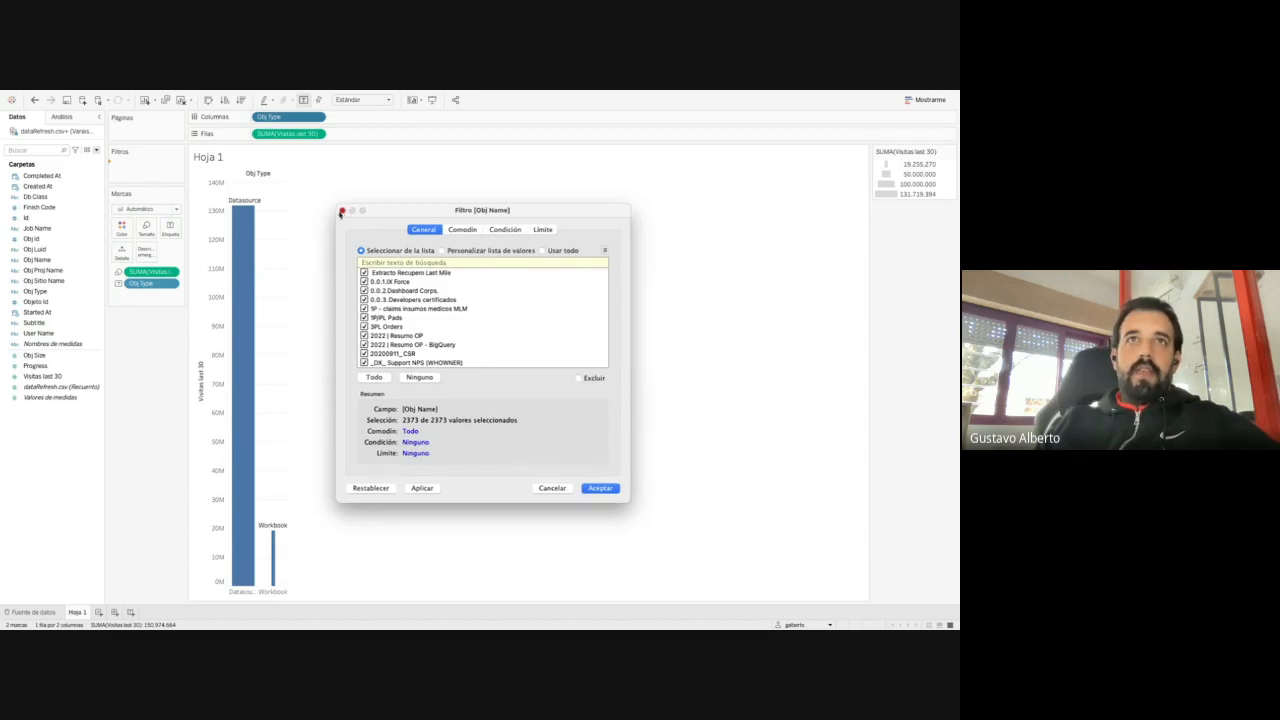
pyautogui.click(343, 211)
# Filter Hoja 1 by User Name, clearing all values and keeping only the signed-in account's user name
pyautogui.moveTo(44, 333); pyautogui.dragTo(134, 177)
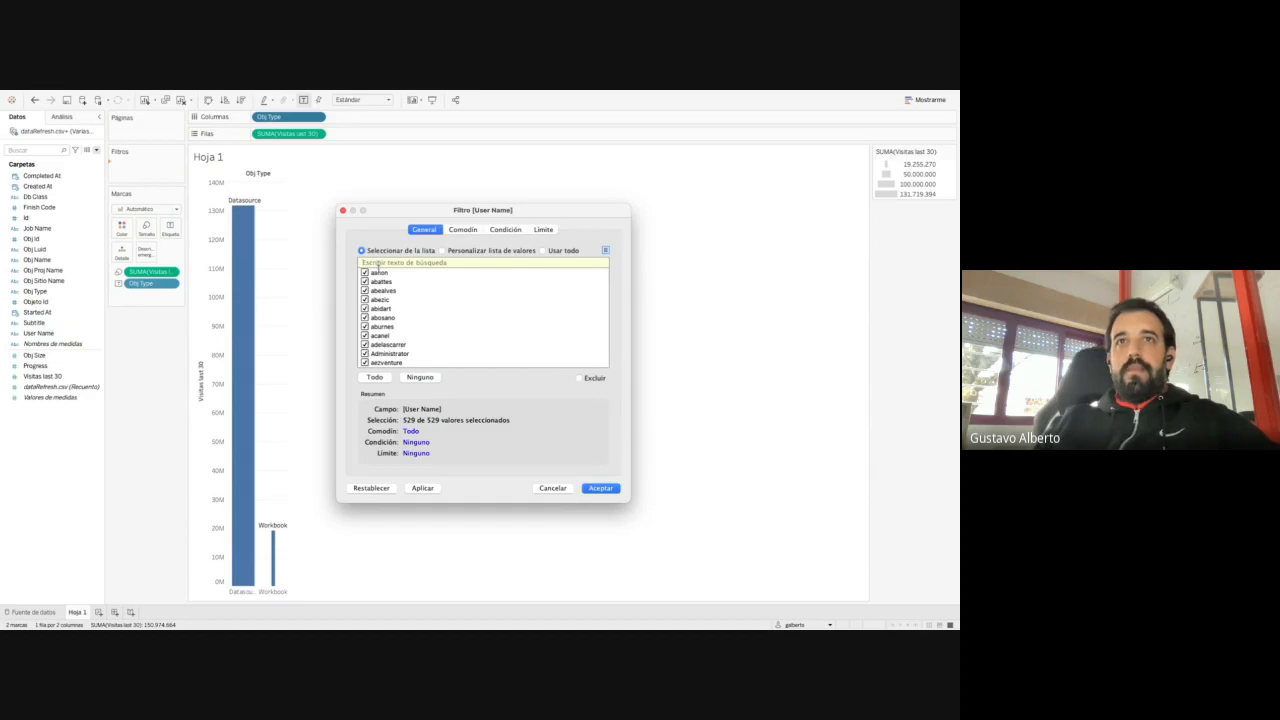
pyautogui.click(418, 377)
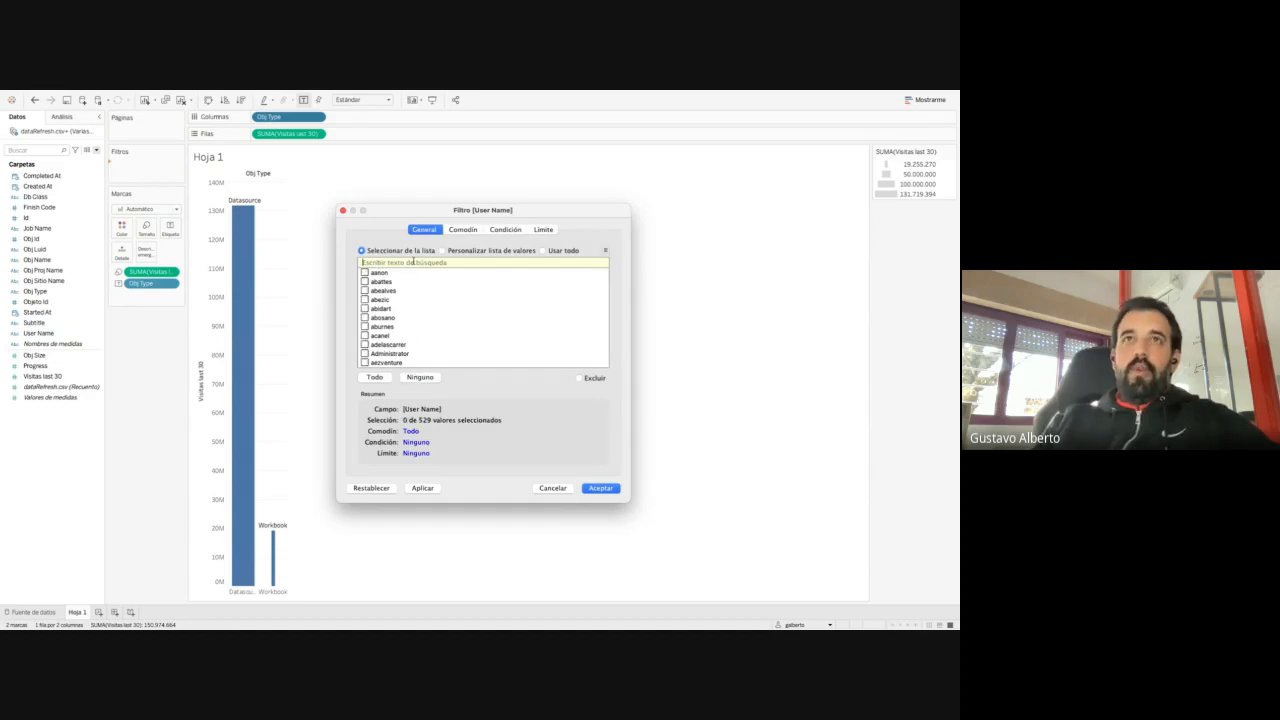
pyautogui.write('galberto')
pyautogui.press('Return')
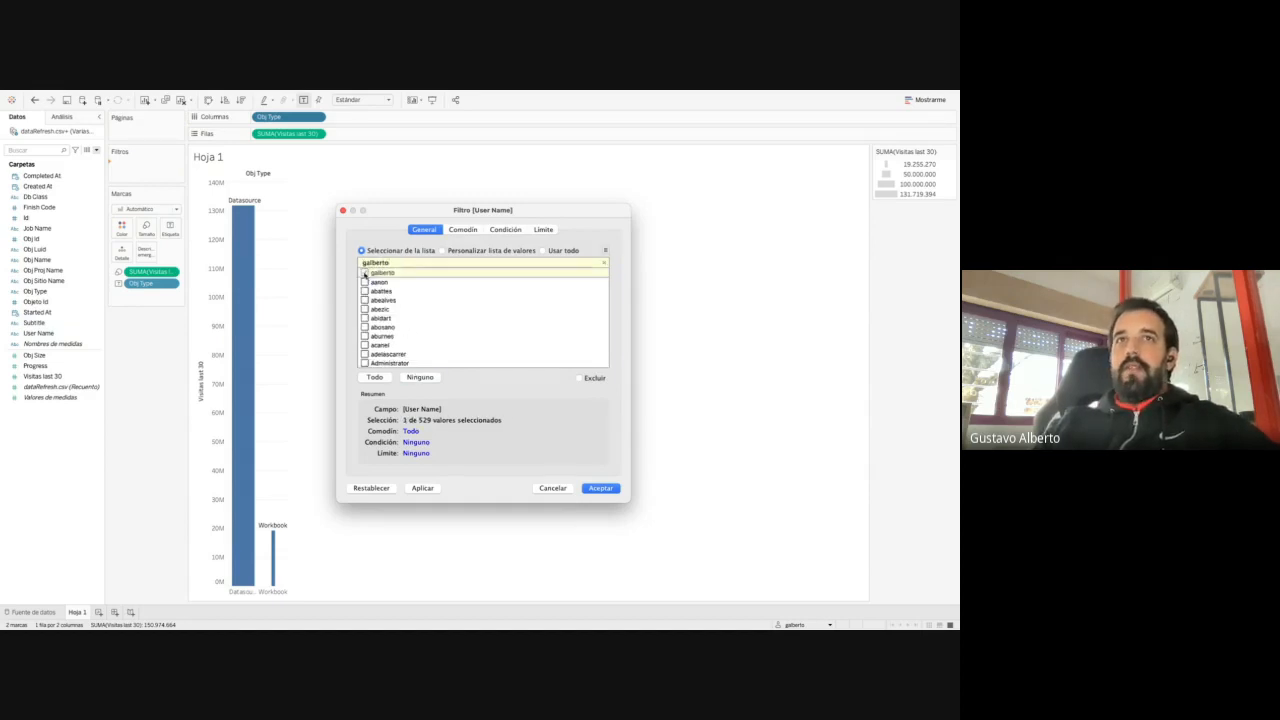
pyautogui.click(589, 486)
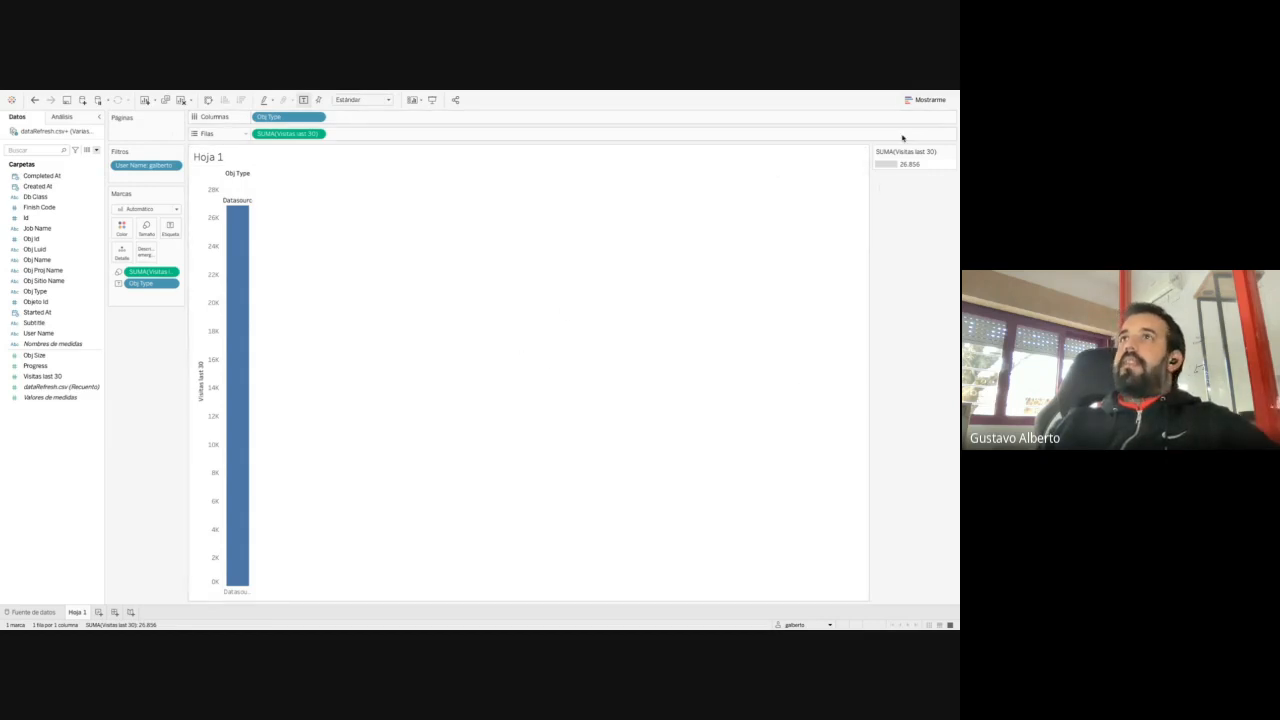
# Check which quick chart types Mostrarme suggests, including with the Created At field selected, and close the suggestions
pyautogui.click(928, 99)
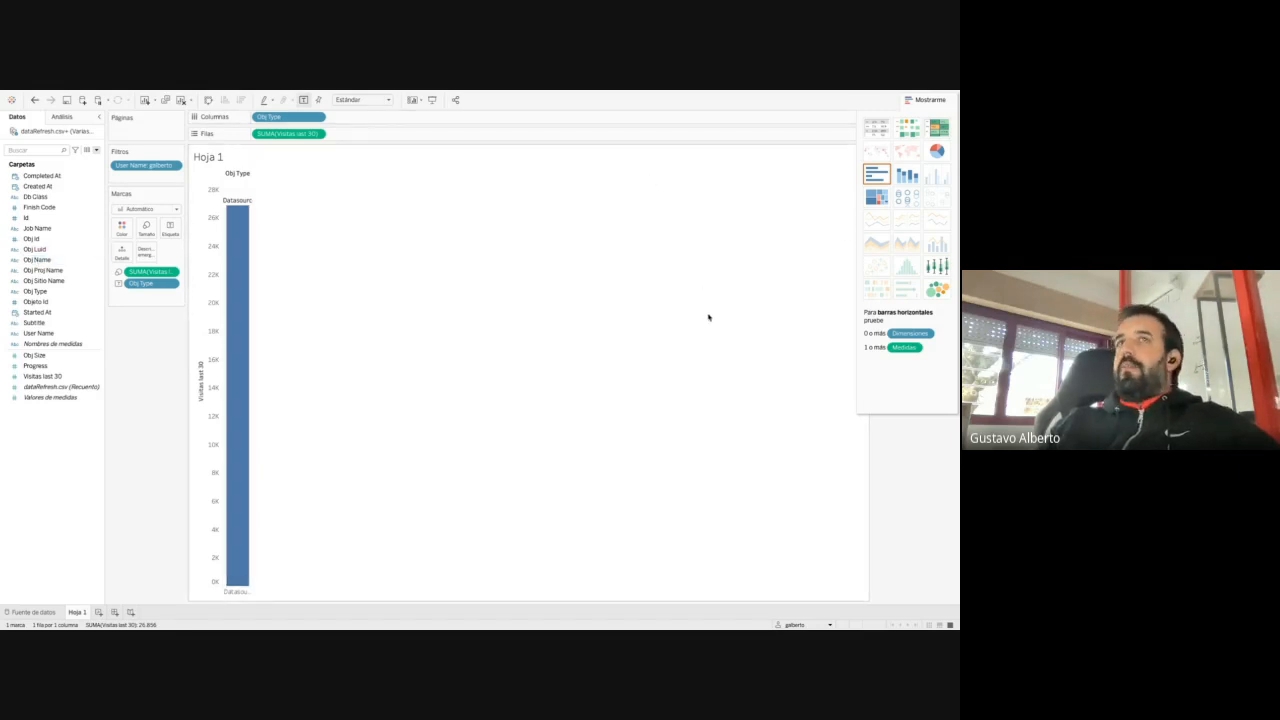
pyautogui.click(37, 186)
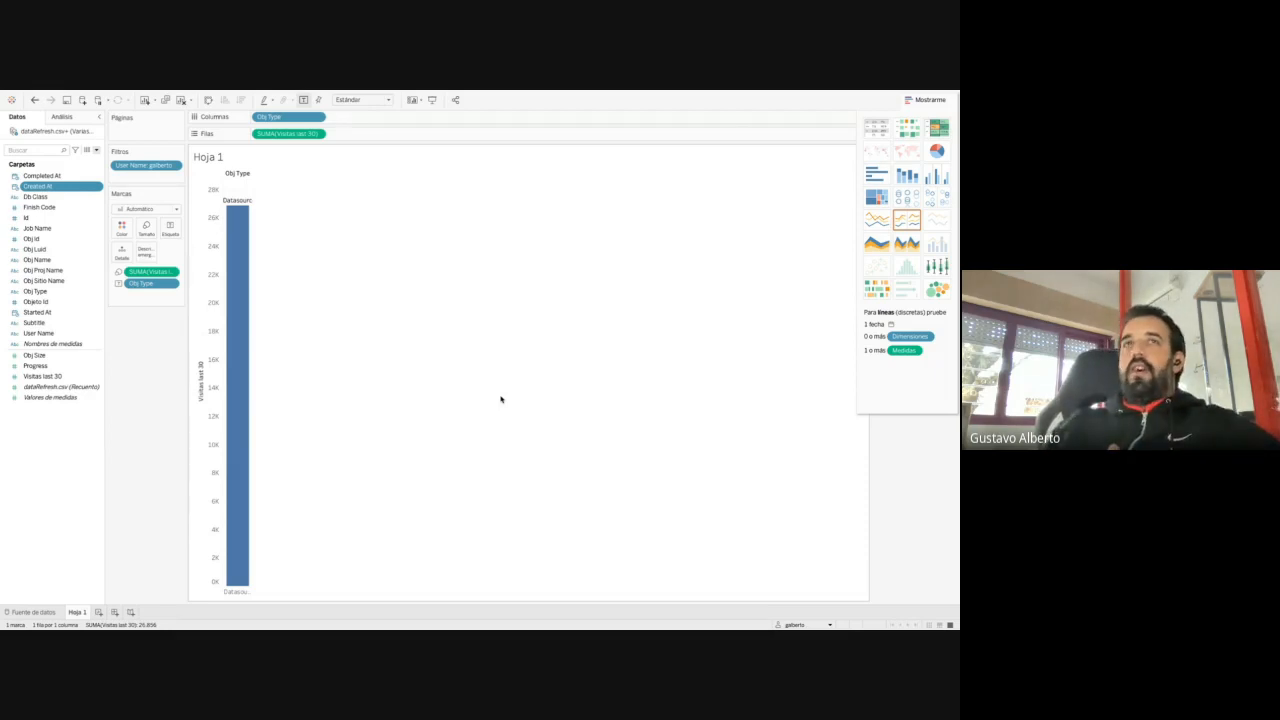
pyautogui.click(931, 99)
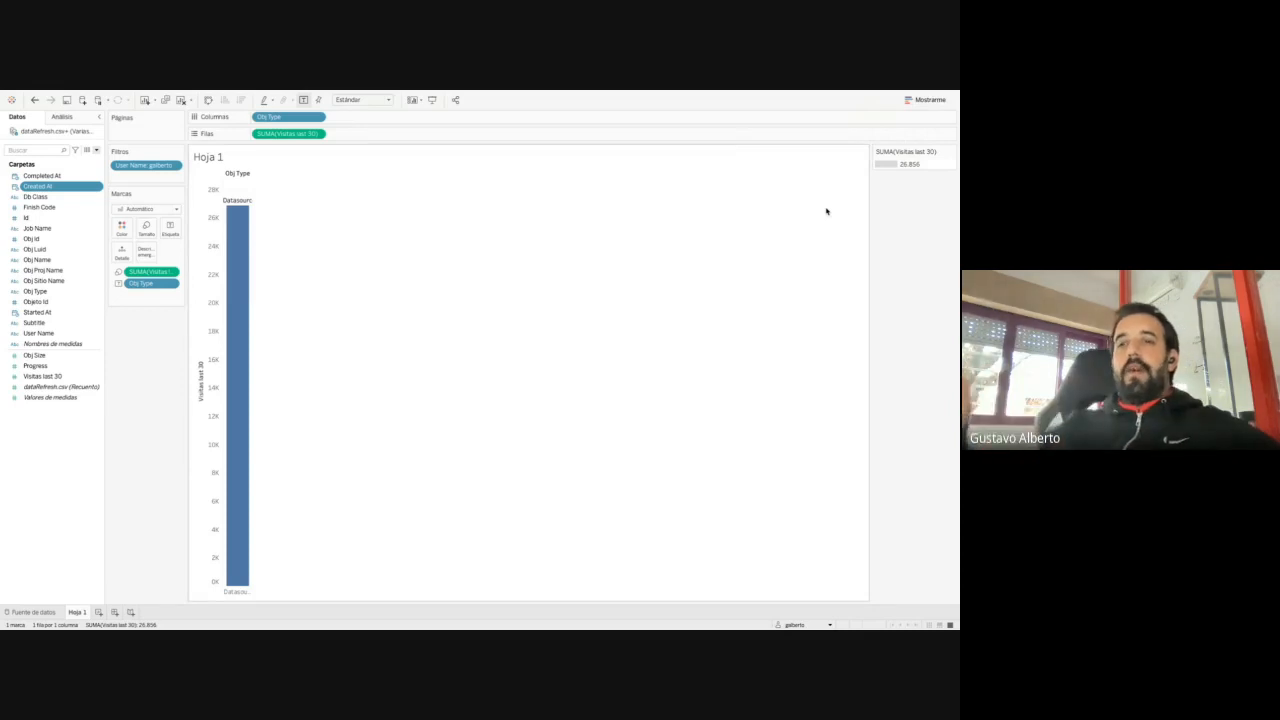
# Switch to the presentation's Interfaz desarrollo slide to review the parts of the workspace
pyautogui.hotkey('ctrl', 'Left')
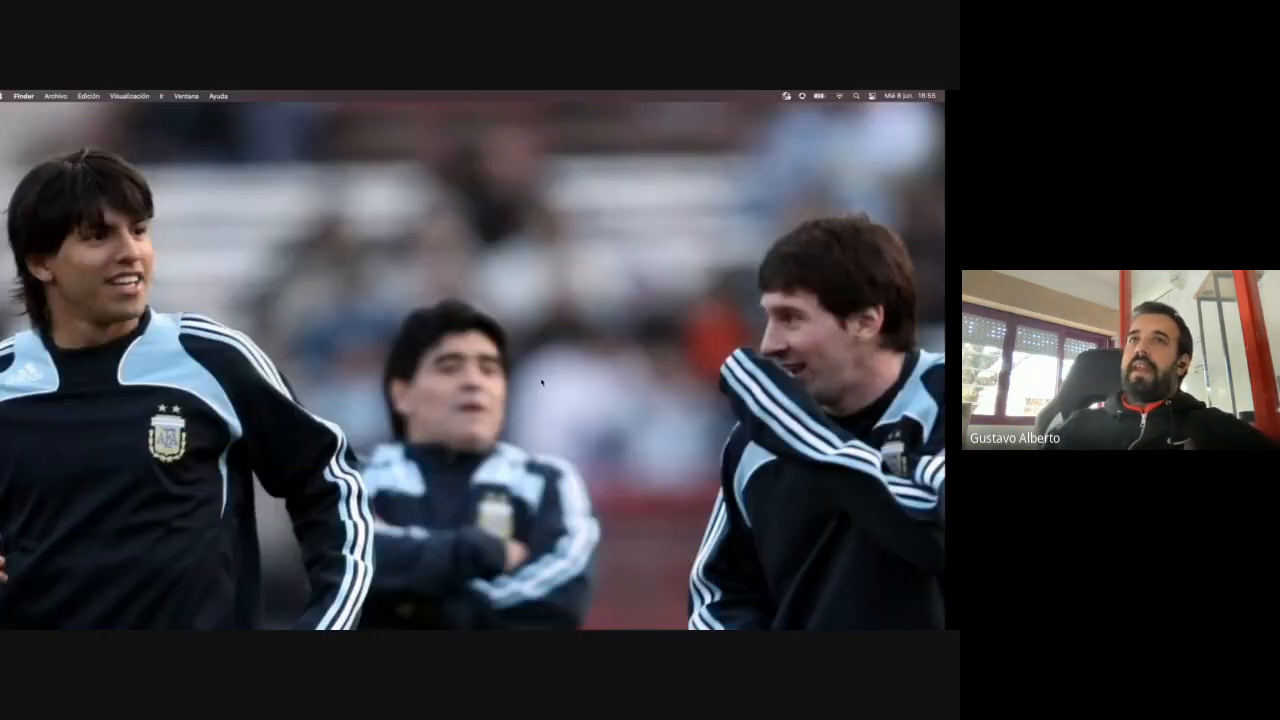
pyautogui.hotkey('ctrl', 'Right')
pyautogui.hotkey('ctrl', 'Right')
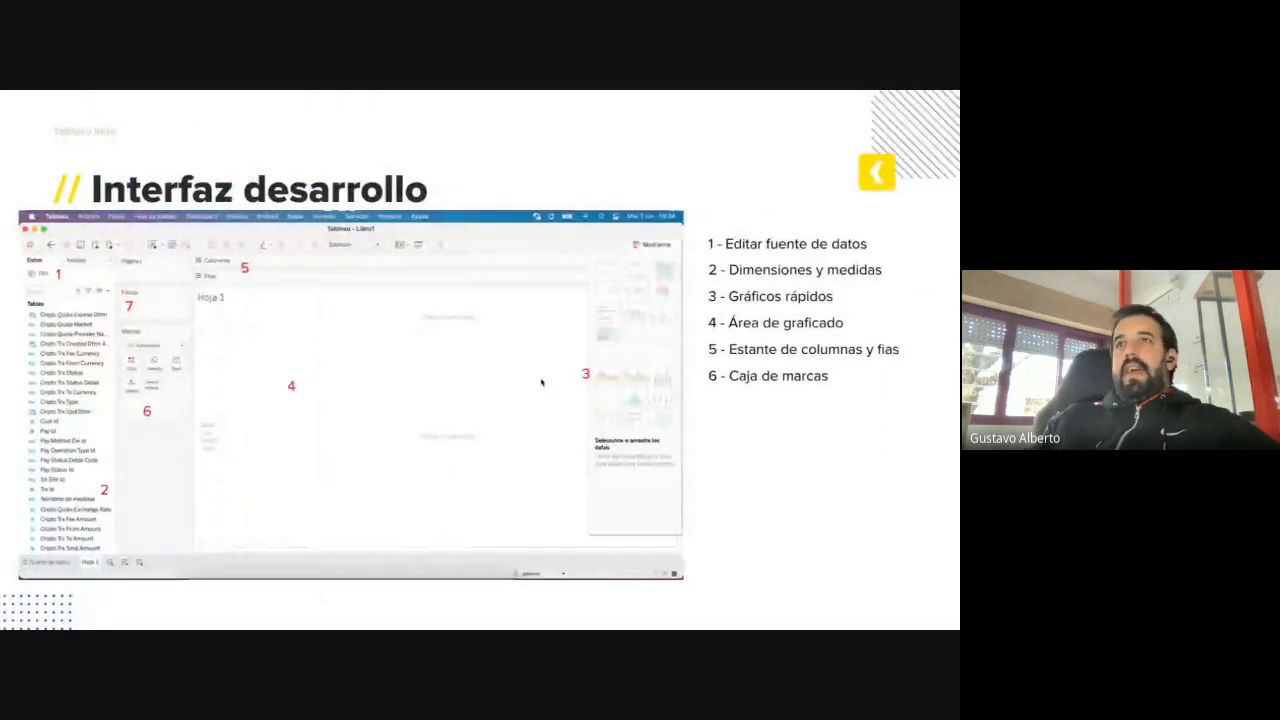
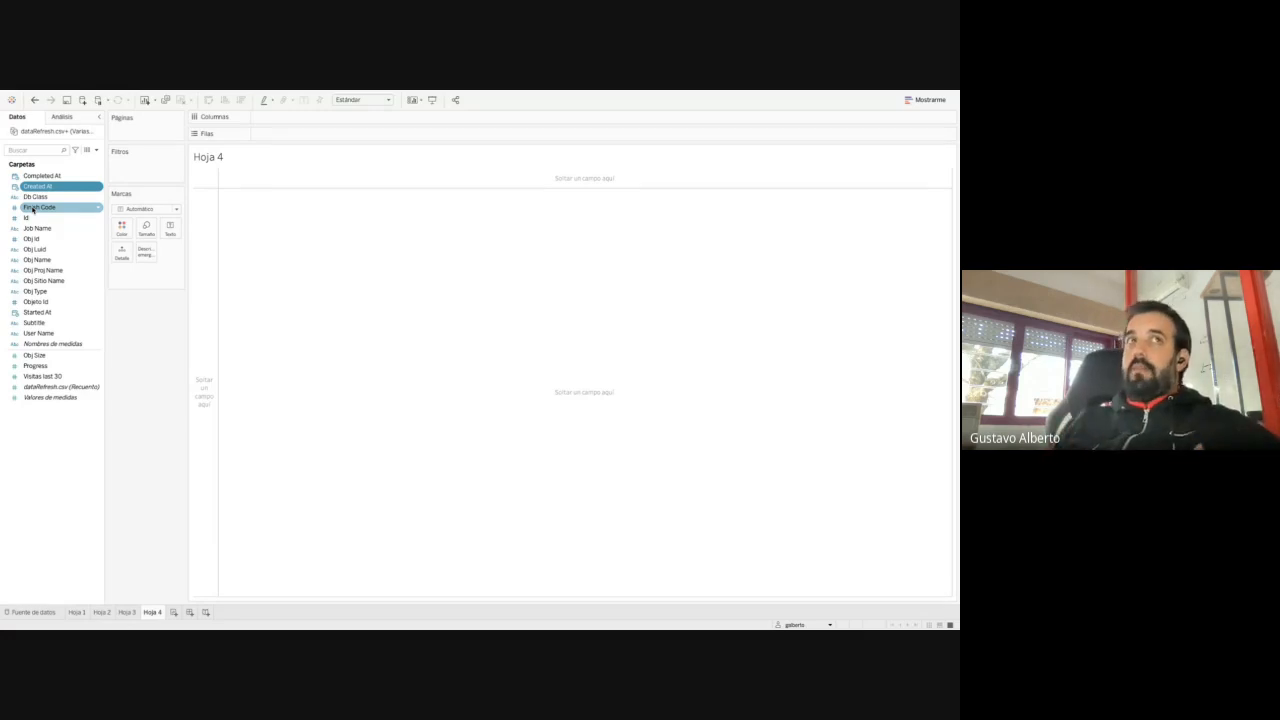
# Review dimensions such as Finish Code, Id, Job Name, User Name, Obj Type and Obj Sitio Name in Hoja 4, consulting the Medidas y Dimensiones slide
pyautogui.click(49, 207)
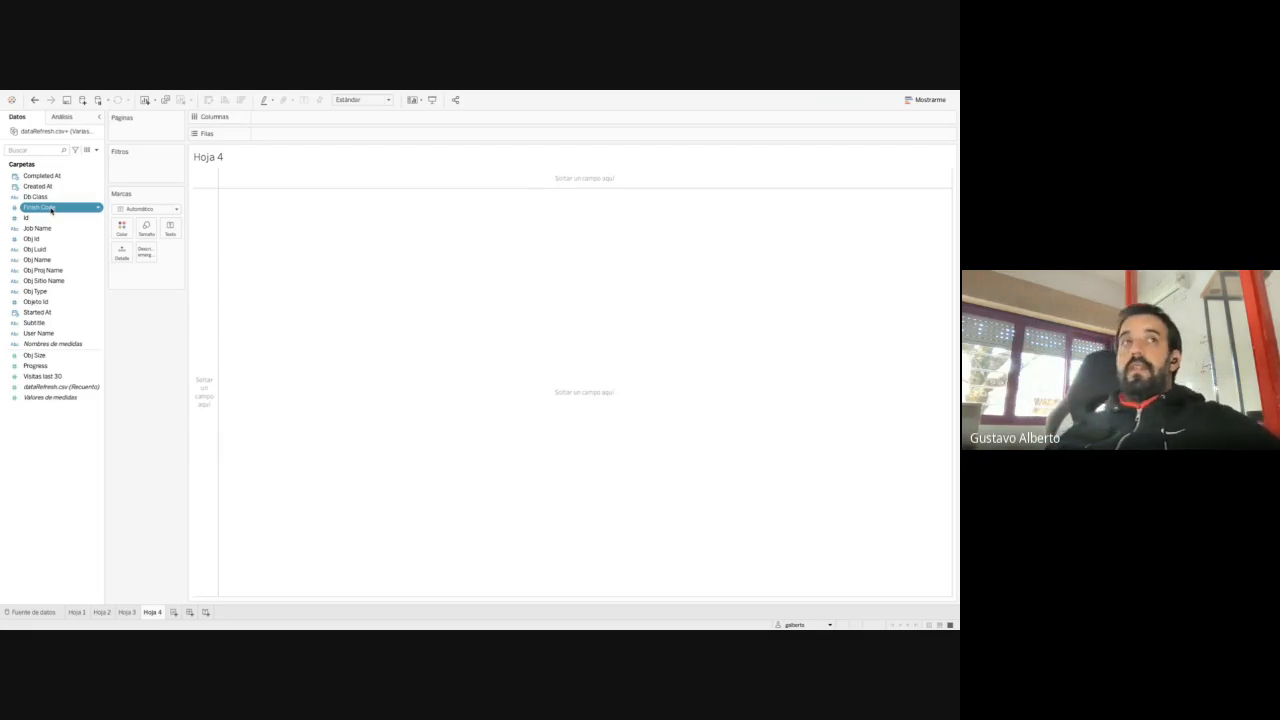
pyautogui.click(50, 218)
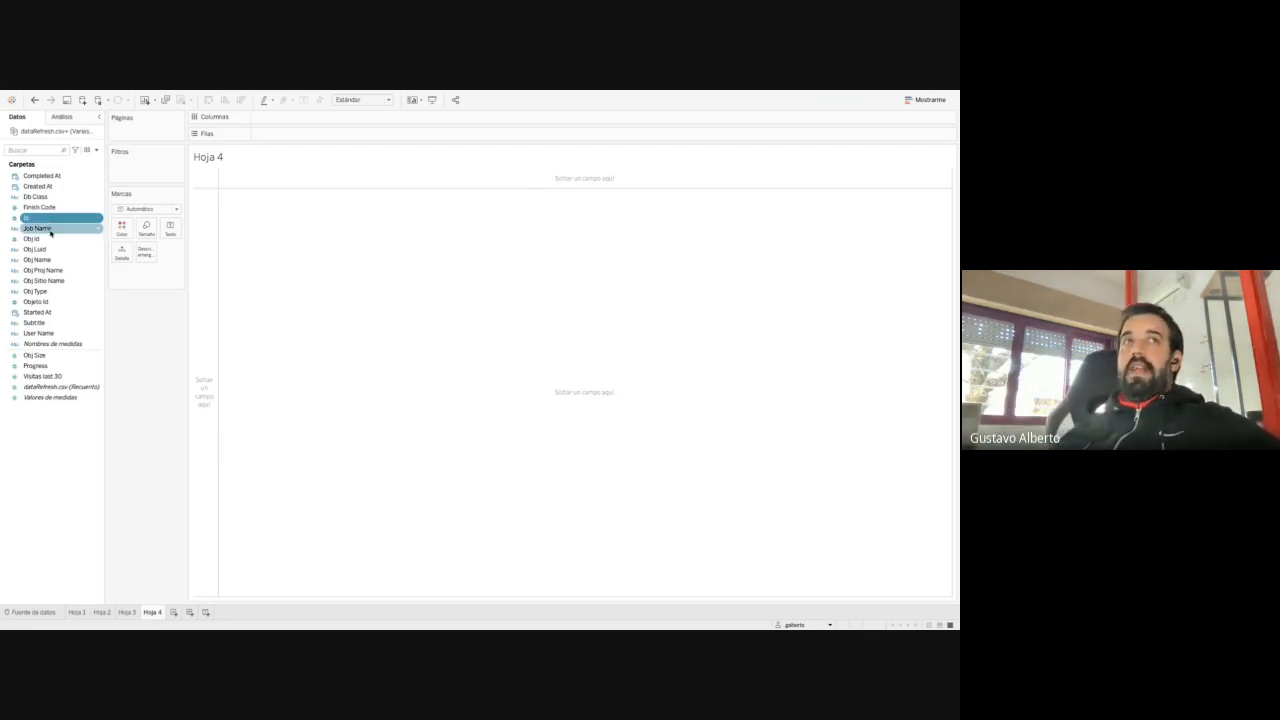
pyautogui.click(50, 229)
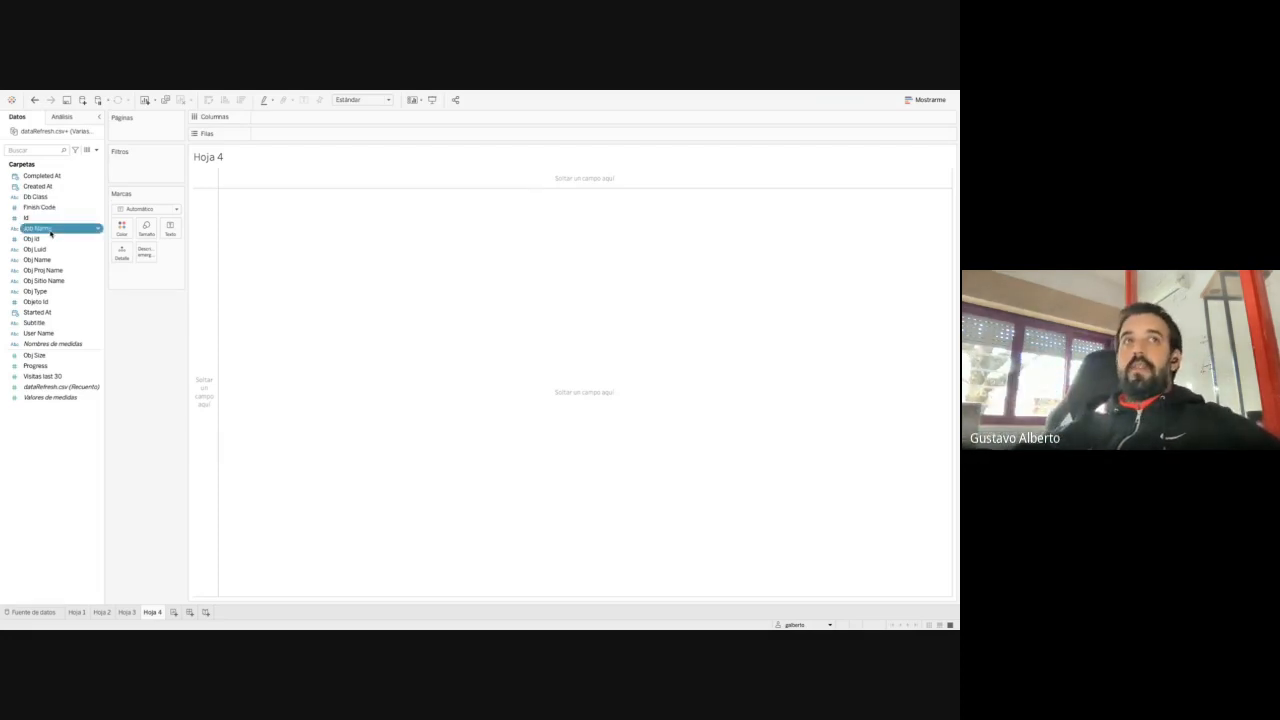
pyautogui.click(69, 335)
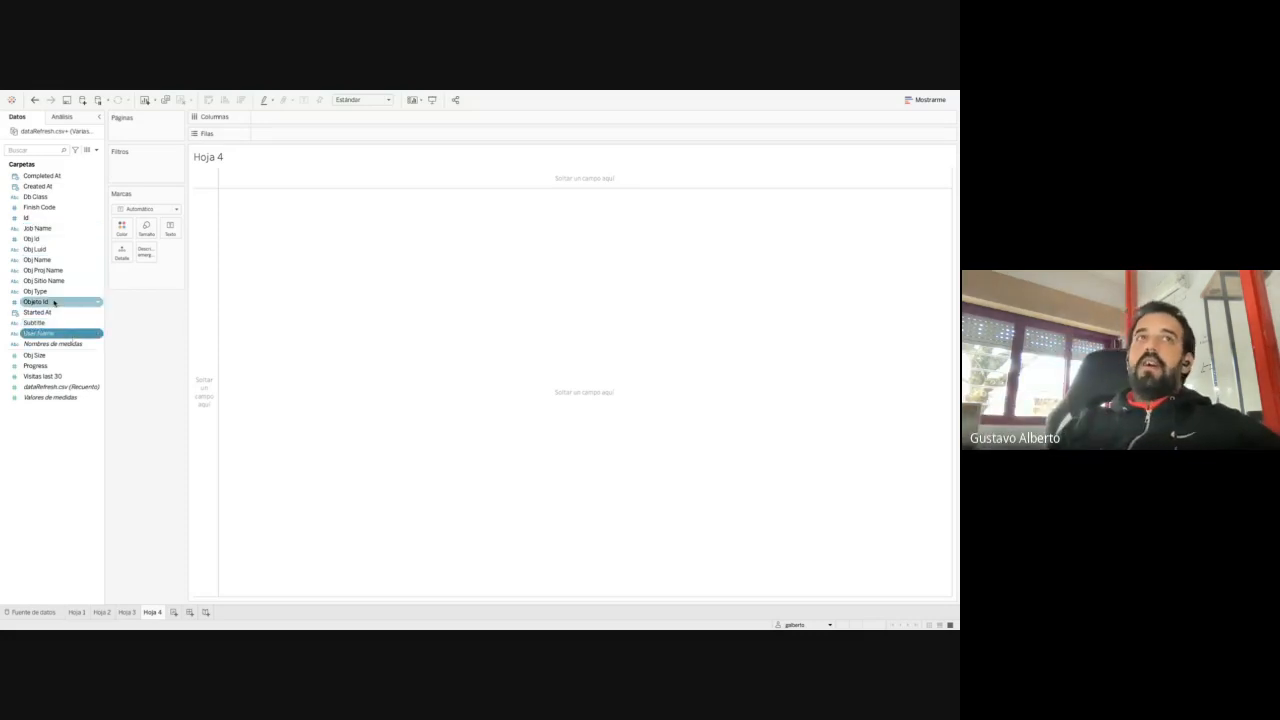
pyautogui.click(54, 292)
pyautogui.click(47, 280)
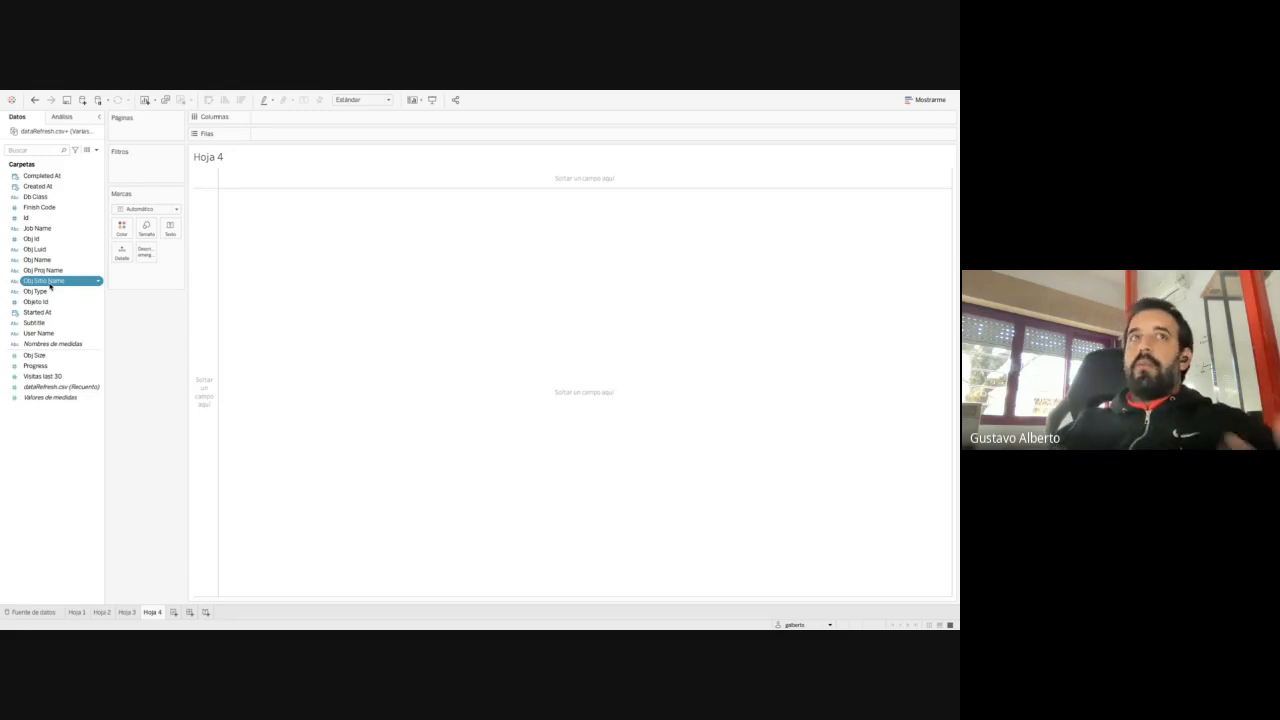
pyautogui.hotkey('ctrl', 'Right')
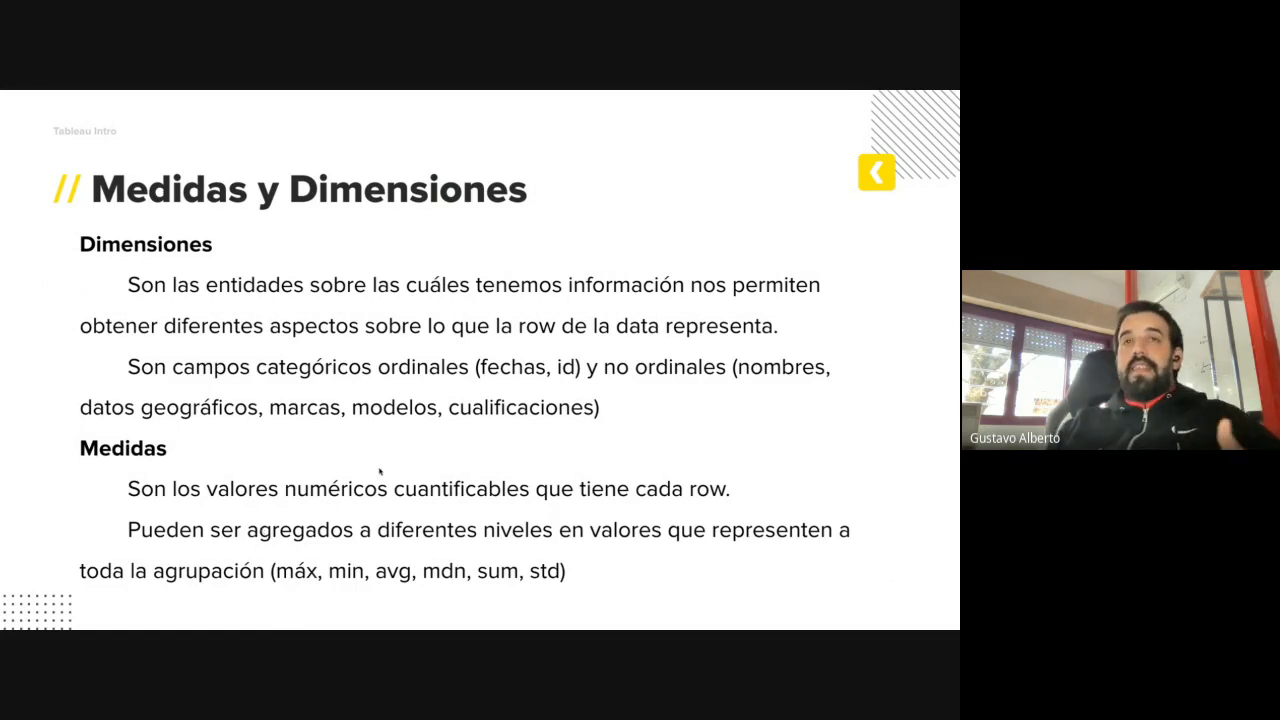
pyautogui.hotkey('ctrl', 'Left')
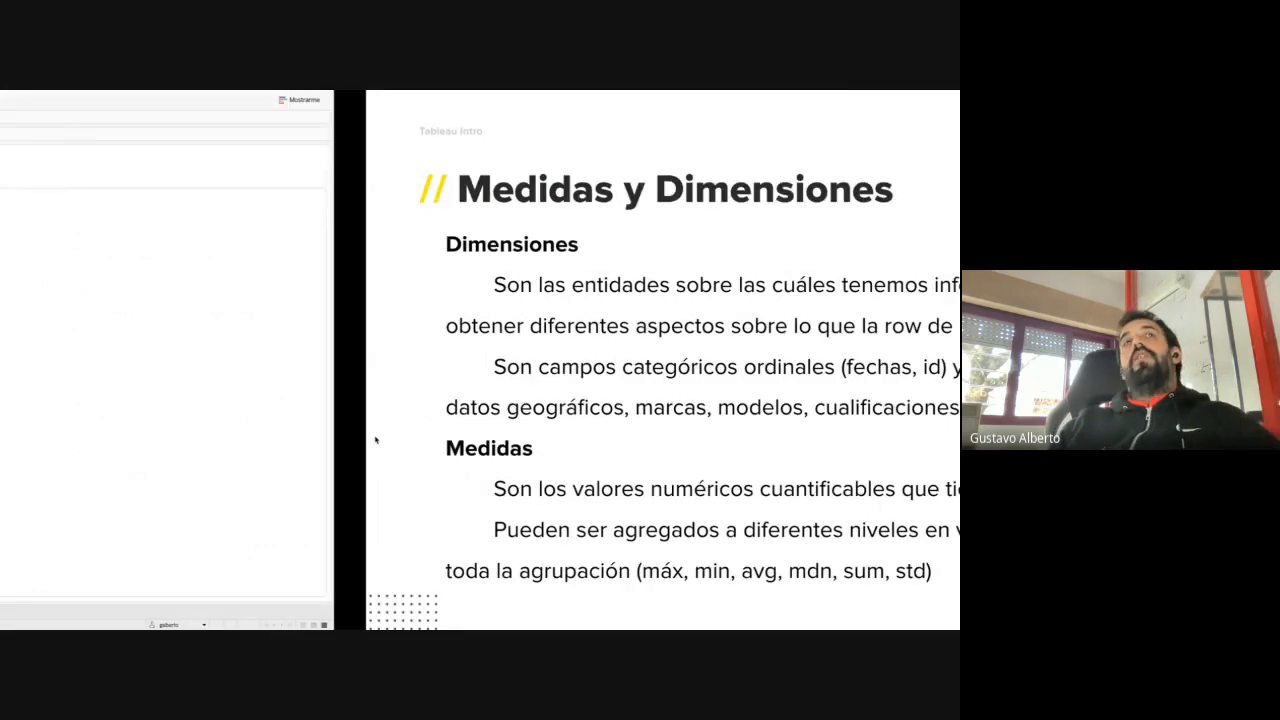
# Open the field description of the dataRefresh.csv (Recuento) measure
pyautogui.click(60, 387)
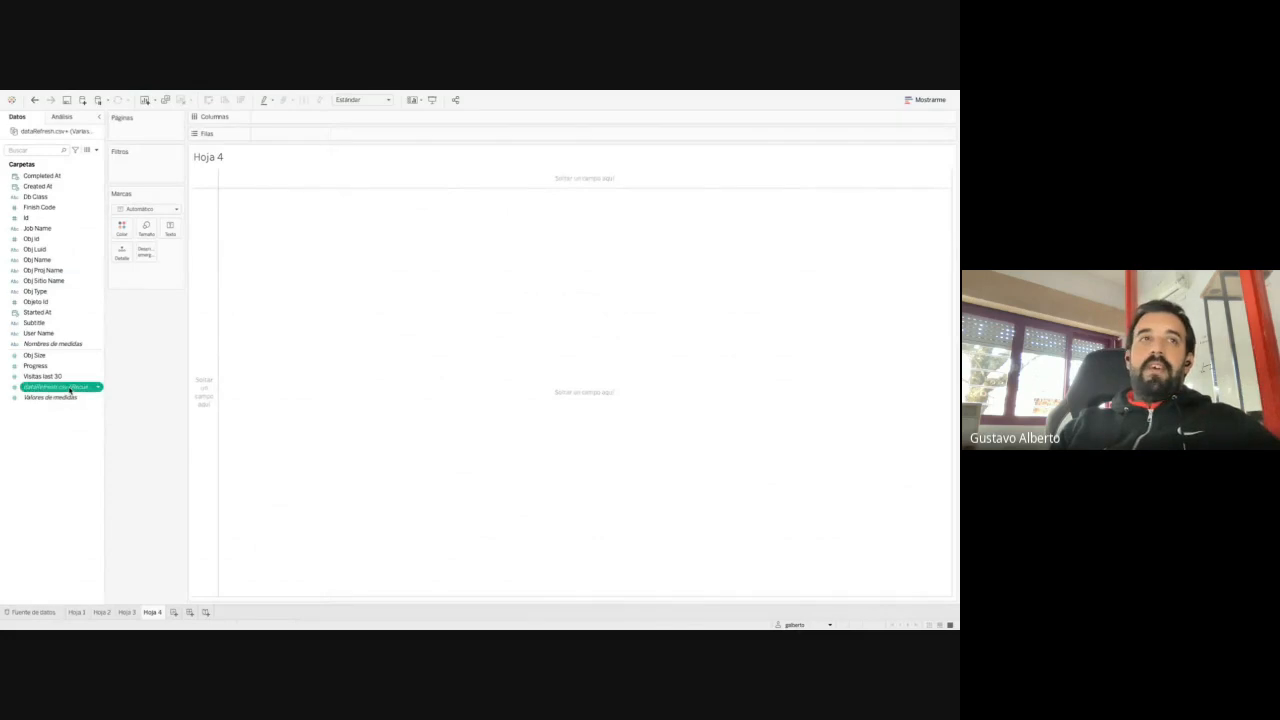
pyautogui.rightClick(68, 387)
pyautogui.click(122, 496)
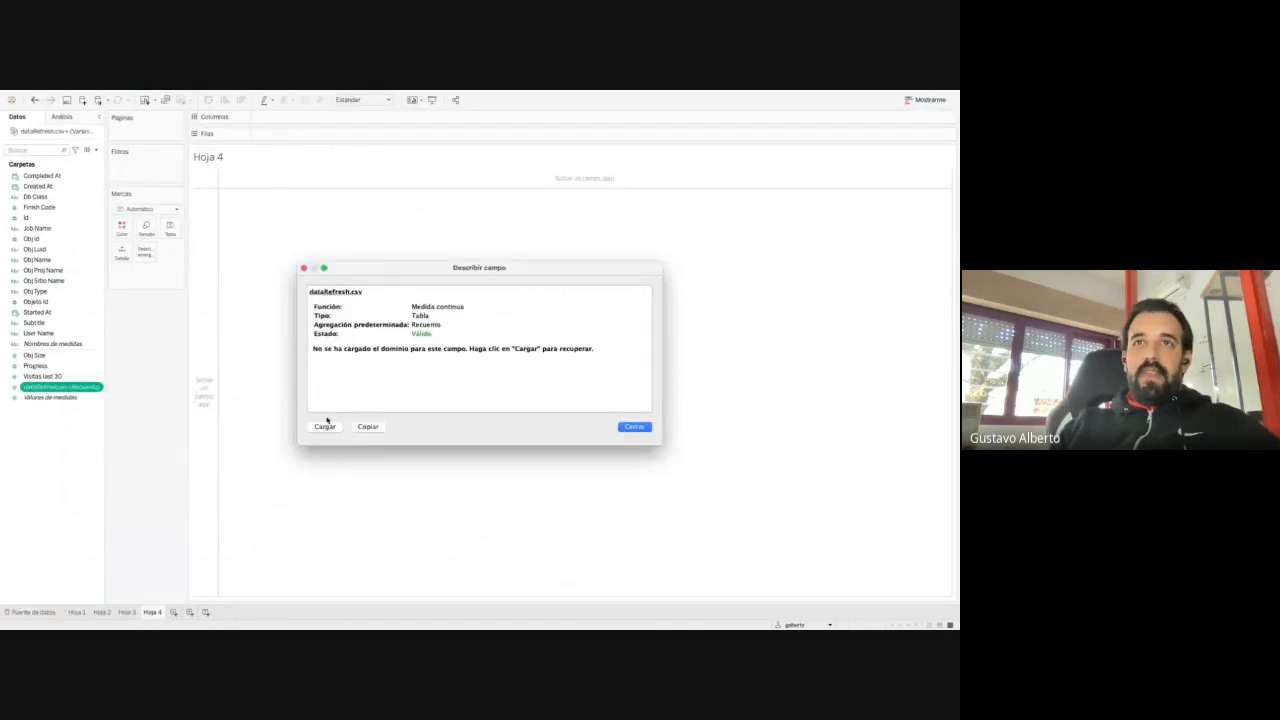
# Close the field description and create a calculated field whose formula is the constant 1
pyautogui.click(632, 426)
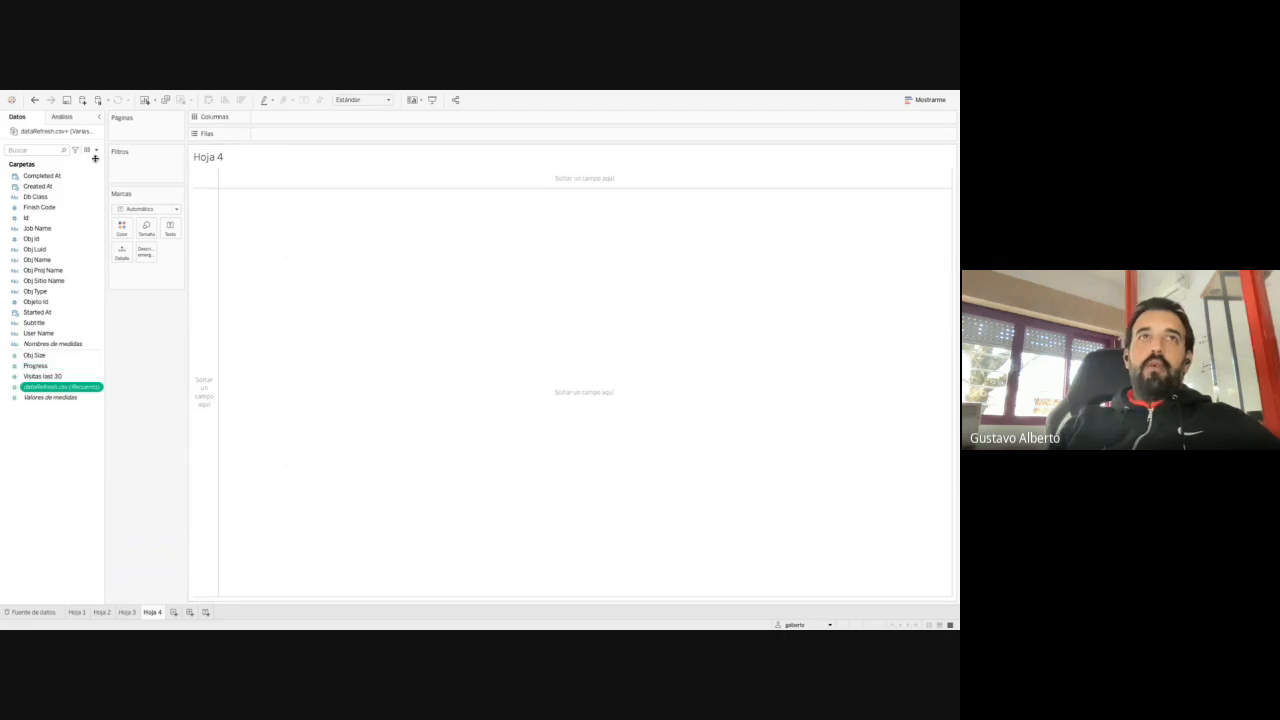
pyautogui.click(96, 150)
pyautogui.click(47, 160)
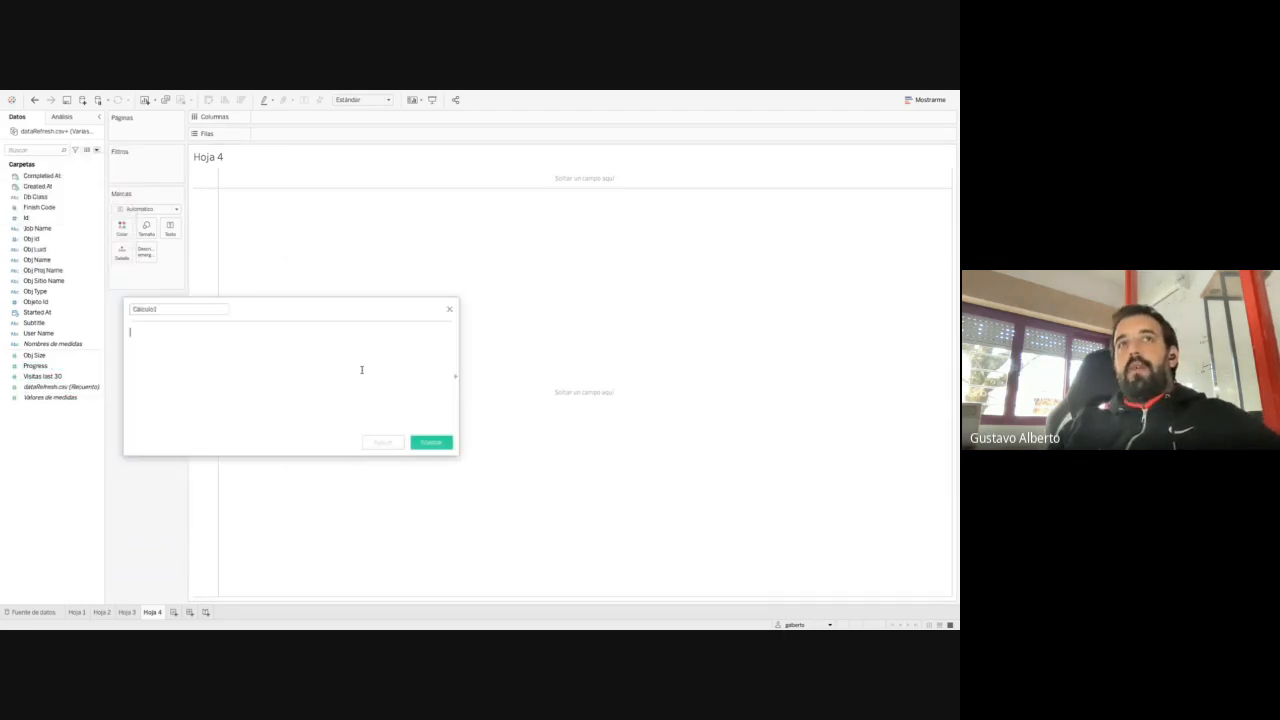
pyautogui.write('I')
pyautogui.click(444, 447)
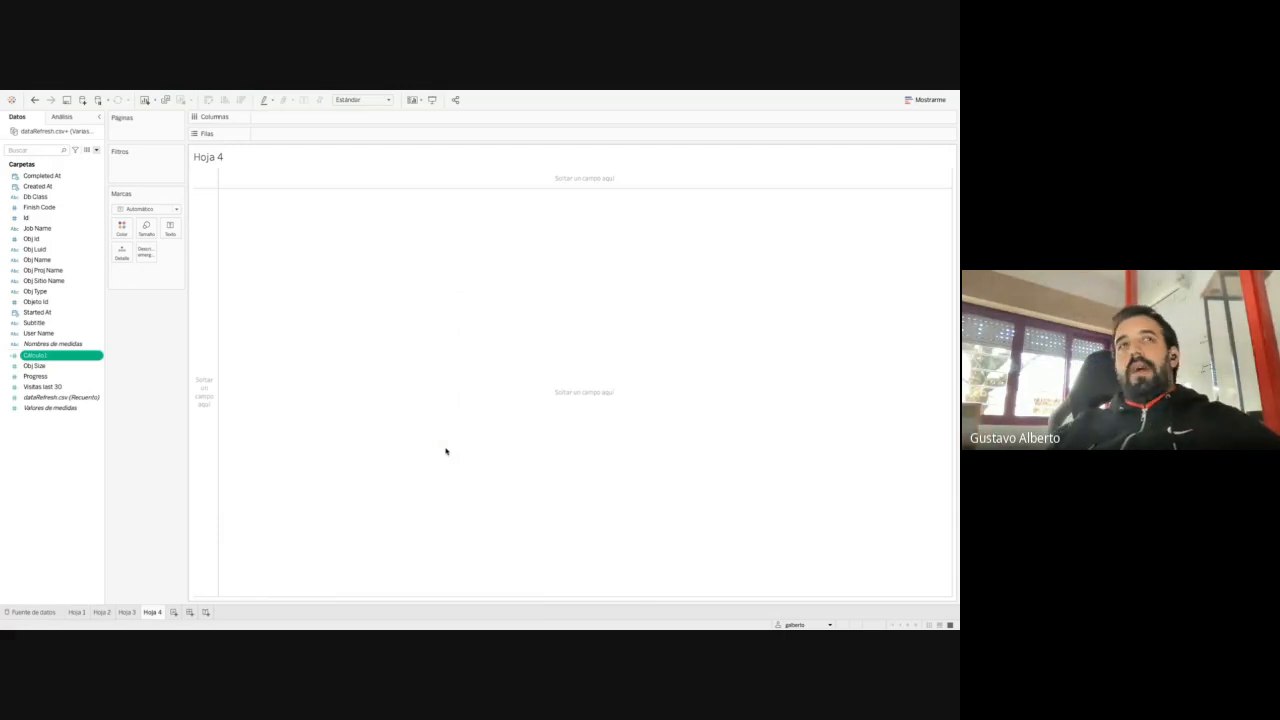
# Show Cálculo1 as text broken down by Subtitle in rows, and inspect the Datasource and Workbook rows
pyautogui.moveTo(35, 360); pyautogui.dragTo(168, 231)
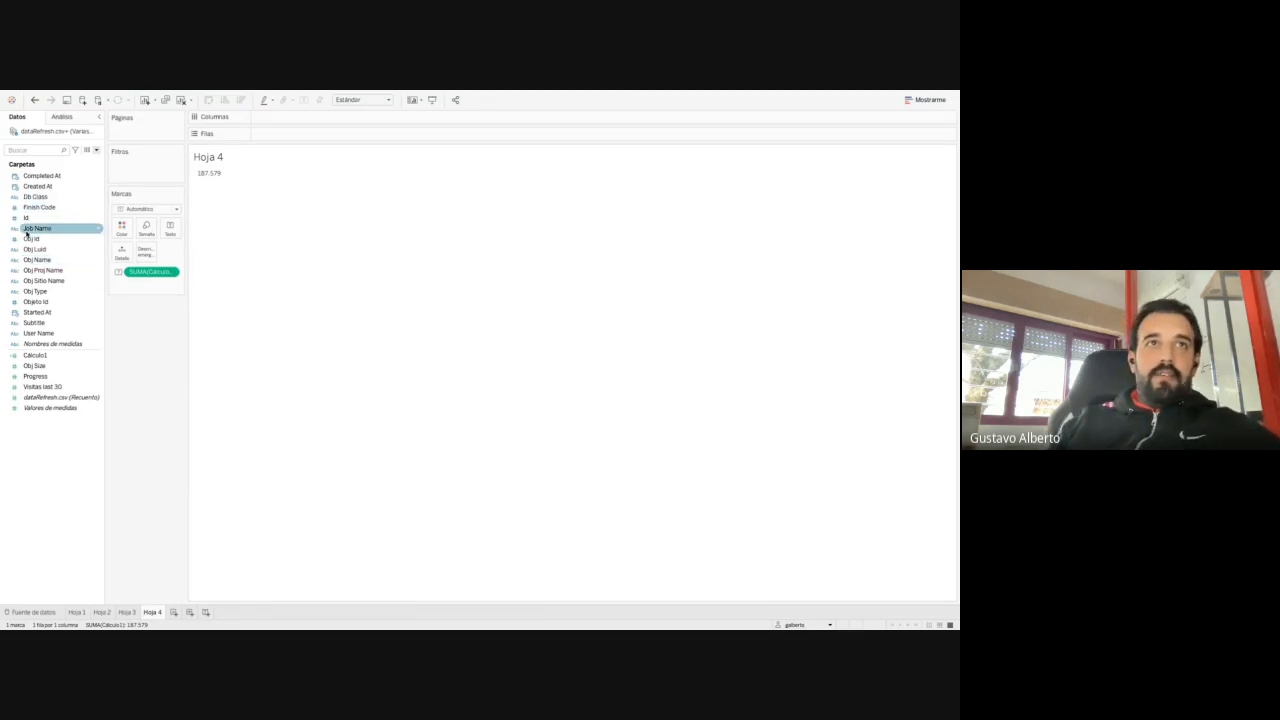
pyautogui.click(26, 231)
pyautogui.moveTo(33, 322); pyautogui.dragTo(278, 134)
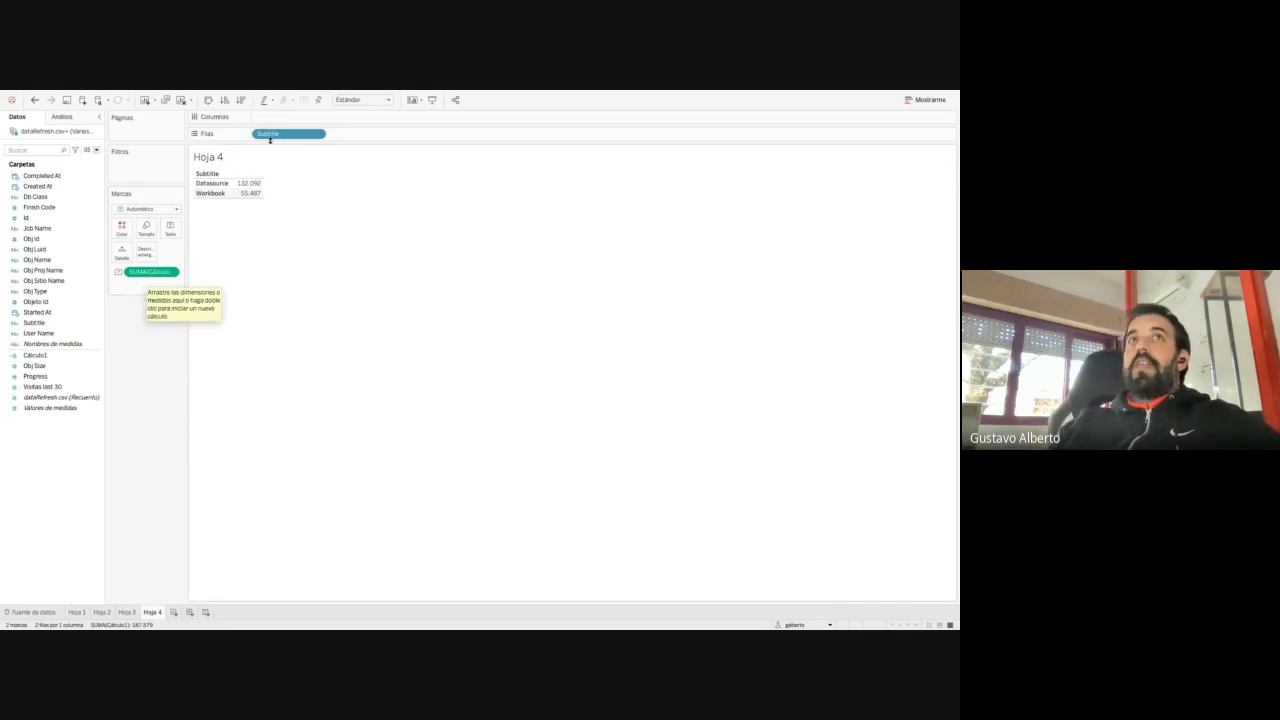
pyautogui.click(209, 184)
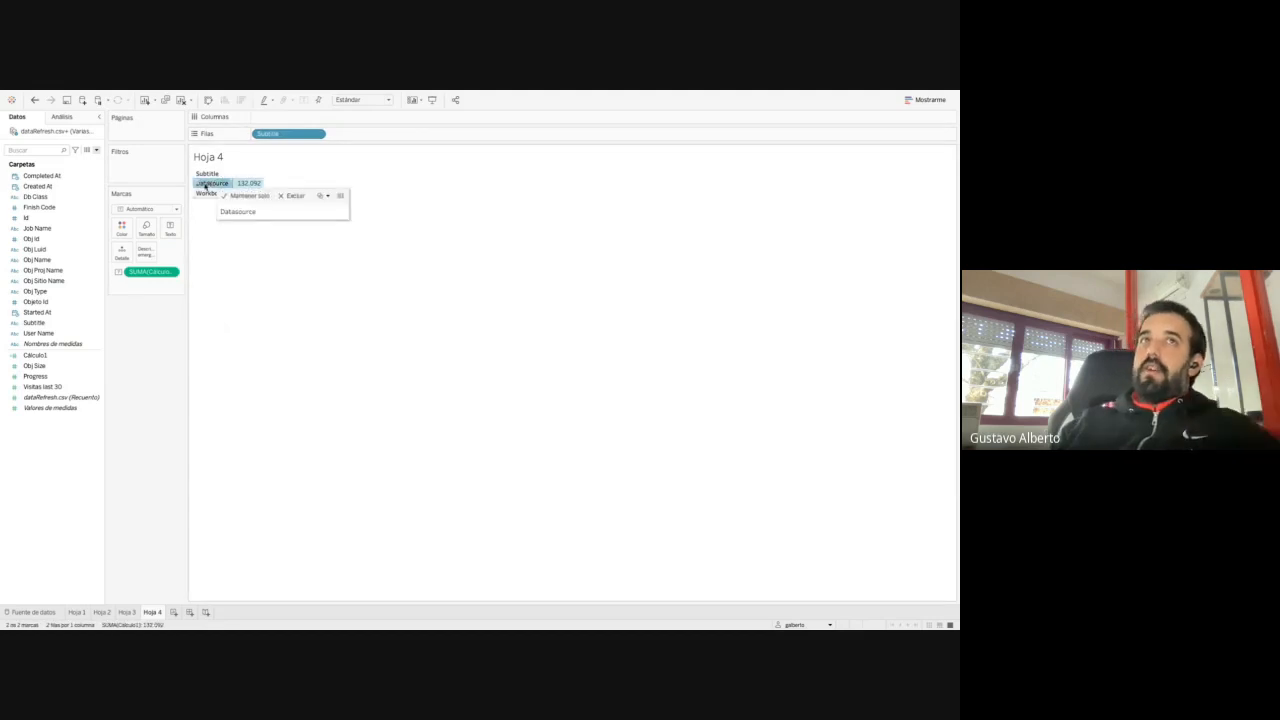
pyautogui.click(206, 193)
pyautogui.click(258, 350)
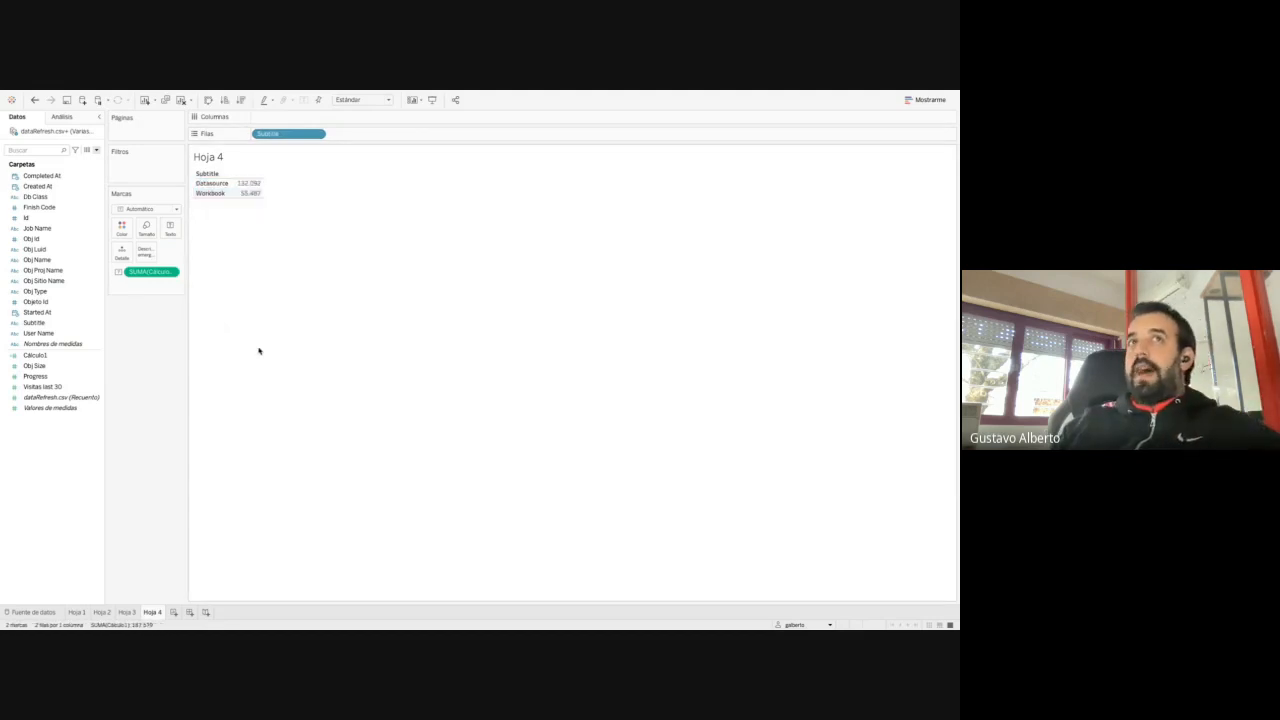
# Add User Name to the rows after Subtitle and examine the user entries under Datasource and Workbook
pyautogui.click(58, 270)
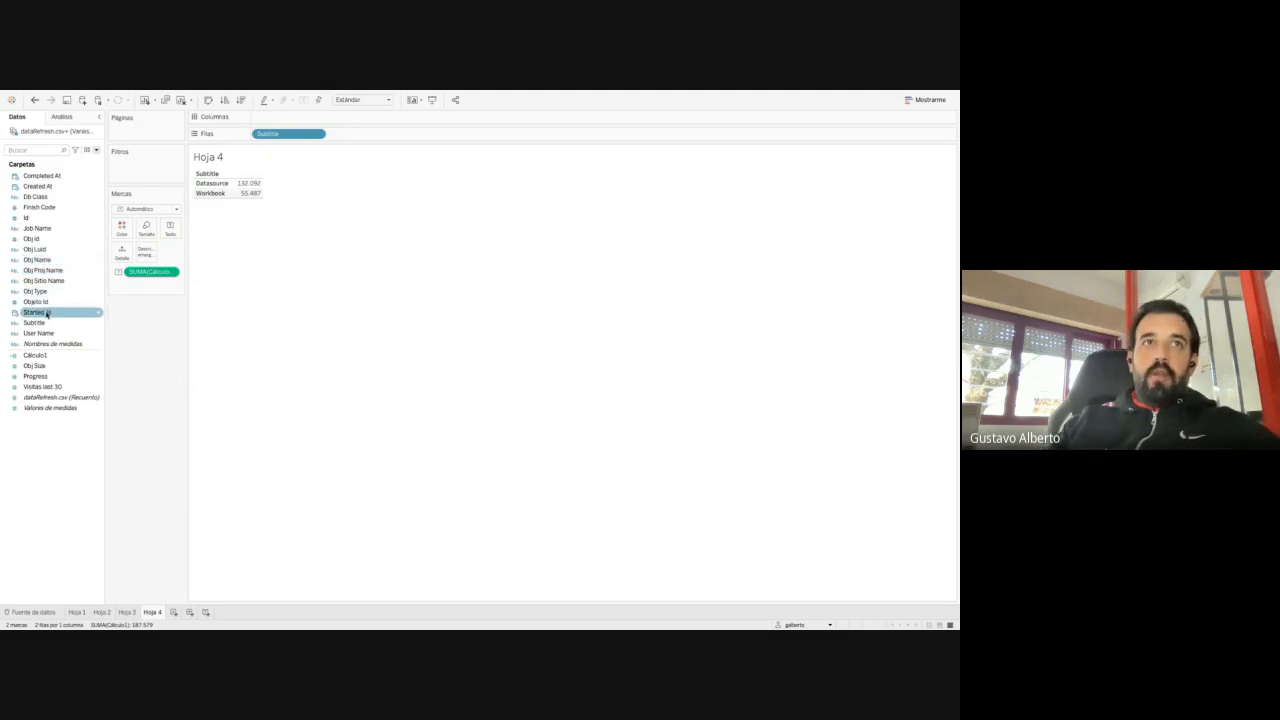
pyautogui.moveTo(42, 330); pyautogui.dragTo(364, 134)
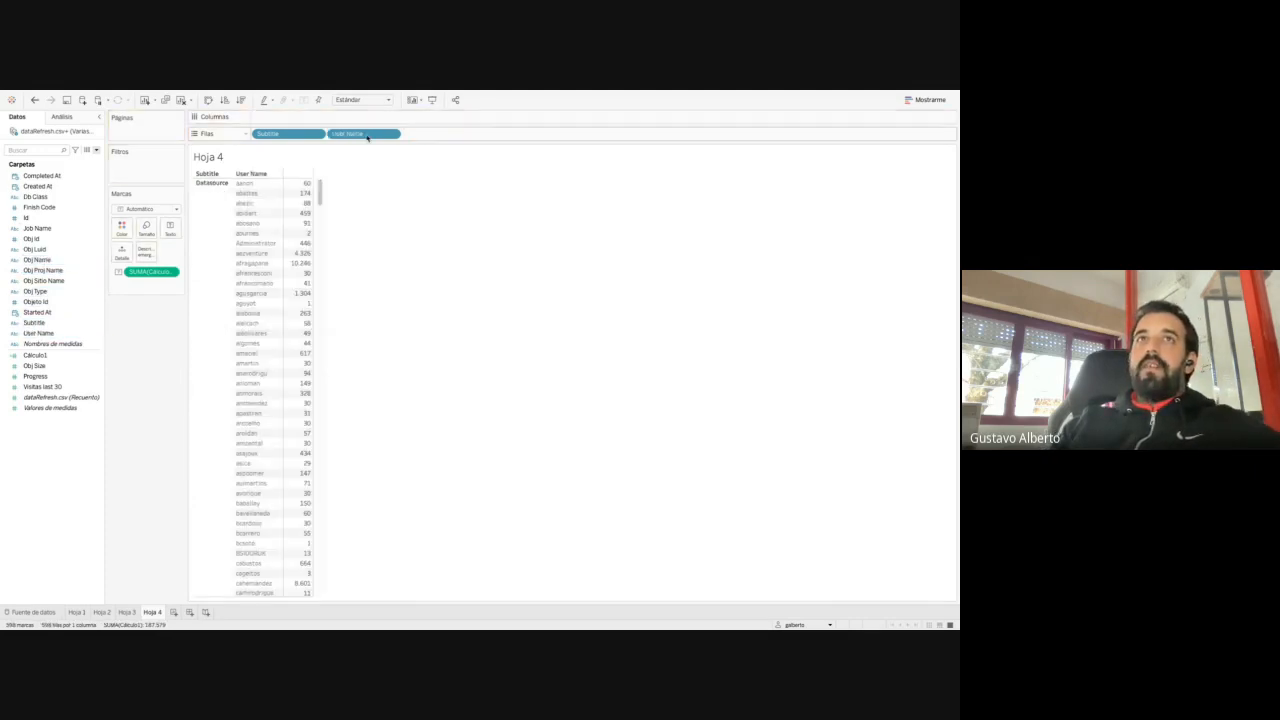
pyautogui.click(246, 184)
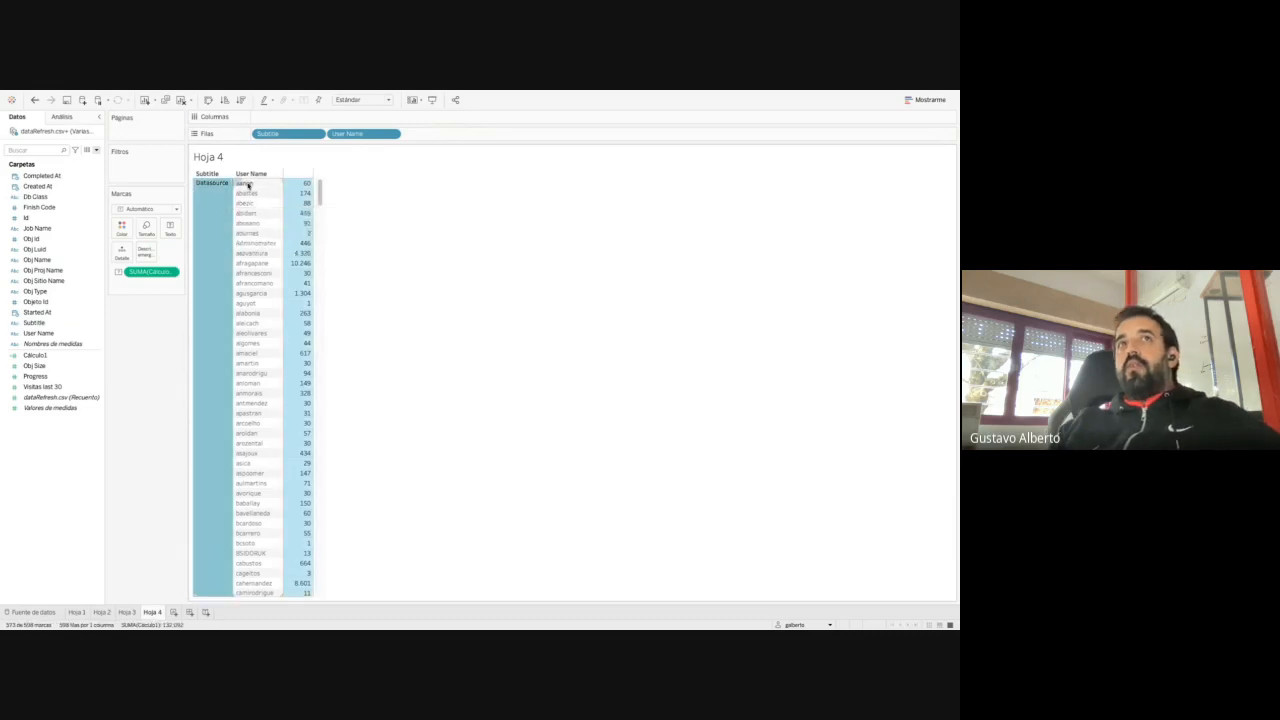
pyautogui.click(252, 185)
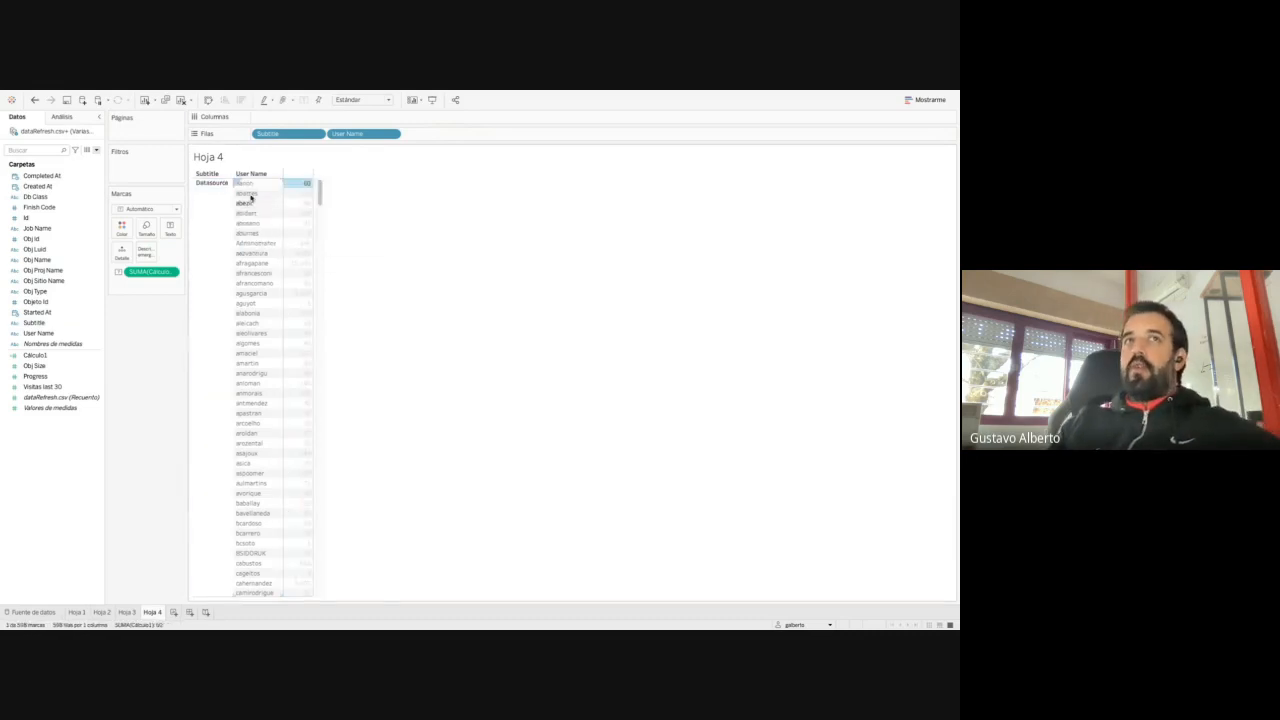
pyautogui.click(215, 195)
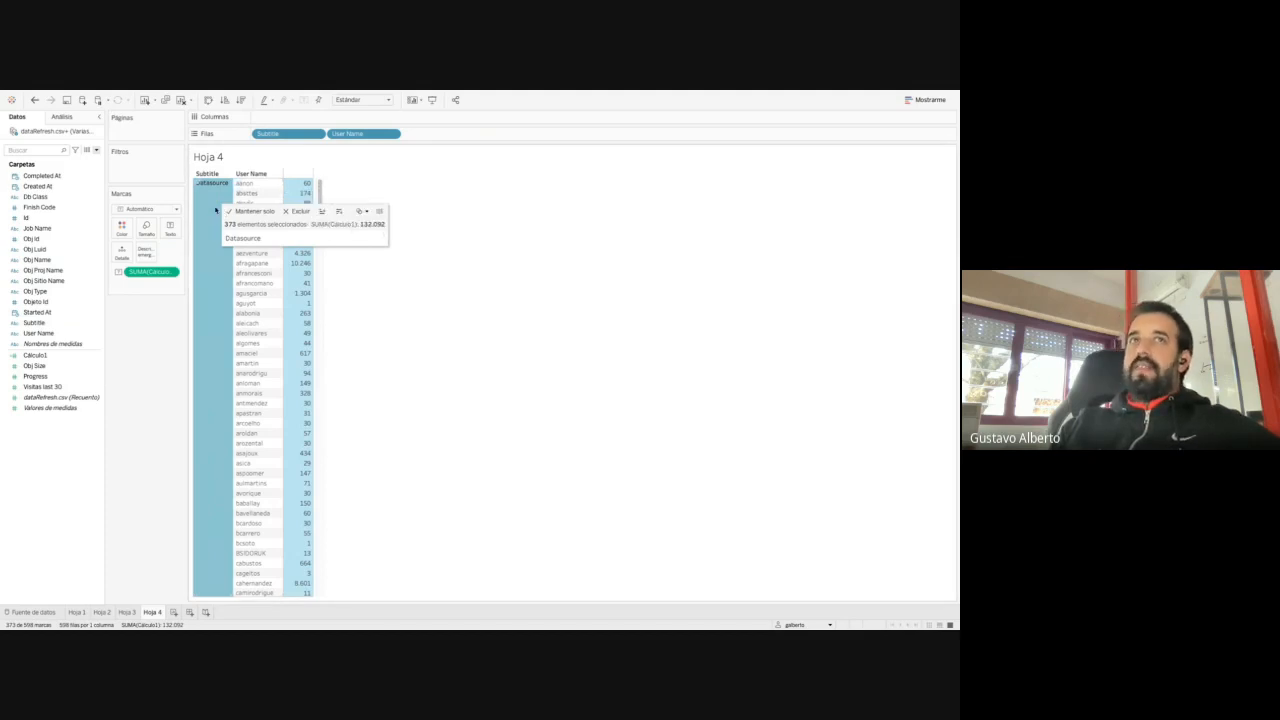
pyautogui.scroll(-15, 222, 333)
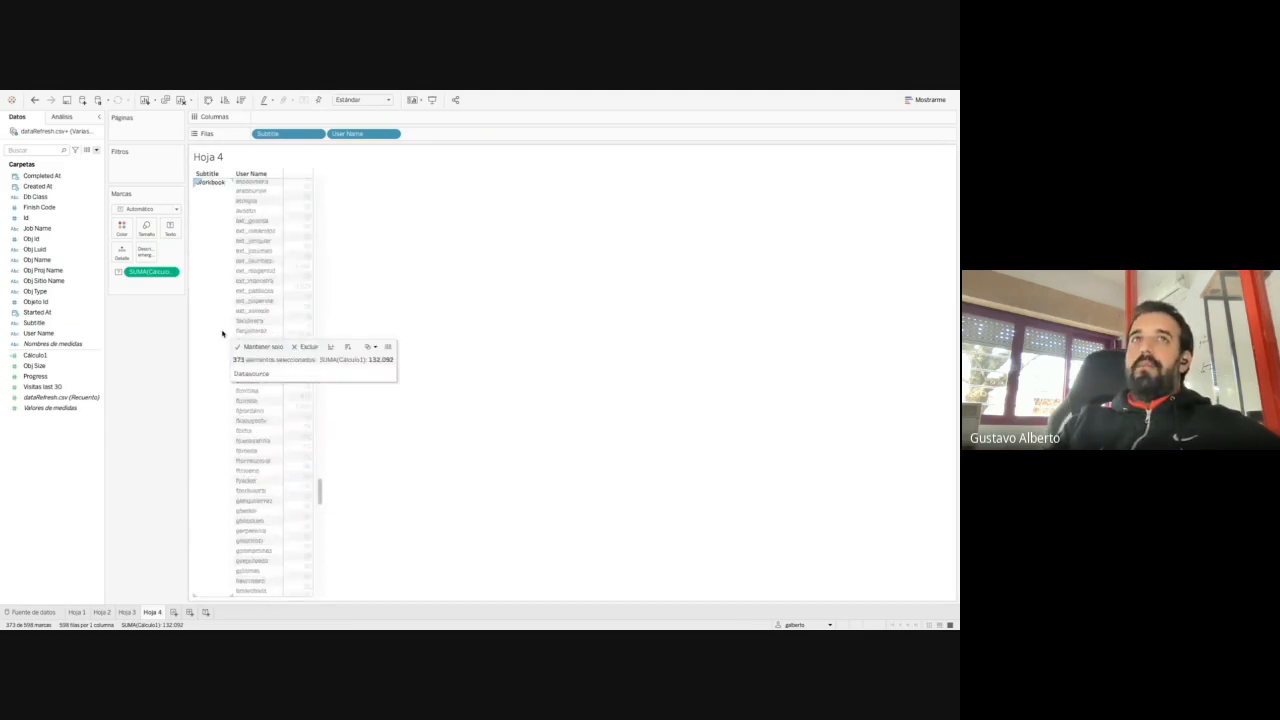
pyautogui.click(375, 343)
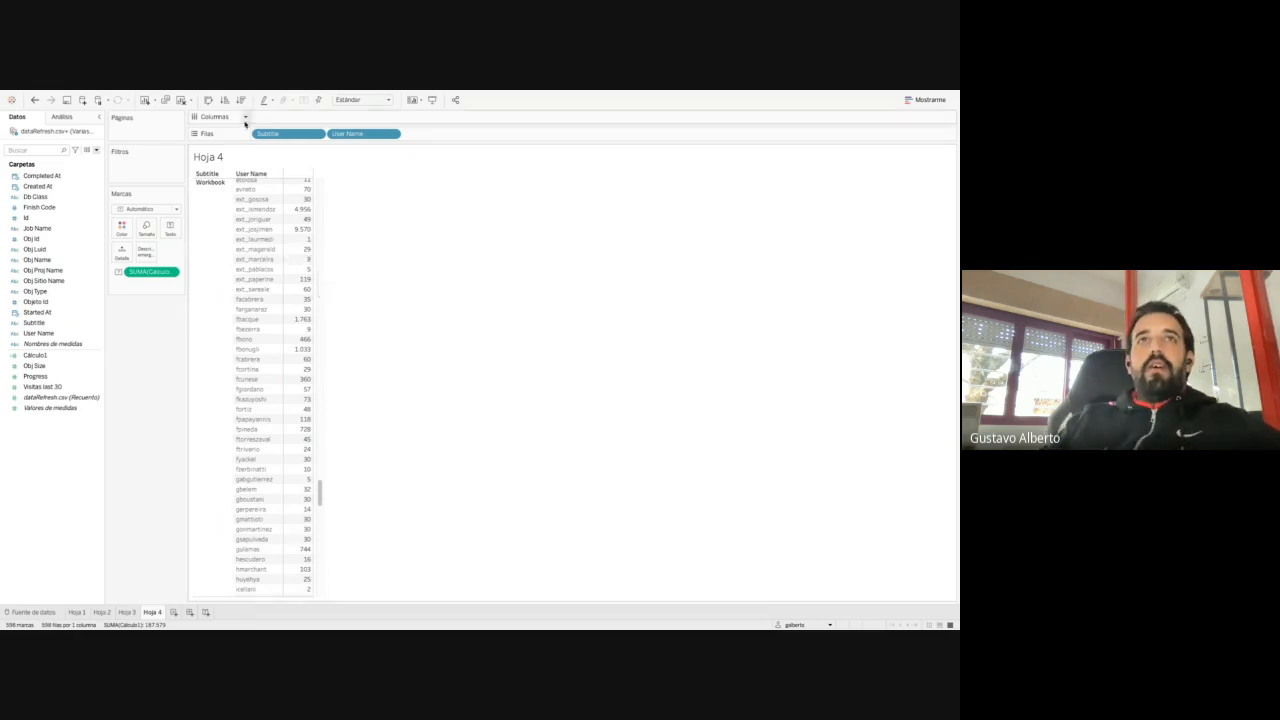
# Review the Mostrarme chart suggestions and clear Cálculo1, Subtitle and User Name from Hoja 4
pyautogui.click(930, 100)
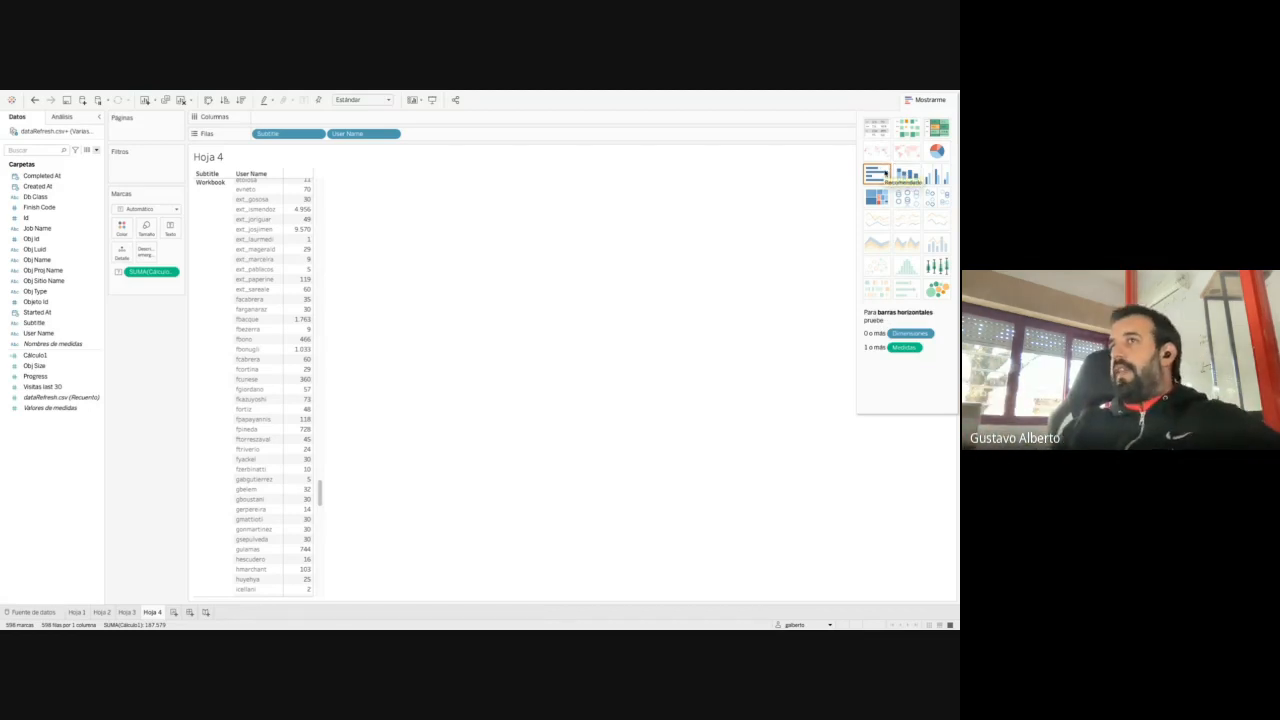
pyautogui.click(925, 99)
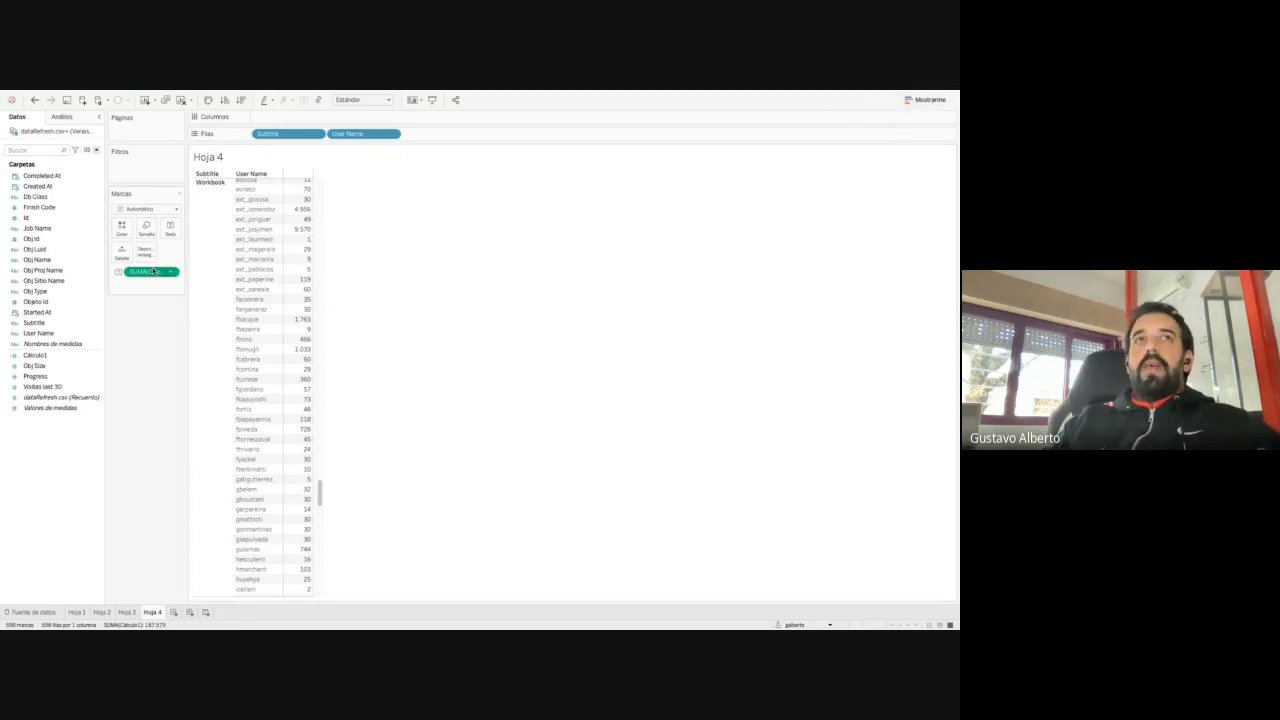
pyautogui.moveTo(150, 271); pyautogui.dragTo(330, 93)
pyautogui.moveTo(363, 133); pyautogui.dragTo(285, 103)
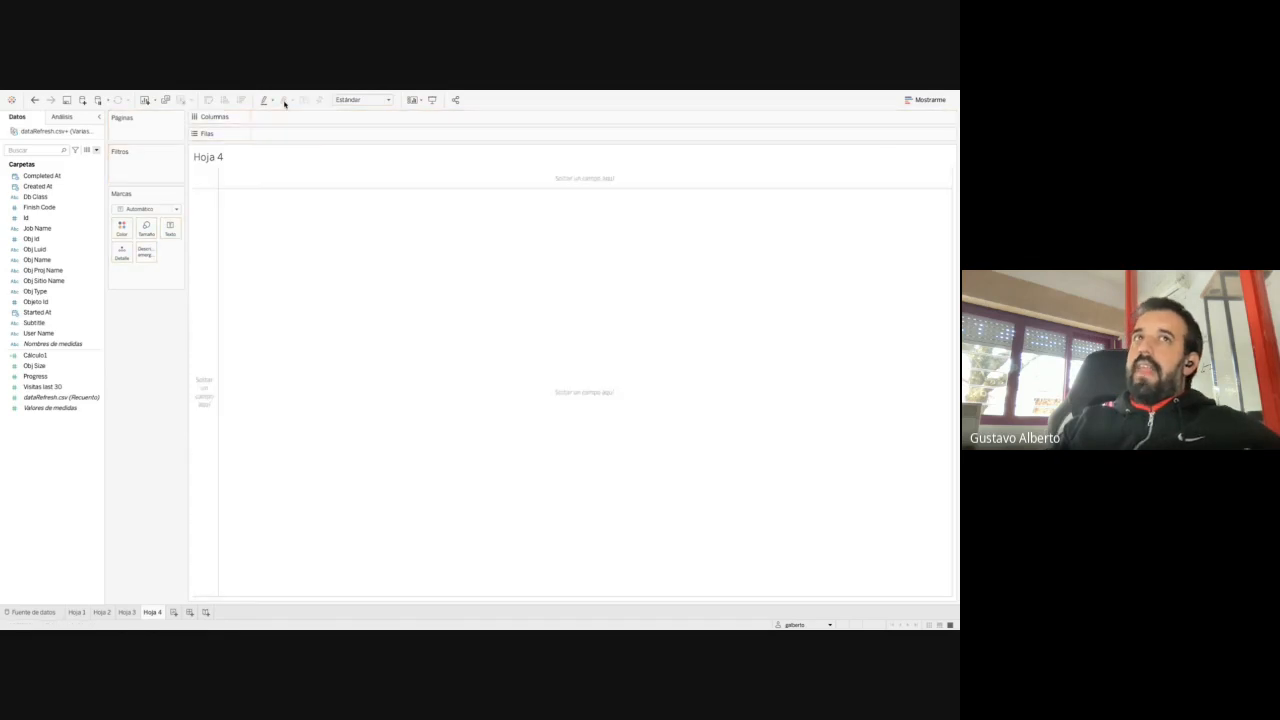
pyautogui.click(929, 99)
pyautogui.click(930, 100)
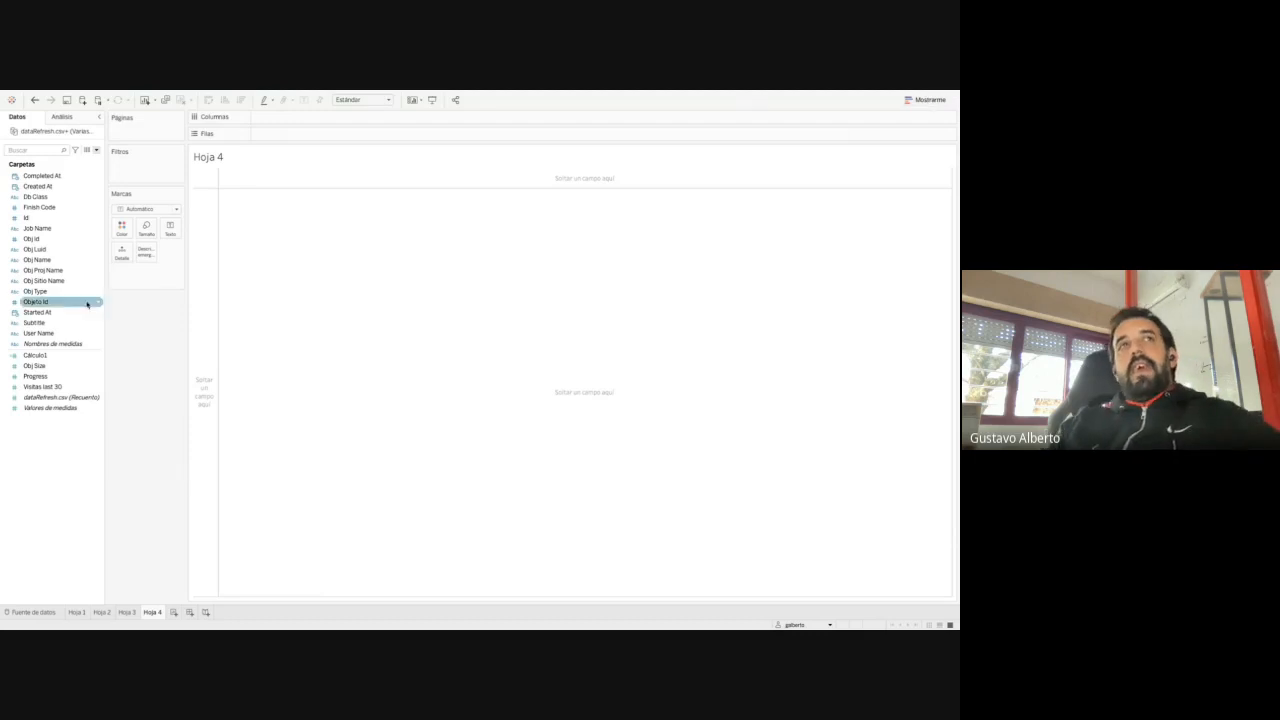
# Place Obj Name in the rows of Hoja 4 and look through the list of object names
pyautogui.click(52, 250)
pyautogui.click(47, 377)
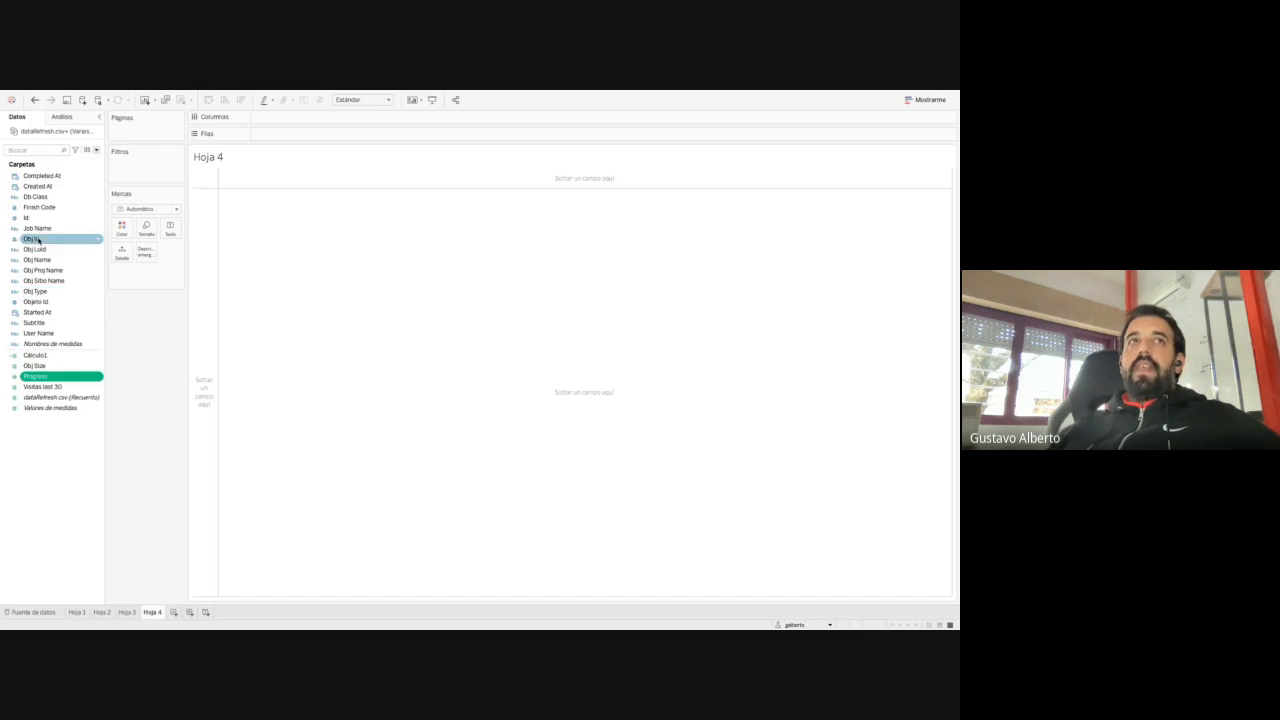
pyautogui.moveTo(38, 259); pyautogui.dragTo(277, 125)
pyautogui.click(437, 355)
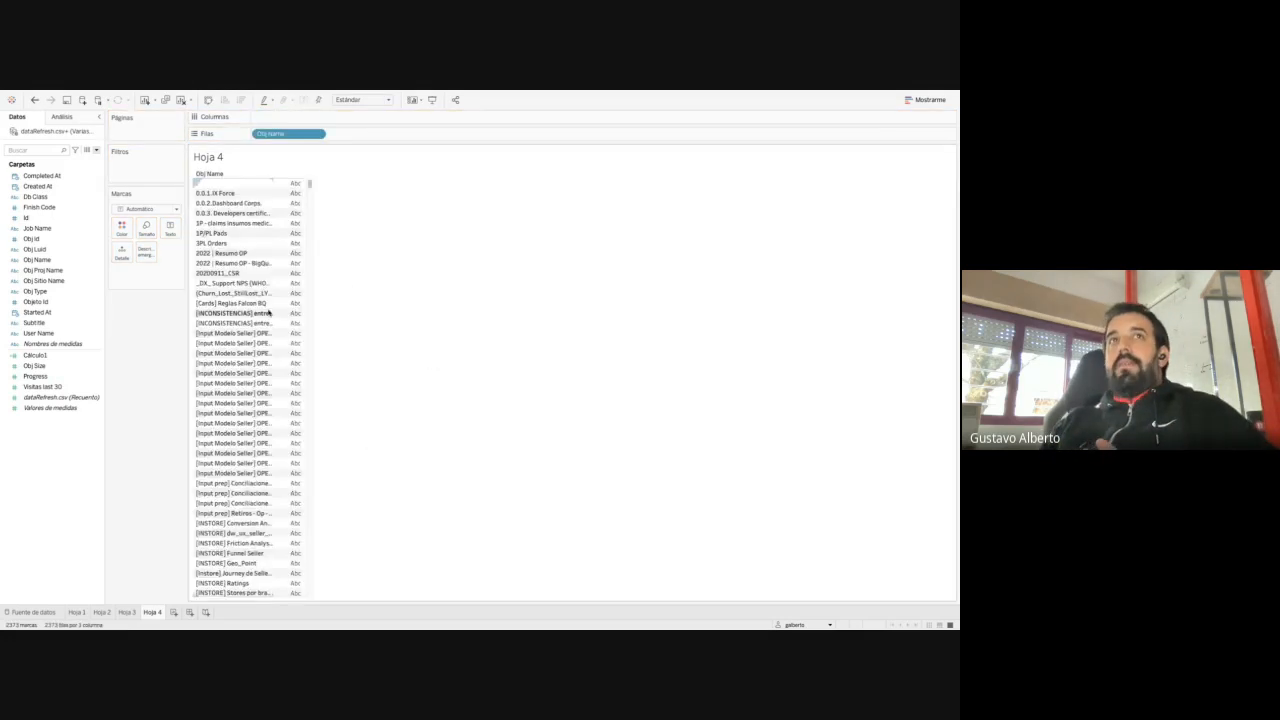
pyautogui.scroll(-10, 229, 323)
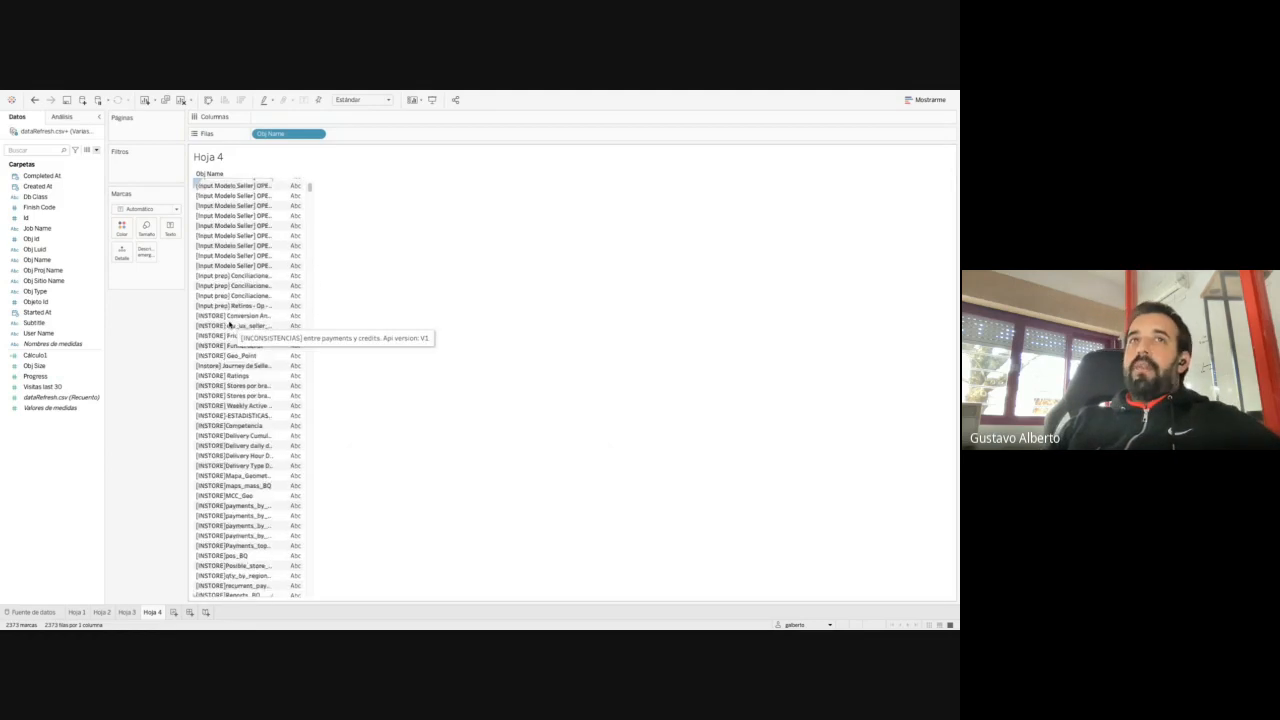
pyautogui.scroll(-10, 229, 323)
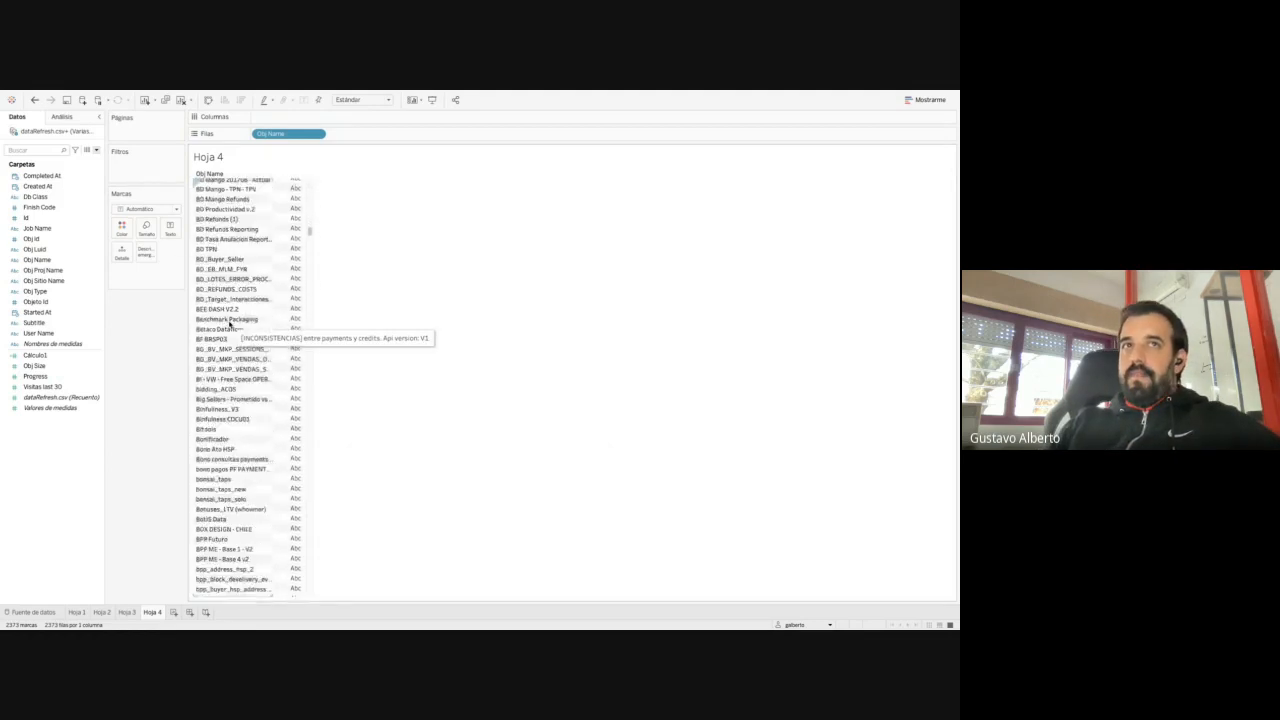
pyautogui.scroll(-5, 229, 323)
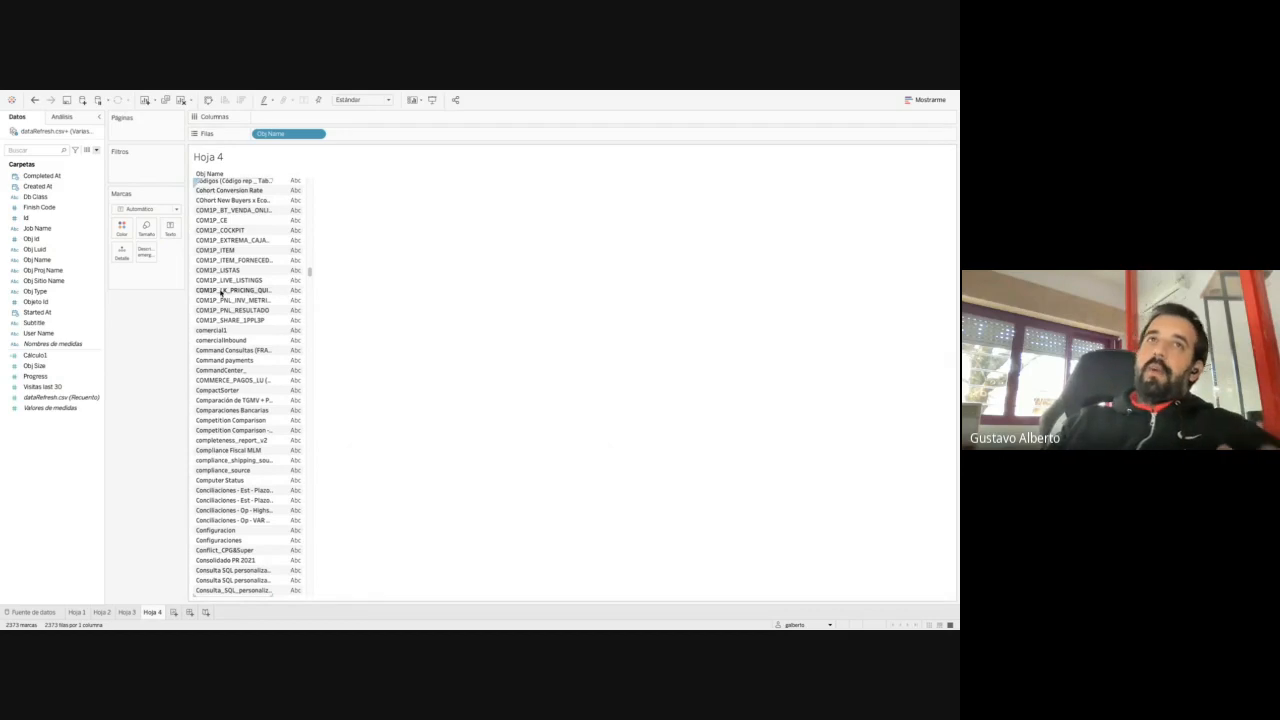
pyautogui.scroll(-5, 217, 289)
# Replace Obj Name with Obj Type in the rows, inspect its two marks, and remove Obj Type from the sheet
pyautogui.moveTo(288, 133); pyautogui.dragTo(210, 235)
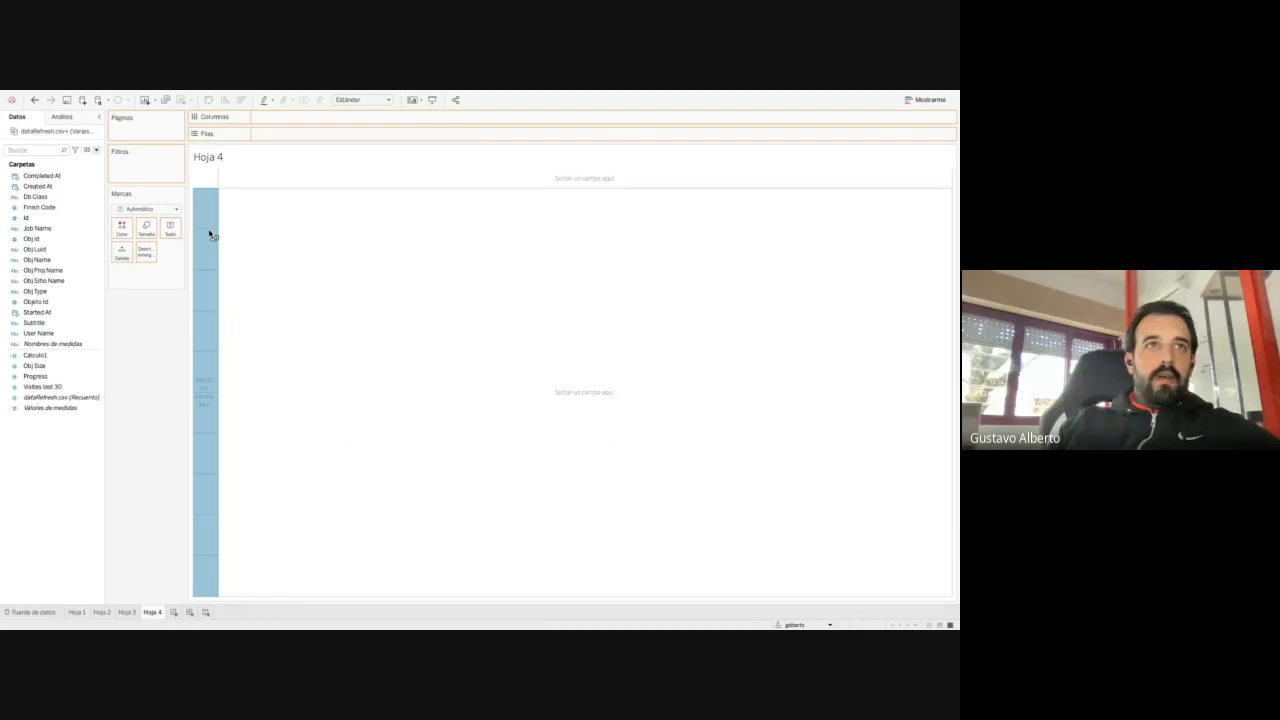
pyautogui.moveTo(210, 235)
pyautogui.mouseDown()
pyautogui.moveTo(40, 366)
pyautogui.moveTo(40, 297)
pyautogui.moveTo(190, 210)
pyautogui.moveTo(201, 246)
pyautogui.mouseUp()
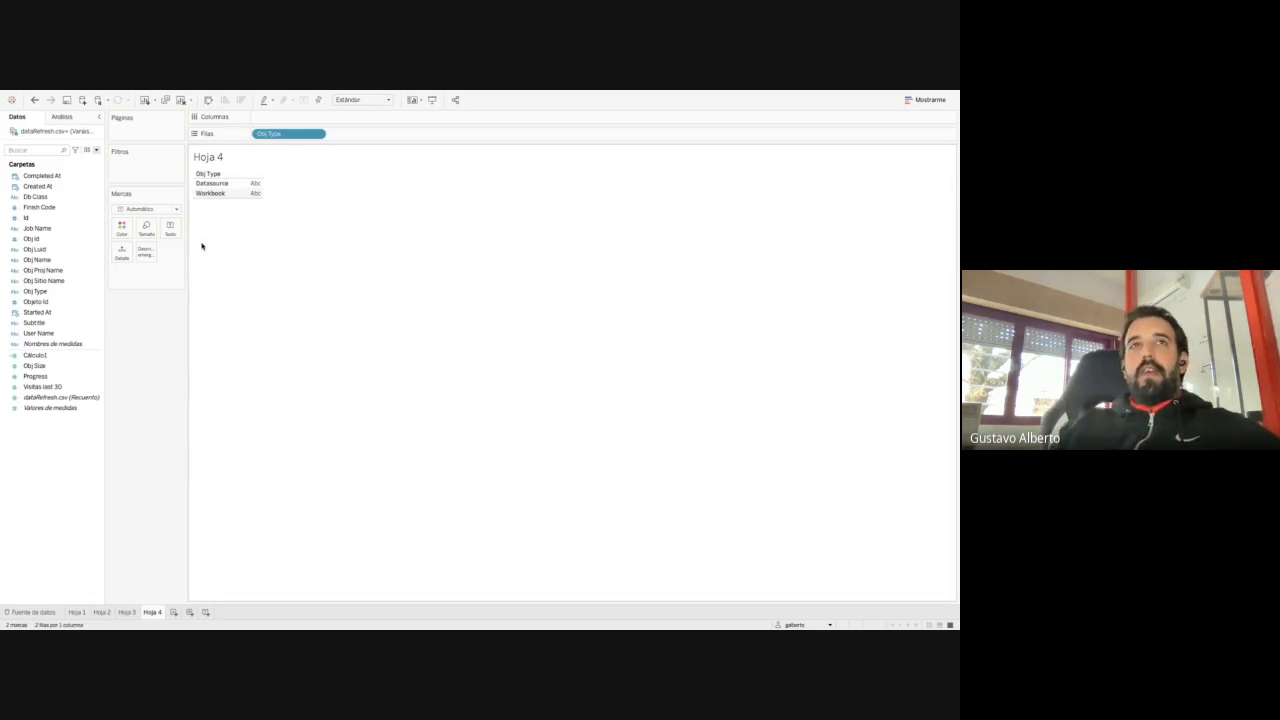
pyautogui.moveTo(255, 184)
pyautogui.moveTo(255, 184); pyautogui.dragTo(252, 207)
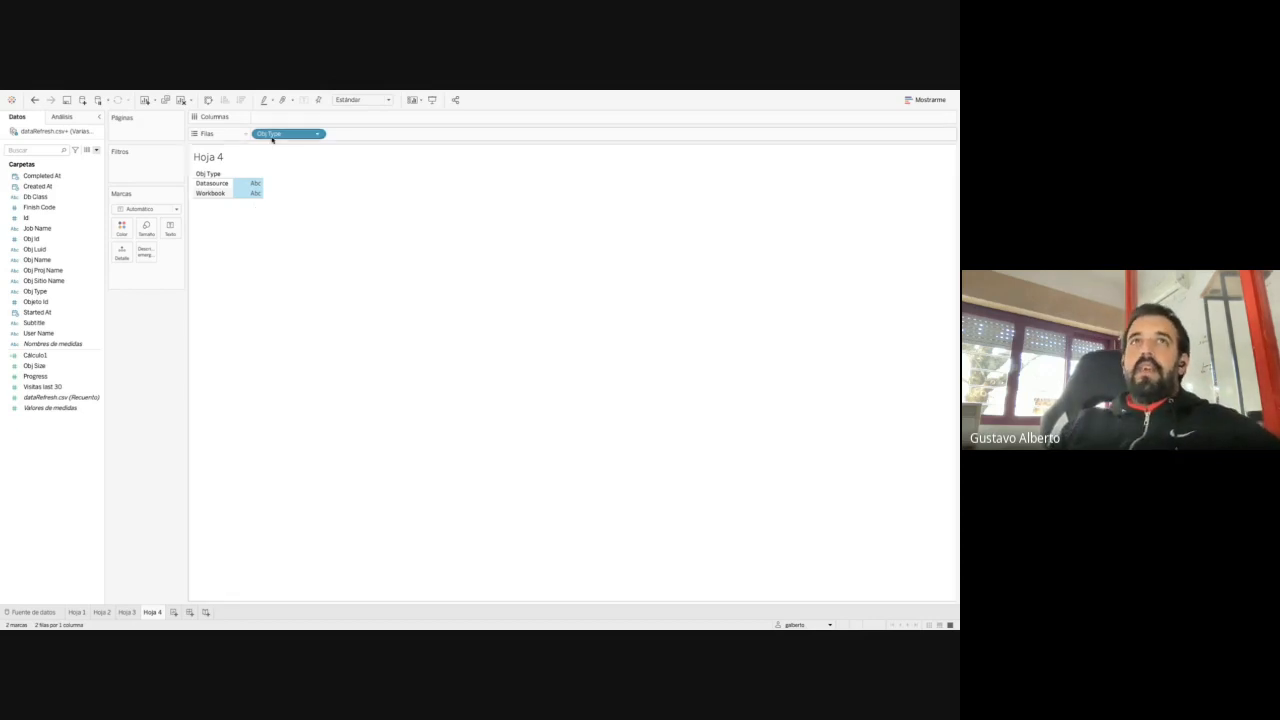
pyautogui.moveTo(274, 134); pyautogui.dragTo(118, 394)
# Add Created At to the columns and set its date level to continuous Día
pyautogui.moveTo(33, 187); pyautogui.dragTo(321, 118)
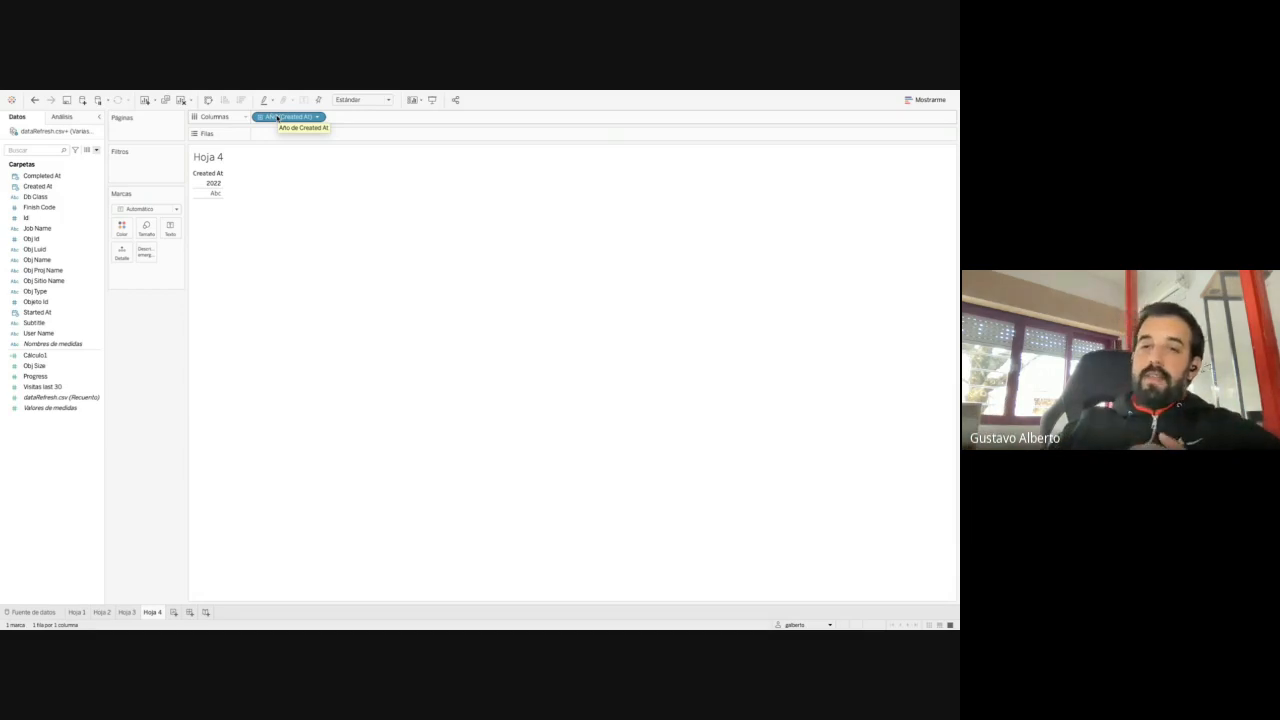
pyautogui.rightClick(277, 117)
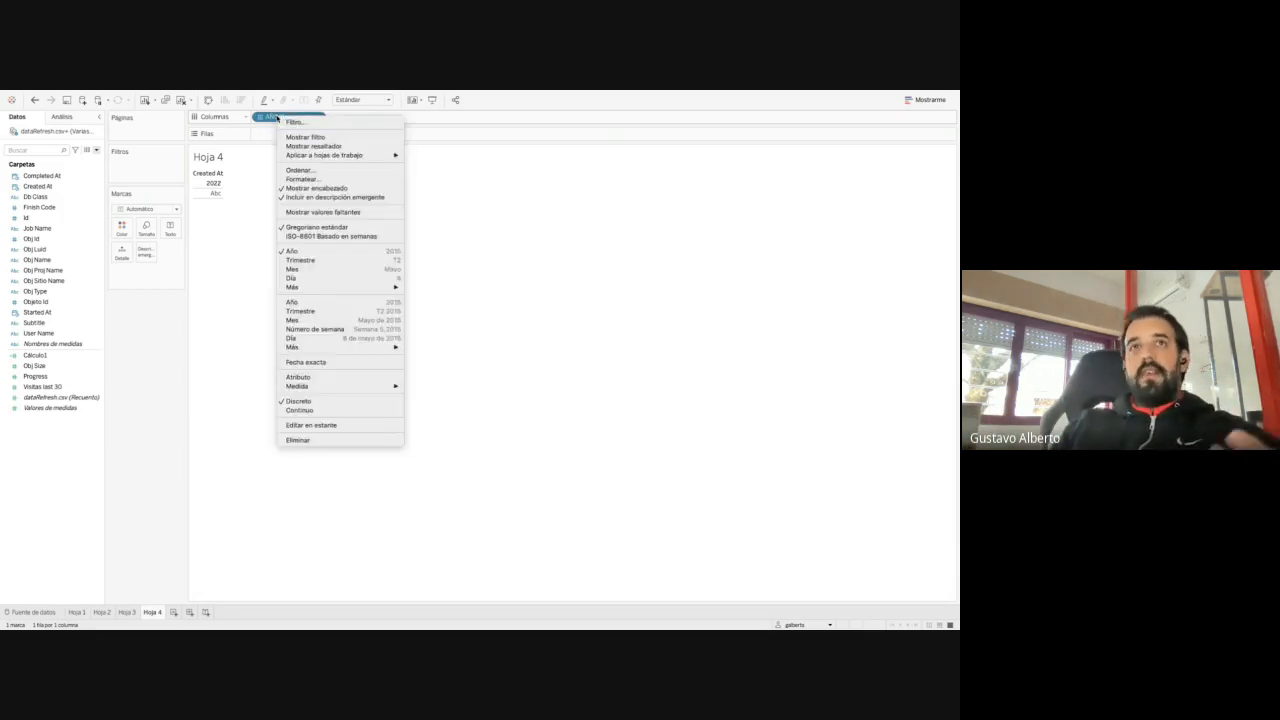
pyautogui.click(342, 338)
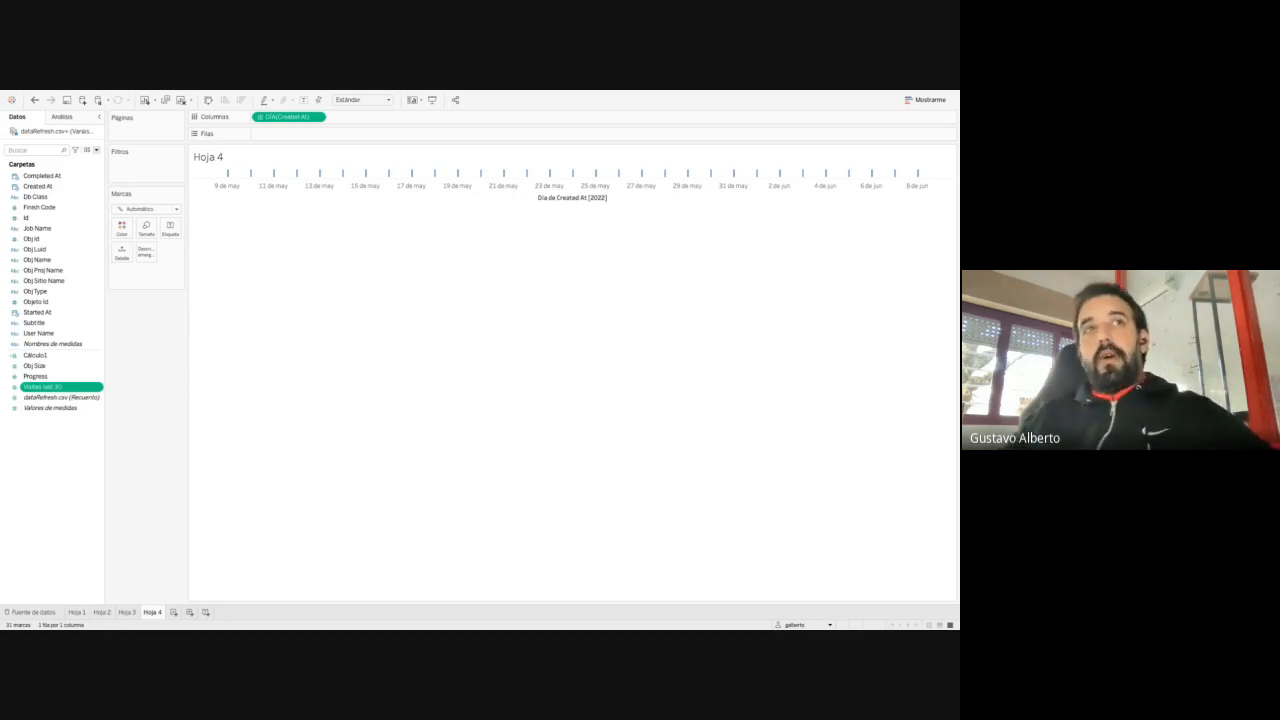
# Add Cálculo1 to the rows to plot its sum by day of Created At, and inspect the first point
pyautogui.click(62, 366)
pyautogui.moveTo(35, 355); pyautogui.dragTo(318, 139)
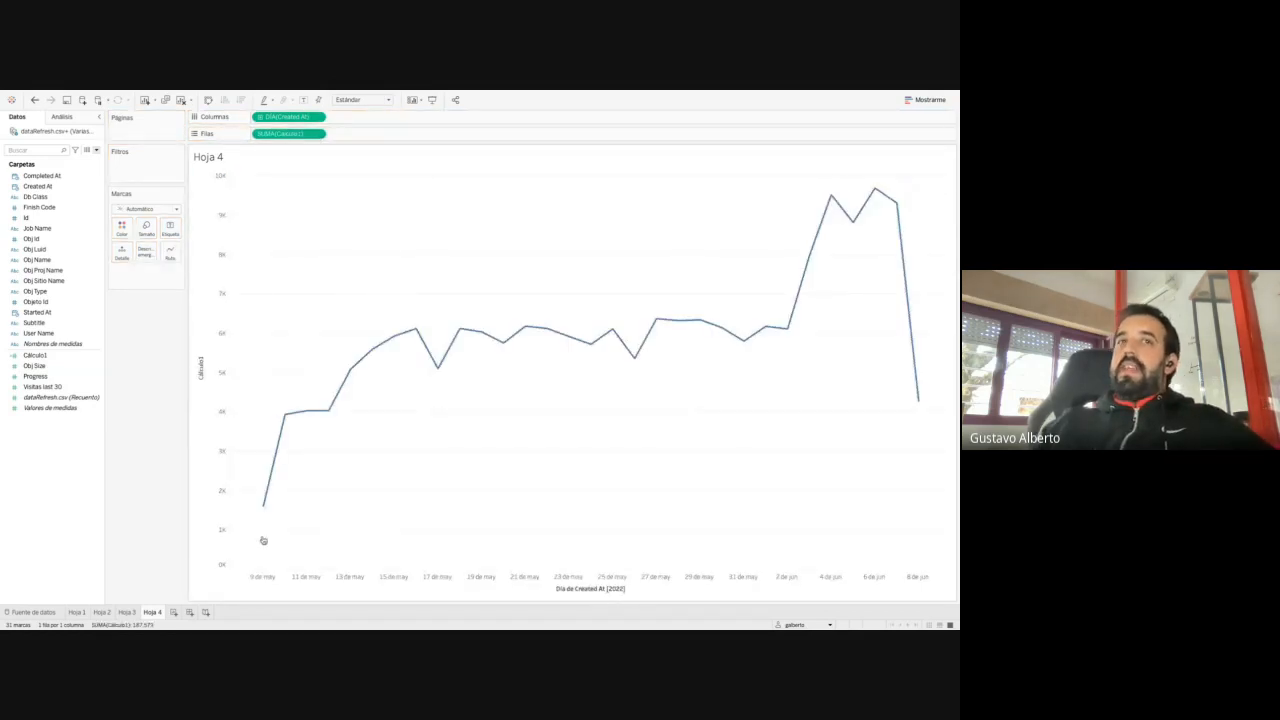
pyautogui.moveTo(263, 514)
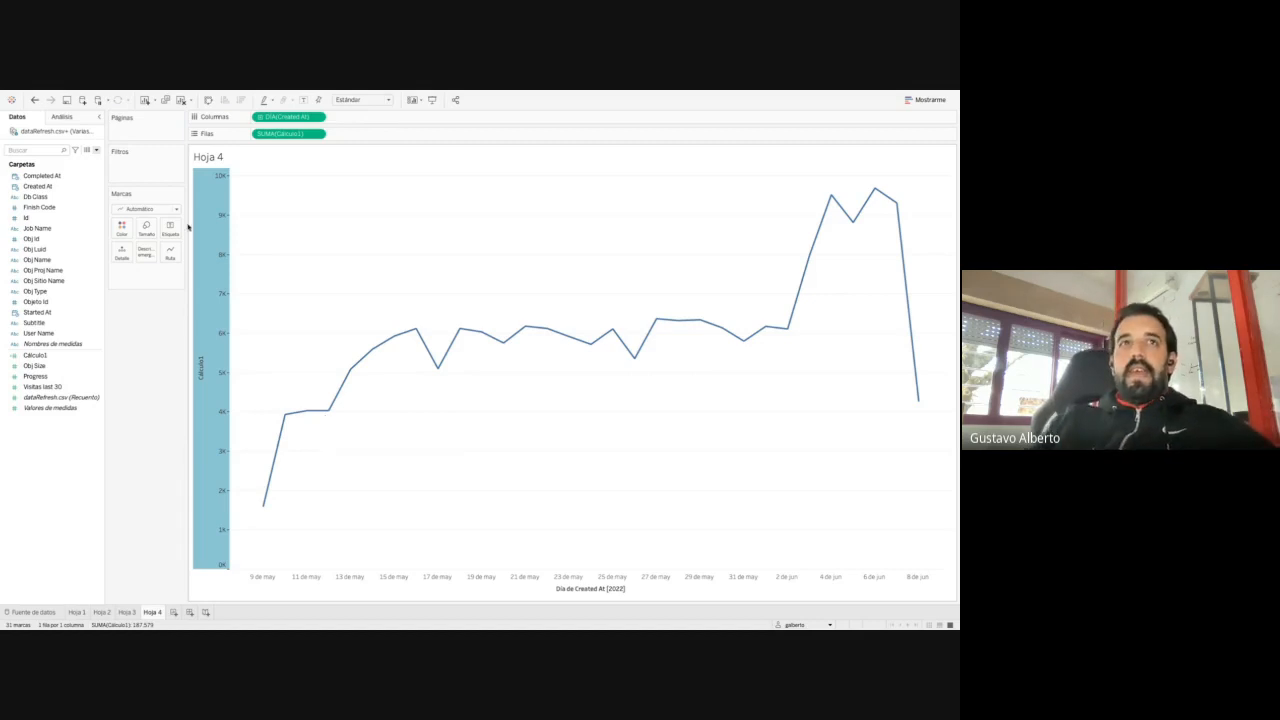
# Change the chart's mark type to Círculo and inspect the data points around 11 de mayo
pyautogui.click(145, 208)
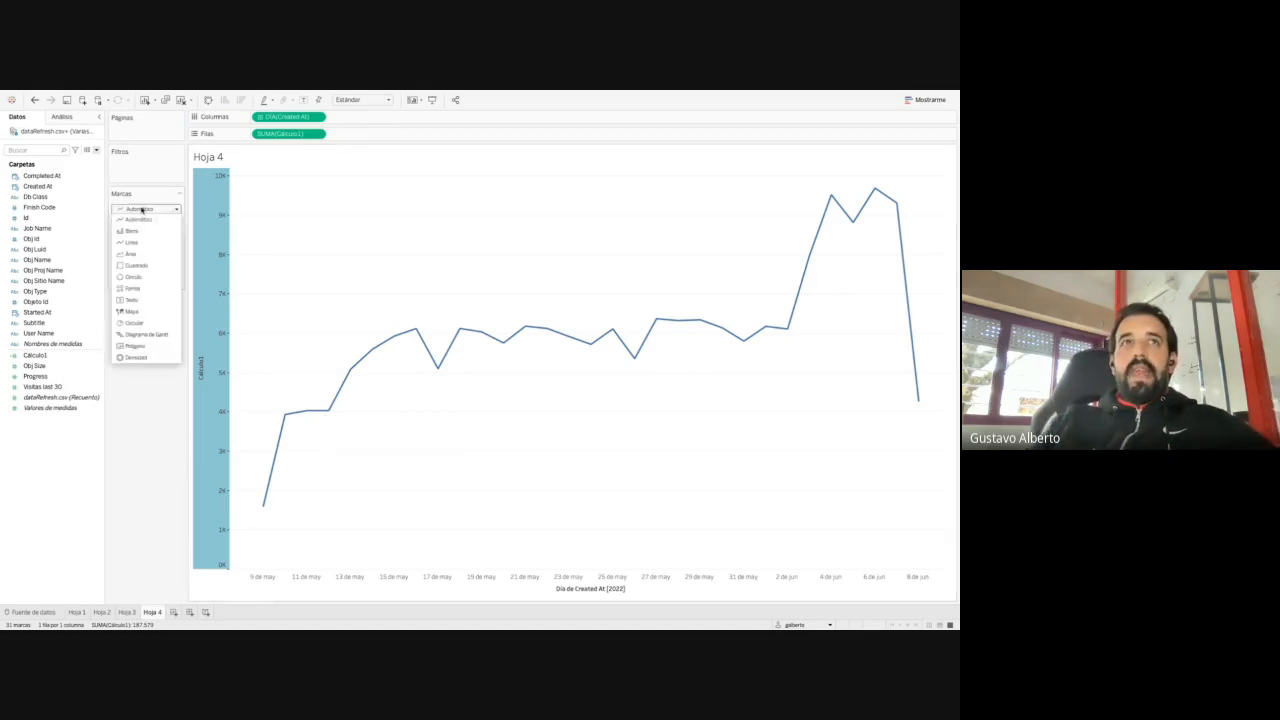
pyautogui.click(135, 276)
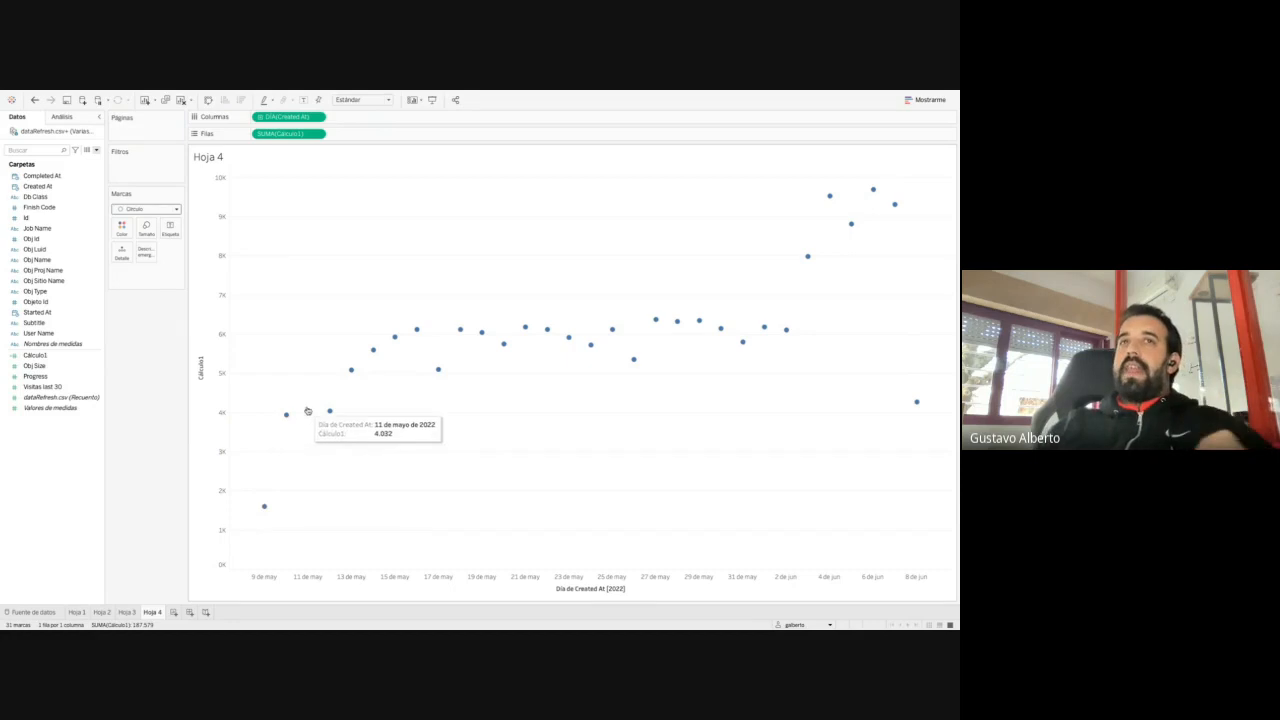
pyautogui.moveTo(321, 414)
pyautogui.moveTo(271, 421); pyautogui.dragTo(337, 443)
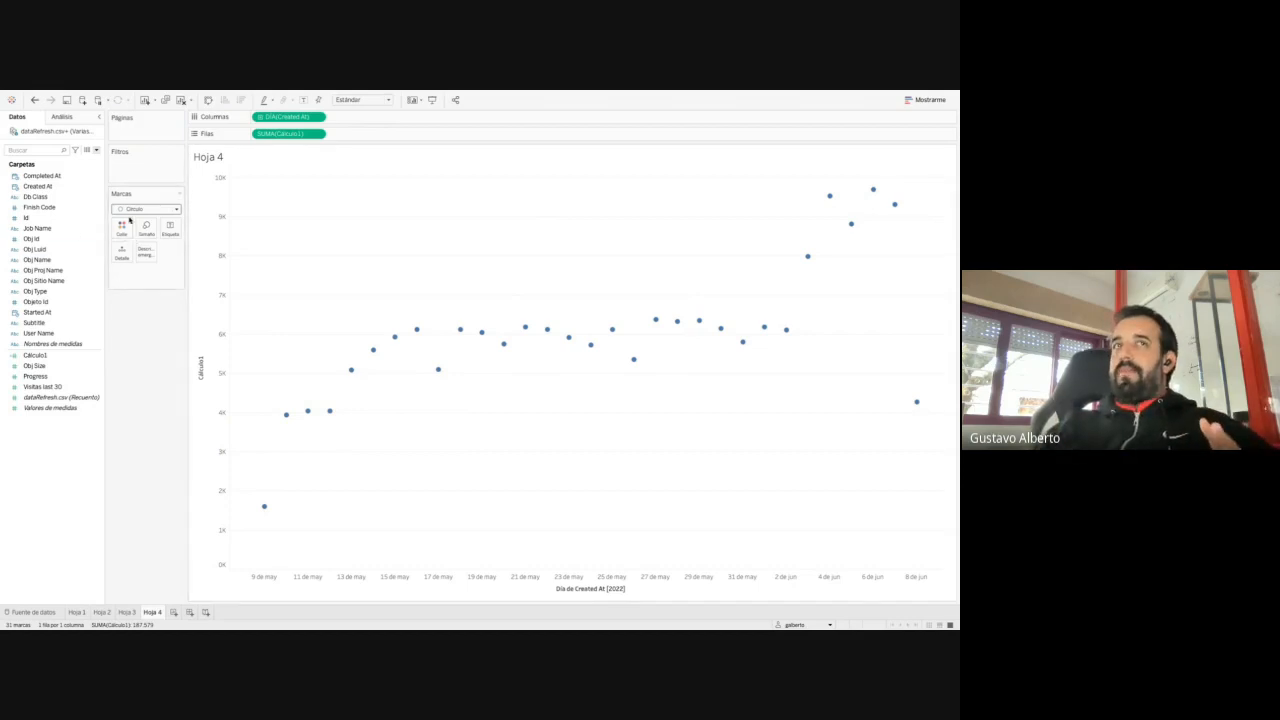
# Try the Línea, Forma and Texto mark types on the daily chart
pyautogui.click(140, 209)
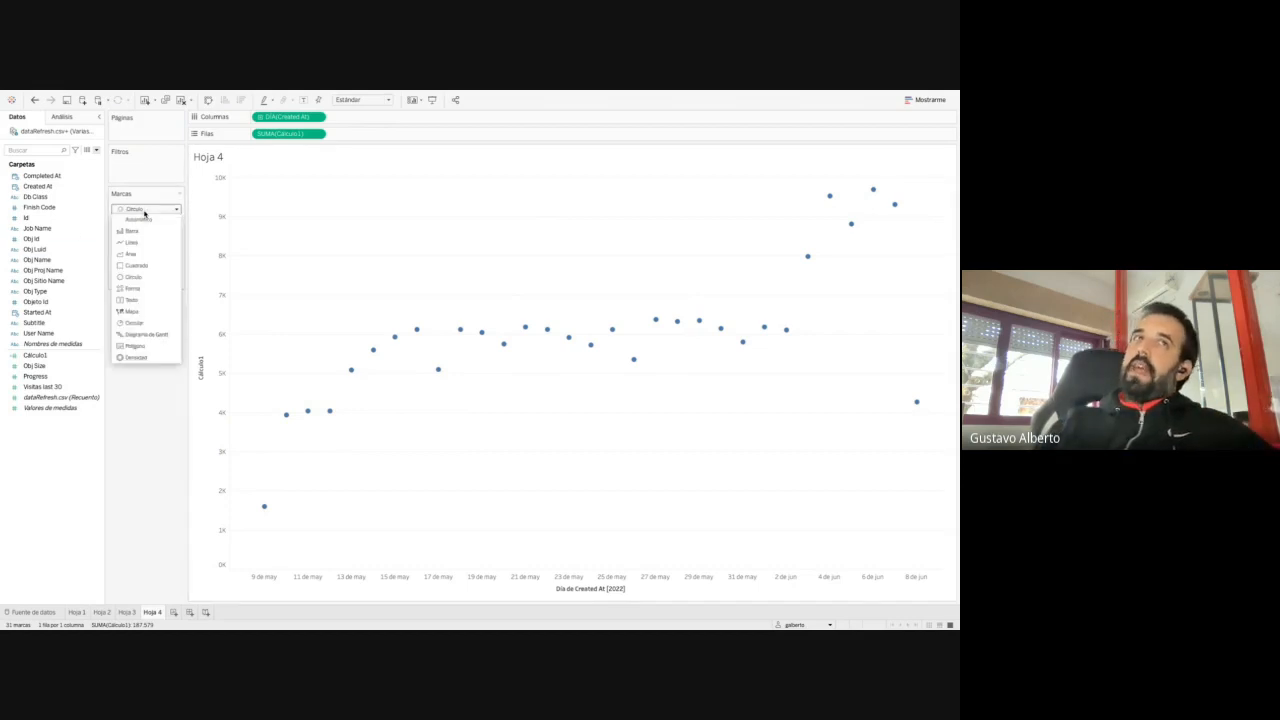
pyautogui.click(147, 242)
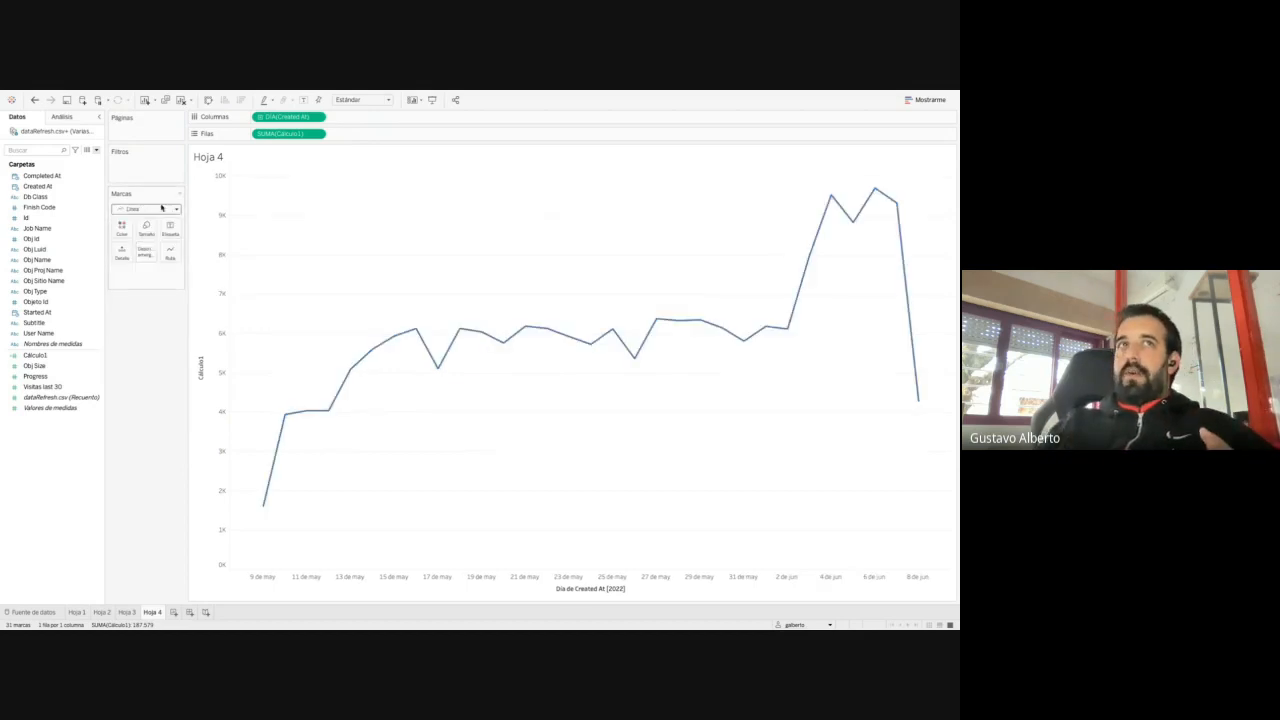
pyautogui.click(145, 209)
pyautogui.click(166, 291)
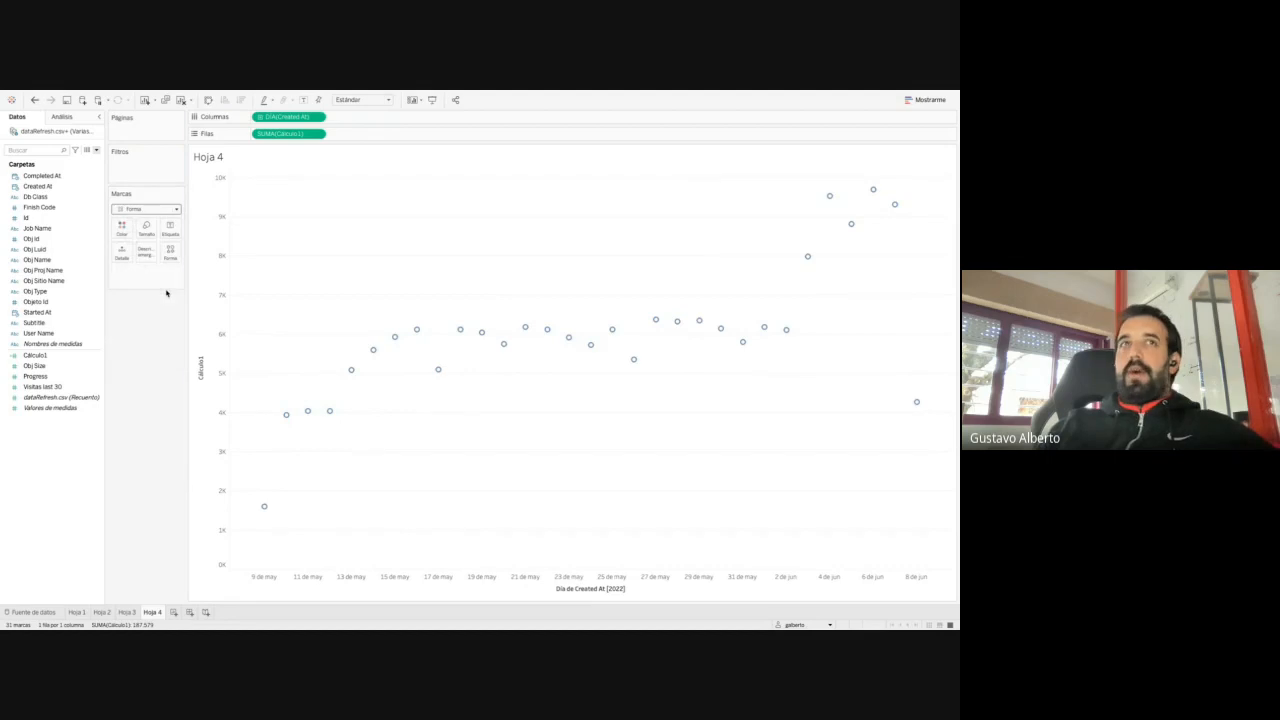
pyautogui.click(166, 209)
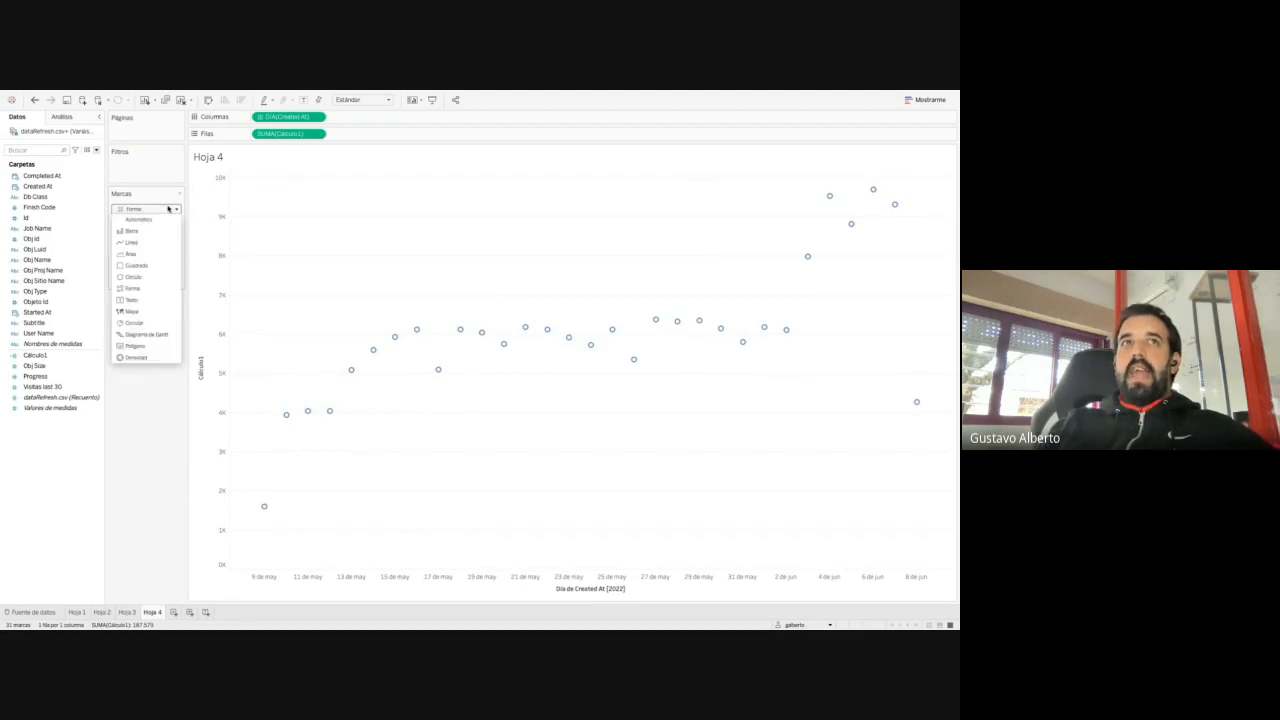
pyautogui.click(166, 300)
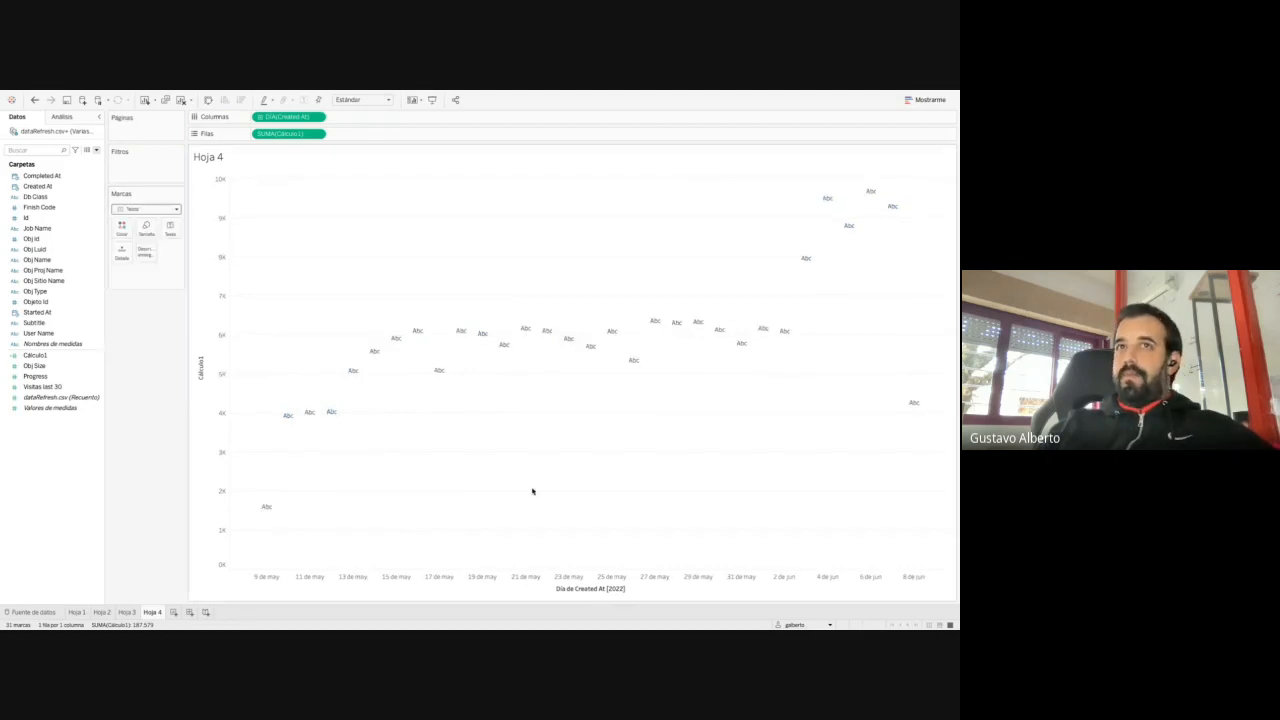
# Try the Cuadrado and Área mark types on the same chart
pyautogui.click(163, 210)
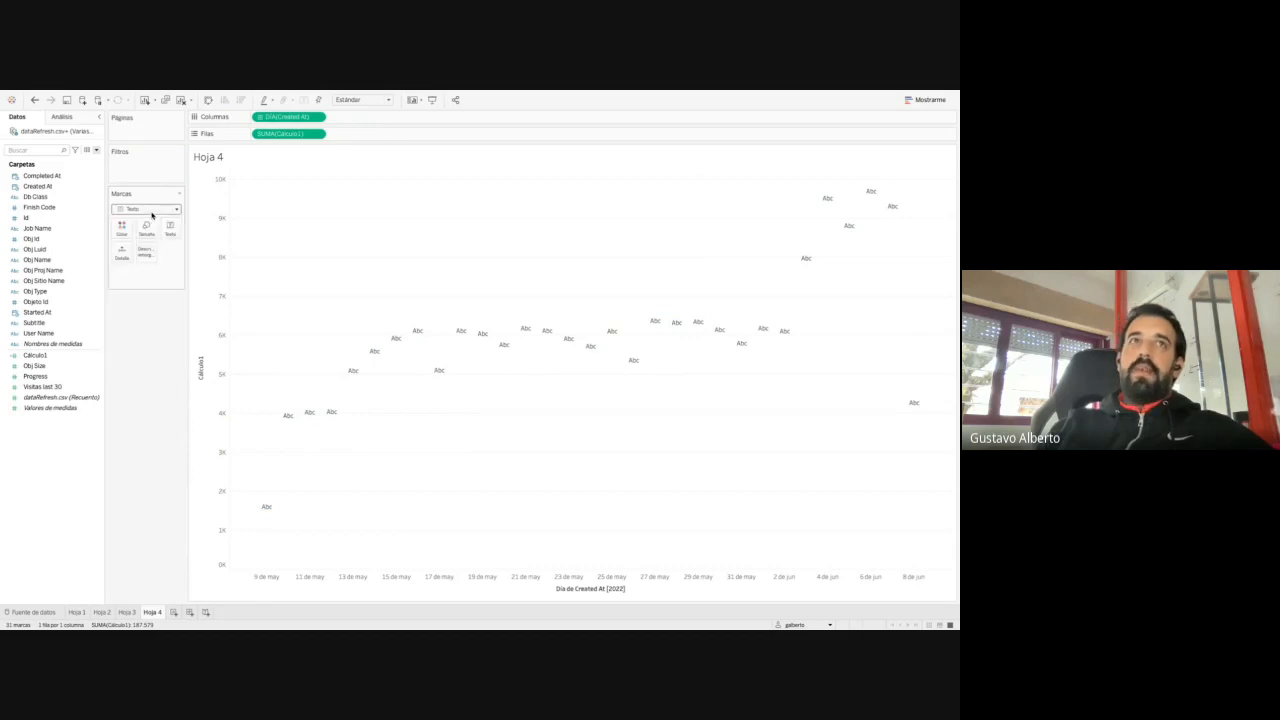
pyautogui.click(152, 213)
pyautogui.click(164, 266)
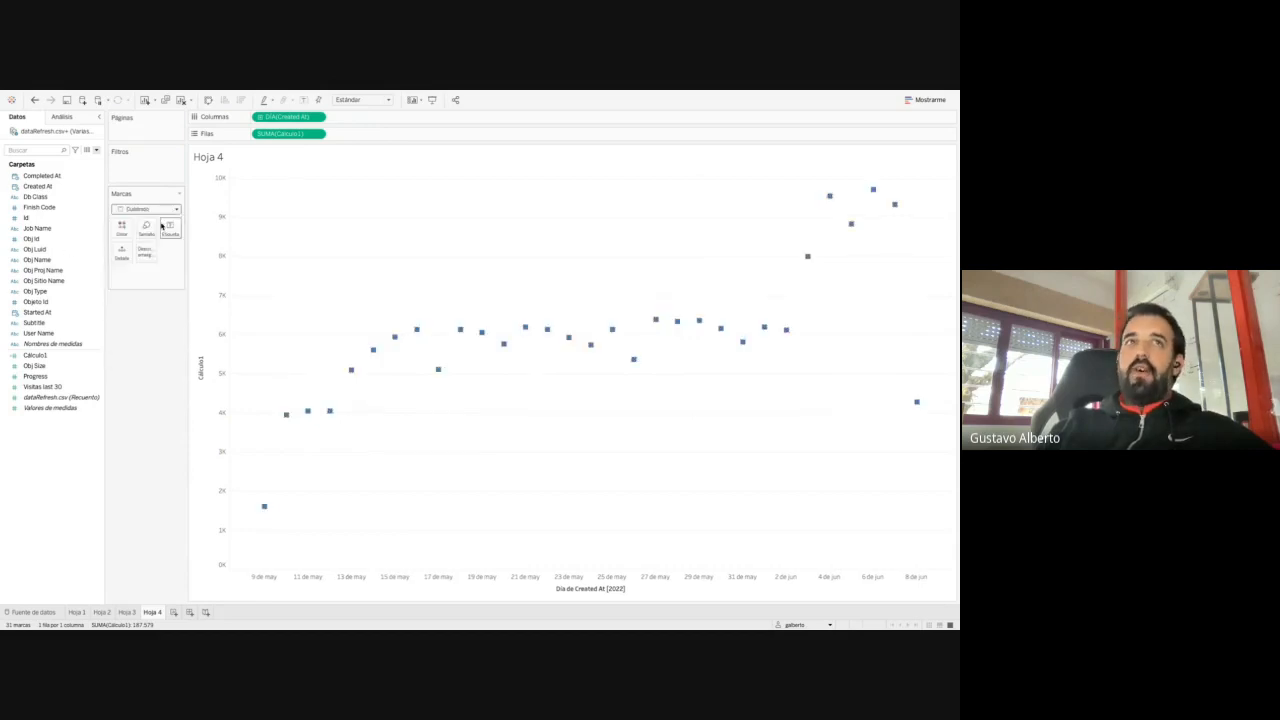
pyautogui.click(160, 209)
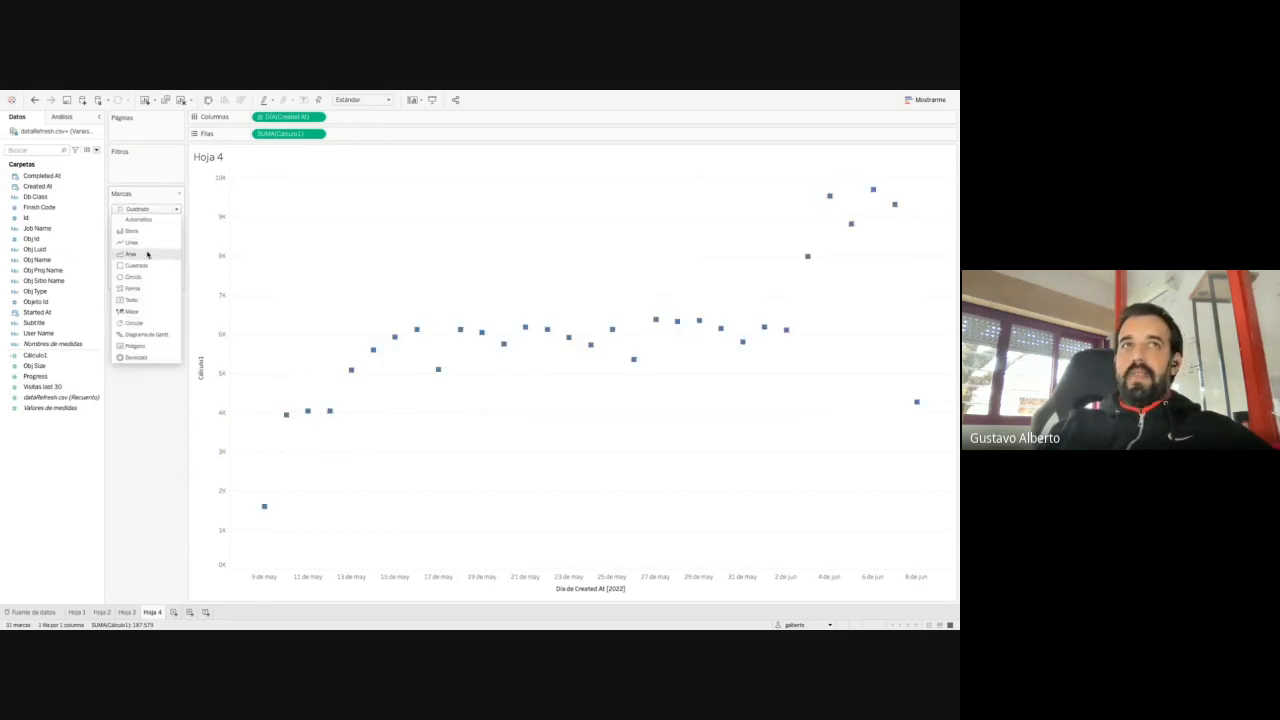
pyautogui.click(147, 253)
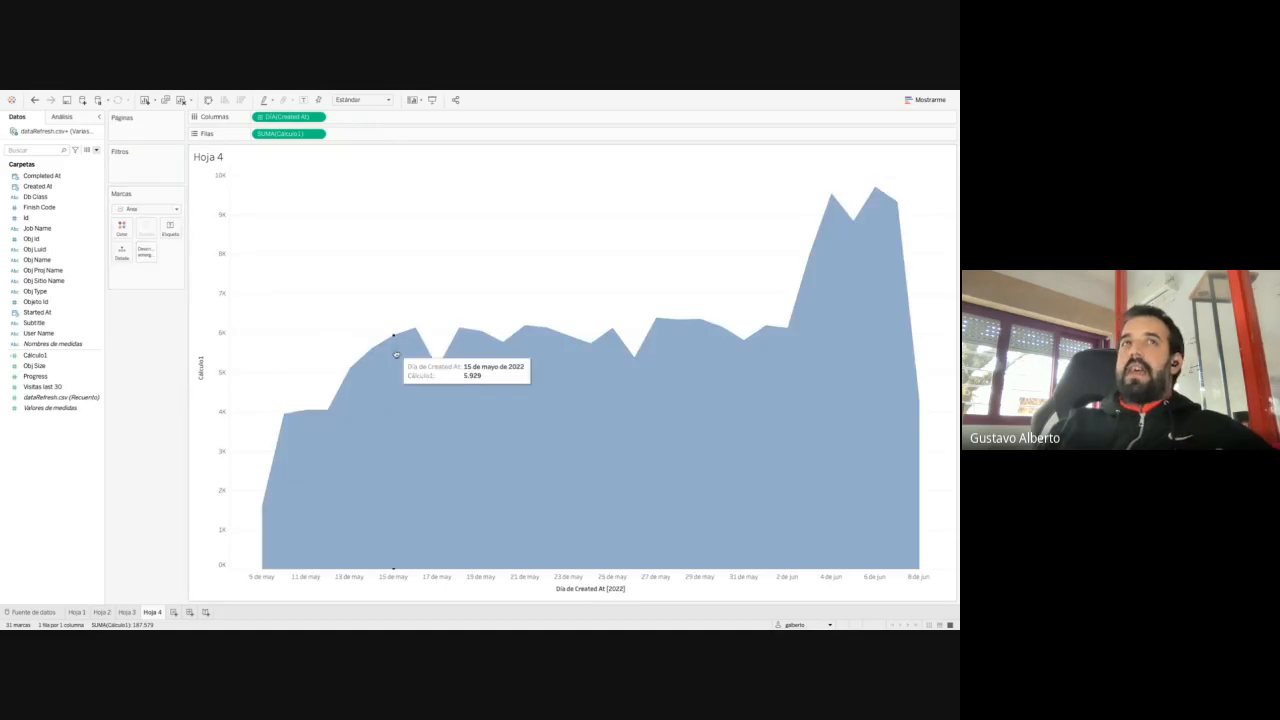
# Set the mark type back to Círculo and inspect the data point for 13 de mayo
pyautogui.click(135, 209)
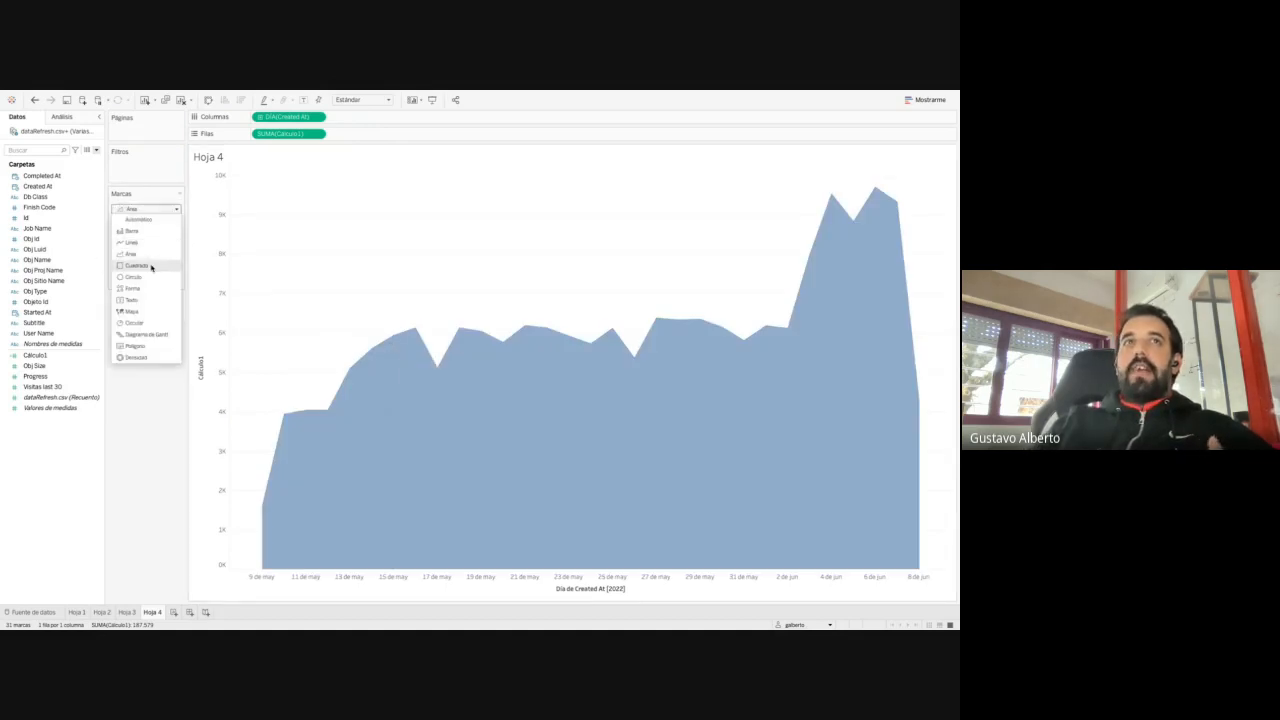
pyautogui.click(140, 277)
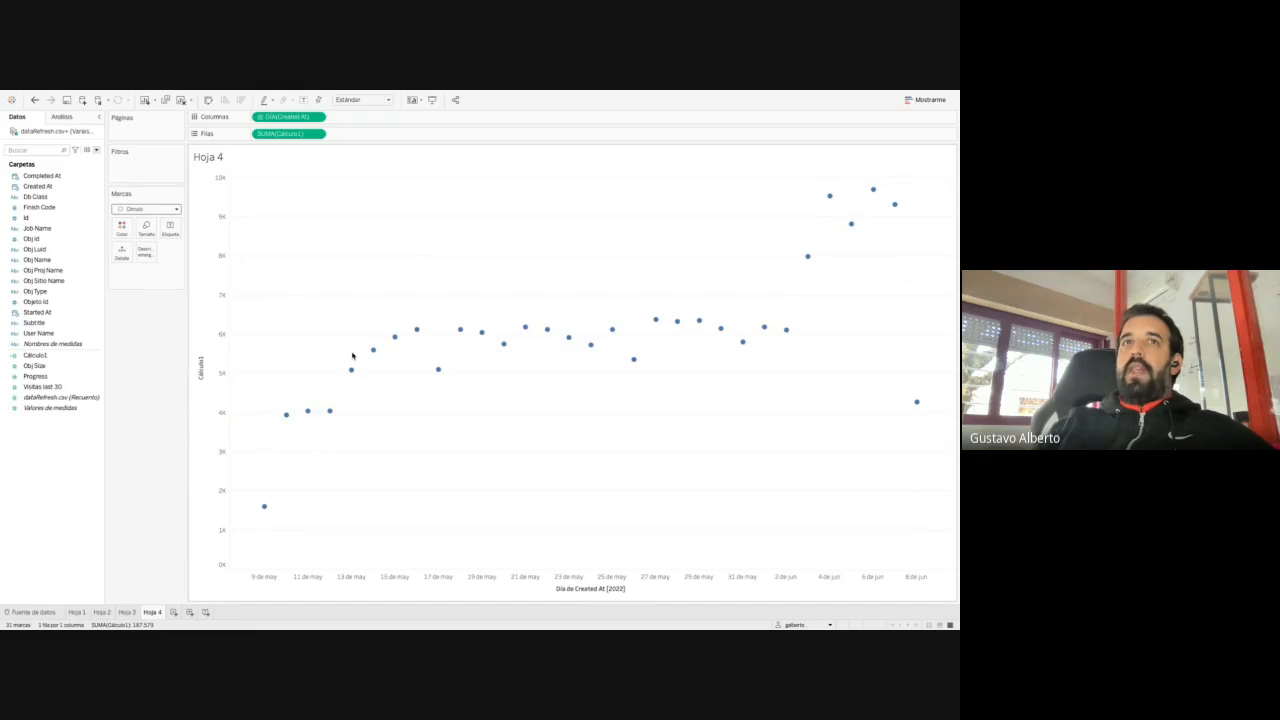
pyautogui.moveTo(355, 374)
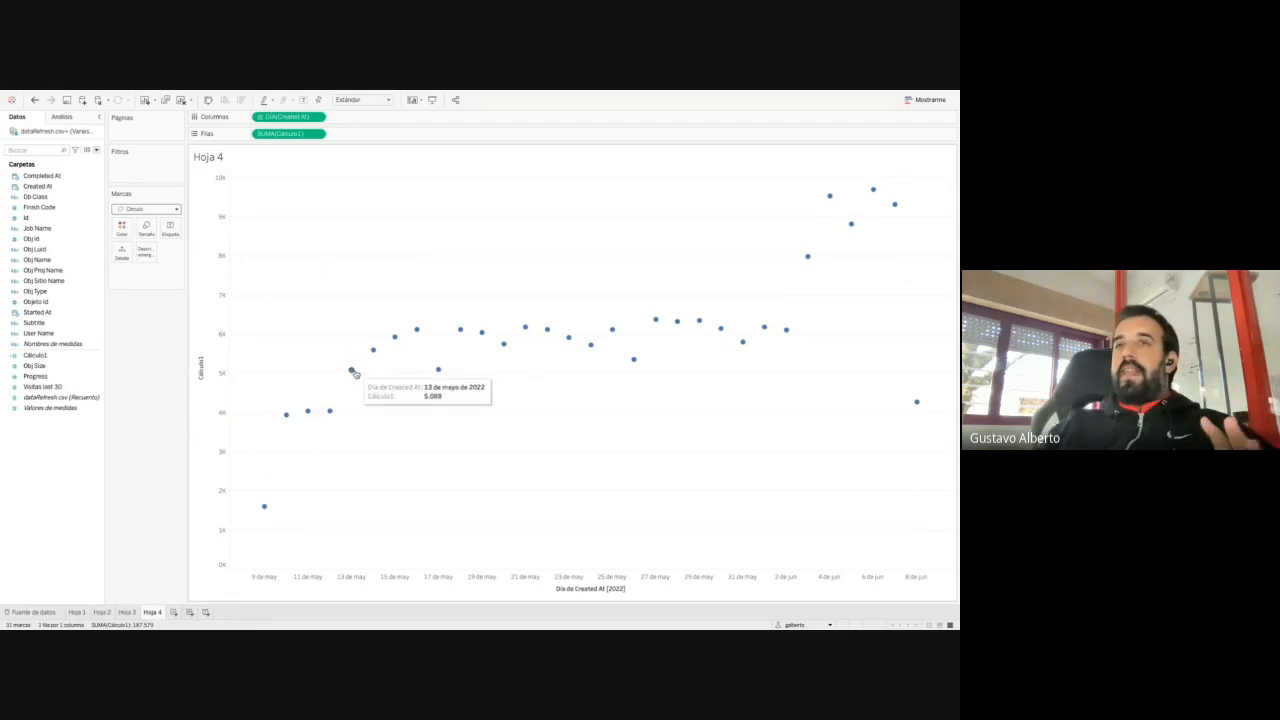
# Color the circles by the continuous day of Created At
pyautogui.click(60, 386)
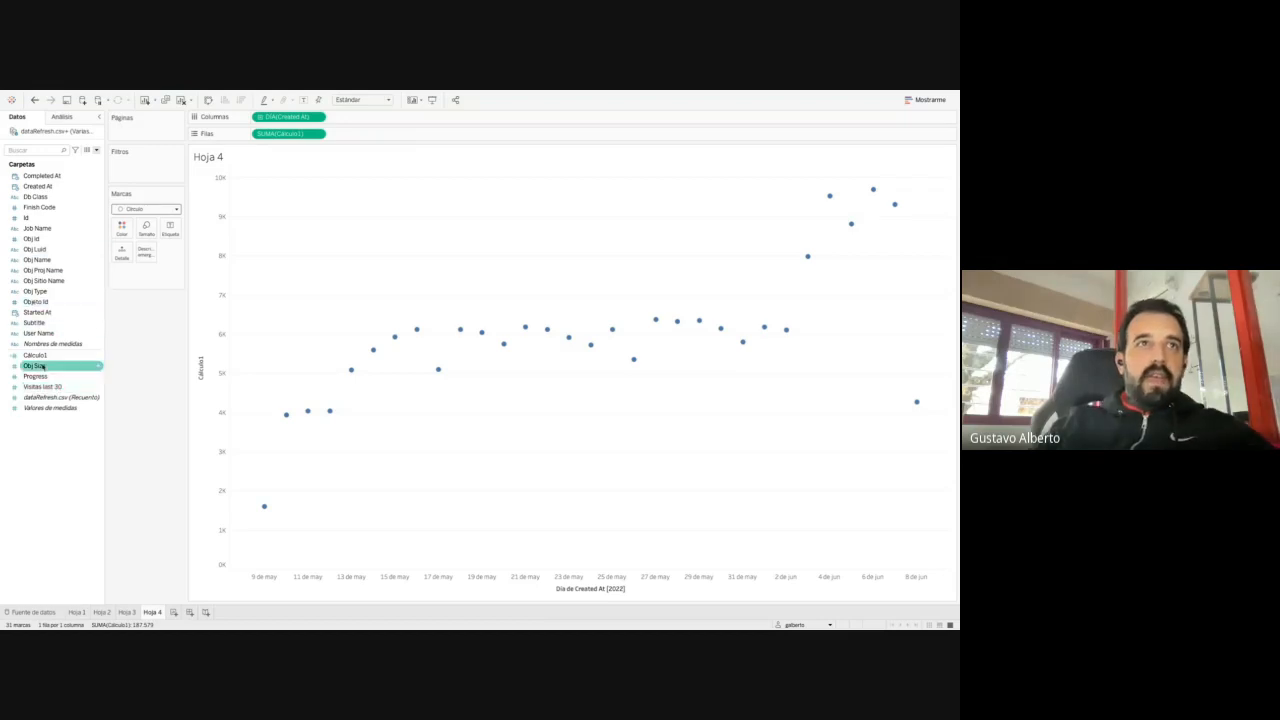
pyautogui.moveTo(298, 113)
pyautogui.mouseDown()
pyautogui.moveTo(171, 312)
pyautogui.moveTo(125, 231)
pyautogui.mouseUp()
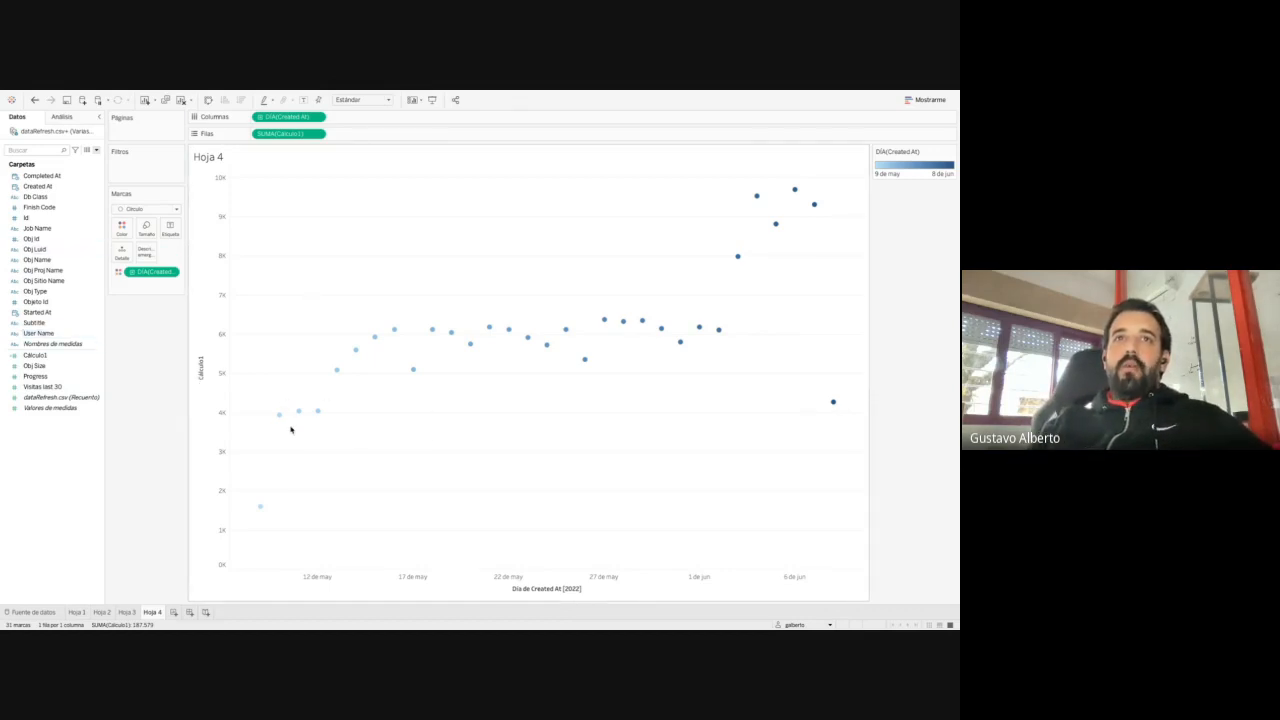
pyautogui.click(36, 377)
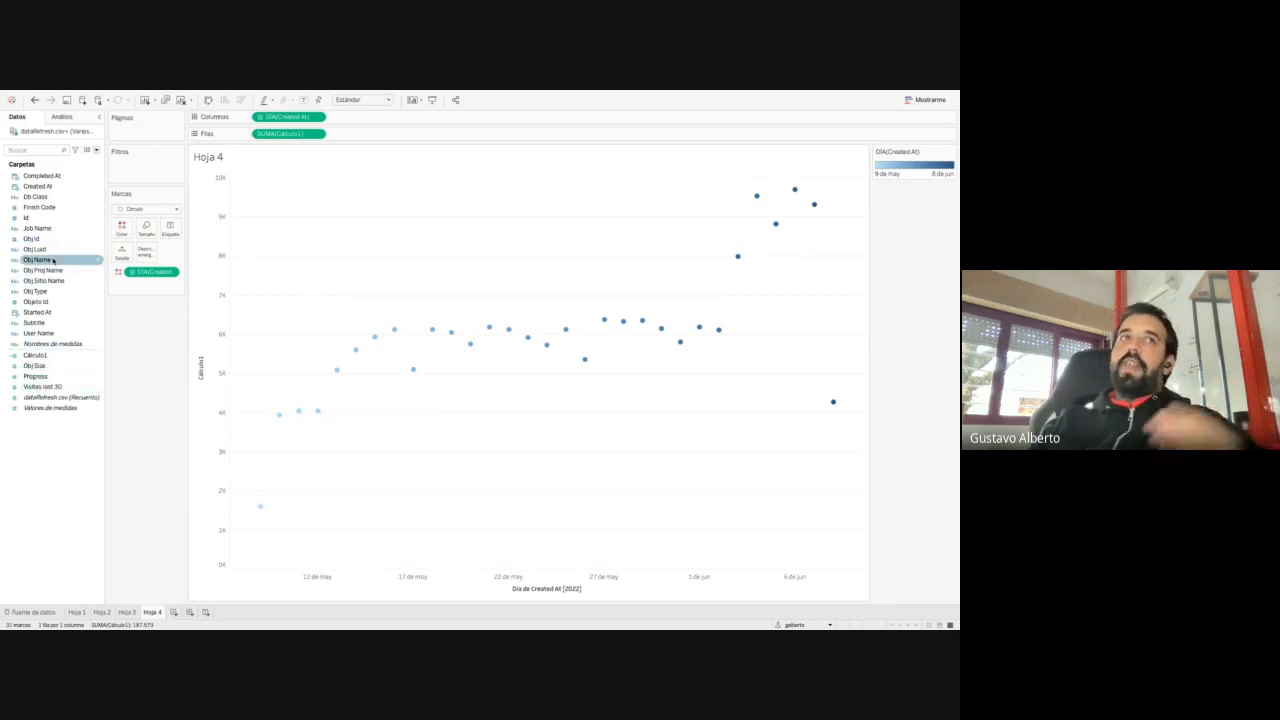
# Create a calculated field from Started At and begin a DATEDIFF function with 'minute' as its date part
pyautogui.click(51, 314)
pyautogui.rightClick(51, 314)
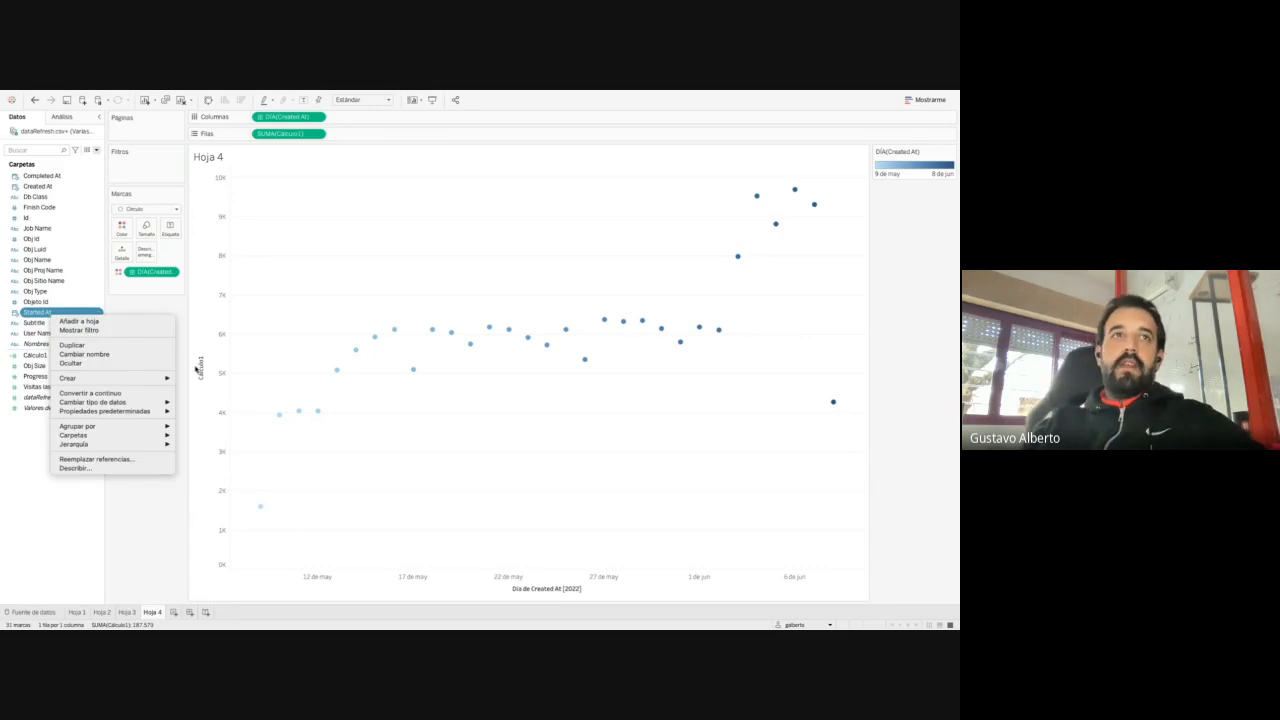
pyautogui.moveTo(150, 377)
pyautogui.click(214, 376)
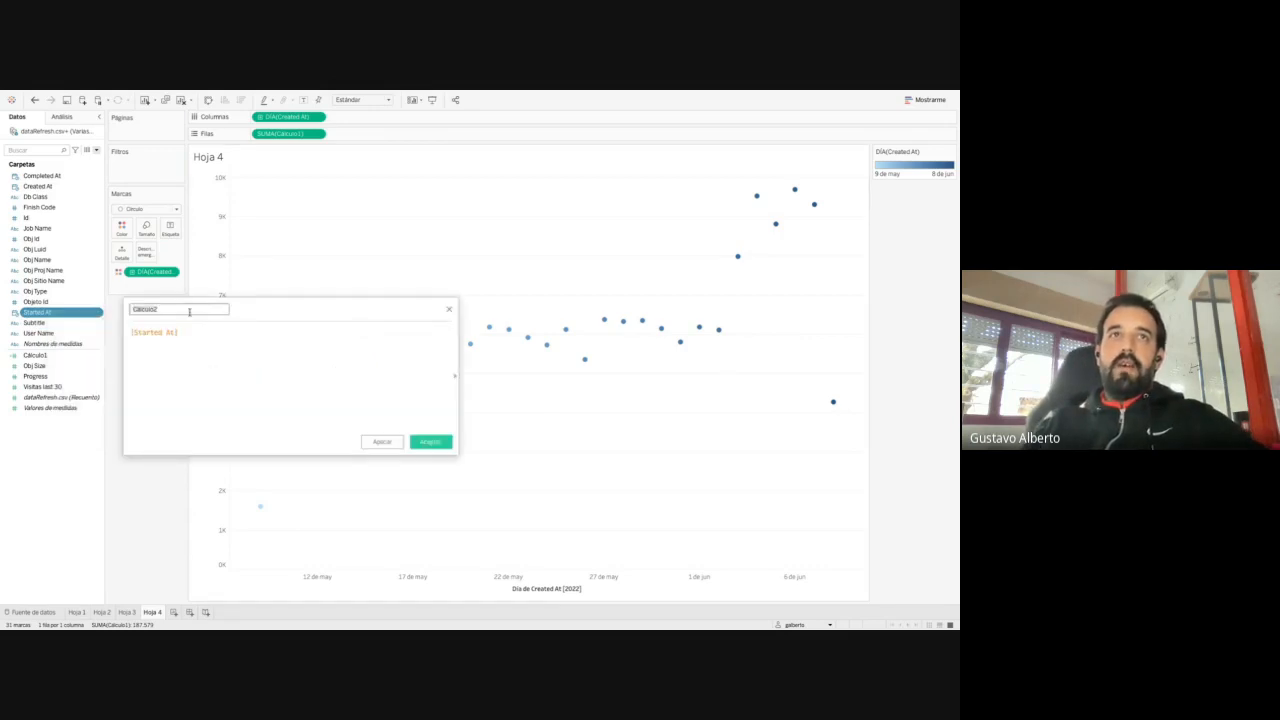
pyautogui.click(204, 346)
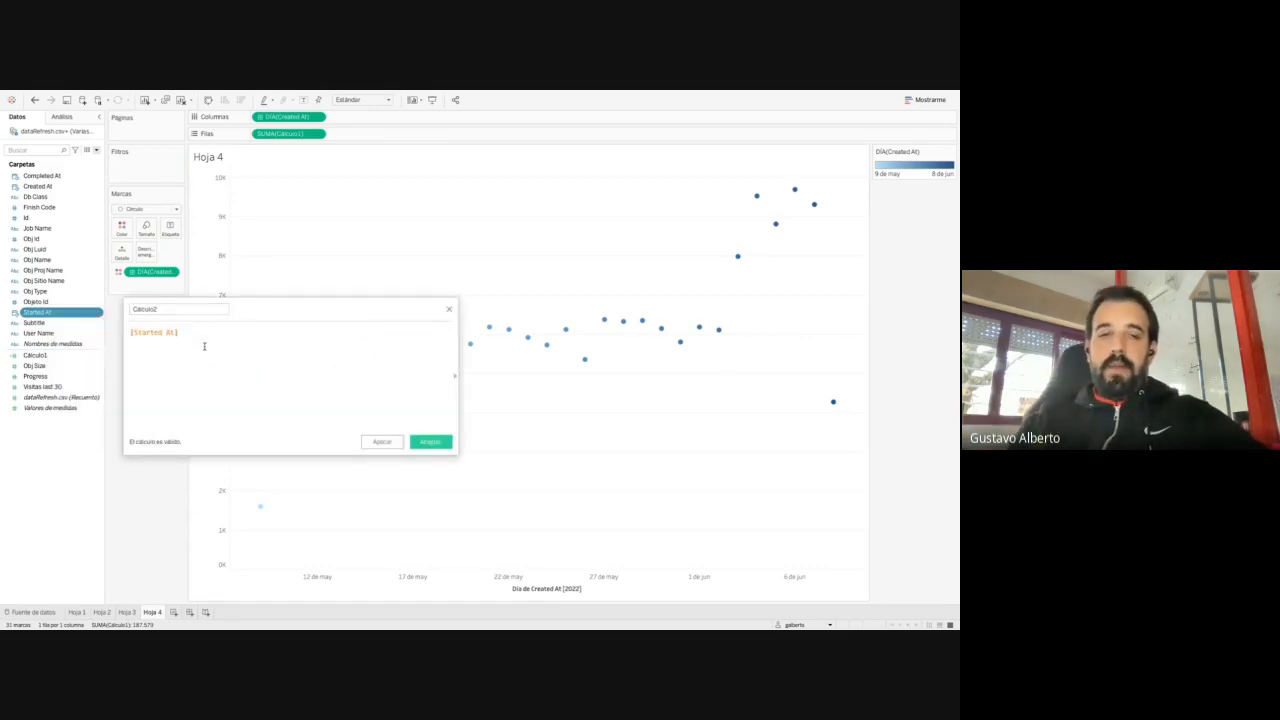
pyautogui.write('DATEDIFF')
pyautogui.press('Return')
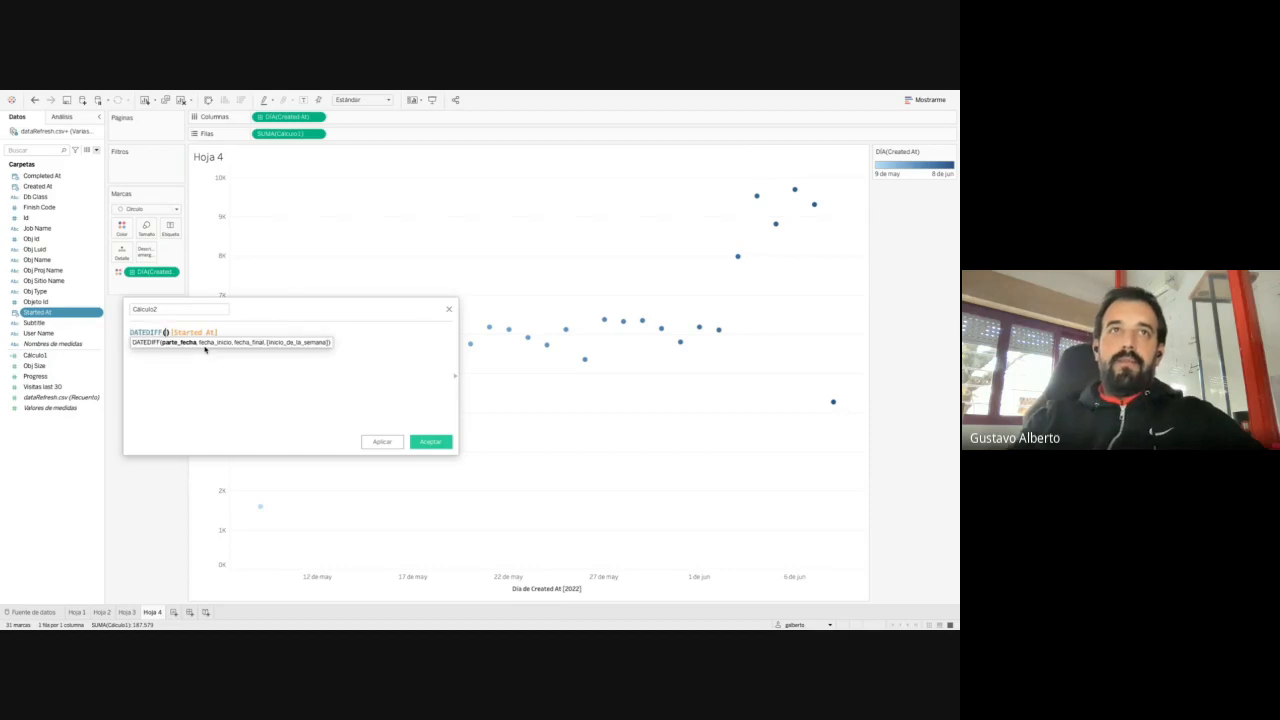
pyautogui.write("'minute'")
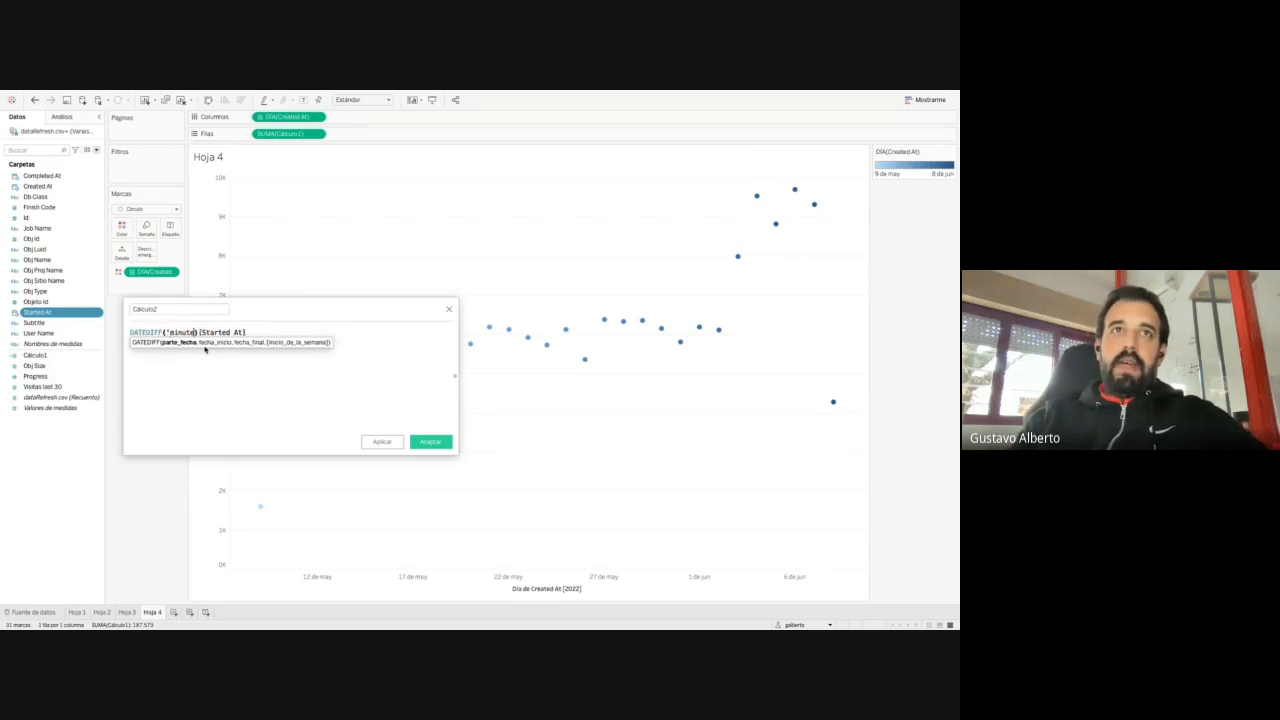
pyautogui.write("'")
# Complete the formula as DATEDIFF('minute', [Started At], [Completed At]), removing the leftover Started At reference
pyautogui.press('Right')
pyautogui.hotkey('shift', 'End')
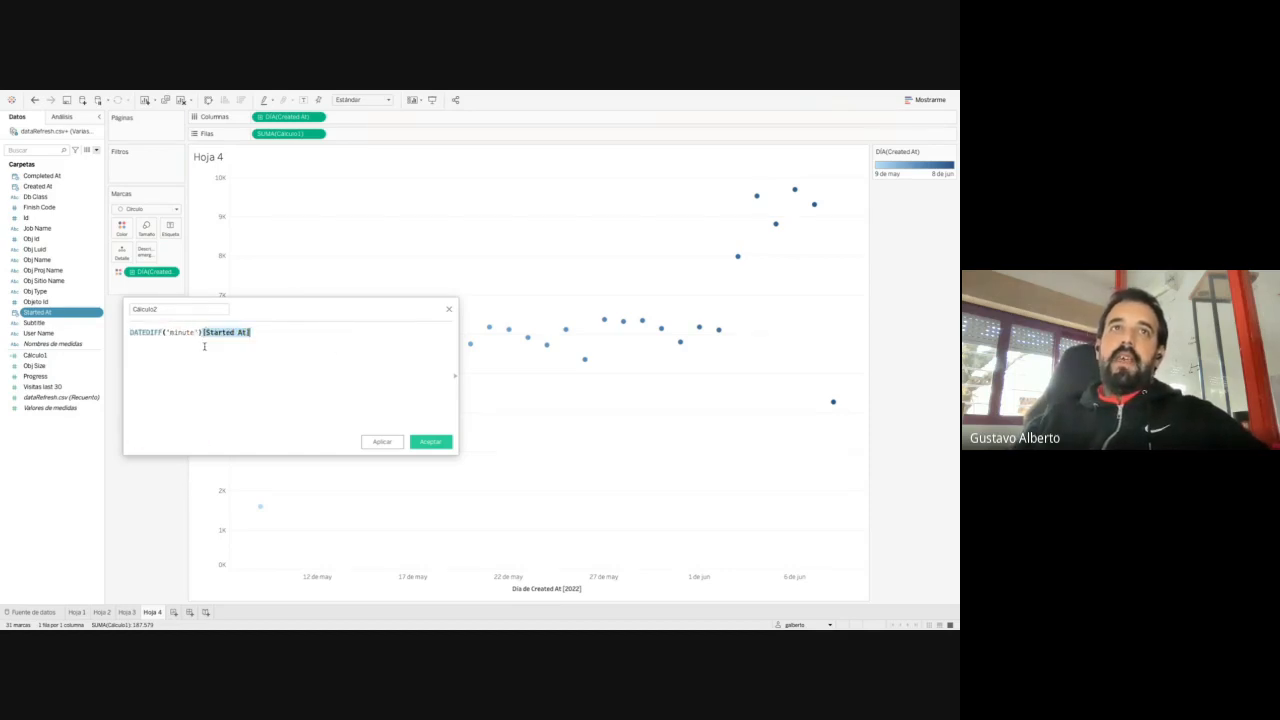
pyautogui.press('BackSpace')
pyautogui.write(', [Started At]')
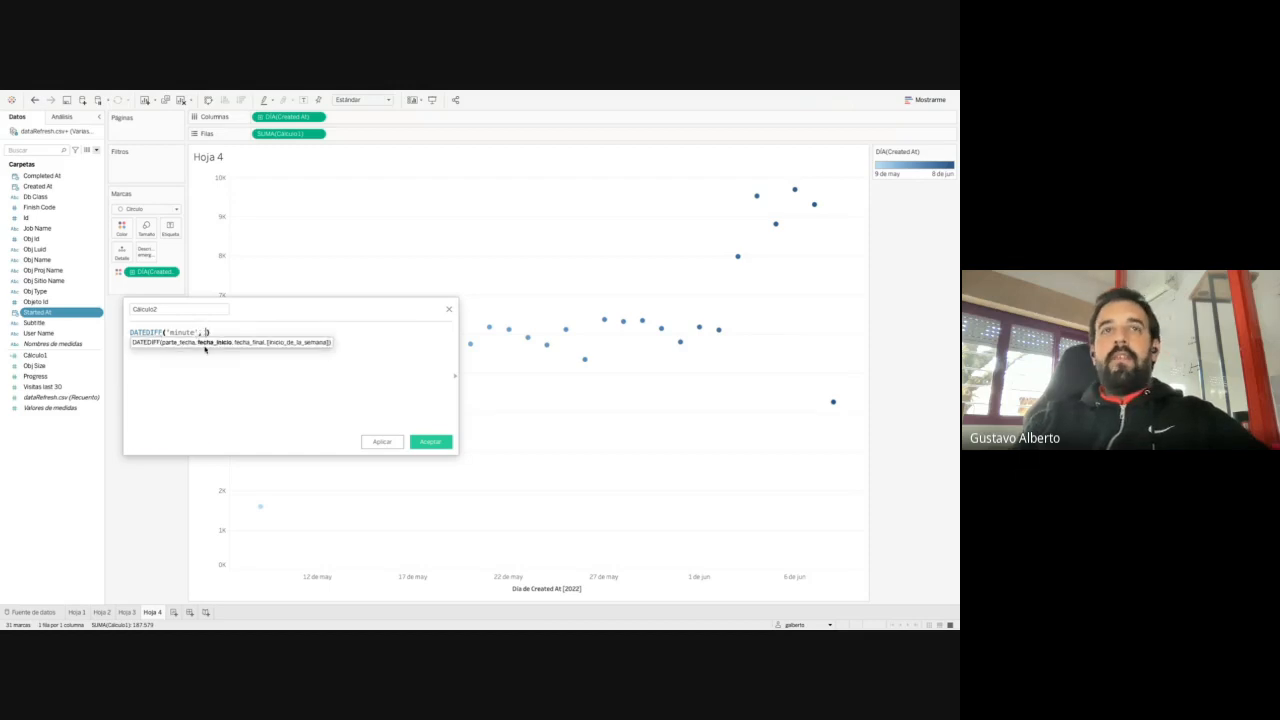
pyautogui.write(', ')
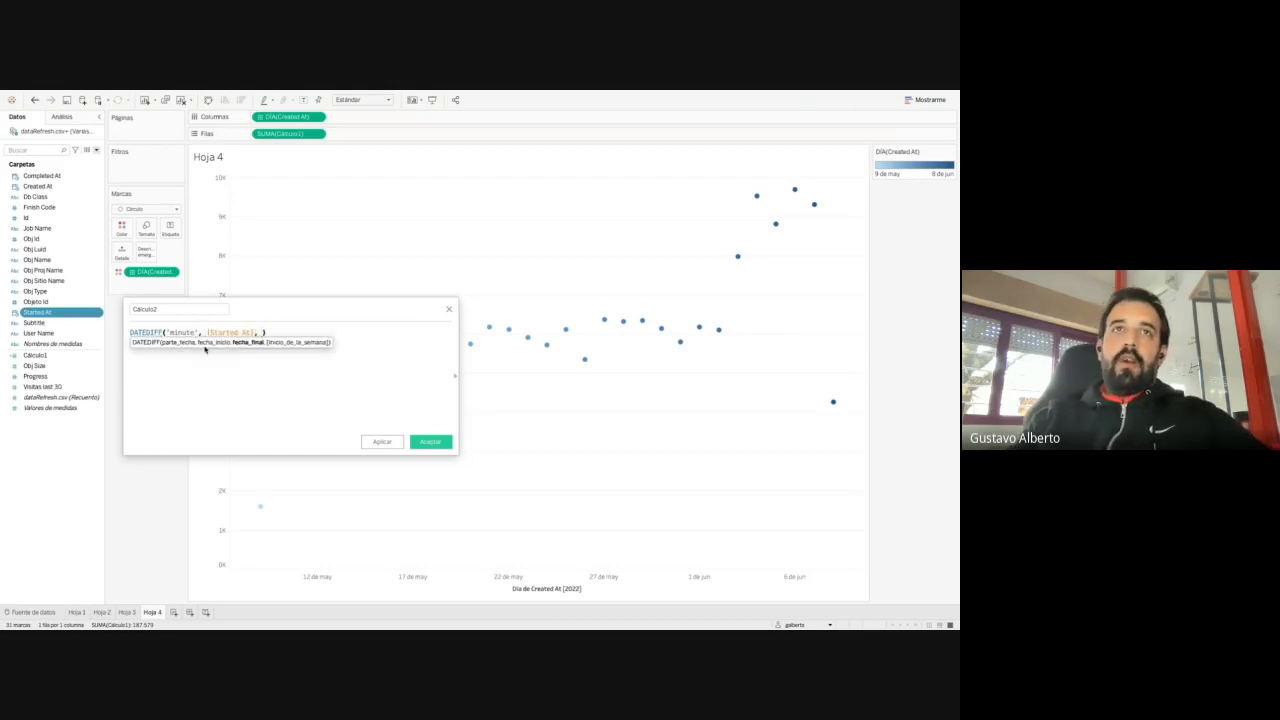
pyautogui.write('co')
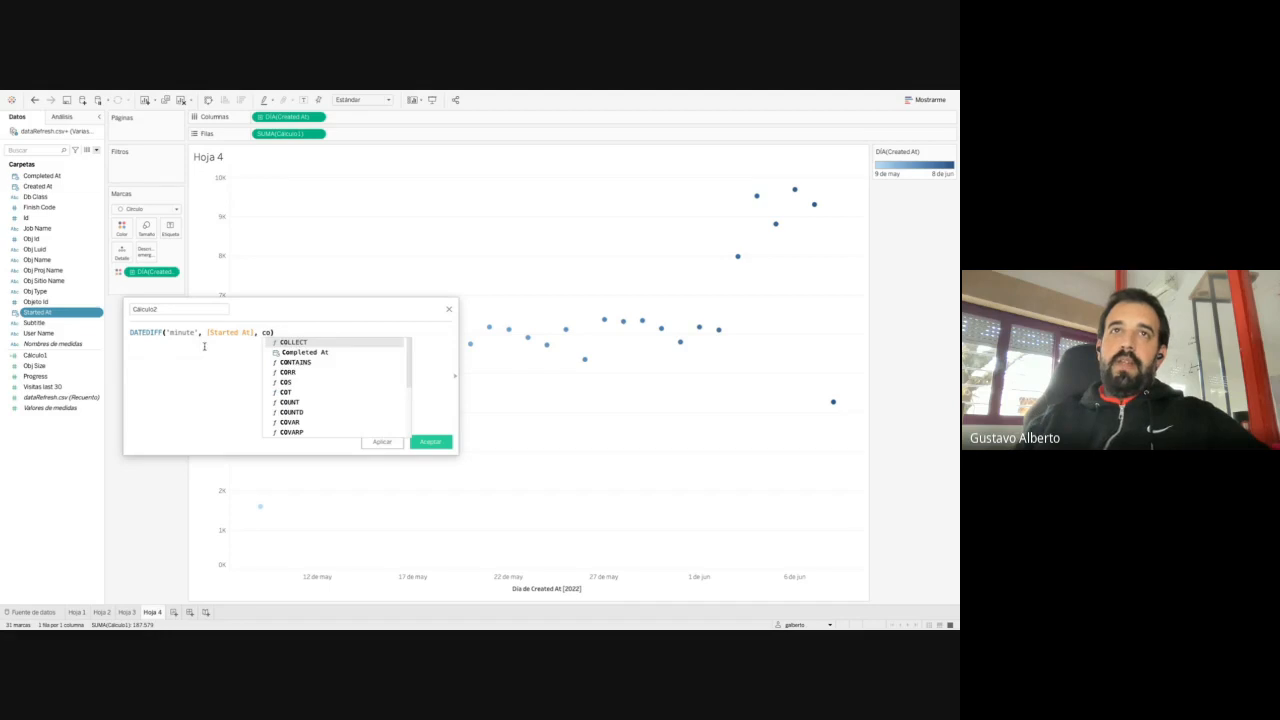
pyautogui.press('Down')
pyautogui.press('Return')
# Name the calculated field minutos corriendo and save it
pyautogui.doubleClick(163, 307)
pyautogui.write('min')
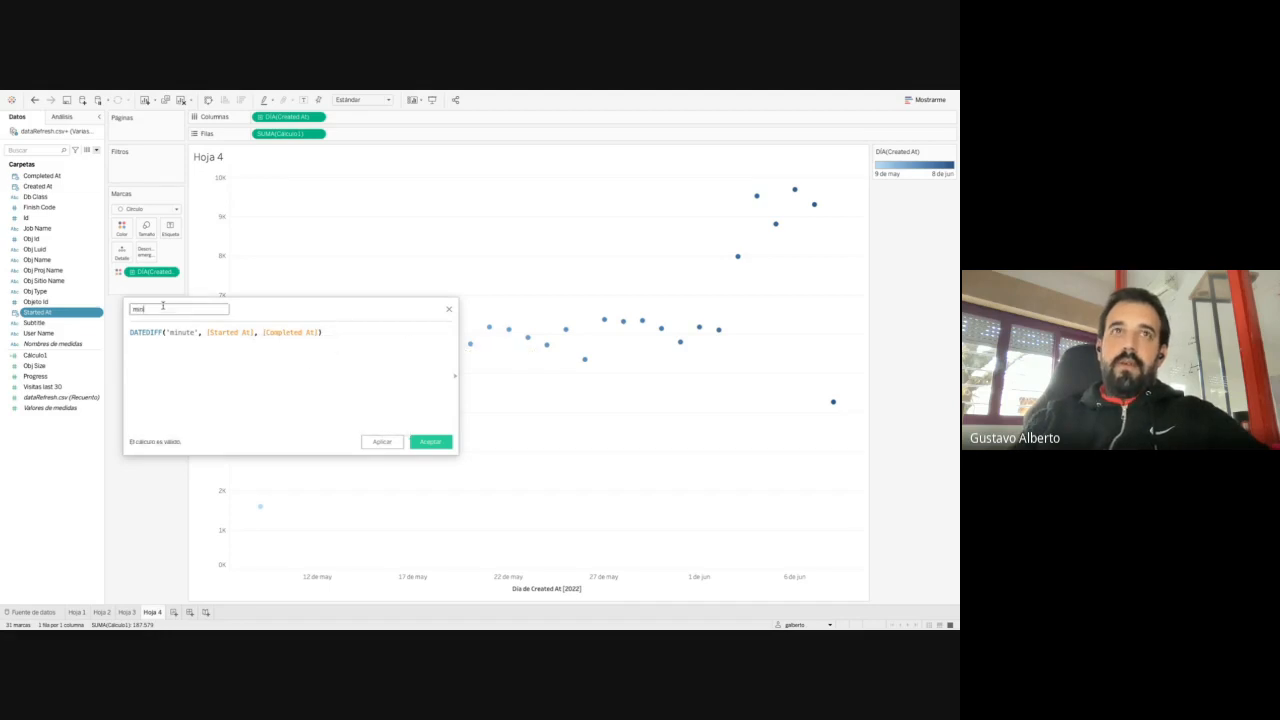
pyautogui.write('utos corriendo')
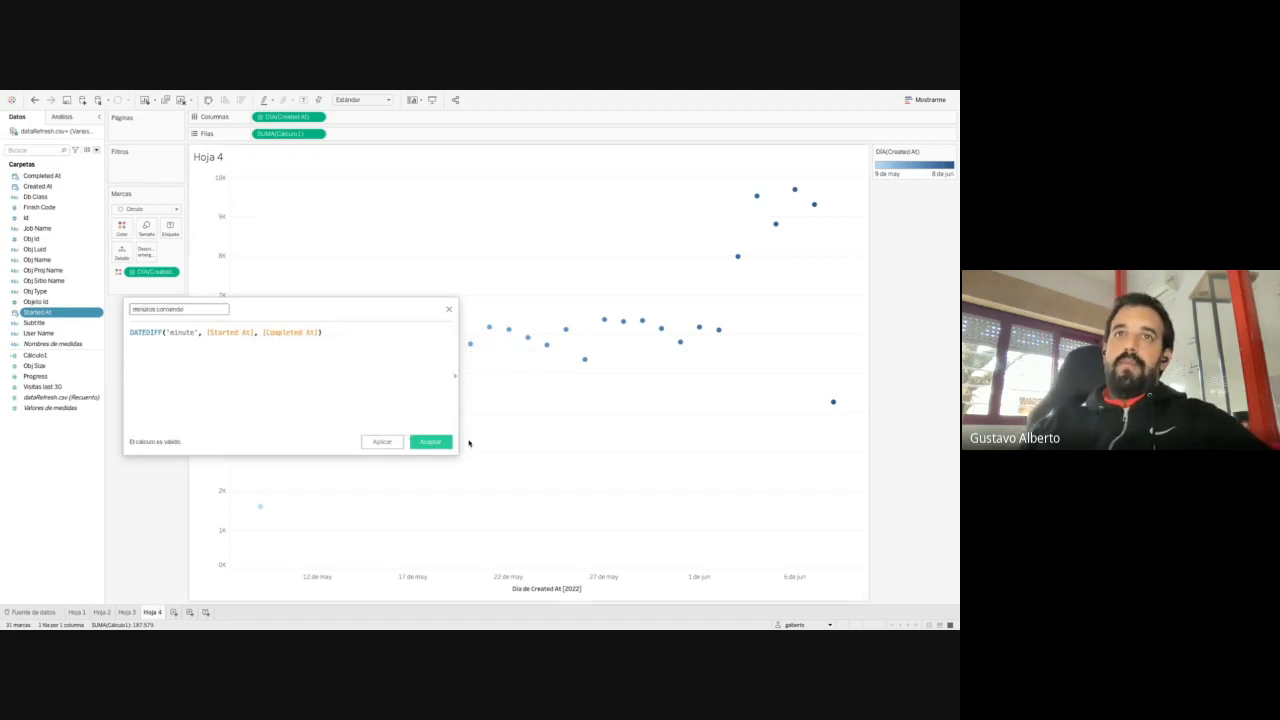
pyautogui.click(440, 442)
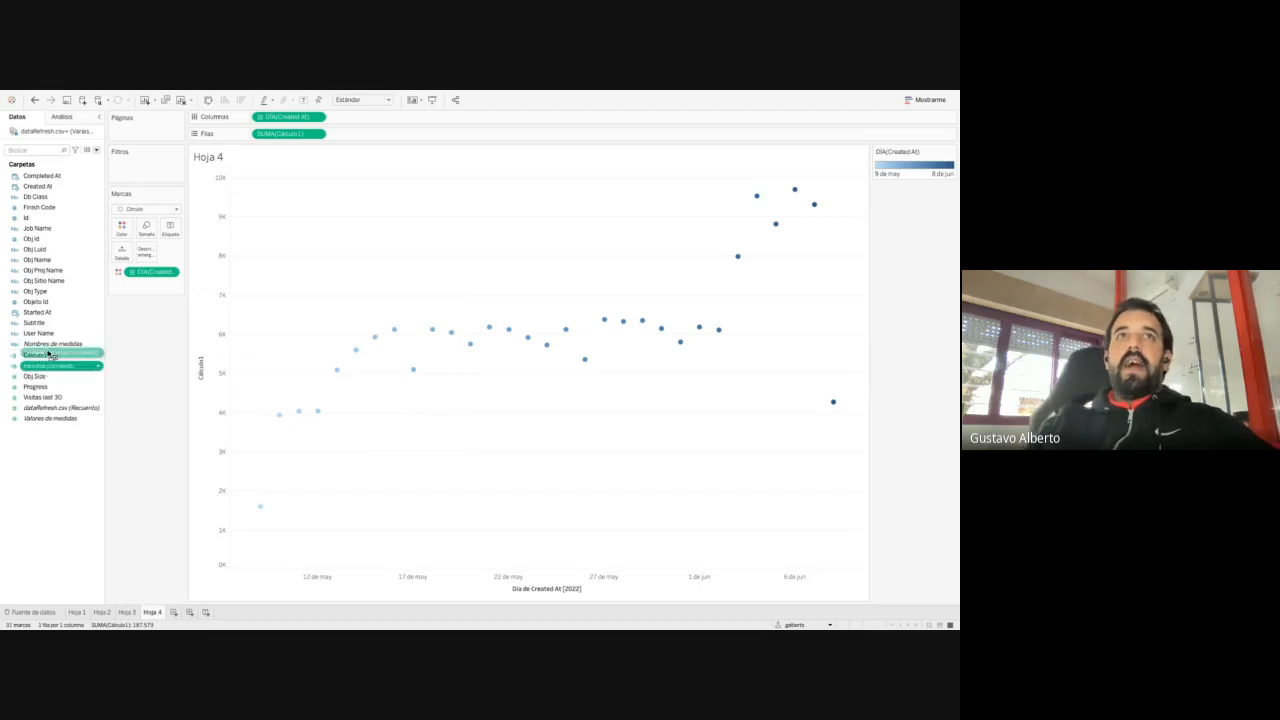
# Size the circles by the sum of minutos corriendo and inspect the point for 20 de mayo
pyautogui.moveTo(48, 354); pyautogui.dragTo(154, 229)
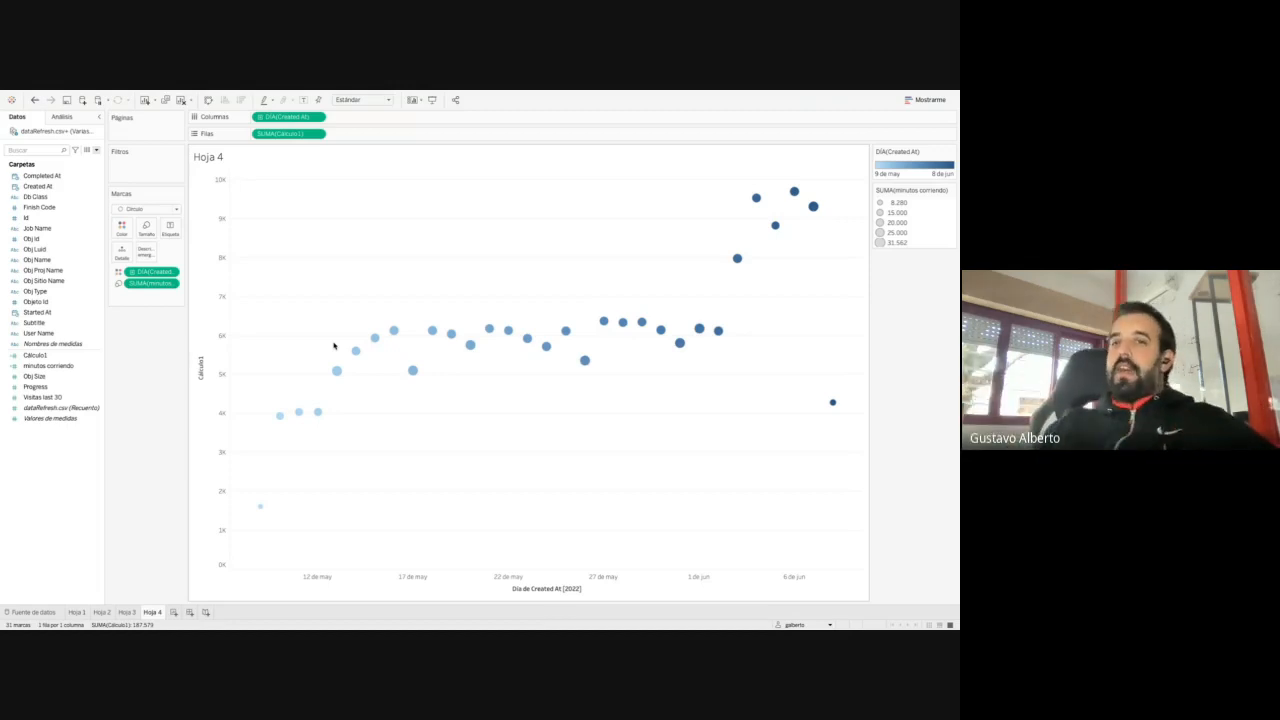
pyautogui.moveTo(472, 347)
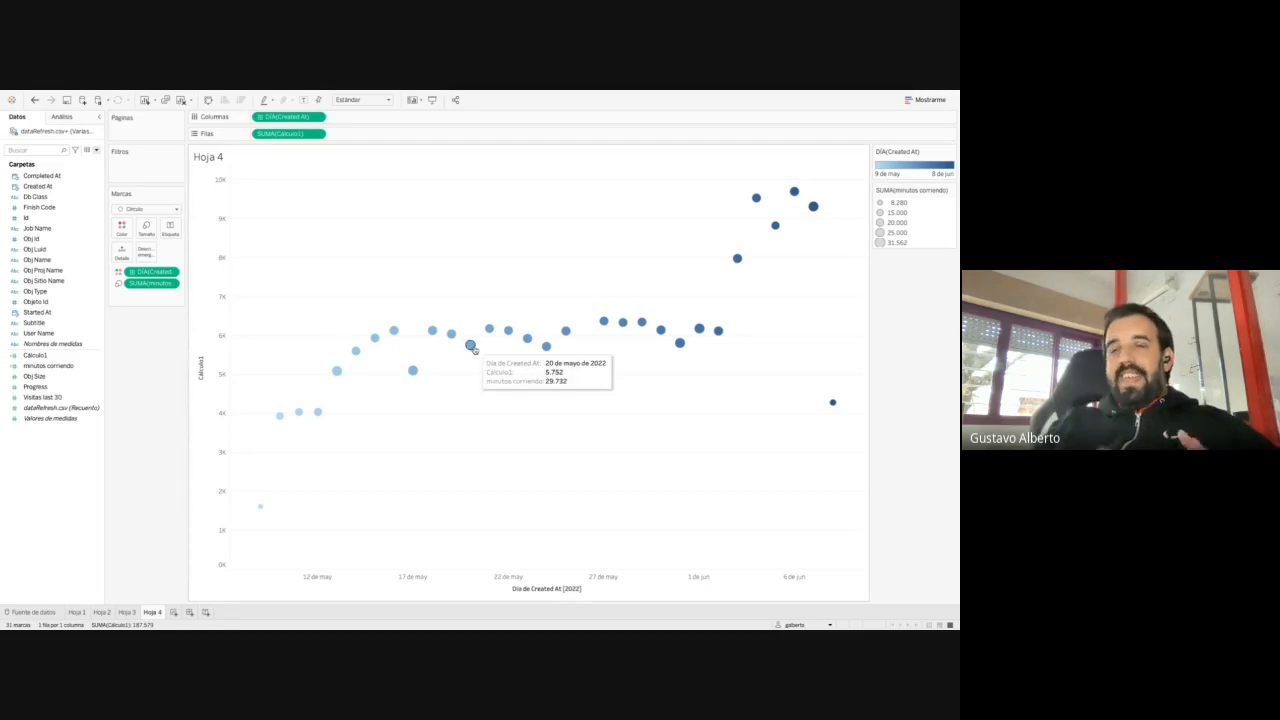
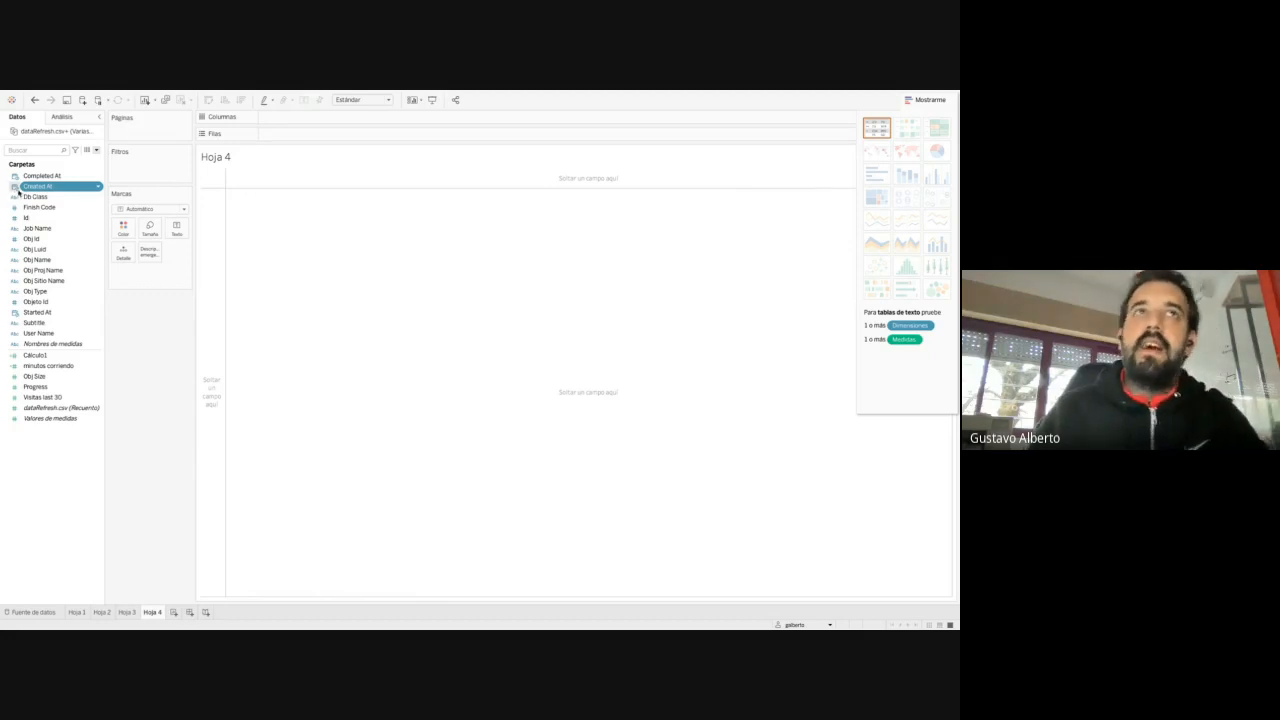
# Look through the data type and default property options of the Completed At field
pyautogui.rightClick(45, 176)
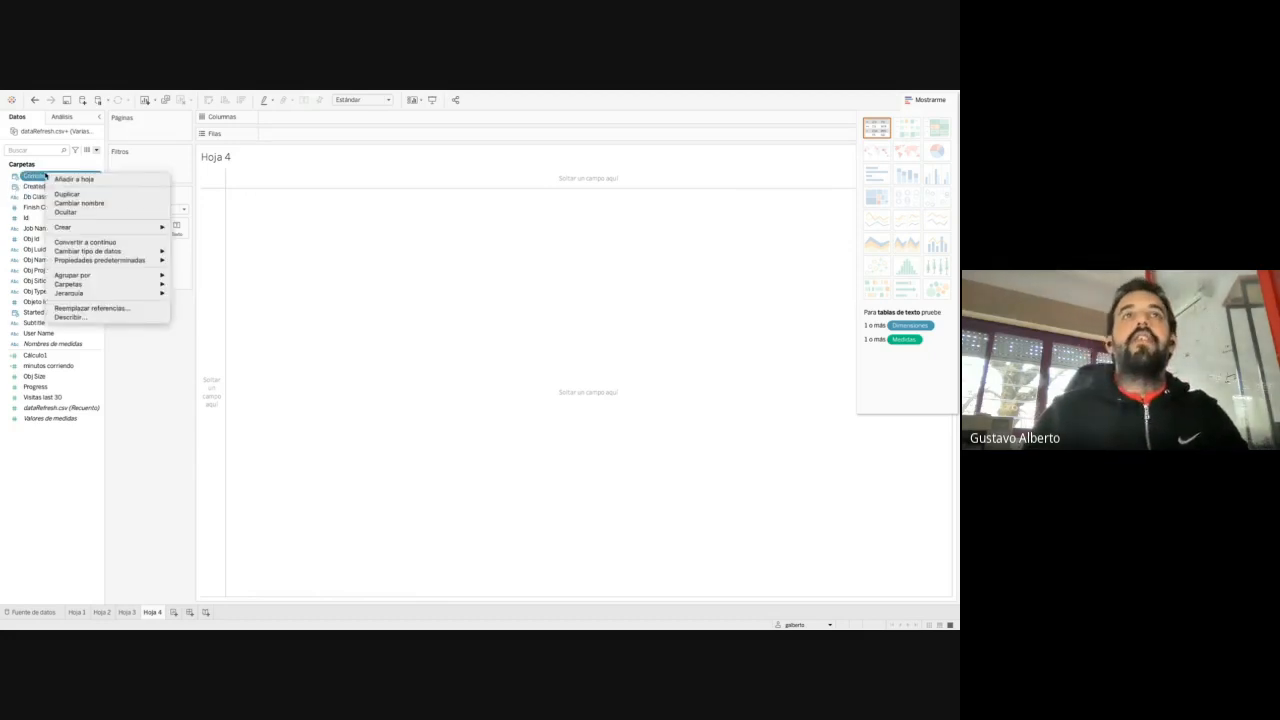
pyautogui.moveTo(137, 250)
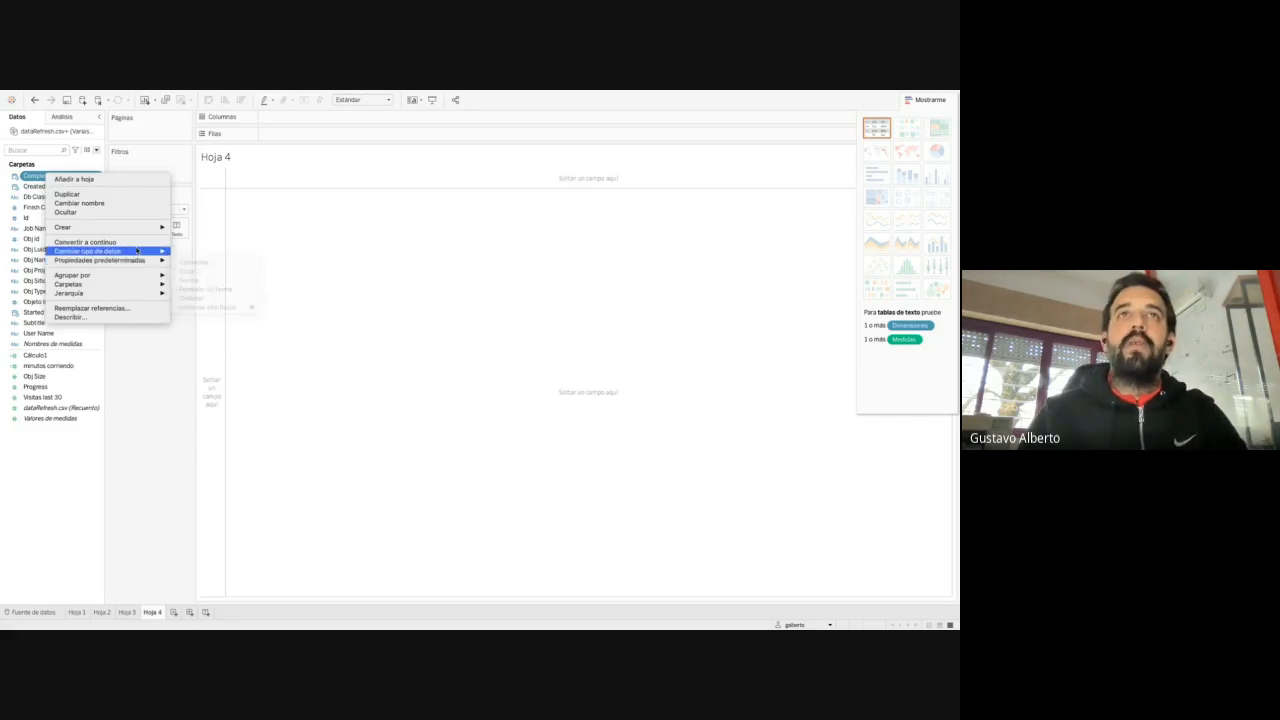
pyautogui.click(195, 279)
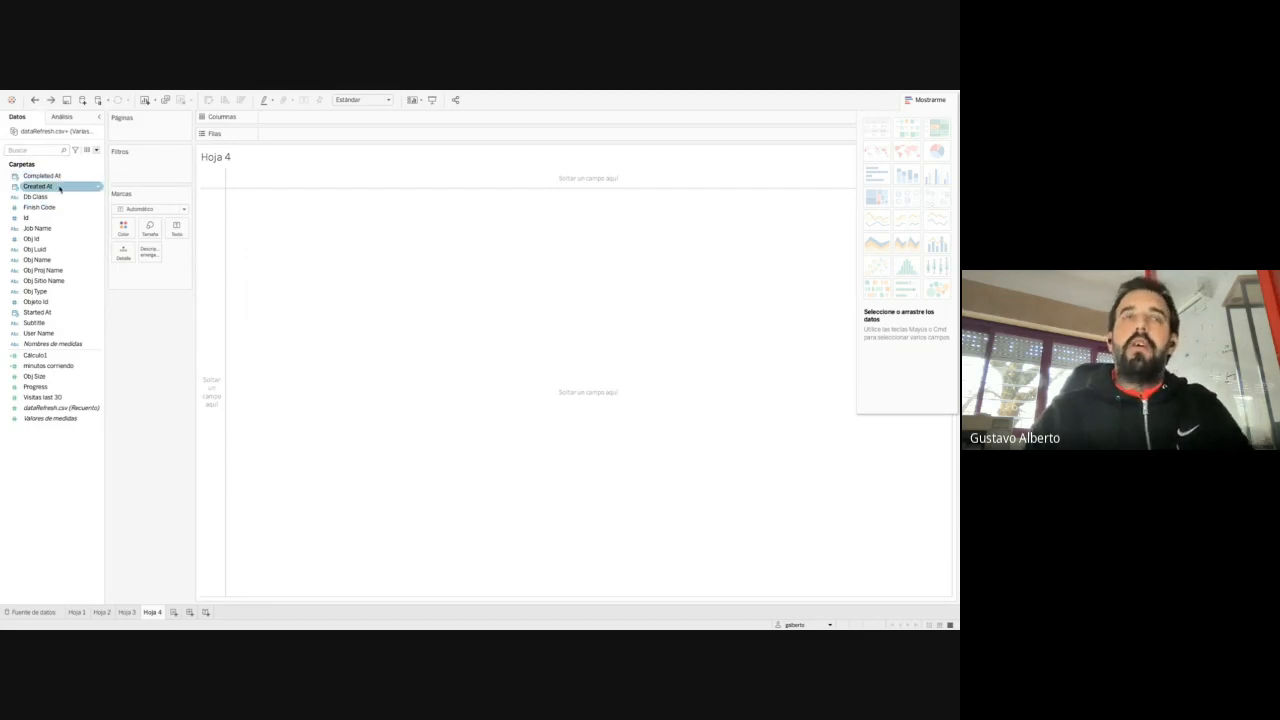
# Add Created At to the columns of the empty Hoja 4 at the year level
pyautogui.click(59, 187)
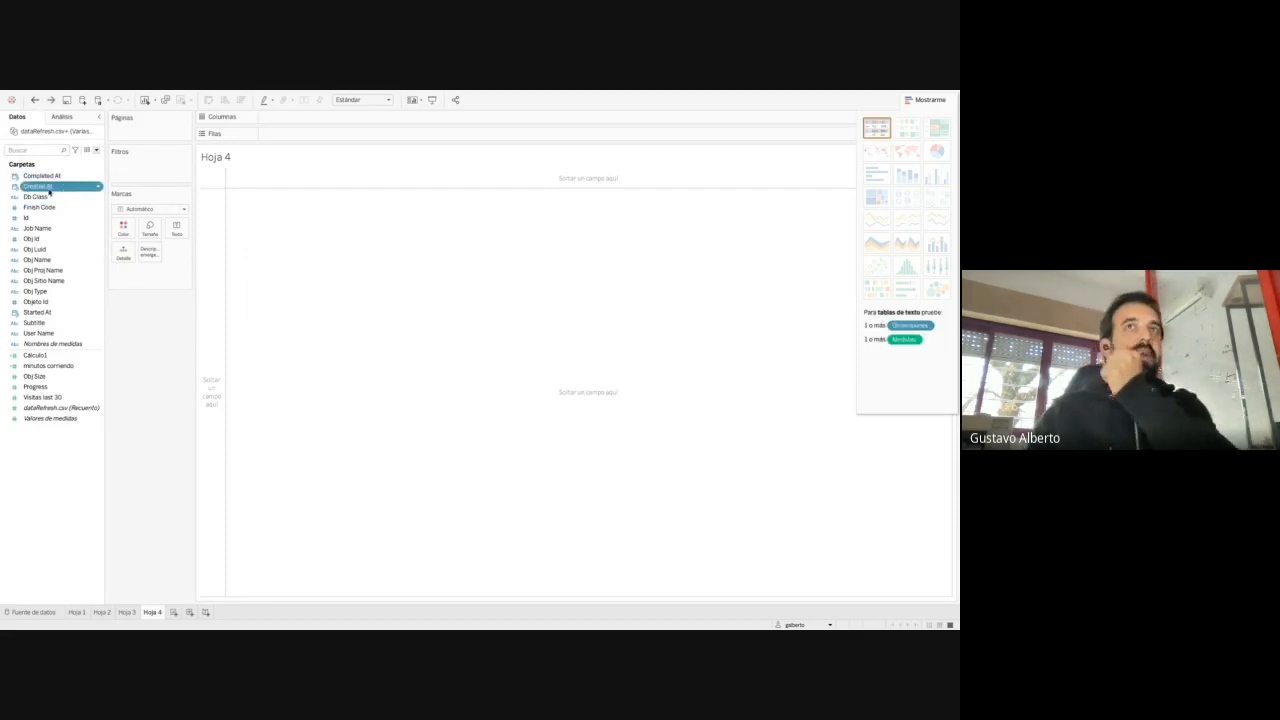
pyautogui.doubleClick(48, 189)
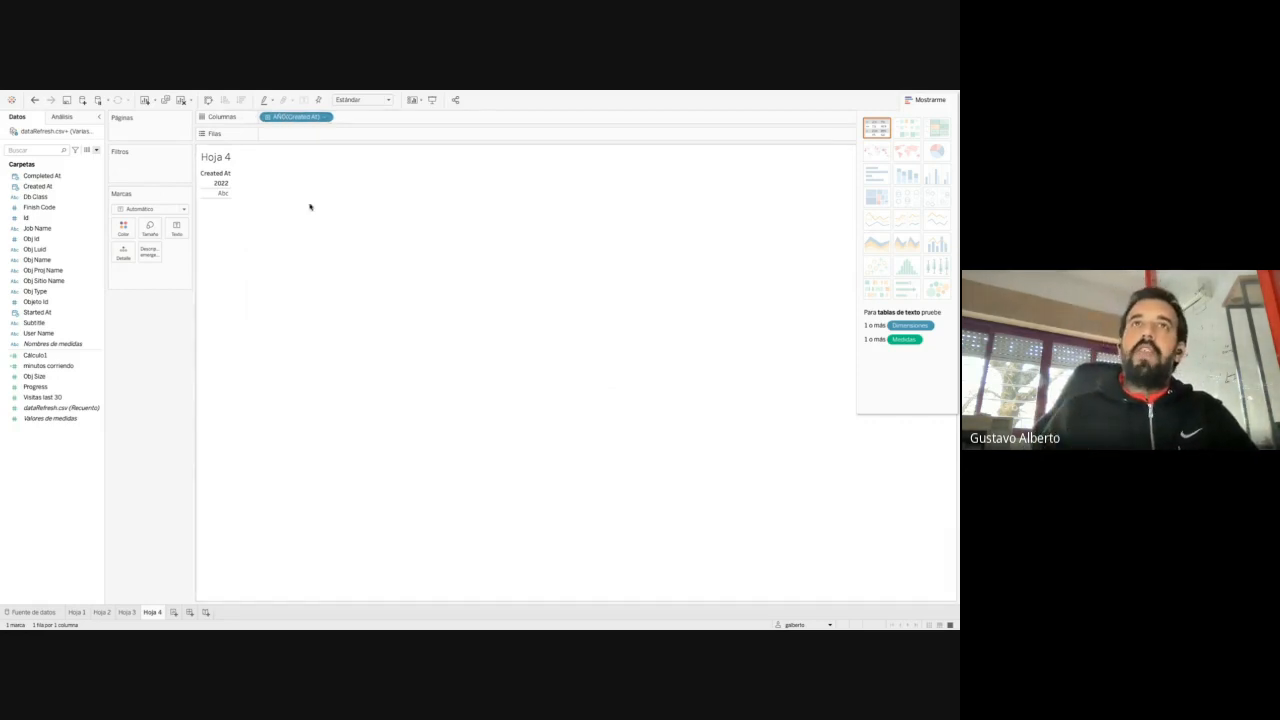
# Expand Created At in the columns down to quarter, month and day, and hide the chart suggestions
pyautogui.click(267, 117)
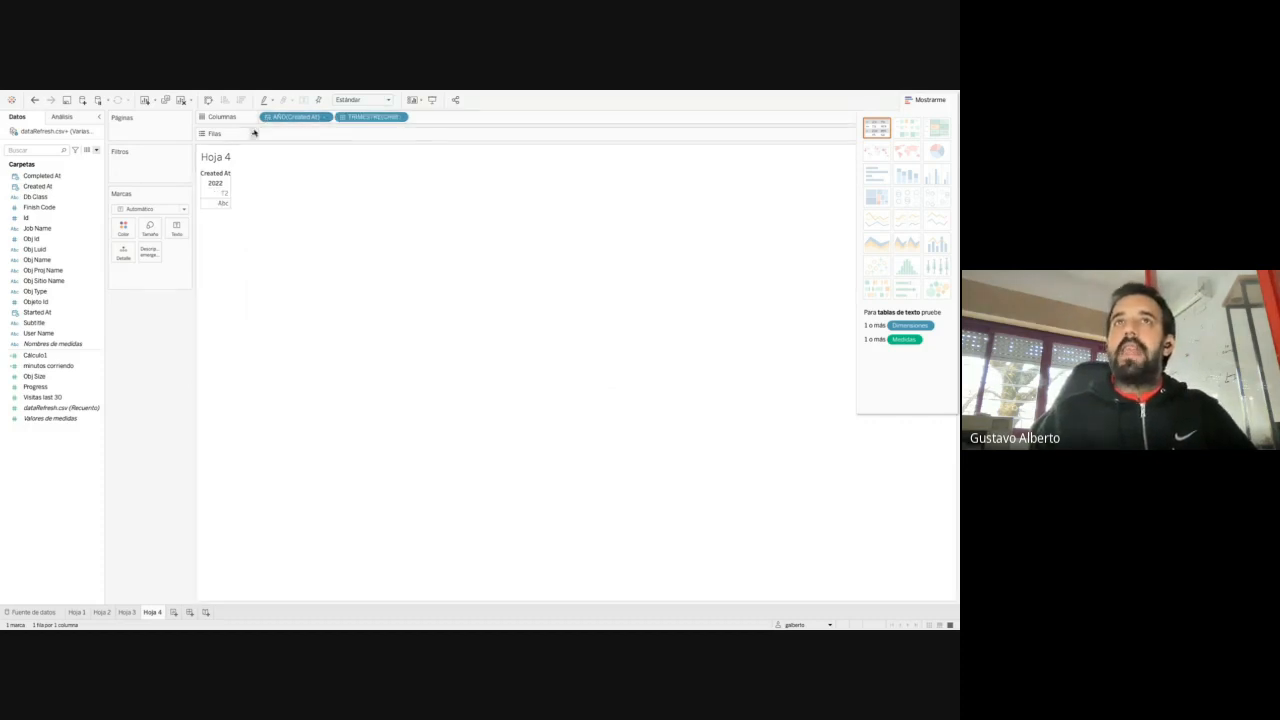
pyautogui.click(341, 117)
pyautogui.click(415, 117)
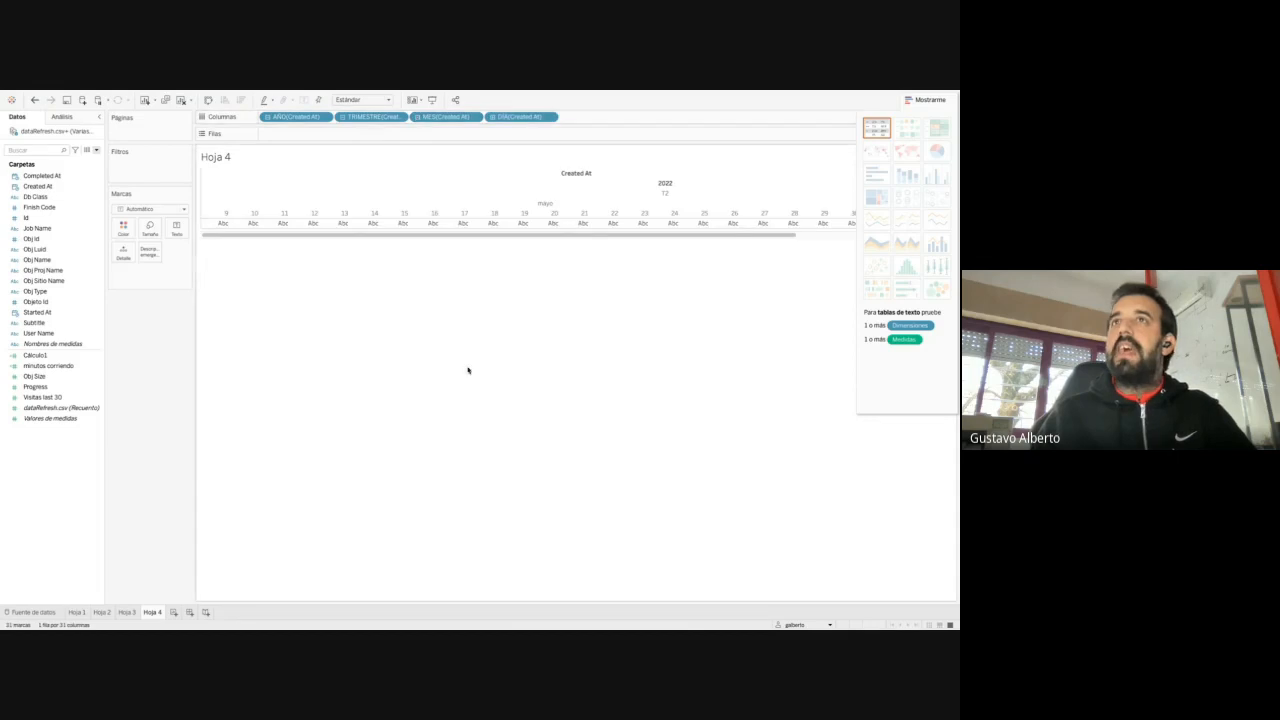
pyautogui.click(926, 100)
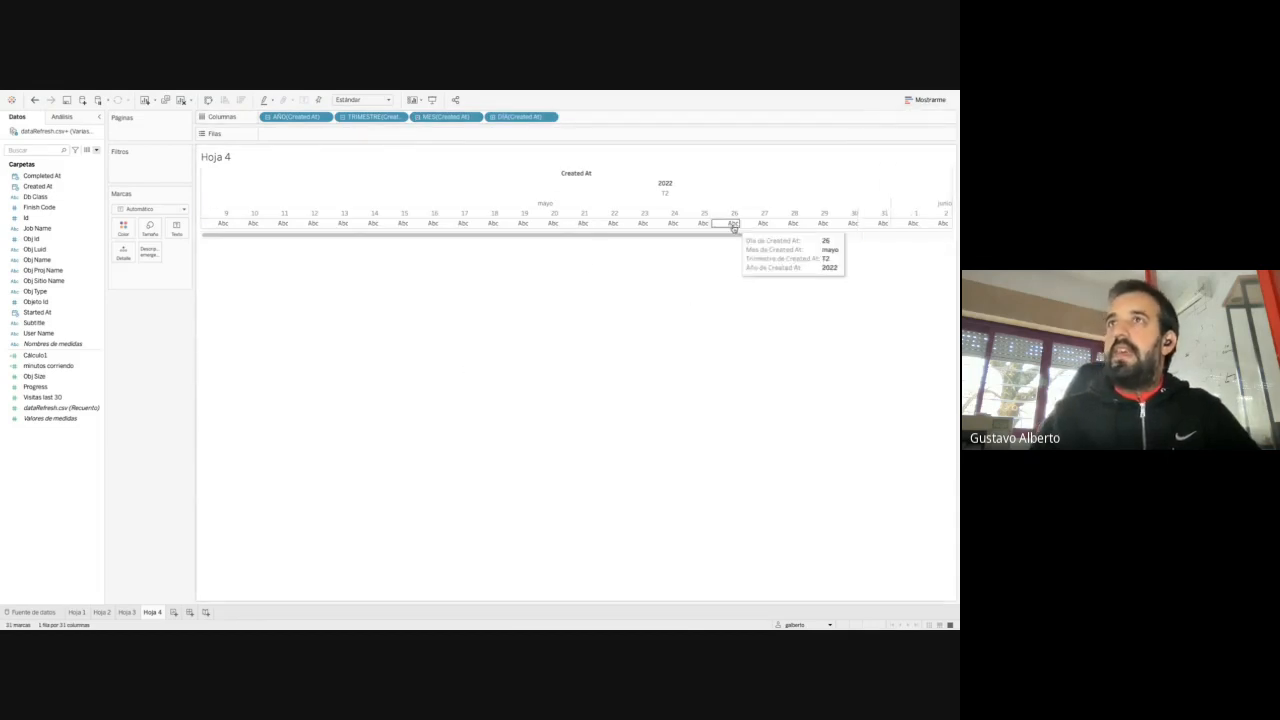
pyautogui.hscroll(5, 700, 225)
pyautogui.hscroll(-5, 696, 224)
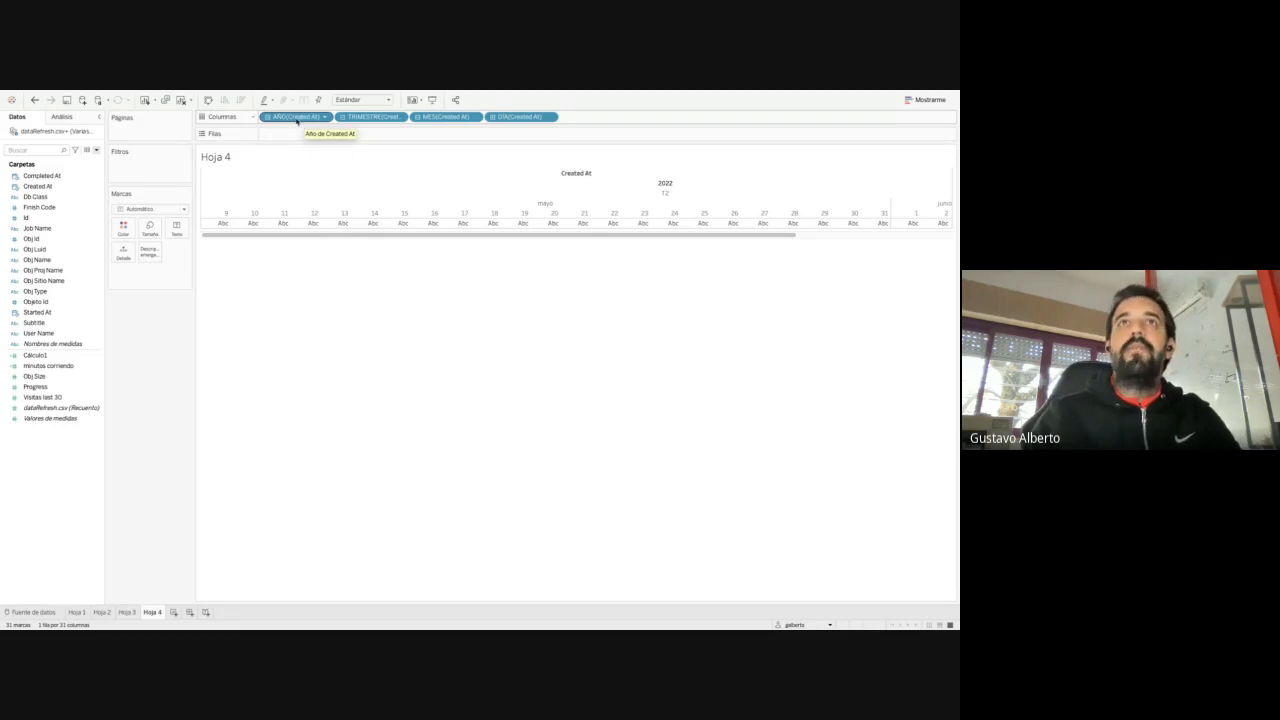
# Inspect the DATEPART formula and its 'year' argument behind the year level of Created At in the columns
pyautogui.doubleClick(296, 117)
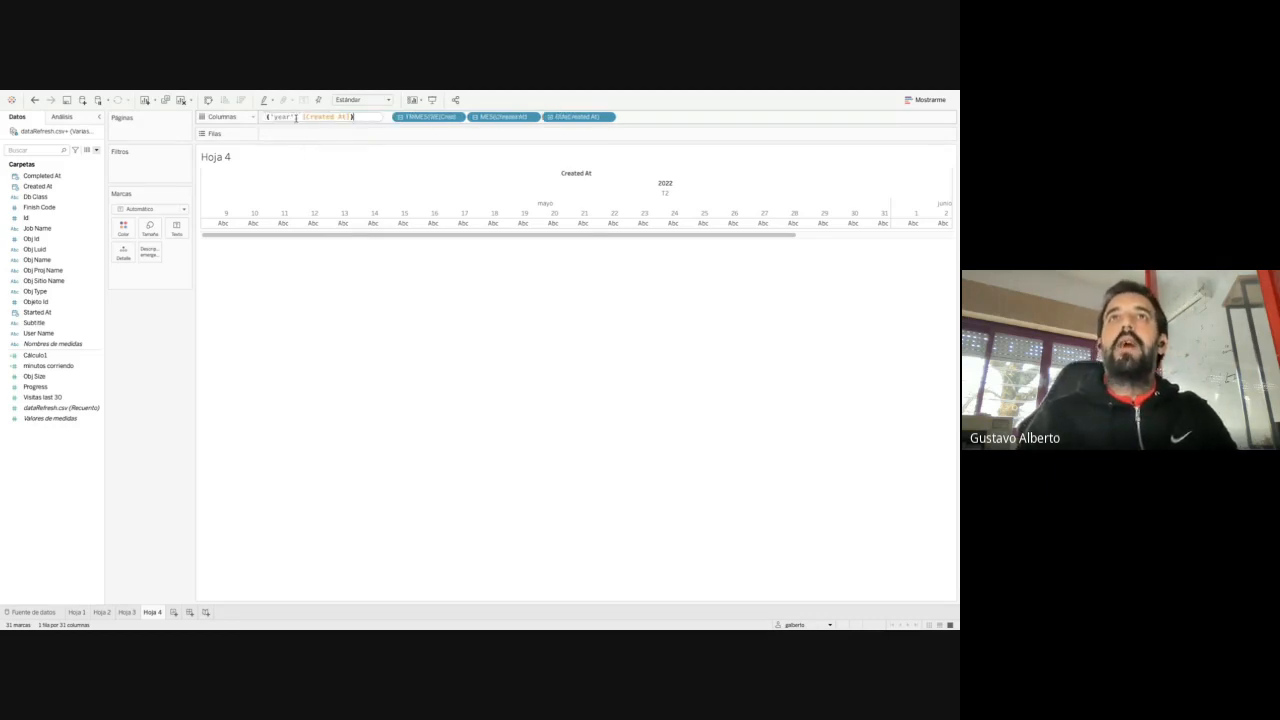
pyautogui.press('Home')
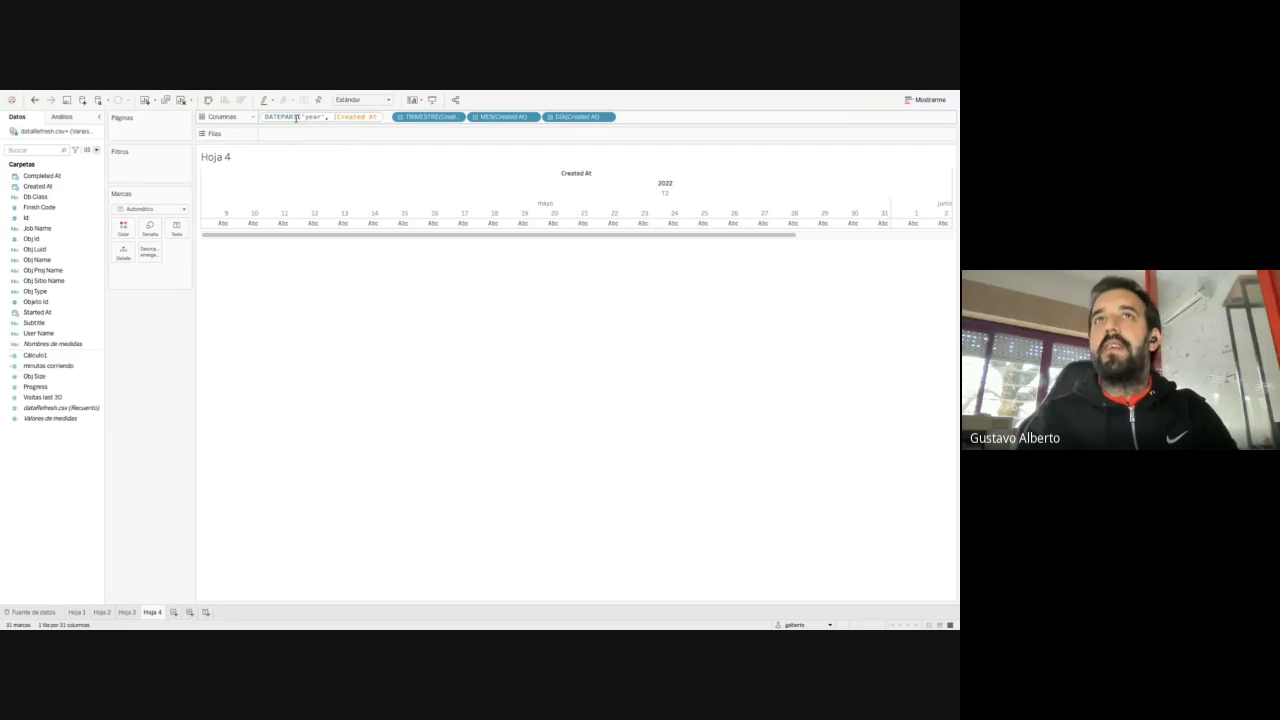
pyautogui.doubleClick(294, 117)
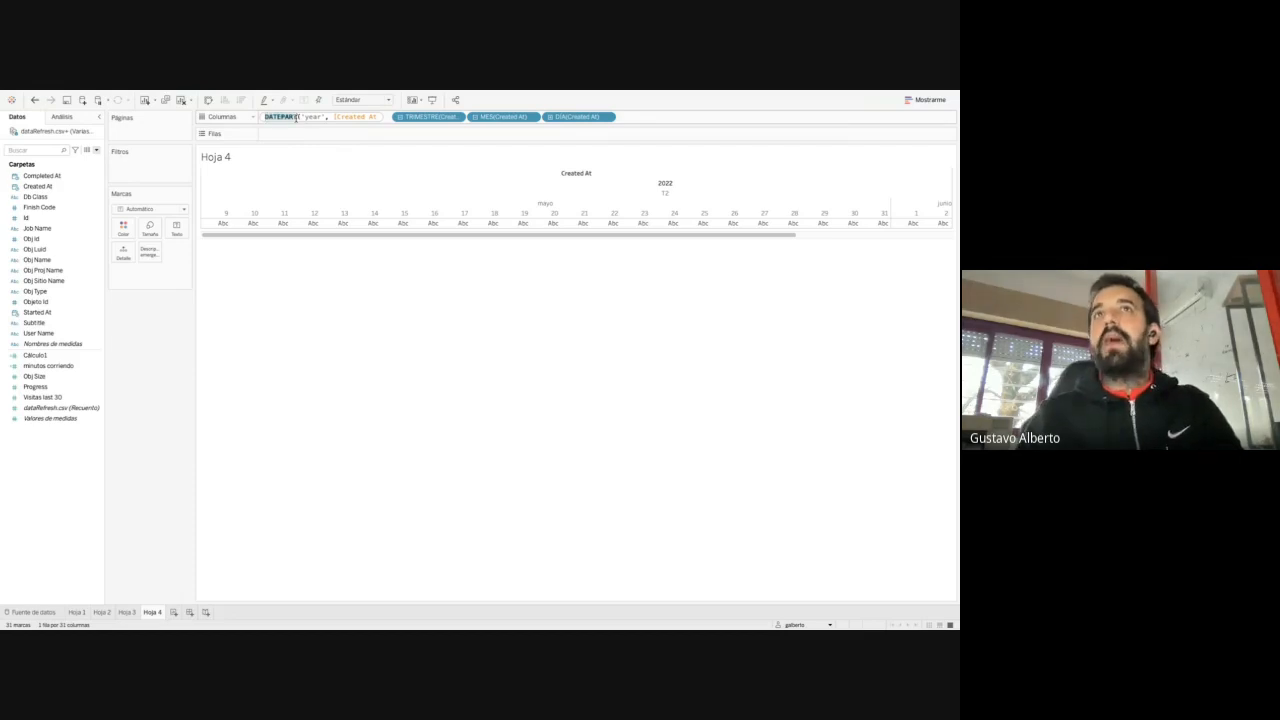
pyautogui.press('End')
pyautogui.press('Home')
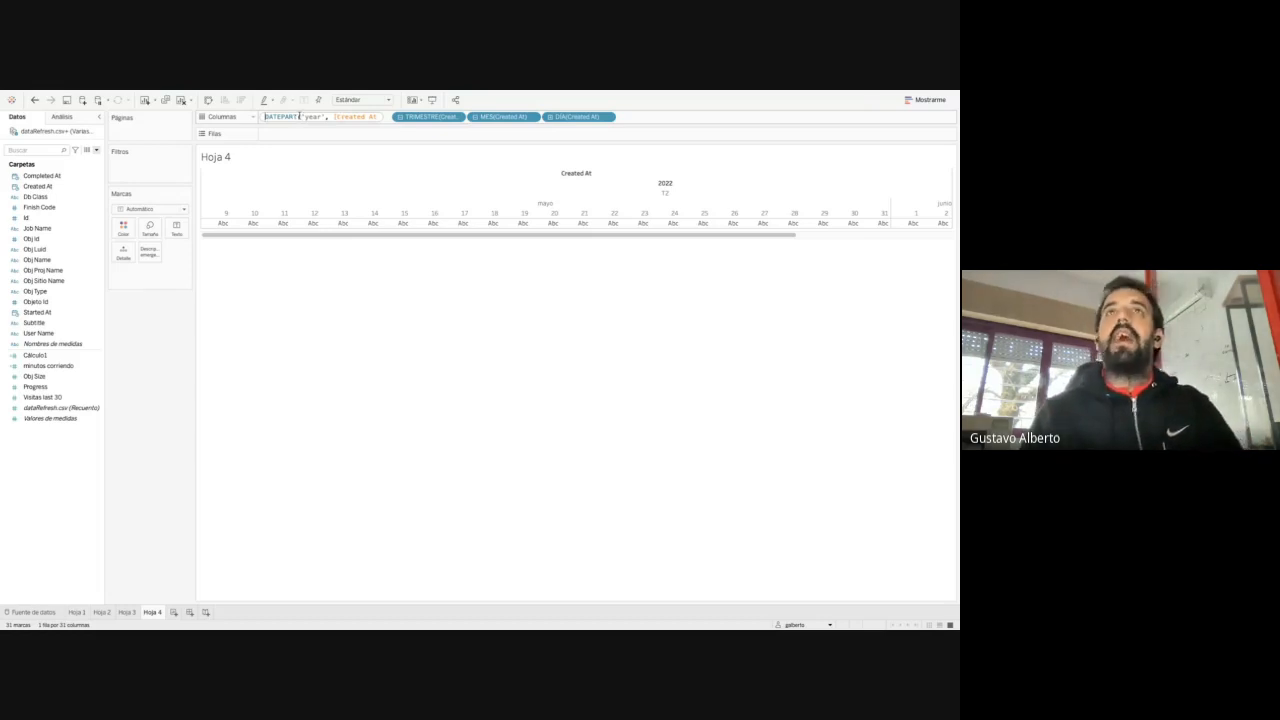
pyautogui.click(308, 117)
pyautogui.doubleClick(310, 117)
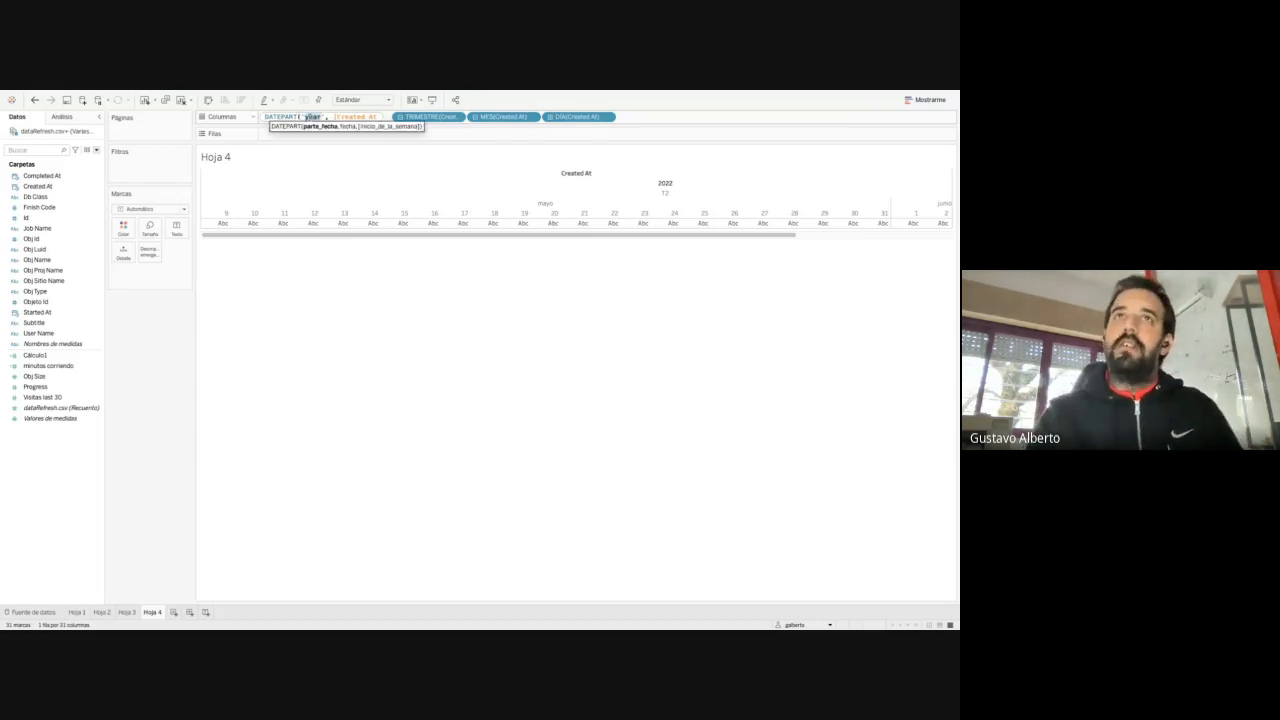
pyautogui.click(676, 186)
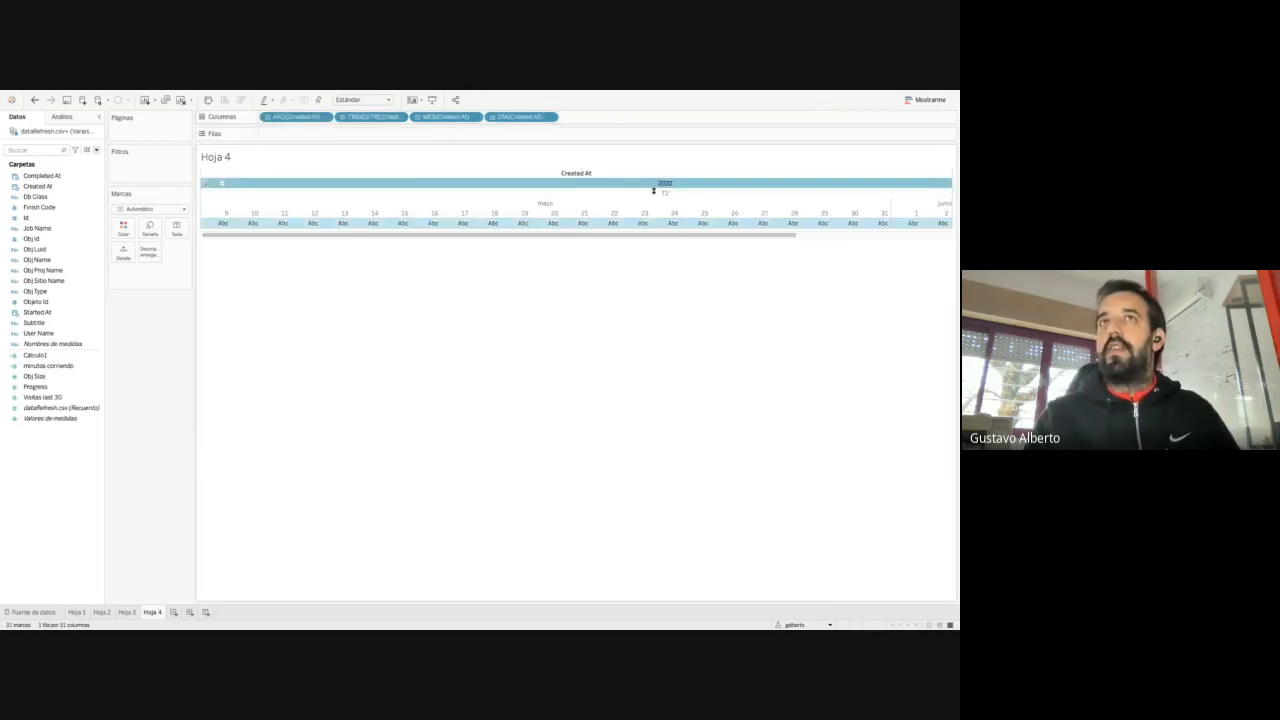
# Remove the quarter level of Created At from the columns and inspect the formula behind the month level
pyautogui.click(360, 118)
pyautogui.press('Delete')
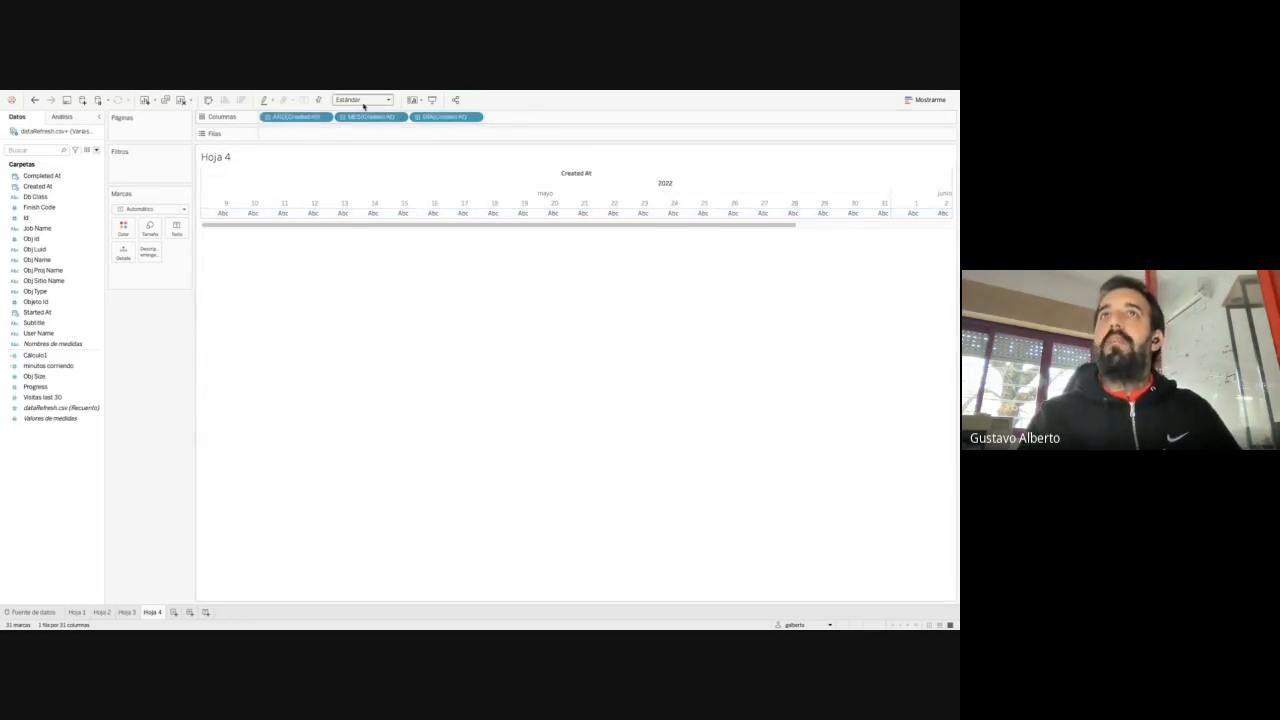
pyautogui.doubleClick(360, 117)
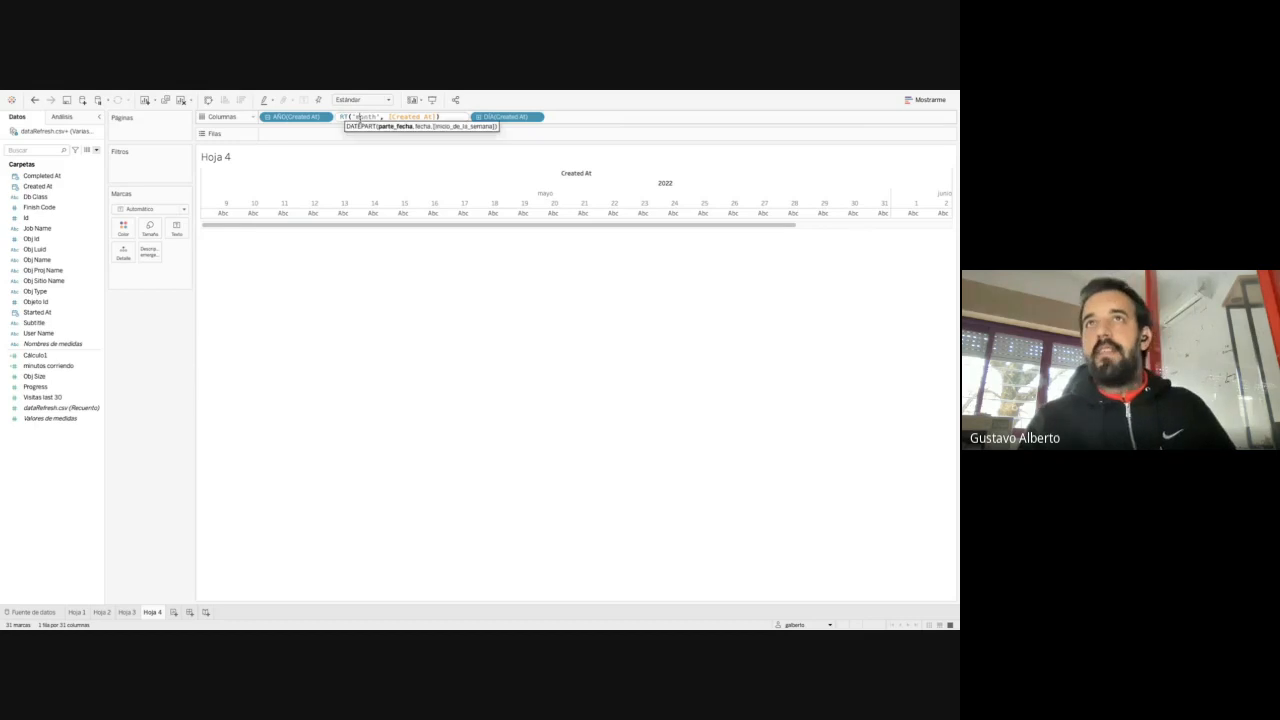
pyautogui.click(550, 193)
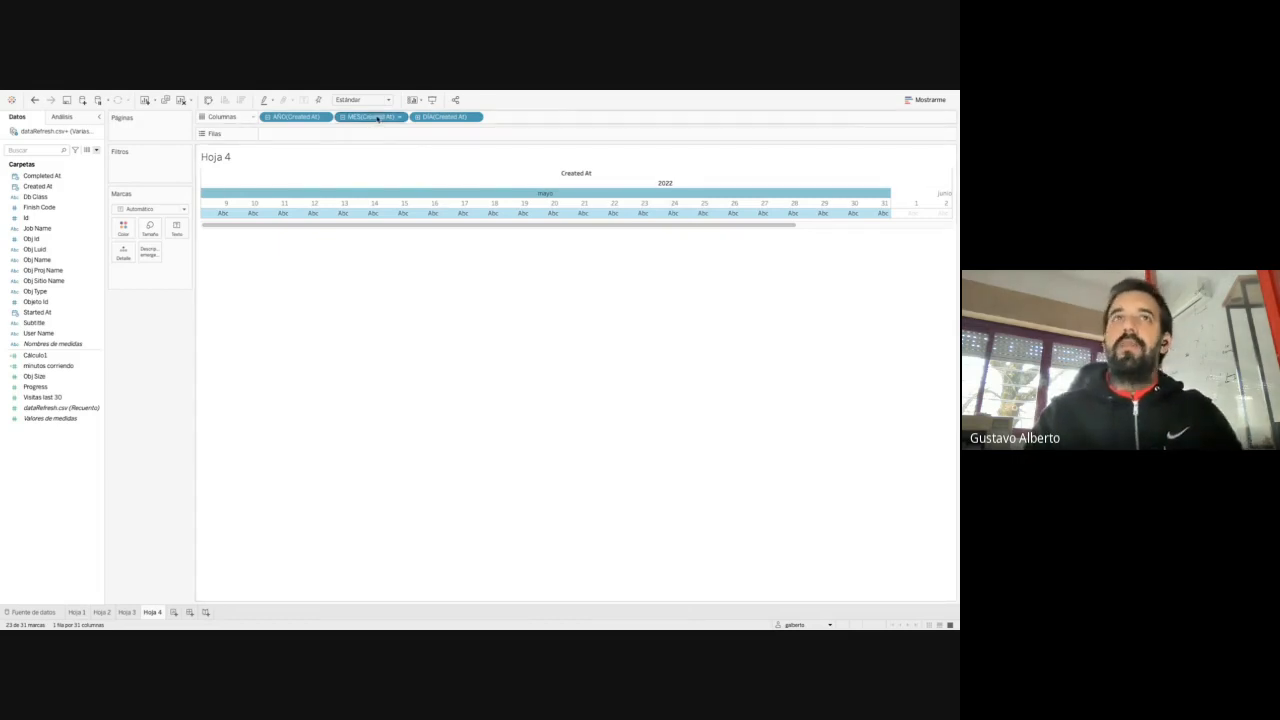
# Place a copy of the month of Created At on Text and look through its date options
pyautogui.moveTo(377, 117); pyautogui.dragTo(176, 236)
pyautogui.rightClick(158, 274)
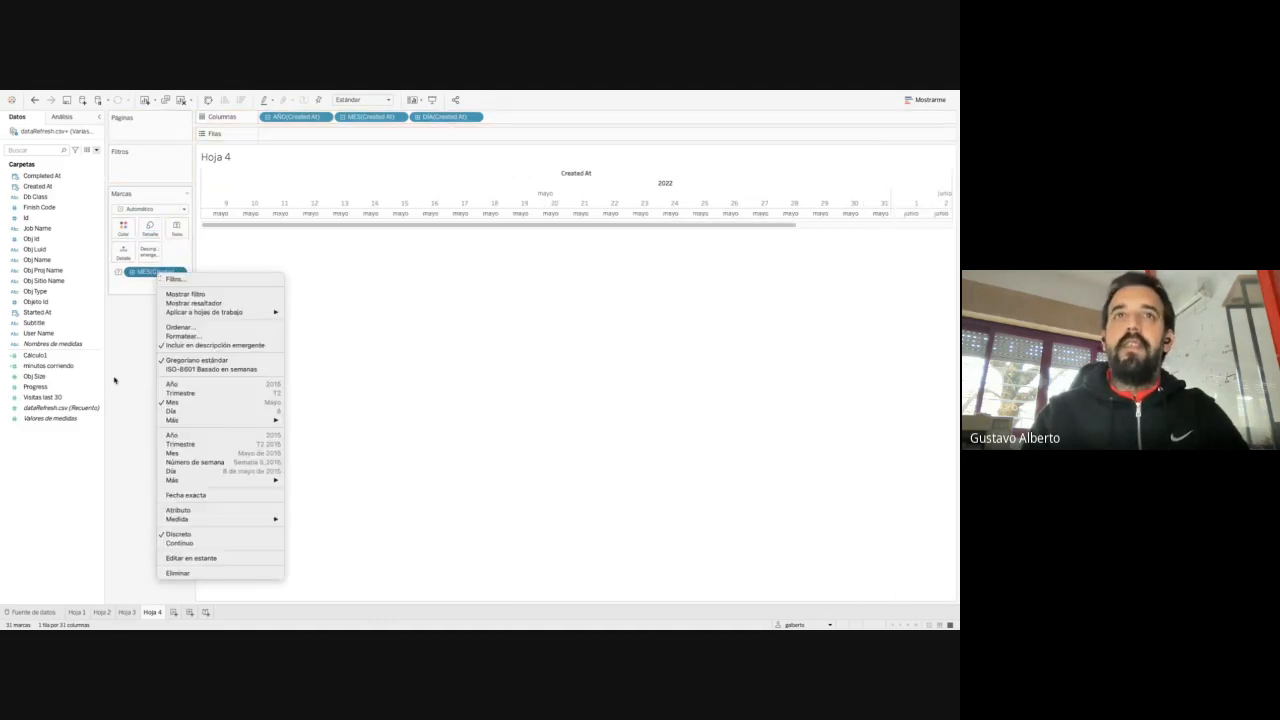
pyautogui.moveTo(265, 481)
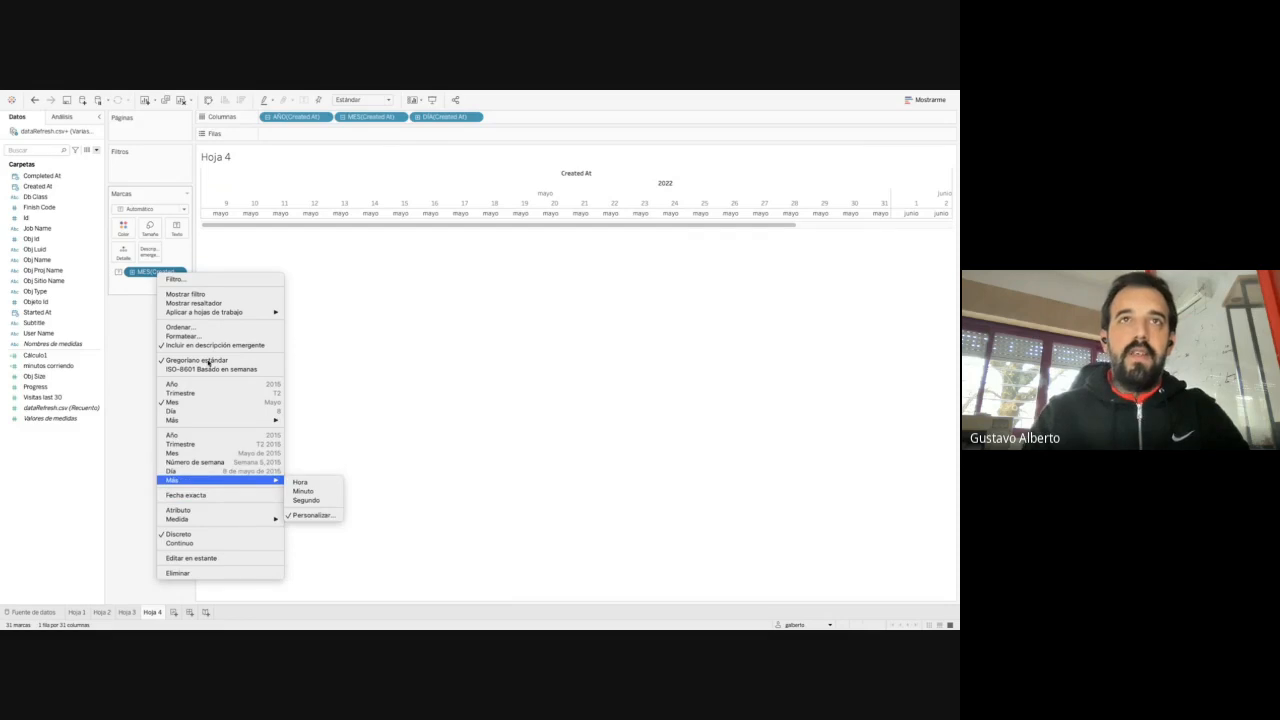
pyautogui.click(123, 354)
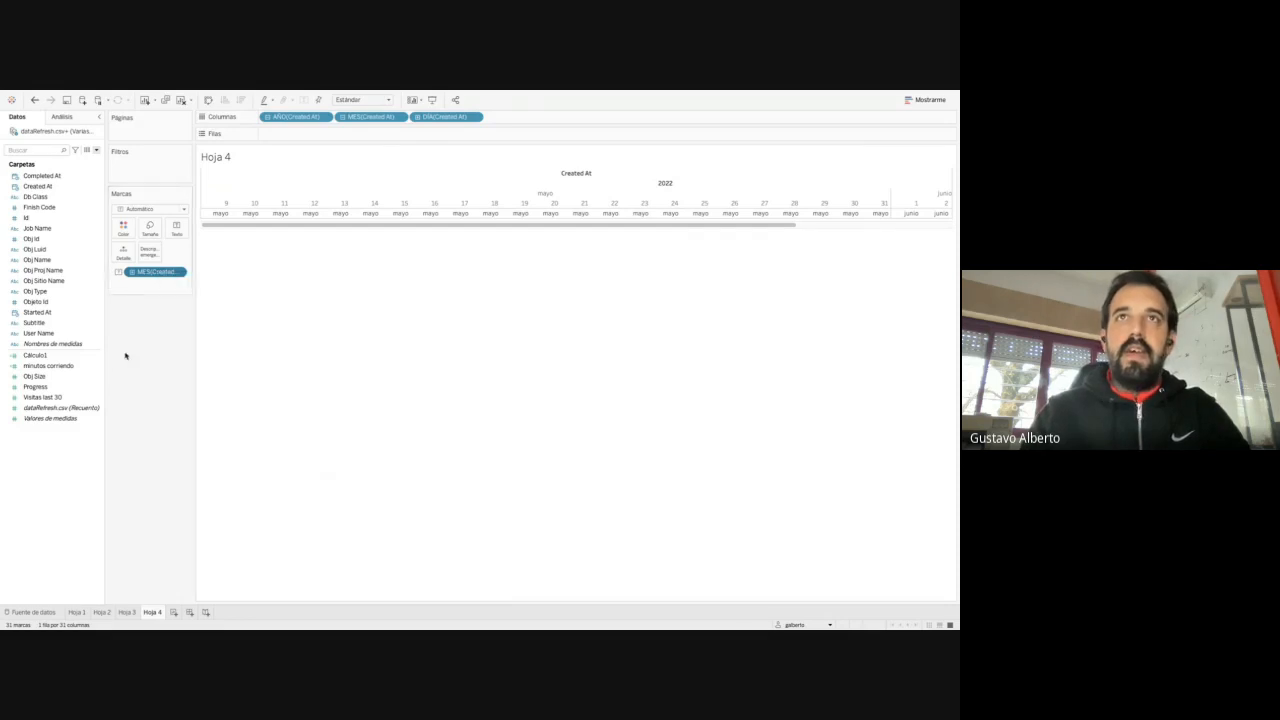
# Format the pane dates of the month text label as Numérico and select several of the marks
pyautogui.rightClick(154, 275)
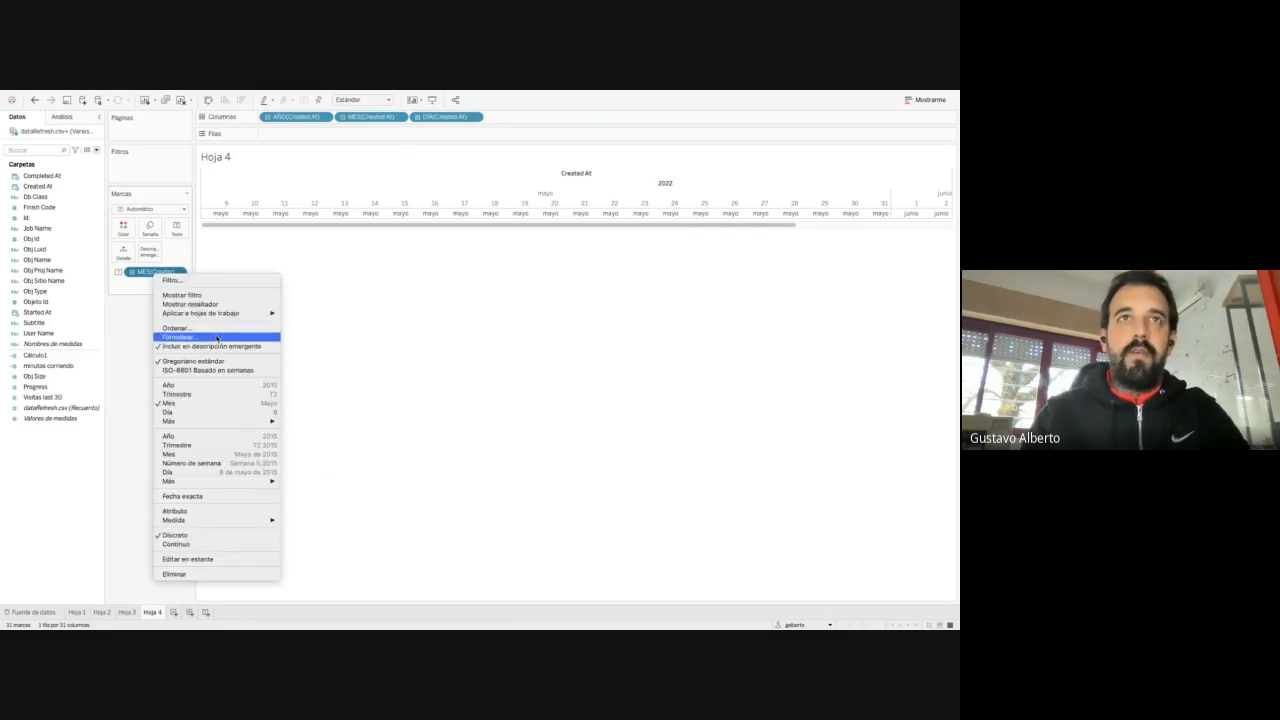
pyautogui.click(216, 338)
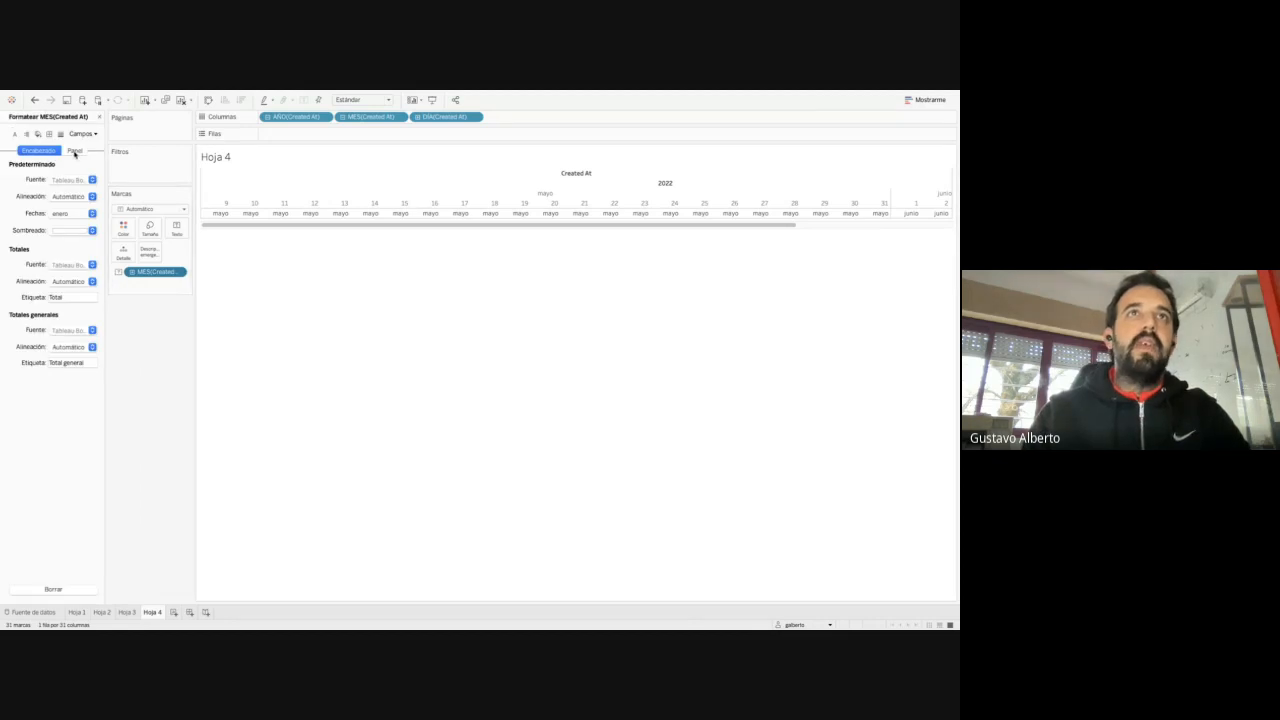
pyautogui.click(74, 151)
pyautogui.click(76, 213)
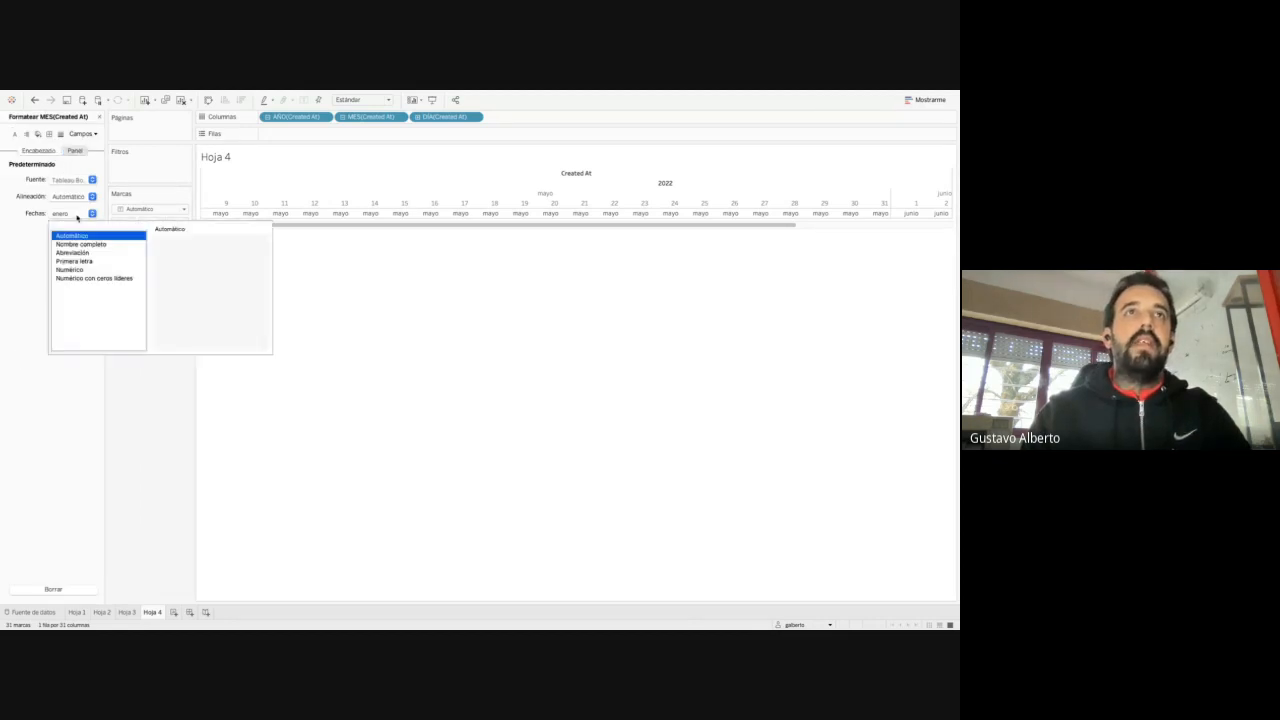
pyautogui.click(92, 270)
pyautogui.moveTo(508, 214); pyautogui.dragTo(667, 207)
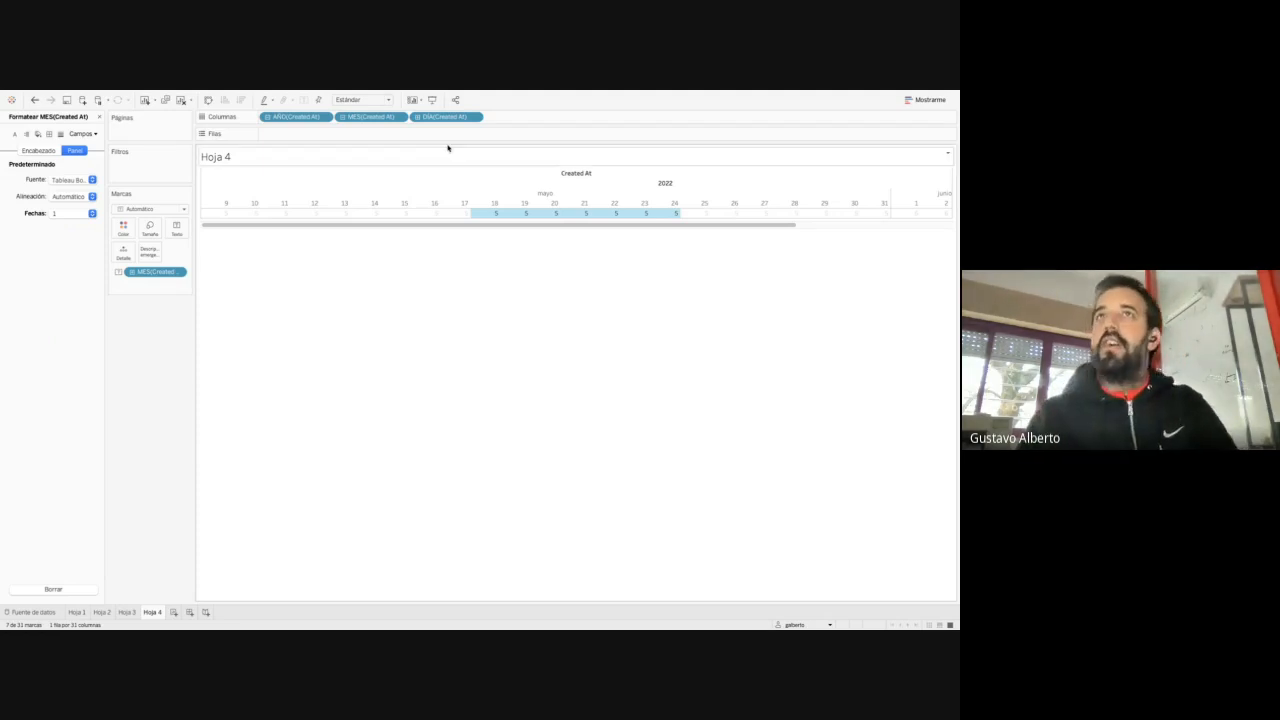
# Review the Campos calculados slide on non-aggregated and aggregated calculations, and return to Hoja 4 in Tableau
pyautogui.click(345, 397)
pyautogui.hotkey('ctrl', 'Left')
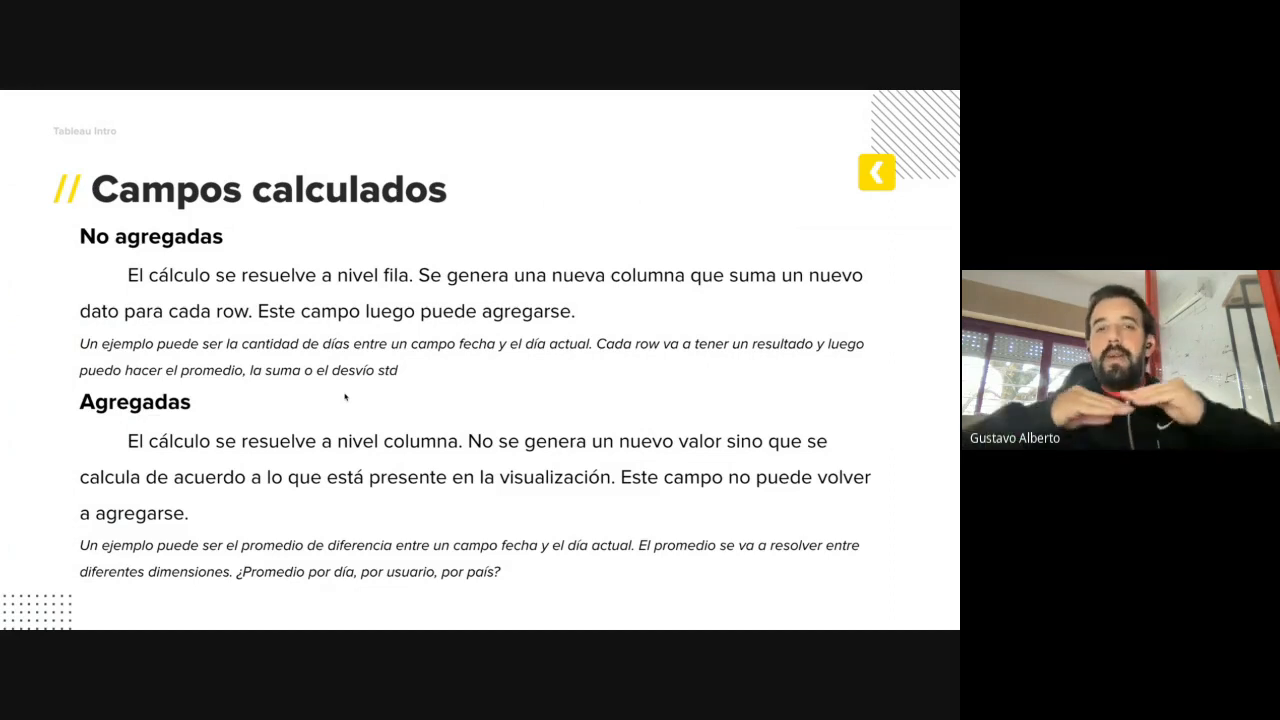
pyautogui.hotkey('ctrl', 'Right')
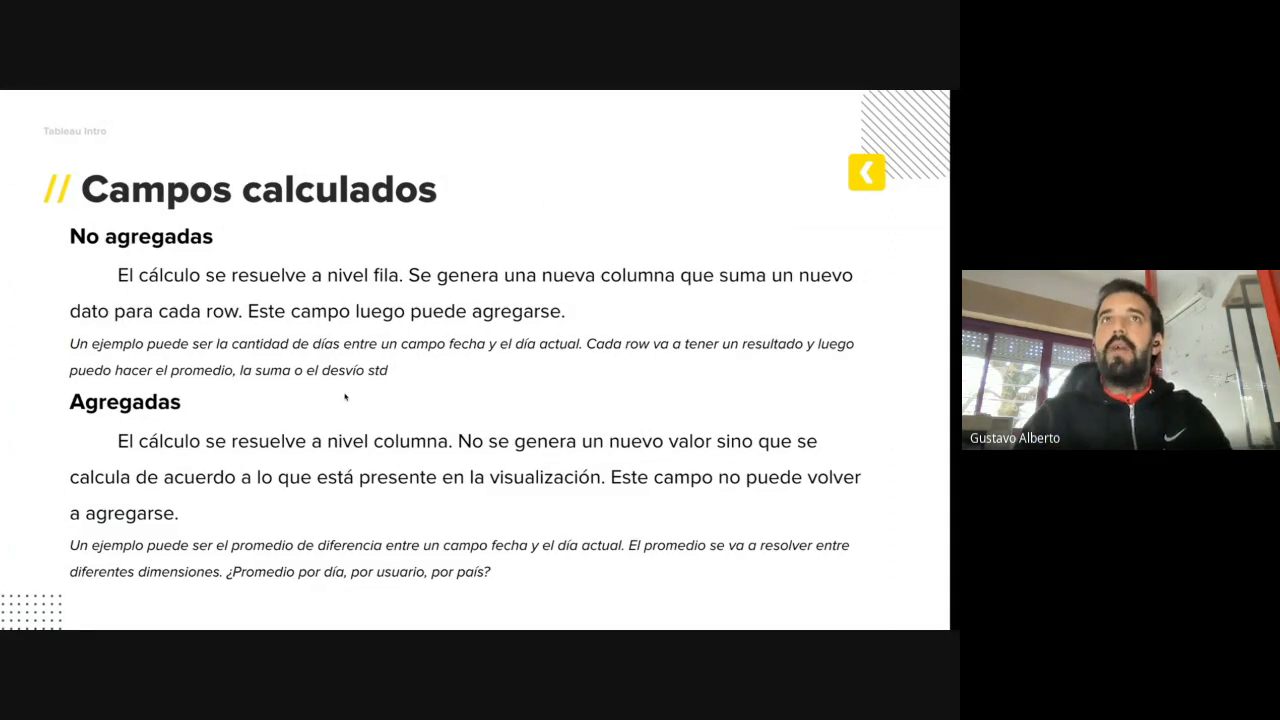
pyautogui.click(279, 212)
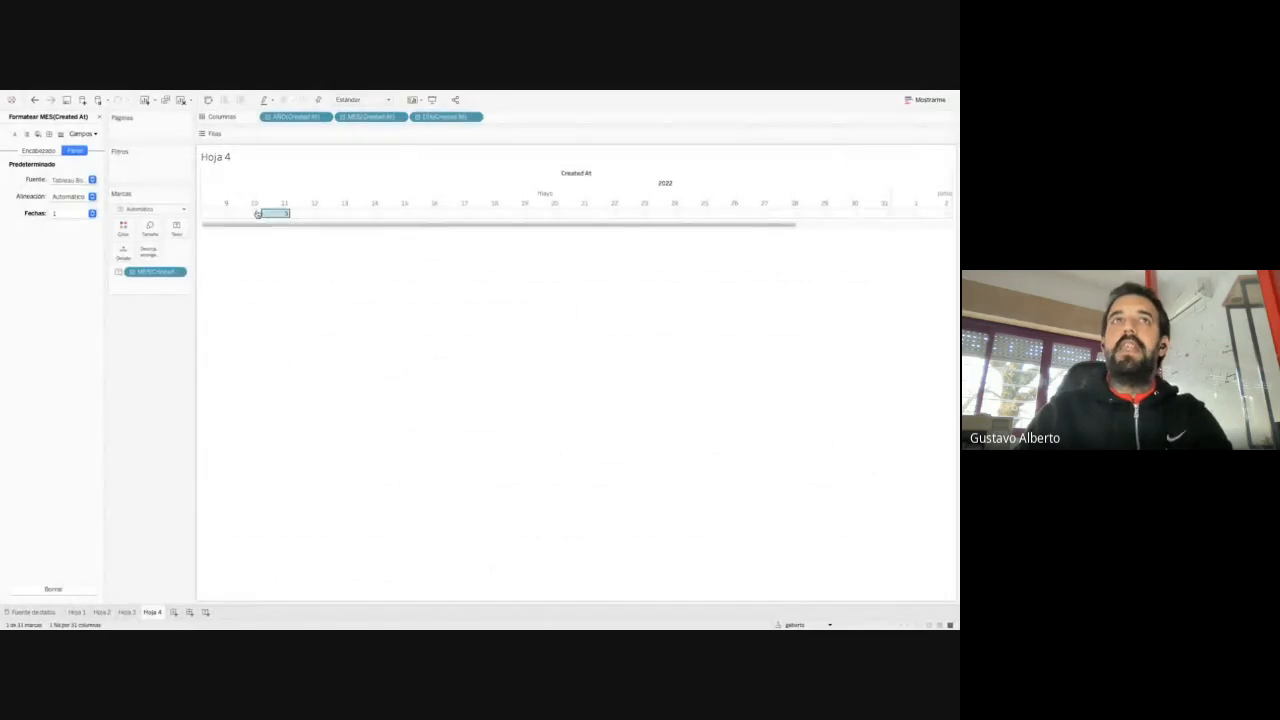
# Close the formatting options and inspect the date argument of the DATEPART formula for the year of Created At
pyautogui.click(99, 116)
pyautogui.doubleClick(286, 117)
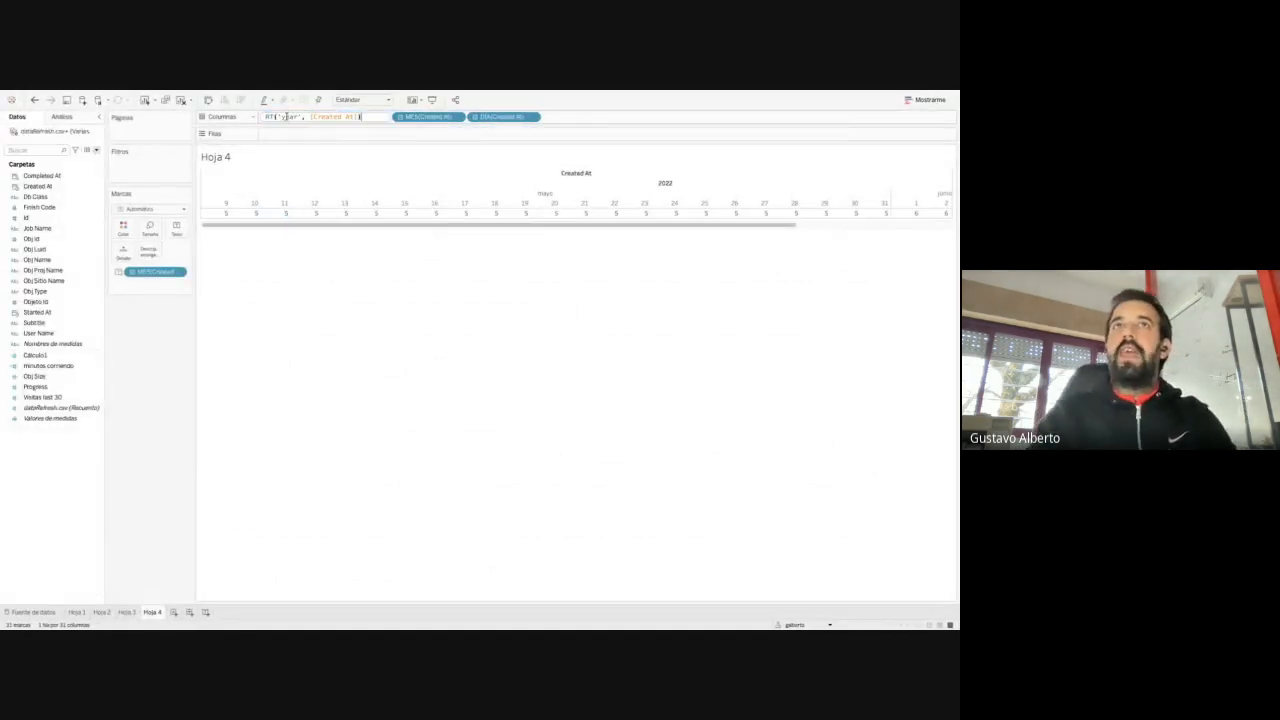
pyautogui.click(310, 116)
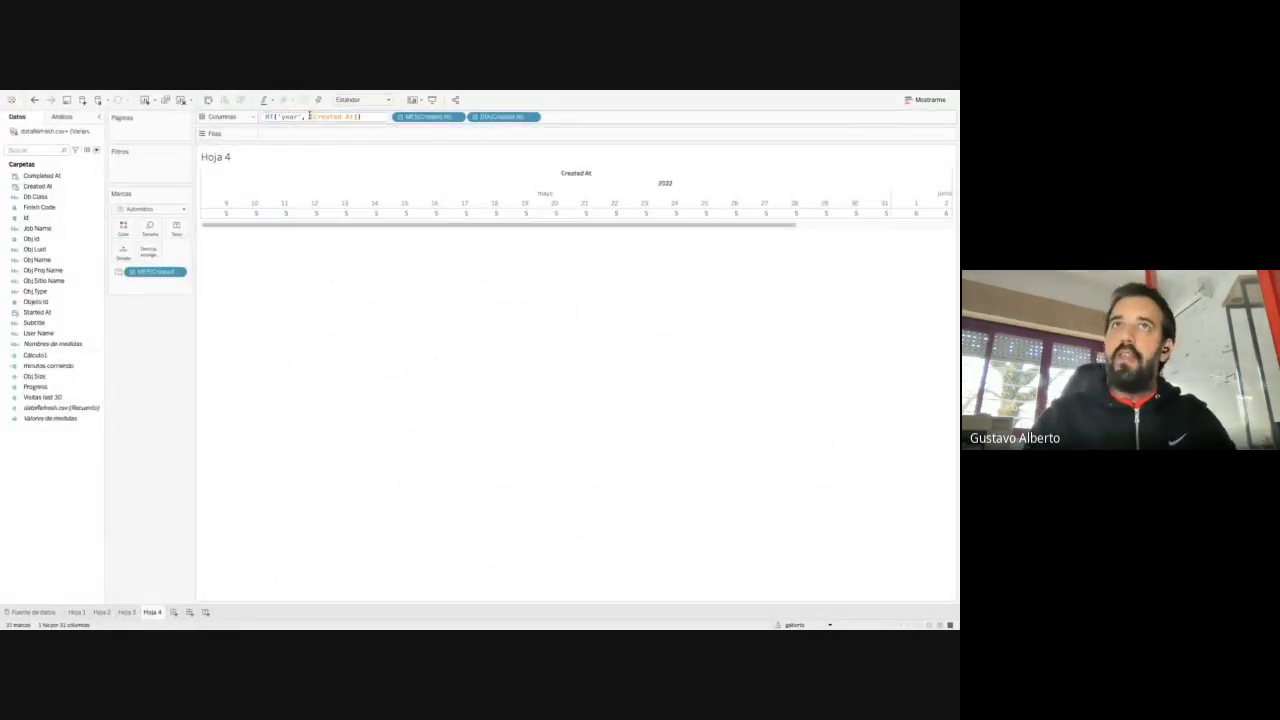
pyautogui.press('Home')
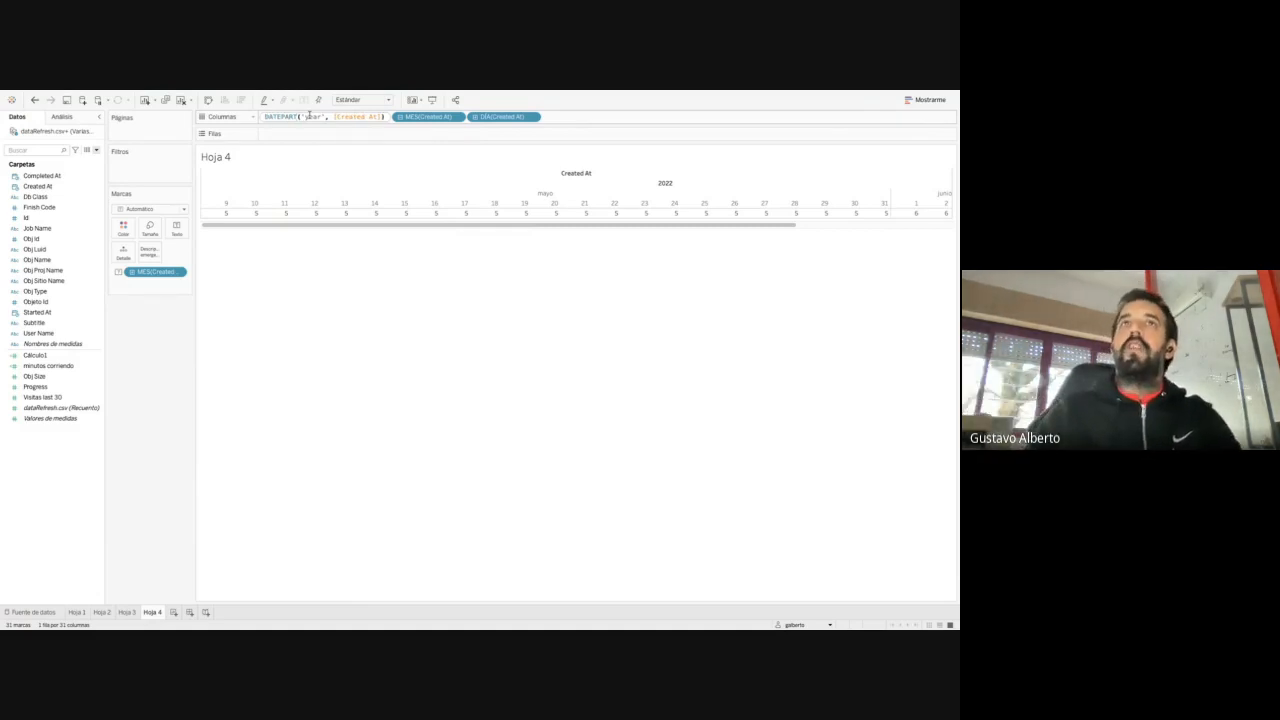
pyautogui.click(345, 117)
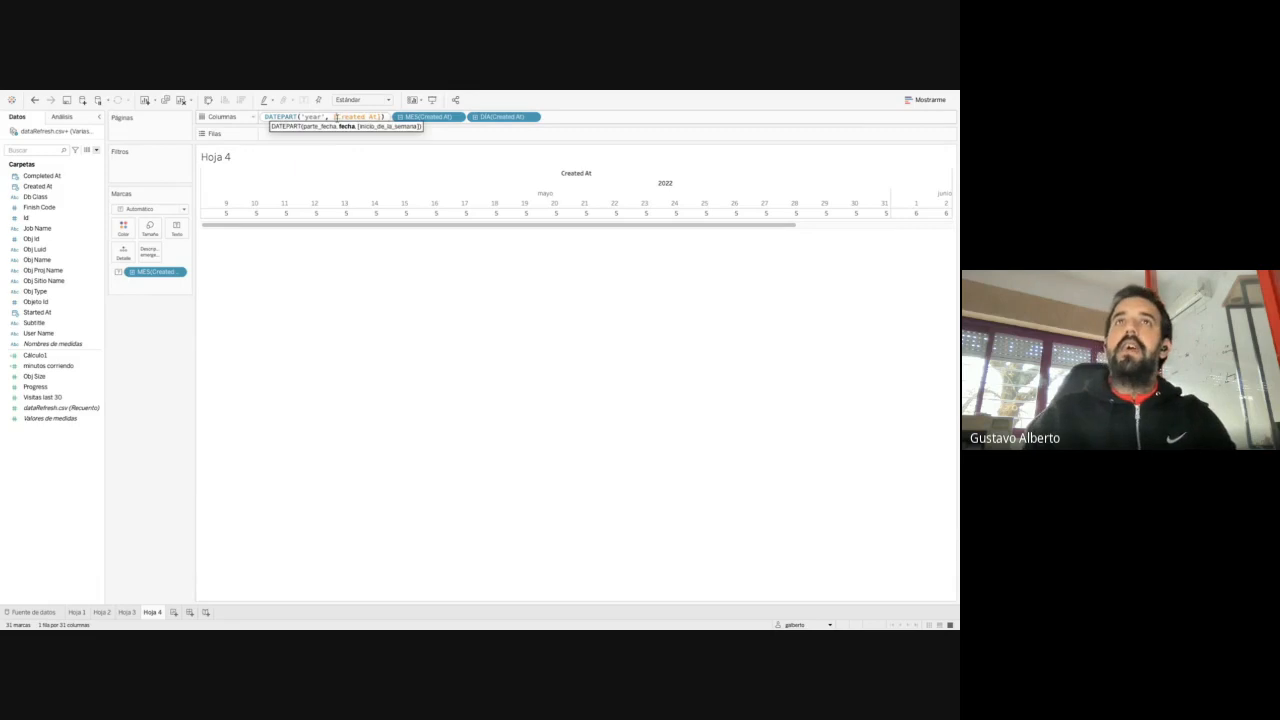
pyautogui.press('Return')
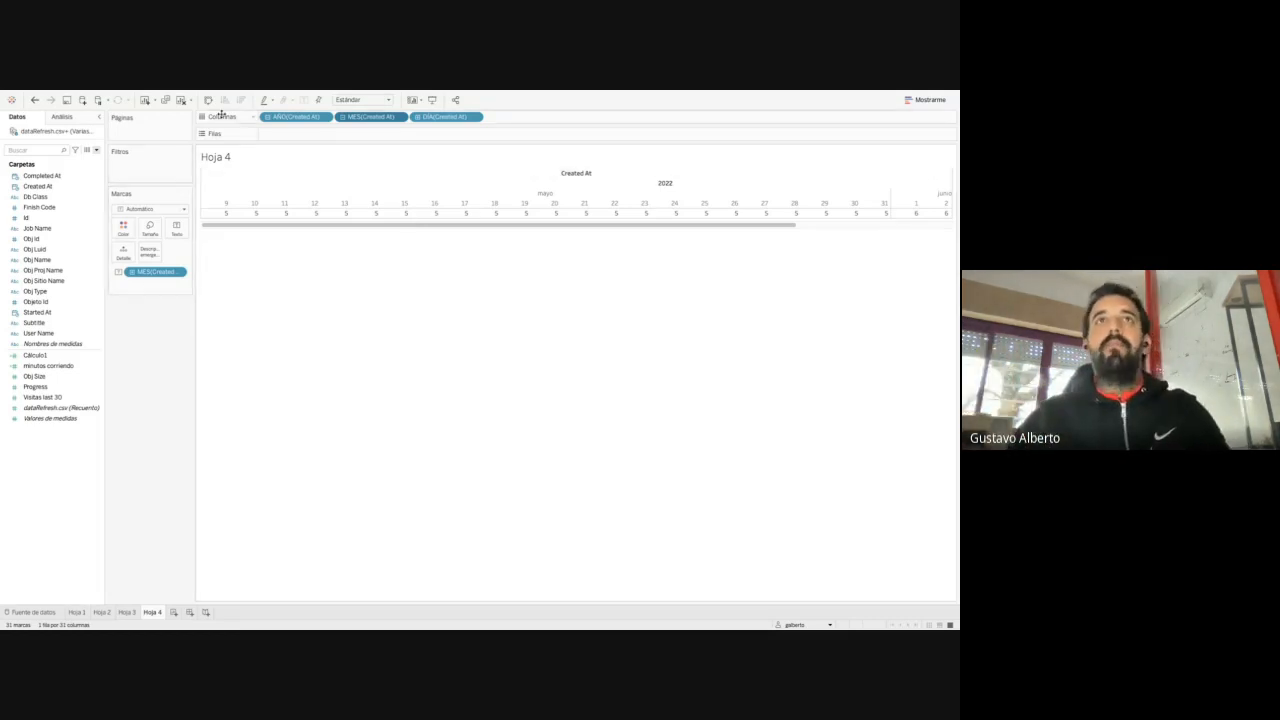
# Clear Hoja 4, put Created At on the rows as an exact date, and add Id ahead of it
pyautogui.click(181, 102)
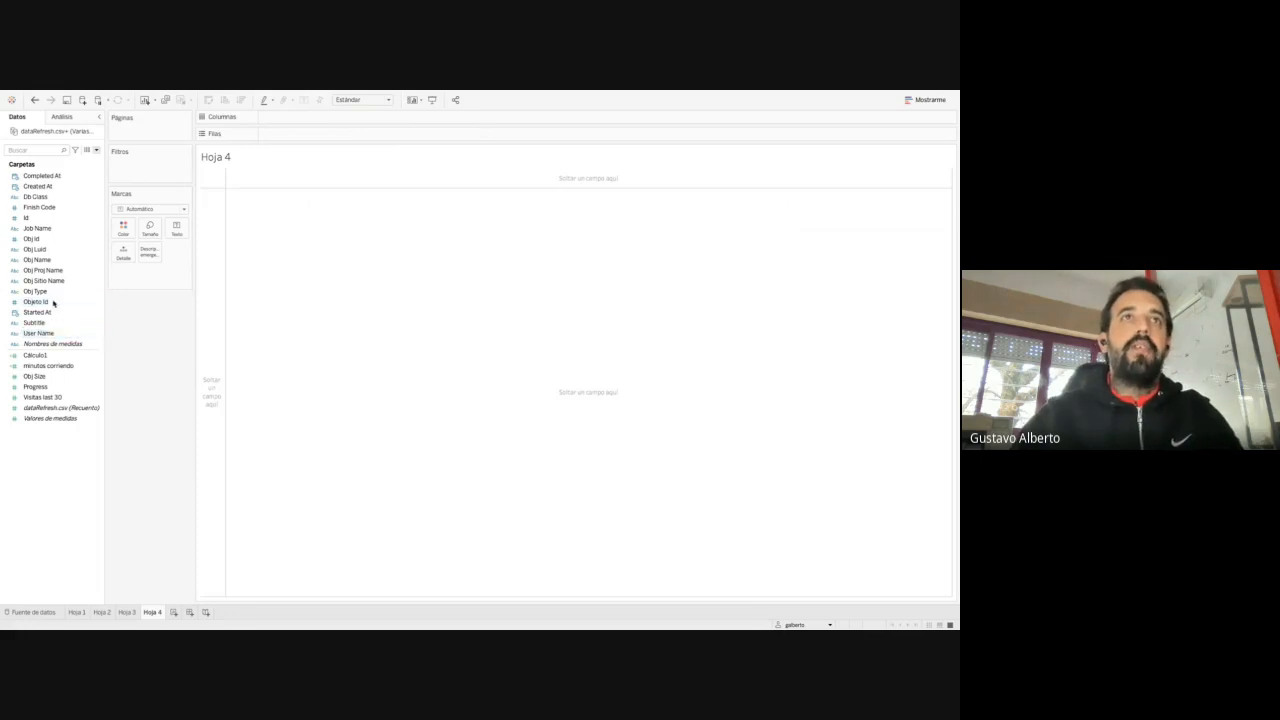
pyautogui.moveTo(46, 187); pyautogui.dragTo(205, 275)
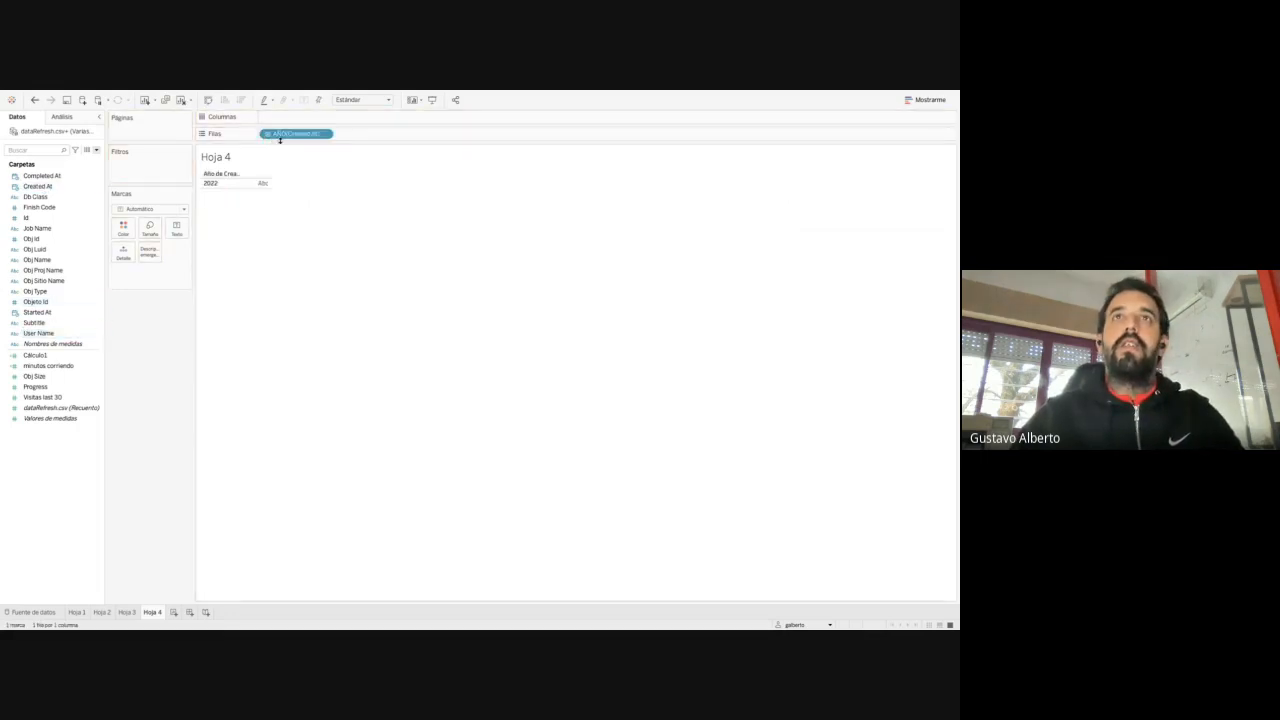
pyautogui.rightClick(292, 134)
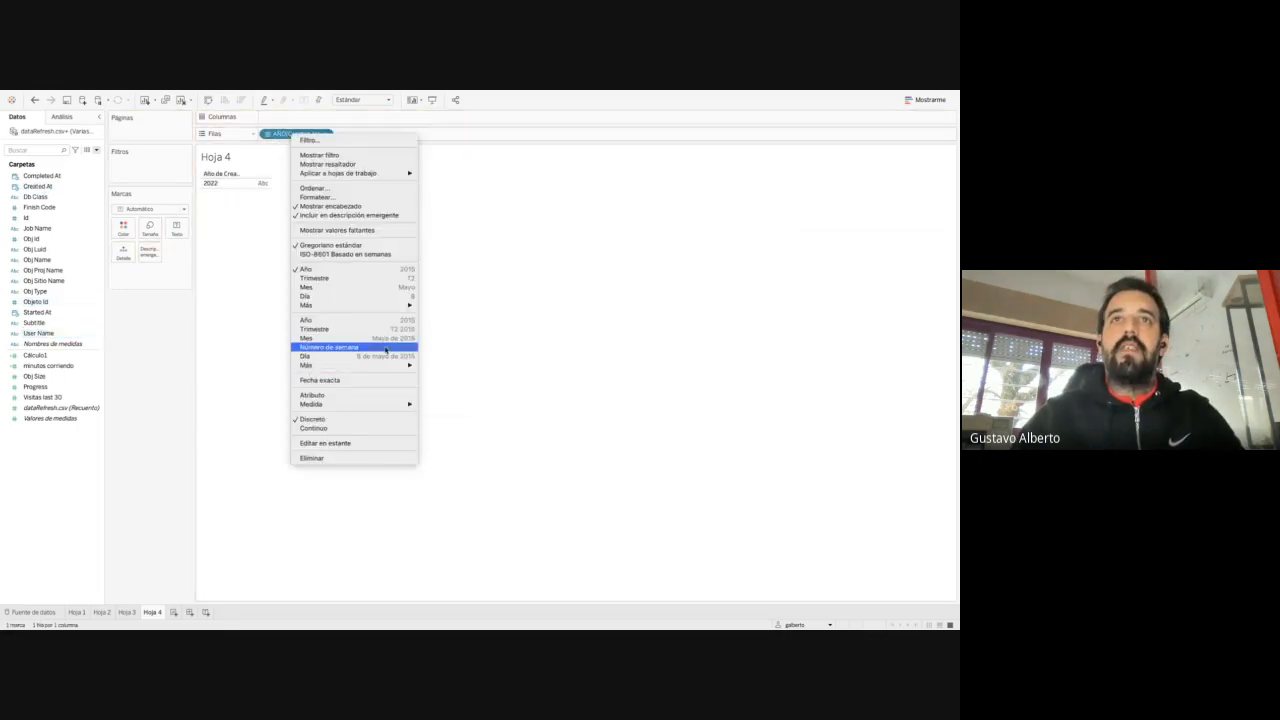
pyautogui.click(367, 380)
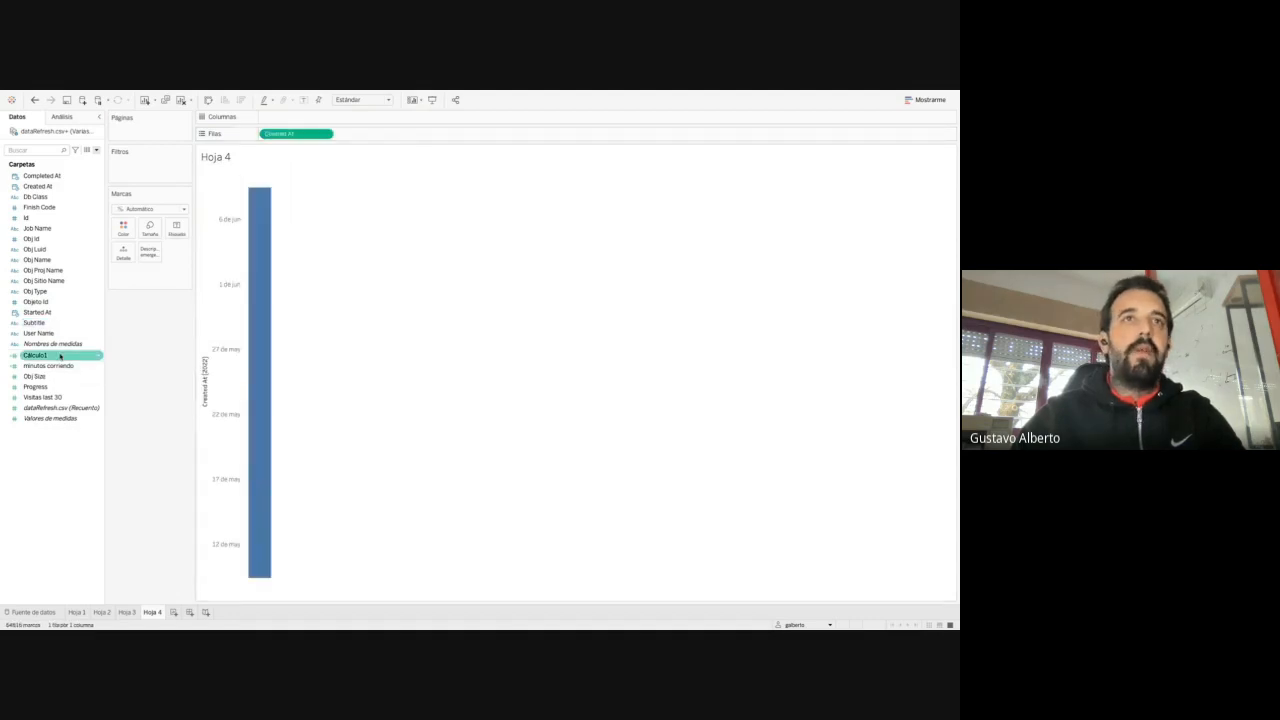
pyautogui.moveTo(46, 221); pyautogui.dragTo(266, 139)
pyautogui.click(450, 358)
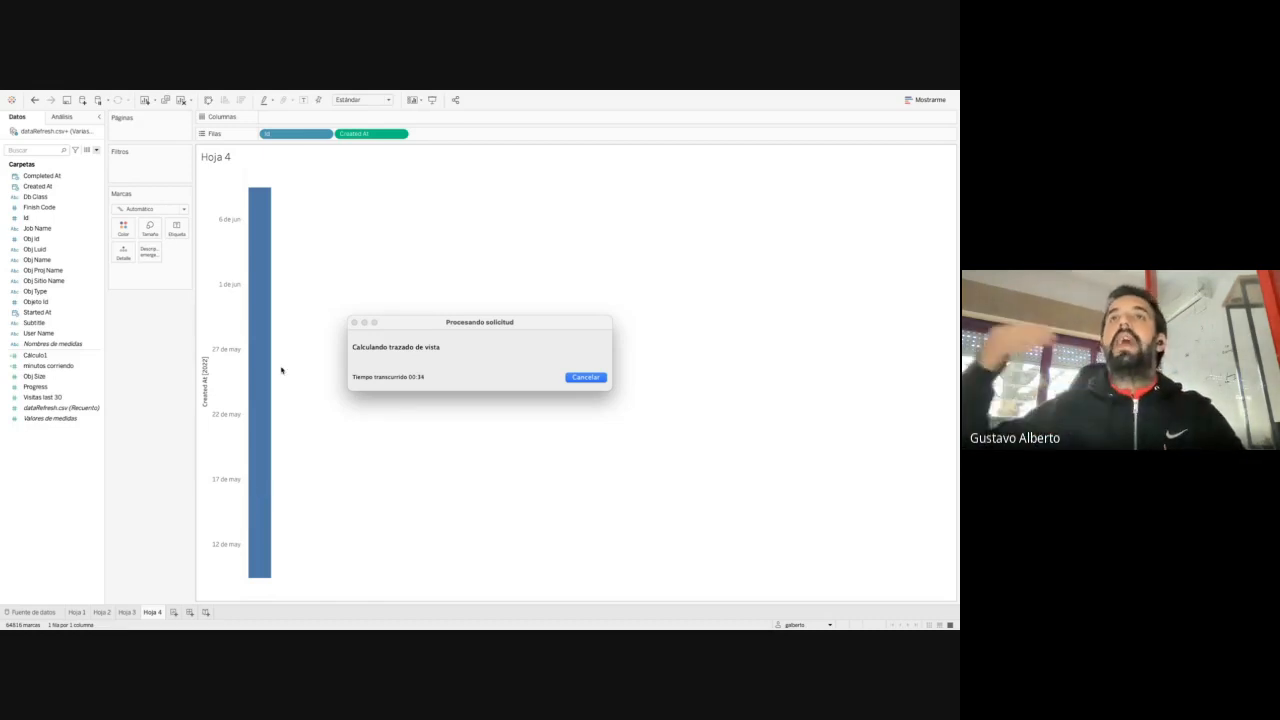
# Disconnect the GlobalProtect VPN and return to Tableau's processing dialog
pyautogui.moveTo(590, 93)
pyautogui.click(801, 95)
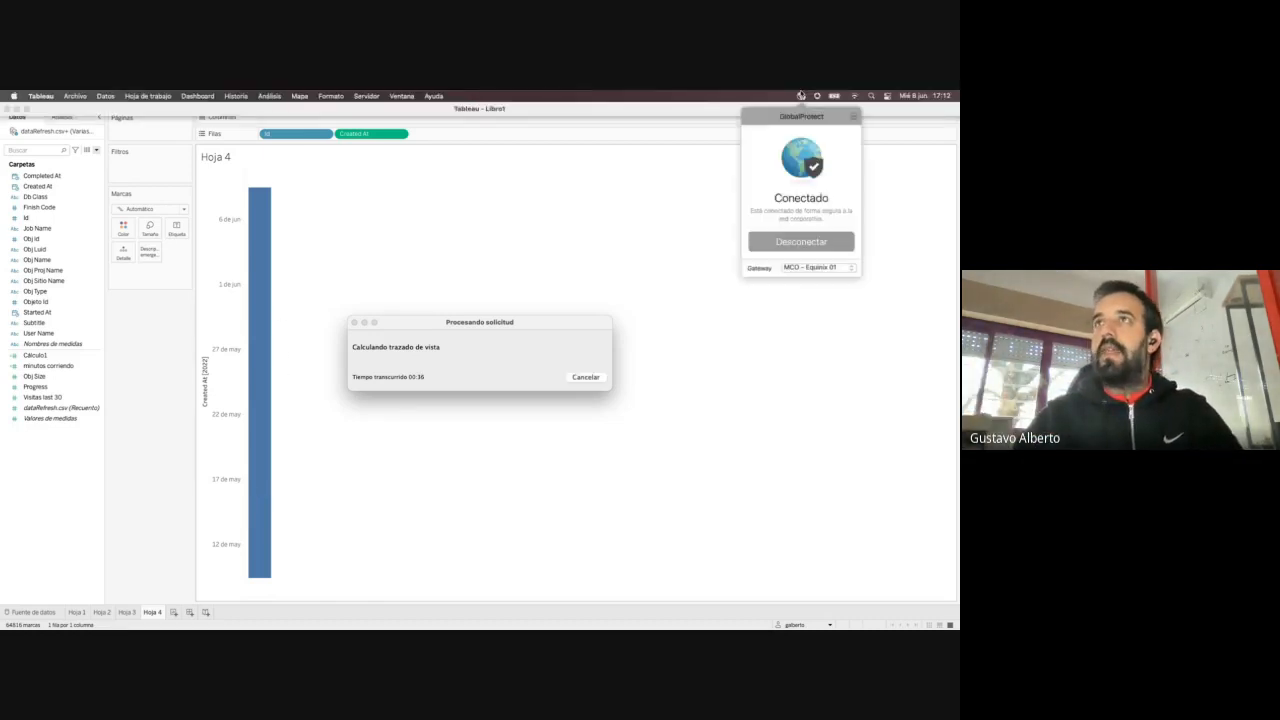
pyautogui.click(801, 240)
pyautogui.click(461, 338)
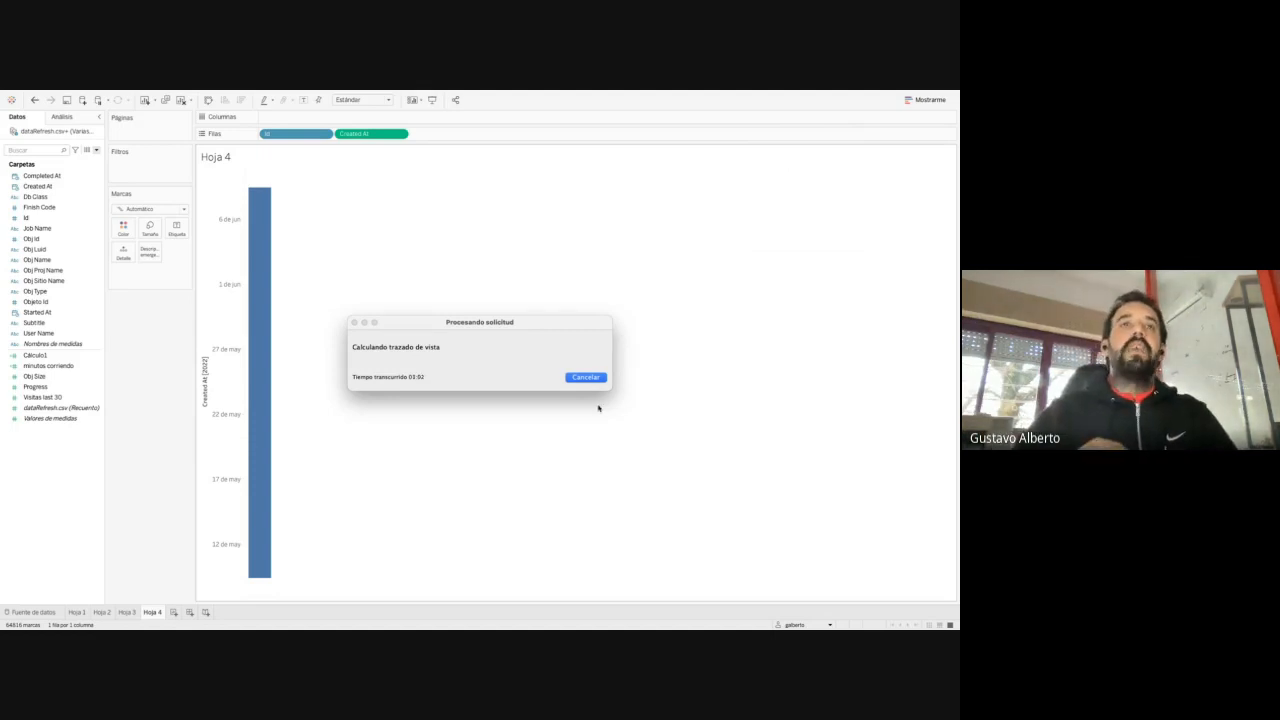
# Cancel the view layout request still processing for Hoja 4 and try to quit the stalled Tableau workbook
pyautogui.click(586, 377)
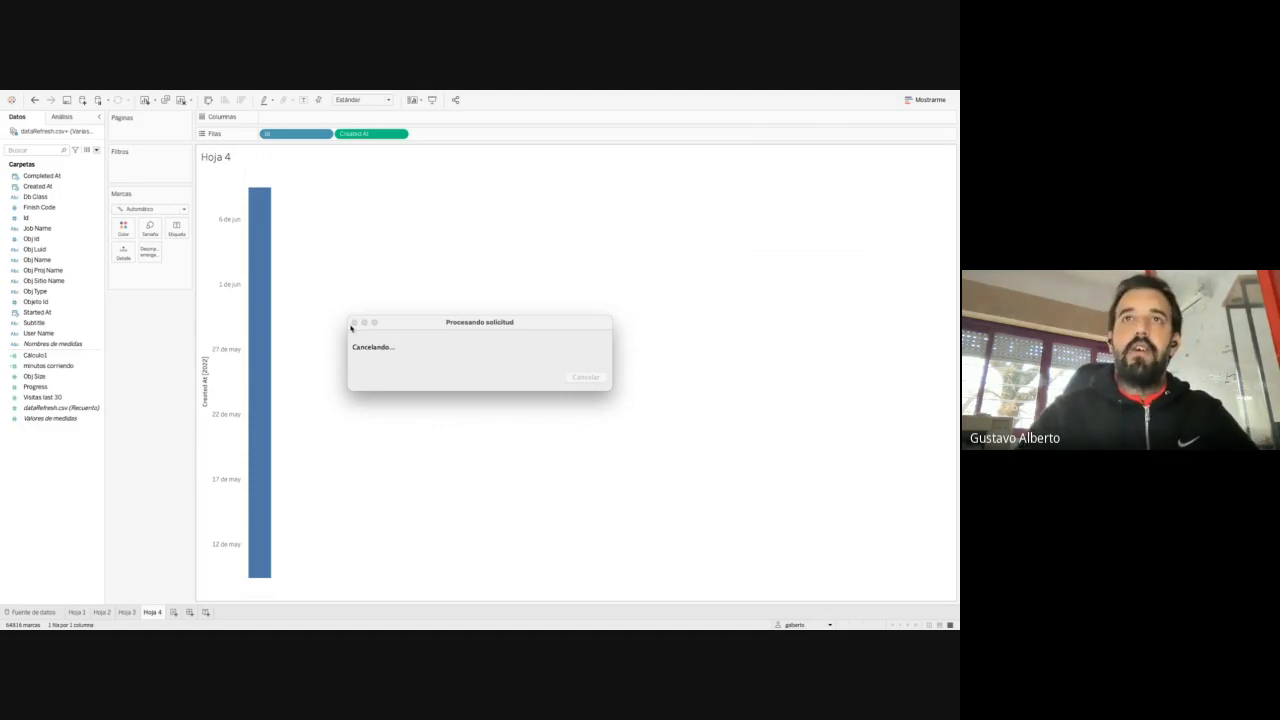
pyautogui.click(13, 96)
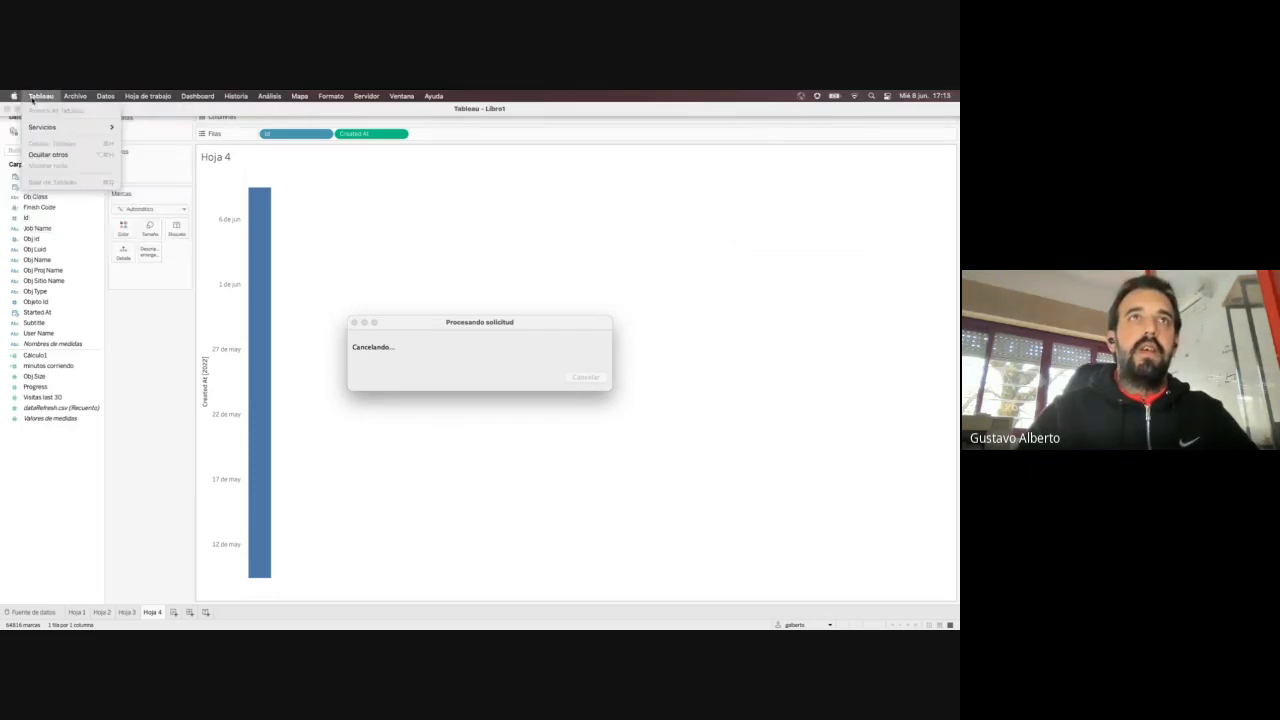
pyautogui.click(75, 172)
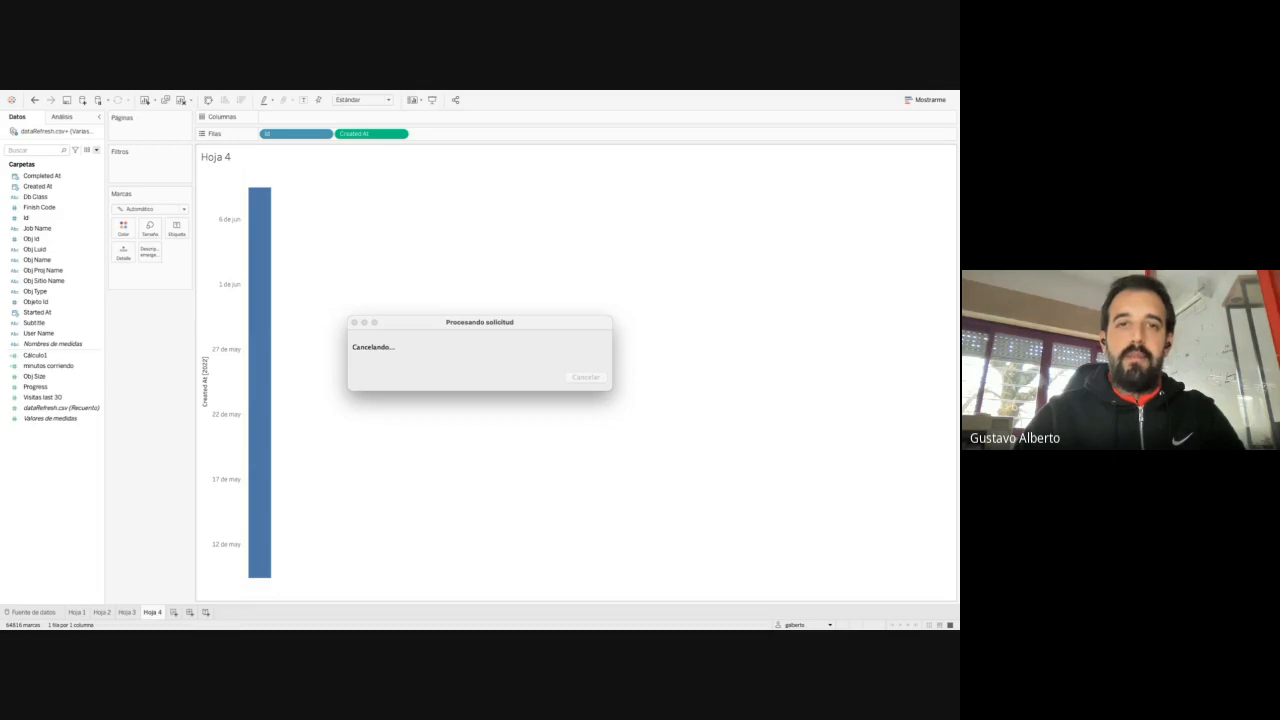
# Switch to the split-screen workspace with Tableau's Hoja 6 beside the Campos calculados slide, and widen the Tableau side
pyautogui.hotkey('ctrl', 'Left')
pyautogui.hotkey('ctrl', 'Left')
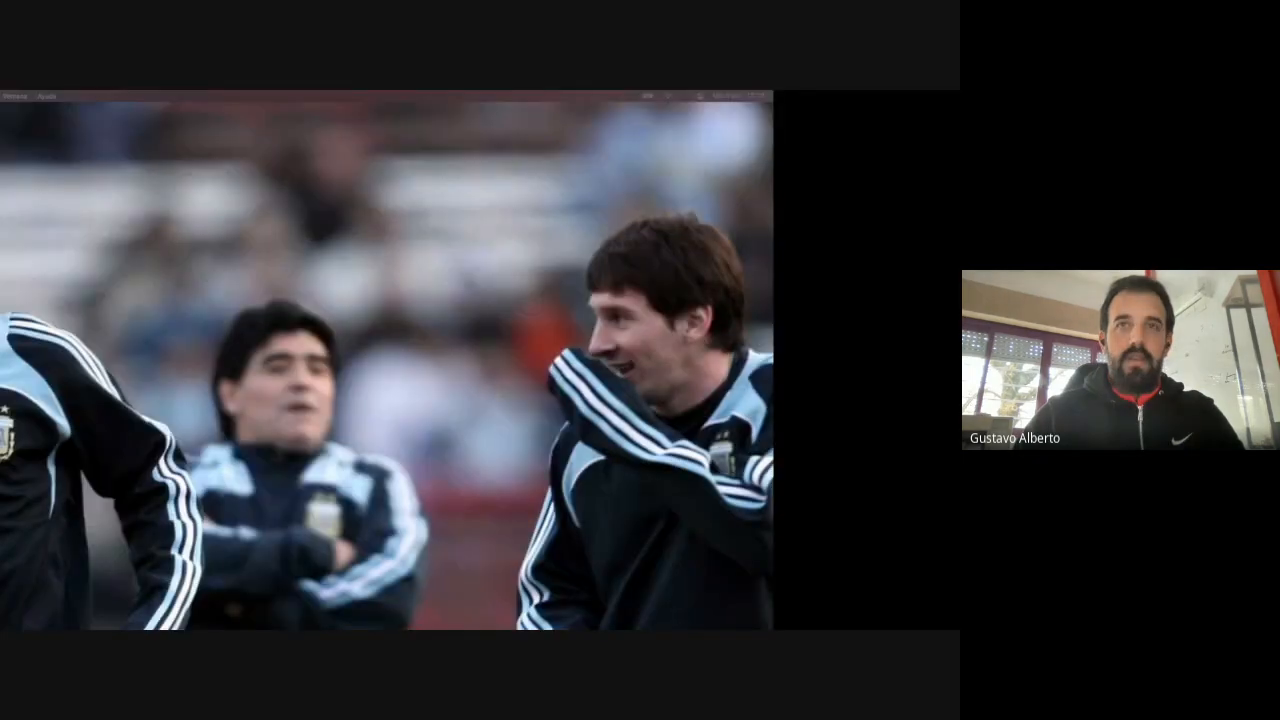
pyautogui.hotkey('ctrl', 'Right')
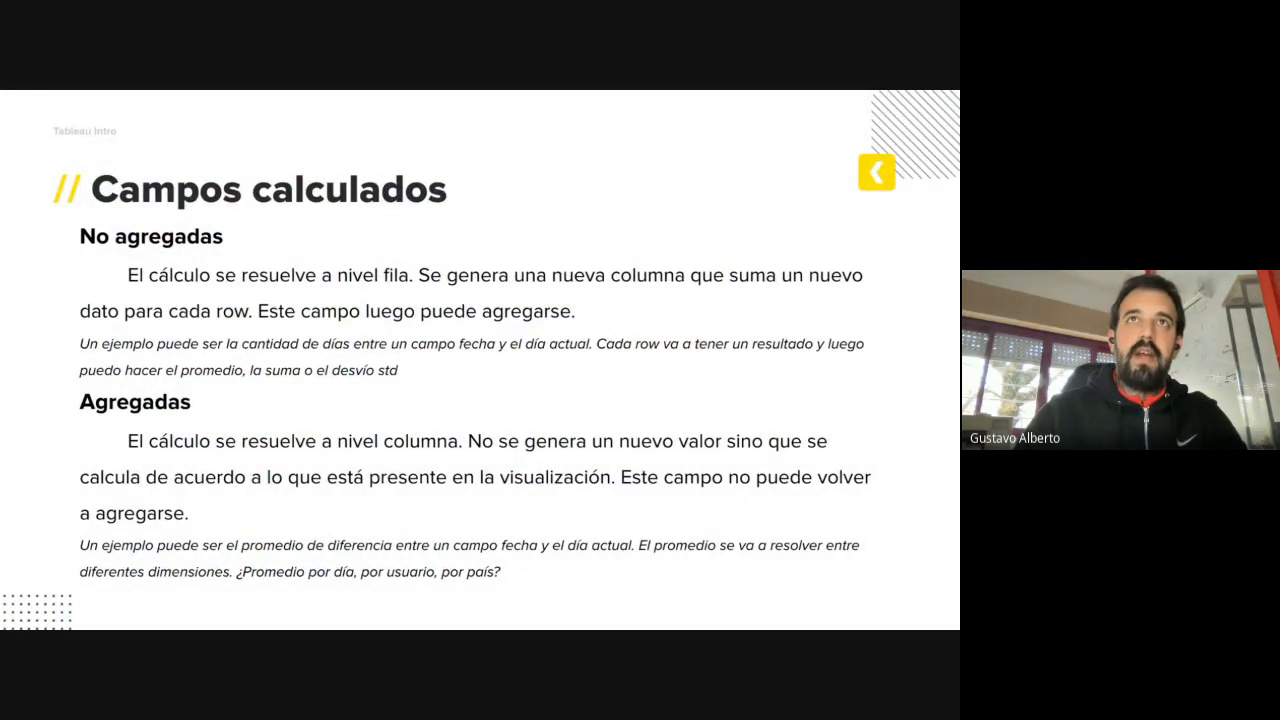
pyautogui.hotkey('ctrl', 'Left')
pyautogui.hotkey('ctrl', 'Right')
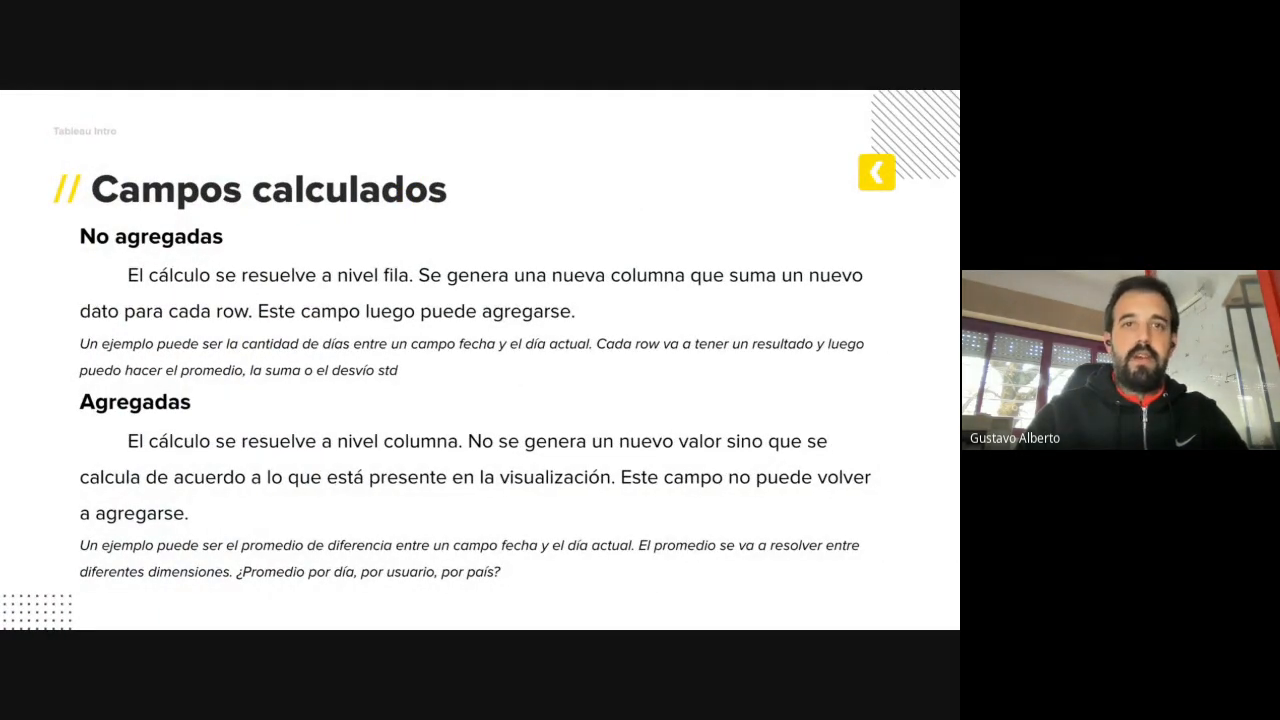
pyautogui.hotkey('ctrl', 'Up')
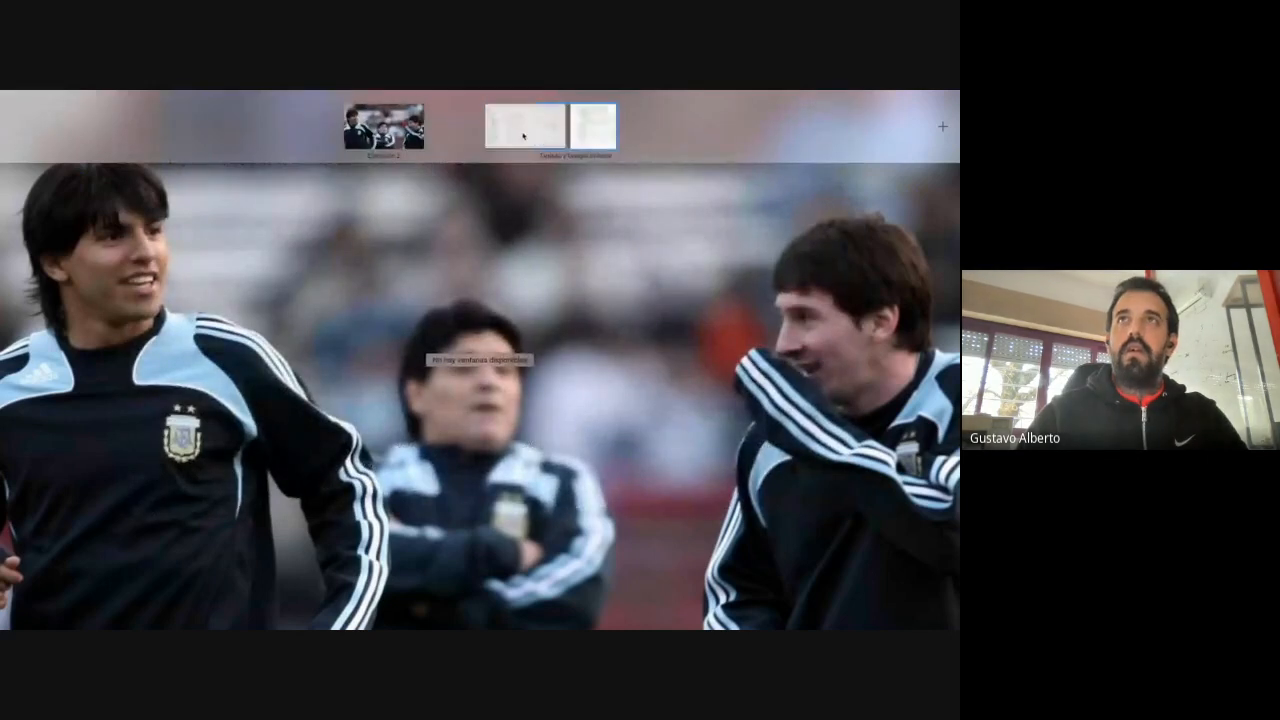
pyautogui.click(512, 134)
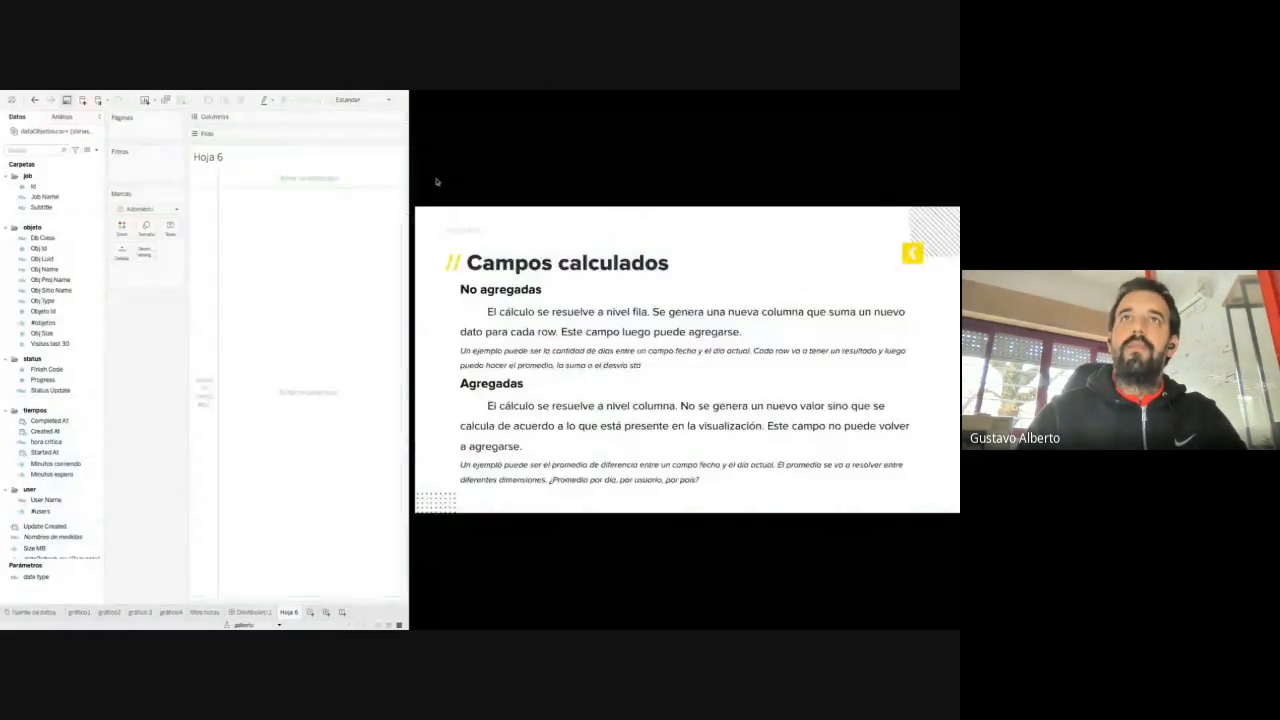
pyautogui.hotkey('ctrl', 'Up')
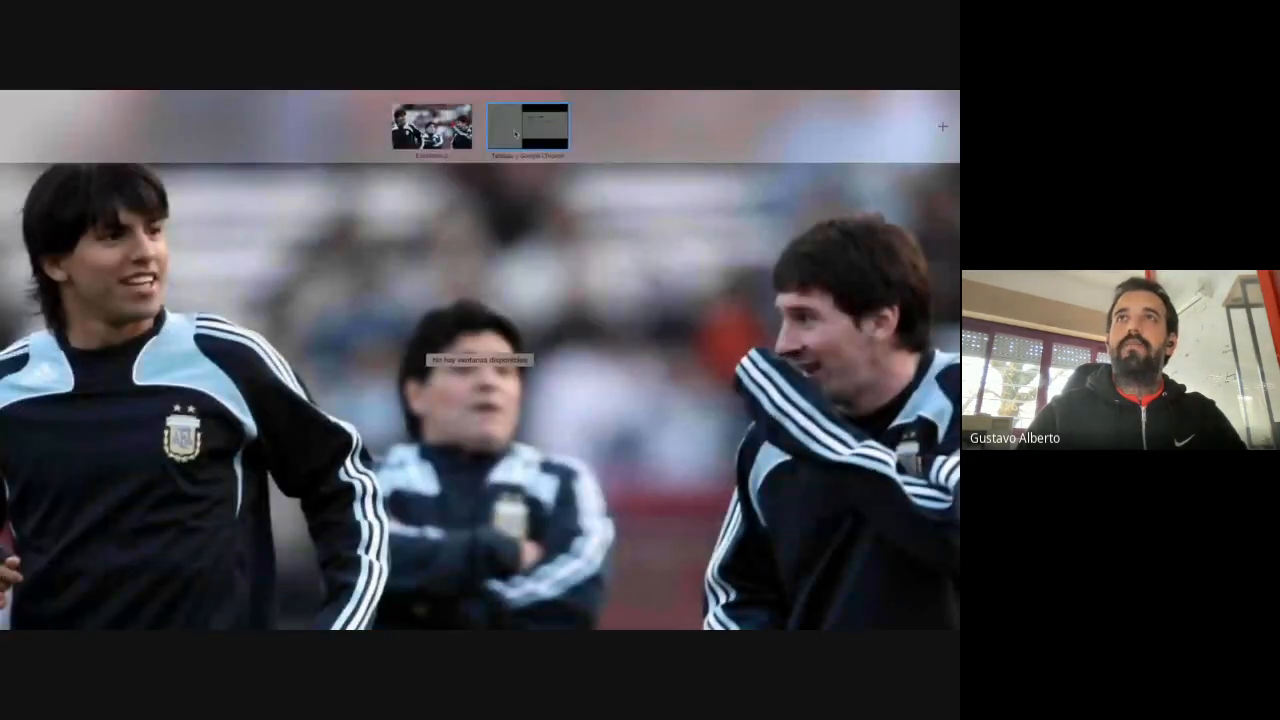
pyautogui.click(515, 133)
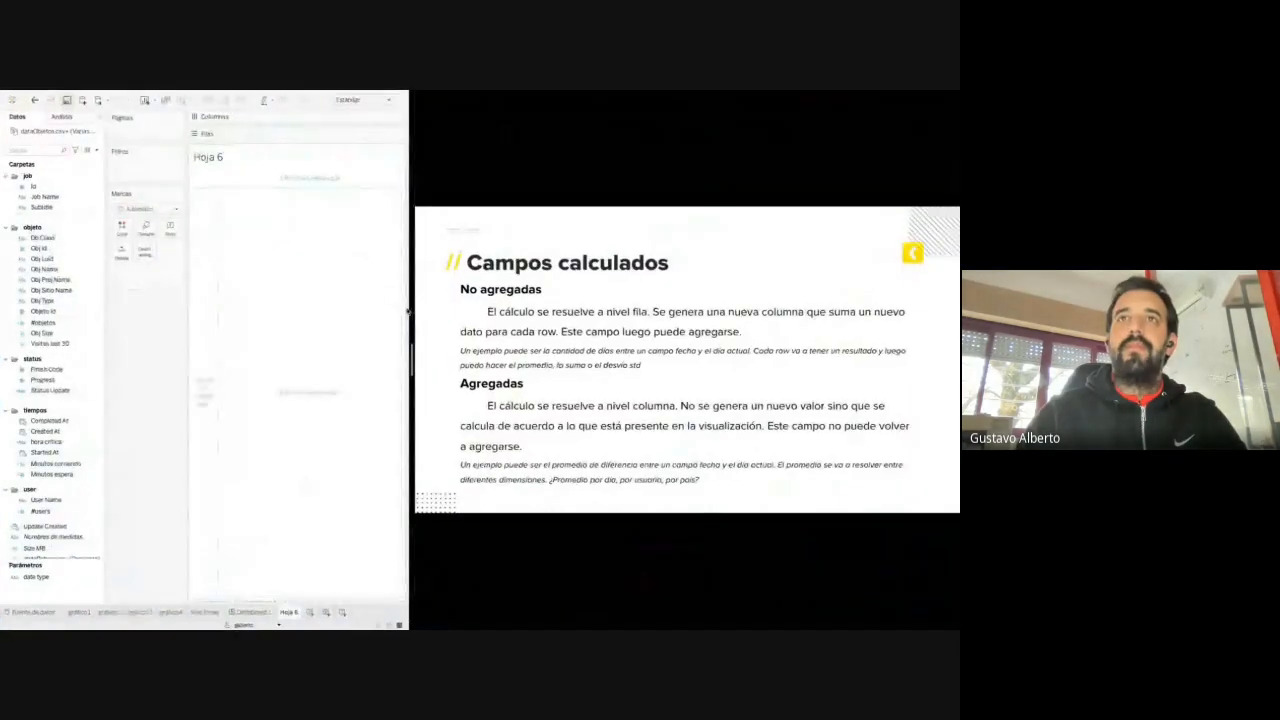
pyautogui.moveTo(408, 312); pyautogui.dragTo(855, 263)
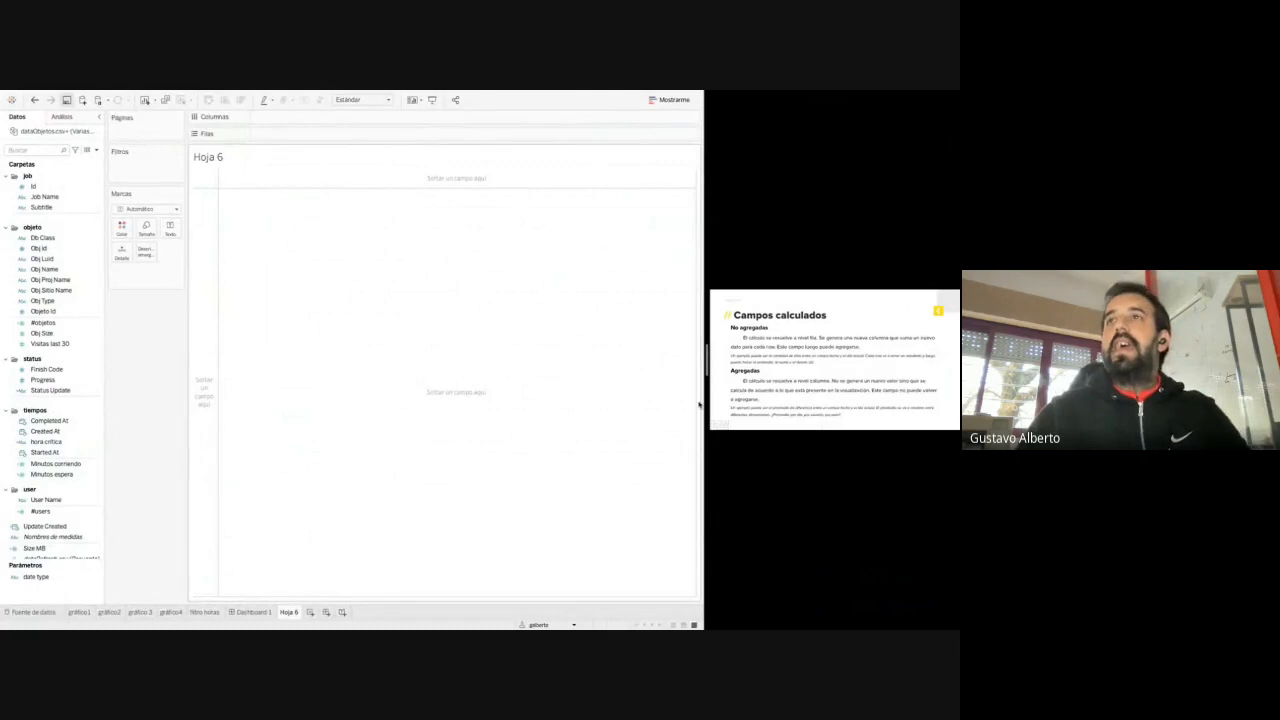
# Inspect the DATEDIFF formula of the Minutos corriendo calculated field and close it unchanged
pyautogui.scroll(-1, 59, 446)
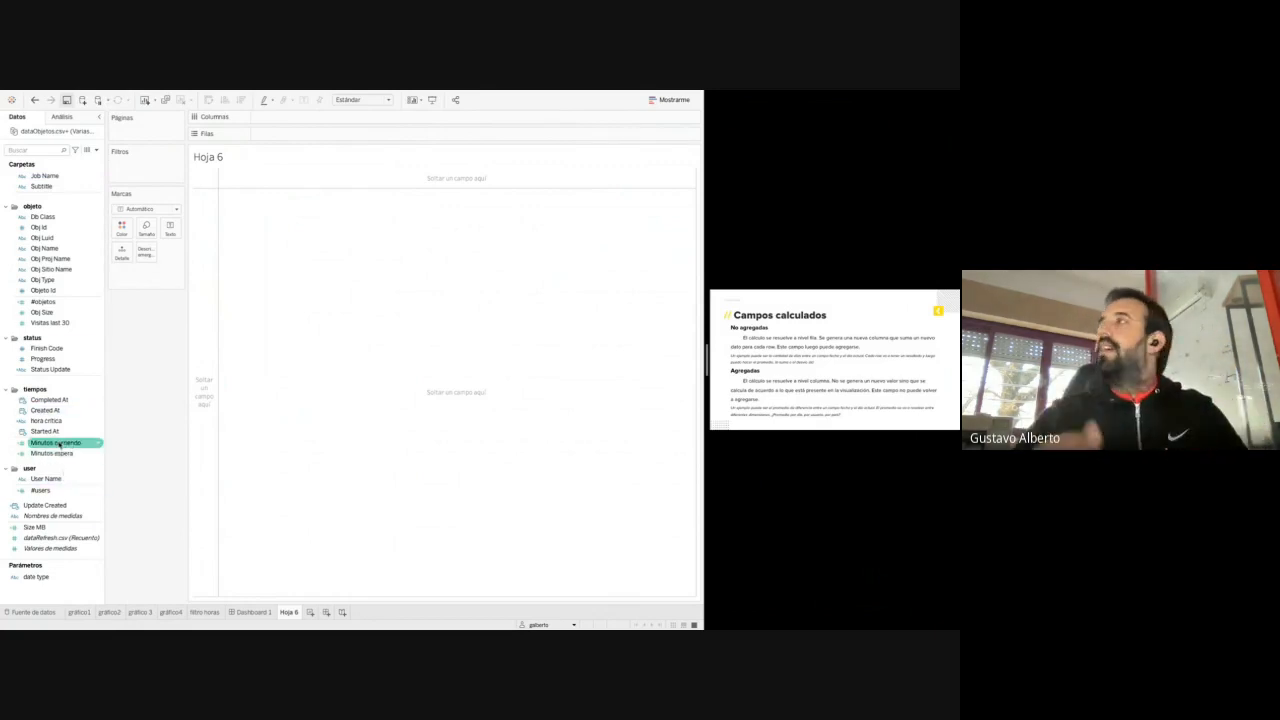
pyautogui.moveTo(60, 443); pyautogui.dragTo(148, 468)
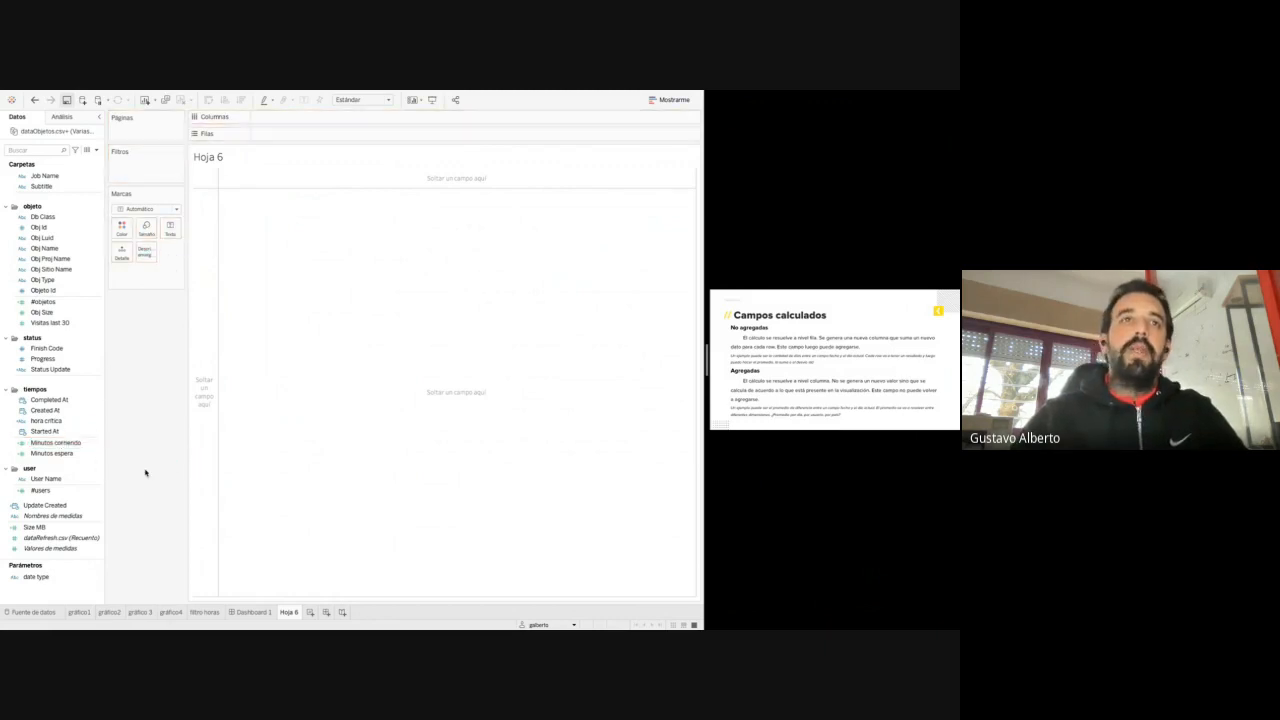
pyautogui.rightClick(62, 443)
pyautogui.click(85, 296)
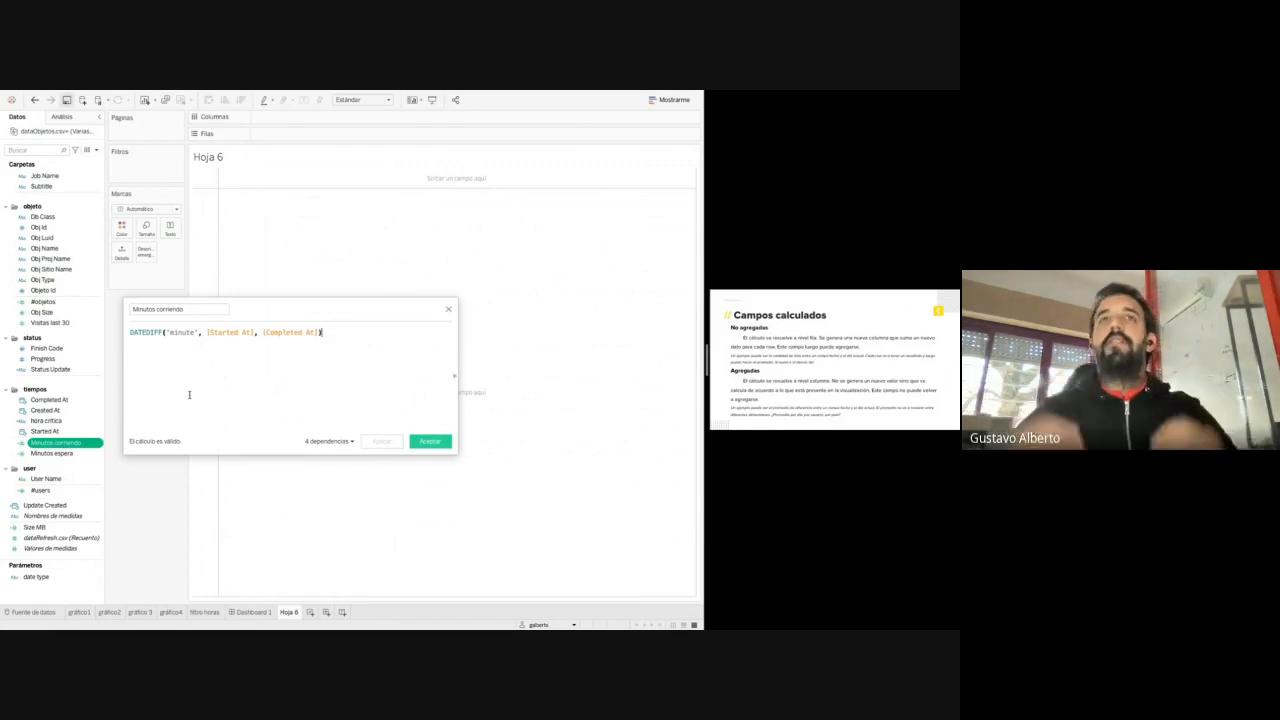
pyautogui.click(449, 309)
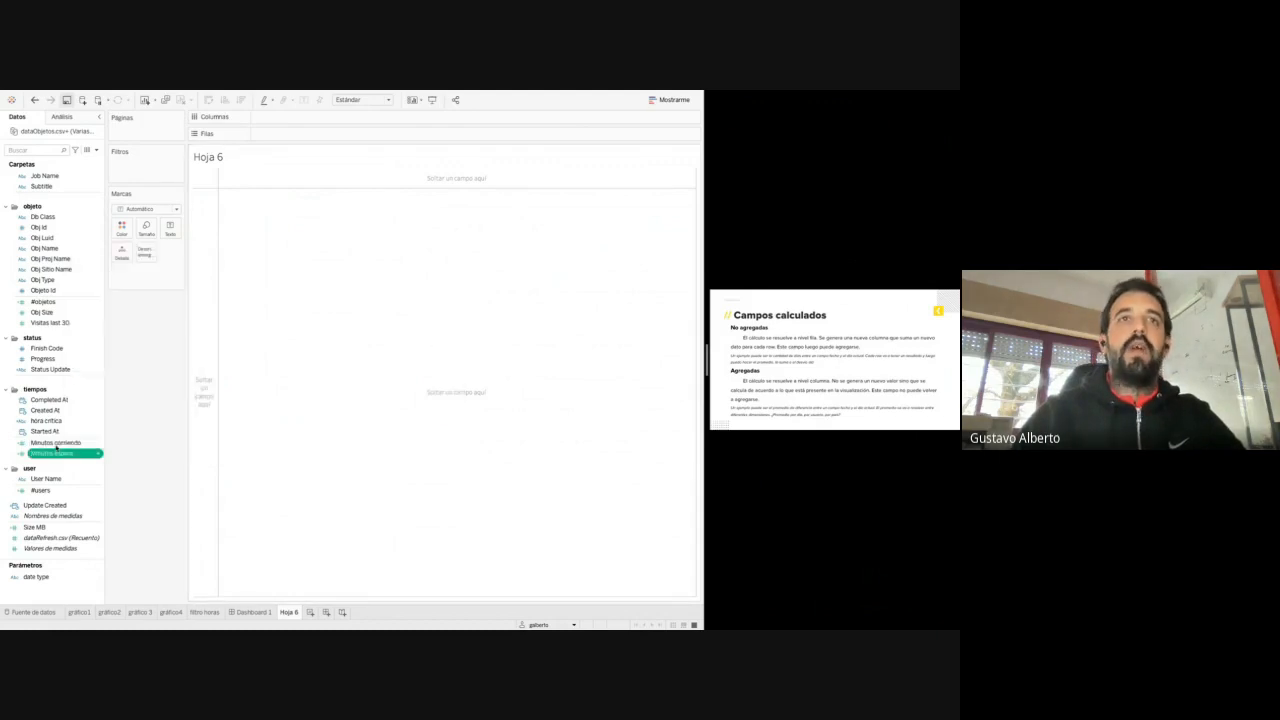
# Create a calculated field named sum minutos corriendo from Minutos corriendo, with the formula sum([Minutos corriendo])
pyautogui.rightClick(56, 444)
pyautogui.moveTo(110, 337)
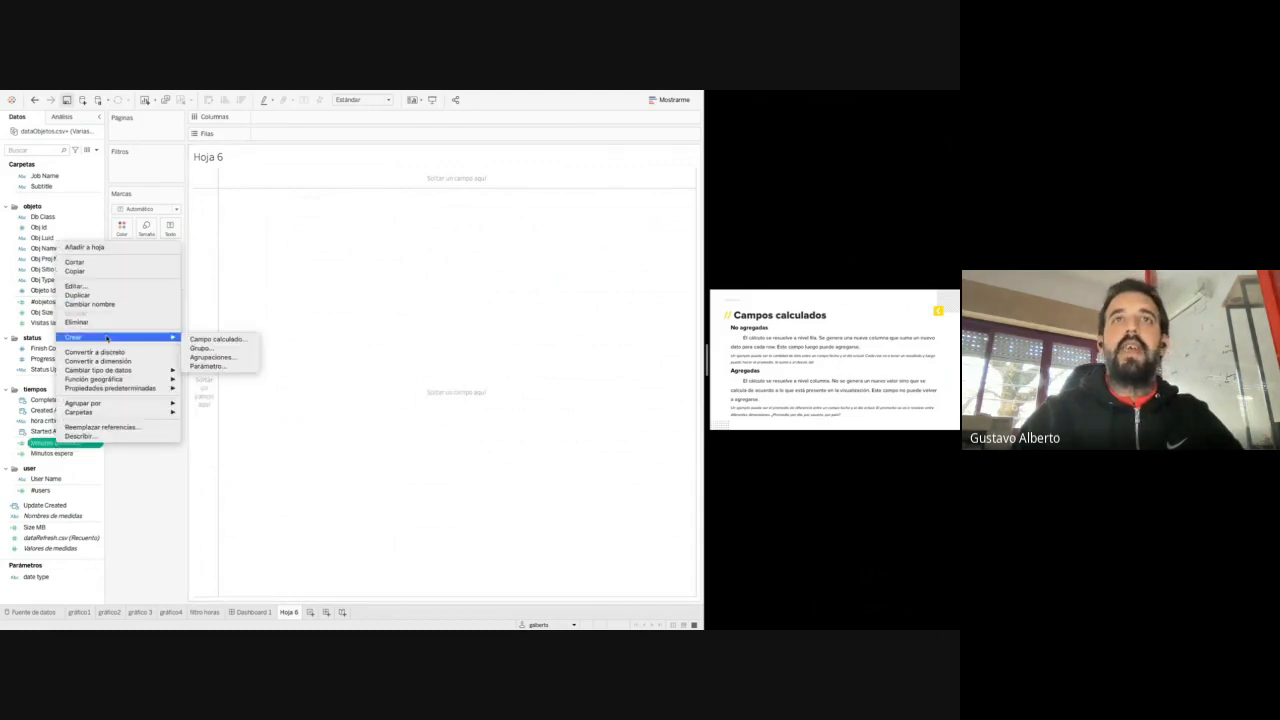
pyautogui.click(210, 338)
pyautogui.click(316, 327)
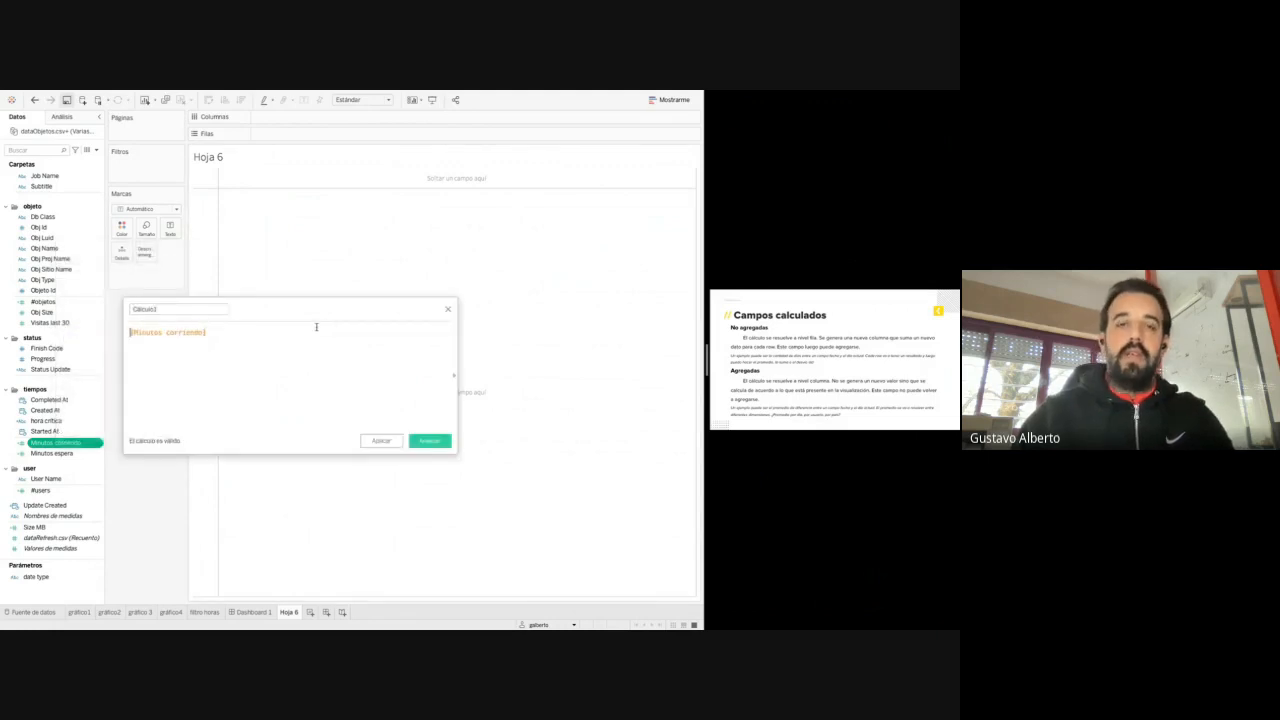
pyautogui.write('sum(')
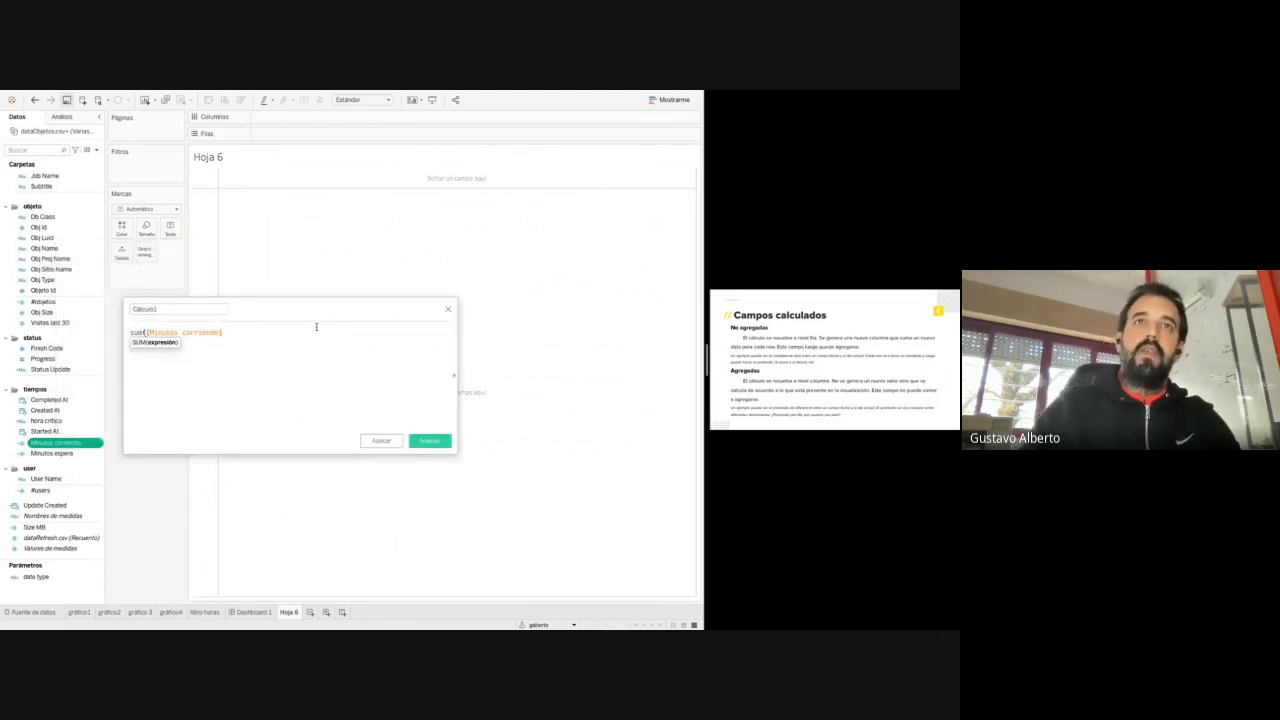
pyautogui.write(')')
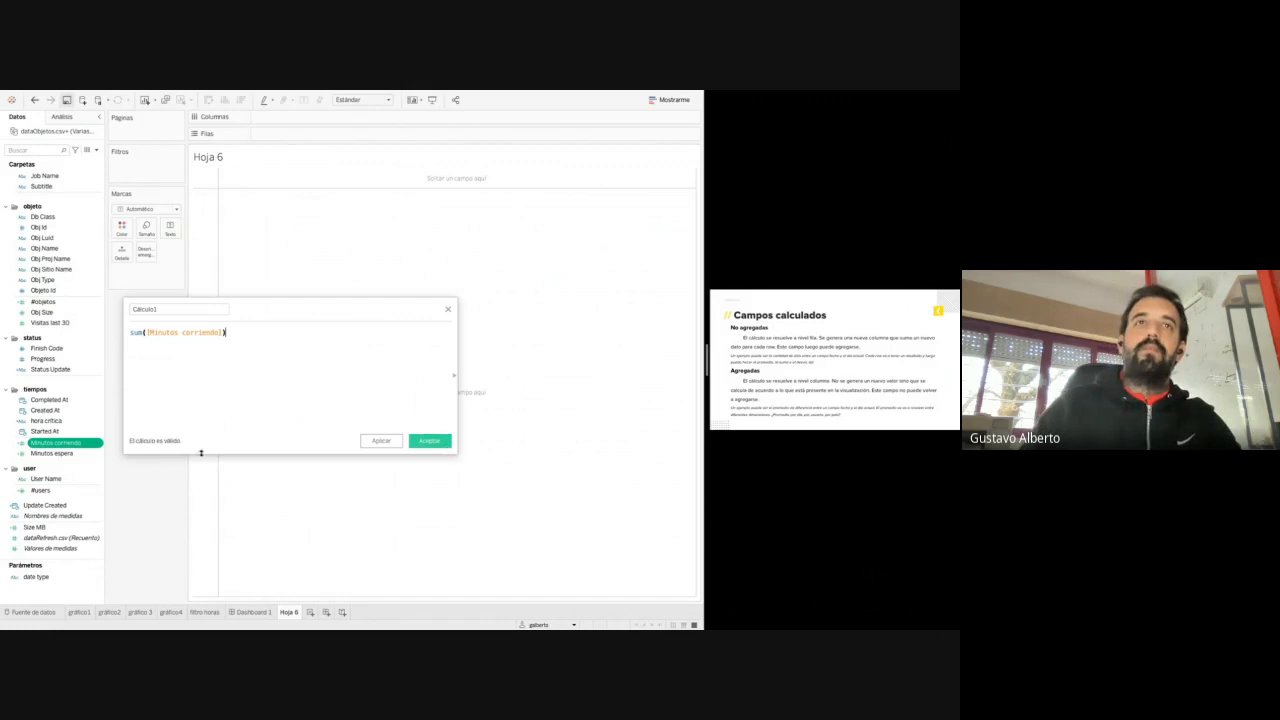
pyautogui.click(212, 308)
pyautogui.write('sum m')
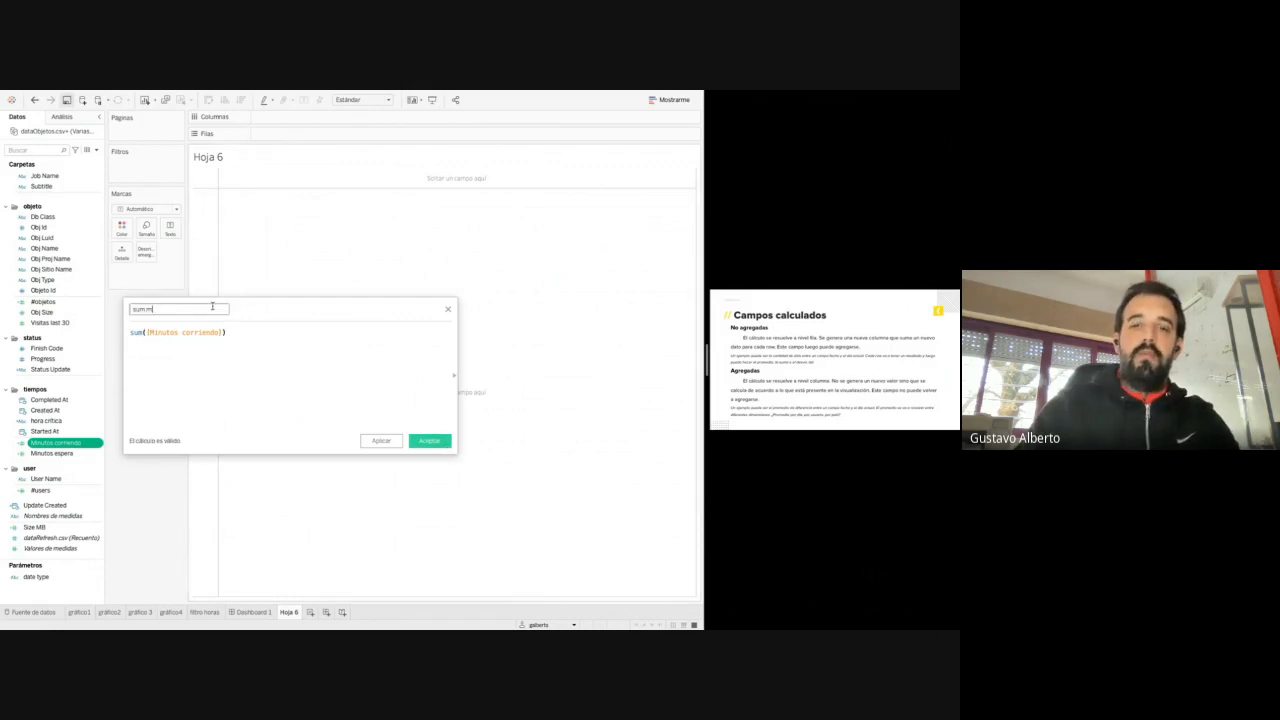
pyautogui.write('inutos corriendo')
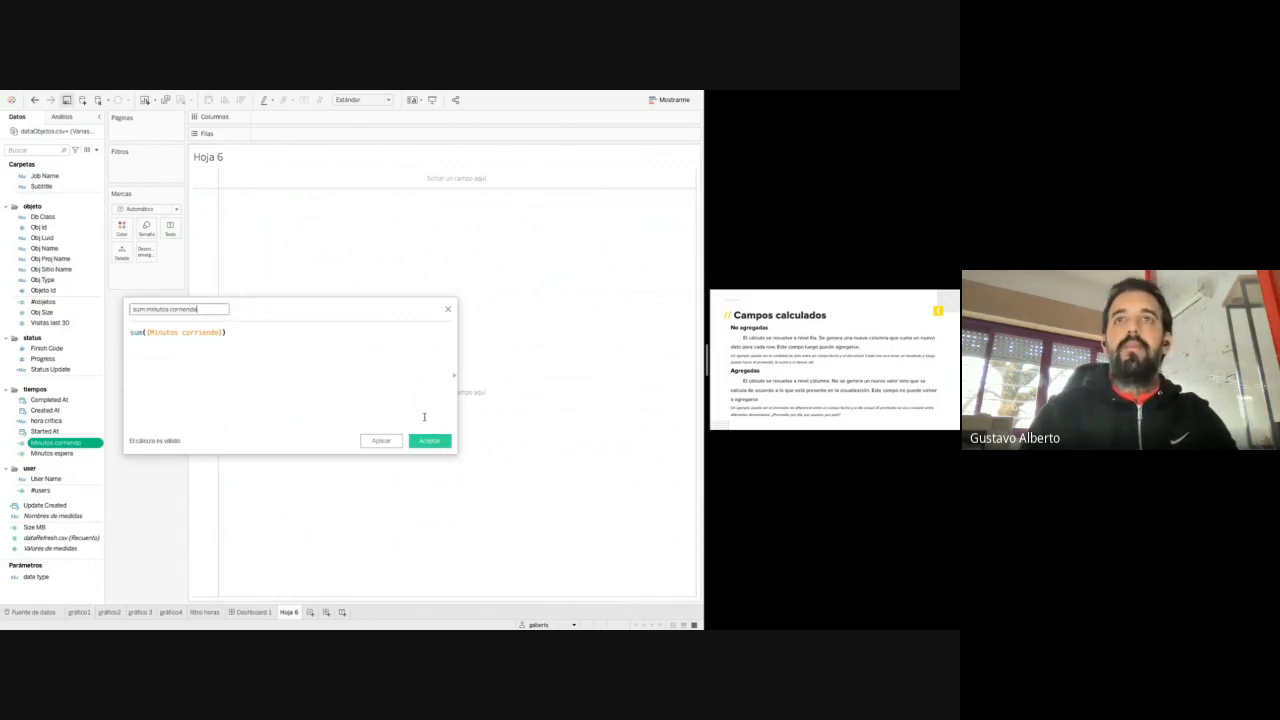
pyautogui.click(429, 440)
# Show sum minutos corriendo as text in Hoja 6 and break it down by Finish Code and Db Class on the rows
pyautogui.moveTo(59, 463); pyautogui.dragTo(171, 229)
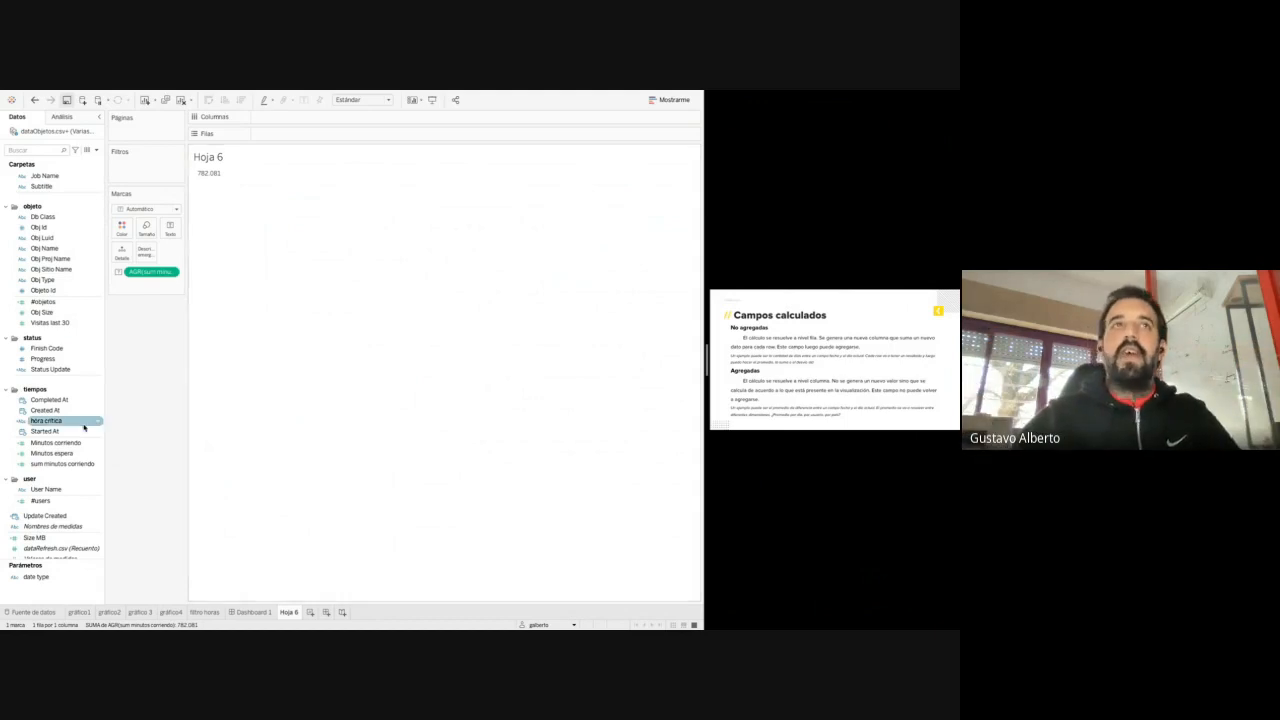
pyautogui.click(55, 249)
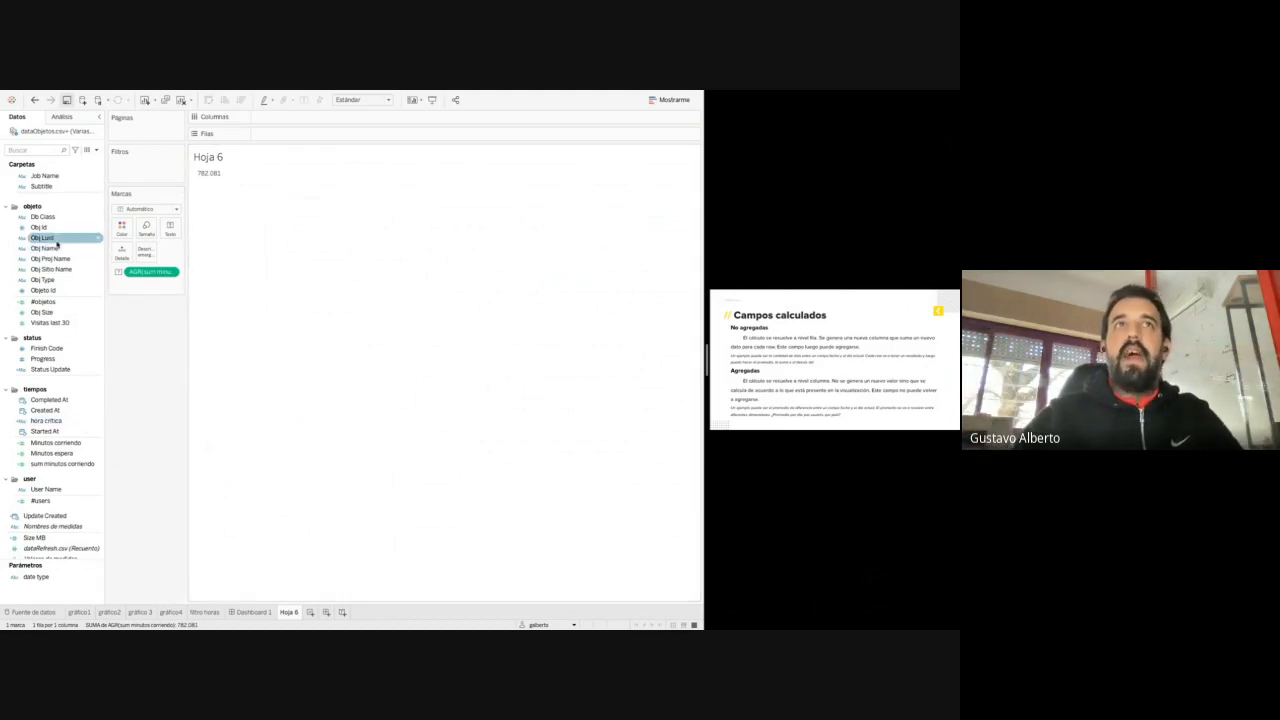
pyautogui.scroll(1, 56, 241)
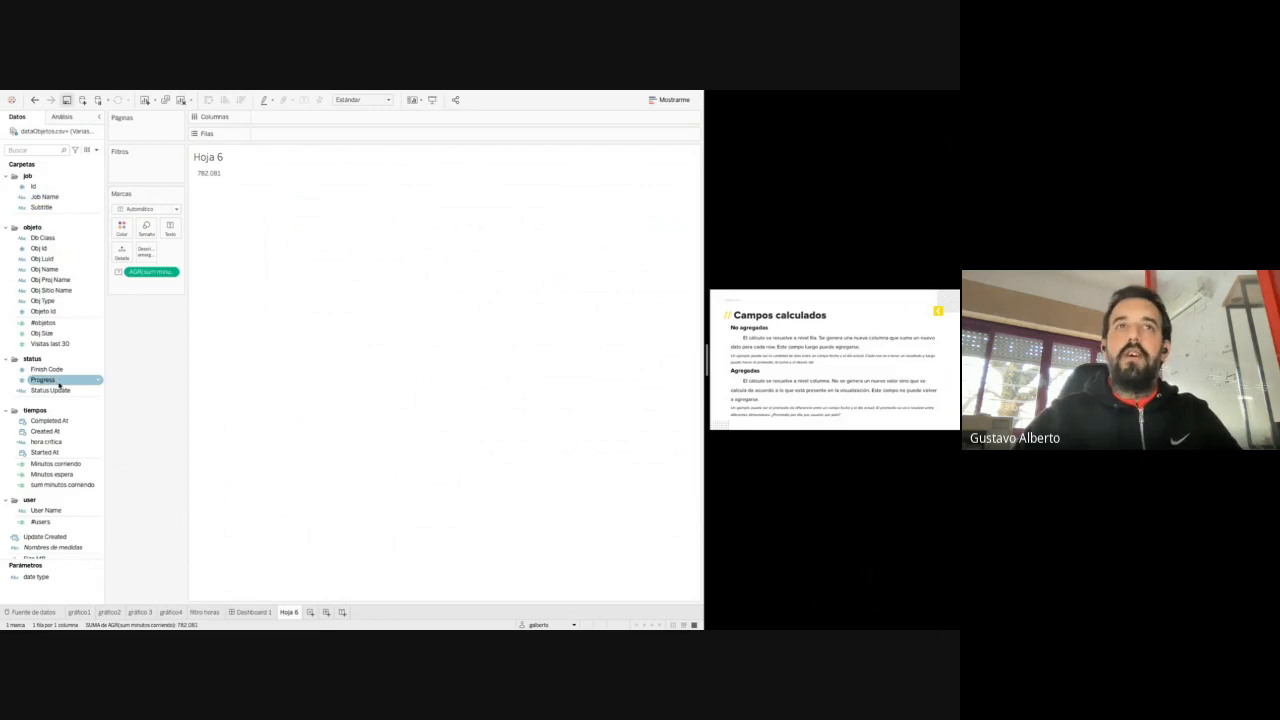
pyautogui.moveTo(46, 369); pyautogui.dragTo(310, 137)
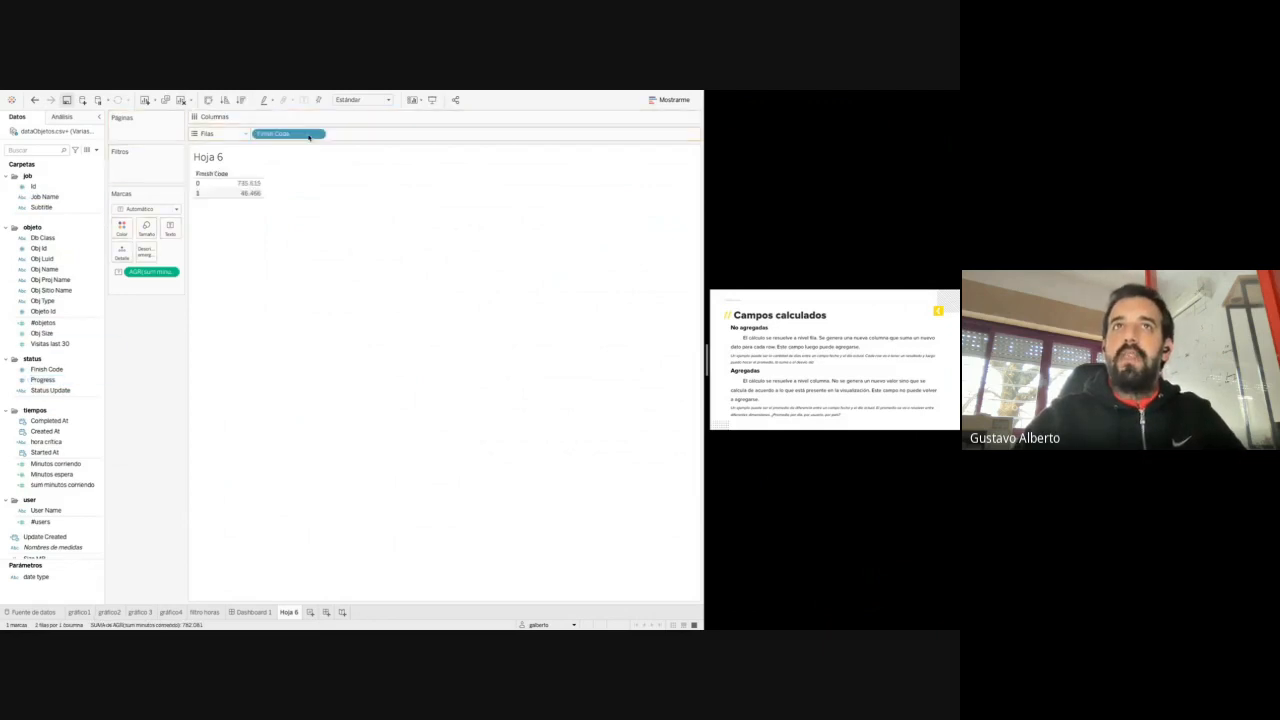
pyautogui.click(65, 383)
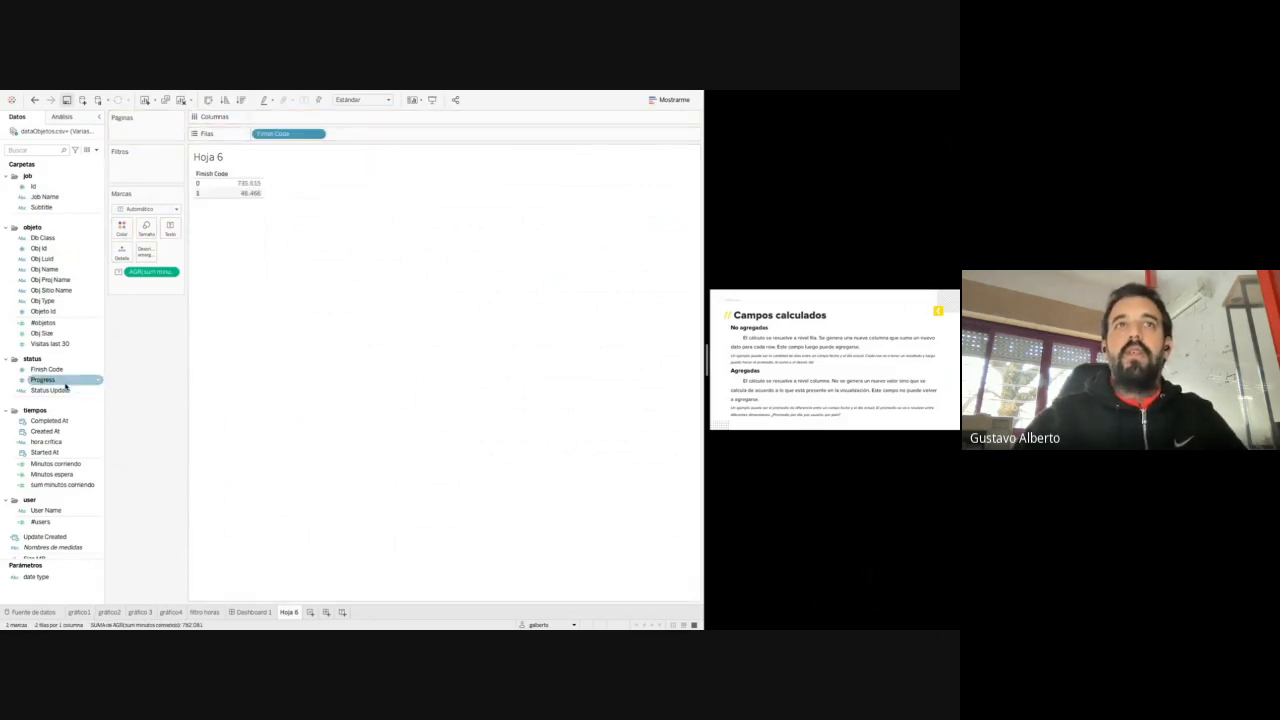
pyautogui.moveTo(65, 383); pyautogui.dragTo(357, 108)
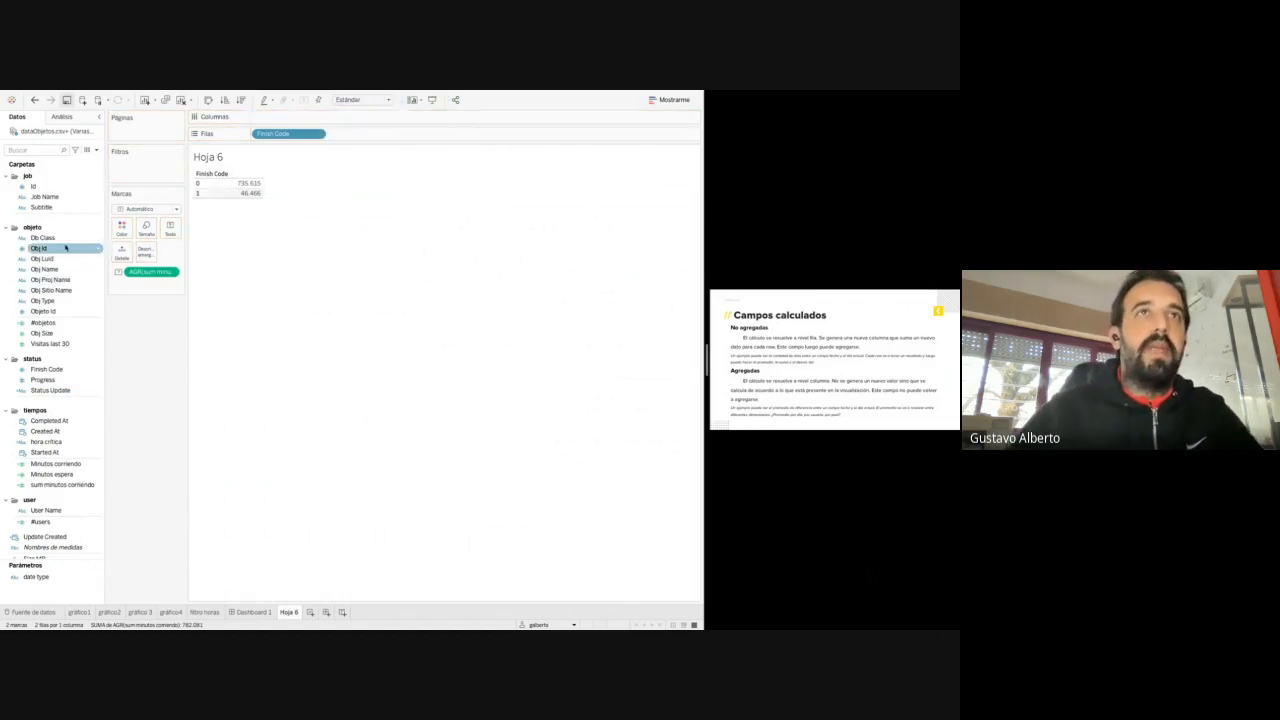
pyautogui.moveTo(58, 238); pyautogui.dragTo(417, 131)
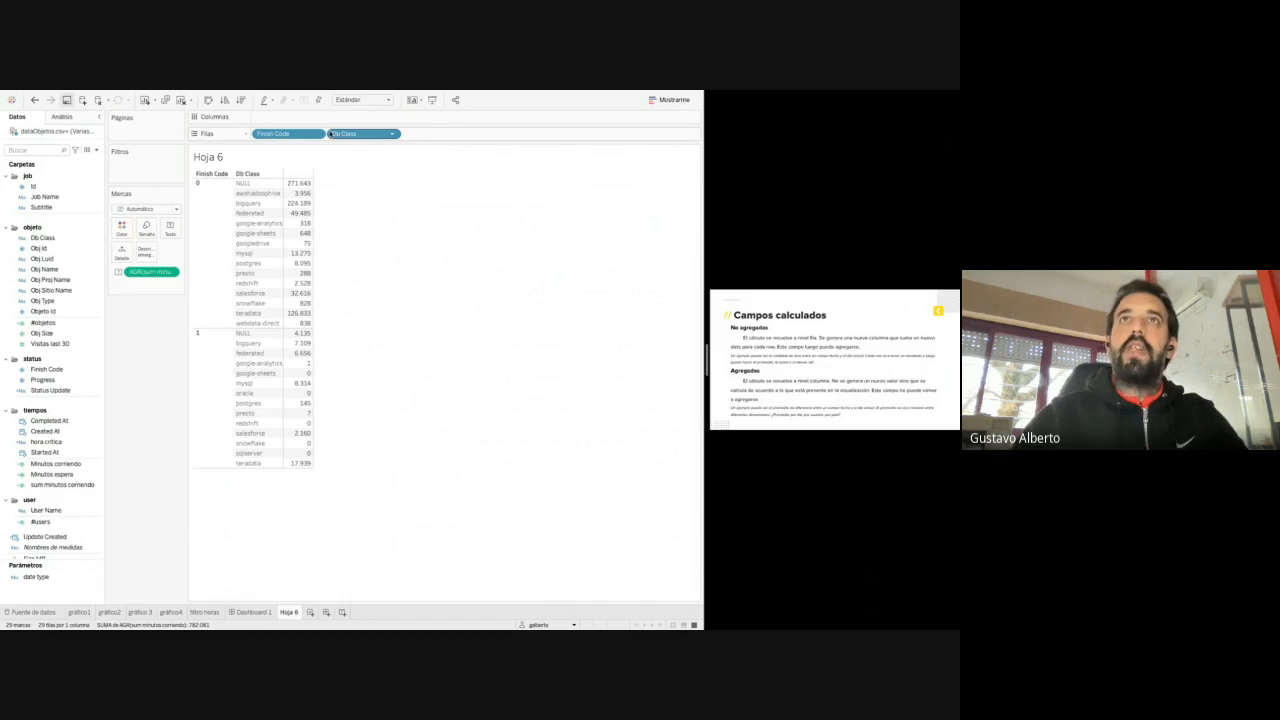
# Clear all fields from Hoja 6 and put Minutos corriendo on the rows as a dimension
pyautogui.moveTo(355, 134); pyautogui.dragTo(325, 103)
pyautogui.moveTo(288, 134); pyautogui.dragTo(268, 103)
pyautogui.moveTo(171, 277); pyautogui.dragTo(120, 330)
pyautogui.click(50, 441)
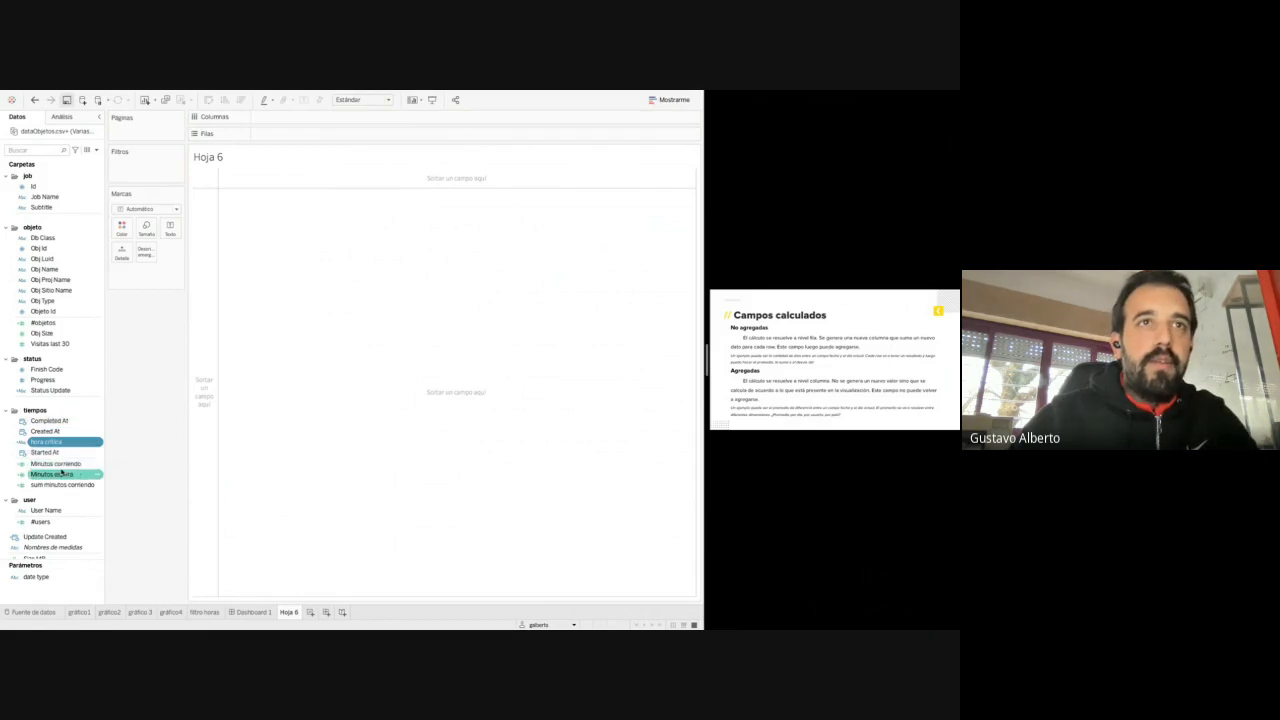
pyautogui.click(62, 464)
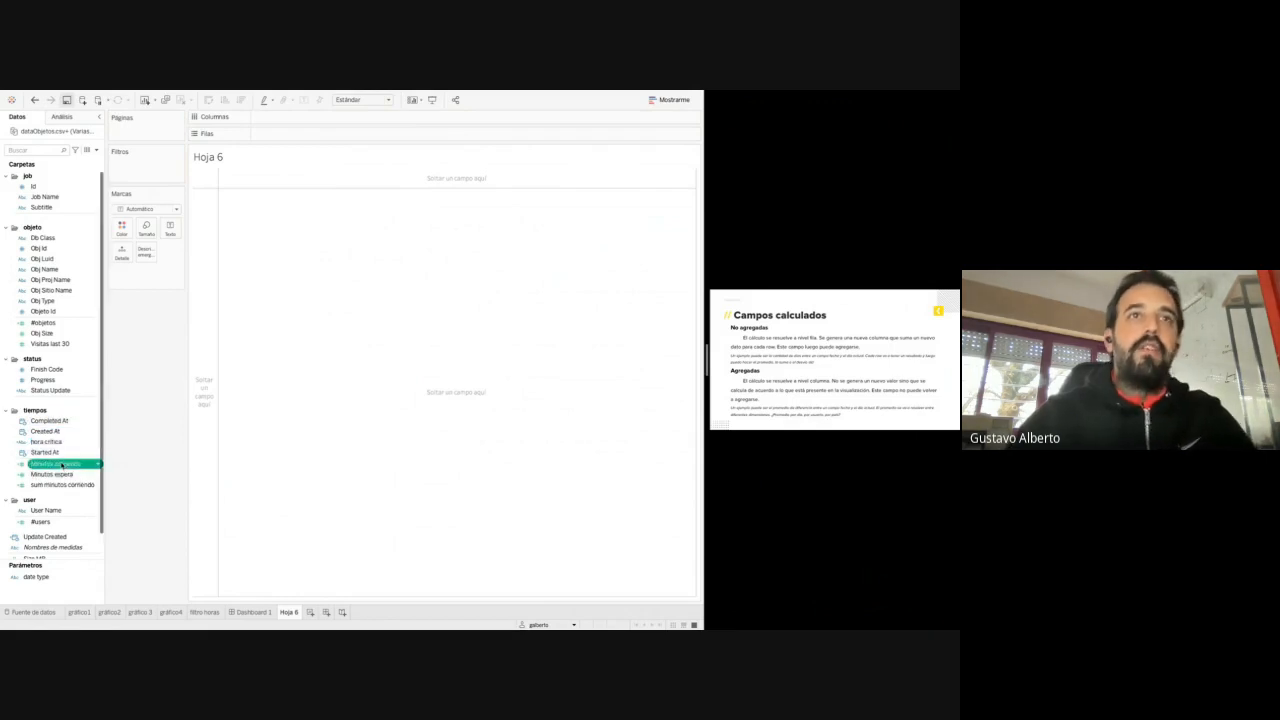
pyautogui.moveTo(55, 464); pyautogui.dragTo(276, 136)
pyautogui.rightClick(274, 136)
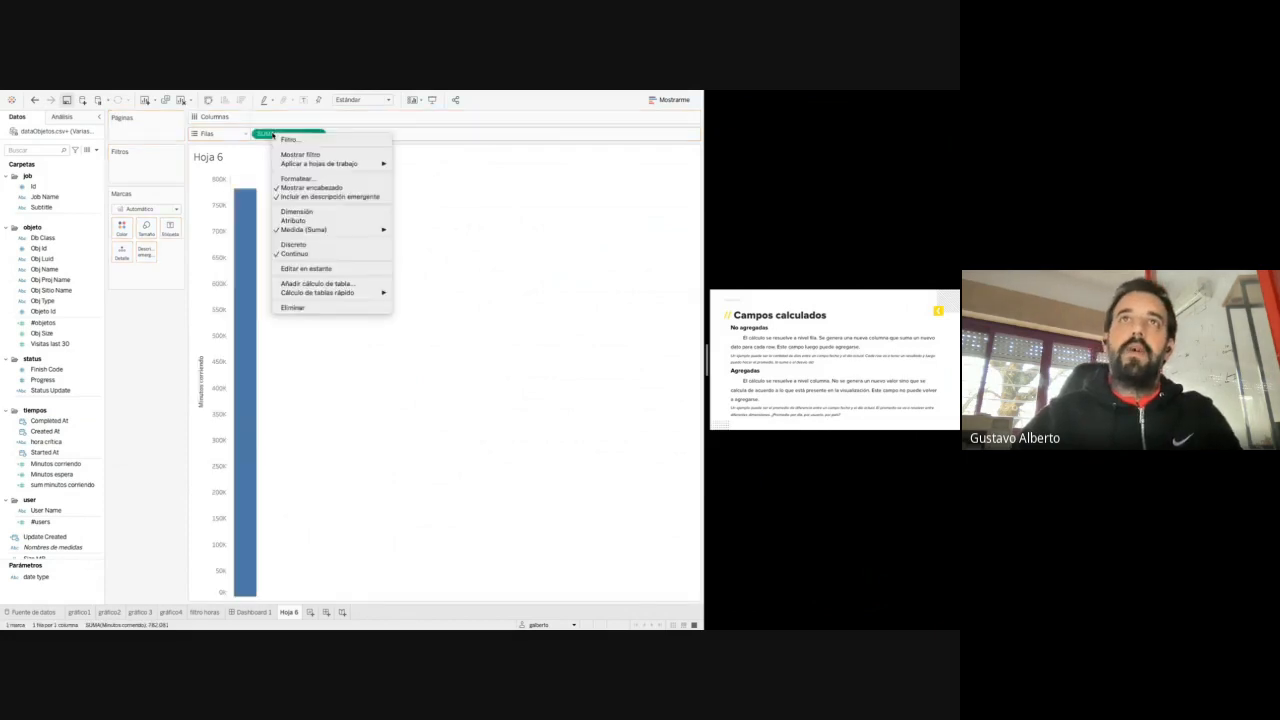
pyautogui.click(339, 212)
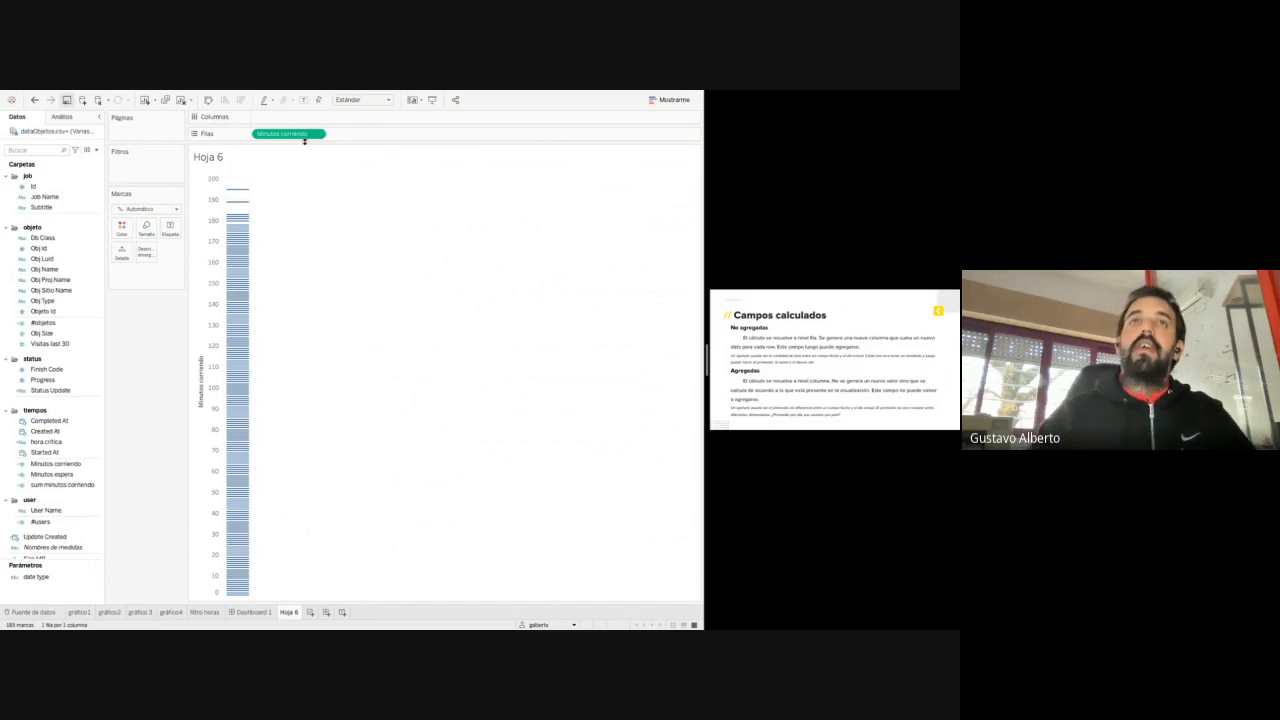
pyautogui.moveTo(236, 366)
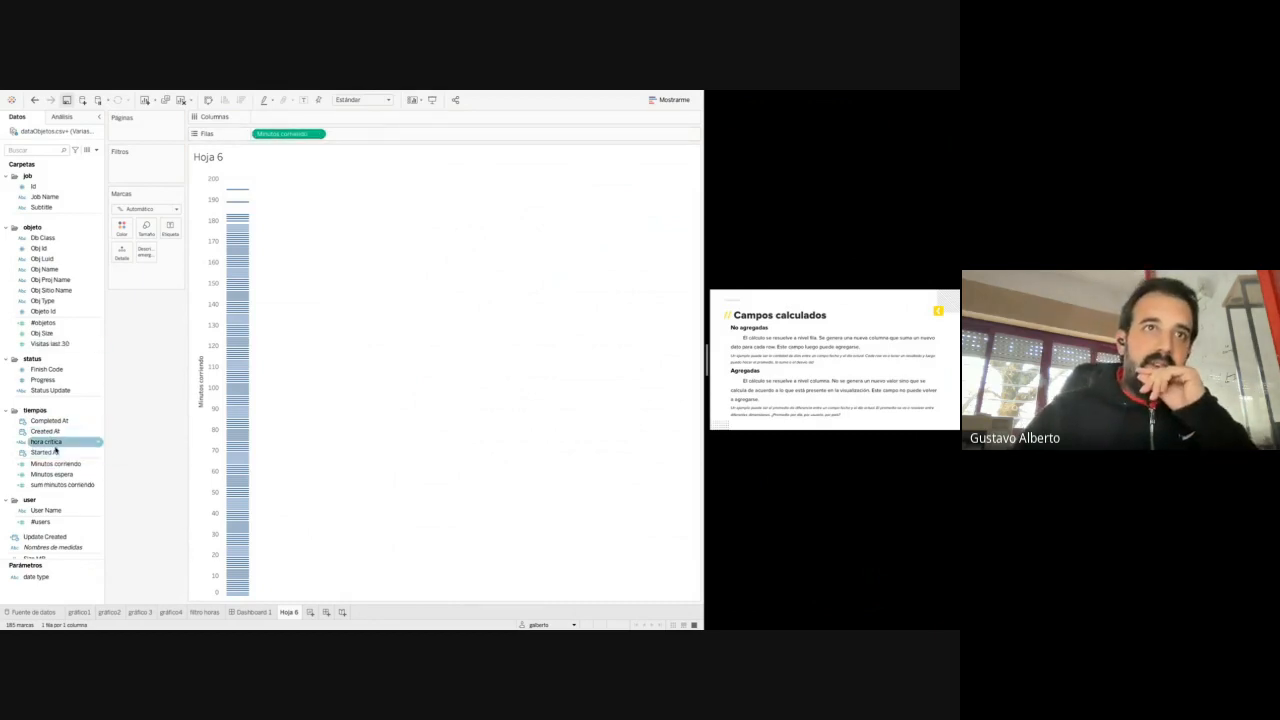
# Start a new calculated field and enter a formula dividing the sum of Minutos corriendo by sum(1)
pyautogui.click(60, 474)
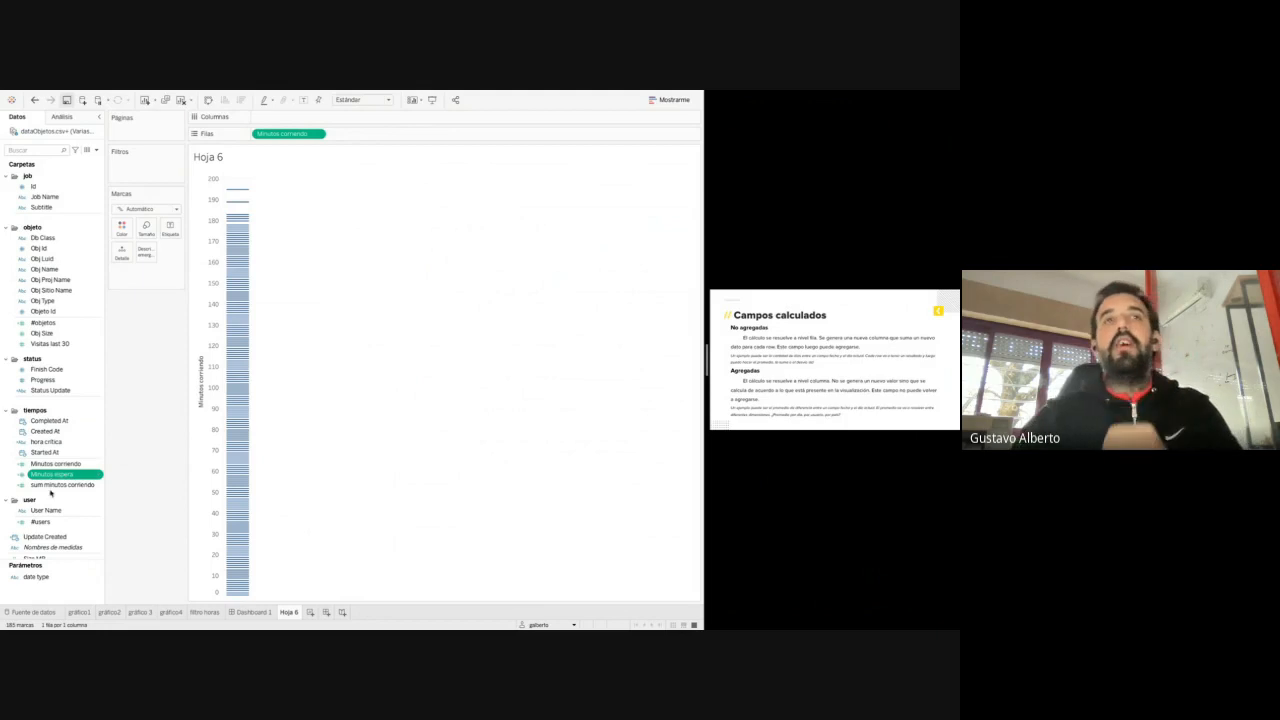
pyautogui.click(96, 150)
pyautogui.click(45, 160)
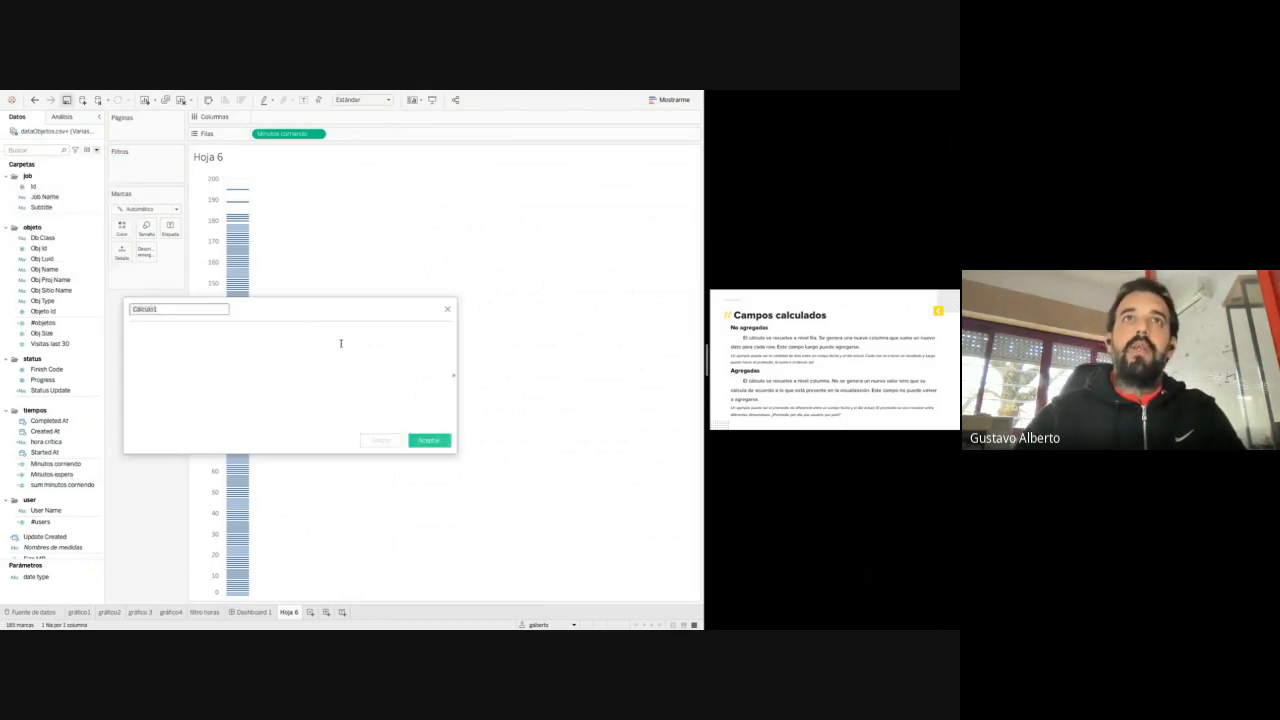
pyautogui.write('sum([Minutos corriendo]')
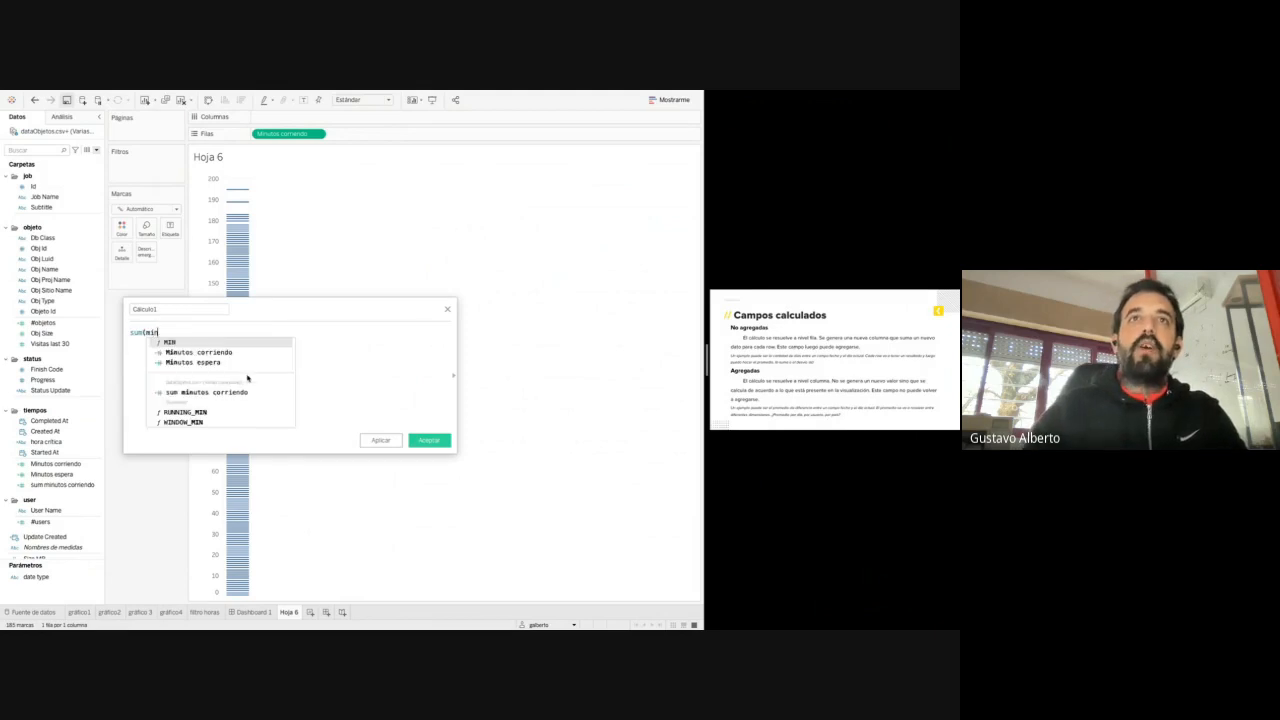
pyautogui.write(')')
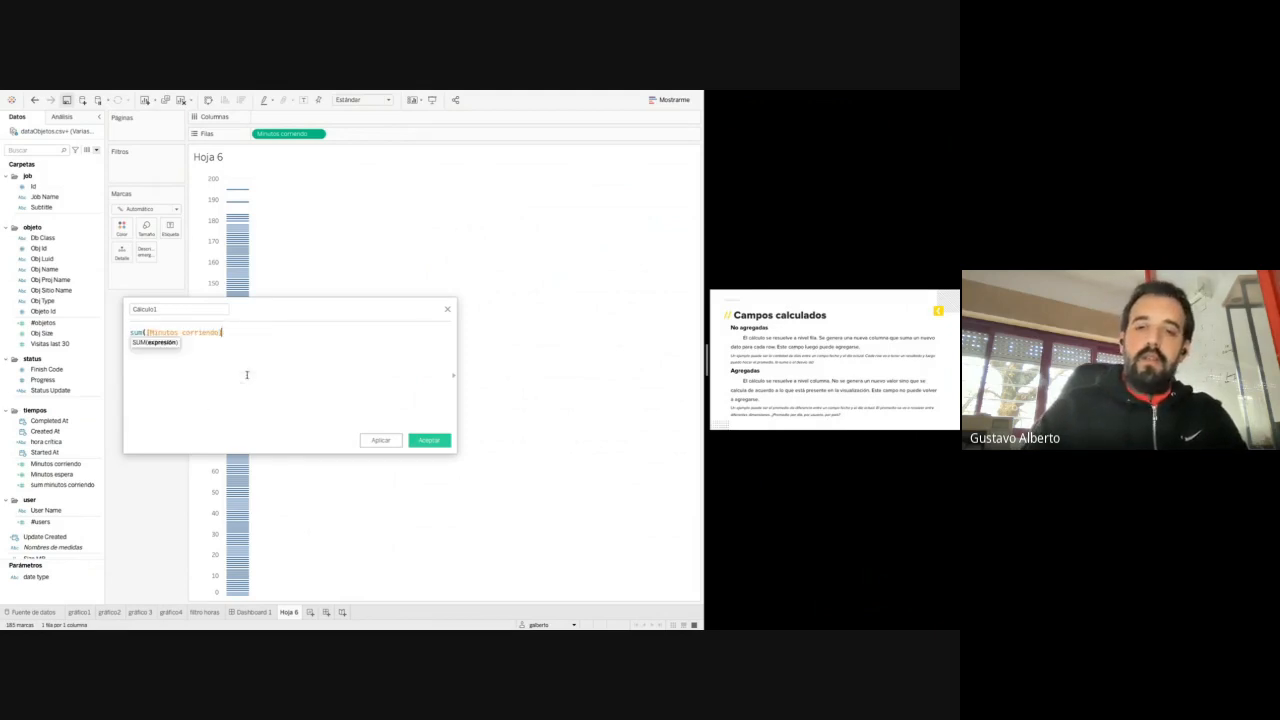
pyautogui.write('/ ')
pyautogui.write('(')
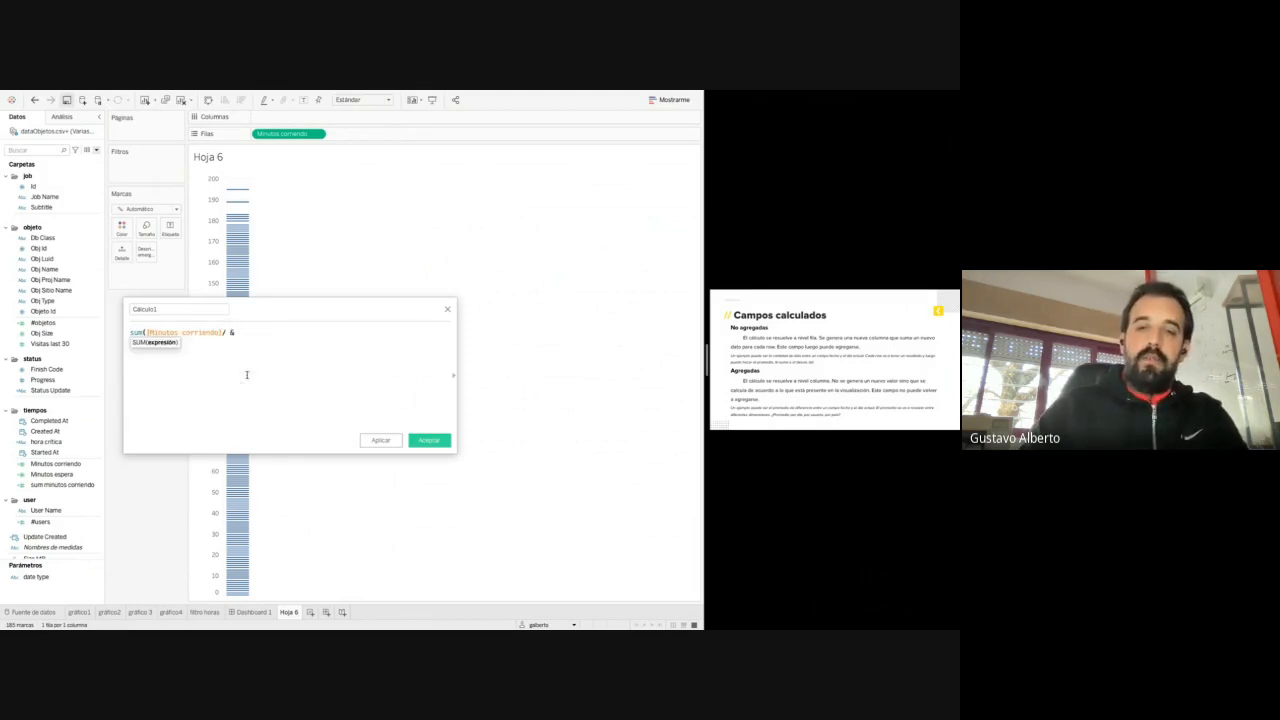
pyautogui.write('um(')
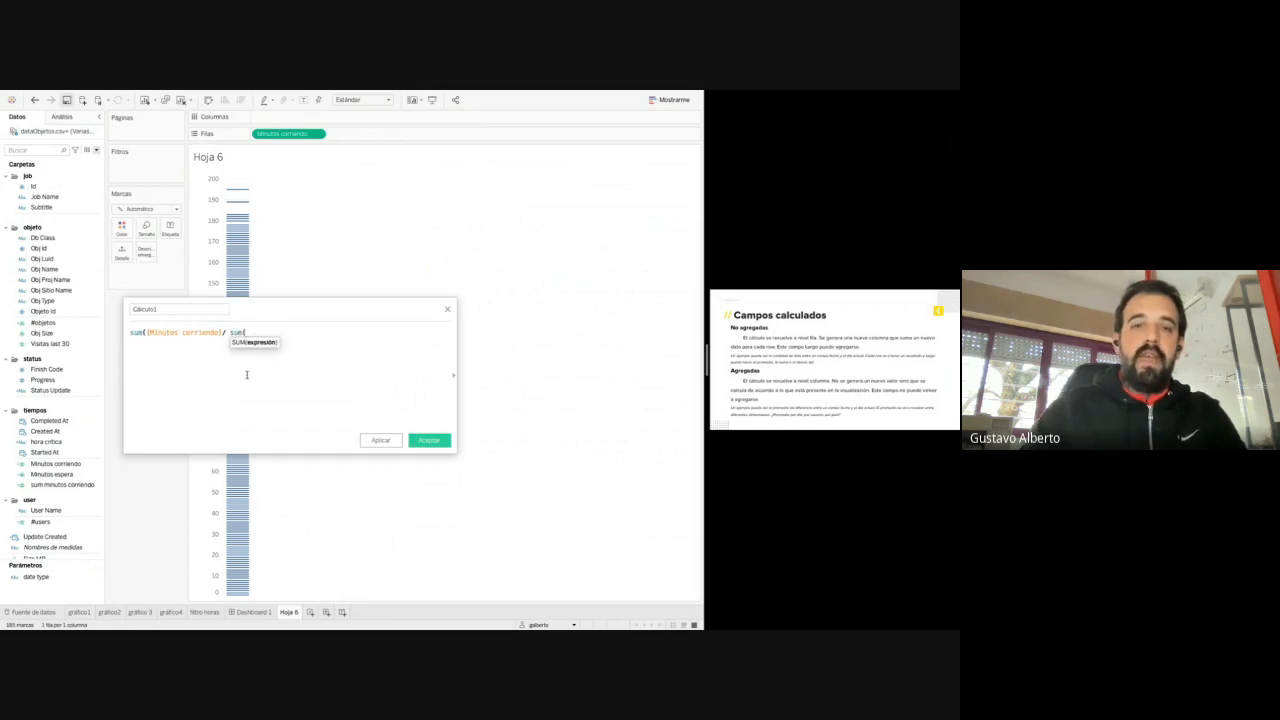
pyautogui.write('1)')
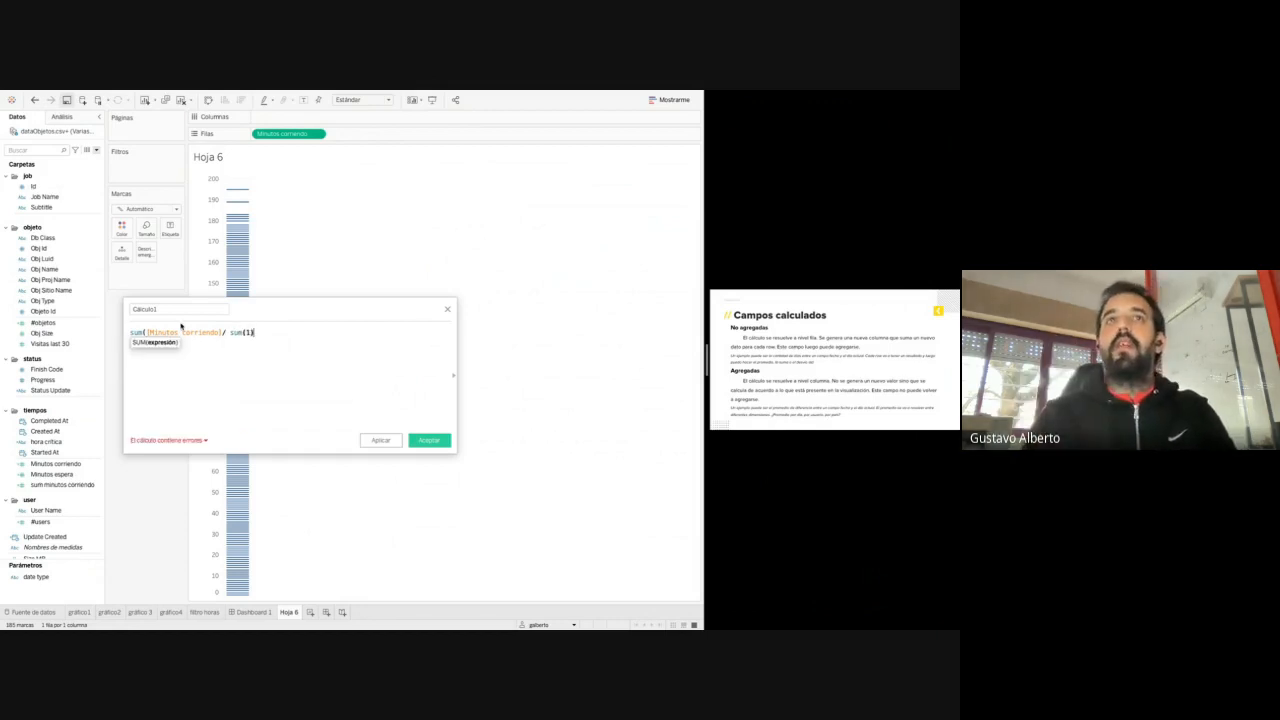
# Name the calculation promedio minutos corriendo, correct its formula to sum([Minutos corriendo]) / sum(1), and save it
pyautogui.doubleClick(170, 309)
pyautogui.write('promedio minut')
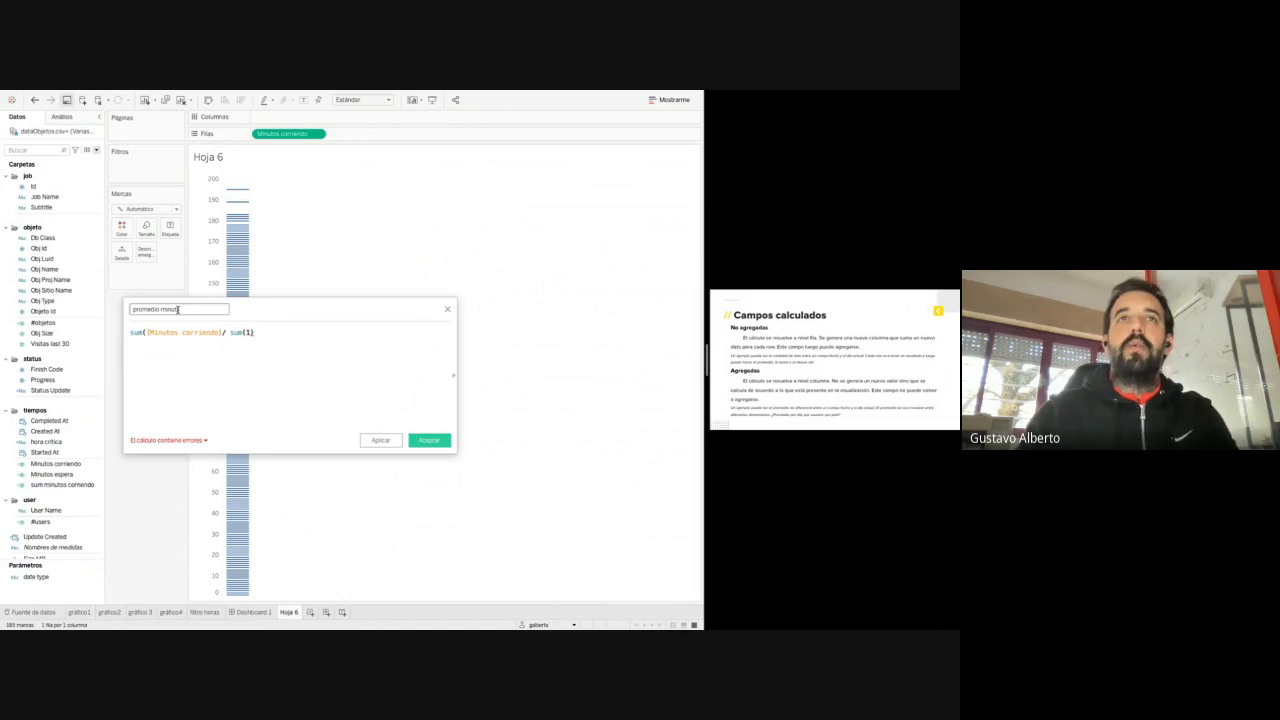
pyautogui.write('os corriendo')
pyautogui.click(333, 383)
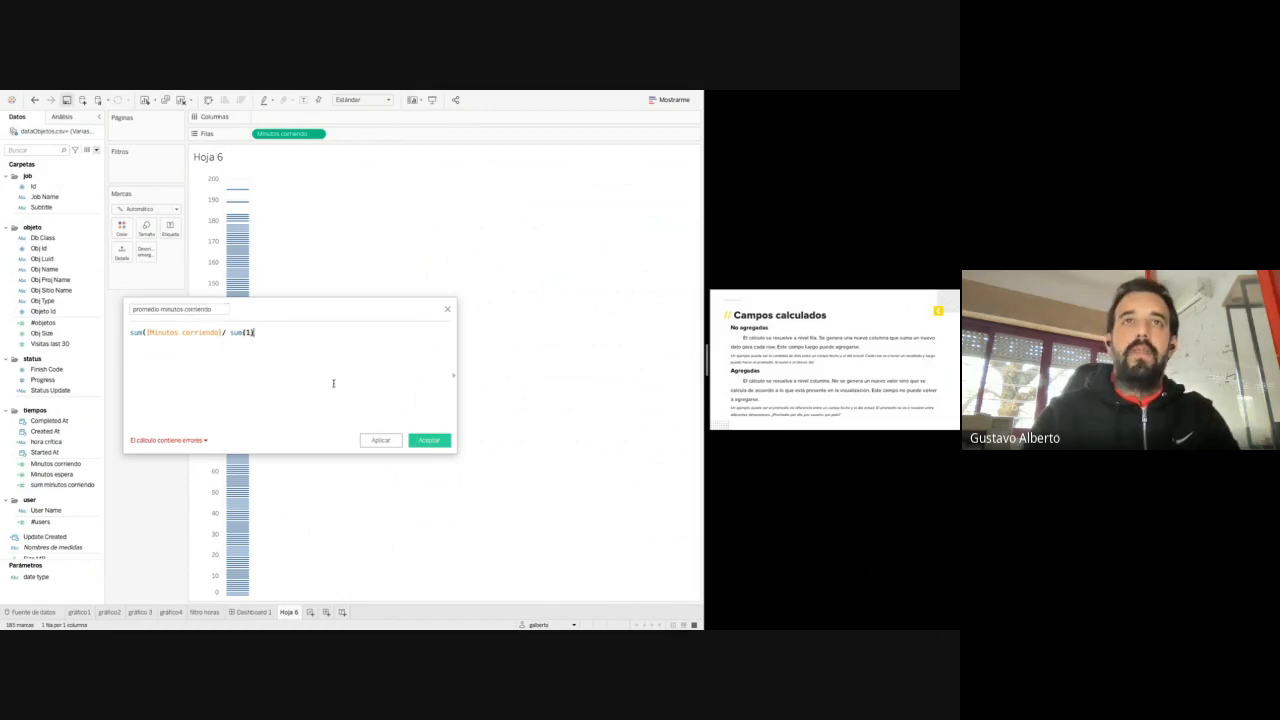
pyautogui.click(222, 343)
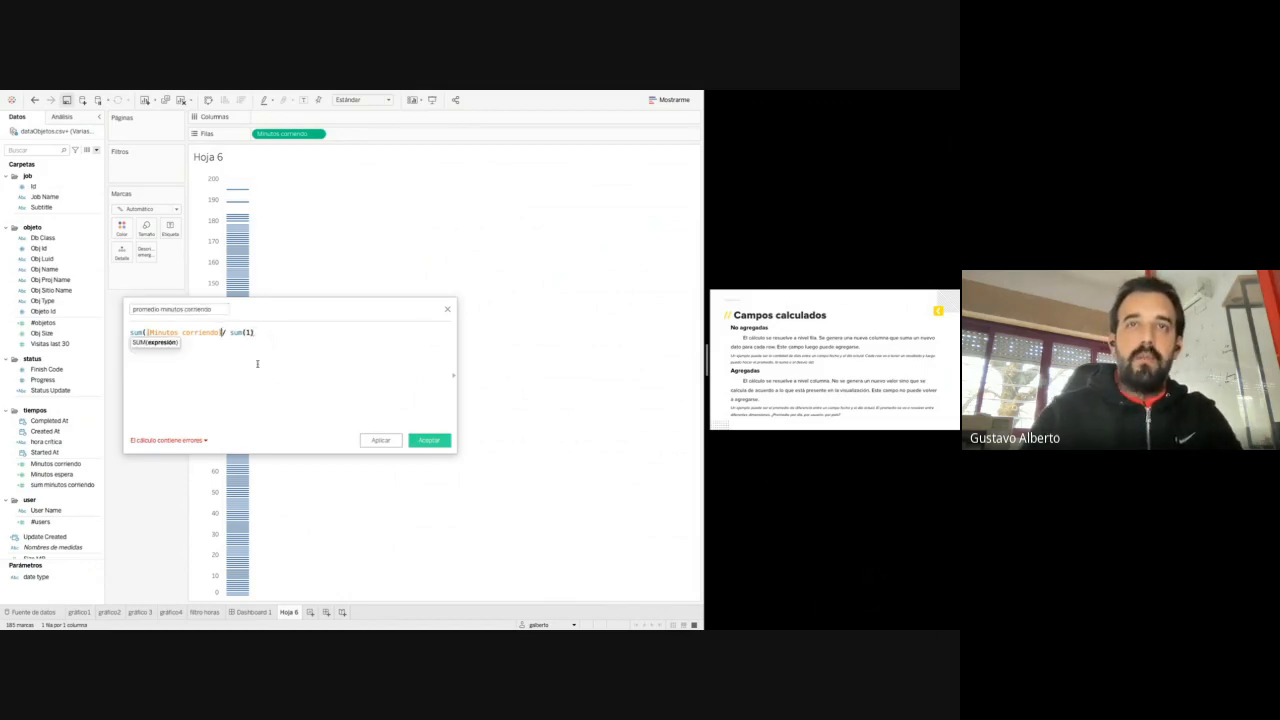
pyautogui.write(')')
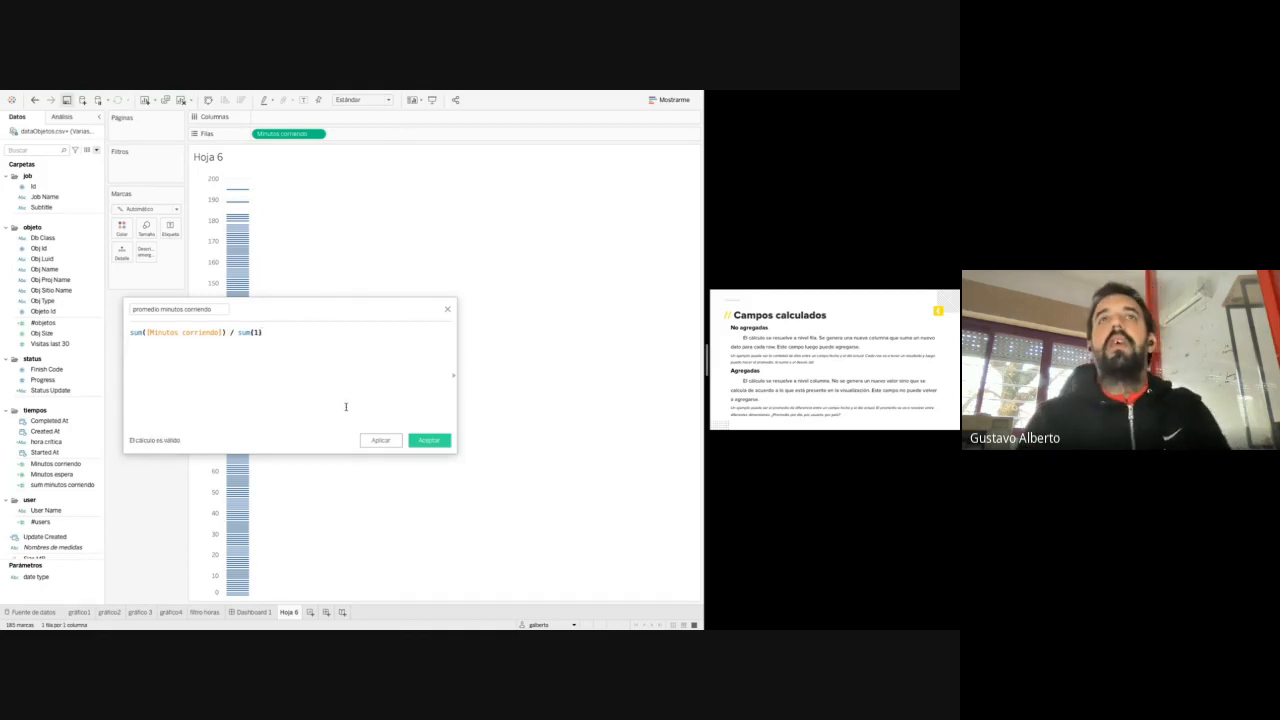
pyautogui.click(429, 440)
# Replace Minutos corriendo in Hoja 6 with promedio minutos corriendo as text, broken down by Obj Sitio Name on the rows
pyautogui.moveTo(280, 133); pyautogui.dragTo(140, 477)
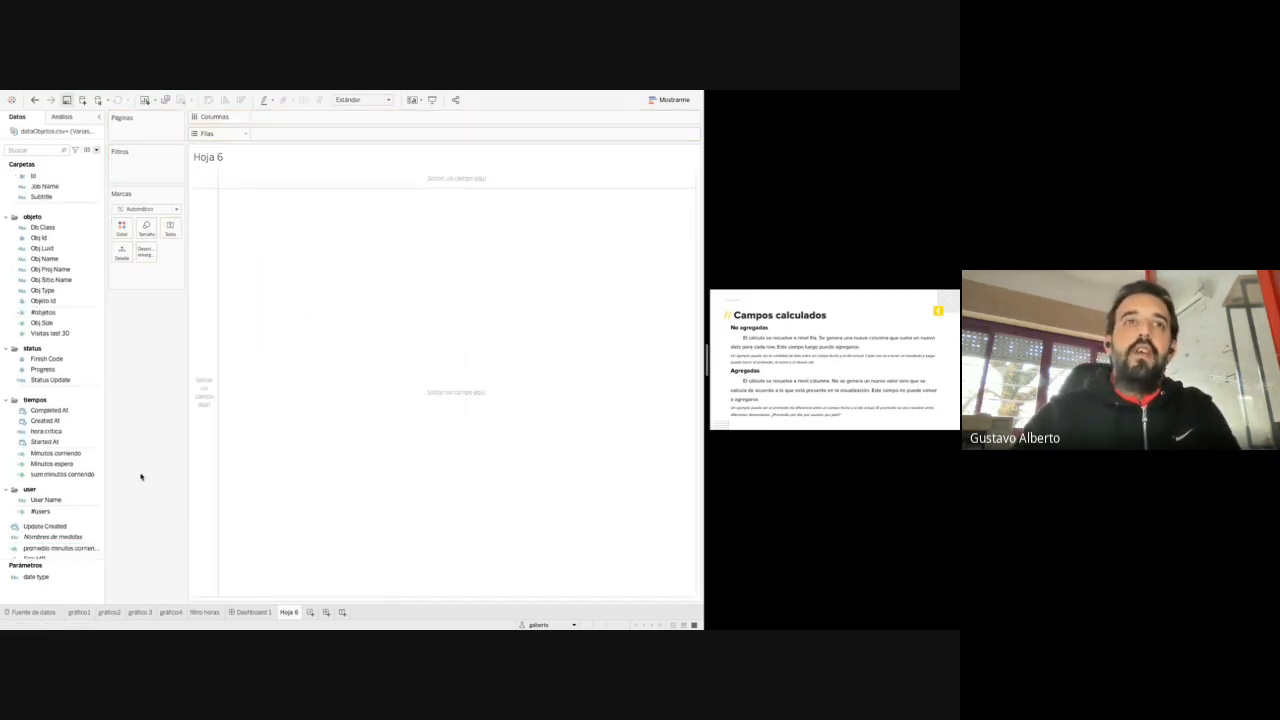
pyautogui.scroll(-1, 58, 539)
pyautogui.moveTo(60, 516); pyautogui.dragTo(171, 230)
pyautogui.moveTo(218, 173)
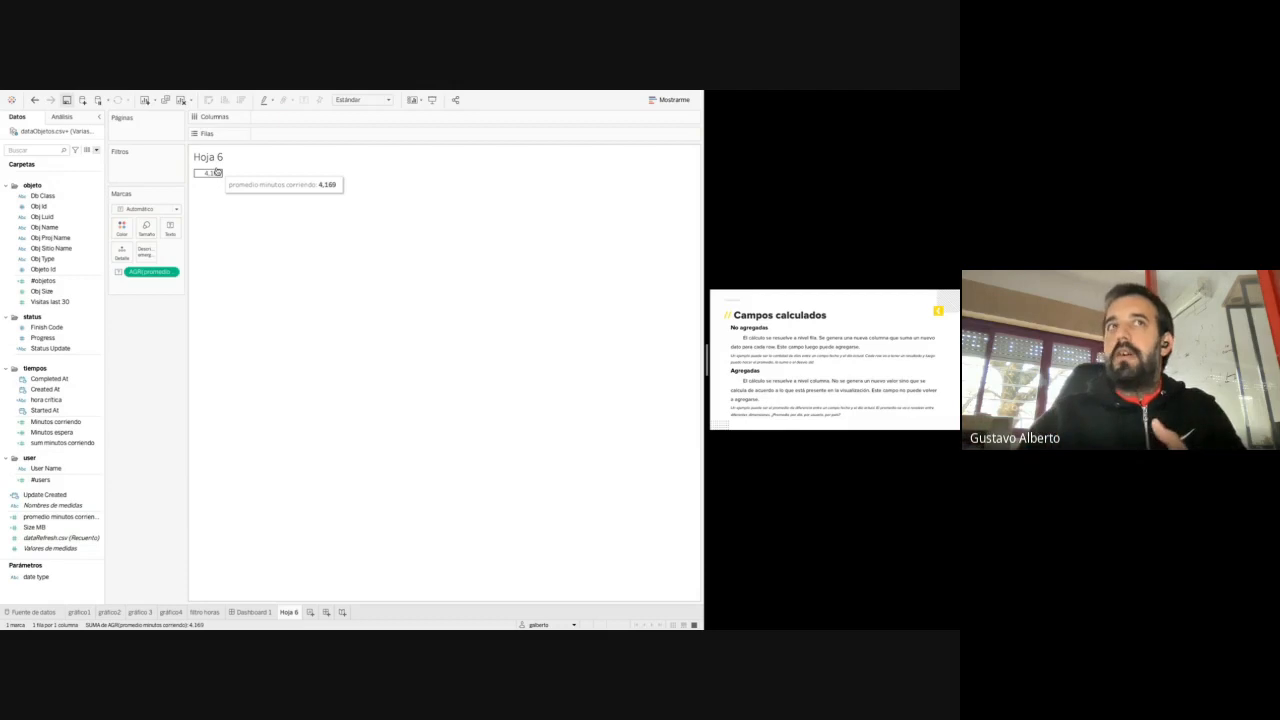
pyautogui.click(61, 251)
pyautogui.moveTo(61, 251); pyautogui.dragTo(280, 137)
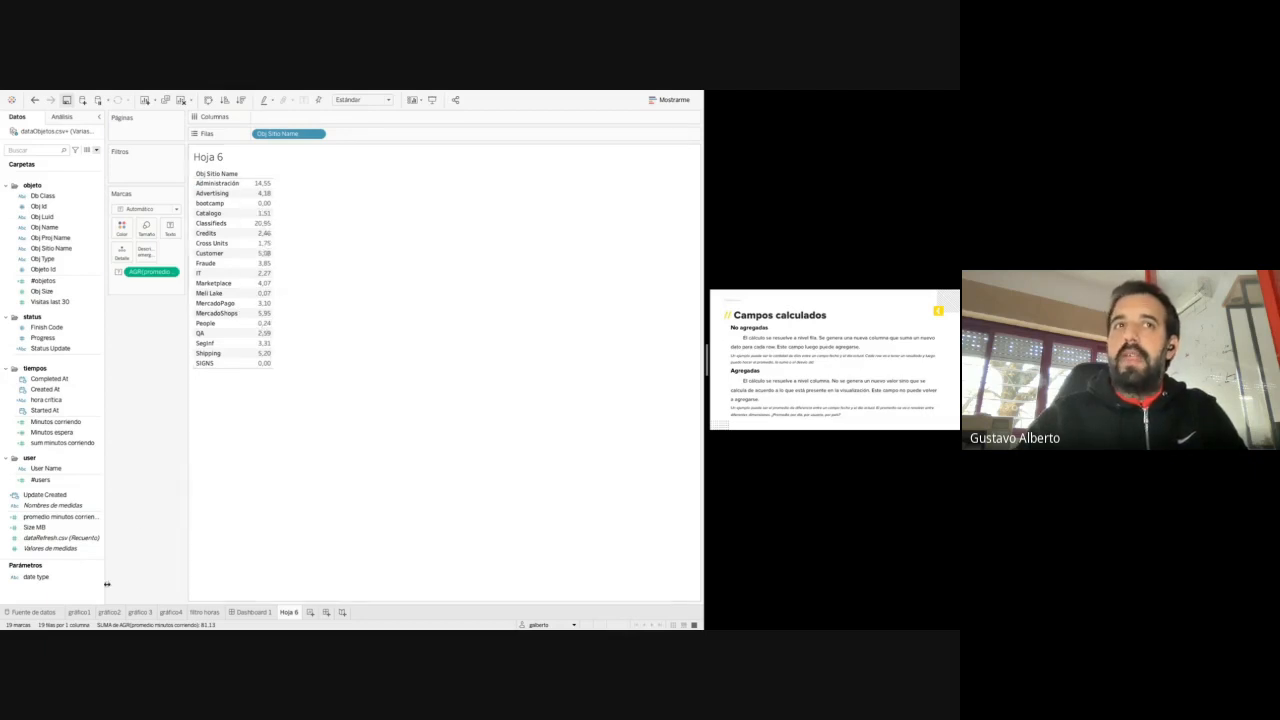
# Open the promedio minutos corriendo calculated field and examine the numerator and denominator of its formula
pyautogui.click(88, 530)
pyautogui.click(60, 516)
pyautogui.rightClick(60, 516)
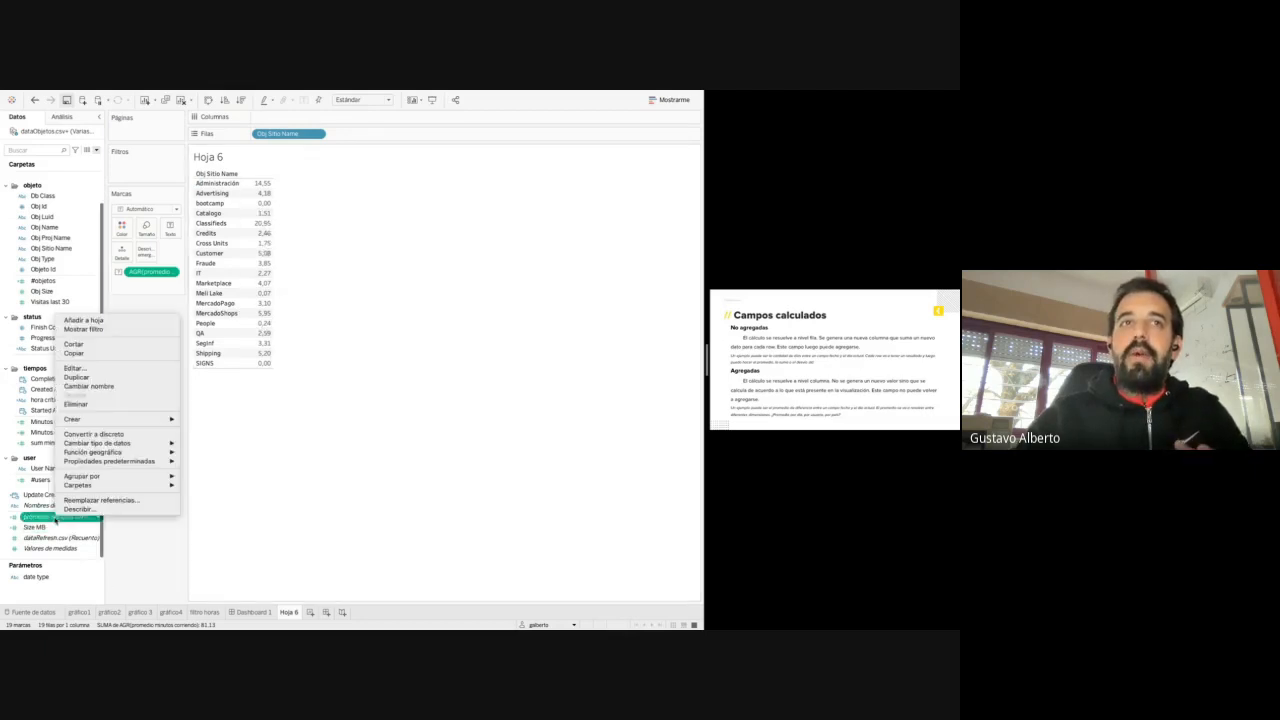
pyautogui.click(94, 374)
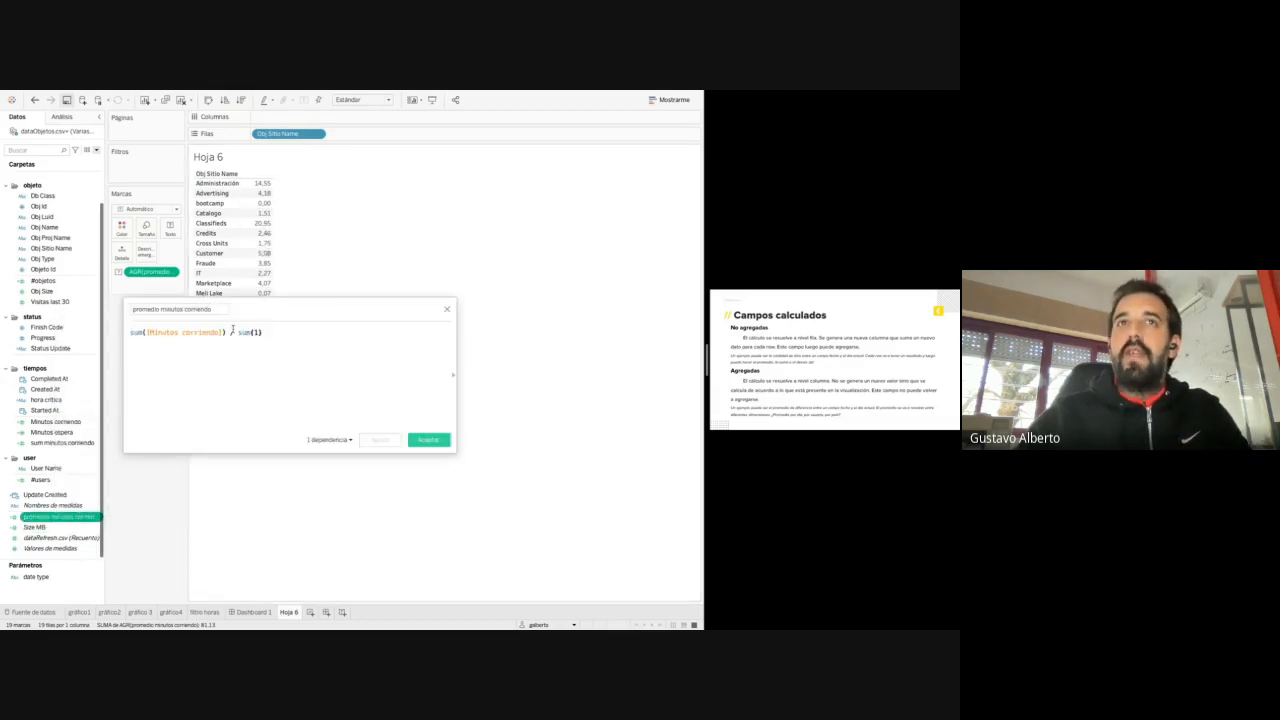
pyautogui.moveTo(229, 332); pyautogui.dragTo(129, 332)
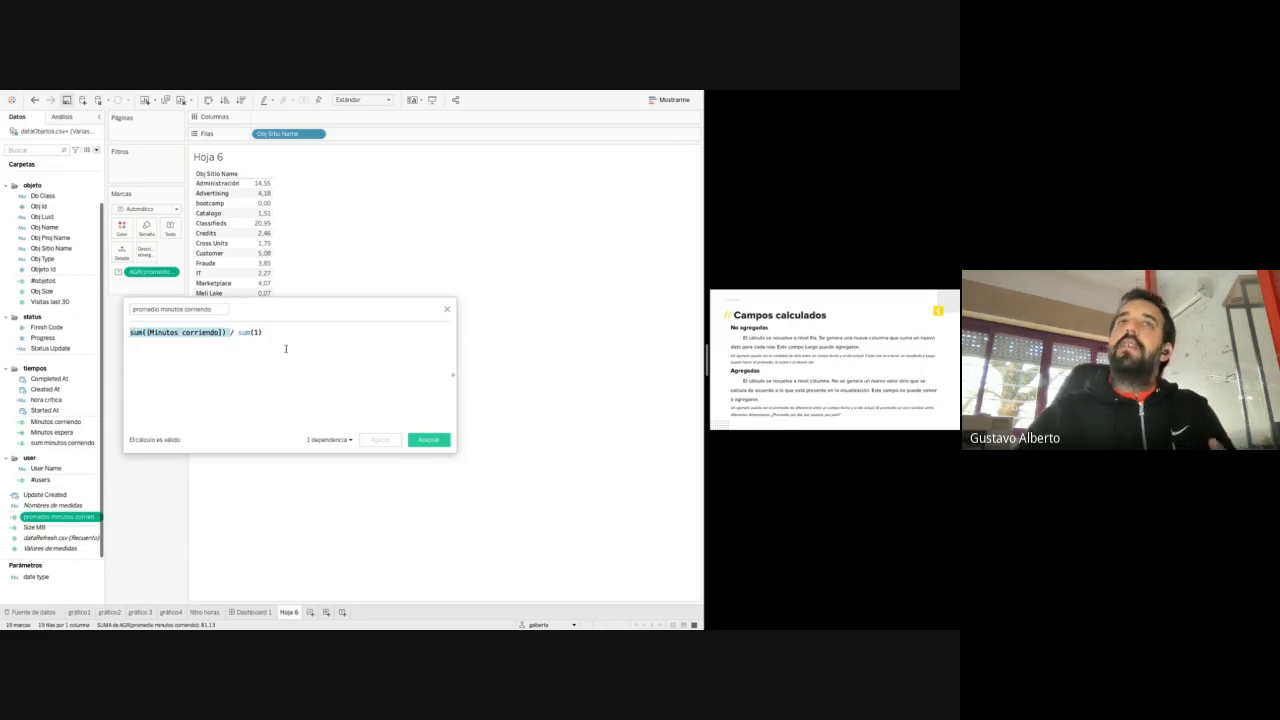
pyautogui.moveTo(236, 332); pyautogui.dragTo(276, 333)
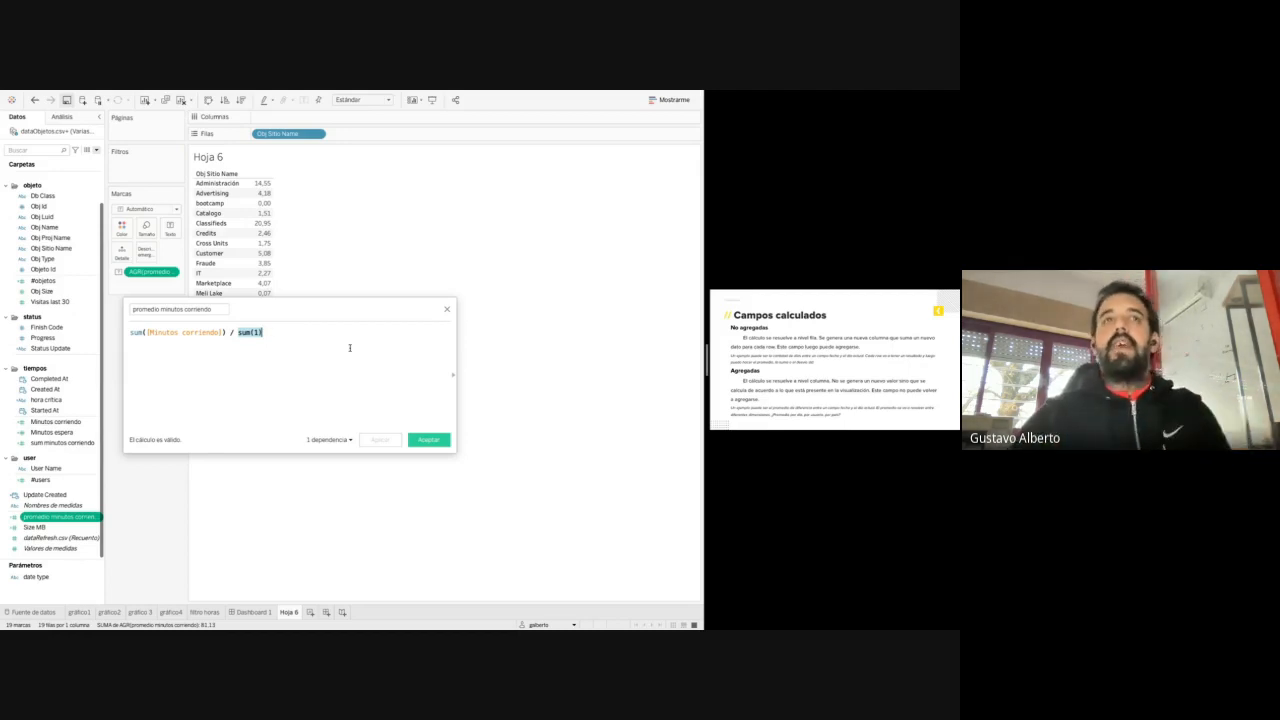
# Create a calculated field from Minutos corriendo with the formula [Minutos corriendo] / 1, keeping the default name
pyautogui.rightClick(60, 421)
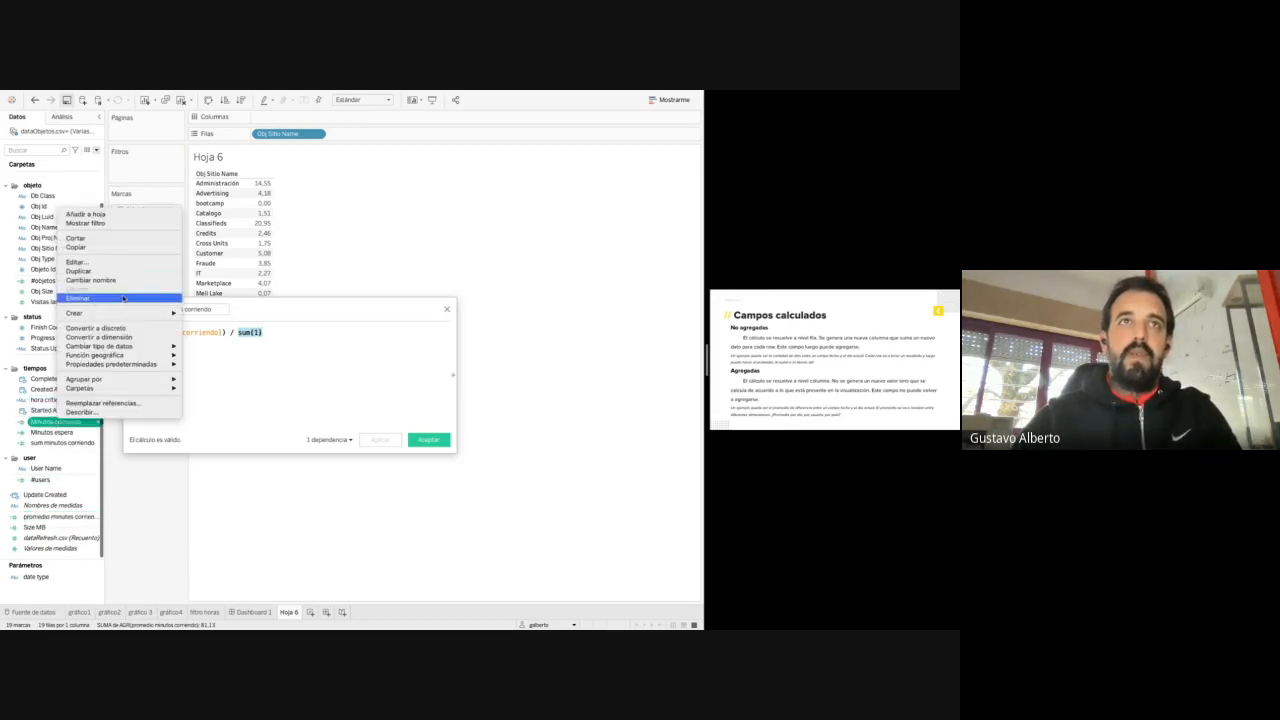
pyautogui.moveTo(150, 313)
pyautogui.click(198, 315)
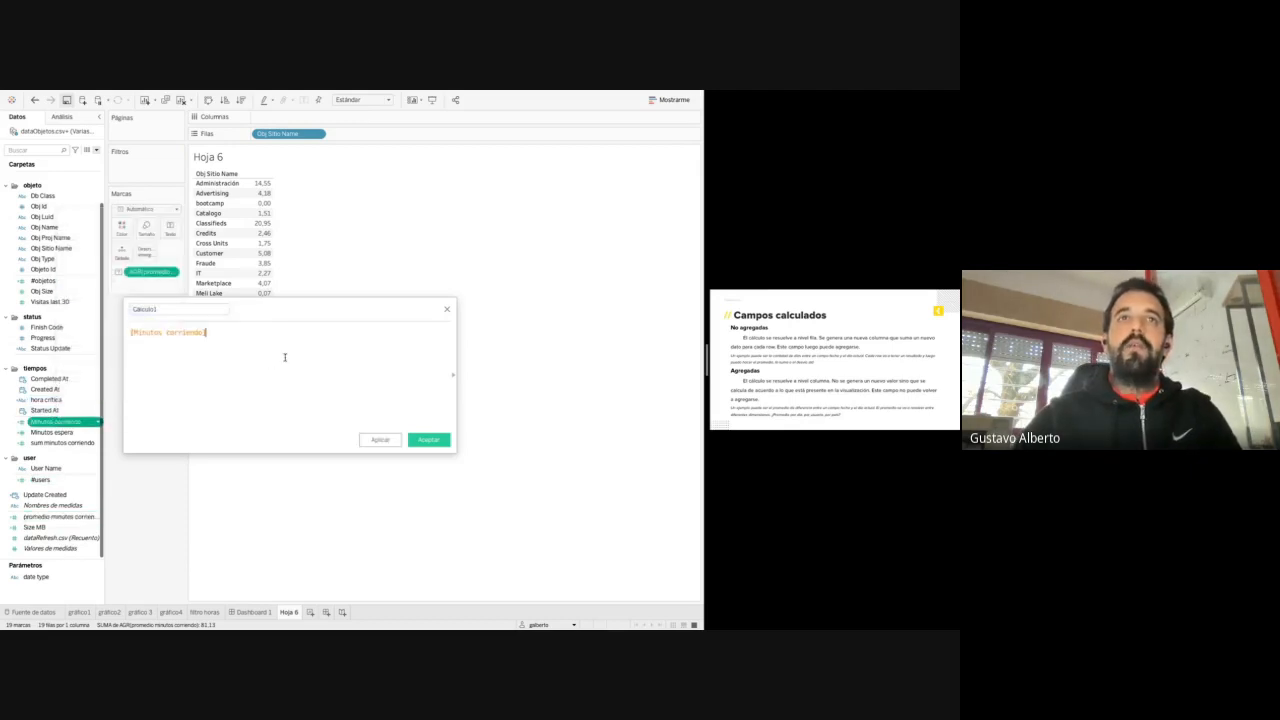
pyautogui.write('/ 1')
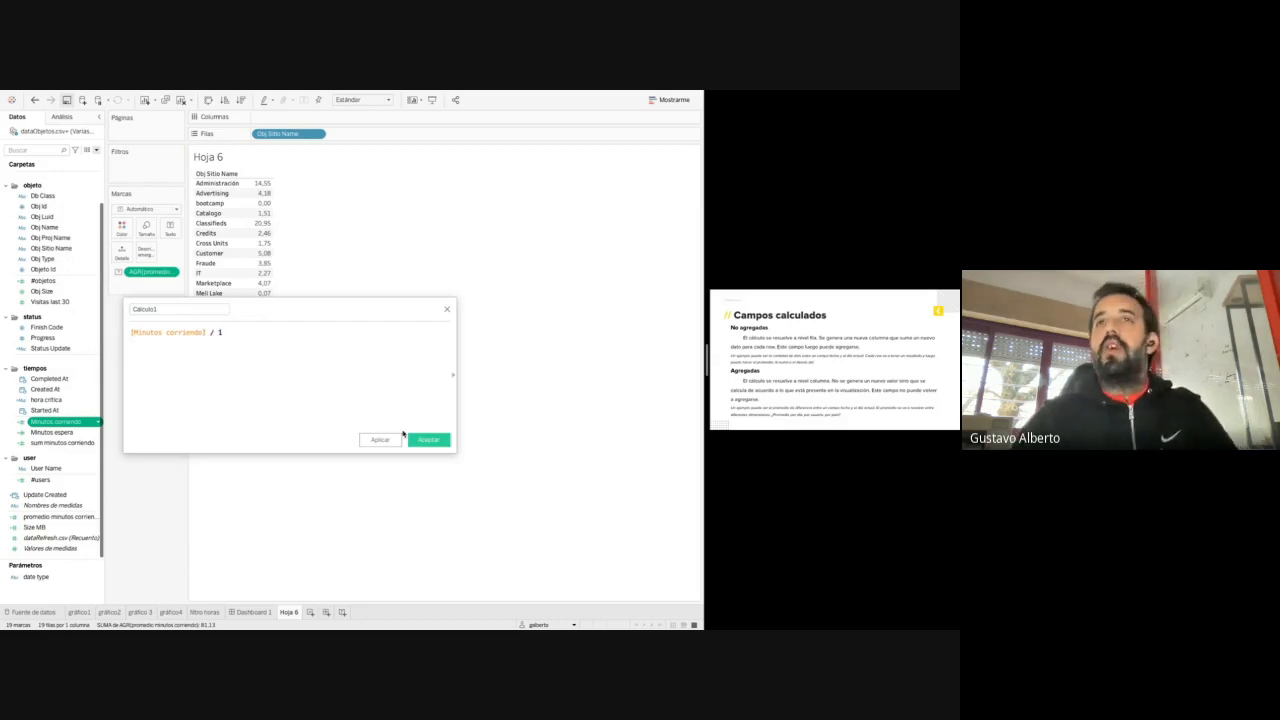
pyautogui.click(428, 440)
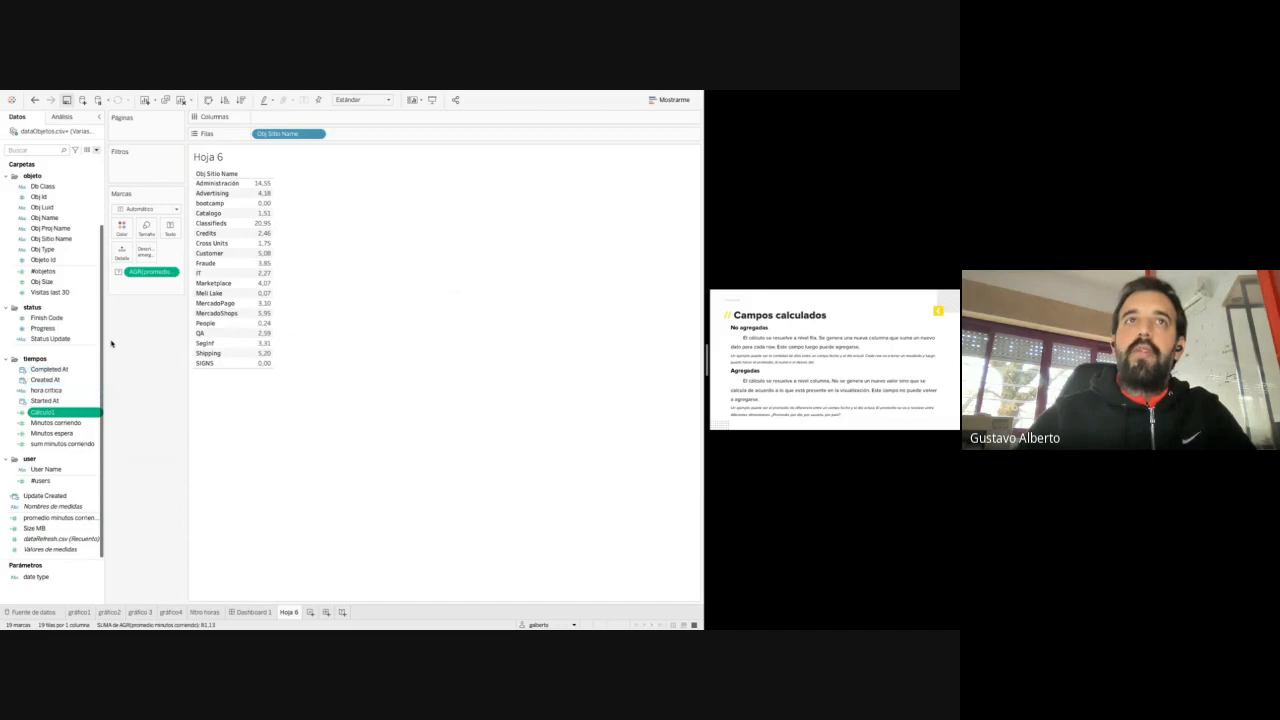
# Add Cálculo1 to the Hoja 6 text marks, try the Mediana aggregation, and set it to Promedio
pyautogui.moveTo(65, 415); pyautogui.dragTo(176, 238)
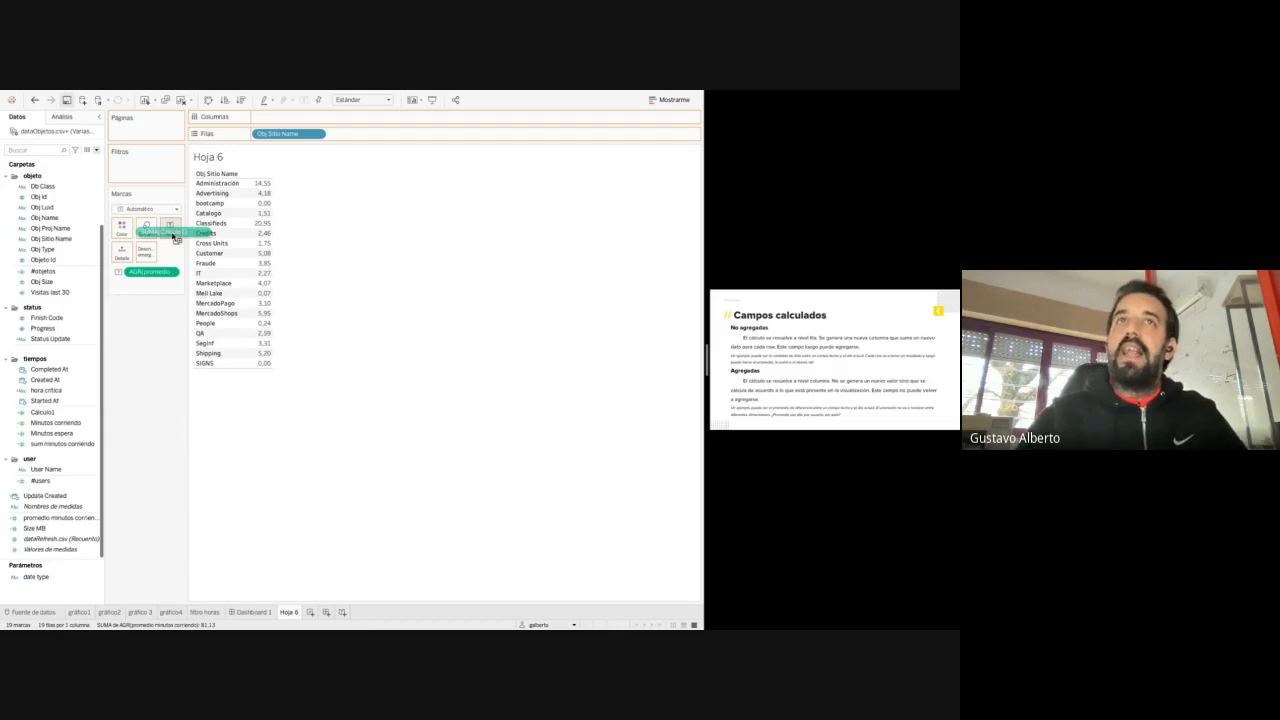
pyautogui.moveTo(174, 236); pyautogui.dragTo(174, 236)
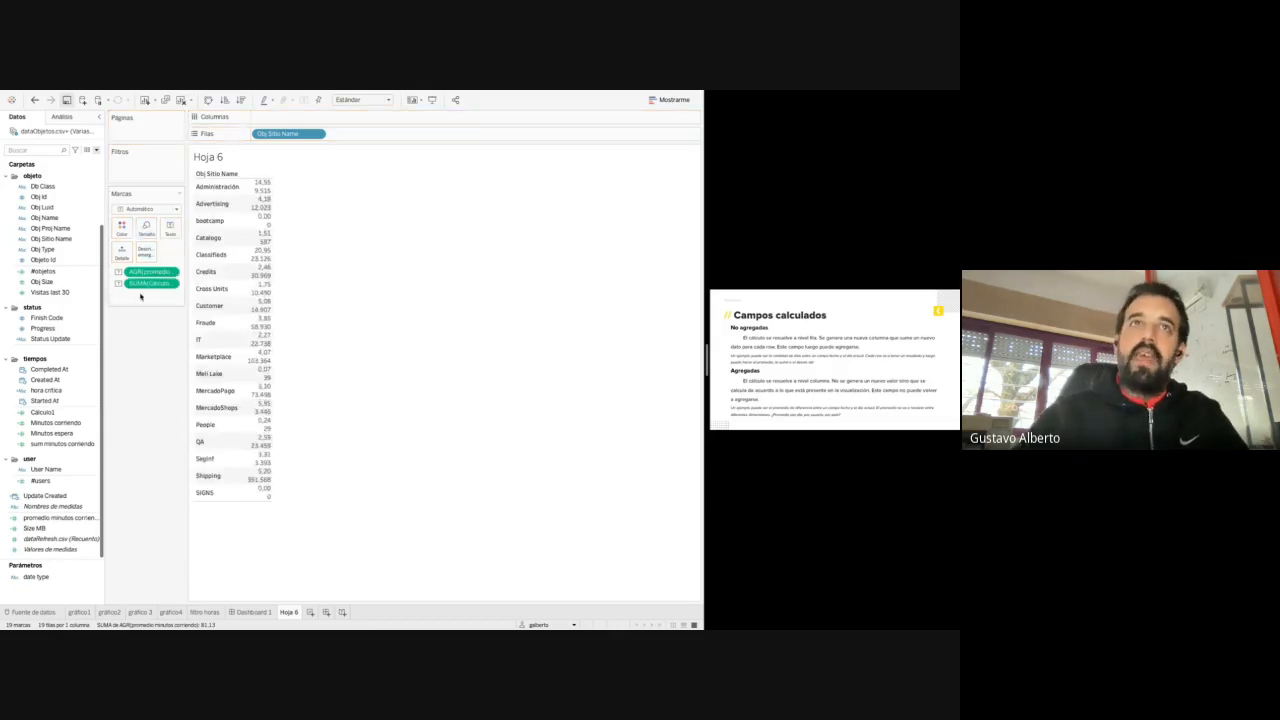
pyautogui.rightClick(143, 284)
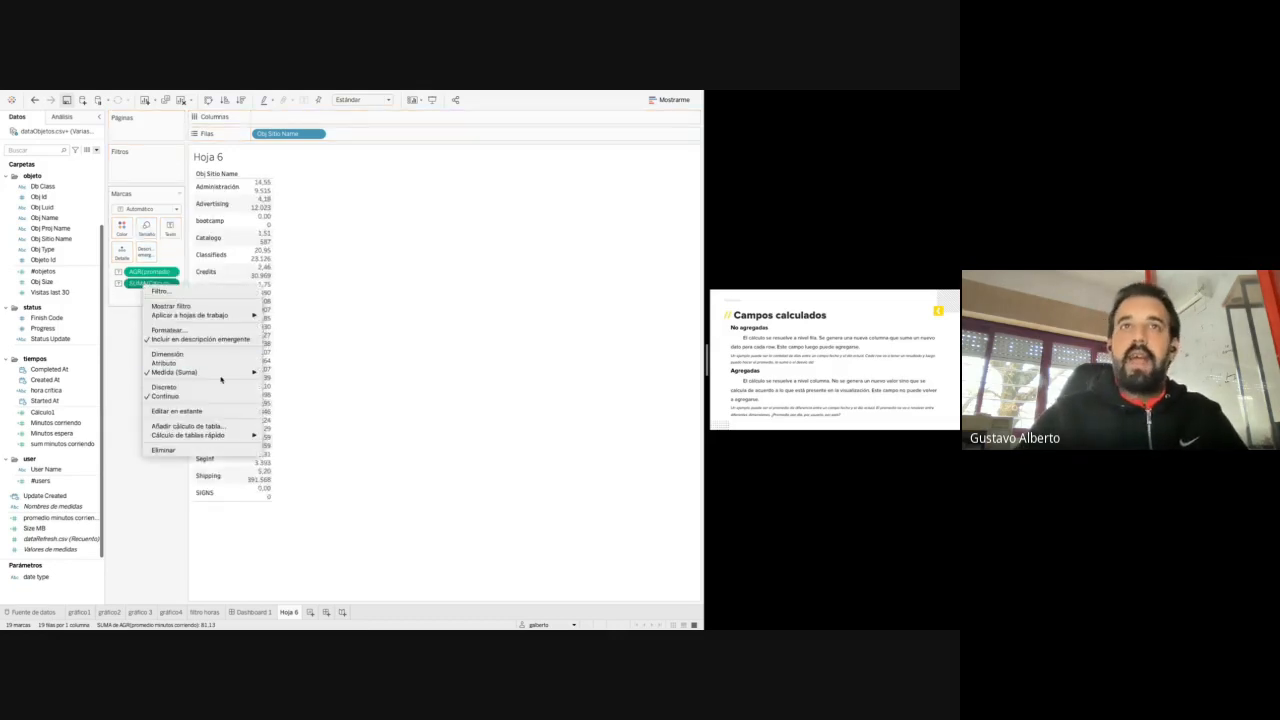
pyautogui.moveTo(225, 374)
pyautogui.click(293, 392)
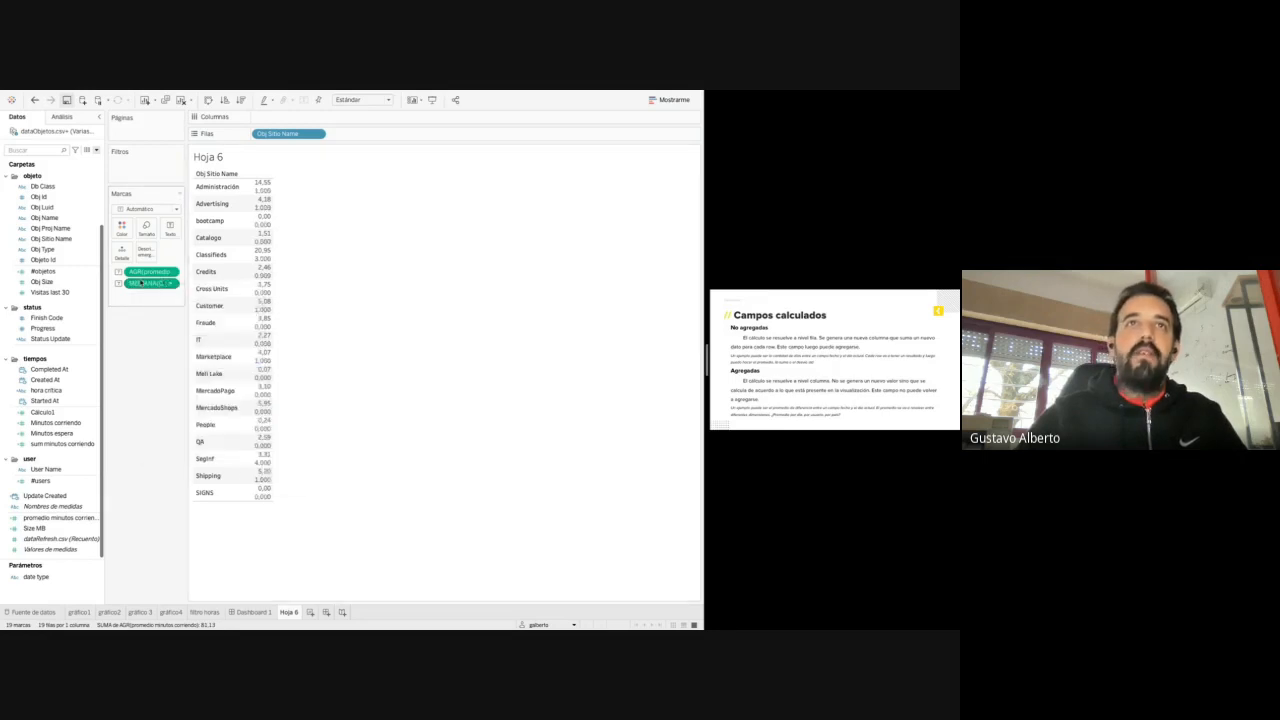
pyautogui.rightClick(143, 284)
pyautogui.moveTo(238, 368)
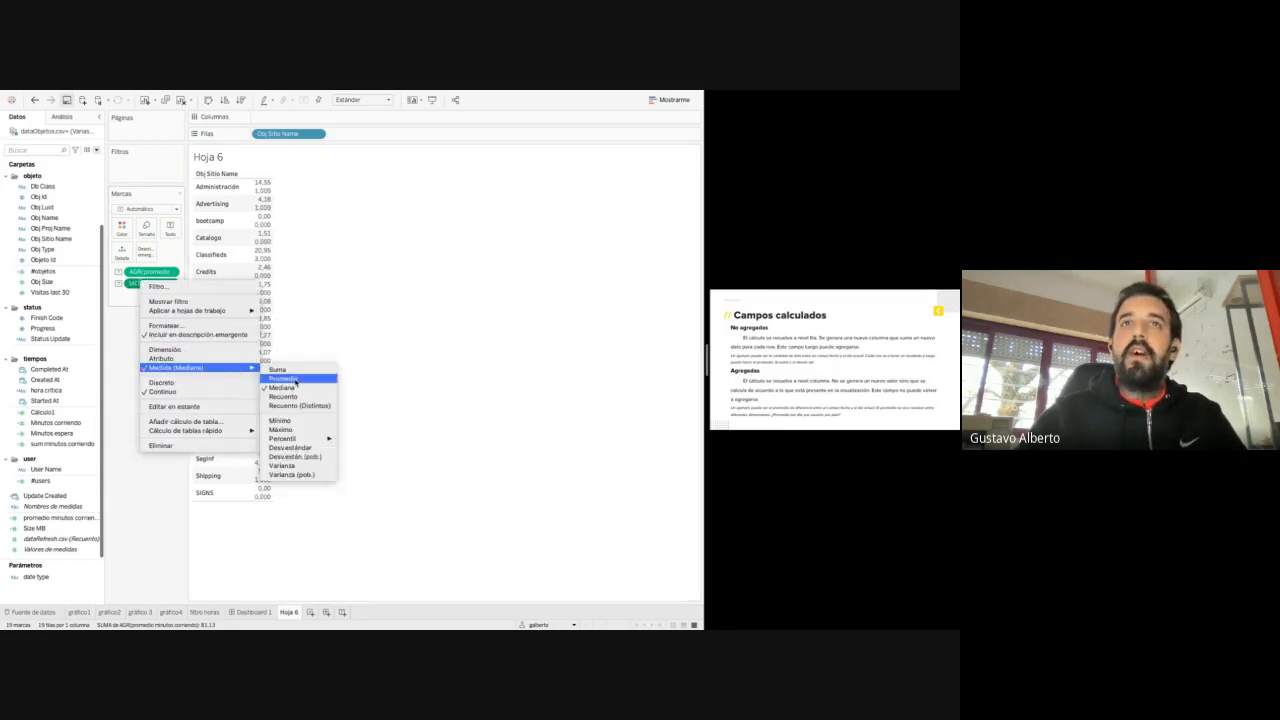
pyautogui.click(294, 380)
# Remove Cálculo1 from the text marks of Hoja 6
pyautogui.moveTo(145, 287)
pyautogui.mouseDown()
pyautogui.moveTo(175, 222)
pyautogui.moveTo(150, 275)
pyautogui.moveTo(135, 373)
pyautogui.moveTo(145, 287)
pyautogui.mouseUp()
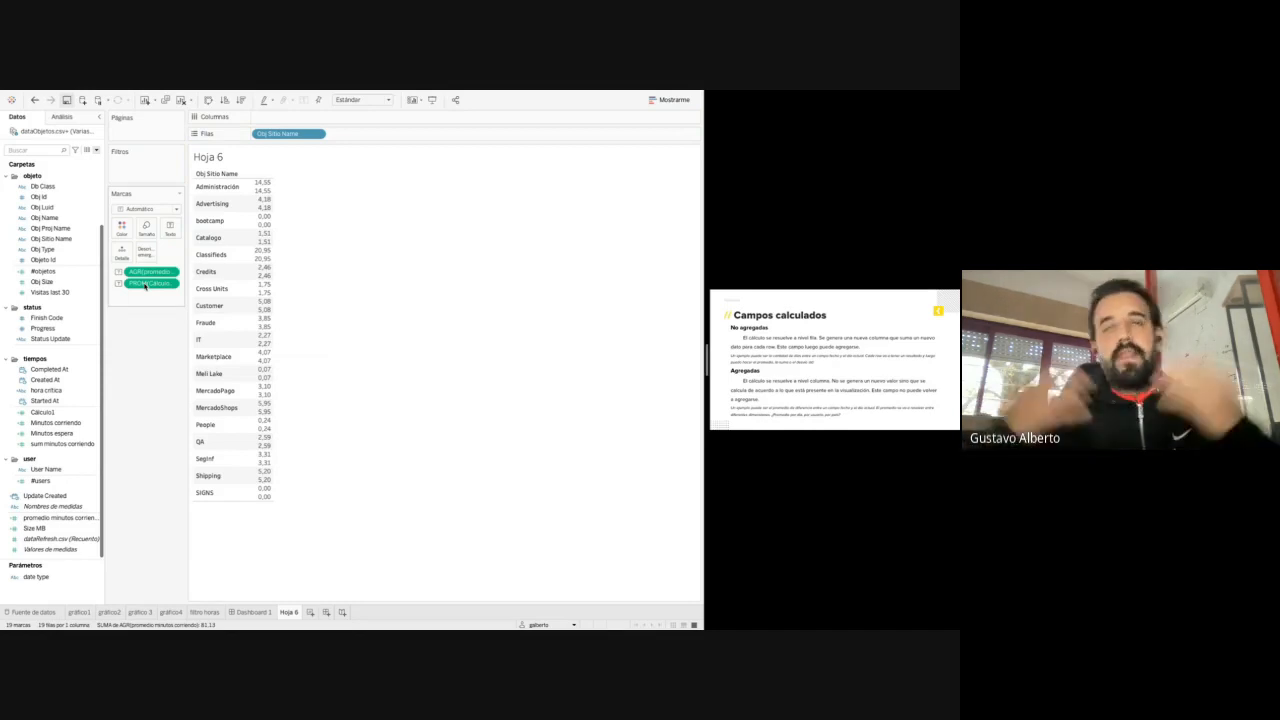
pyautogui.moveTo(145, 286)
pyautogui.mouseDown()
pyautogui.moveTo(128, 414)
pyautogui.moveTo(144, 370)
pyautogui.moveTo(135, 277)
pyautogui.moveTo(123, 374)
pyautogui.moveTo(145, 287)
pyautogui.moveTo(150, 310)
pyautogui.mouseUp()
pyautogui.moveTo(137, 396); pyautogui.dragTo(134, 402)
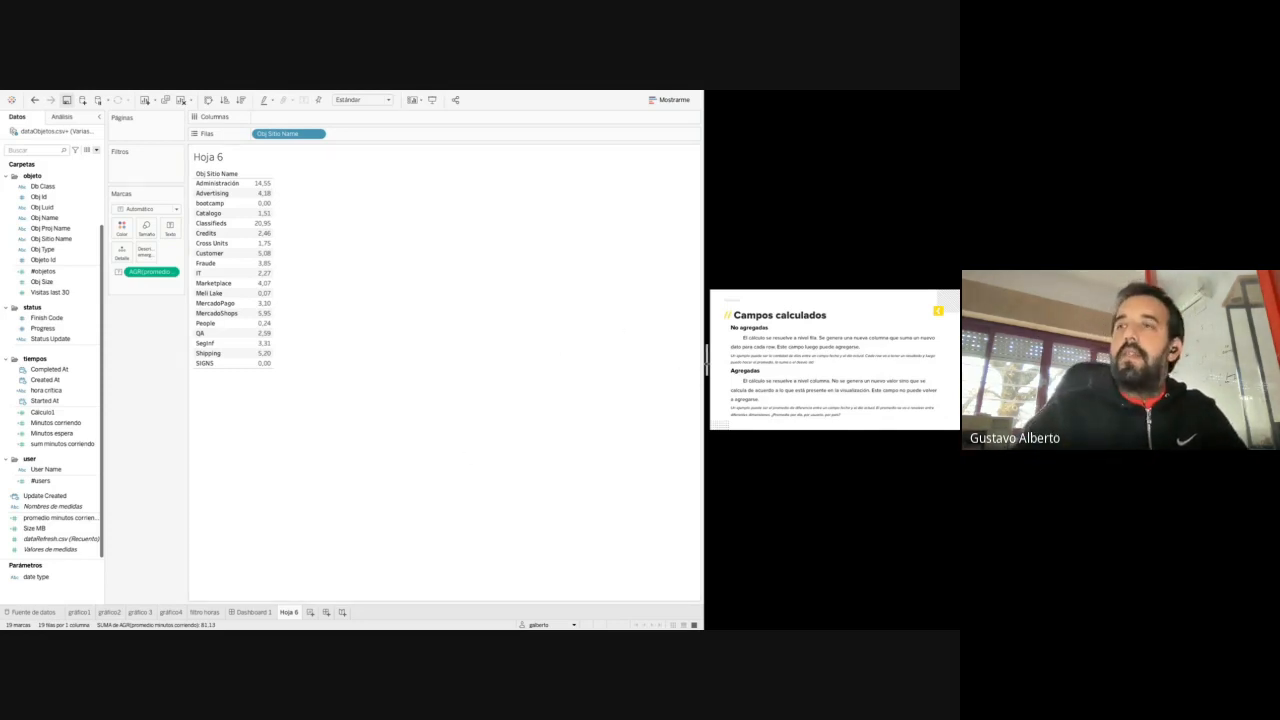
# Enlarge the Campos calculados slide beside the worksheet for reading
pyautogui.moveTo(706, 359); pyautogui.dragTo(385, 348)
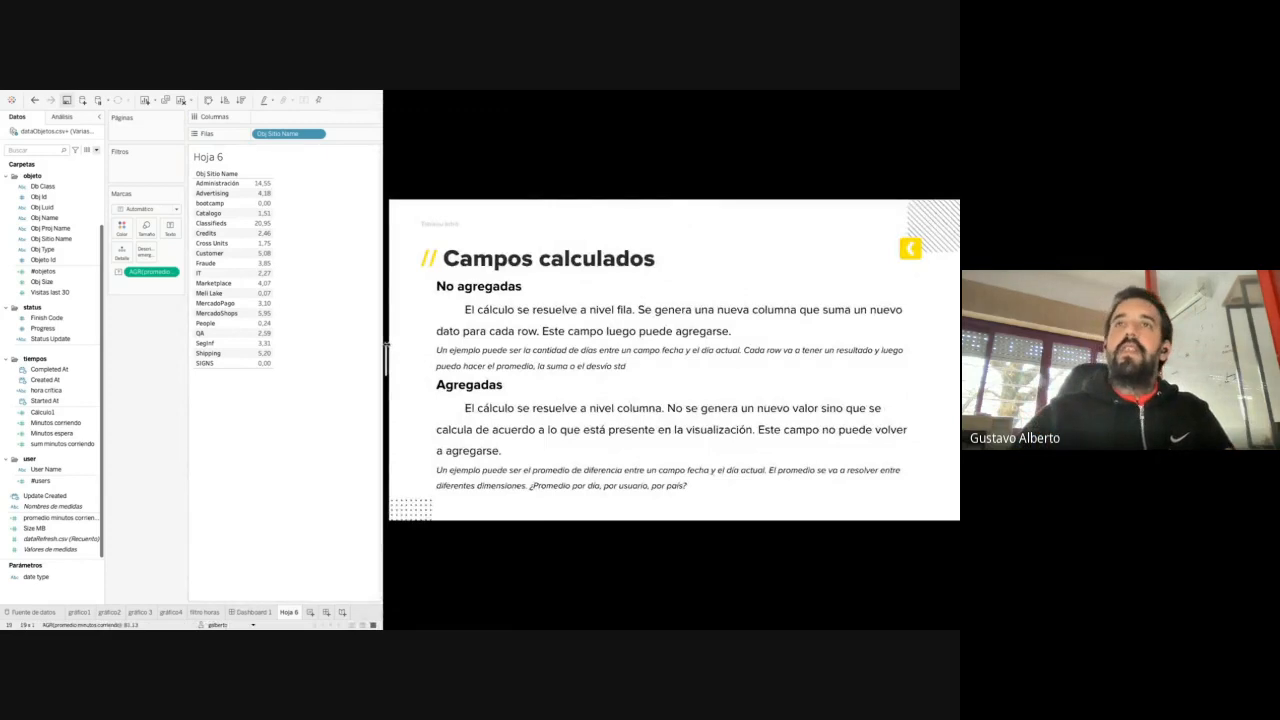
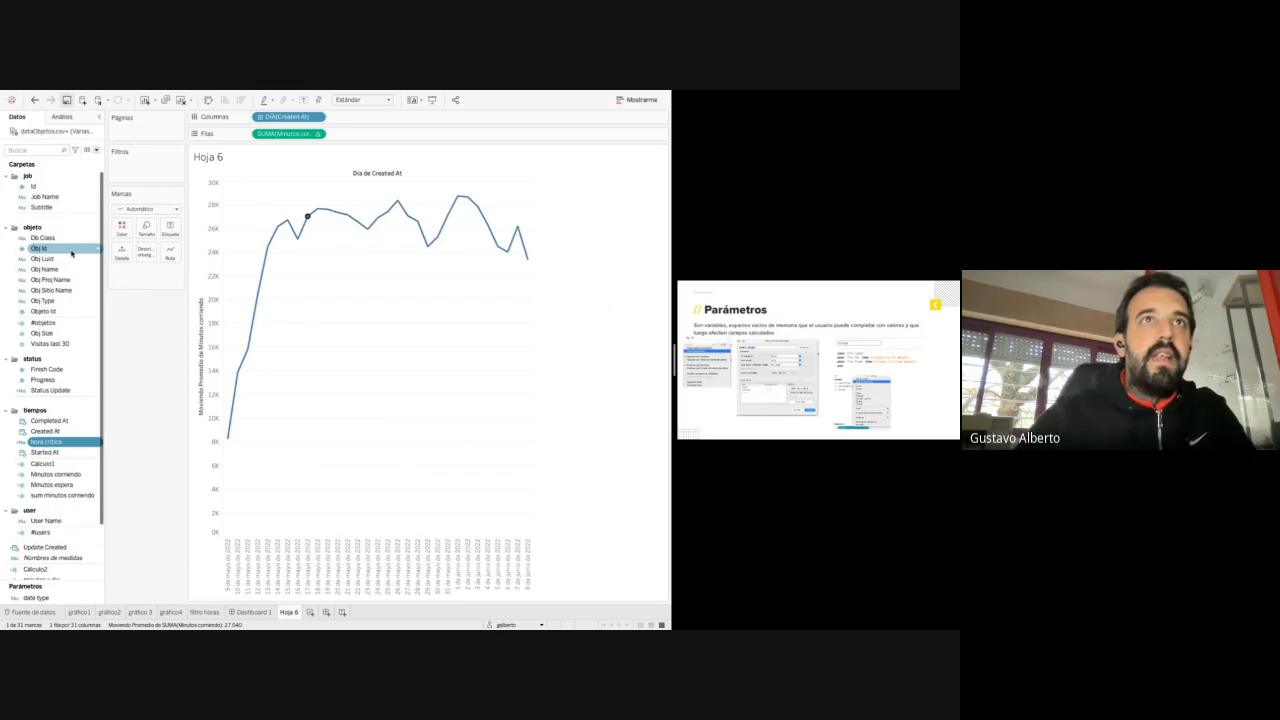
# Open the Update Created calculated field and examine its DATETRUNC function and date type argument
pyautogui.scroll(-3, 75, 328)
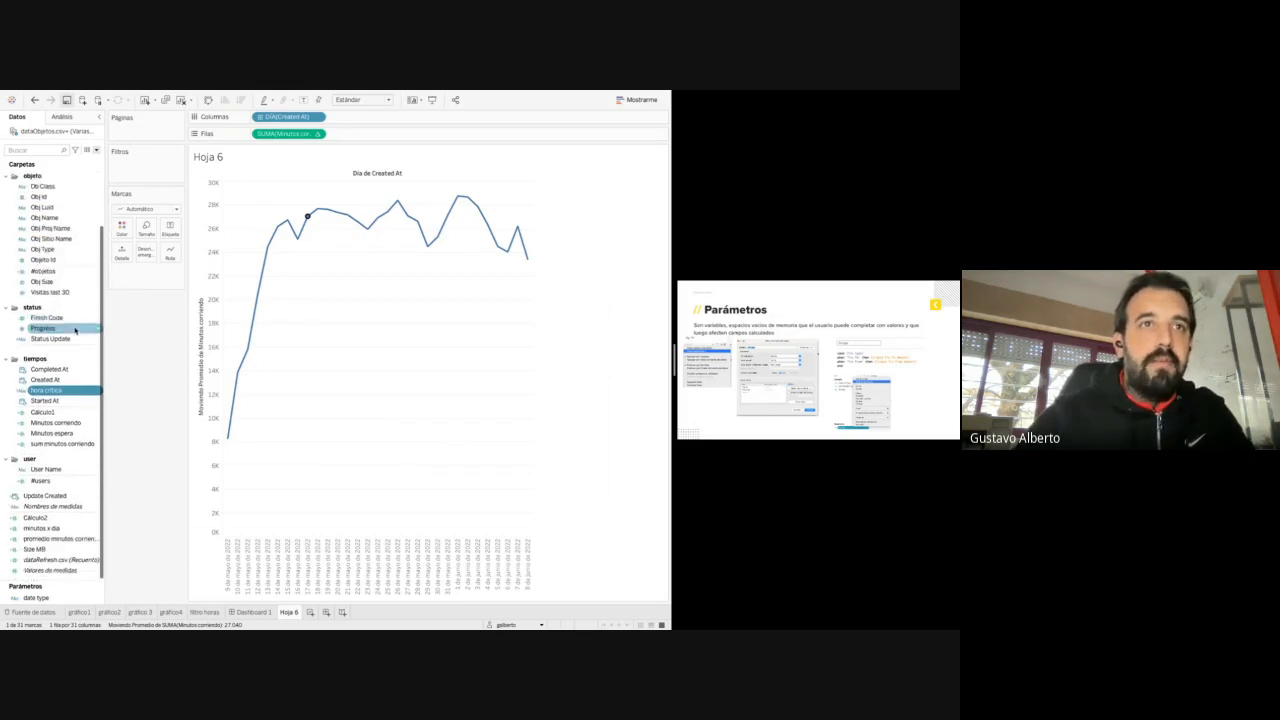
pyautogui.rightClick(45, 496)
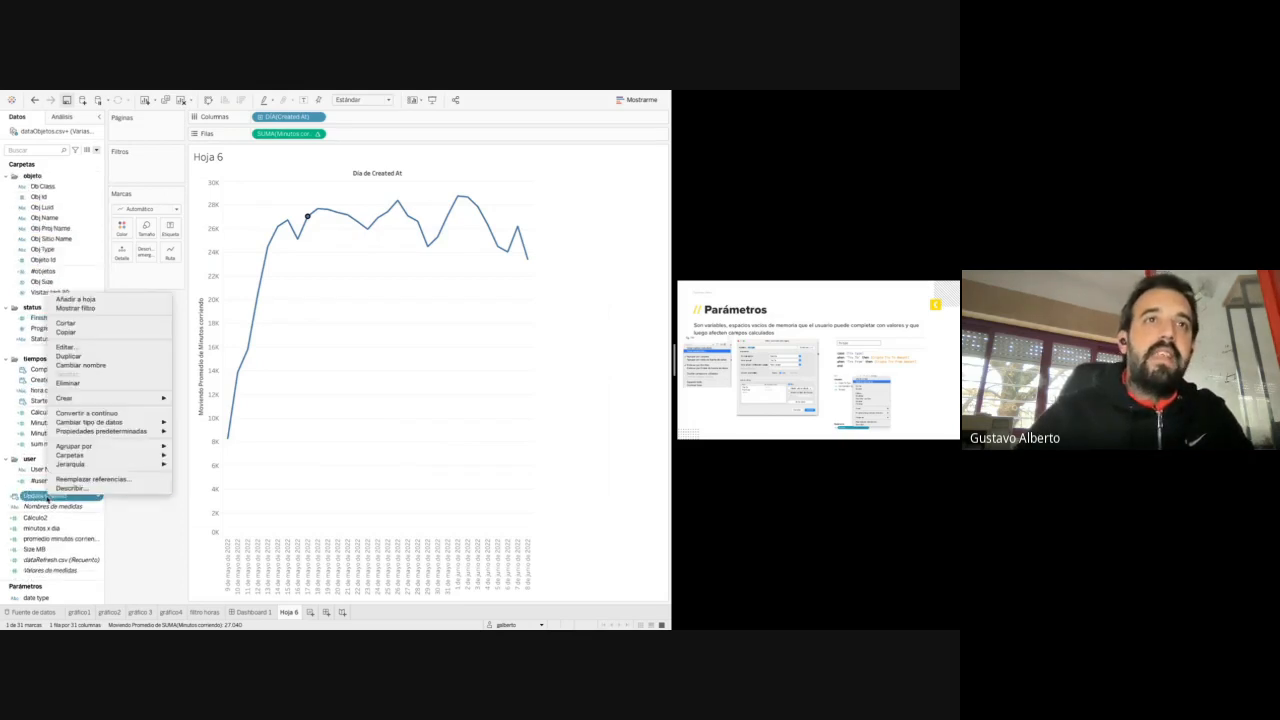
pyautogui.click(102, 349)
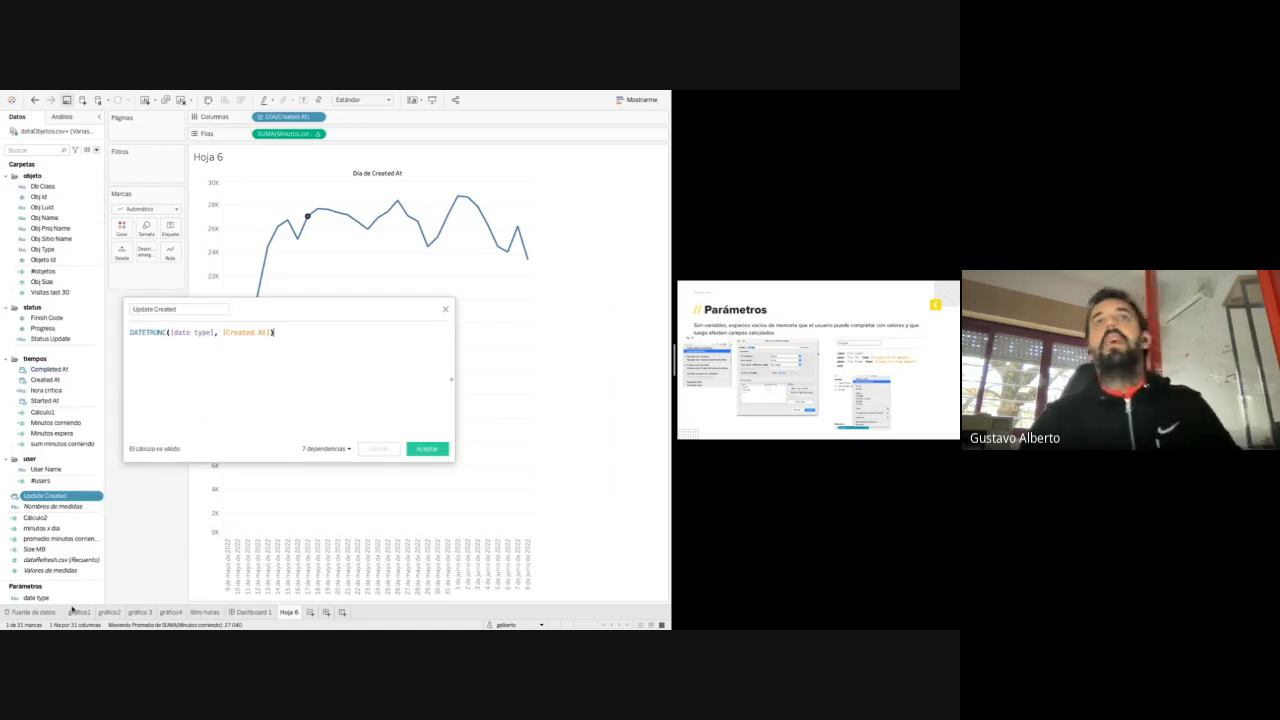
pyautogui.tripleClick(152, 332)
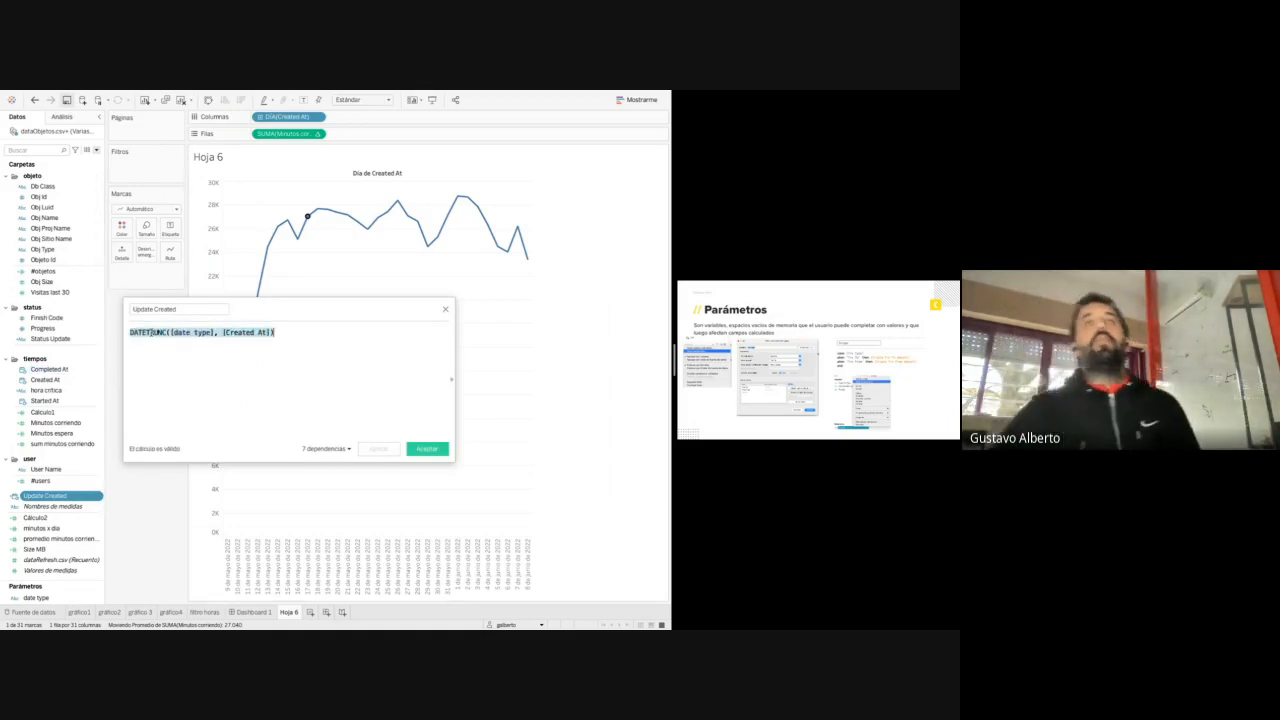
pyautogui.click(152, 332)
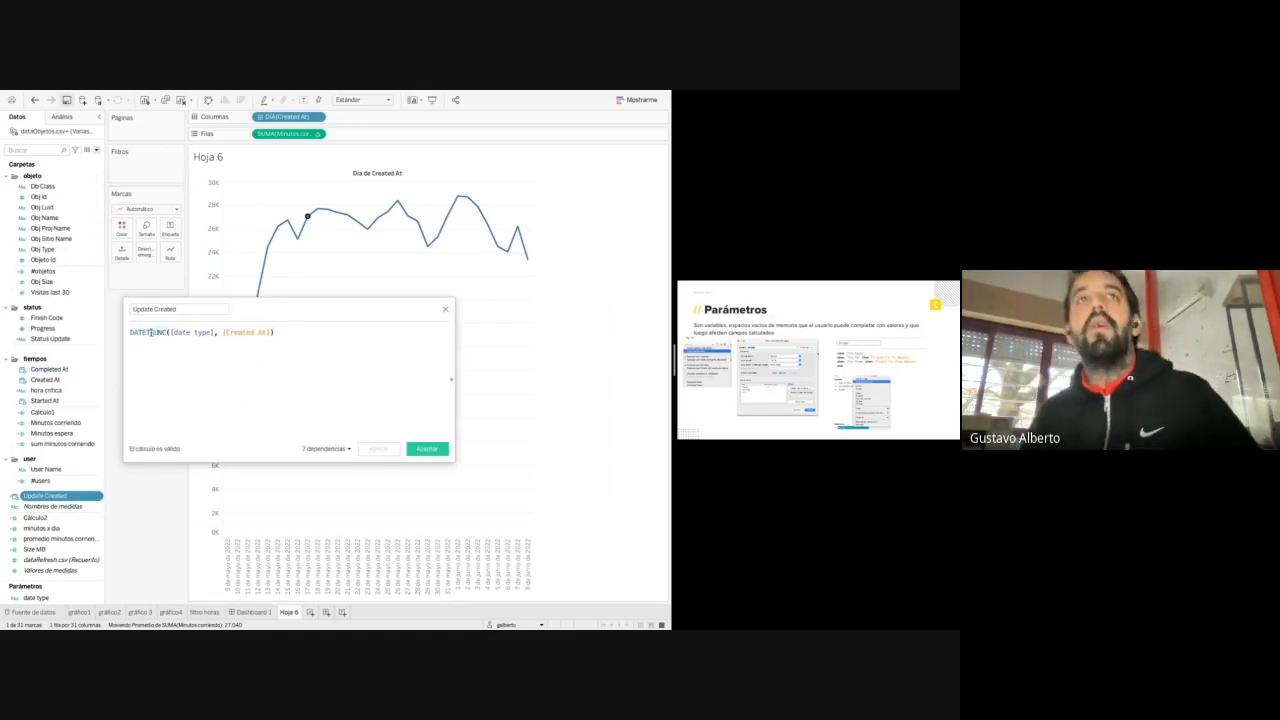
pyautogui.doubleClick(151, 332)
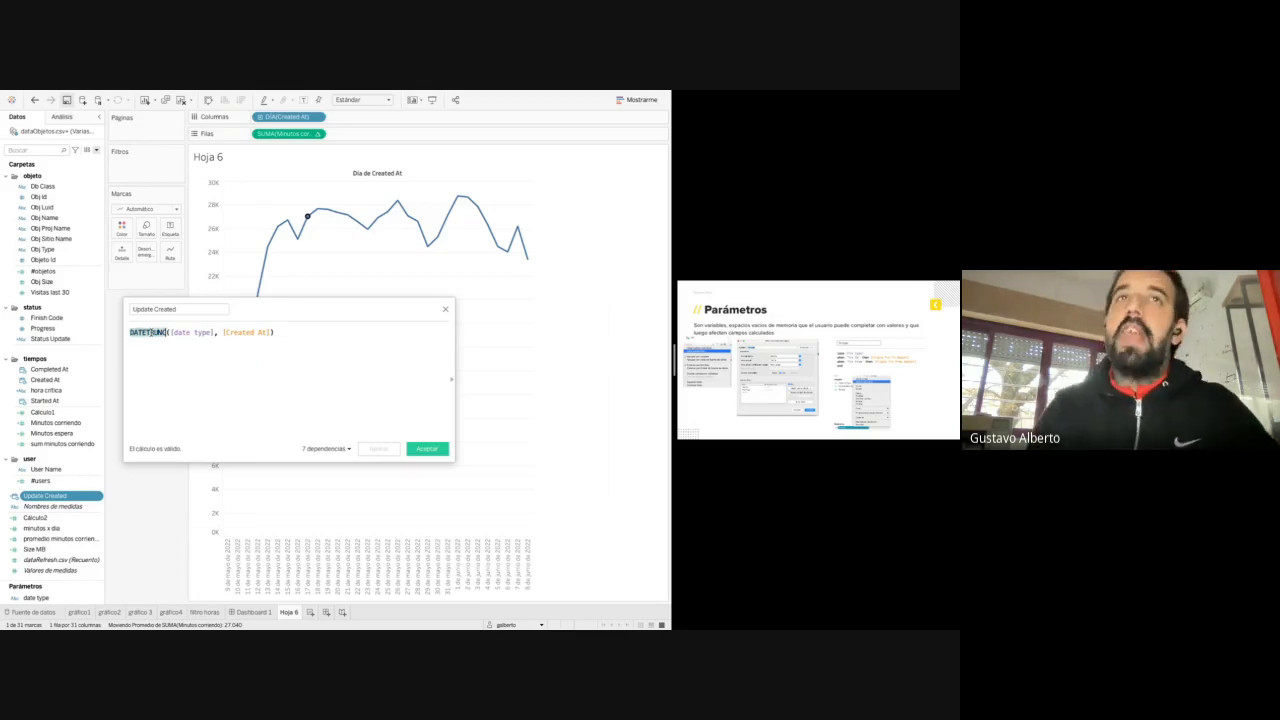
pyautogui.click(195, 332)
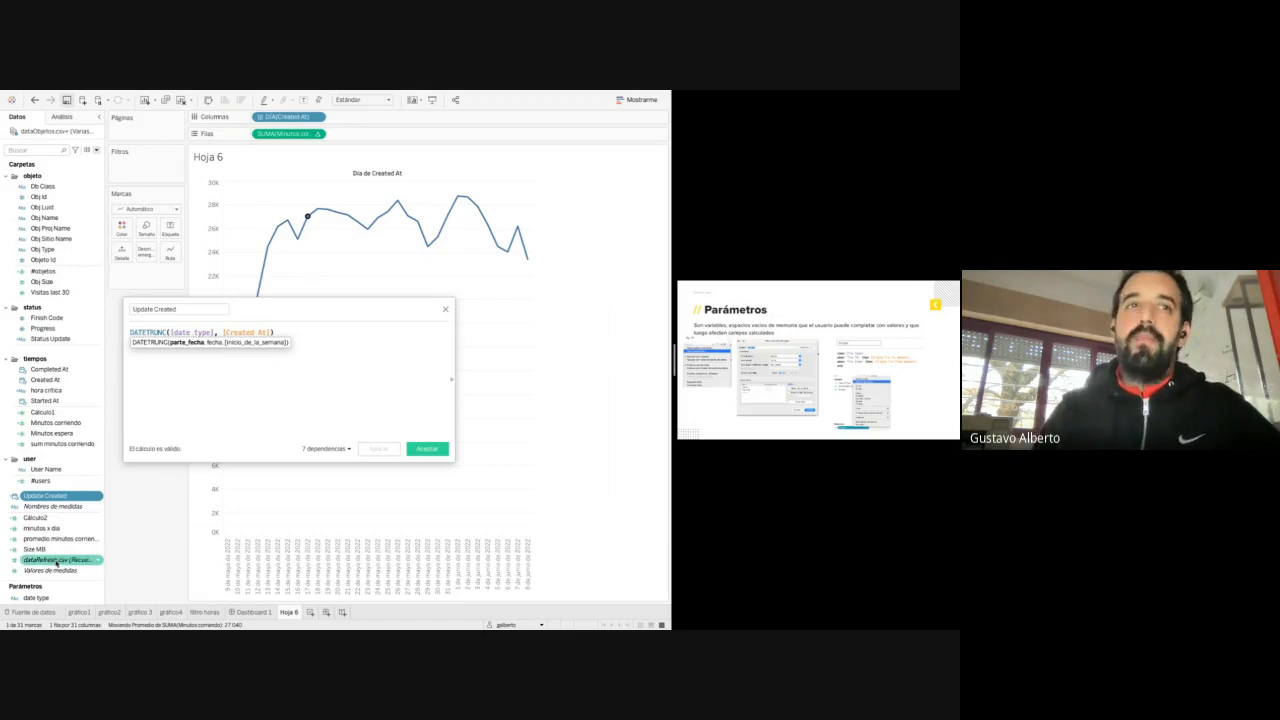
# Open the date type parameter for editing, review its list of allowed values, and accept it without changes
pyautogui.rightClick(40, 597)
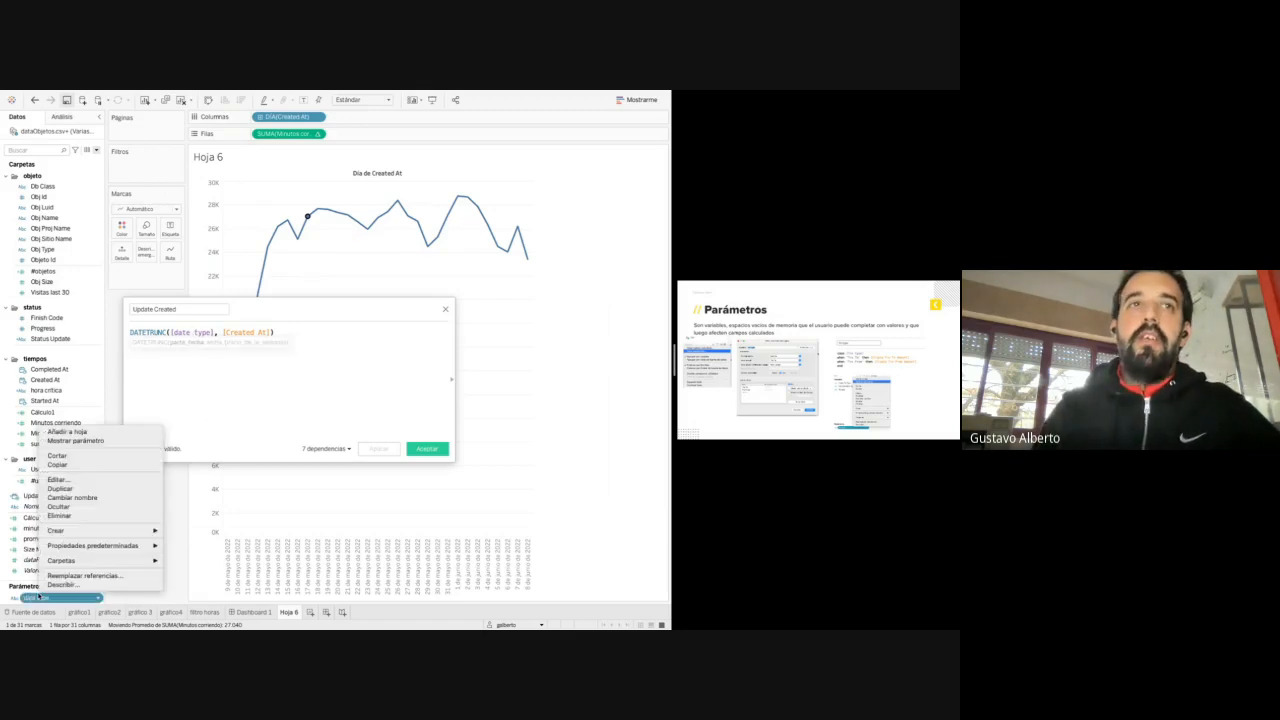
pyautogui.click(90, 480)
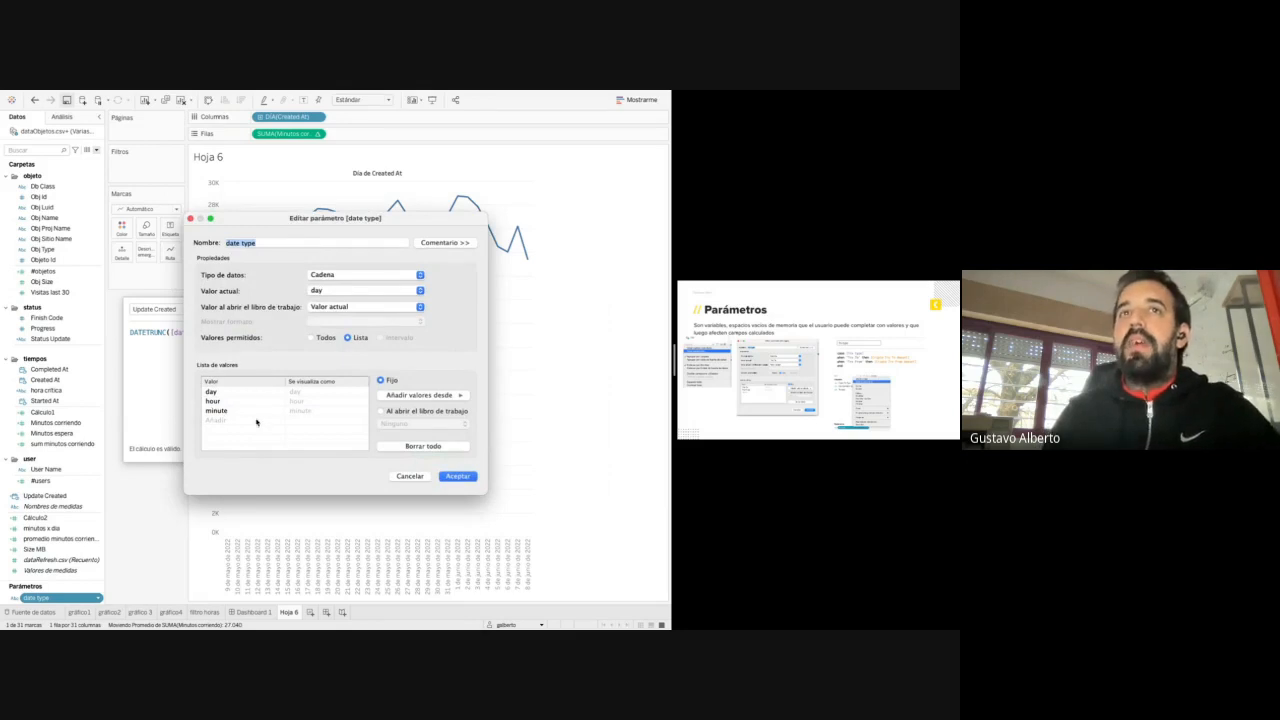
pyautogui.click(240, 392)
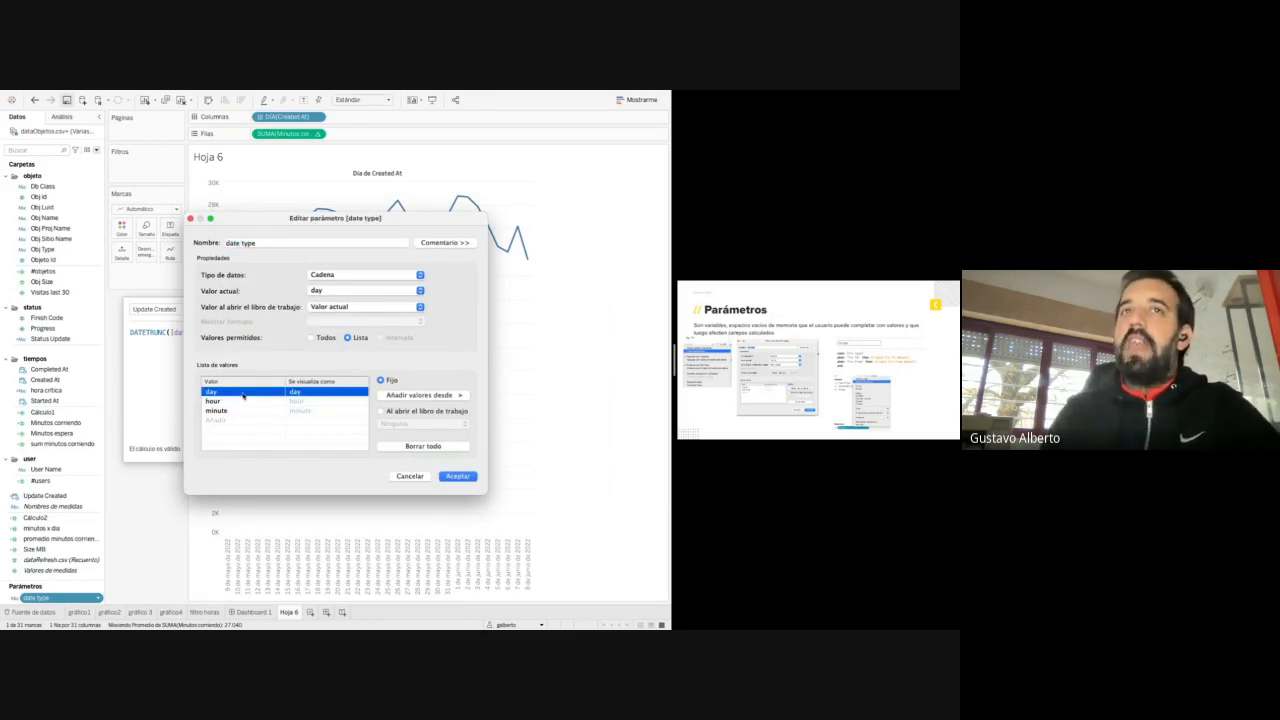
pyautogui.click(451, 477)
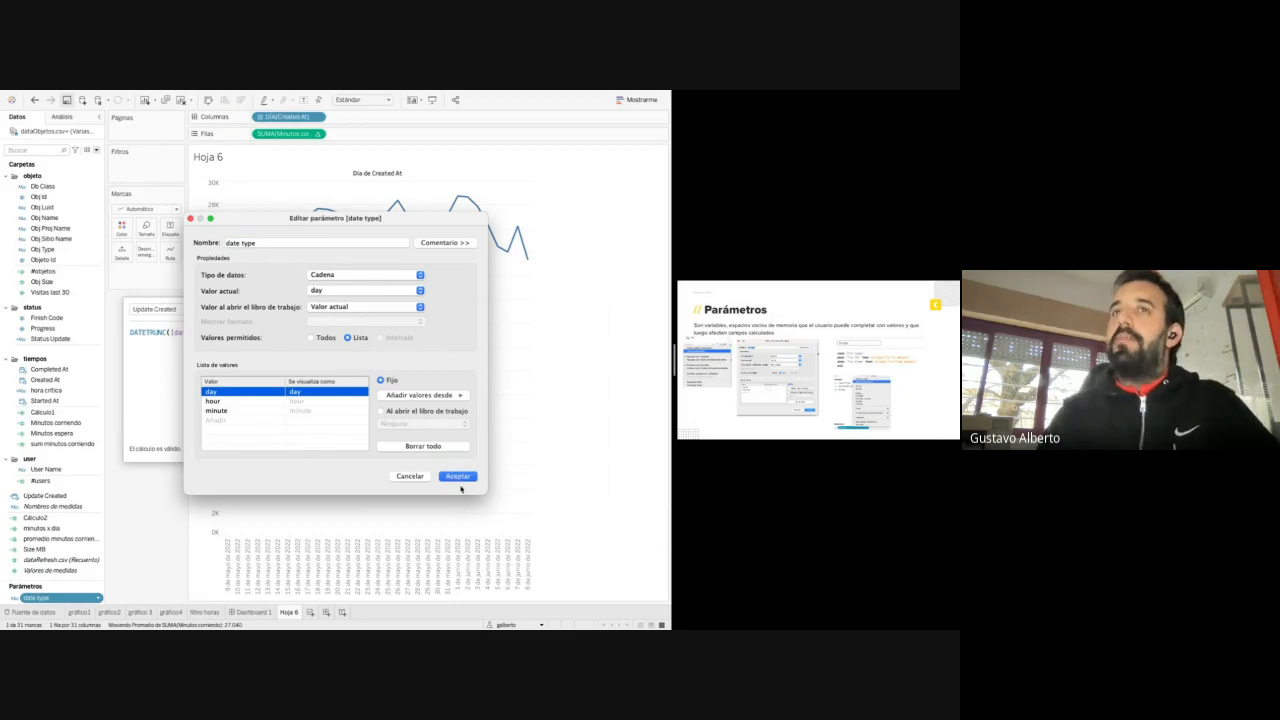
pyautogui.click(458, 477)
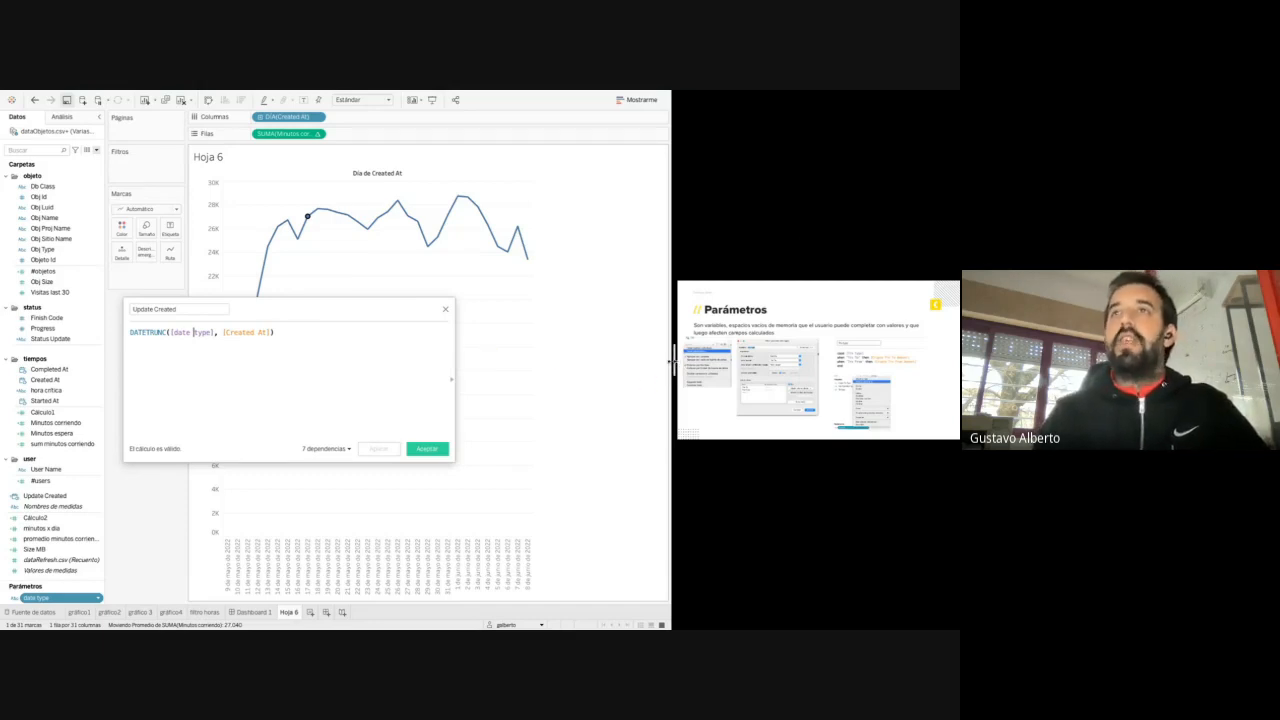
# Show the Parámetros slide full screen and advance to the Parámetros (seleccionar métrica) slide
pyautogui.moveTo(673, 360); pyautogui.dragTo(407, 373)
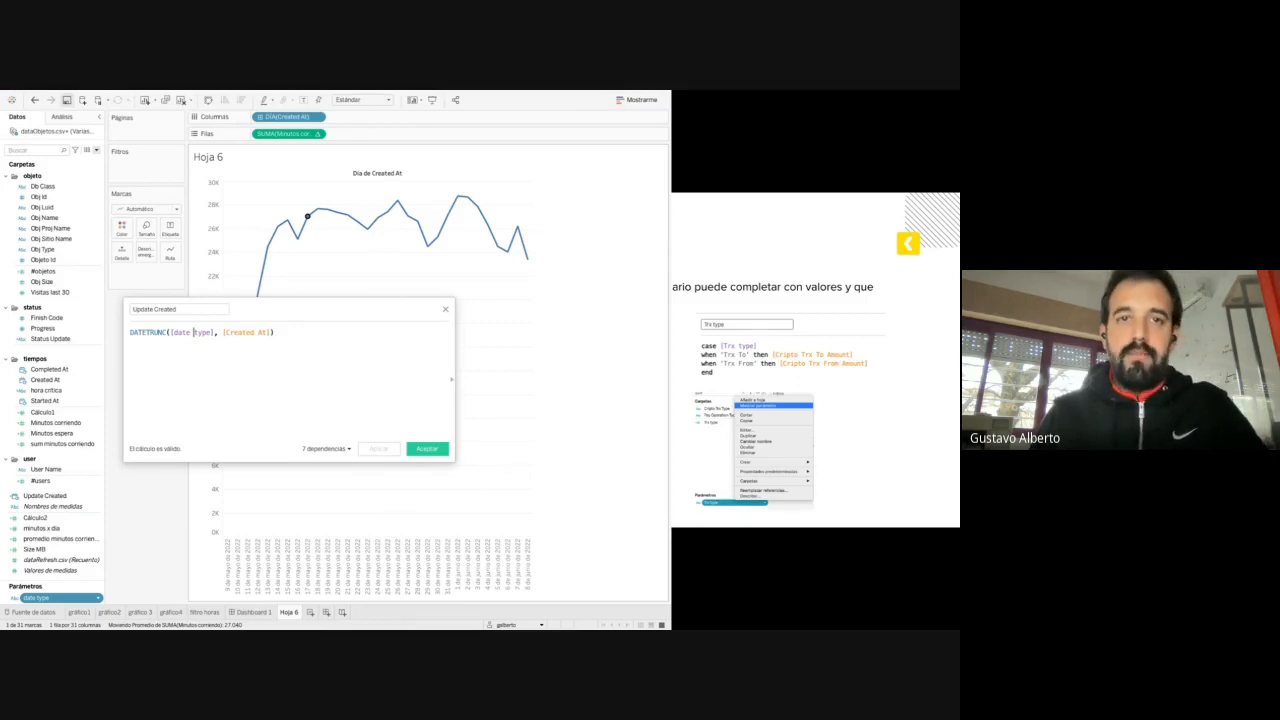
pyautogui.press('super+Tab')
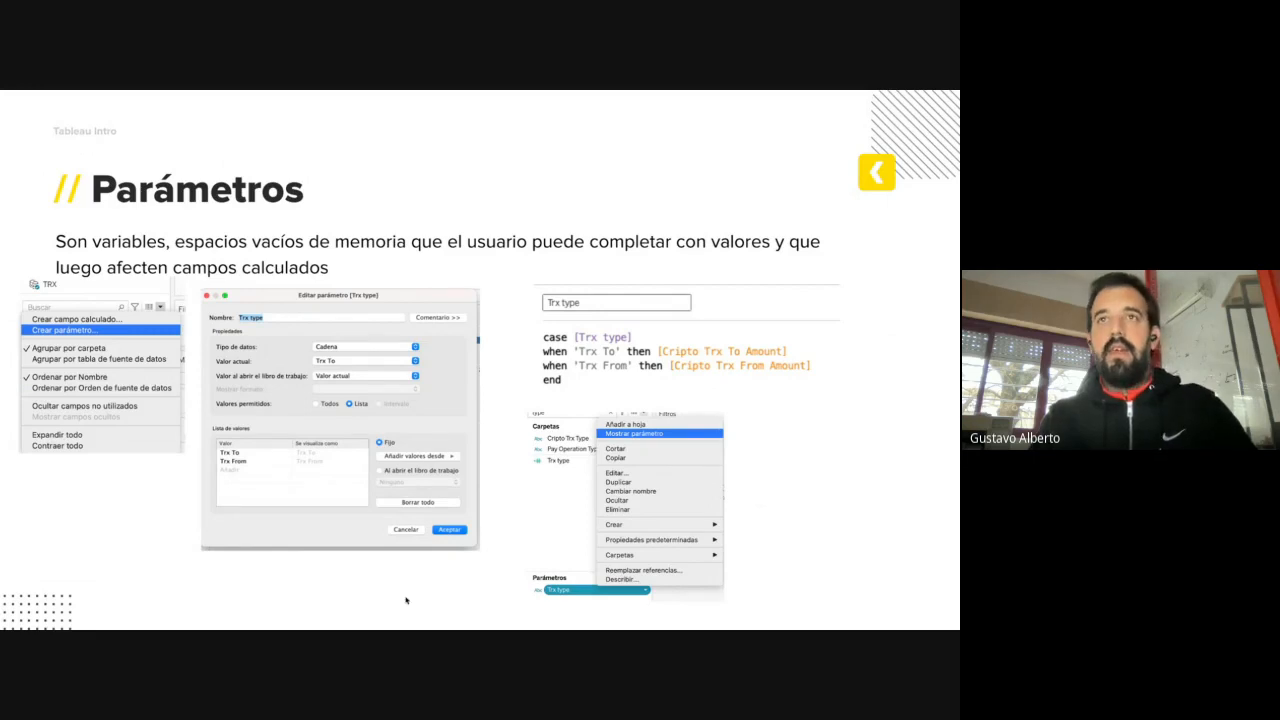
pyautogui.press('Right')
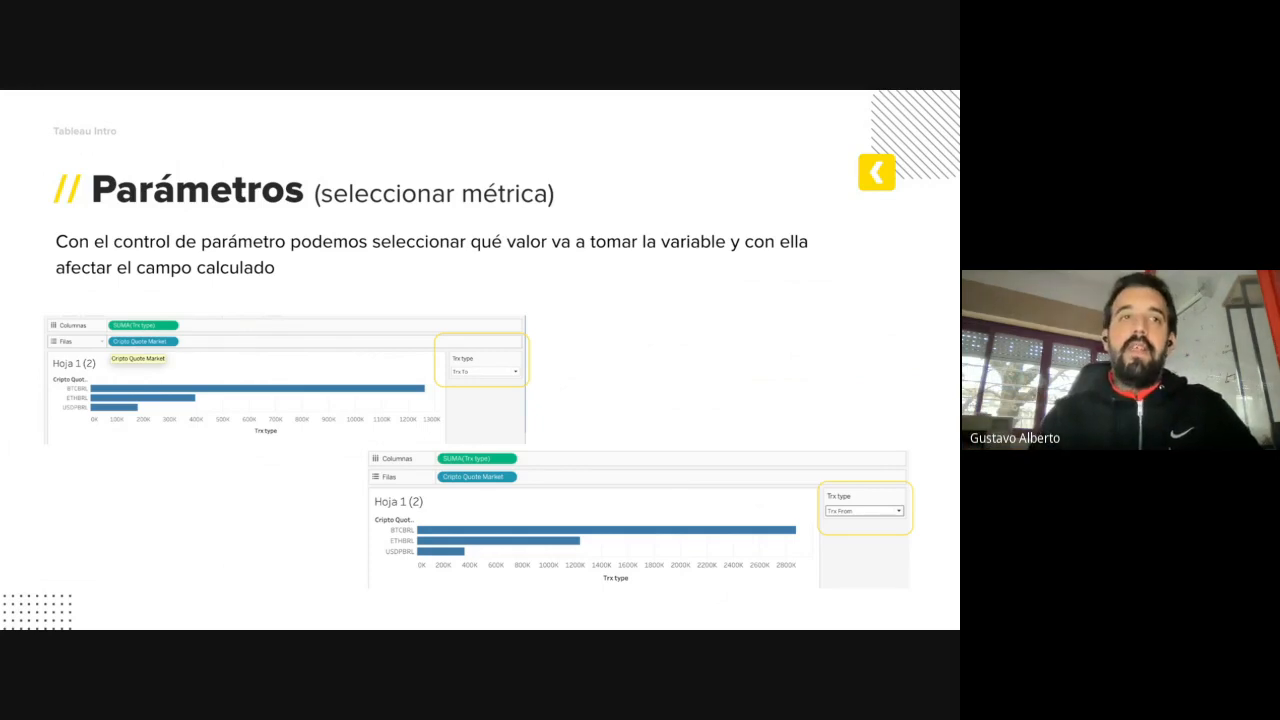
# Switch to Tableau full screen, check the formula of Update Created again, and close its editor
pyautogui.hotkey('ctrl', 'Up')
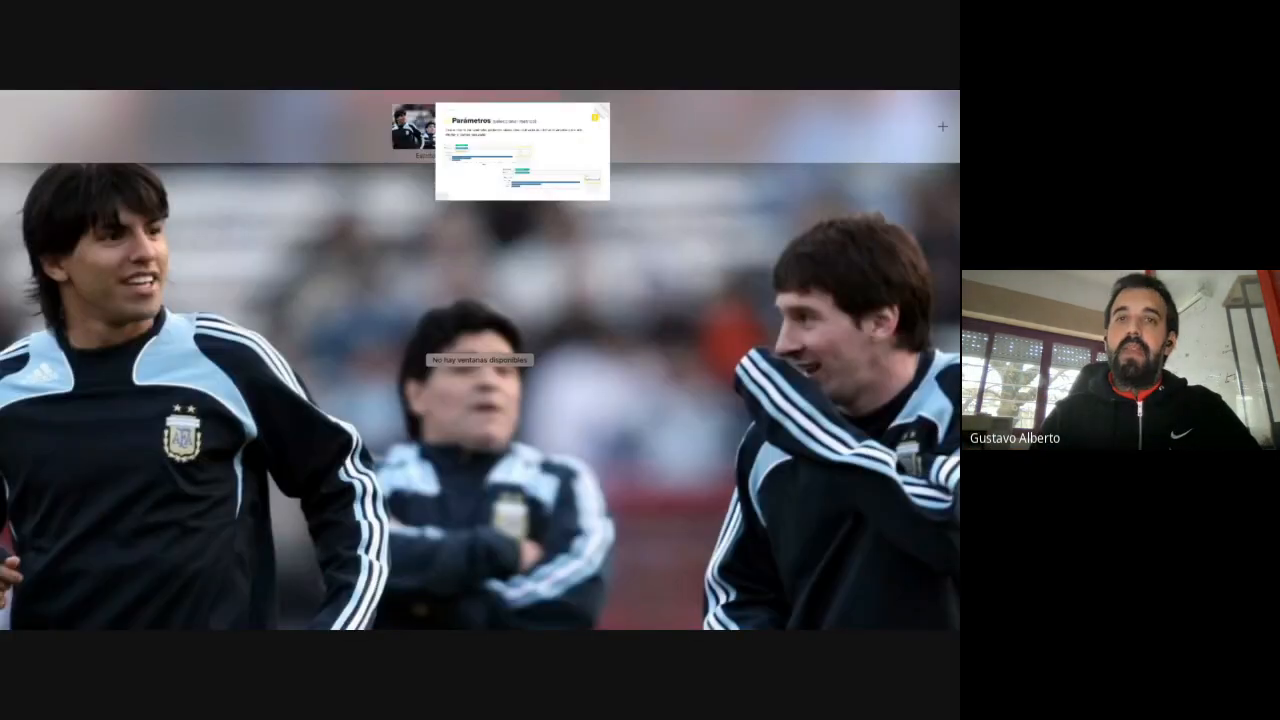
pyautogui.moveTo(354, 627); pyautogui.dragTo(464, 131)
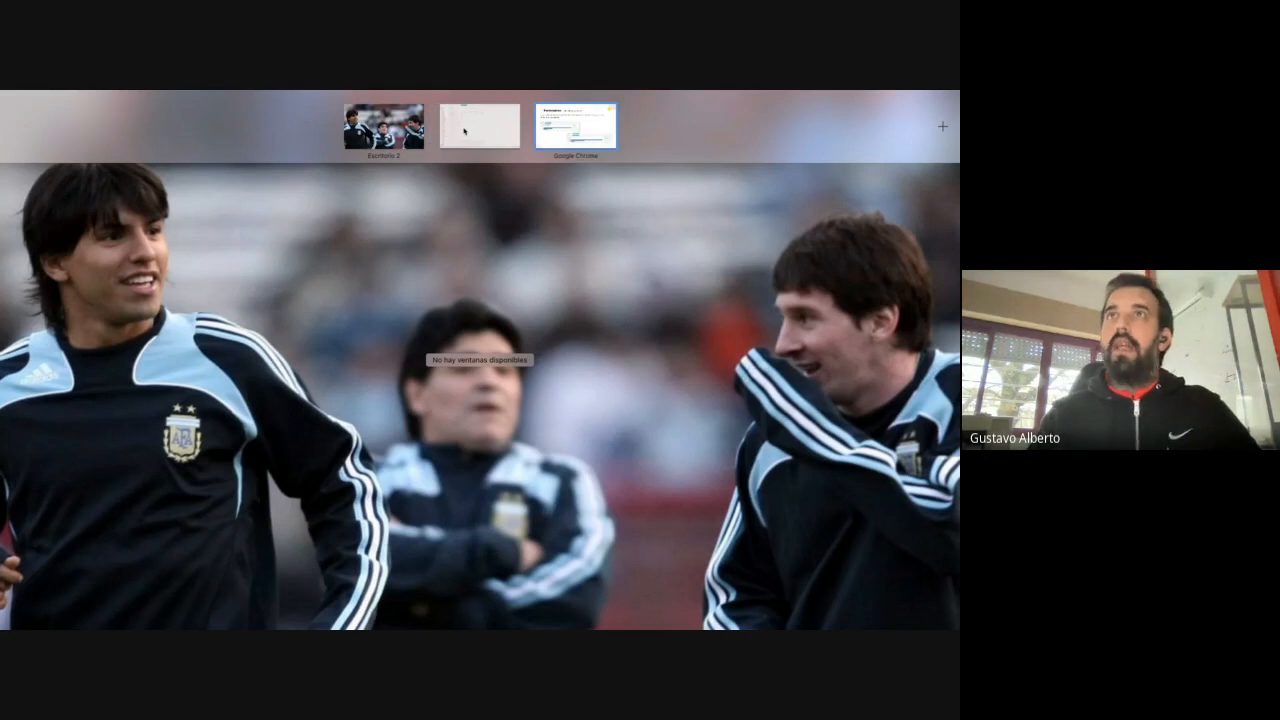
pyautogui.click(466, 128)
pyautogui.click(62, 549)
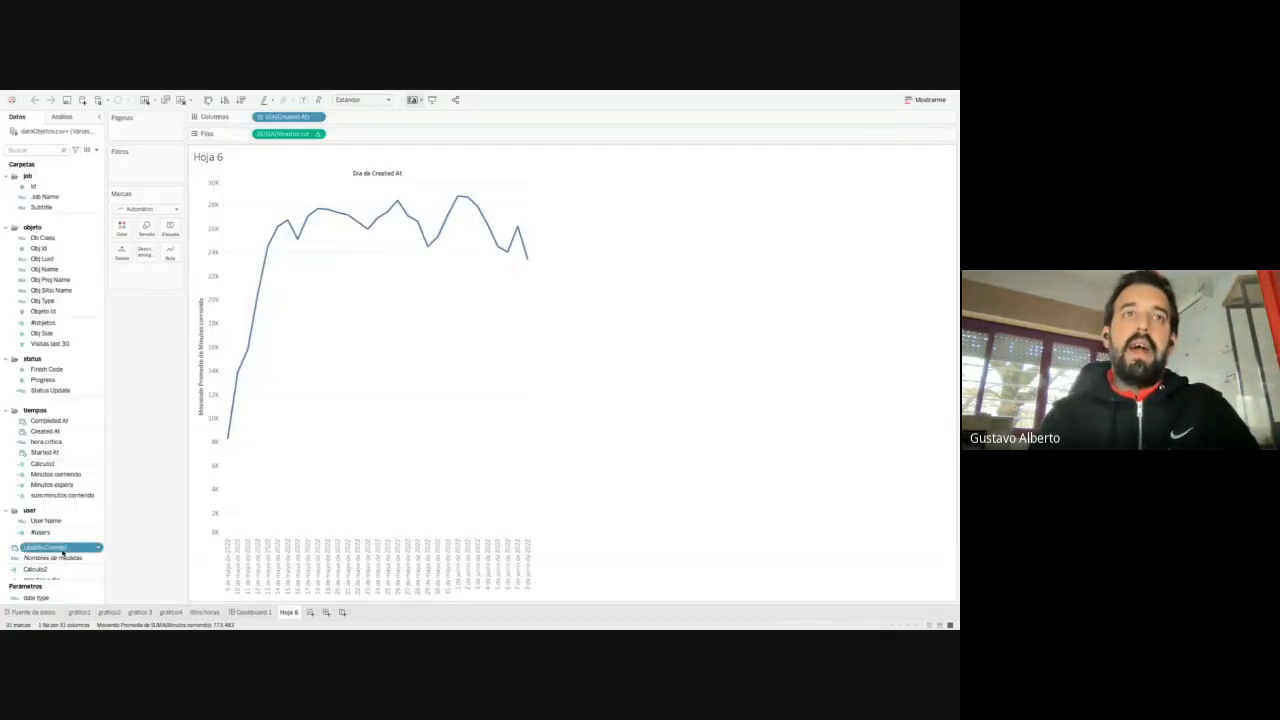
pyautogui.rightClick(62, 550)
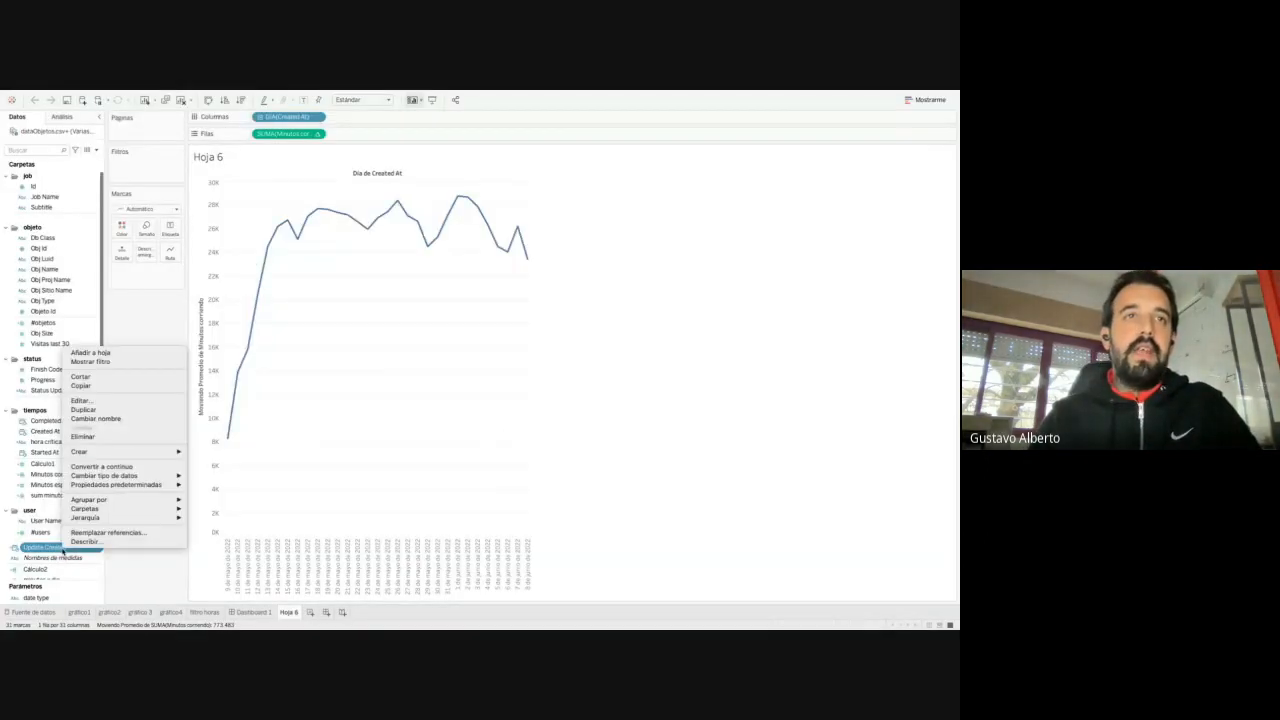
pyautogui.click(142, 405)
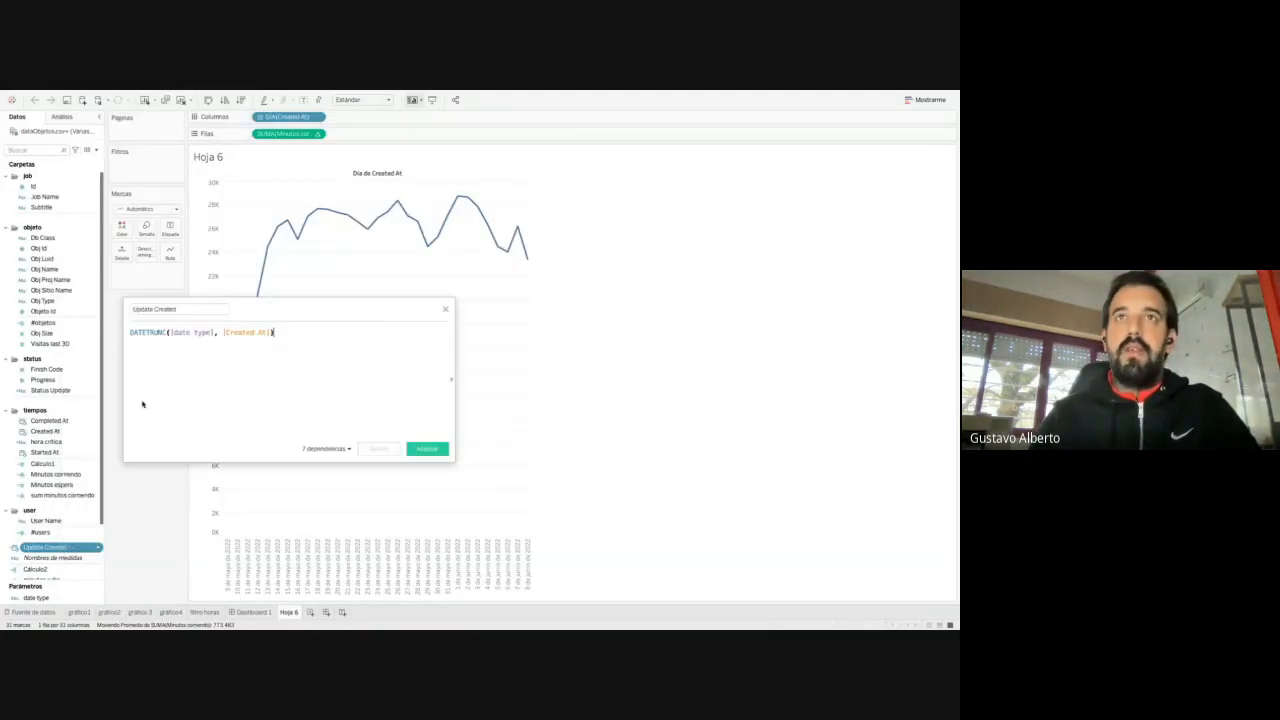
pyautogui.click(445, 309)
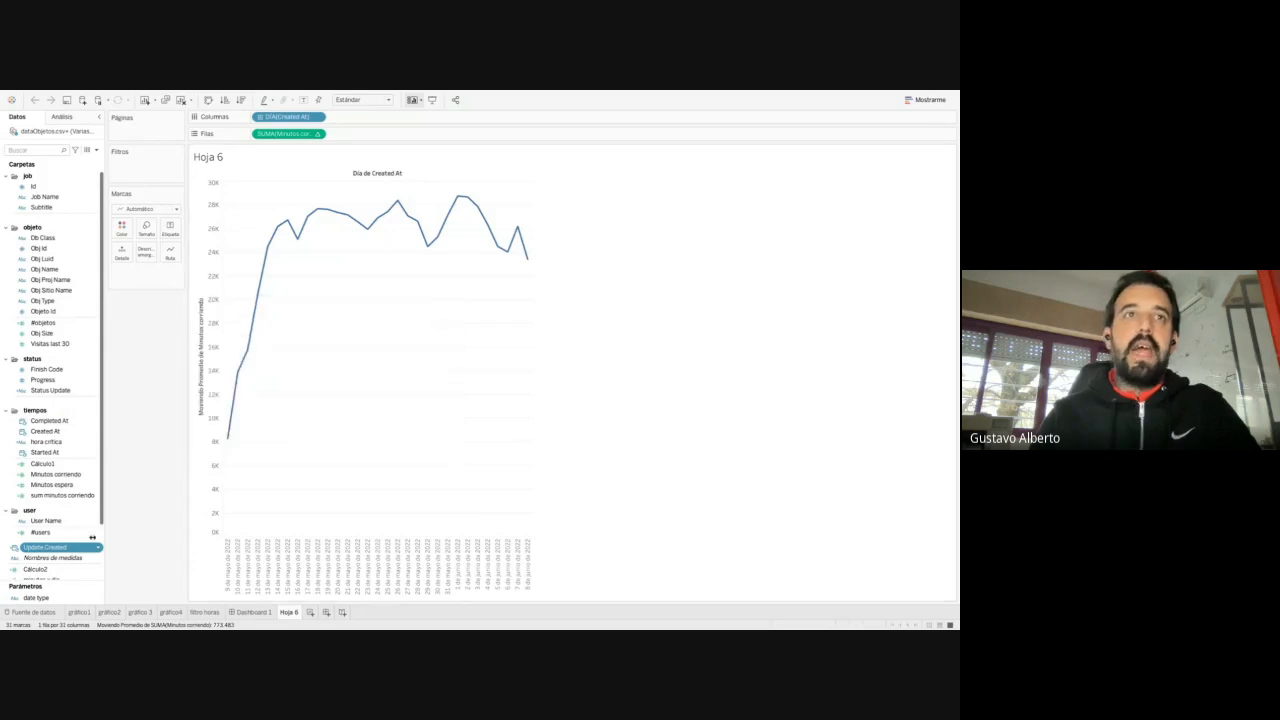
# Show the date type parameter control on Hoja 6, try the minute value, and set it back to day
pyautogui.rightClick(44, 598)
pyautogui.click(81, 443)
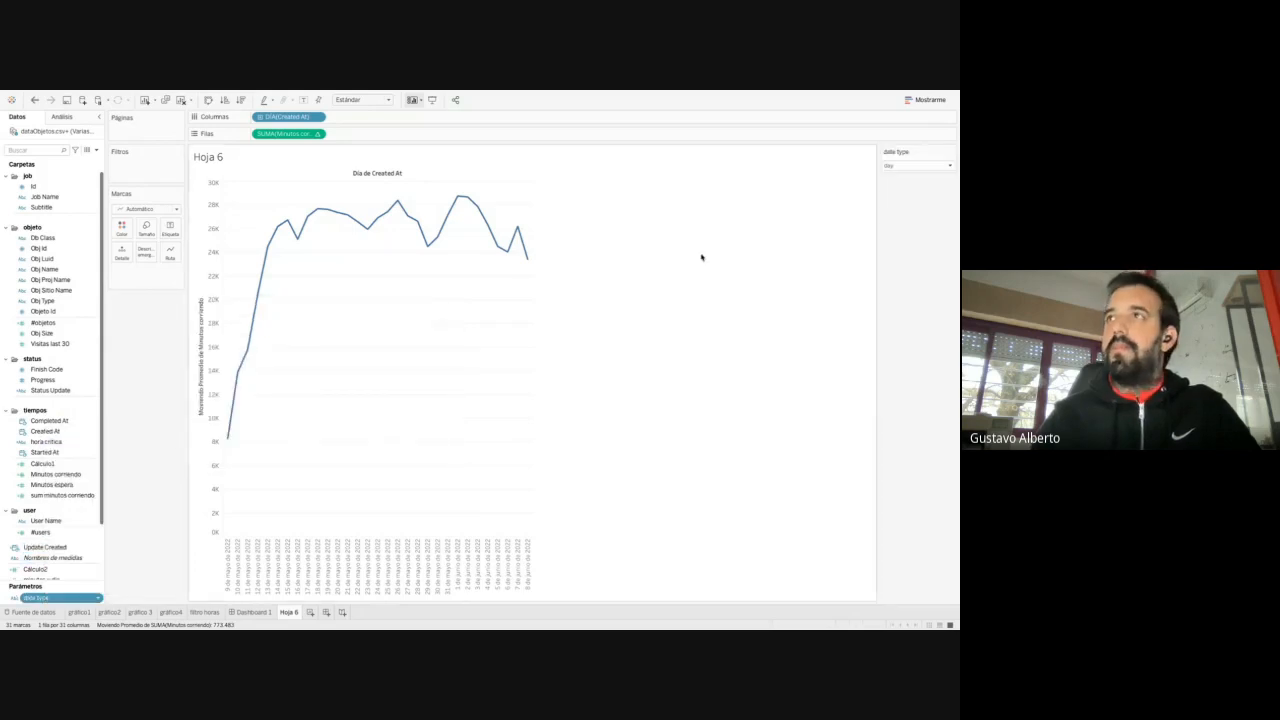
pyautogui.click(890, 165)
pyautogui.click(893, 191)
pyautogui.click(893, 166)
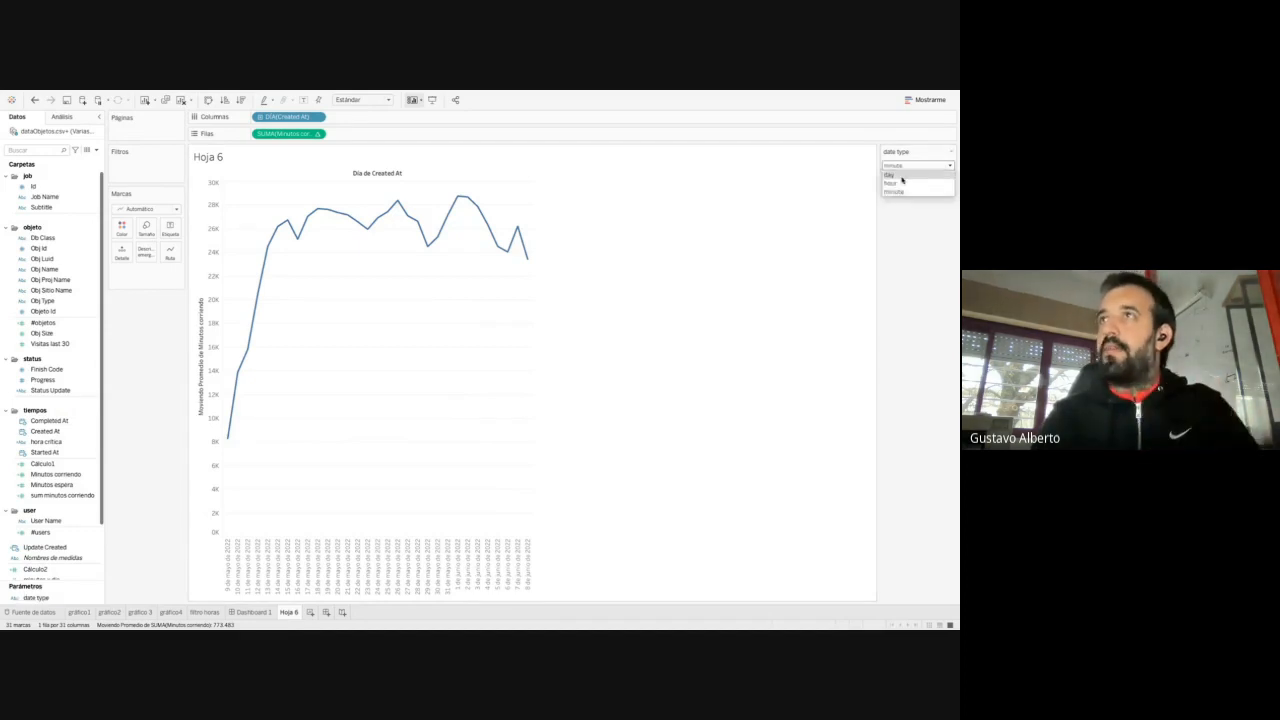
pyautogui.click(896, 175)
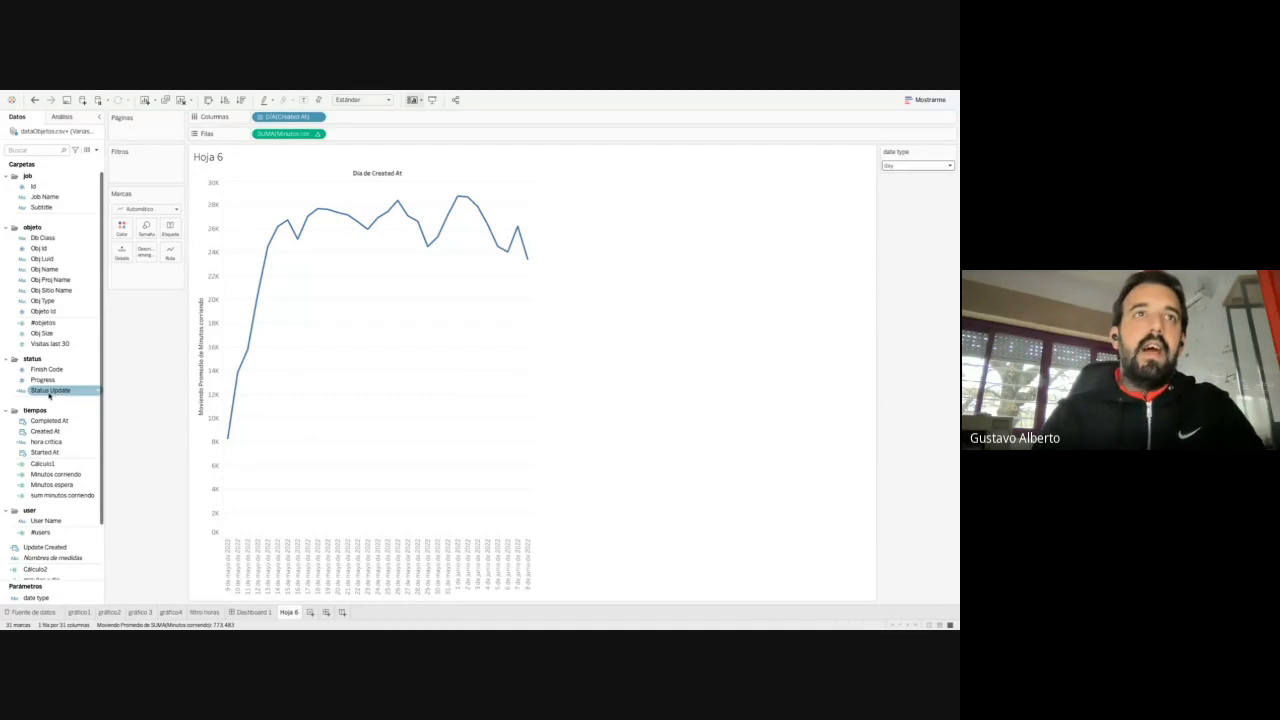
# Replace Created At with Update Created in the columns of Hoja 6 and set it to exact date
pyautogui.scroll(-2, 53, 454)
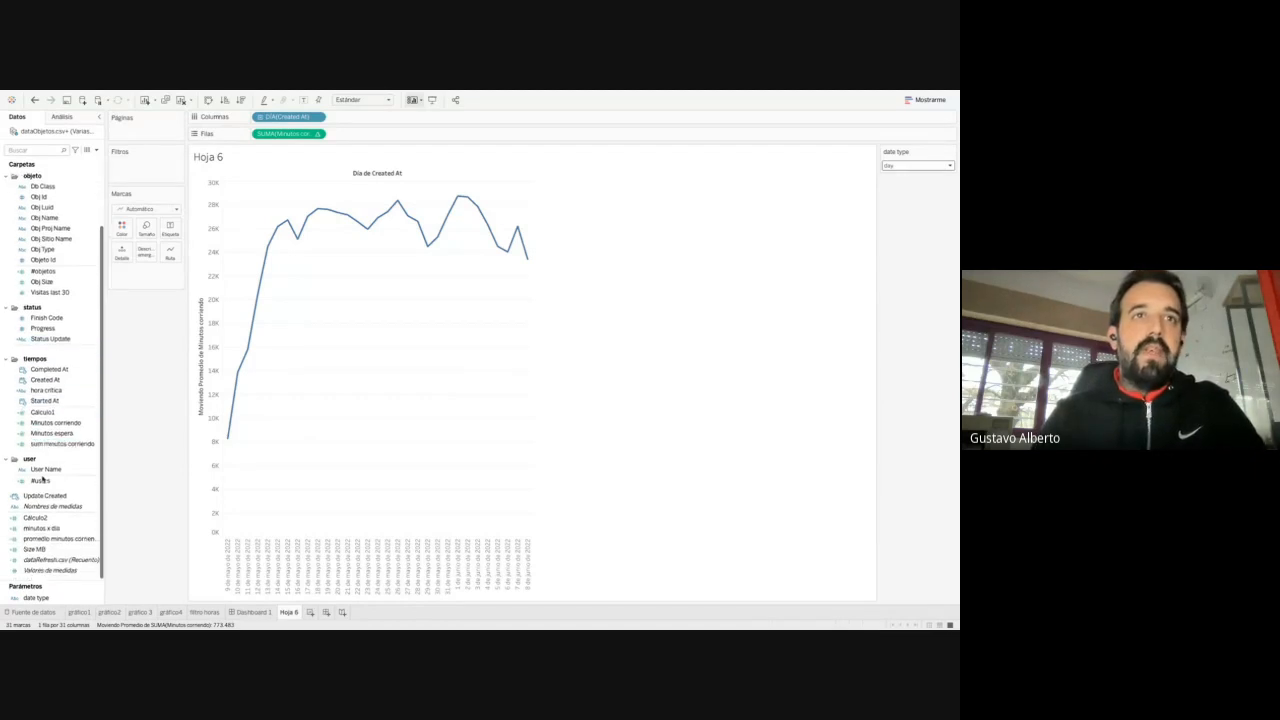
pyautogui.moveTo(45, 400); pyautogui.dragTo(272, 116)
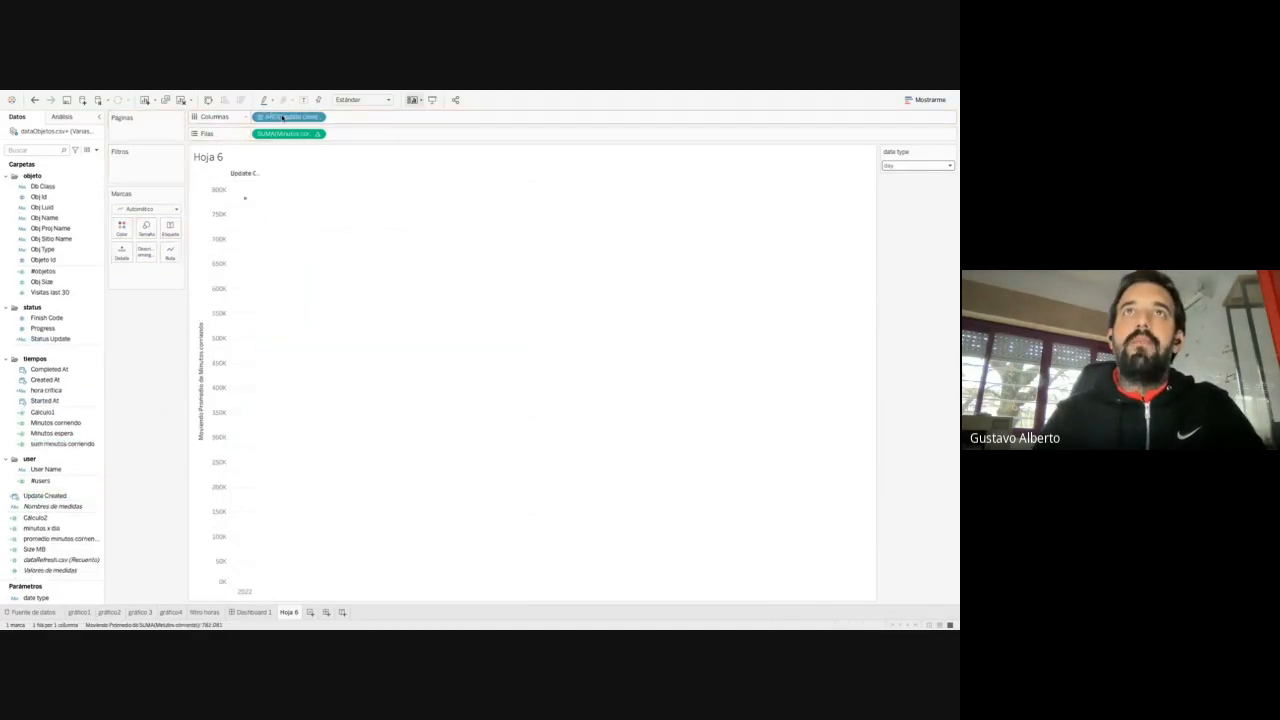
pyautogui.rightClick(284, 117)
pyautogui.click(370, 362)
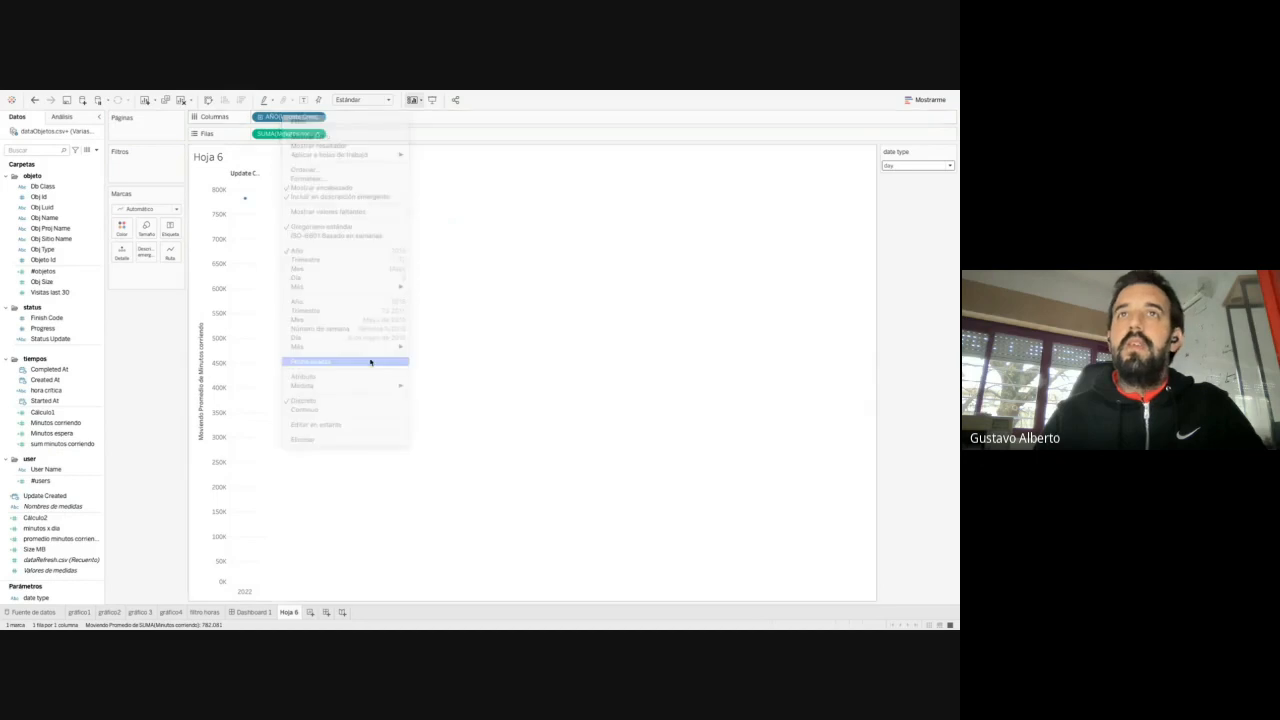
# Switch the date type parameter to hour and then to minute to regroup the line chart
pyautogui.click(909, 166)
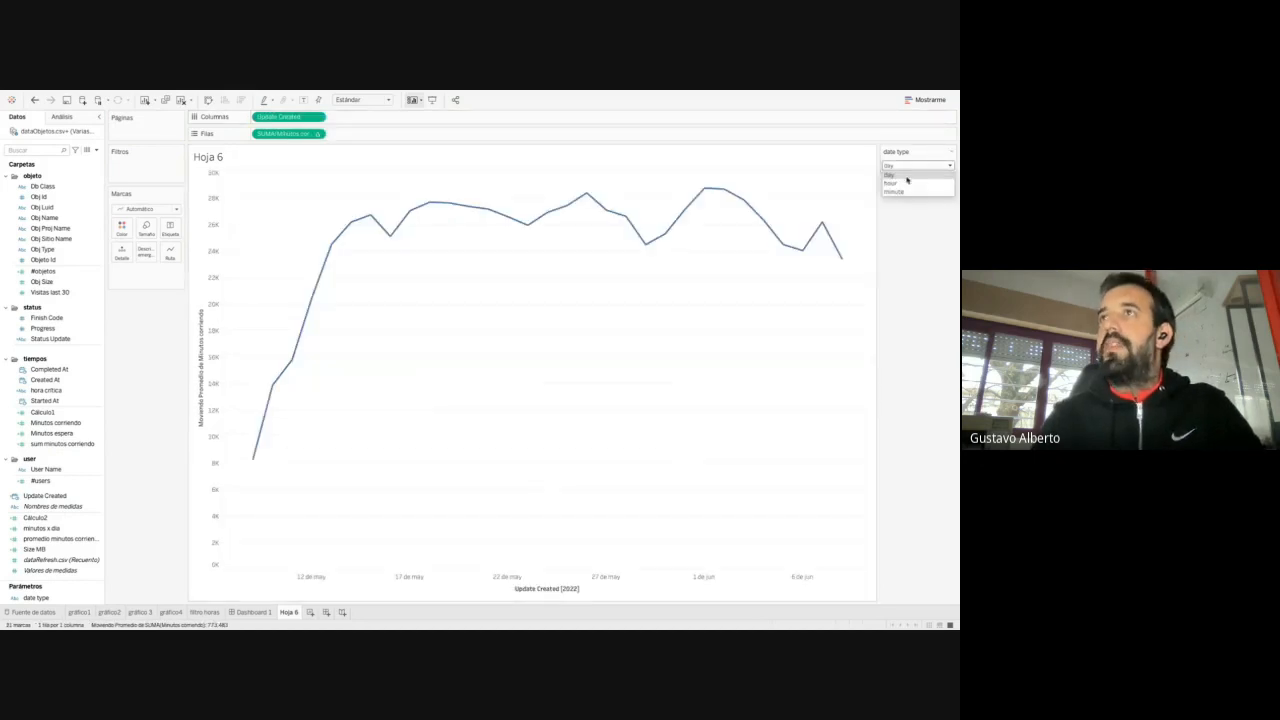
pyautogui.click(906, 183)
pyautogui.click(906, 166)
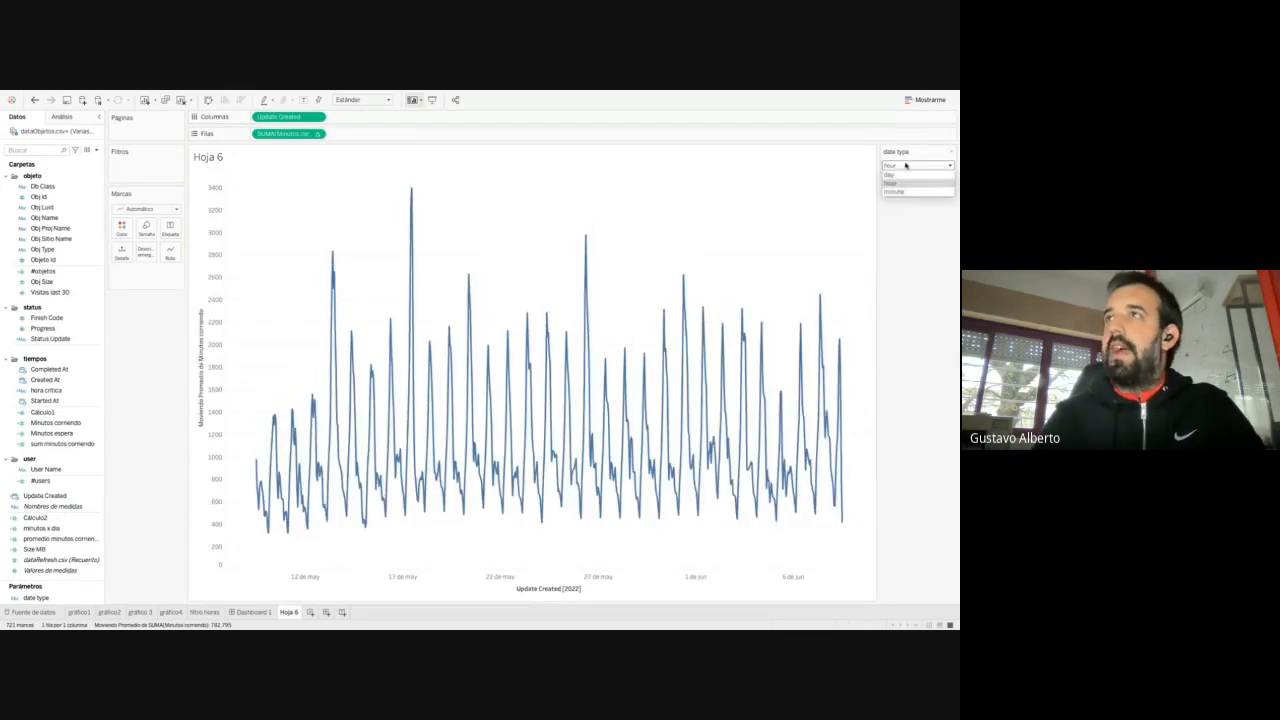
pyautogui.click(905, 194)
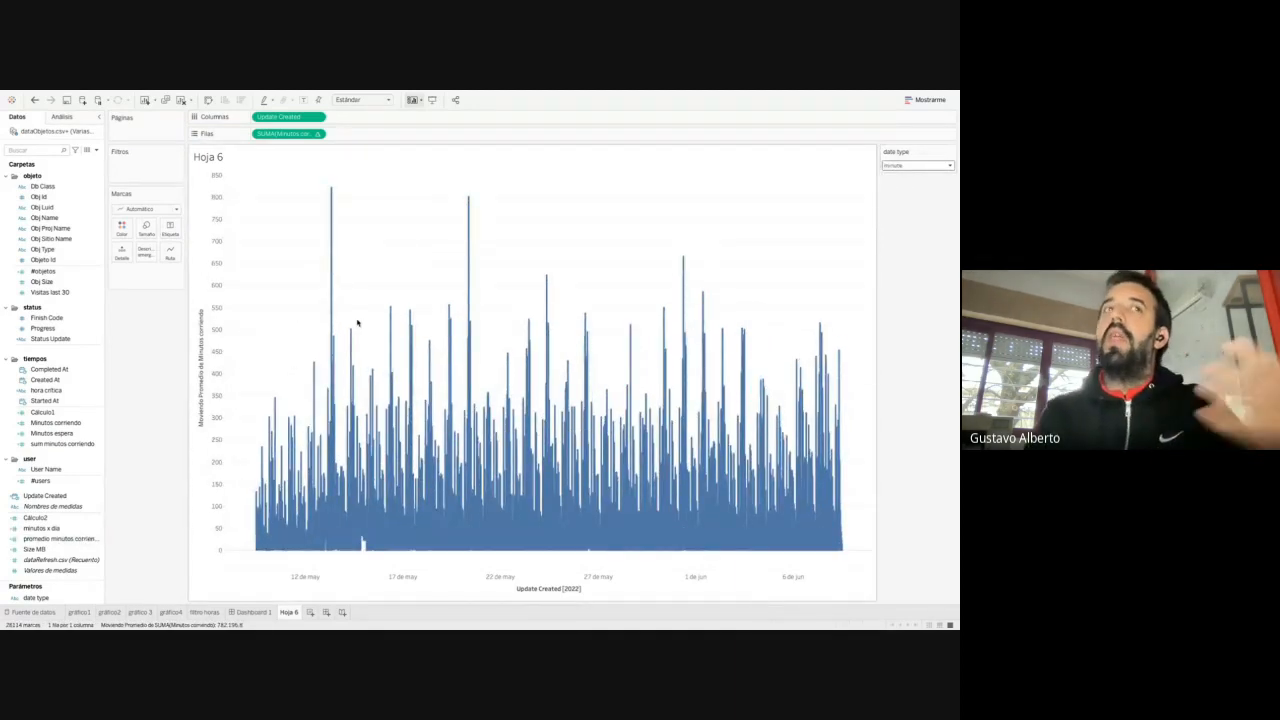
# Return to the slides and advance through Parámetros (control fecha) to the Gráfico 1 slide
pyautogui.hotkey('ctrl', 'Right')
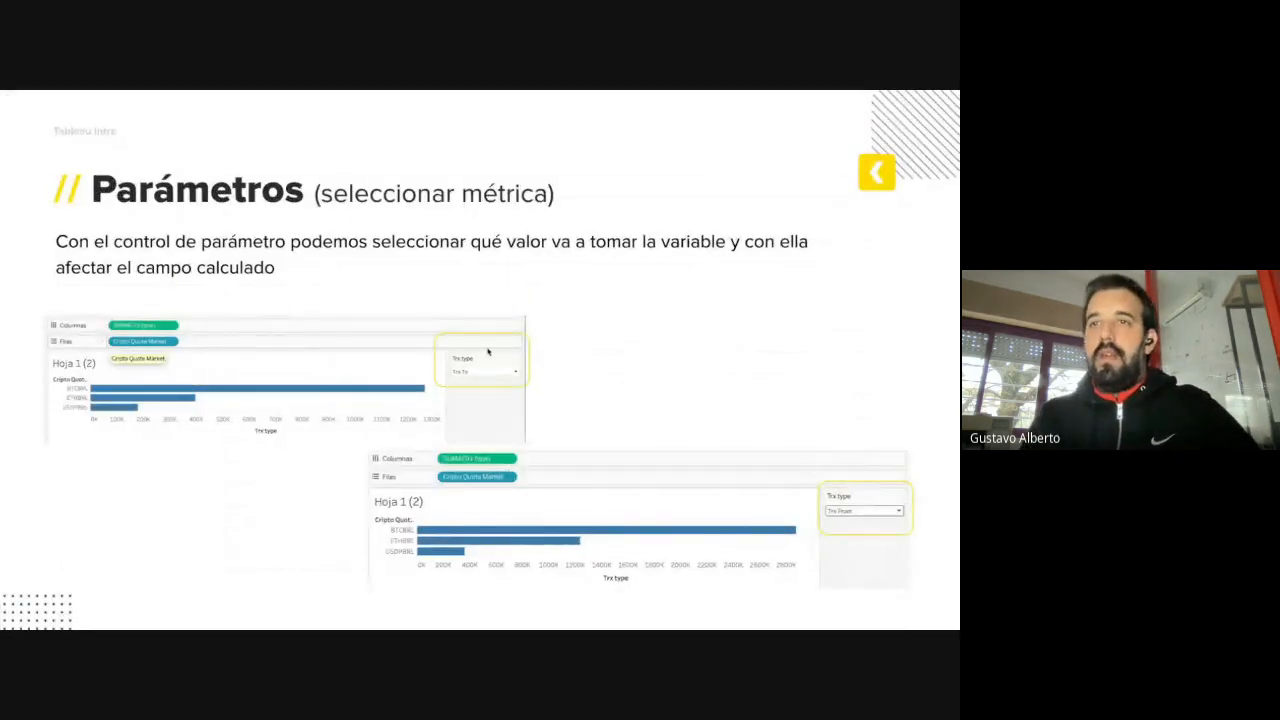
pyautogui.press('Right')
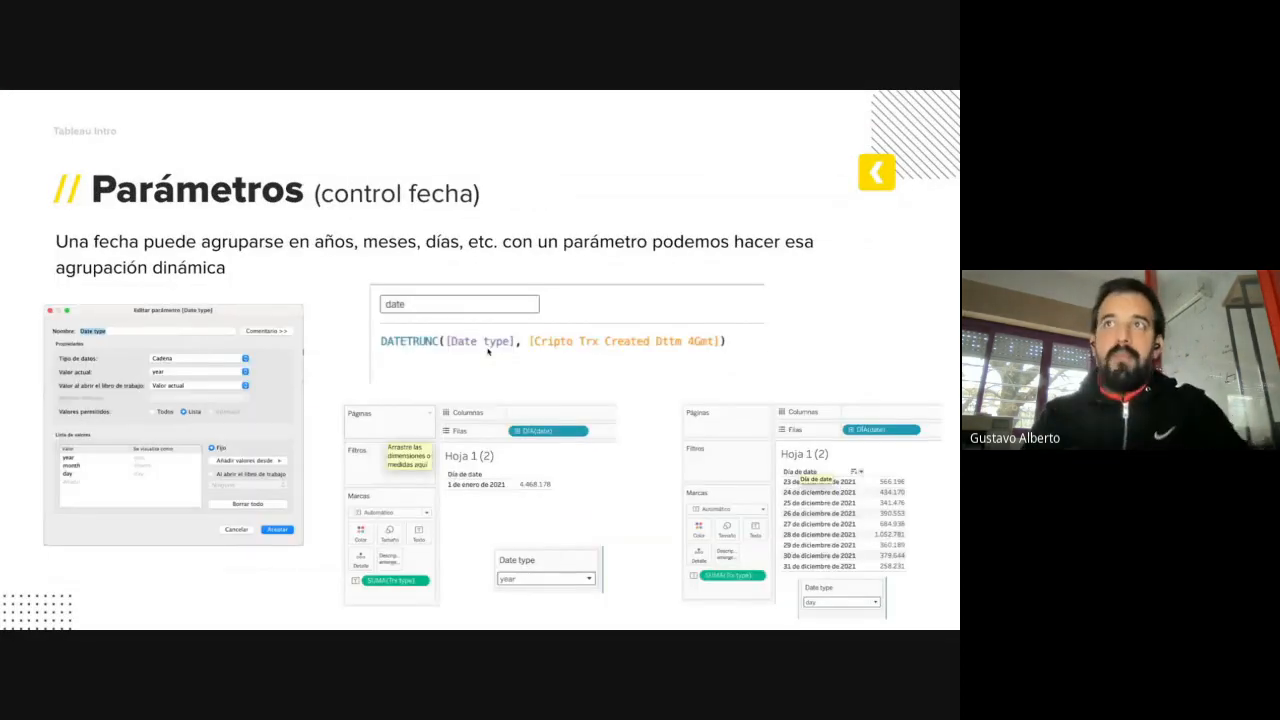
pyautogui.press('Right')
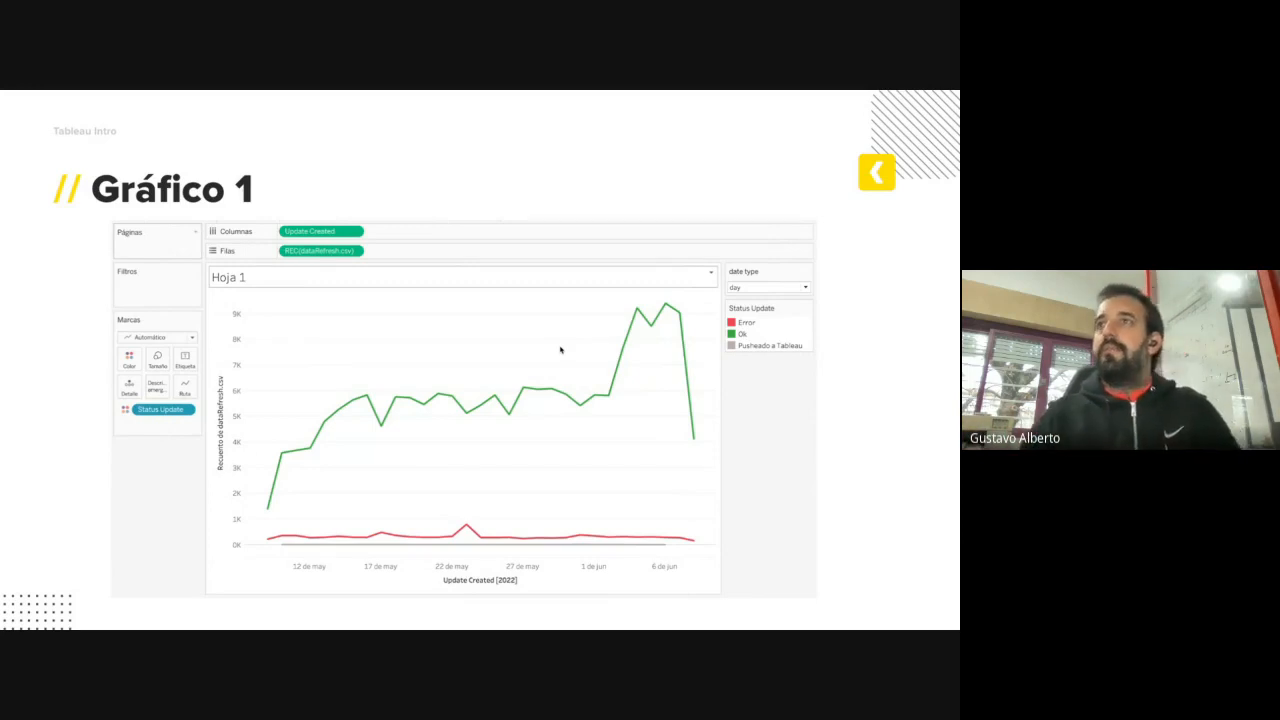
# Back in Tableau, replace the Minutos corriendo moving average in the rows with the dataRefresh.csv record count
pyautogui.hotkey('ctrl', 'Left')
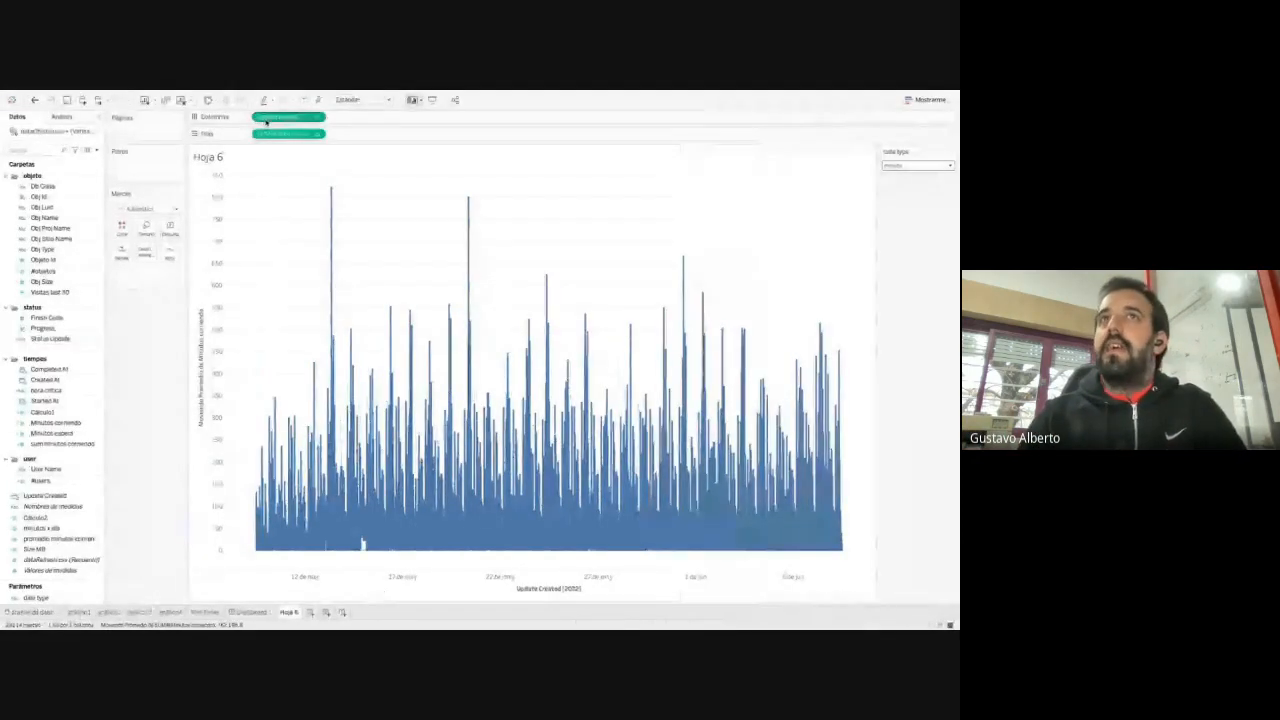
pyautogui.moveTo(298, 136); pyautogui.dragTo(160, 462)
pyautogui.moveTo(60, 559); pyautogui.dragTo(300, 131)
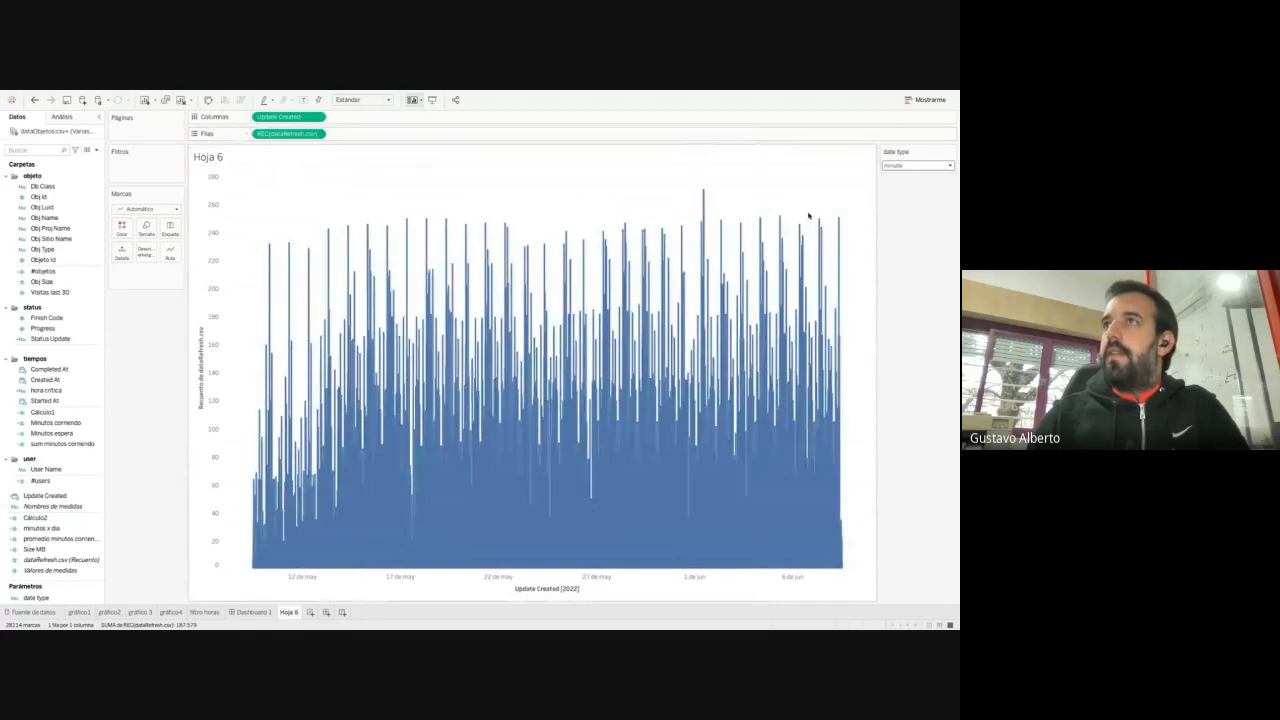
# Set the date type parameter to day, then find the Status Update calculated field and open its formula
pyautogui.click(912, 165)
pyautogui.click(908, 178)
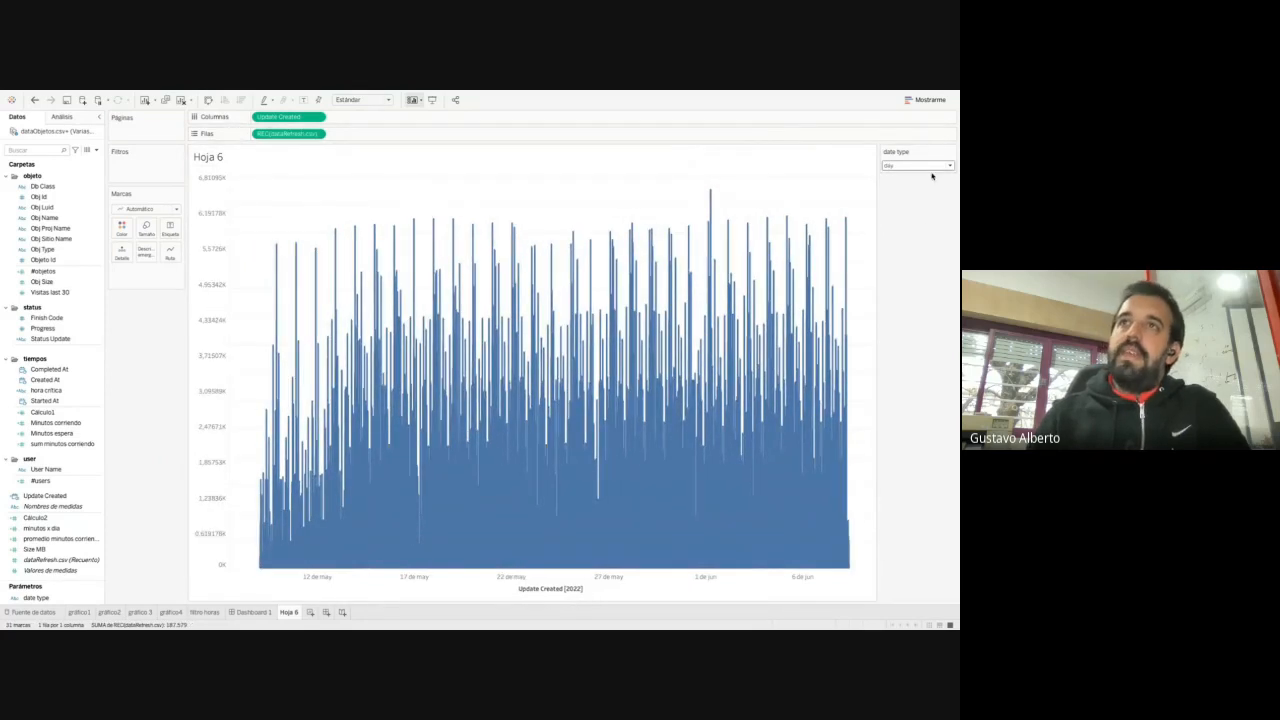
pyautogui.click(30, 150)
pyautogui.write('esta')
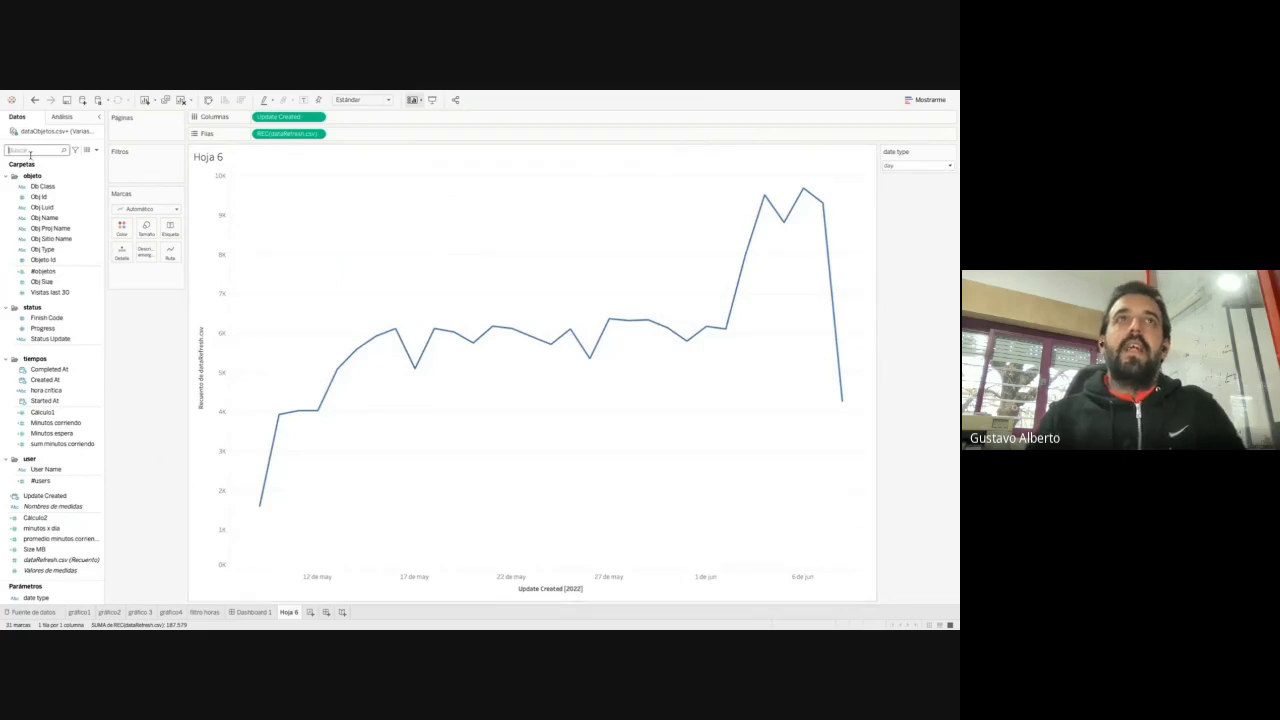
pyautogui.press('BackSpace')
pyautogui.press('BackSpace')
pyautogui.press('BackSpace')
pyautogui.press('BackSpace')
pyautogui.write('sta')
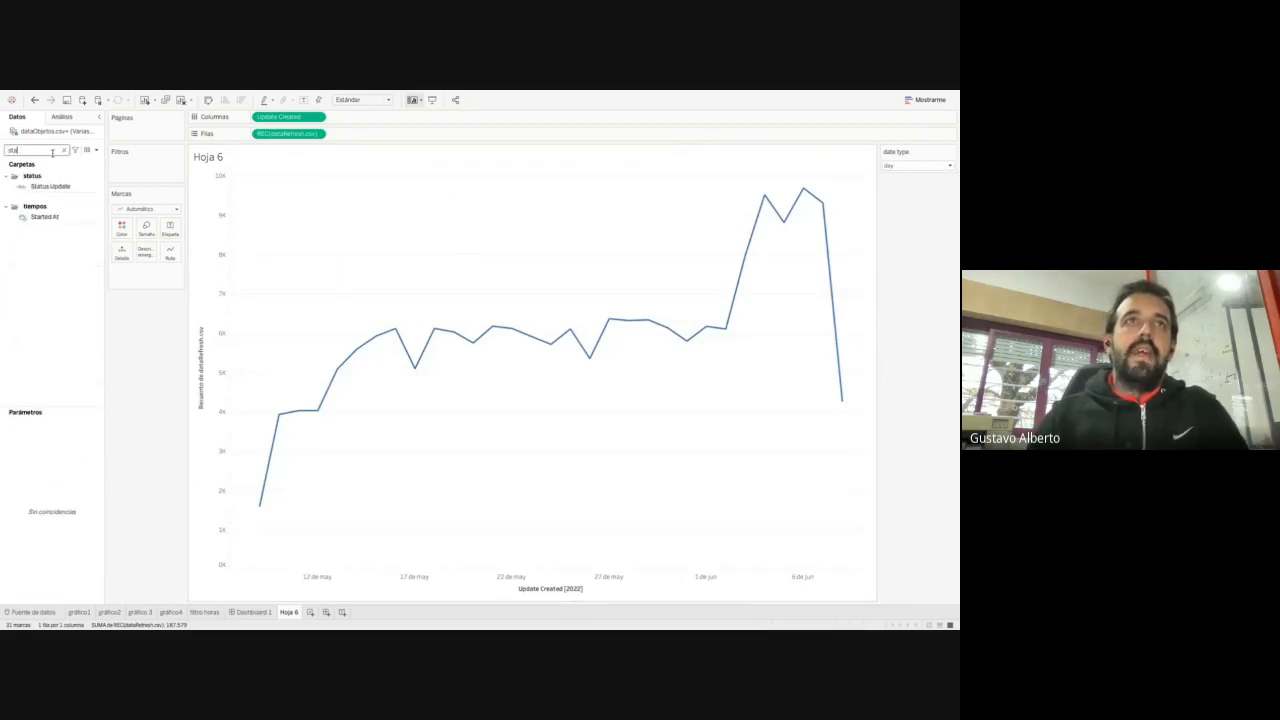
pyautogui.rightClick(50, 186)
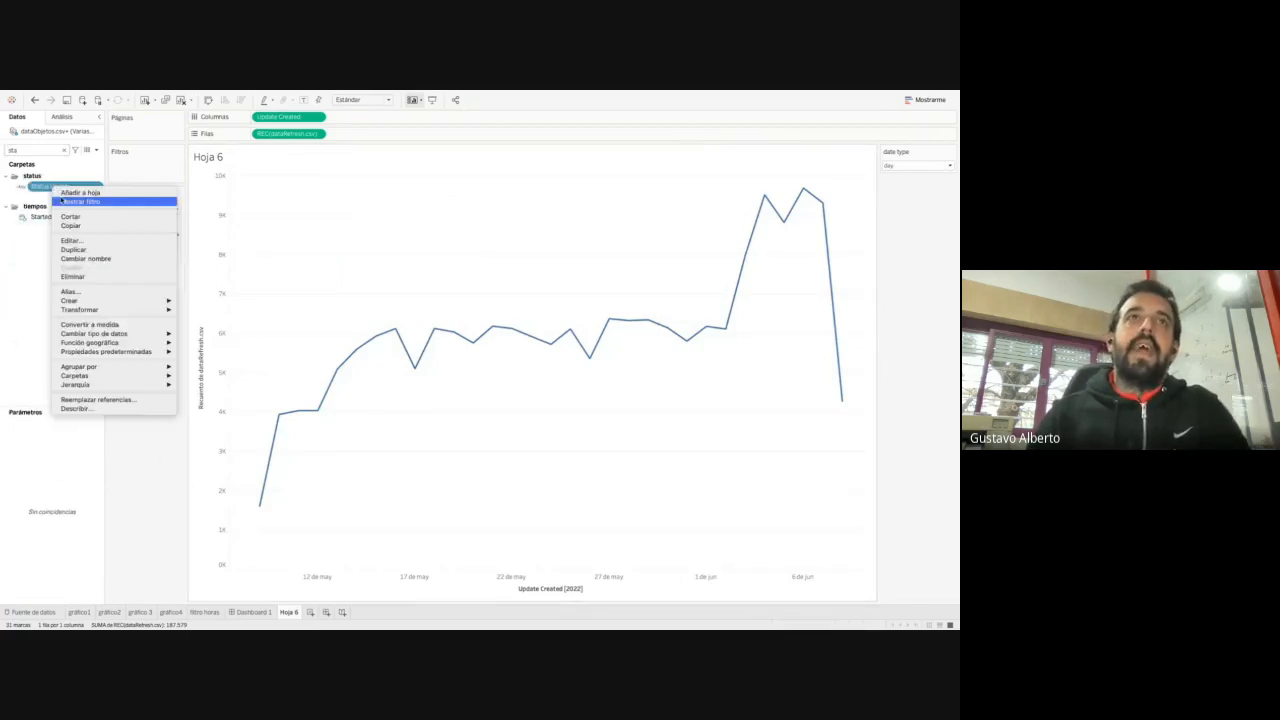
pyautogui.click(70, 241)
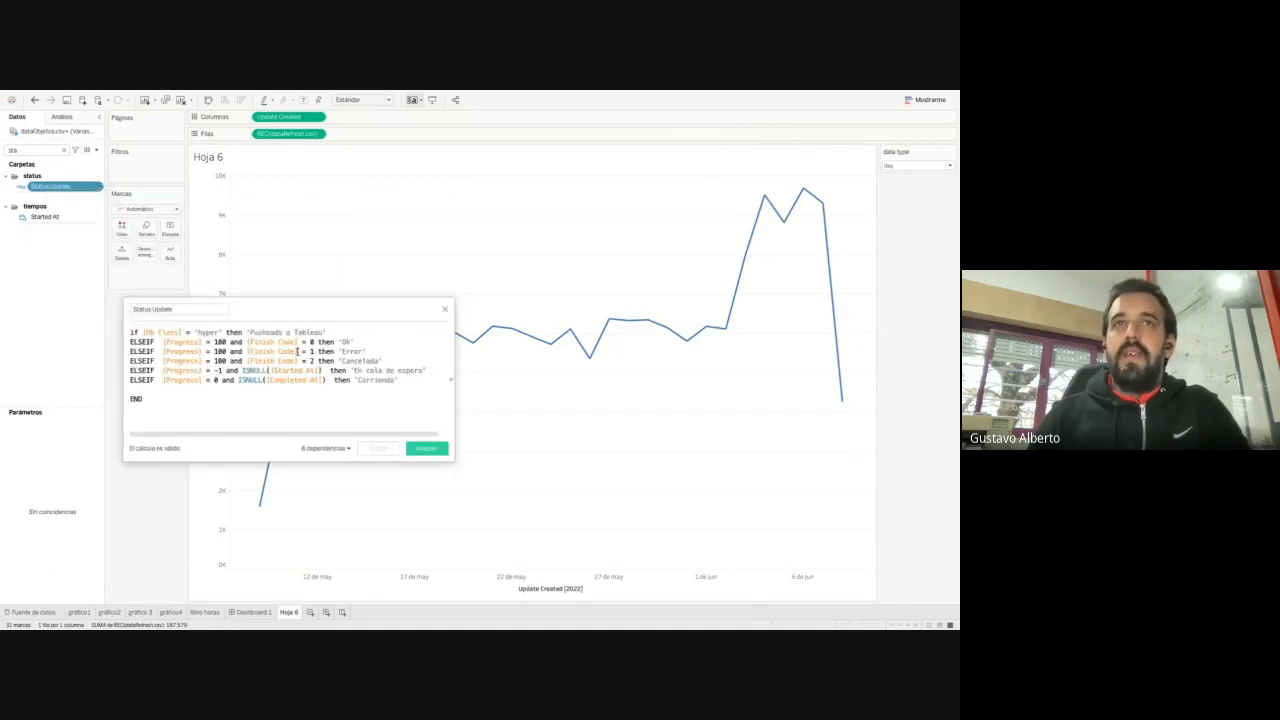
# Review the Ok, Error and Cancelada conditions in the Status Update formula and close the editor
pyautogui.doubleClick(170, 341)
pyautogui.click(262, 343)
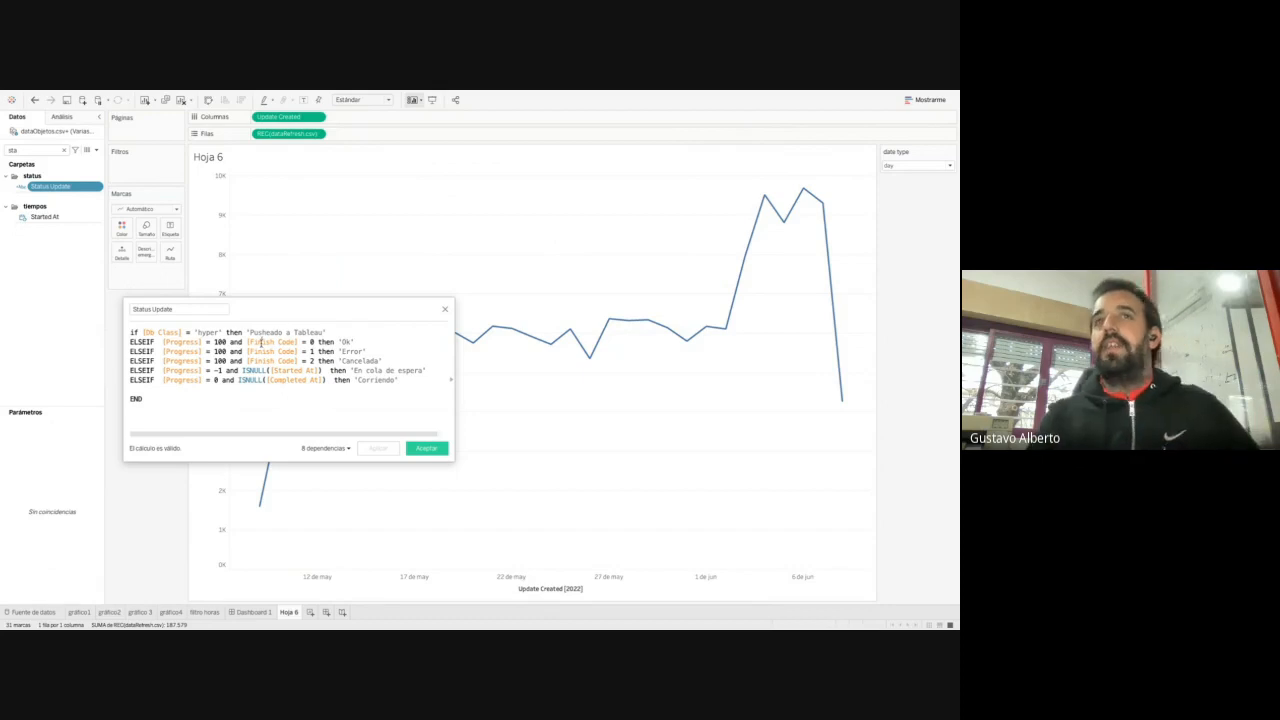
pyautogui.moveTo(309, 341); pyautogui.dragTo(397, 354)
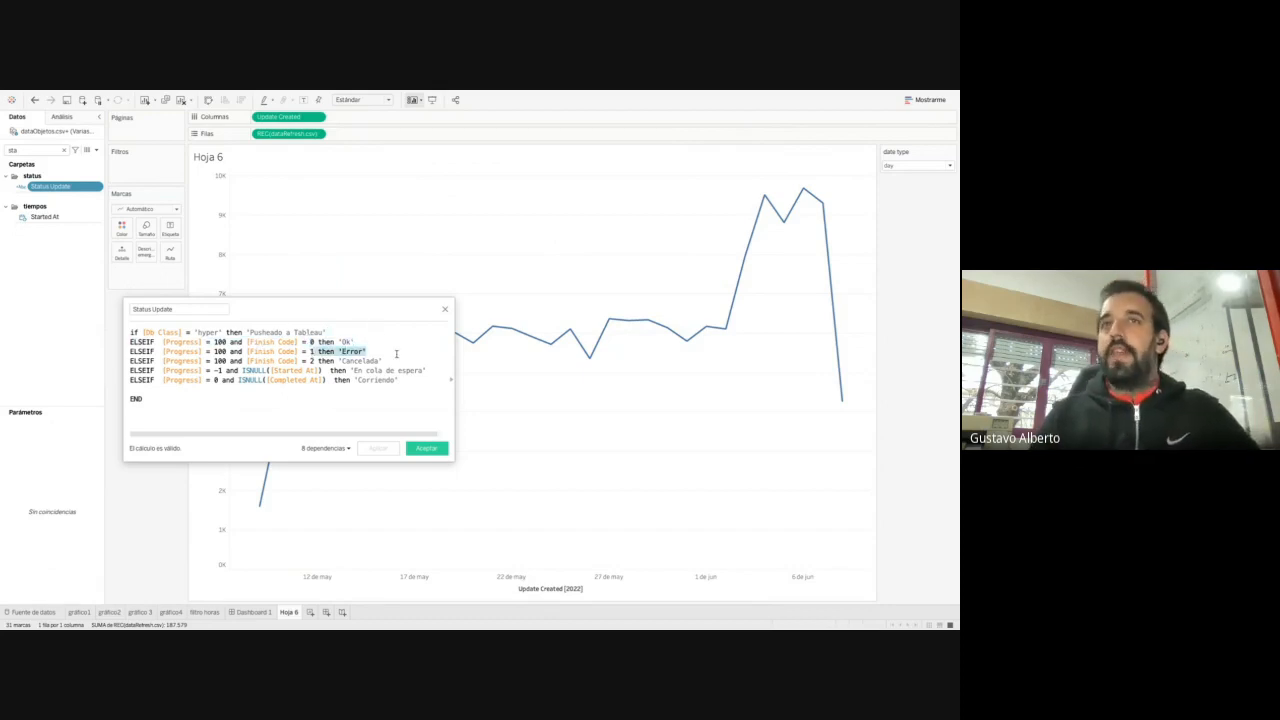
pyautogui.moveTo(307, 360); pyautogui.dragTo(420, 358)
pyautogui.click(421, 358)
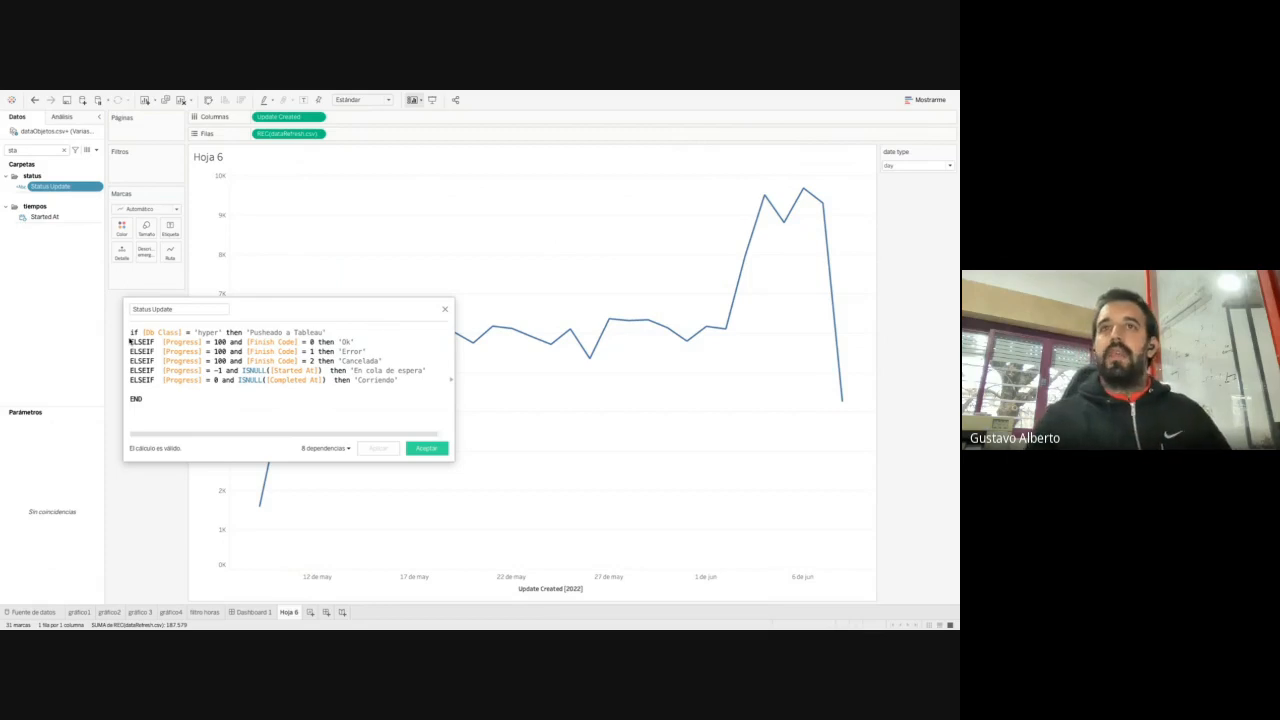
pyautogui.click(426, 448)
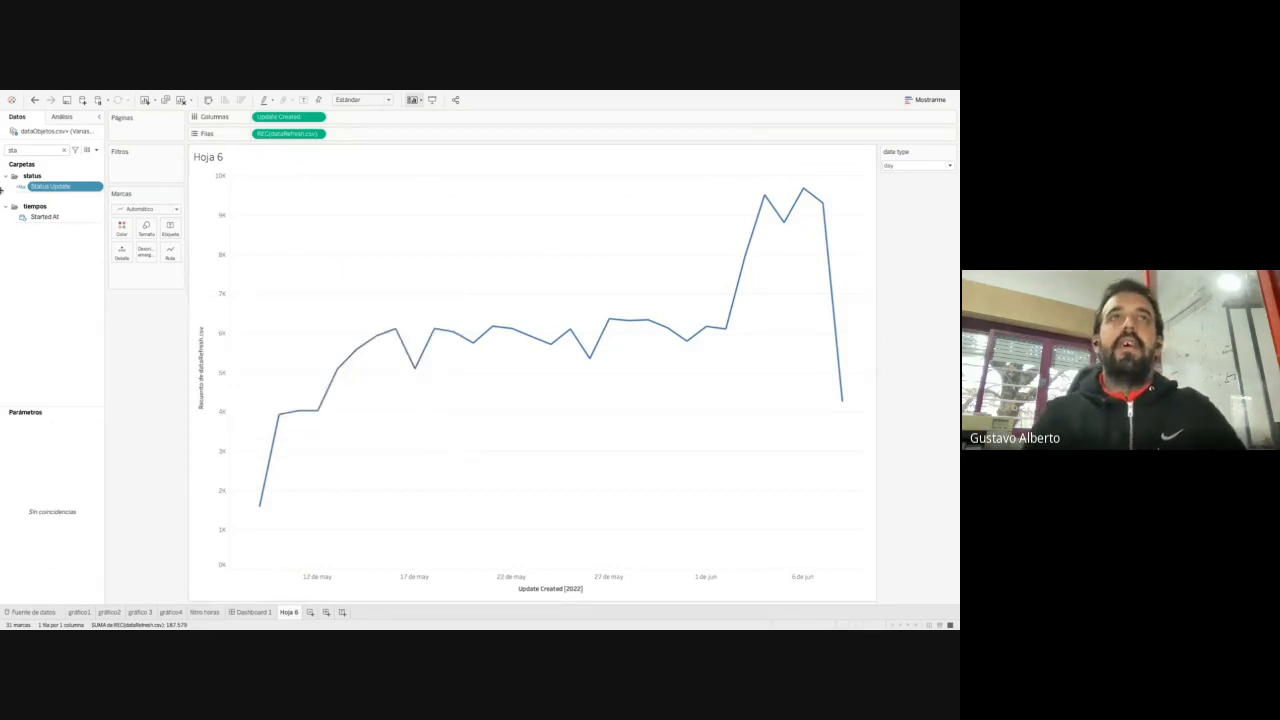
# Color the lines by Status Update and restore the default colors of its values
pyautogui.moveTo(83, 182); pyautogui.dragTo(121, 230)
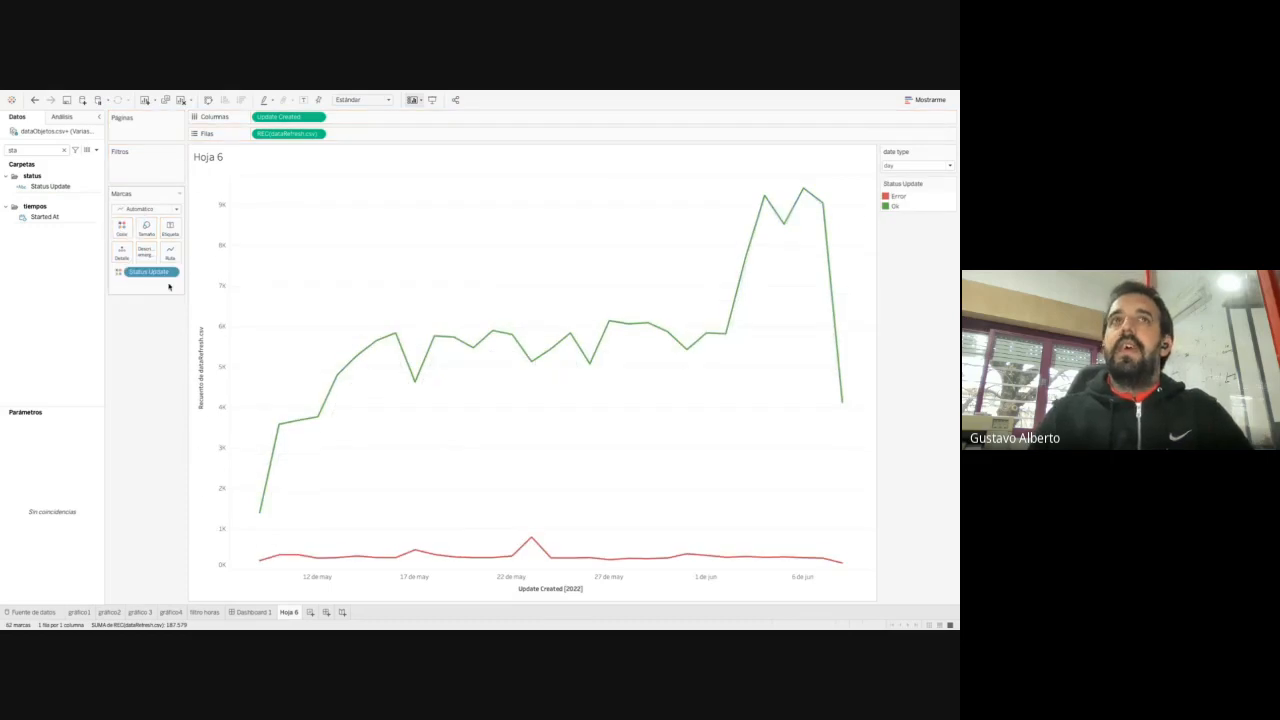
pyautogui.click(122, 230)
pyautogui.click(196, 258)
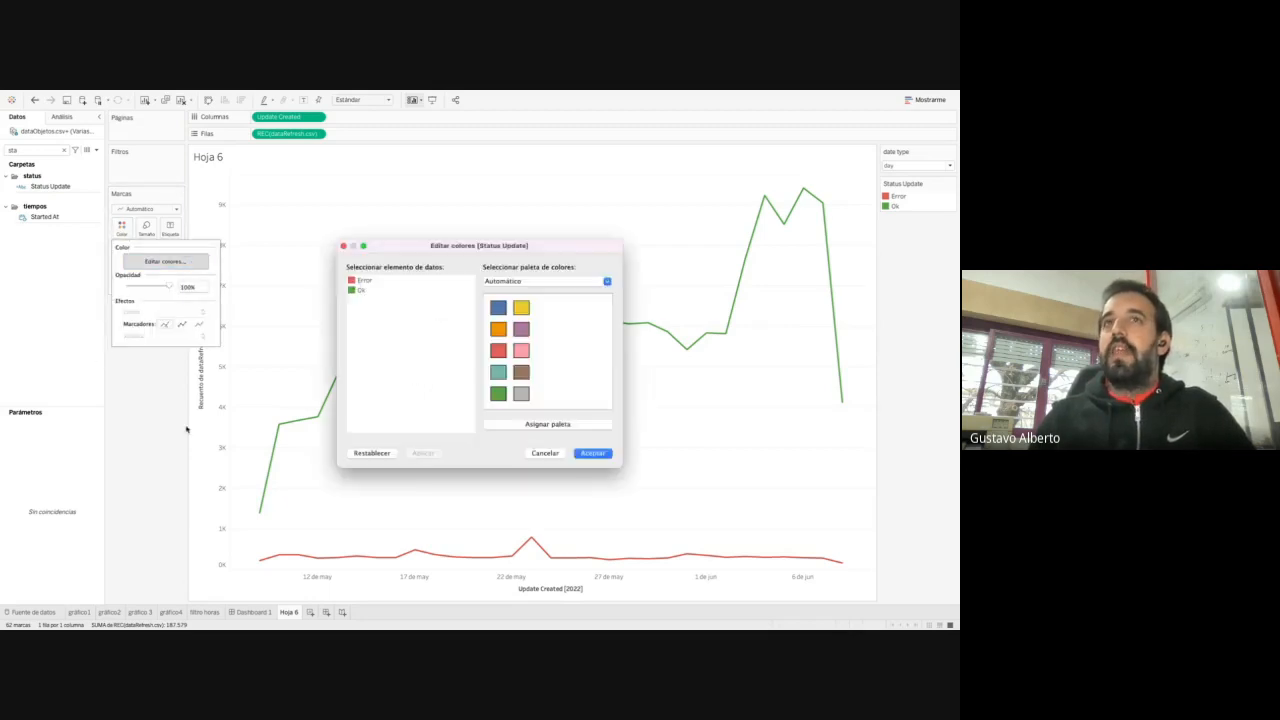
pyautogui.click(381, 453)
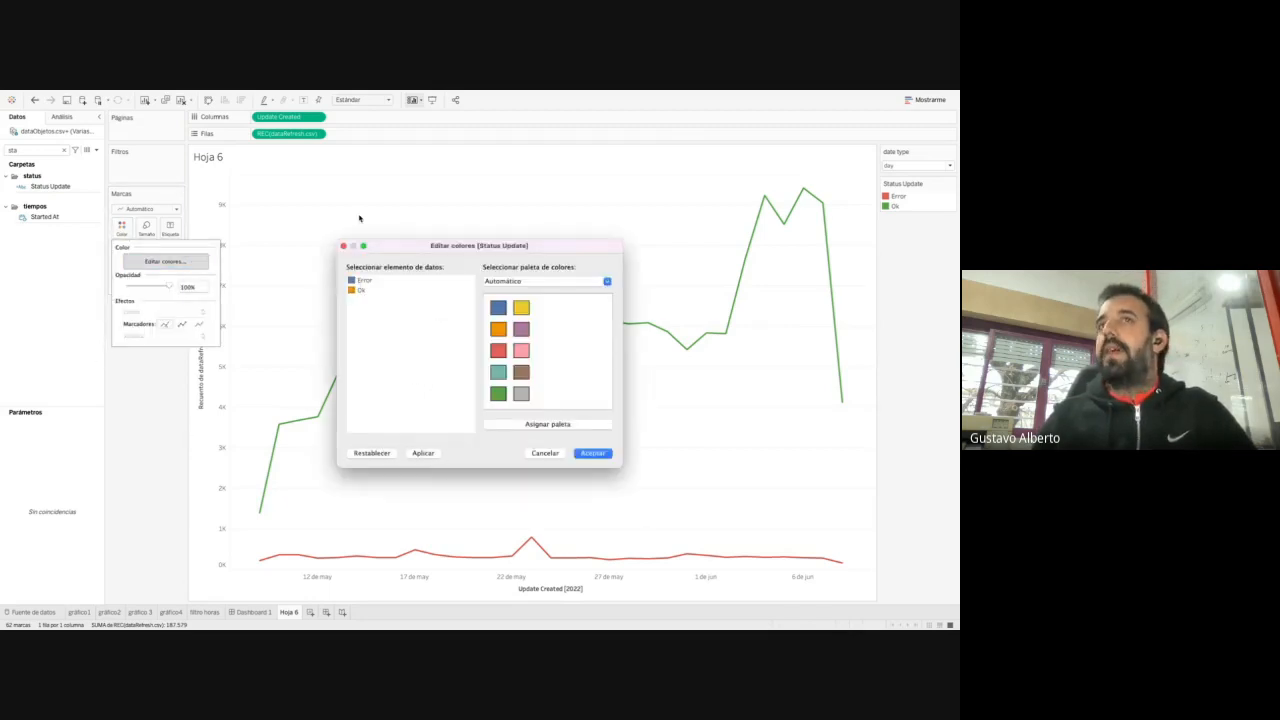
pyautogui.click(586, 453)
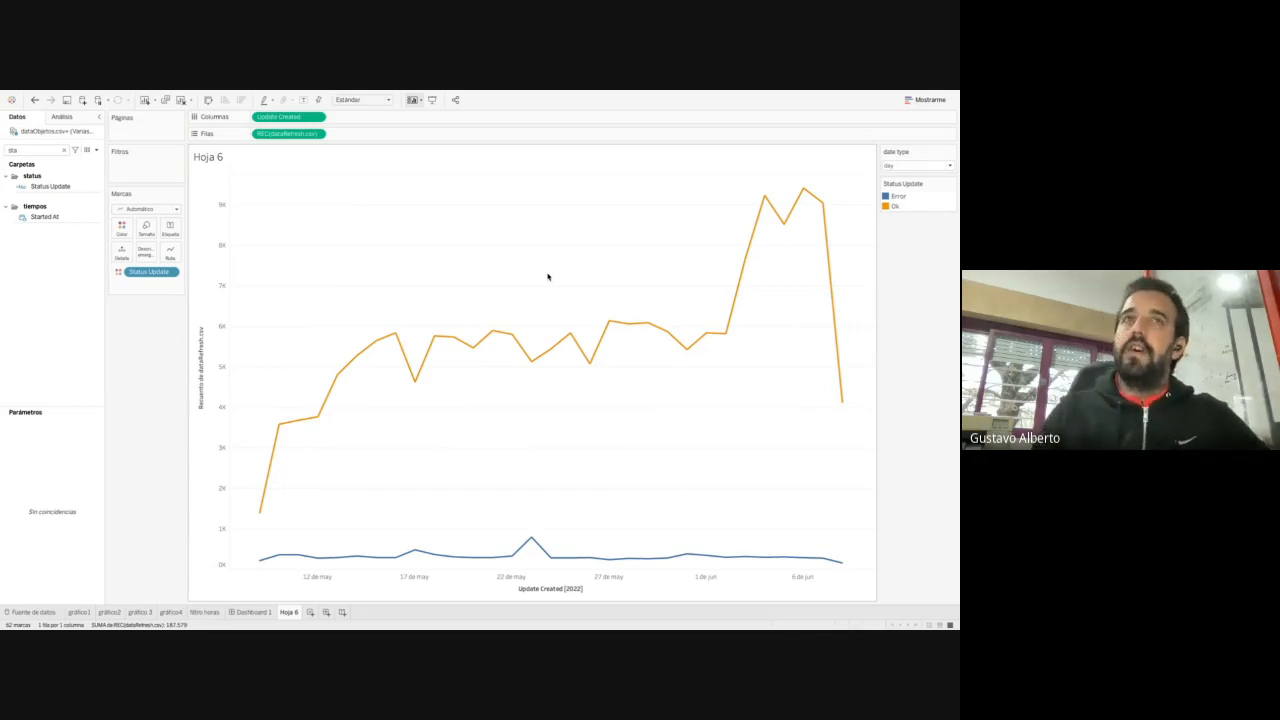
# Assign red to Error and green to Ok in the Status Update color settings
pyautogui.click(121, 228)
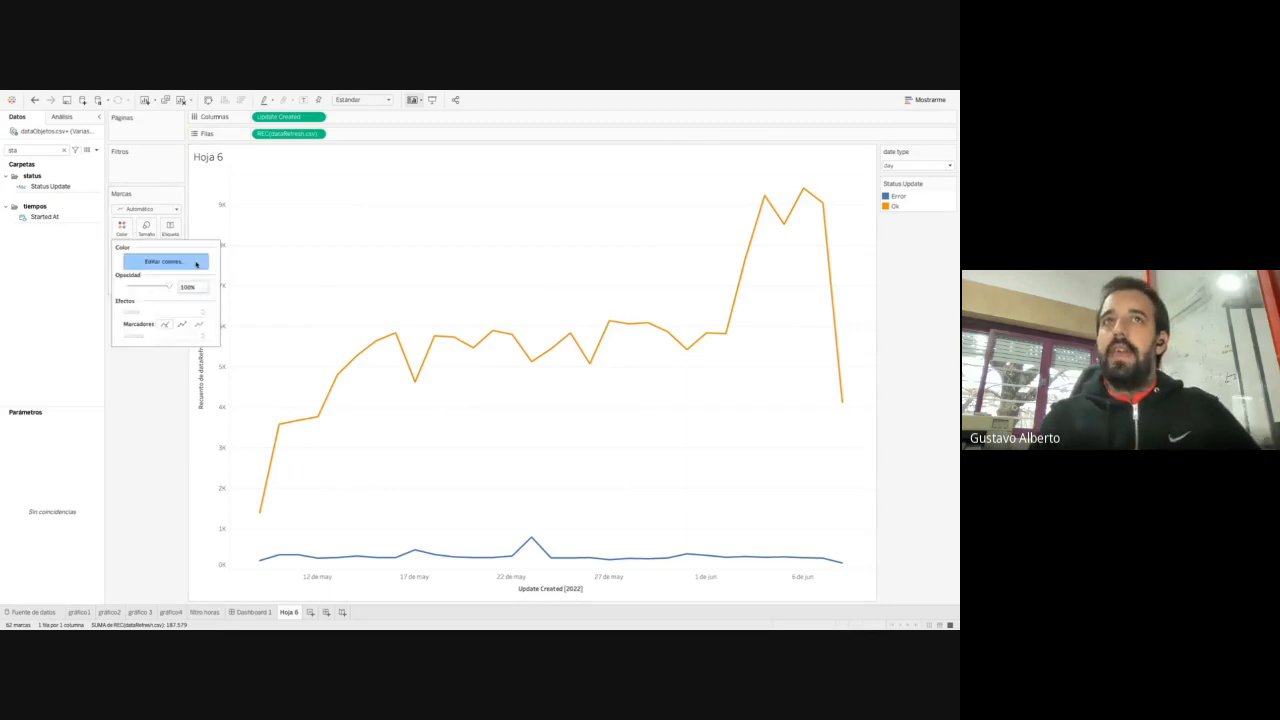
pyautogui.click(196, 263)
pyautogui.click(364, 280)
pyautogui.click(498, 351)
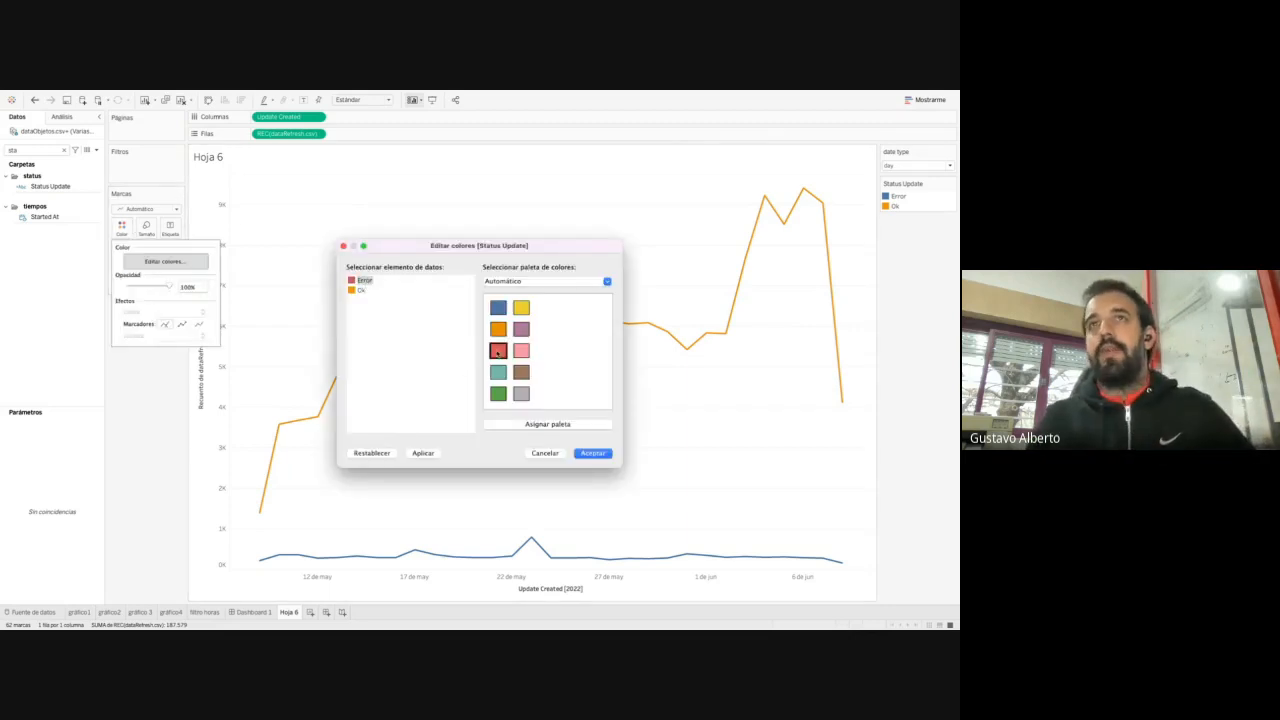
pyautogui.click(361, 290)
pyautogui.click(498, 393)
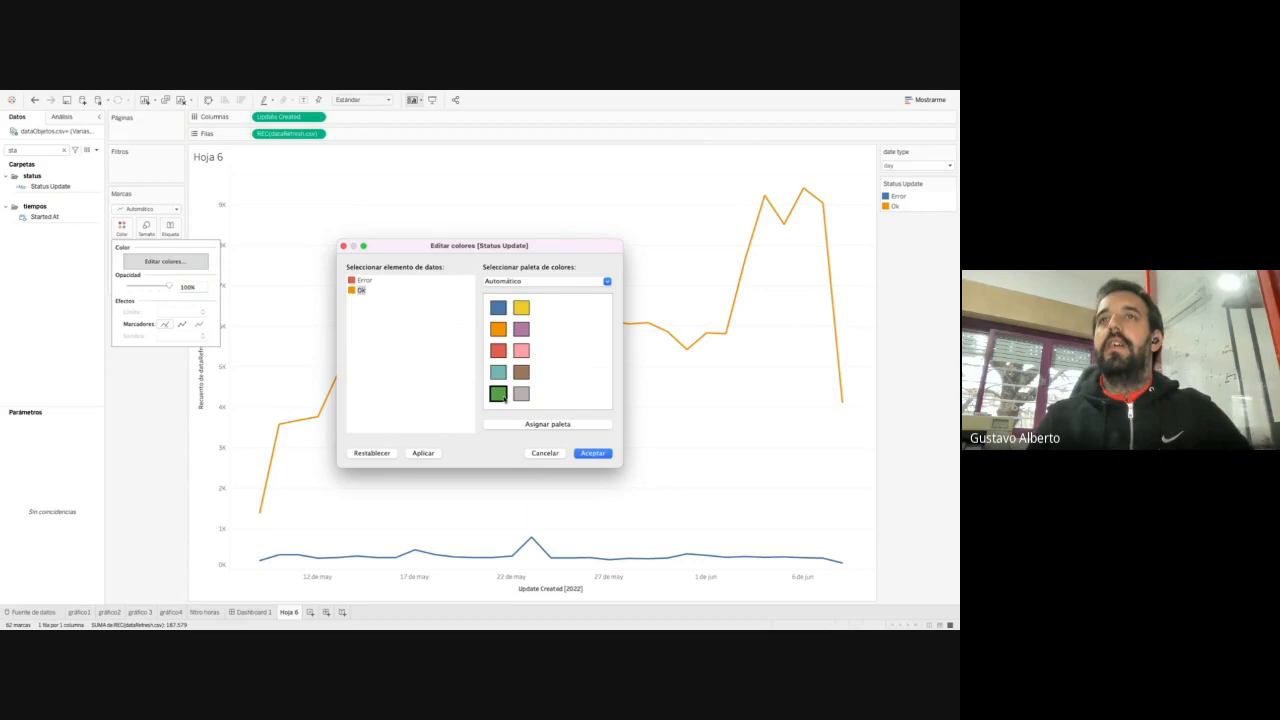
pyautogui.click(604, 452)
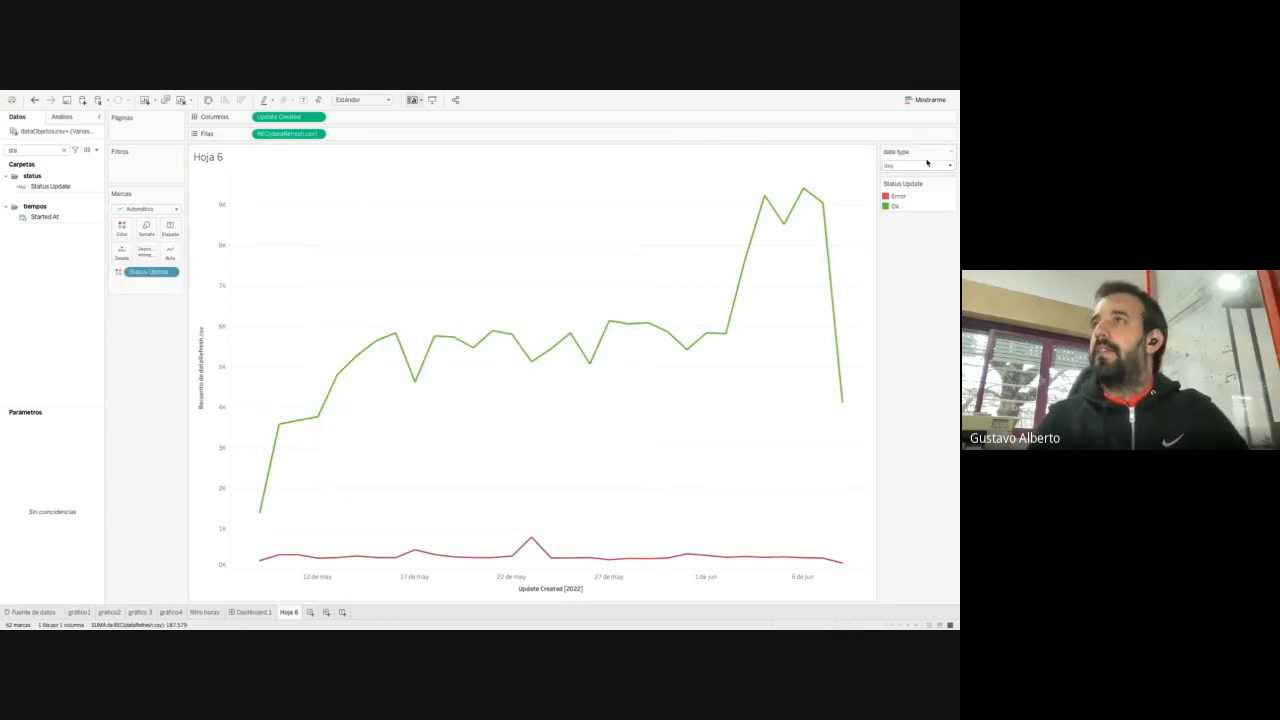
# Switch the date type parameter to hour, then minute, and back to day to compare the colored lines
pyautogui.click(916, 165)
pyautogui.click(902, 184)
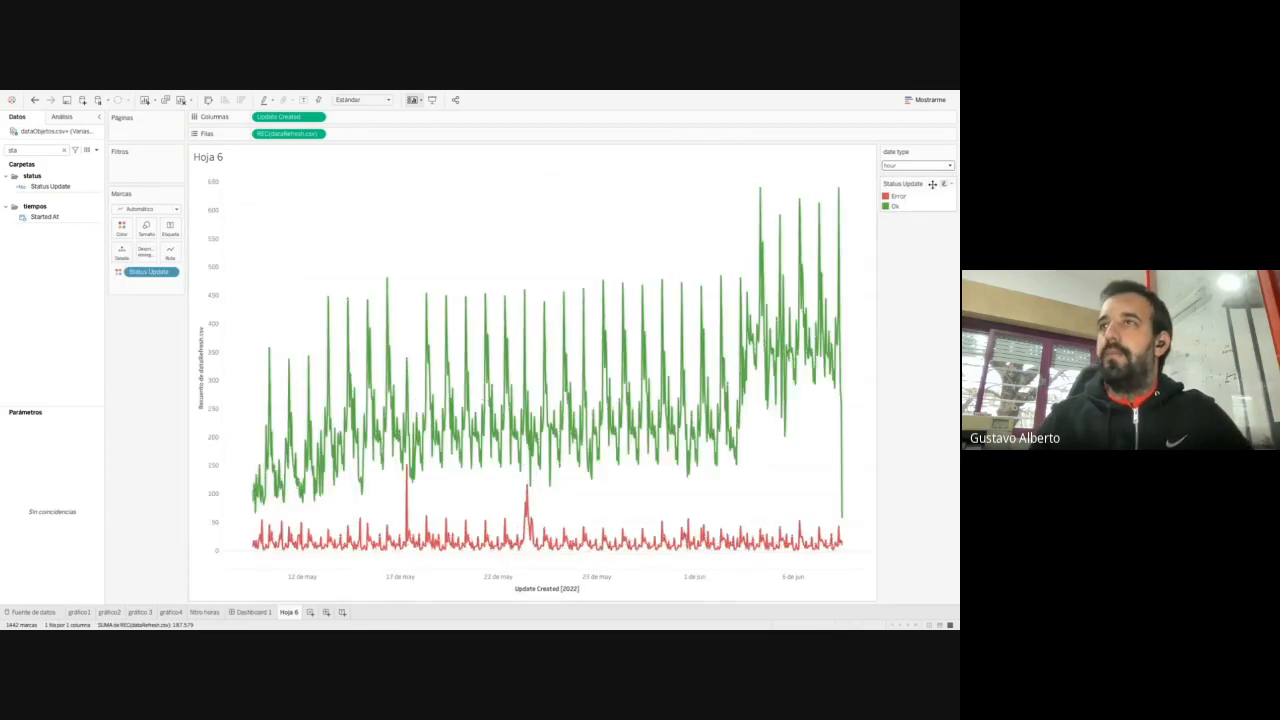
pyautogui.click(918, 166)
pyautogui.click(914, 192)
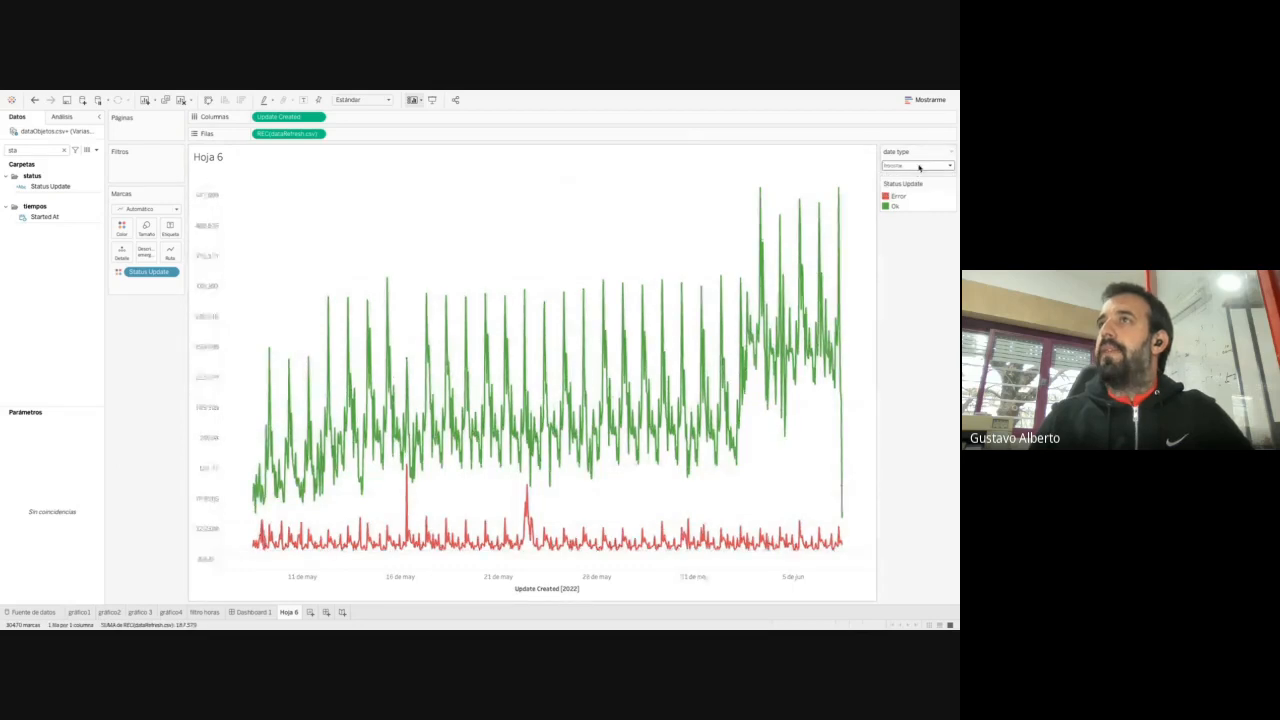
pyautogui.click(919, 168)
pyautogui.press('Escape')
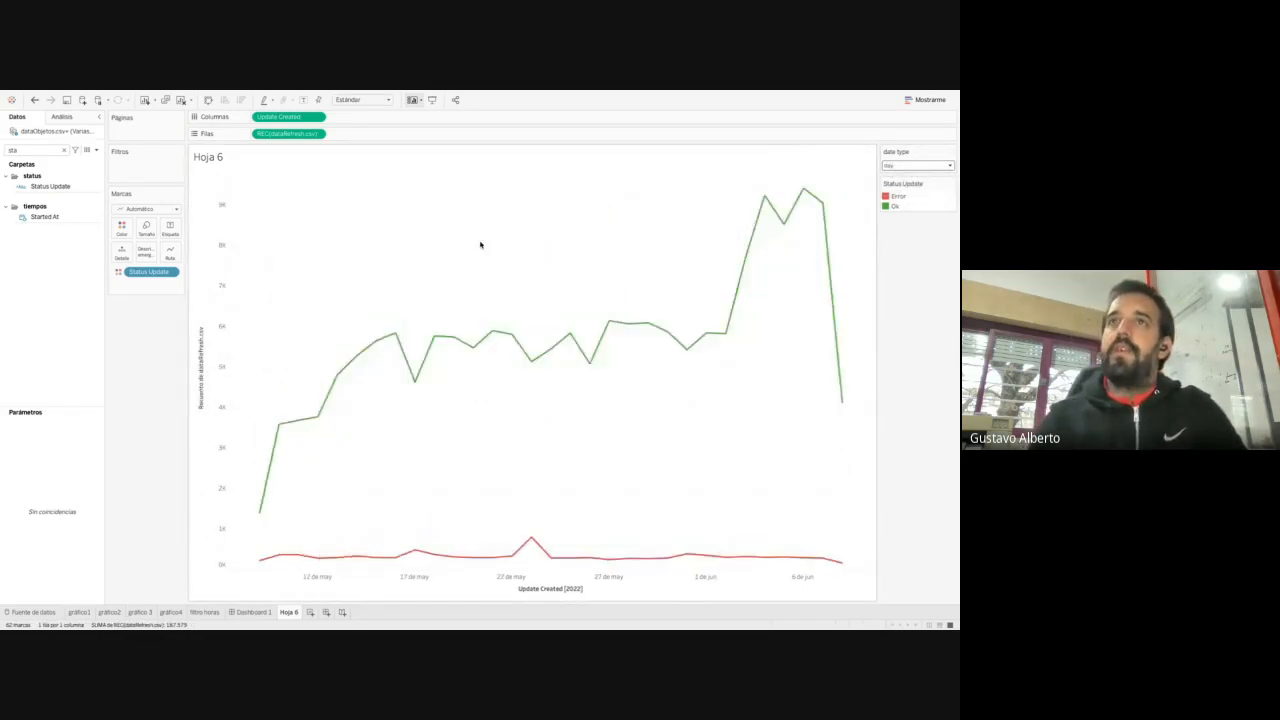
# Rename Hoja 6 as evolutivo and add a new worksheet after it
pyautogui.doubleClick(289, 611)
pyautogui.write('evolutivo')
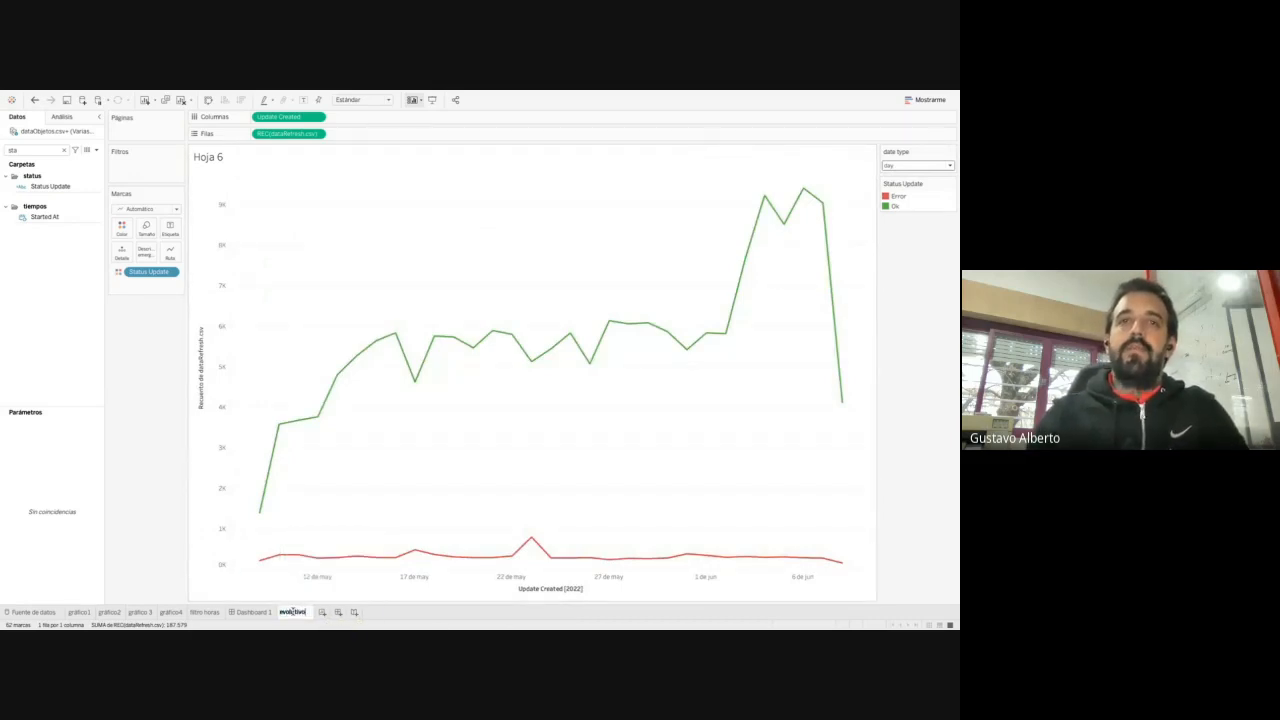
pyautogui.press('Return')
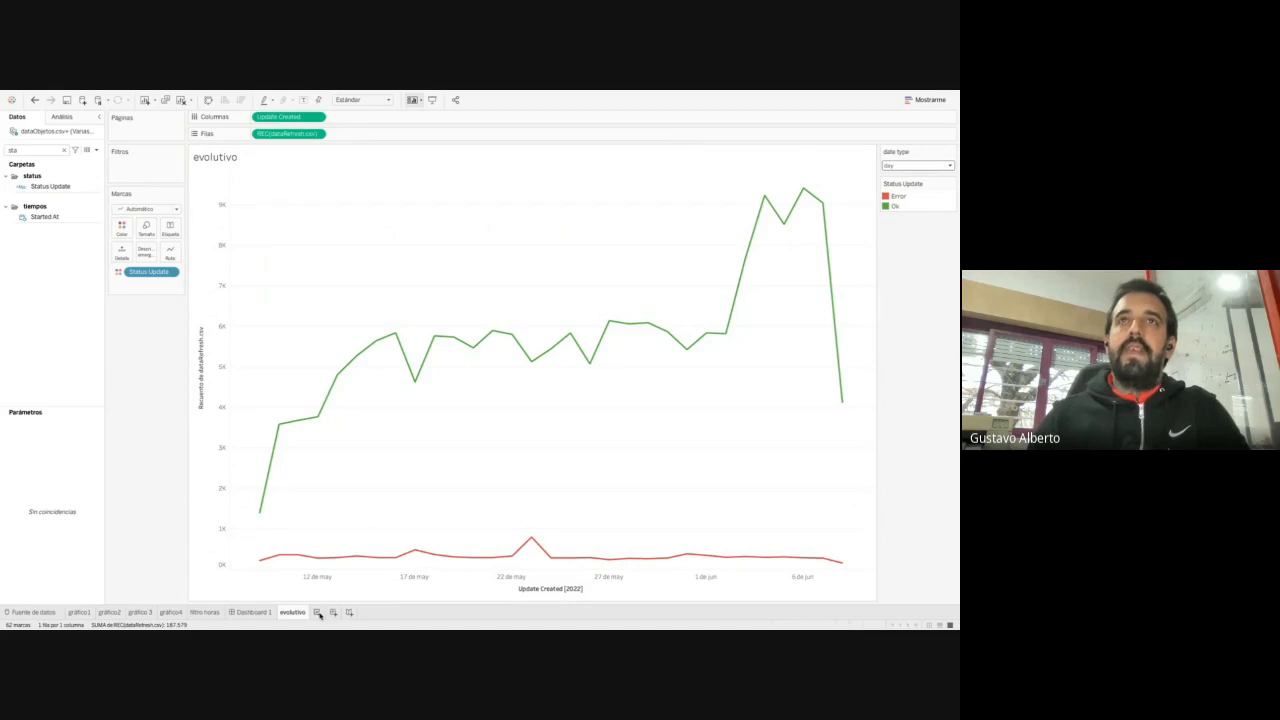
pyautogui.click(317, 612)
# Switch to the slides, view the Gráfico 3 slide that follows Gráfico 1, and leave presentation mode
pyautogui.hotkey('alt', 'Tab')
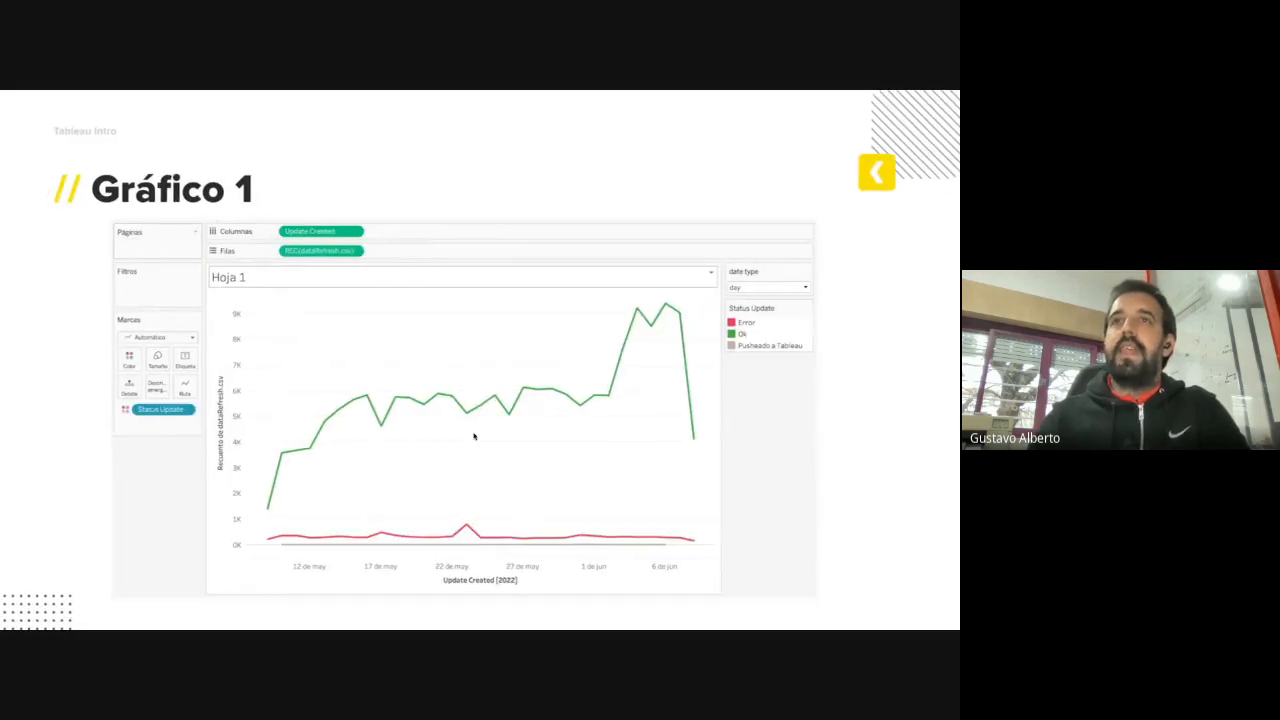
pyautogui.press('Right')
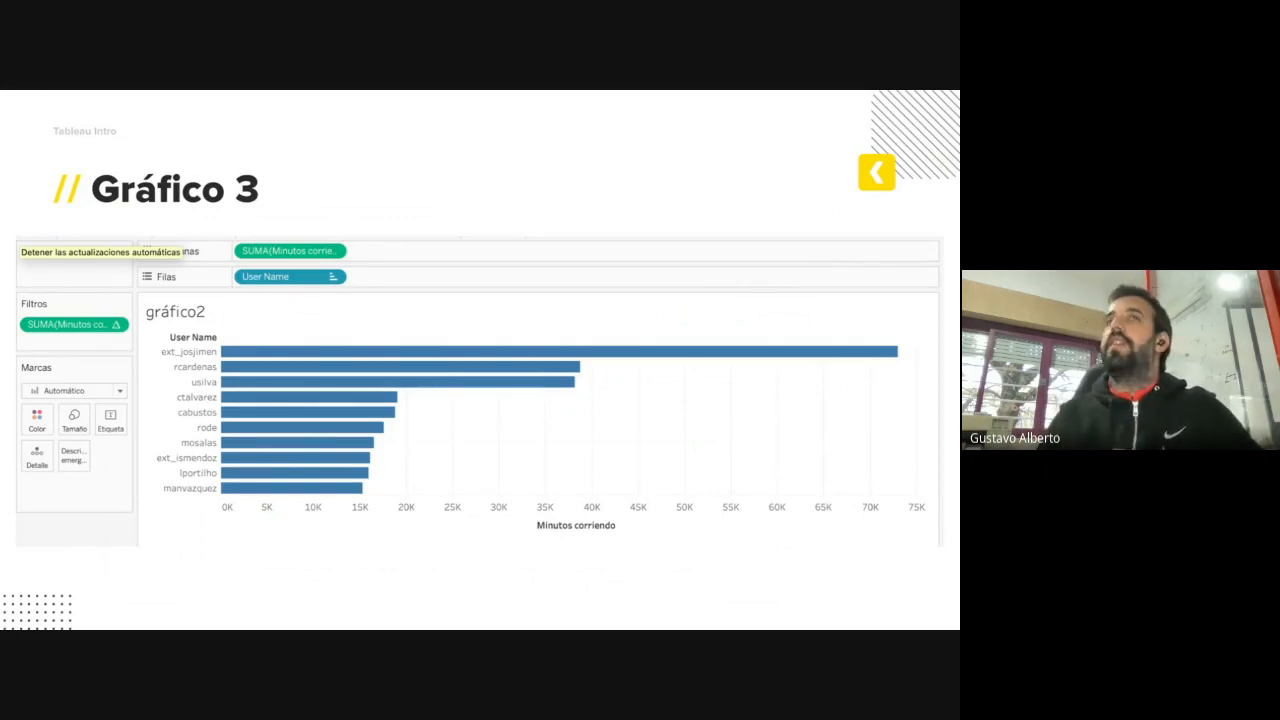
pyautogui.press('Escape')
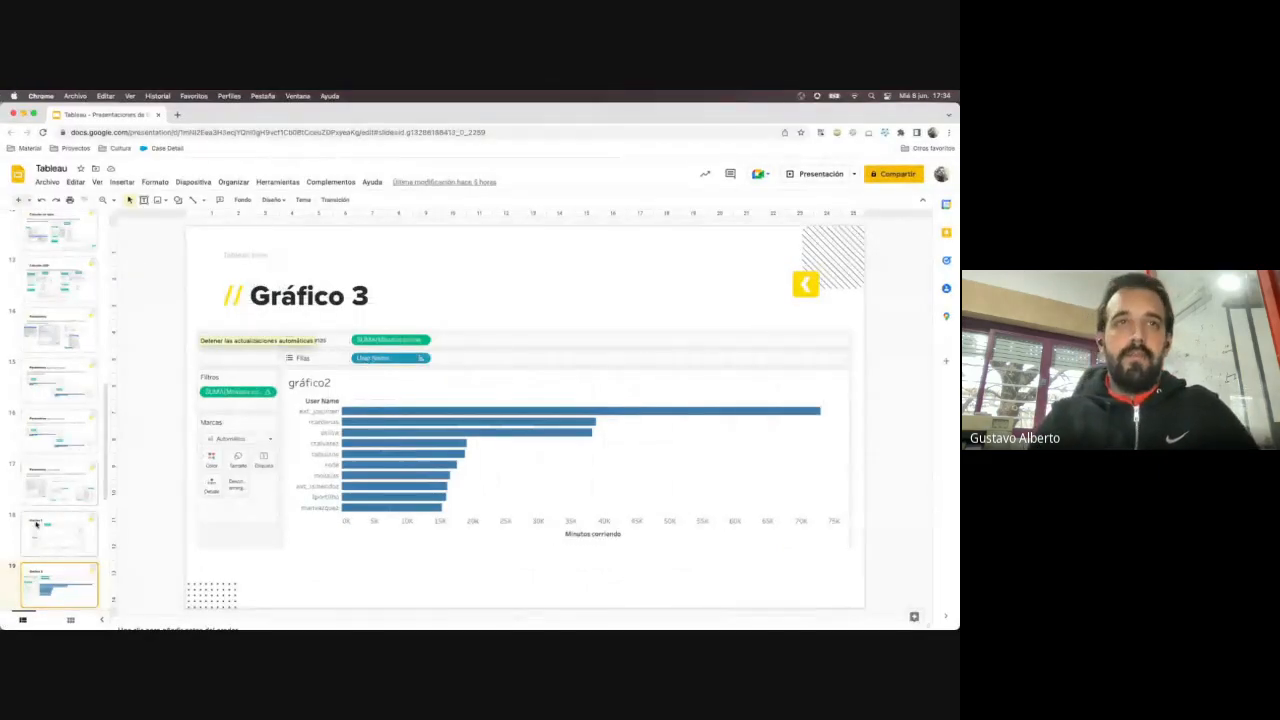
pyautogui.click(80, 548)
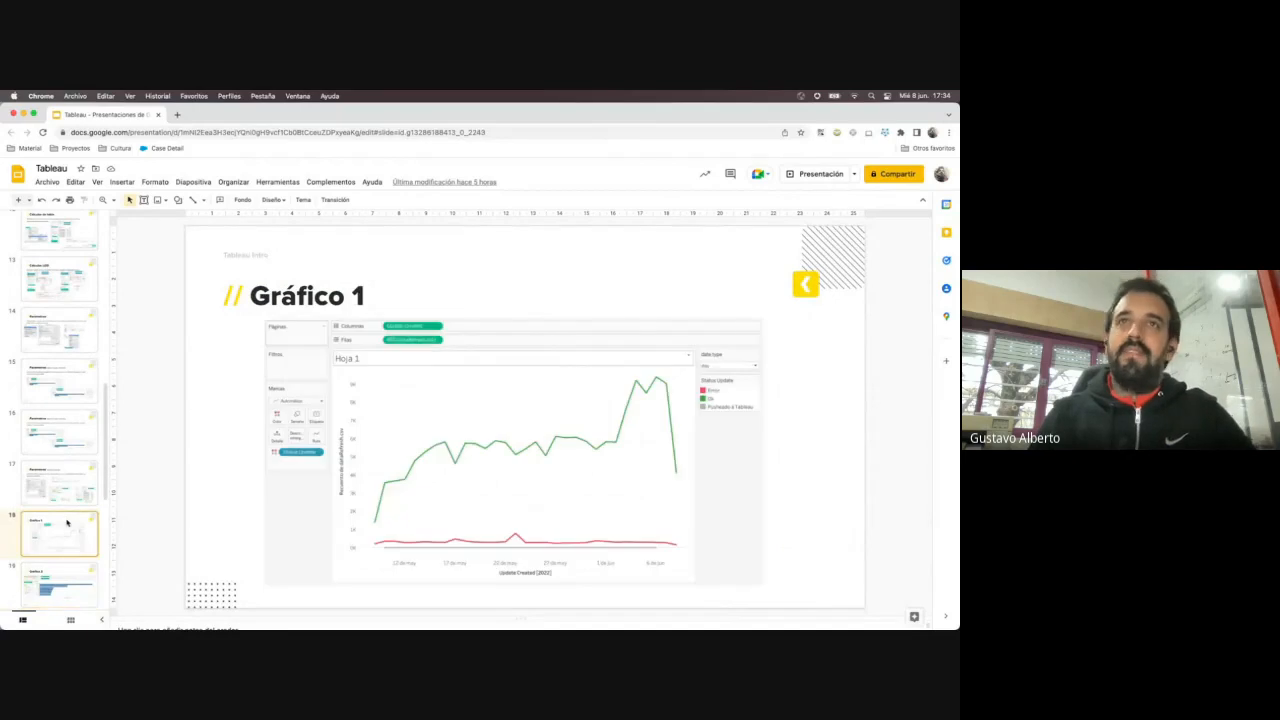
pyautogui.click(65, 588)
# Return to Tableau and clear the field search on Hoja 7 to list all the fields
pyautogui.press('super+Tab')
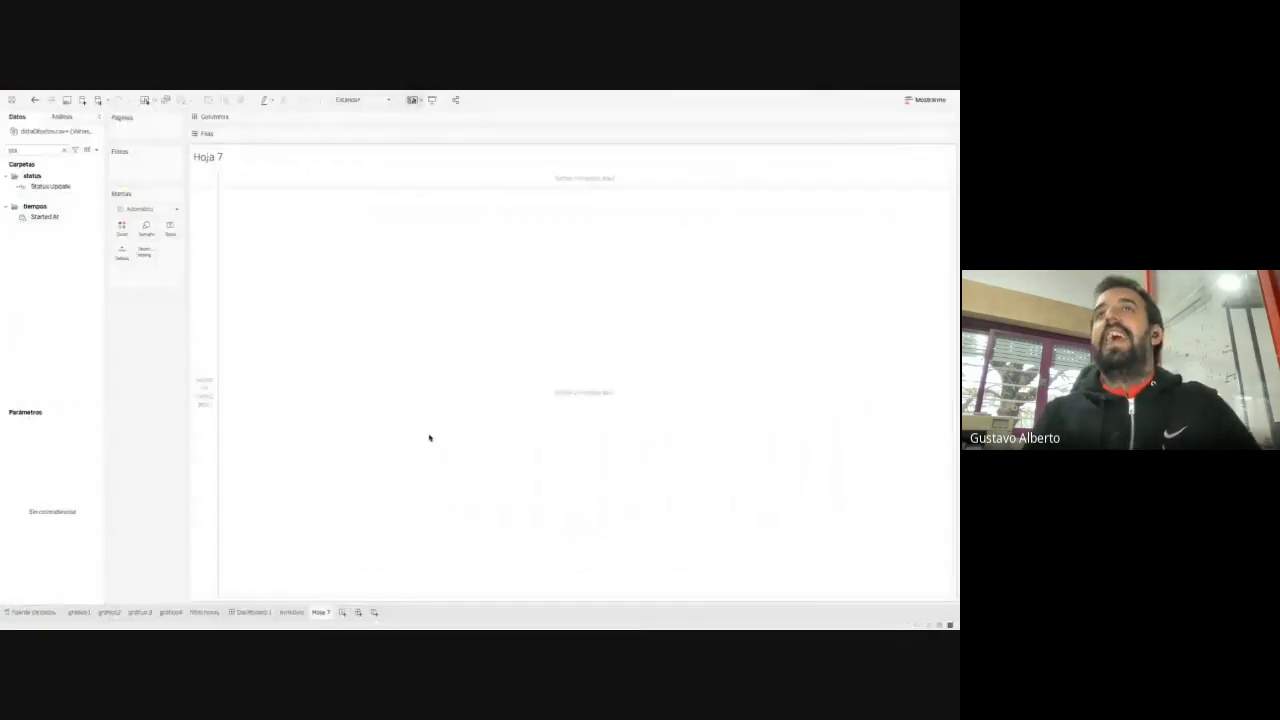
pyautogui.click(64, 151)
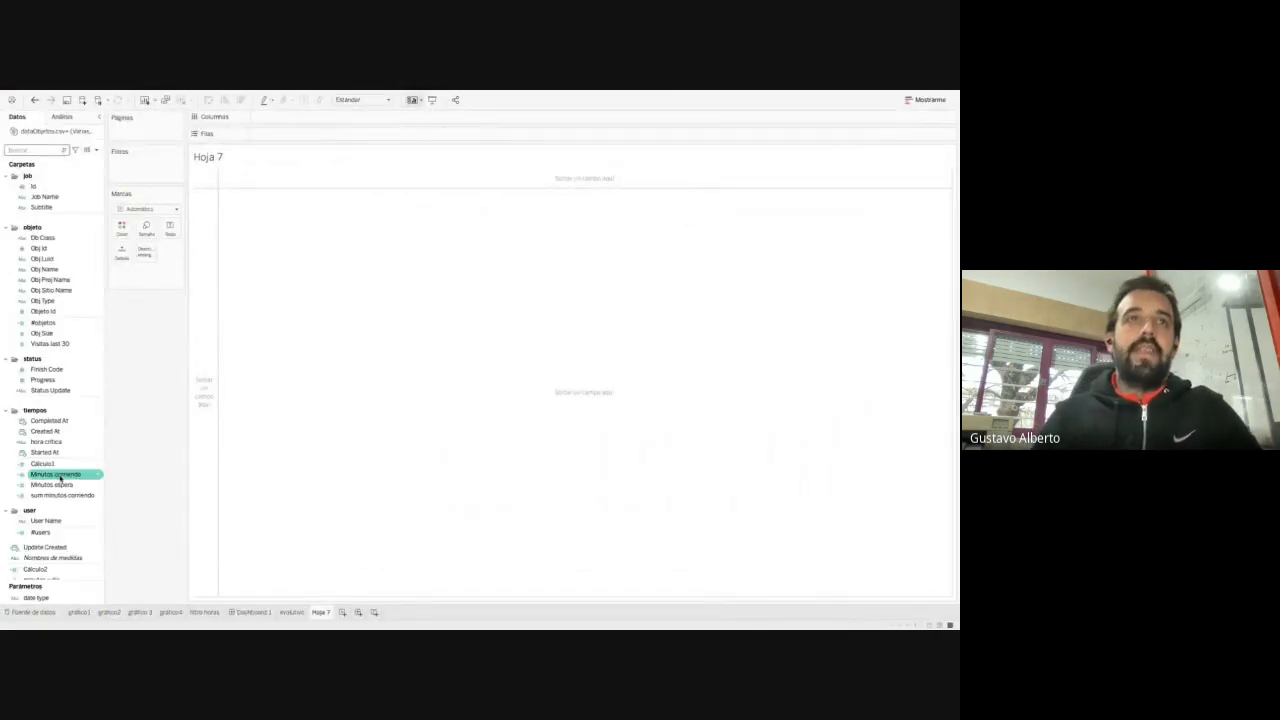
pyautogui.scroll(-2, 50, 478)
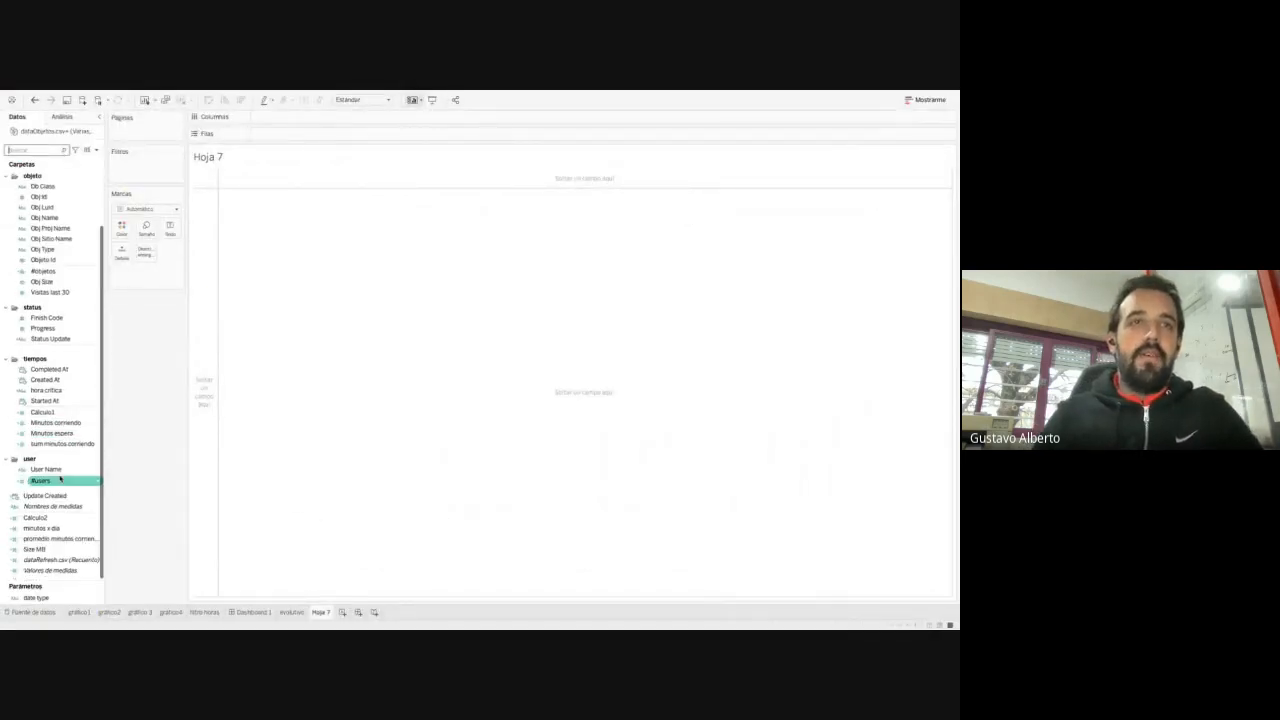
pyautogui.rightClick(32, 567)
pyautogui.click(129, 445)
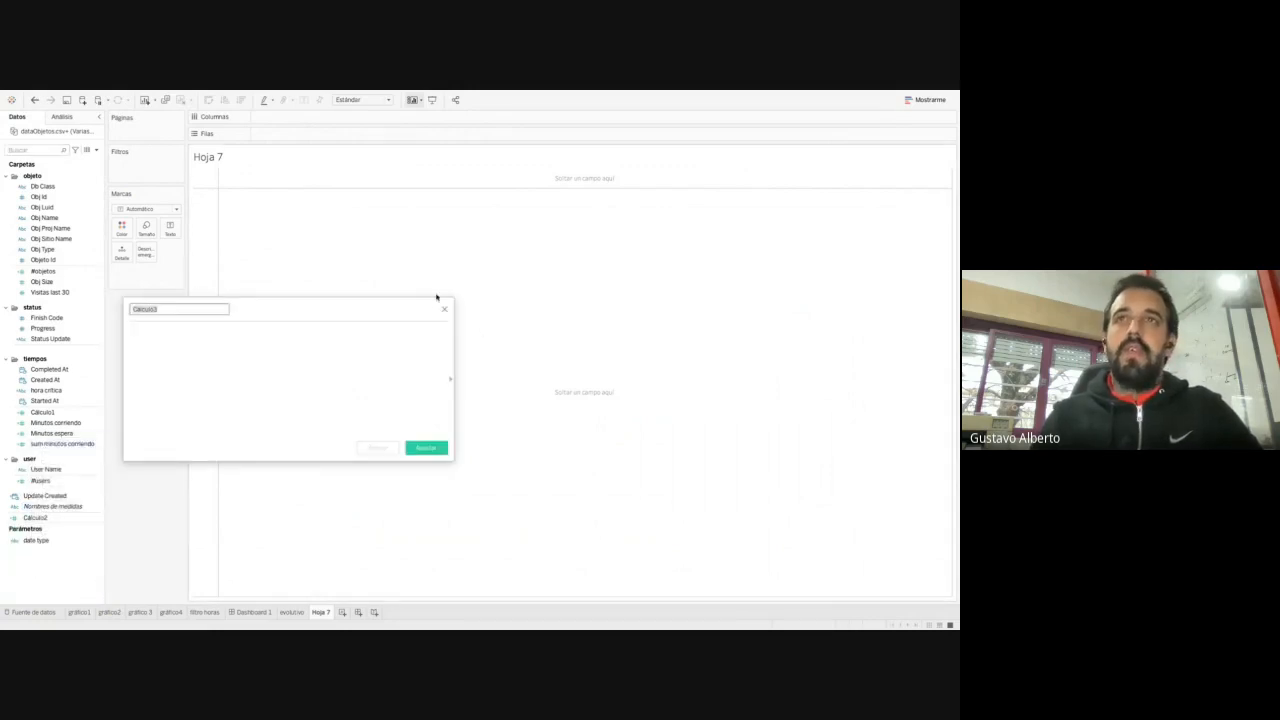
pyautogui.click(444, 309)
# Create a string parameter that allows a list of values, entering minutos and actualizaciones as its values
pyautogui.click(96, 150)
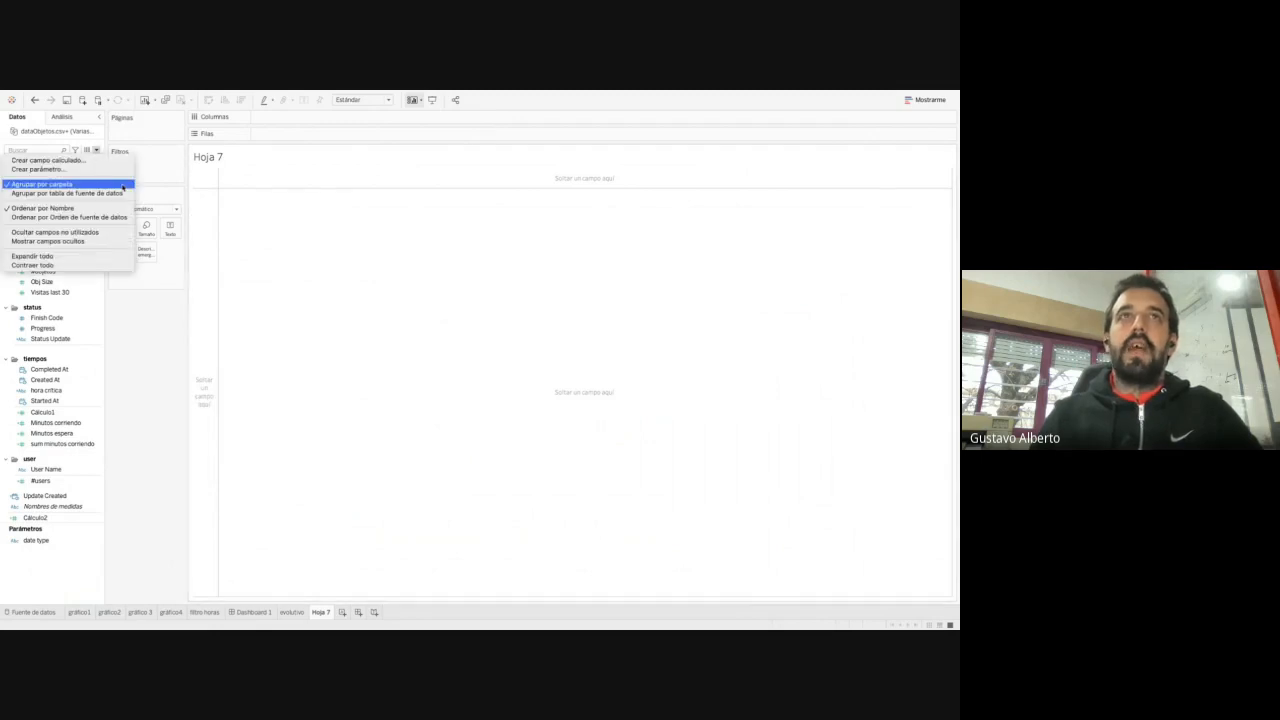
pyautogui.click(110, 170)
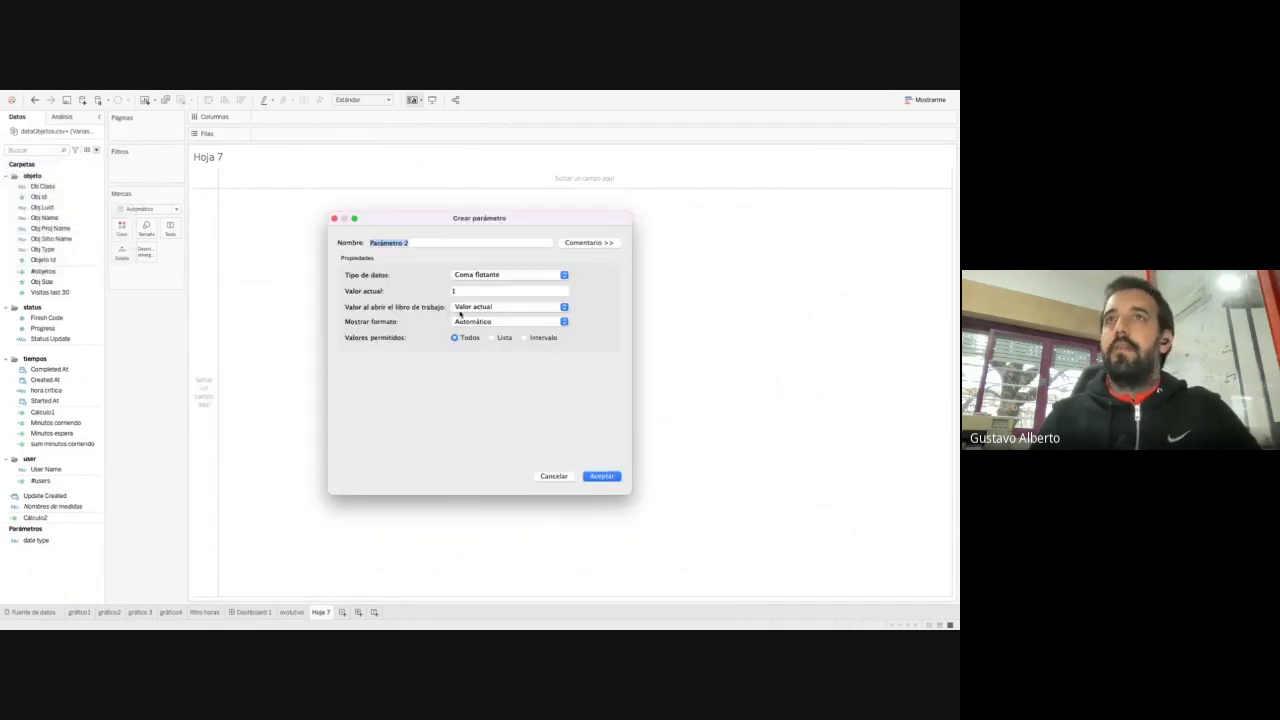
pyautogui.click(497, 337)
pyautogui.click(480, 275)
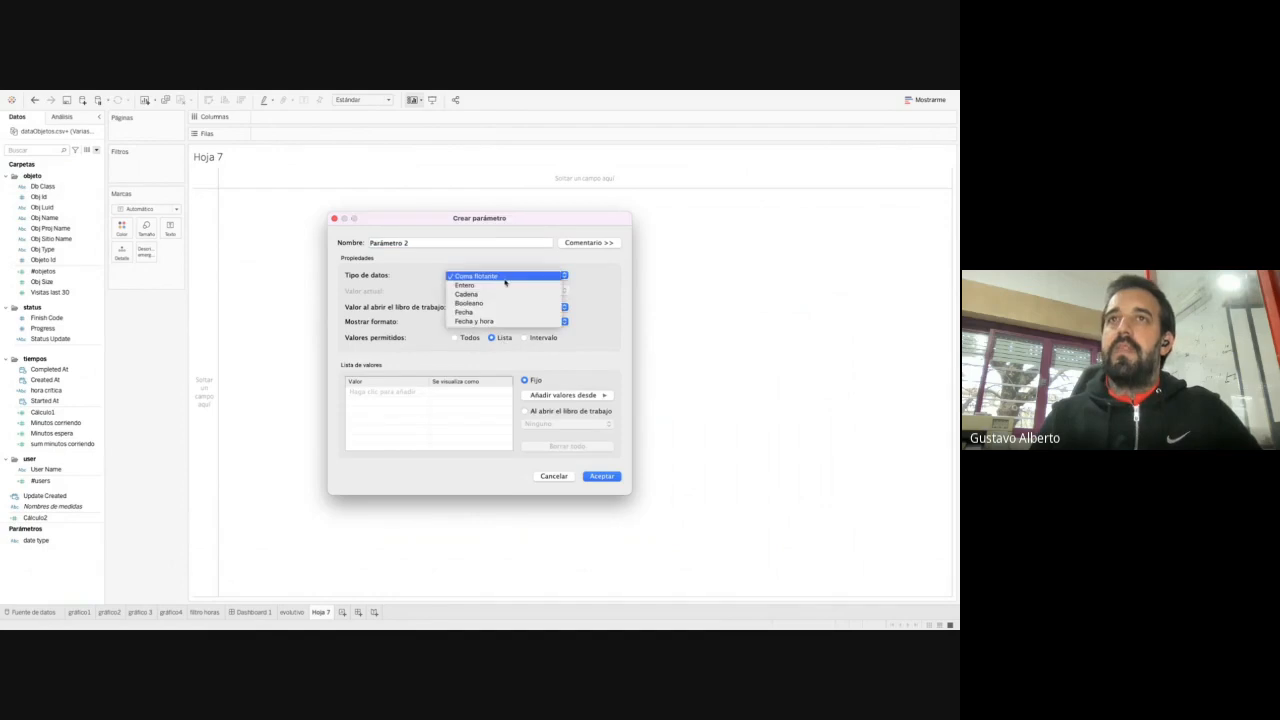
pyautogui.click(490, 294)
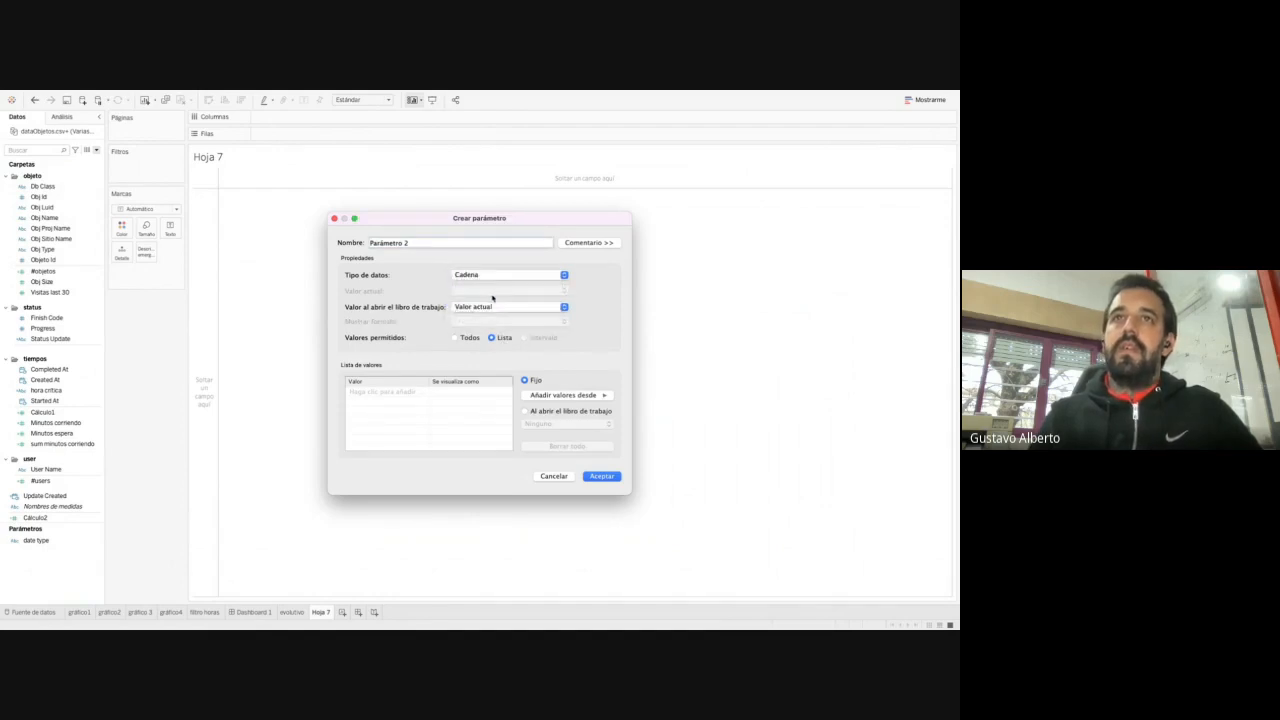
pyautogui.click(371, 390)
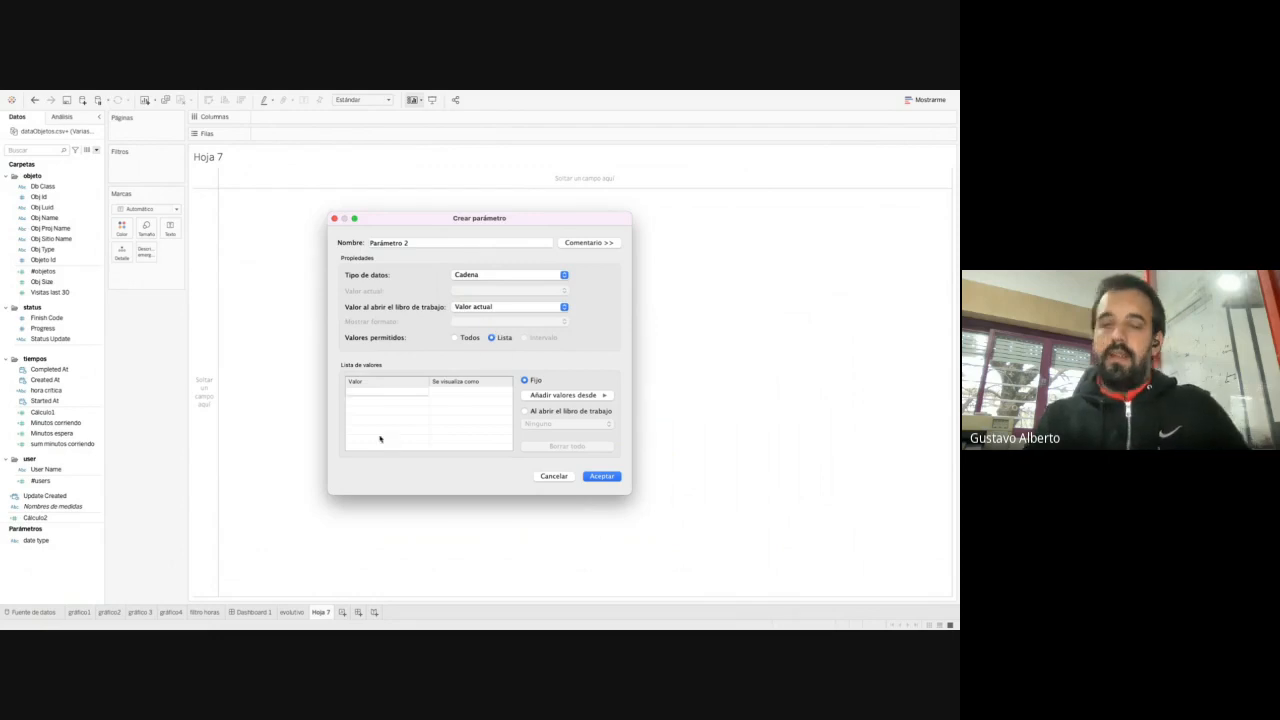
pyautogui.write('minutos')
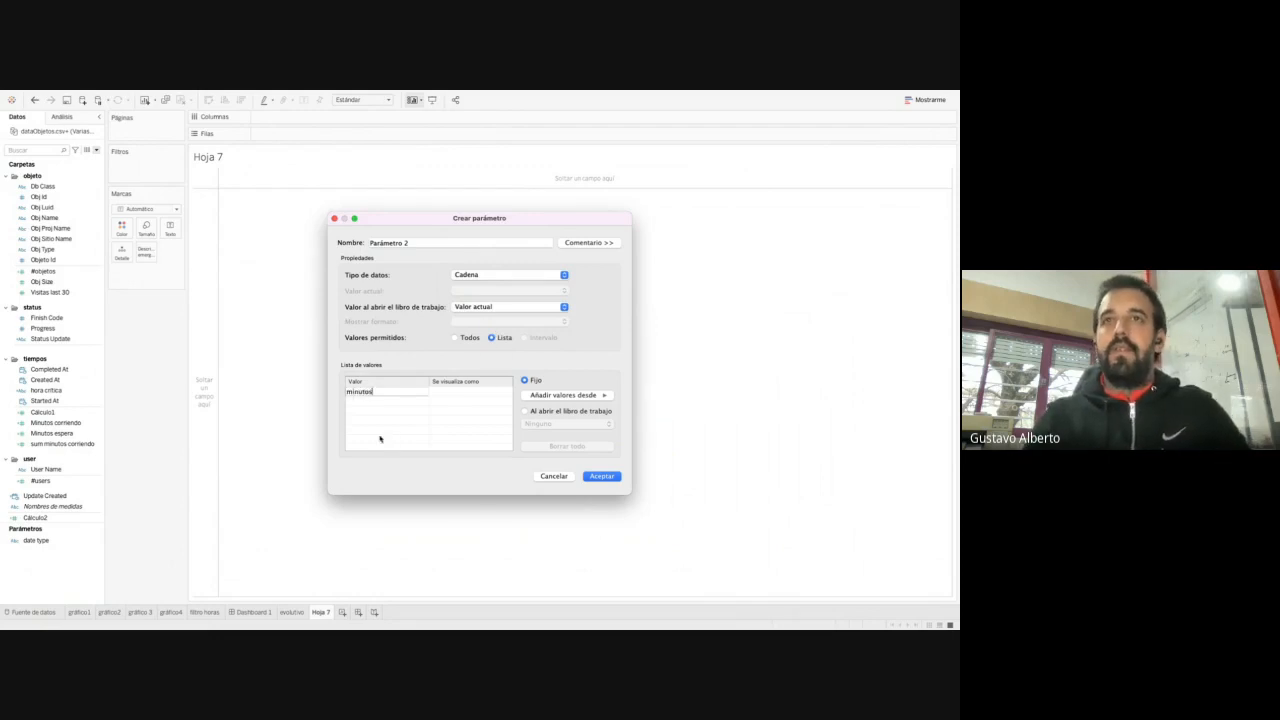
pyautogui.press('Return')
pyautogui.write('actualizaciones')
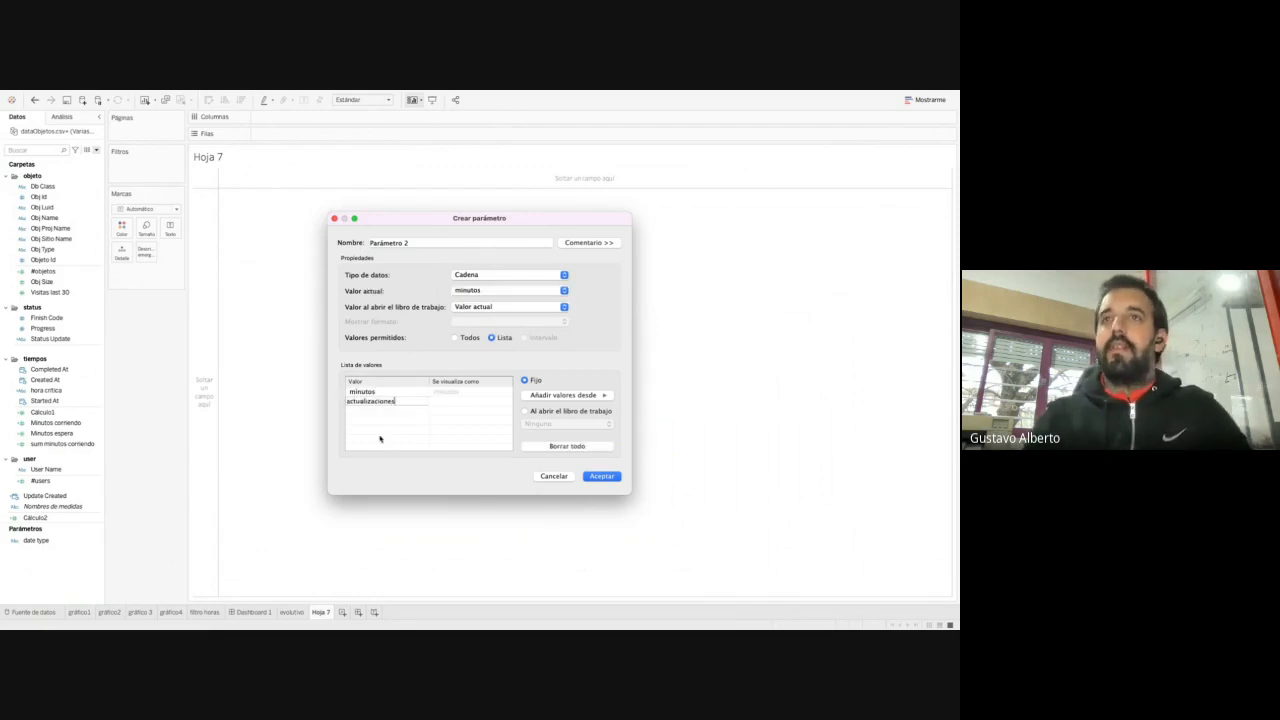
pyautogui.click(603, 477)
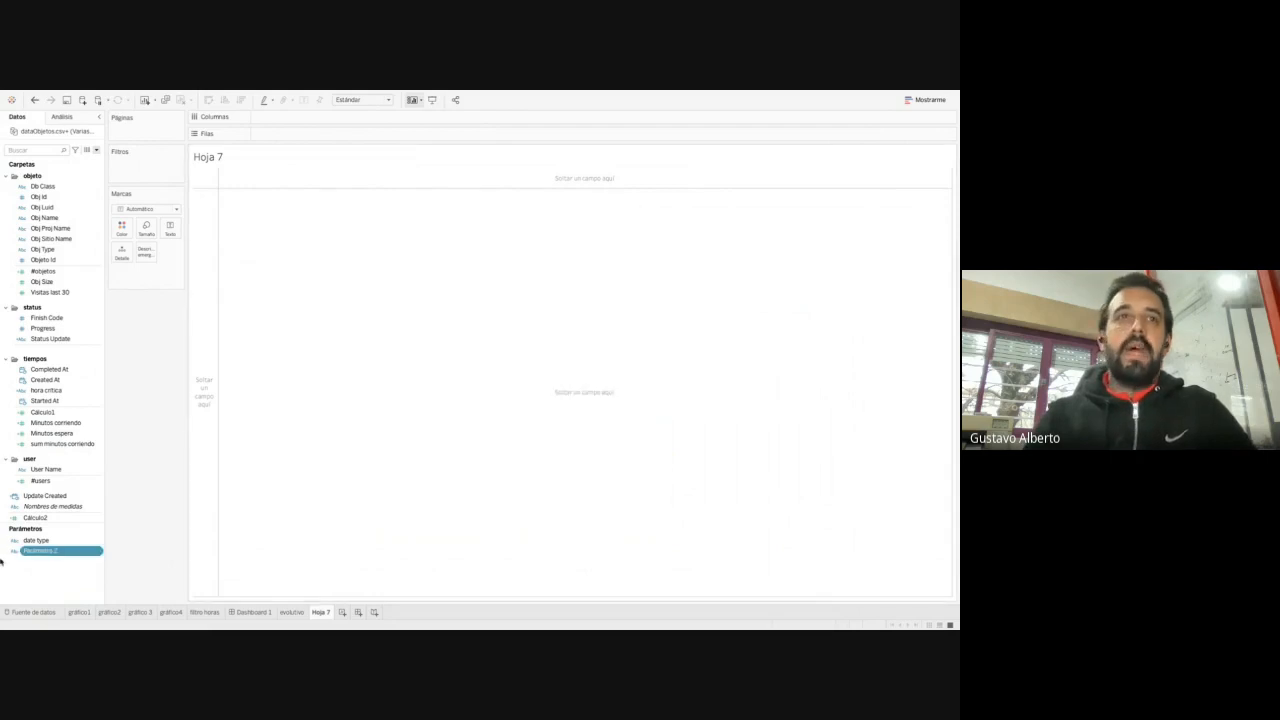
# Rename the new parameter as tipo metrica, show its control on Hoja 7, and check its available values
pyautogui.click(48, 552)
pyautogui.write('tipo')
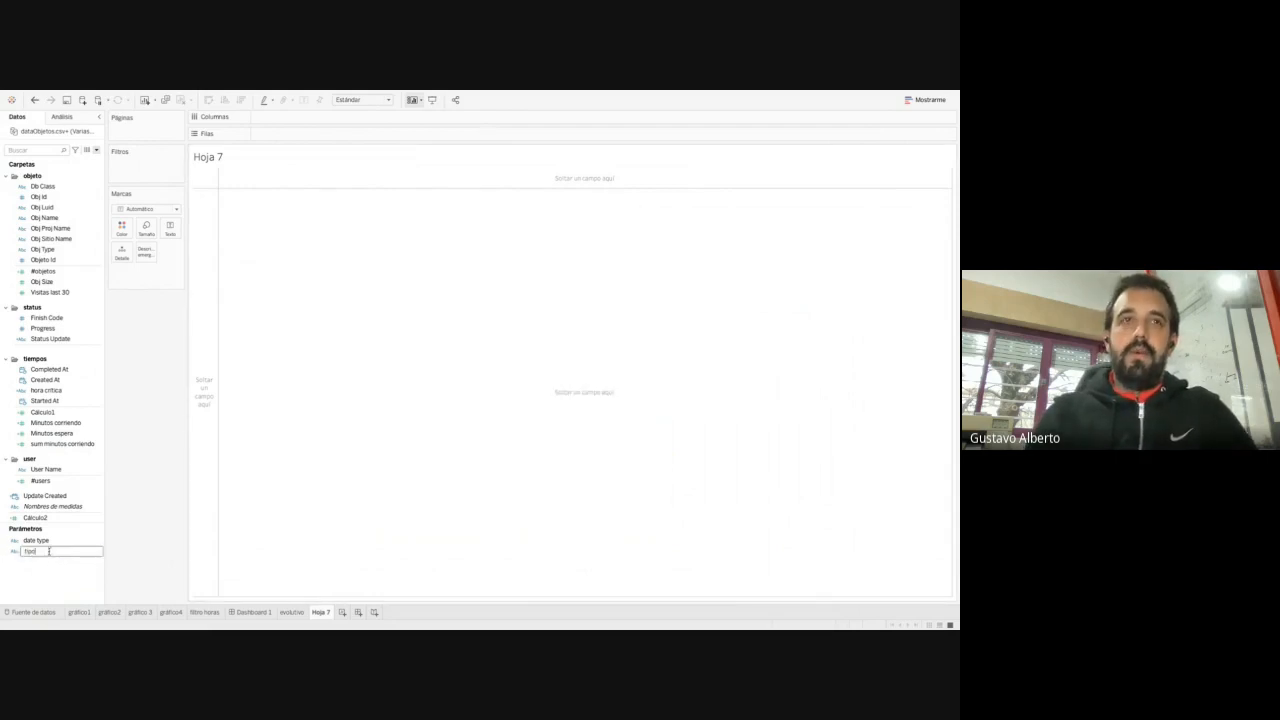
pyautogui.write(' metrica')
pyautogui.press('Return')
pyautogui.rightClick(50, 551)
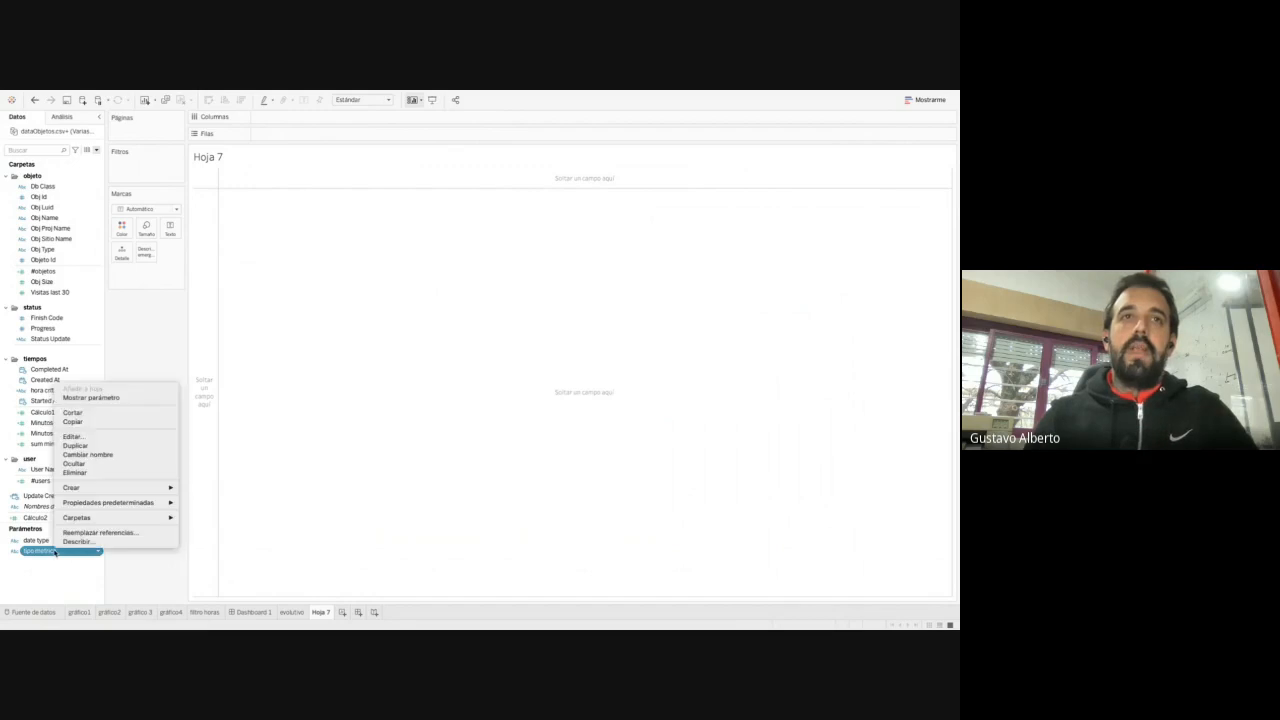
pyautogui.click(120, 398)
pyautogui.click(920, 165)
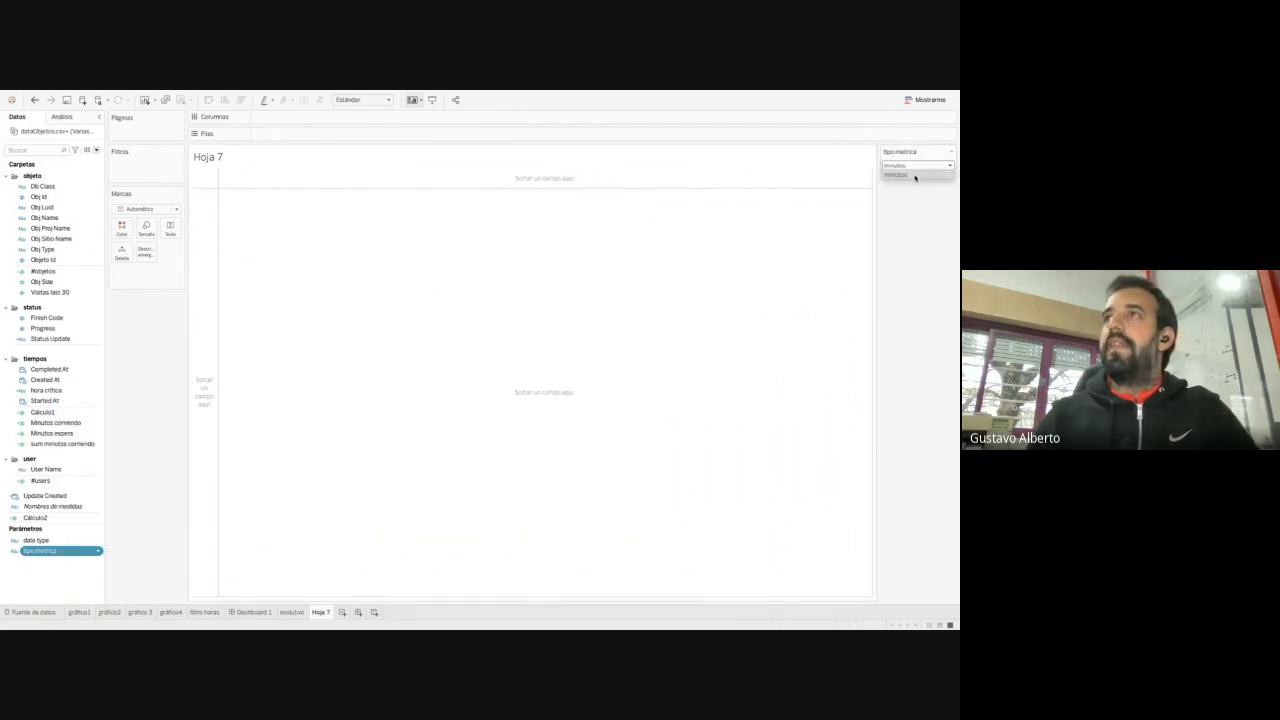
# Add actualizaciones to the tipo metrica parameter's value list and select it as the current value on the sheet
pyautogui.click(50, 551)
pyautogui.rightClick(50, 551)
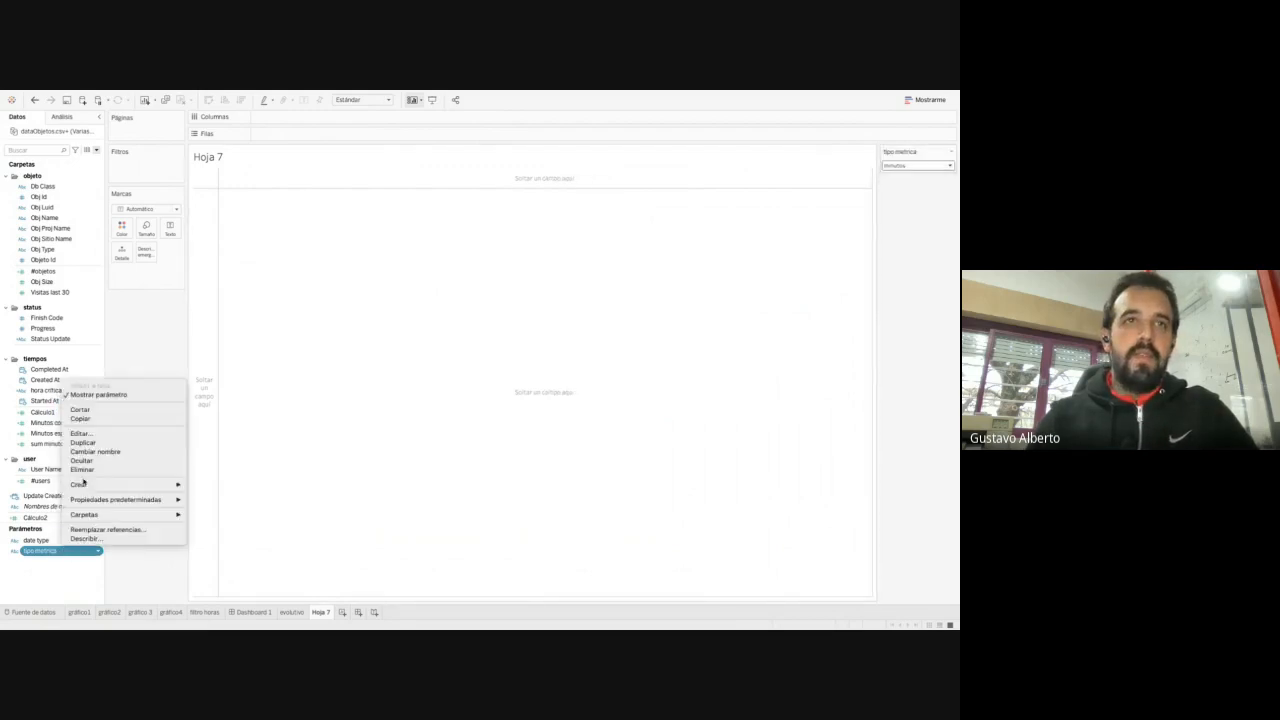
pyautogui.click(112, 436)
pyautogui.click(365, 399)
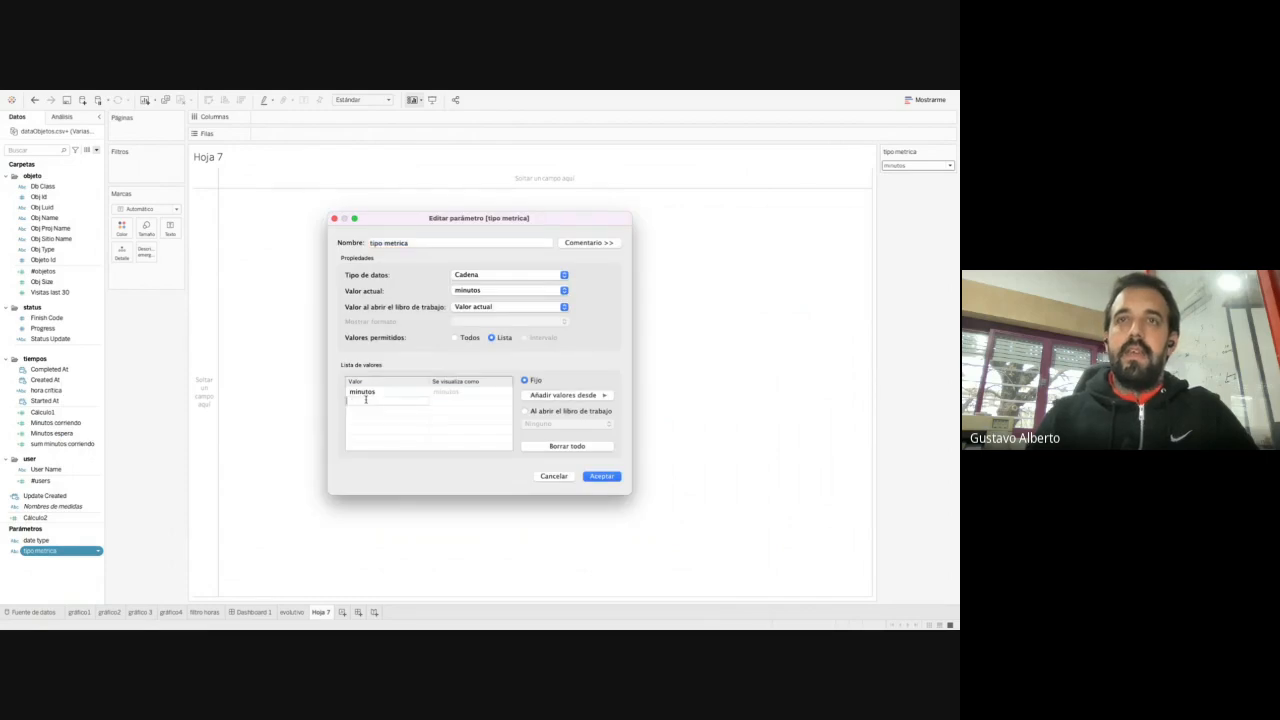
pyautogui.write('actu')
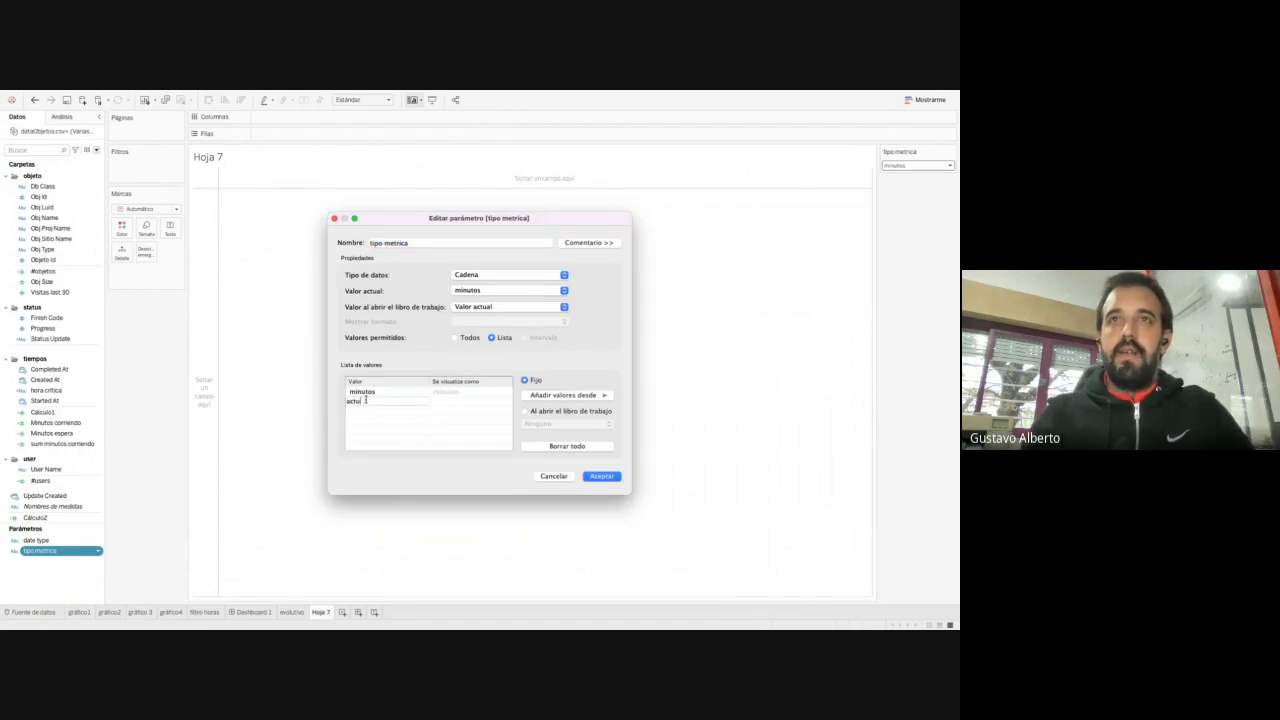
pyautogui.write('alizaciones')
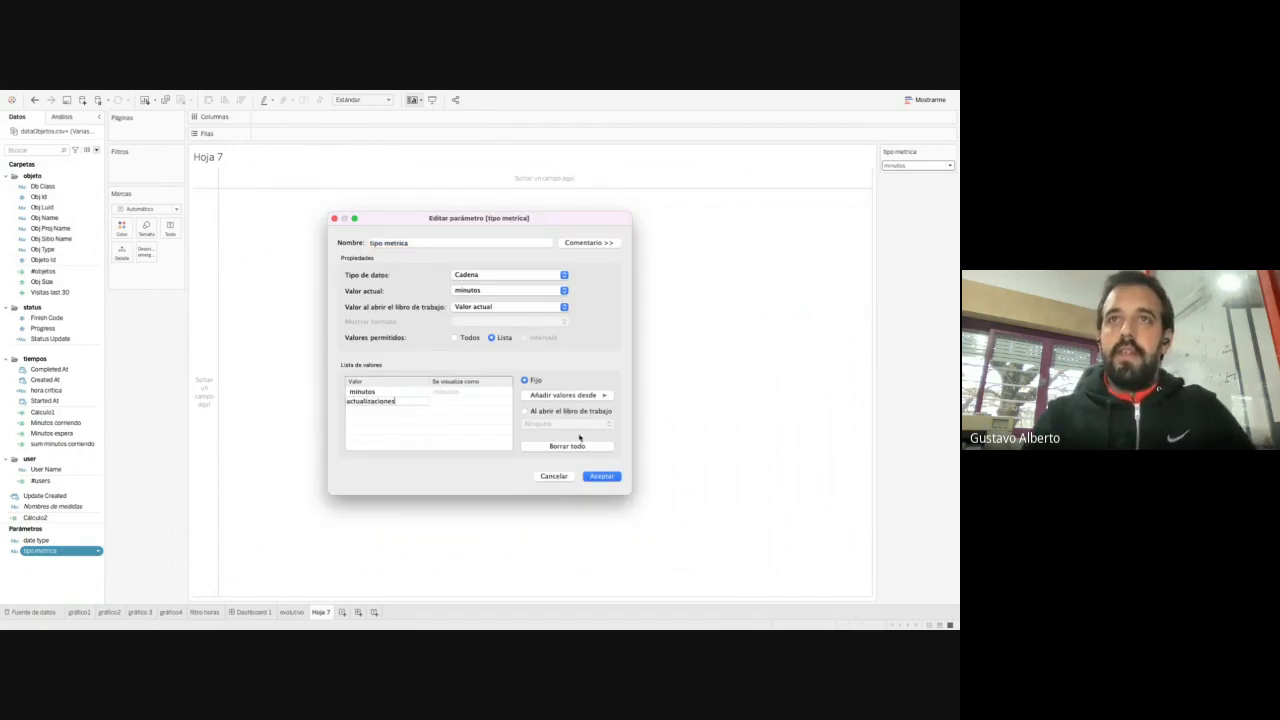
pyautogui.press('Return')
pyautogui.click(605, 479)
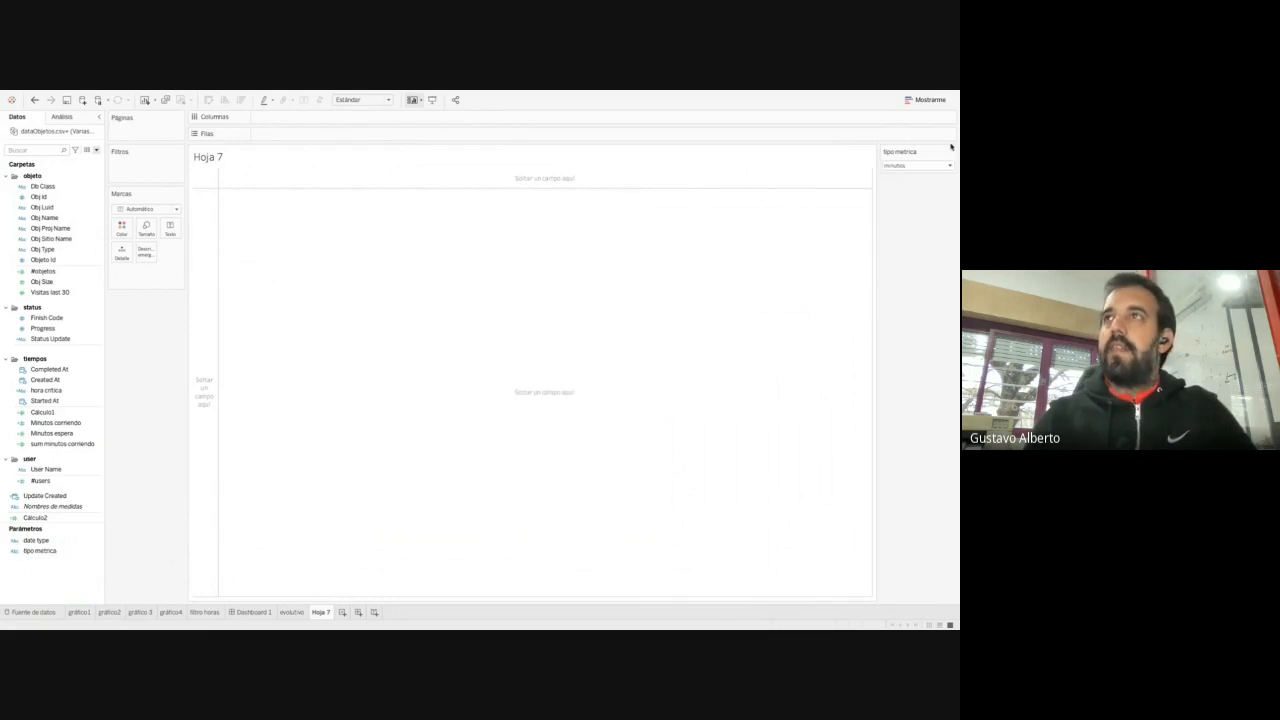
pyautogui.click(917, 165)
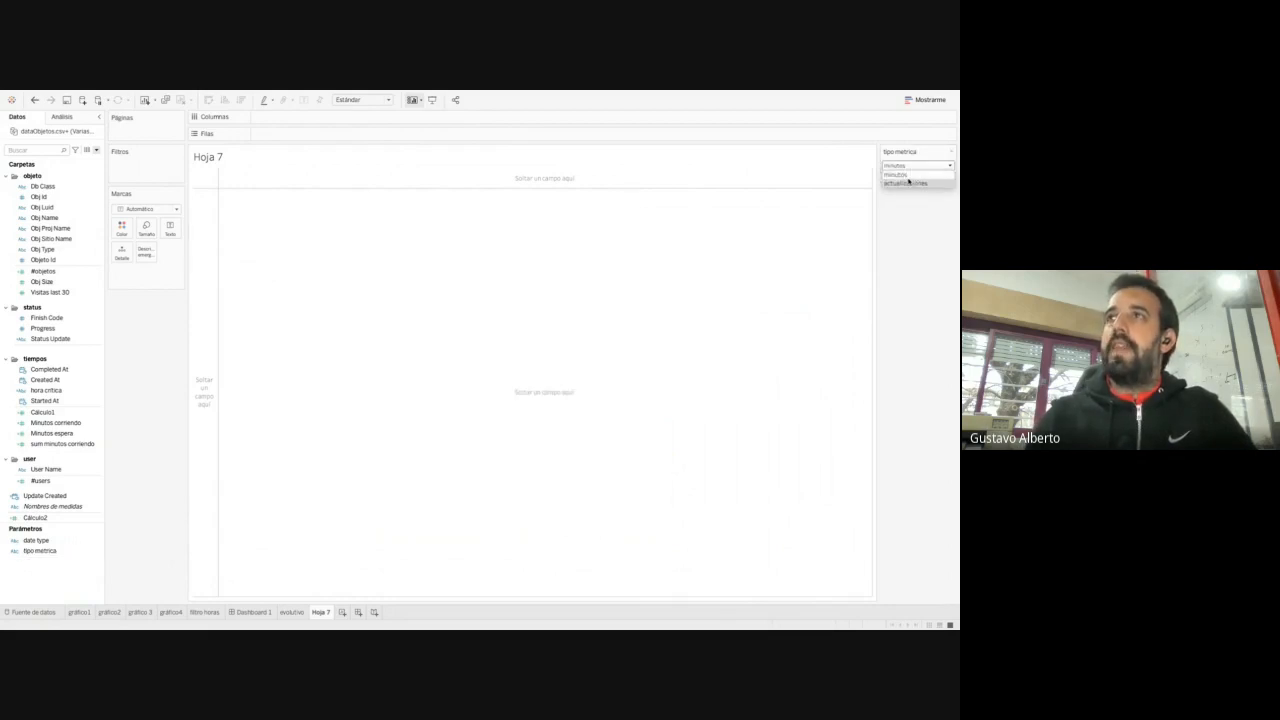
pyautogui.click(909, 183)
# Create a new calculated field named metrica
pyautogui.click(96, 149)
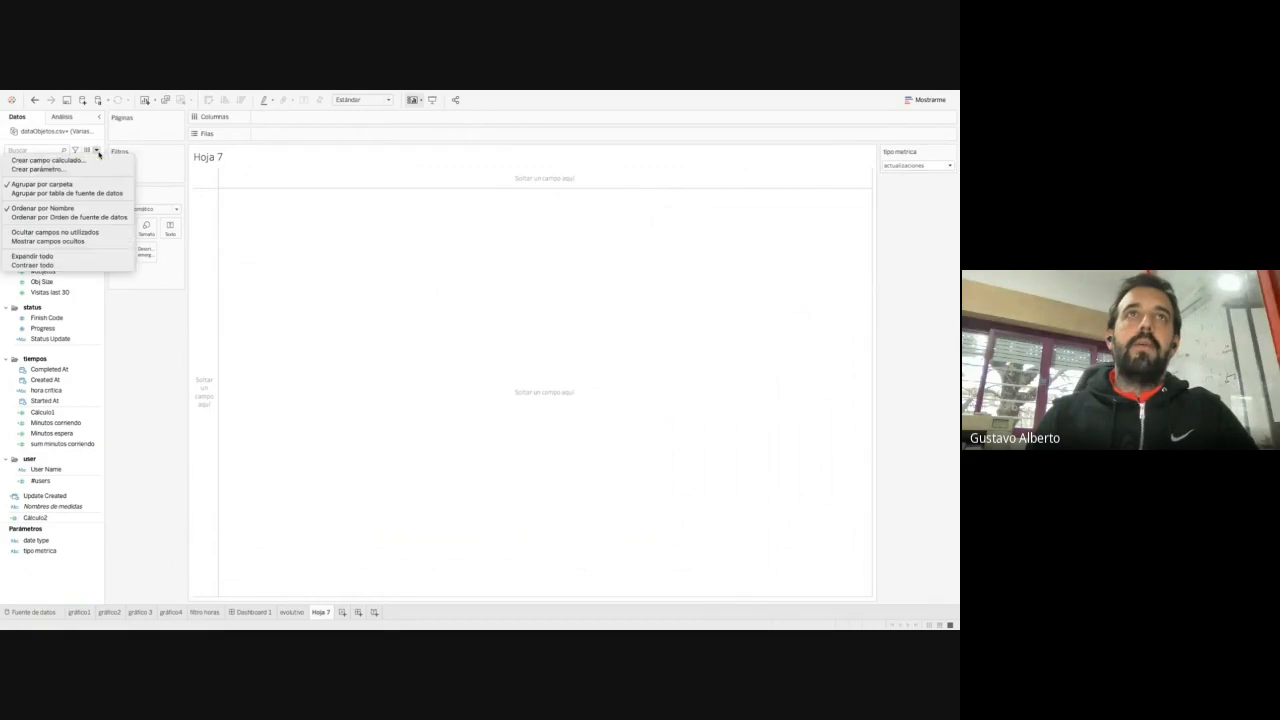
pyautogui.click(112, 162)
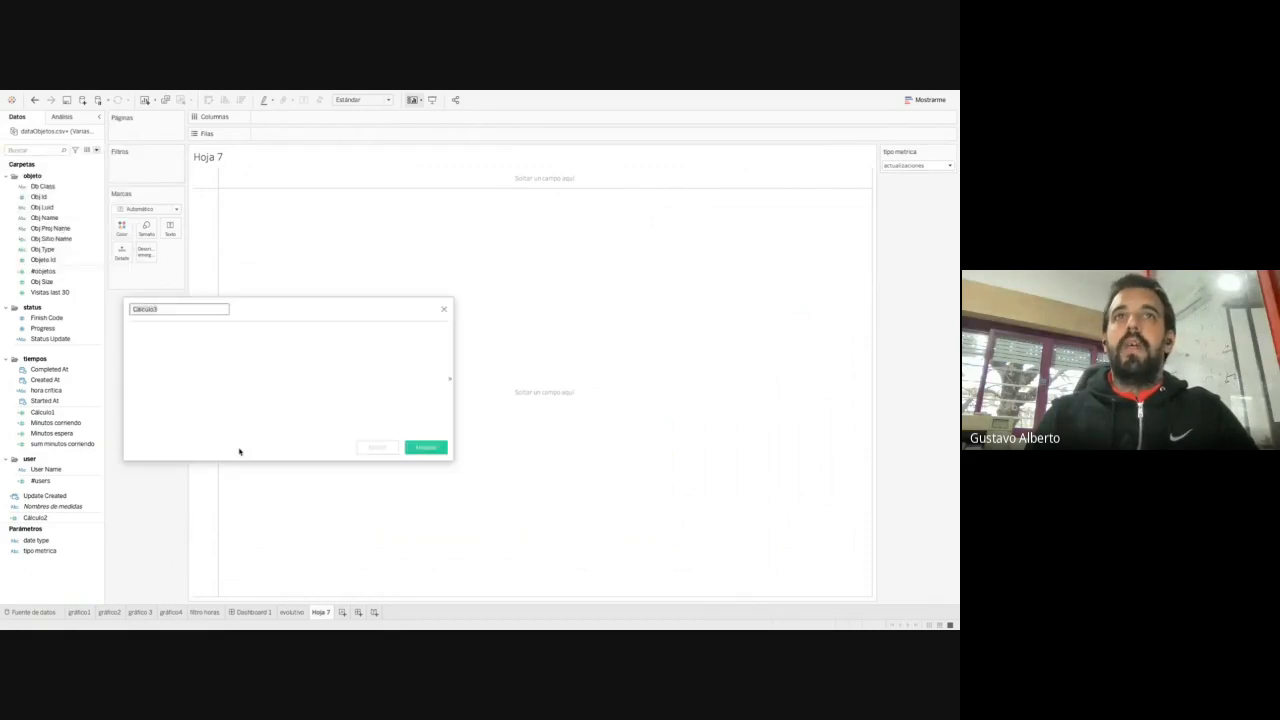
pyautogui.write('ces')
pyautogui.click(179, 309)
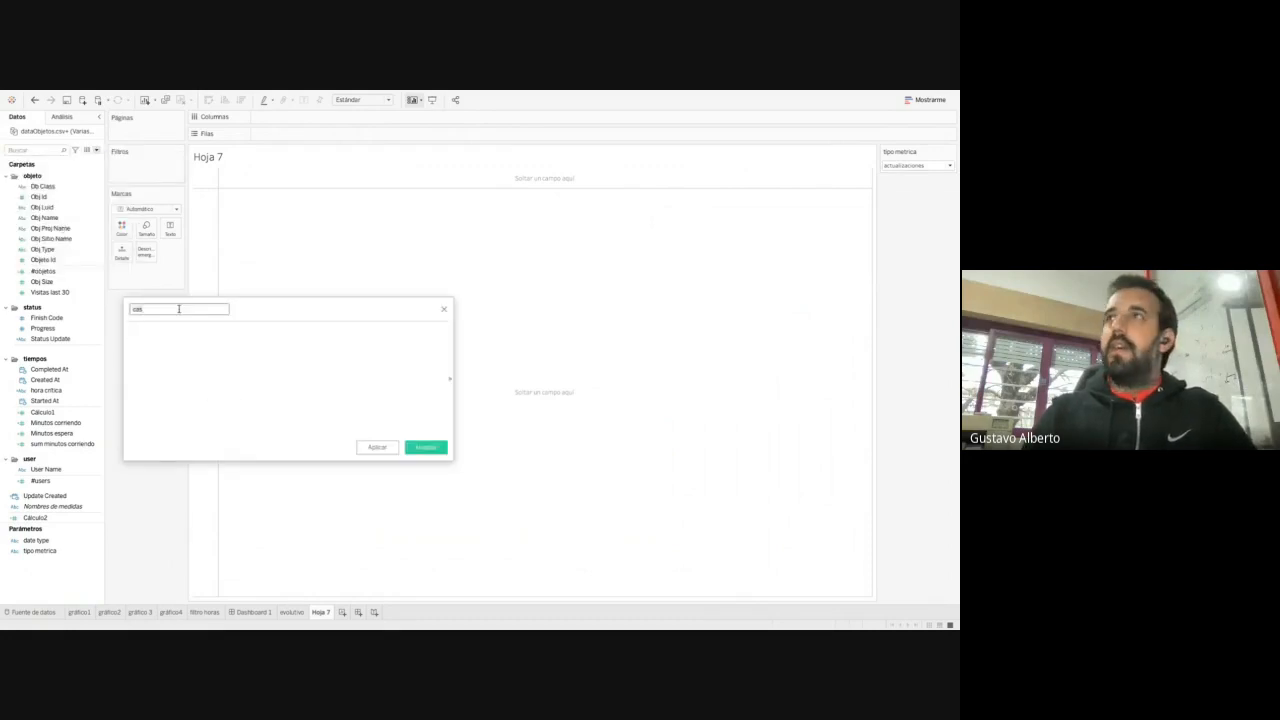
pyautogui.write('metrica')
pyautogui.click(178, 329)
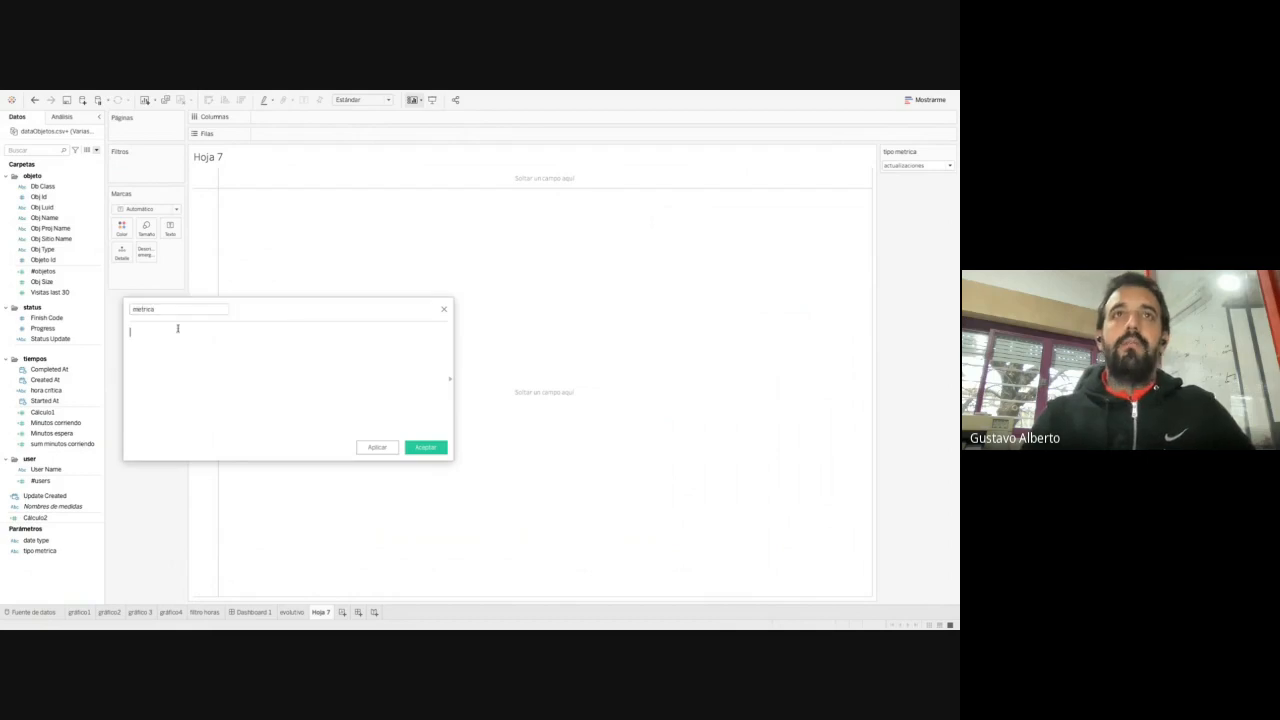
# Enter the metrica formula's opening: case [tipo metrica], followed by a new line with when 'actualizaciones' then sum(1)
pyautogui.write('case')
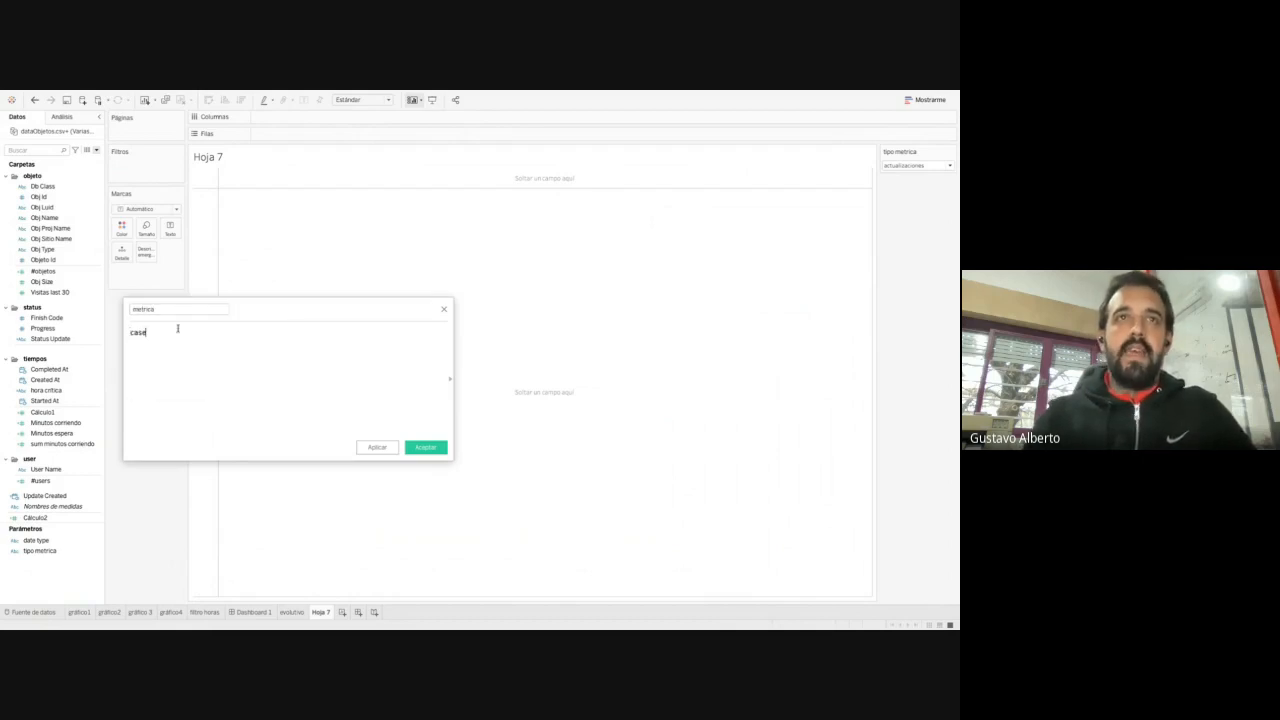
pyautogui.press('BackSpace')
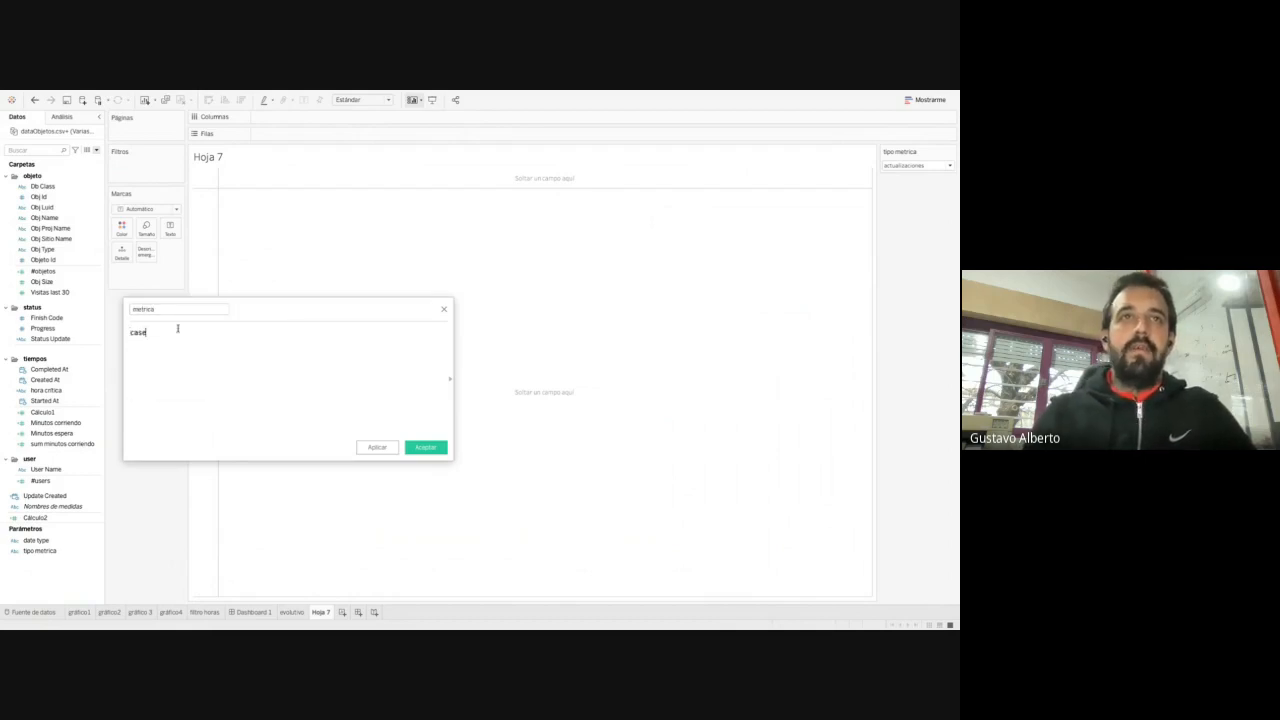
pyautogui.write('[tipo metrica]')
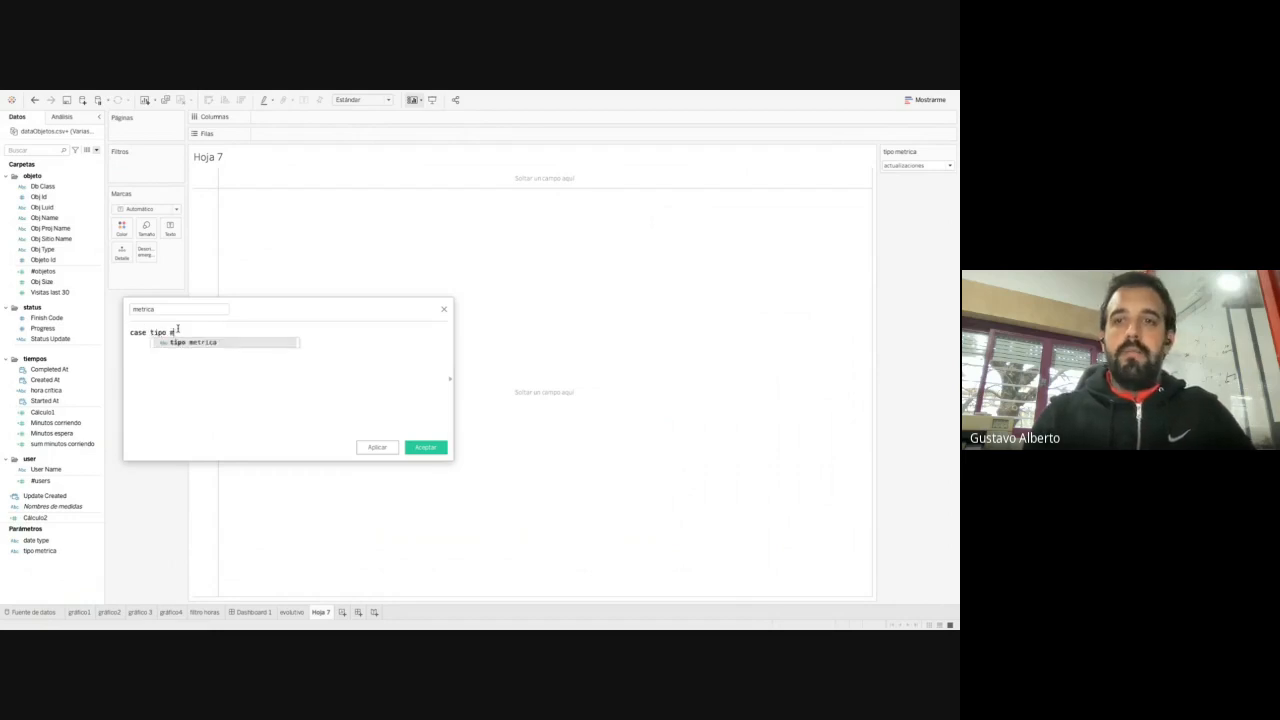
pyautogui.press('Return')
pyautogui.write('when ')
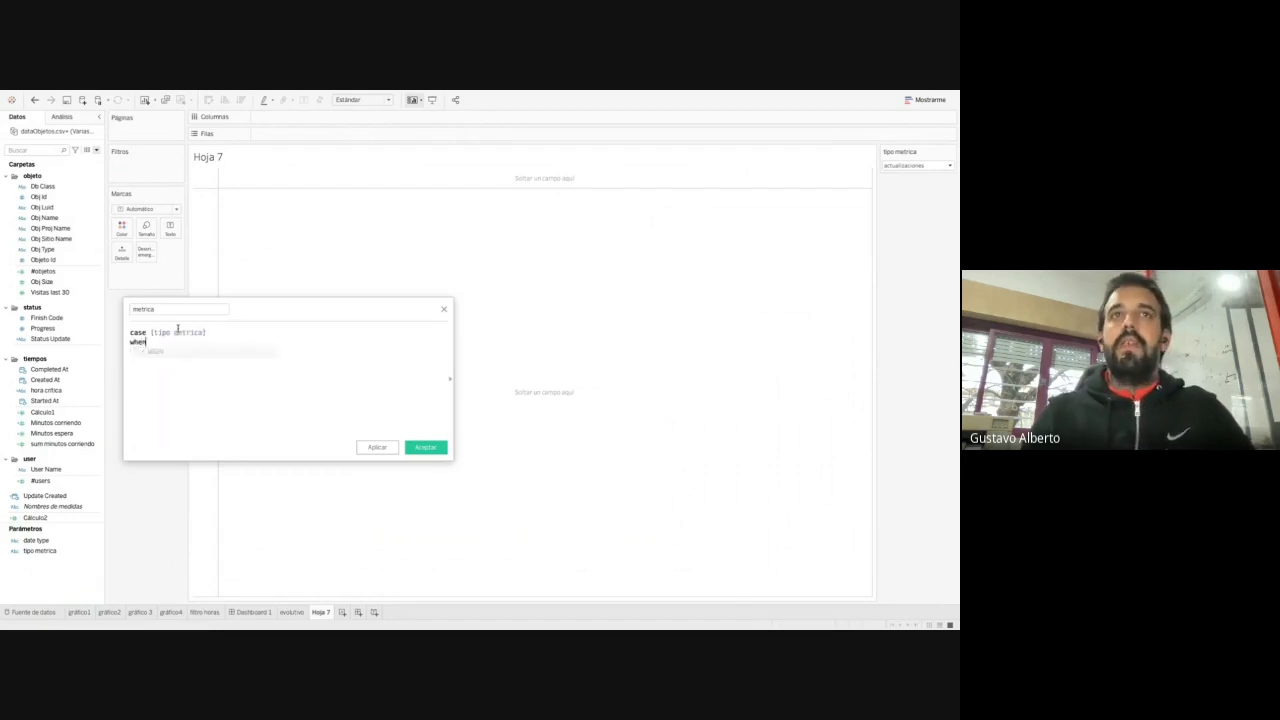
pyautogui.write('actualizaciones')
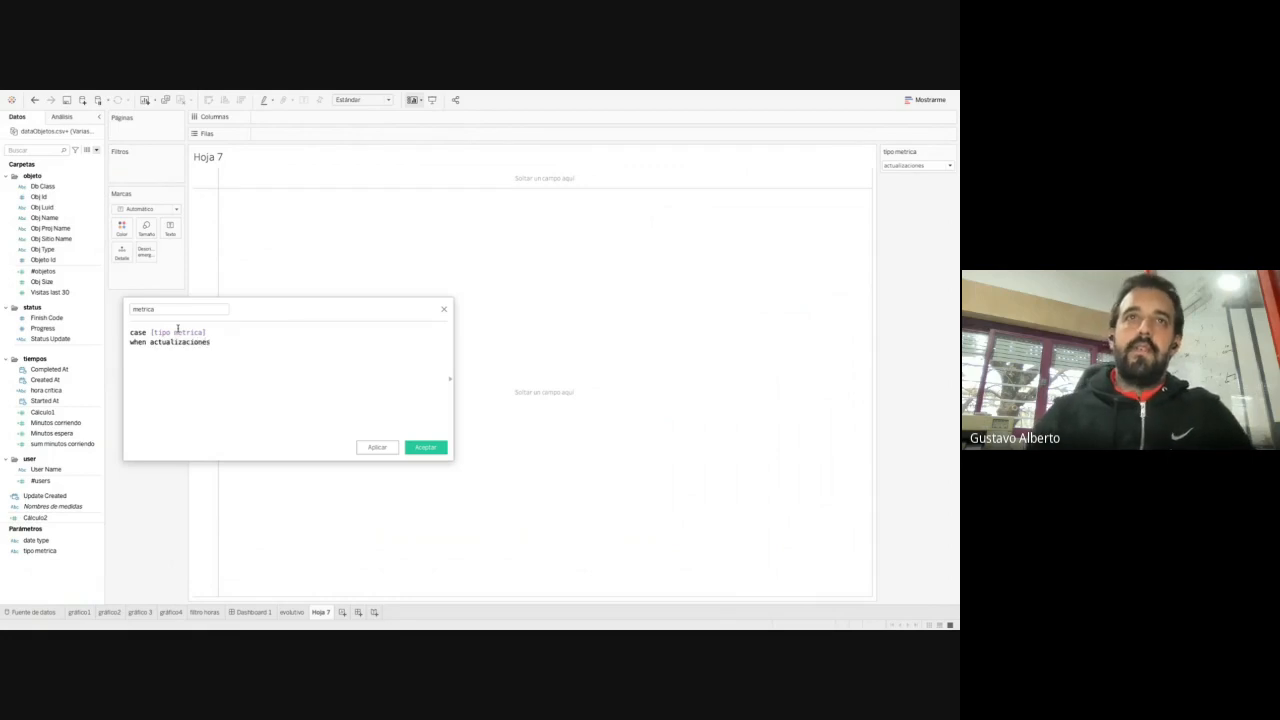
pyautogui.hotkey('ctrl', 'shift', 'Left')
pyautogui.press('Left')
pyautogui.write("'")
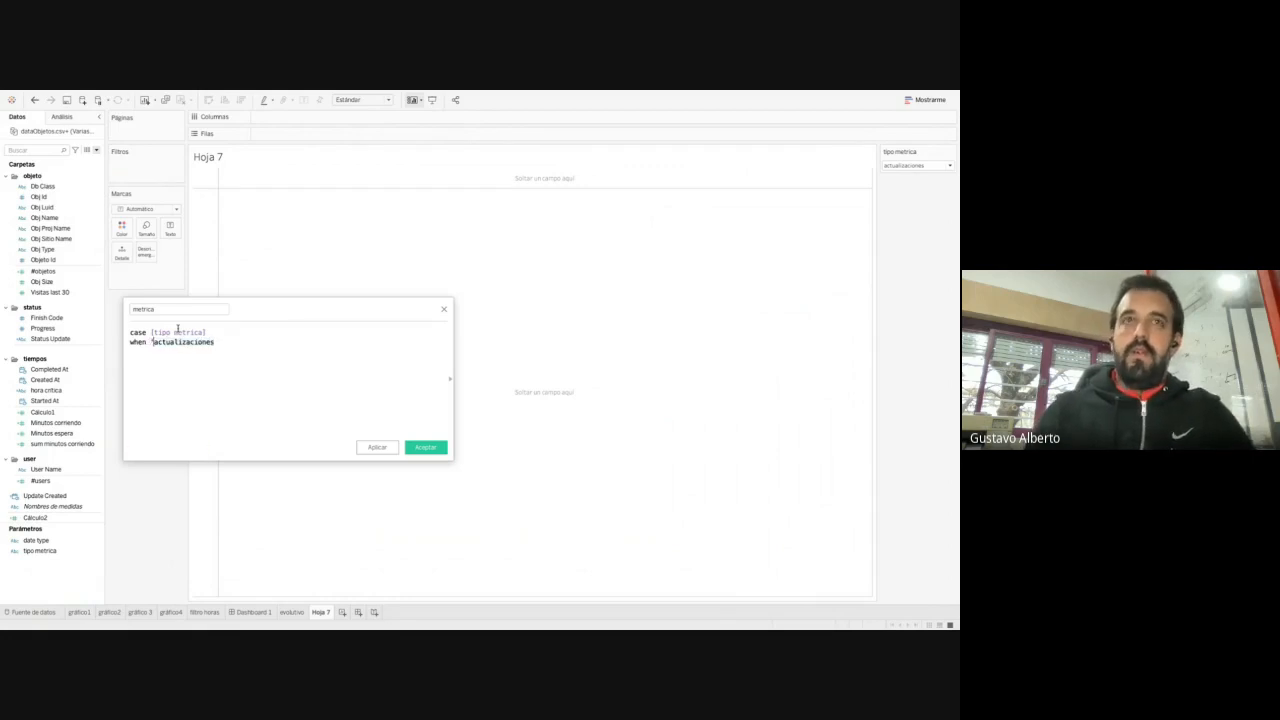
pyautogui.write("' then ")
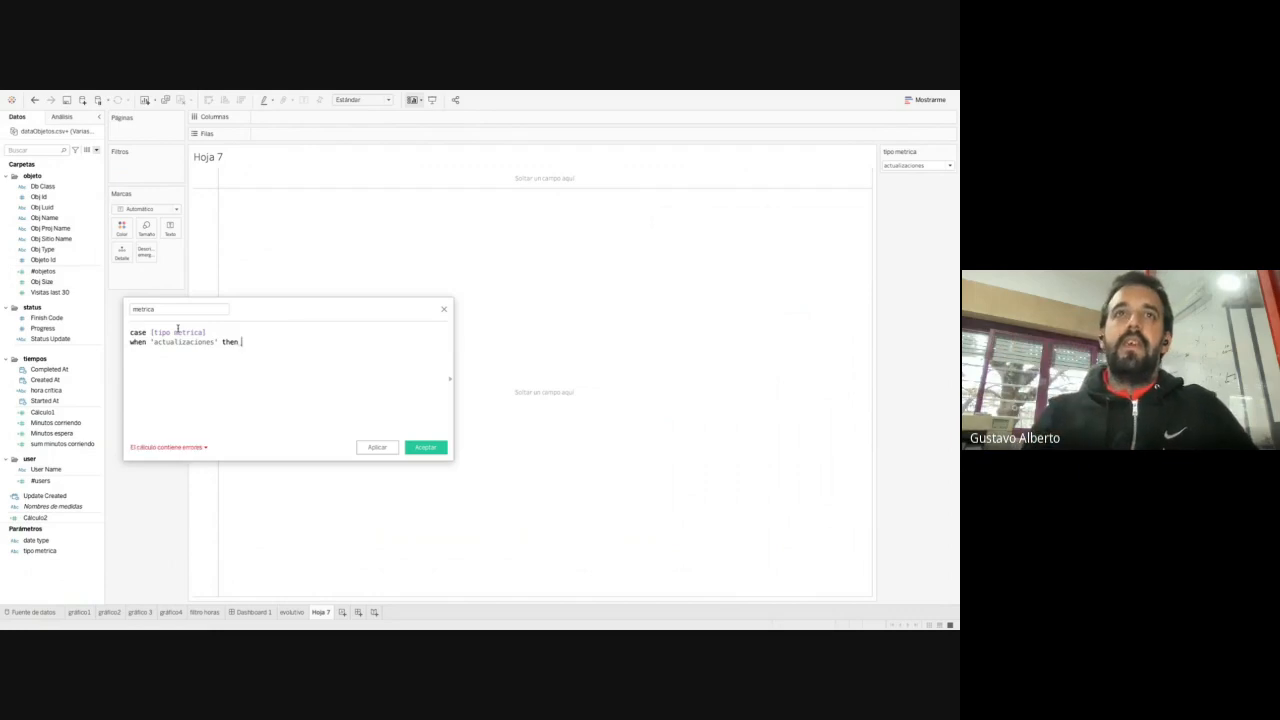
pyautogui.write('su')
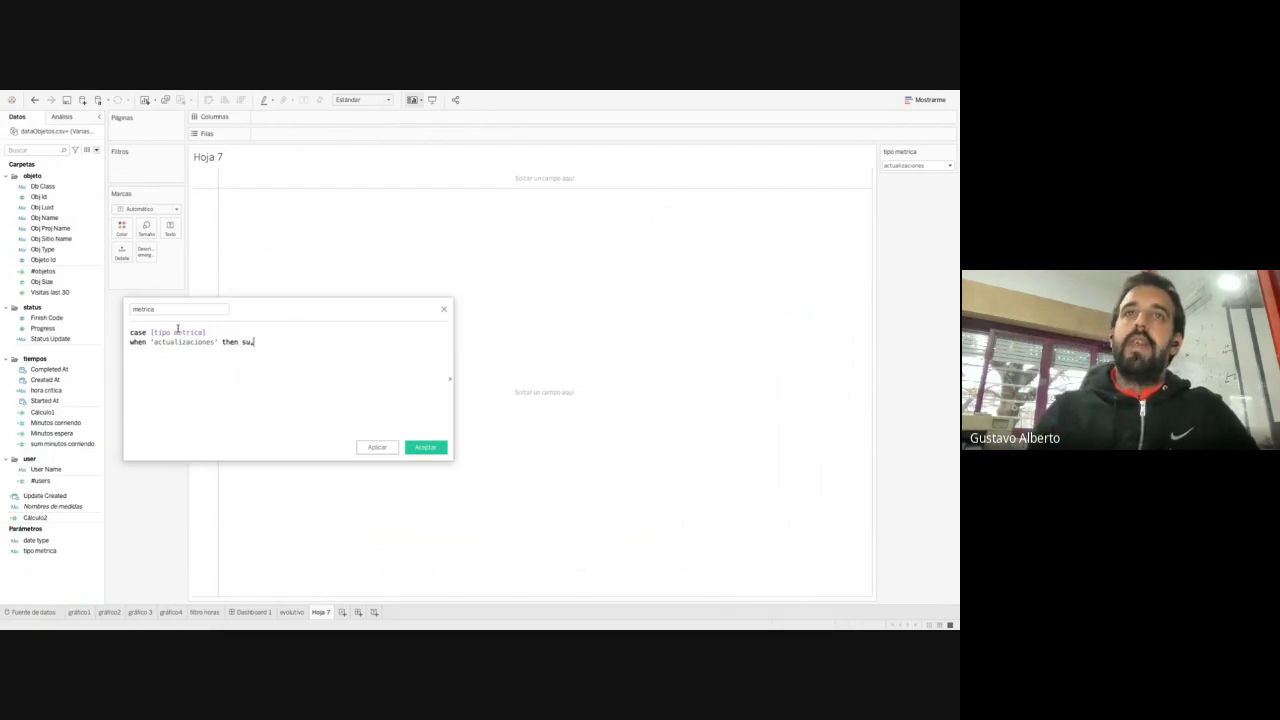
pyautogui.write('m(')
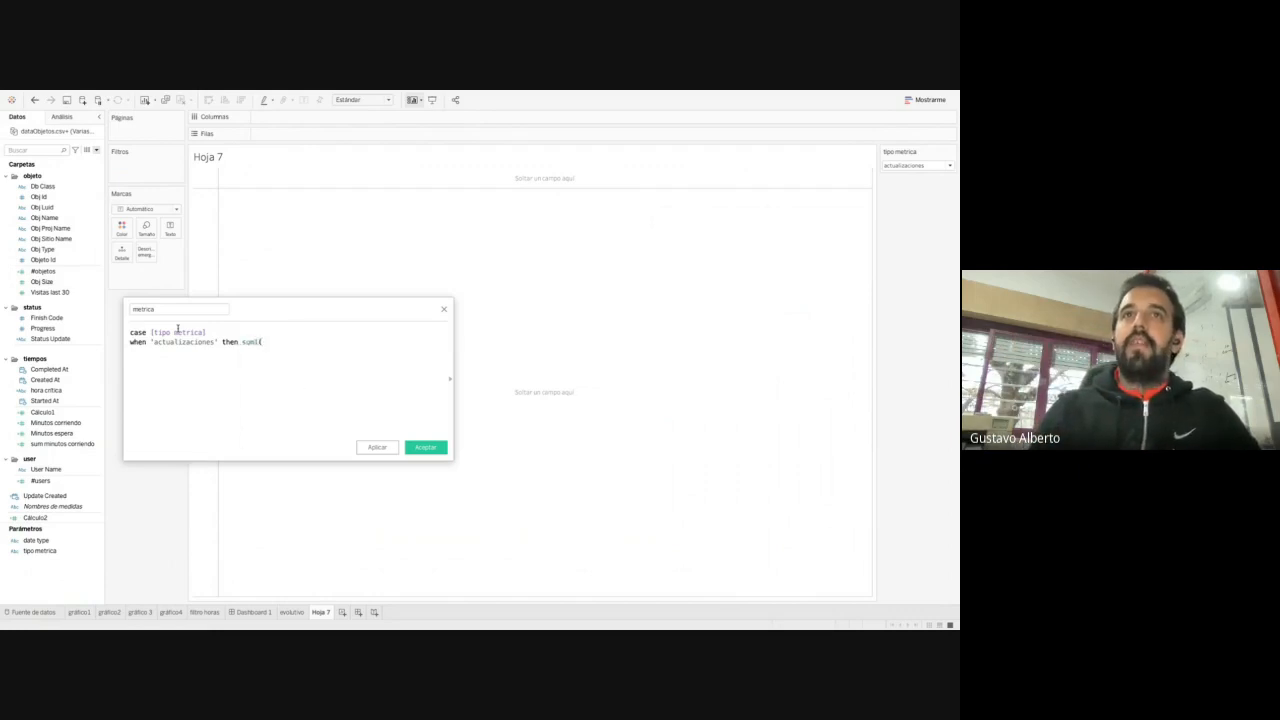
pyautogui.write('1)')
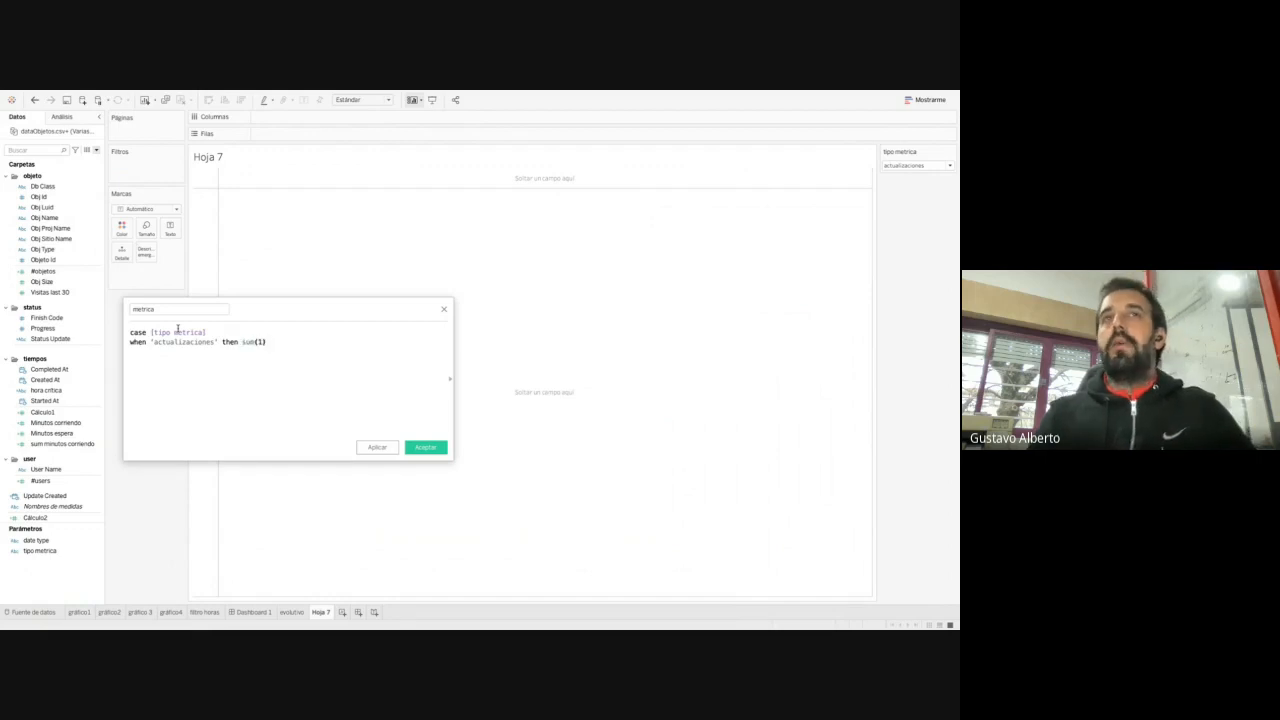
# Duplicate the when line of the metrica formula below itself and change the copy's condition to 'minutos'
pyautogui.hotkey('shift', 'Home')
pyautogui.hotkey('ctrl', 'c')
pyautogui.press('End')
pyautogui.press('Return')
pyautogui.hotkey('ctrl', 'v')
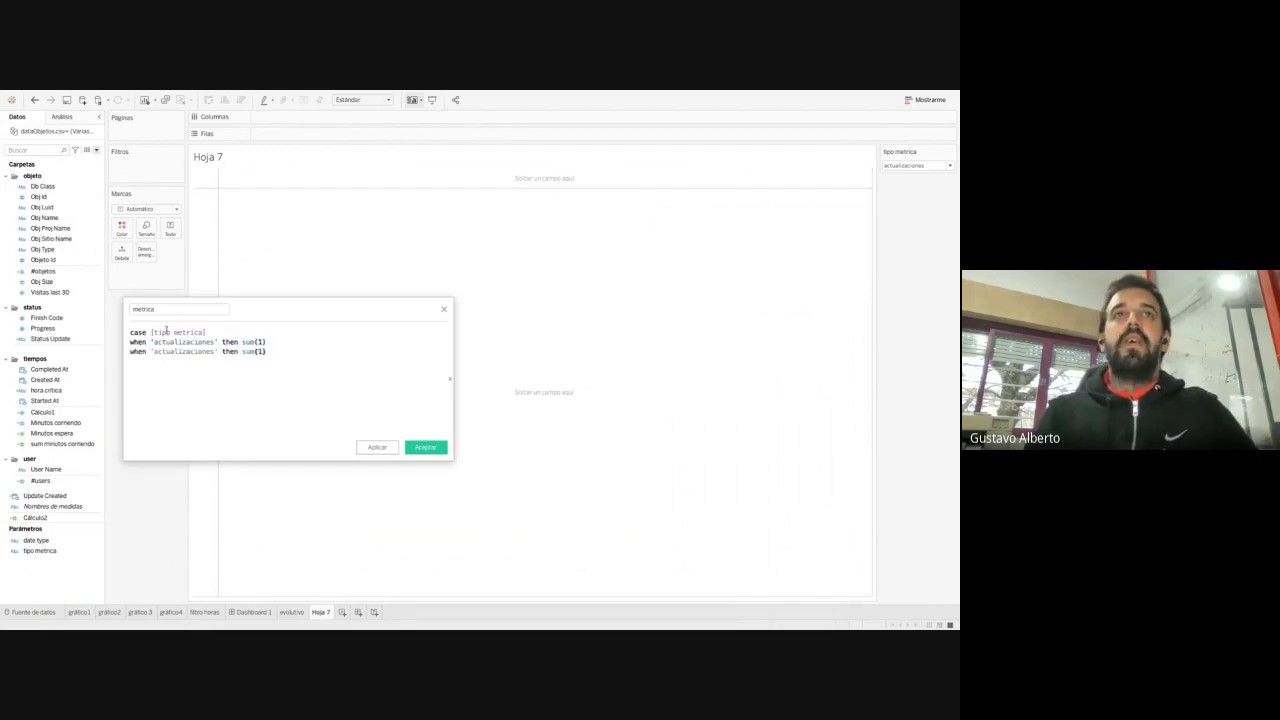
pyautogui.doubleClick(180, 352)
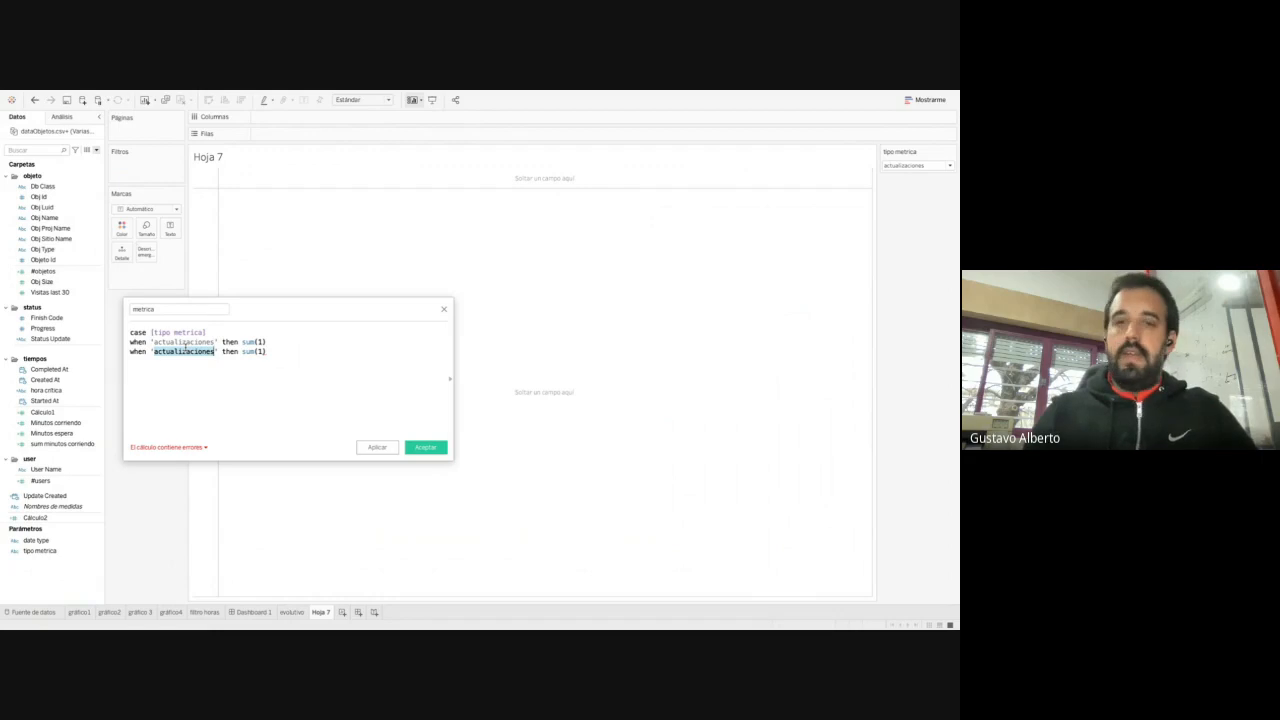
pyautogui.write('minu')
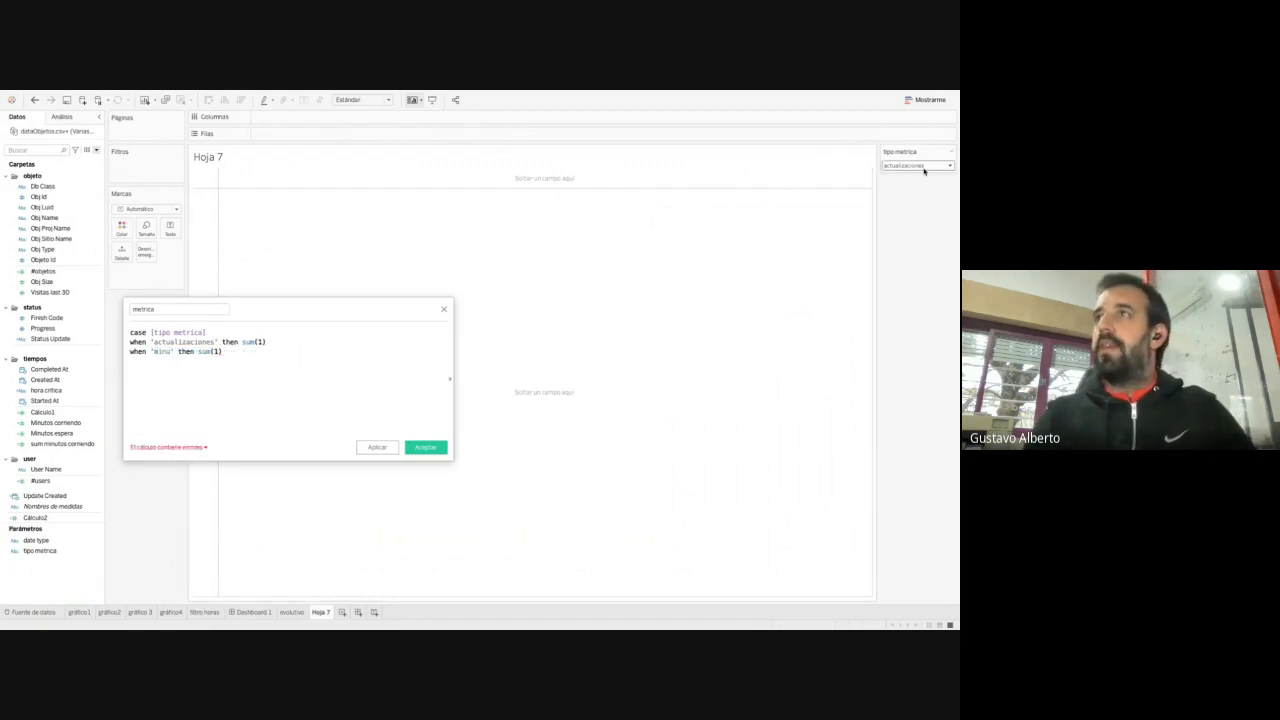
pyautogui.click(922, 167)
pyautogui.click(924, 170)
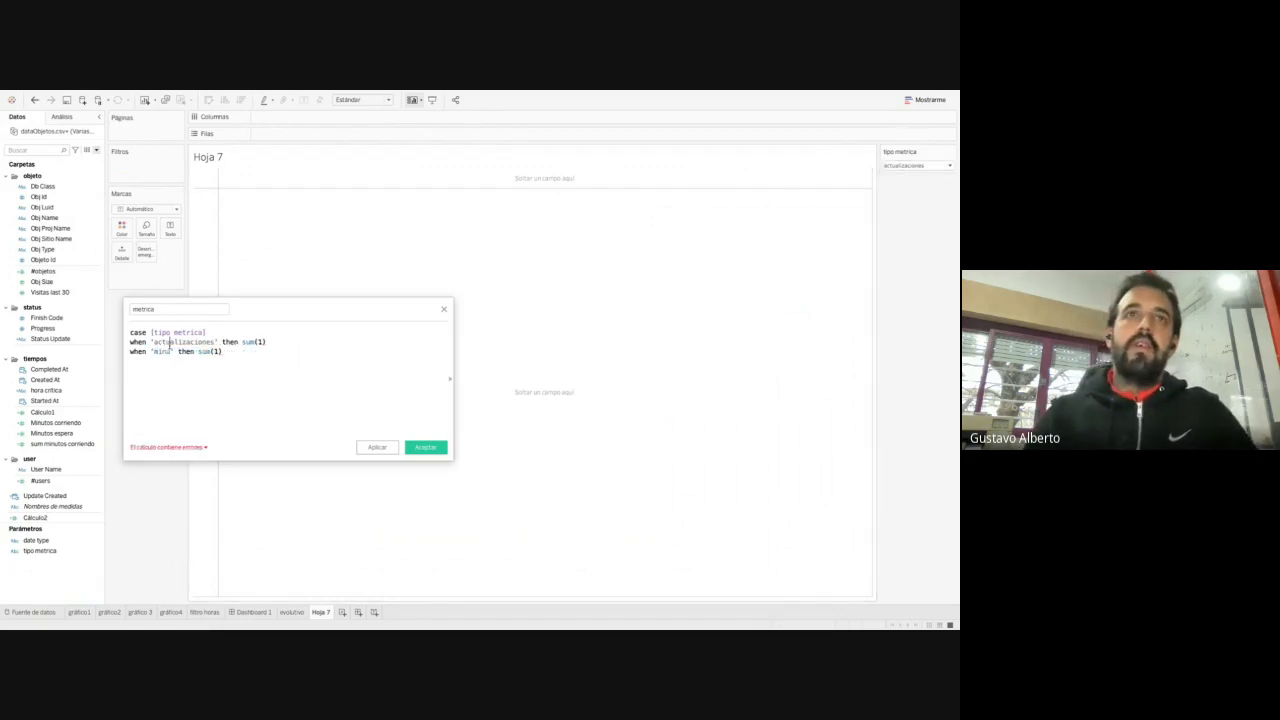
pyautogui.write('tos')
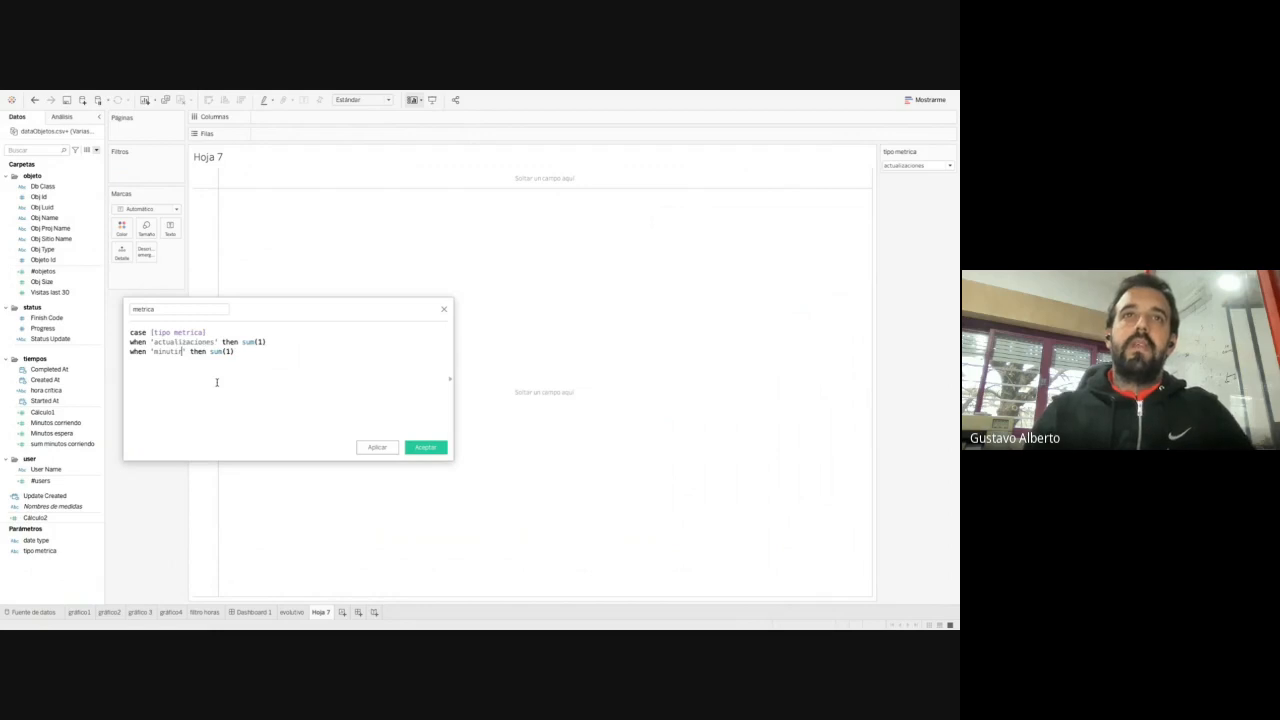
# Make the 'minutos' case return sum([Minutos corriendo]), close the formula with end, and save the calculated field
pyautogui.click(230, 351)
pyautogui.press('BackSpace')
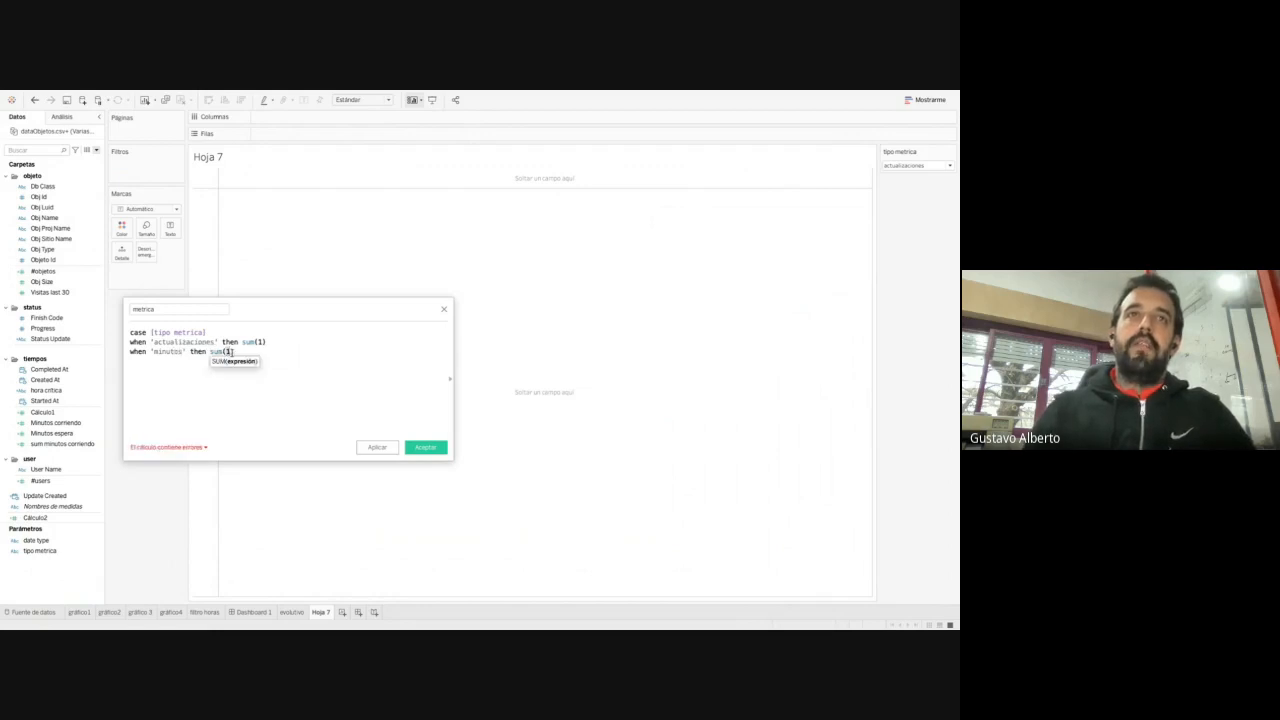
pyautogui.write('nu')
pyautogui.press('BackSpace')
pyautogui.press('BackSpace')
pyautogui.write('minu')
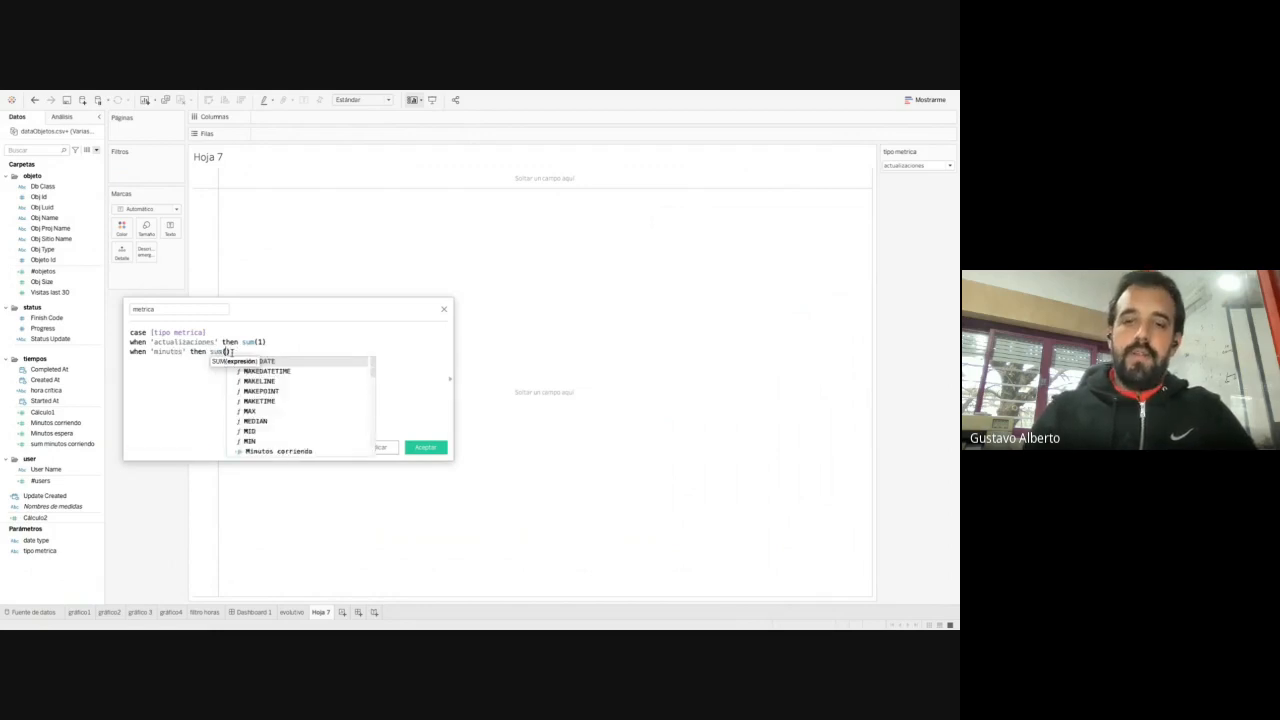
pyautogui.press('Return')
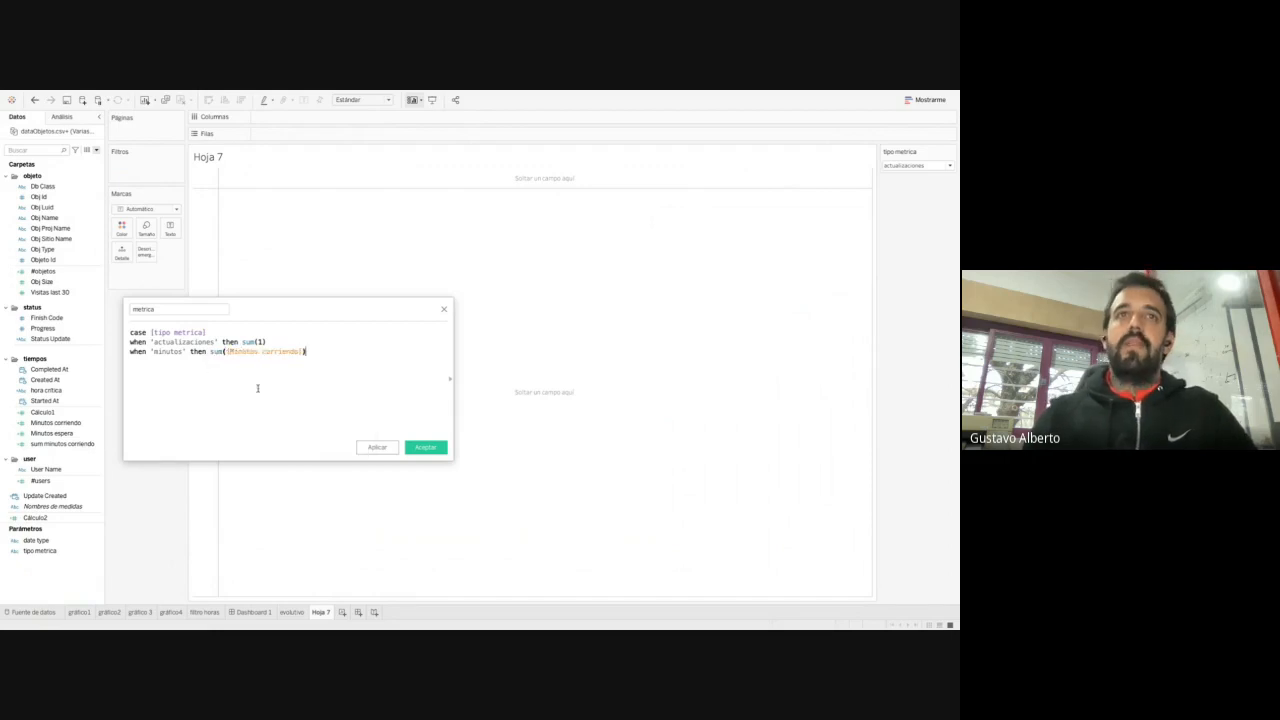
pyautogui.press('Return')
pyautogui.write('end')
pyautogui.click(432, 450)
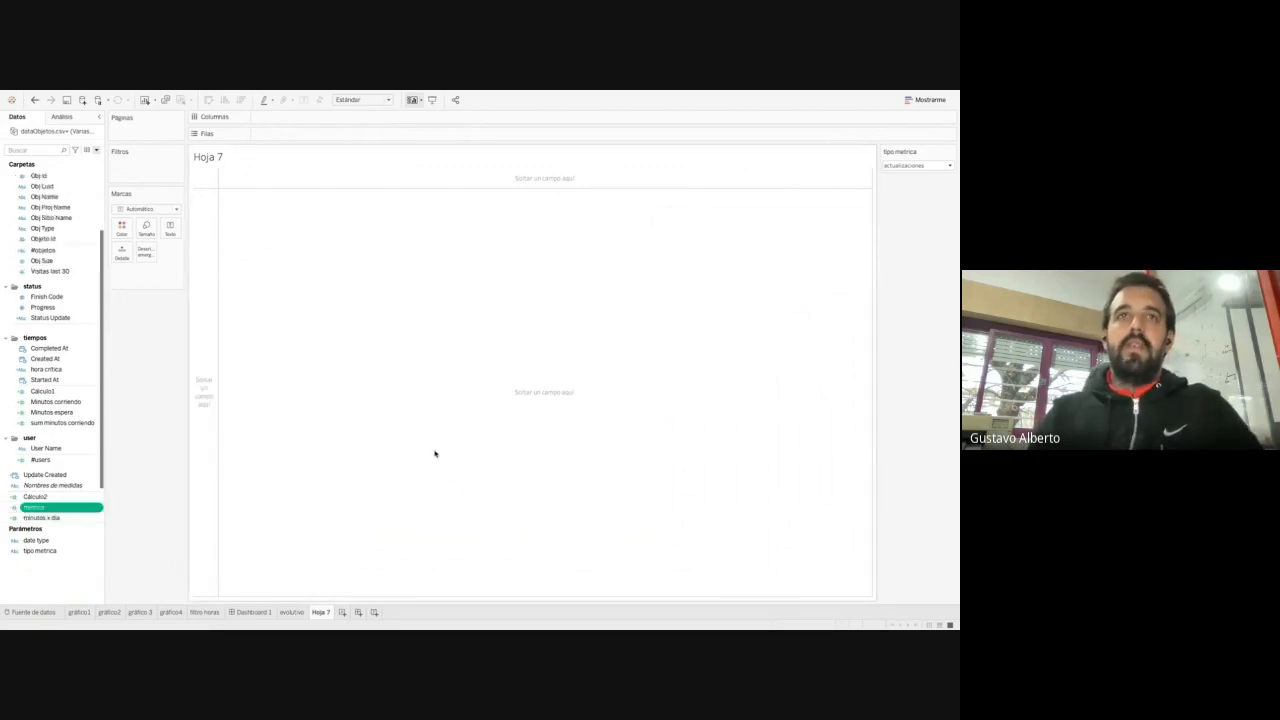
# Build a bar chart on Hoja 7 with metrica in the columns and User Name in the rows, finding the field by searching for user
pyautogui.moveTo(57, 509); pyautogui.dragTo(357, 123)
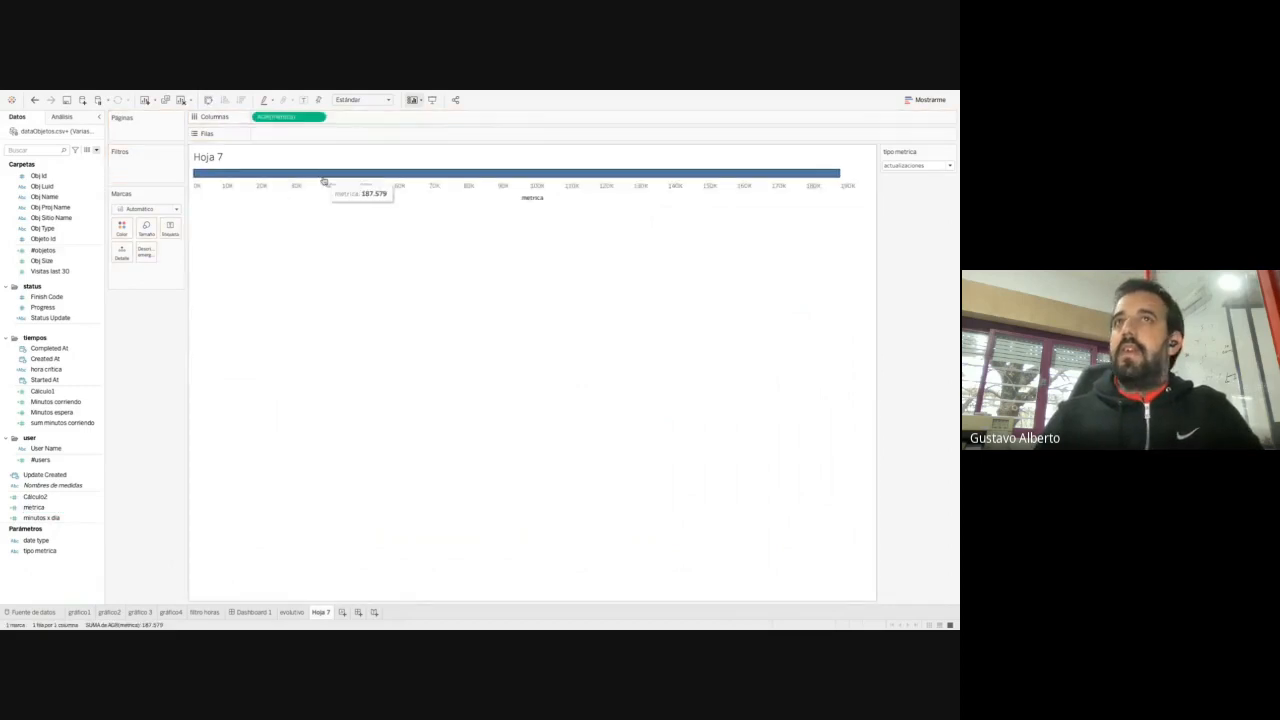
pyautogui.click(35, 152)
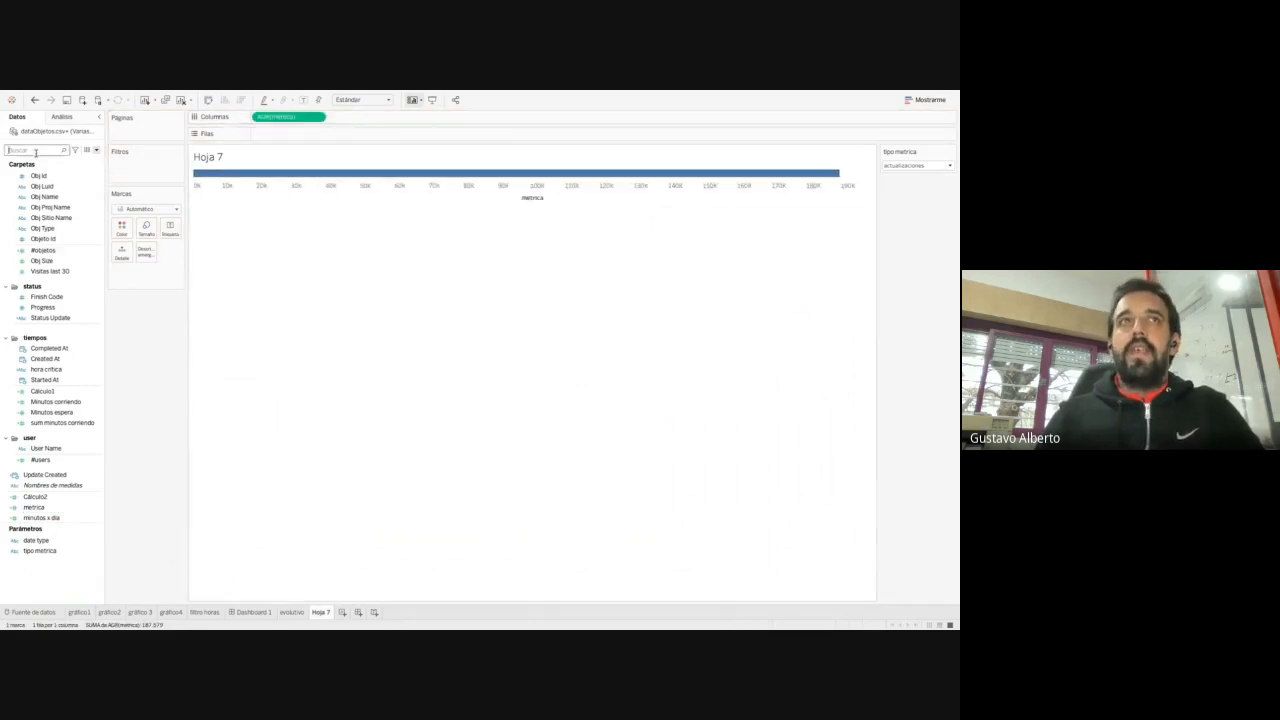
pyautogui.write('usua')
pyautogui.press('BackSpace')
pyautogui.press('BackSpace')
pyautogui.press('BackSpace')
pyautogui.press('BackSpace')
pyautogui.press('BackSpace')
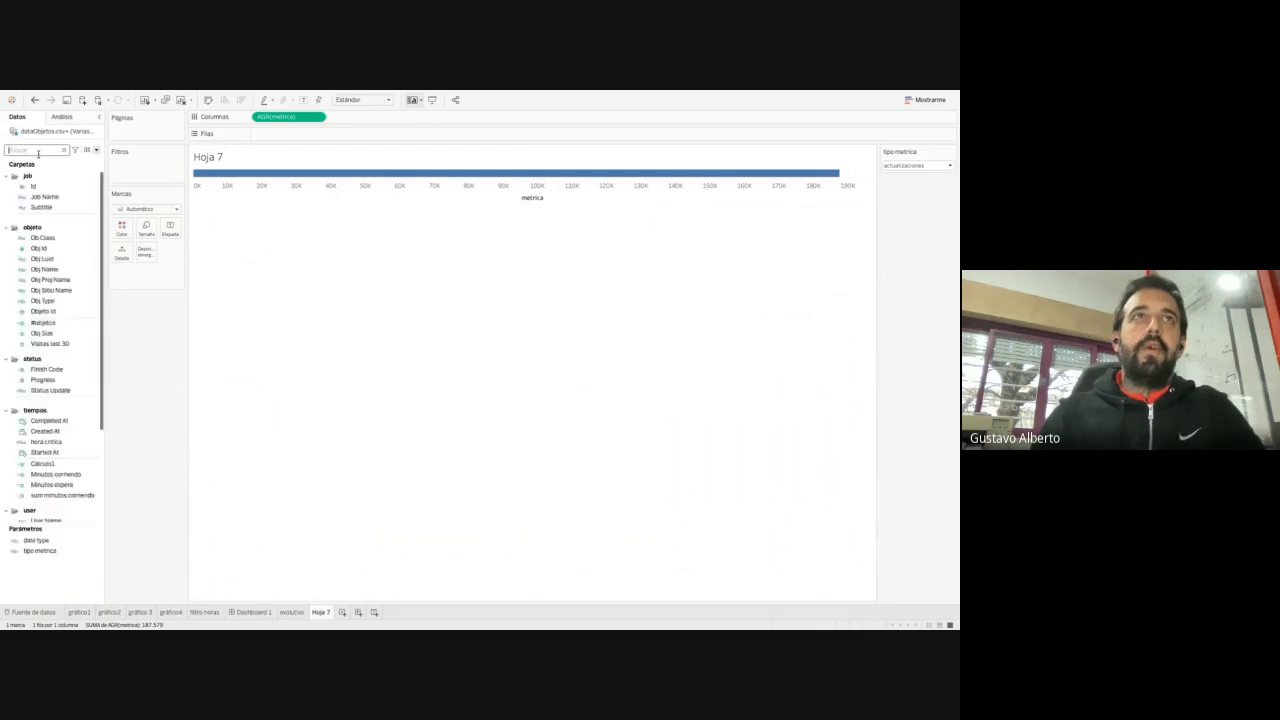
pyautogui.write('user')
pyautogui.moveTo(45, 186); pyautogui.dragTo(337, 140)
pyautogui.click(453, 355)
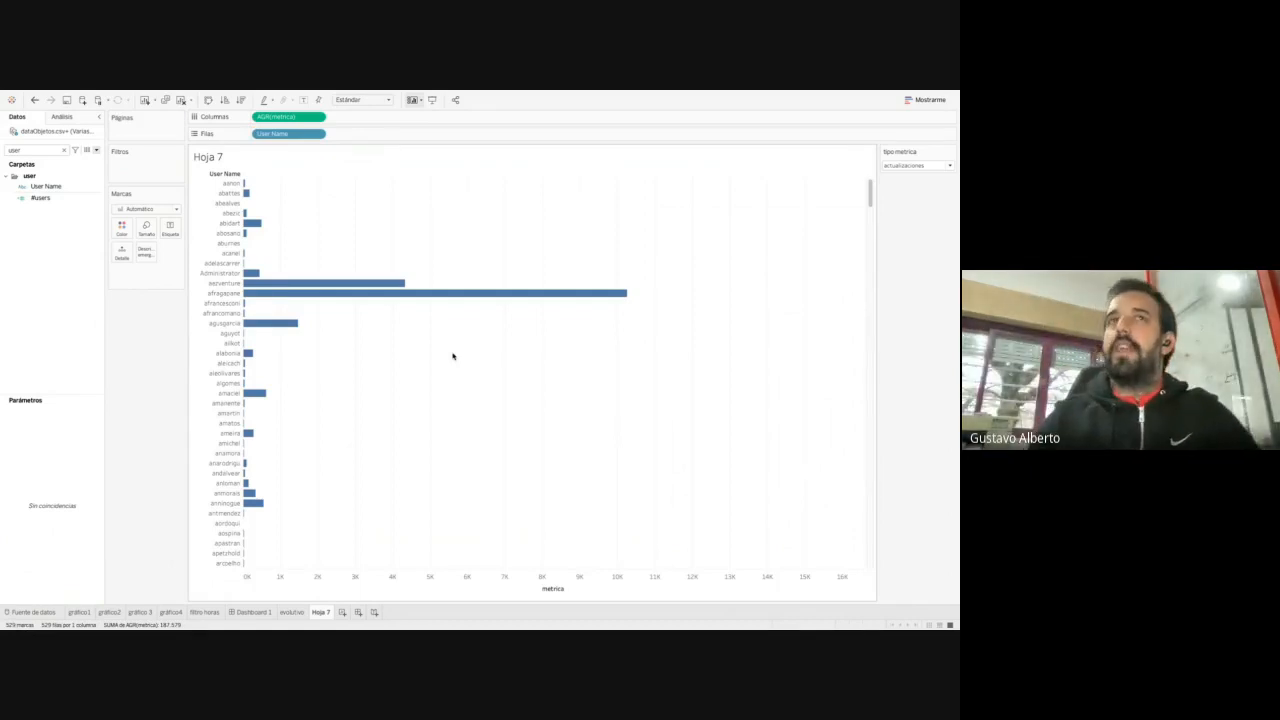
# Sort User Name by the field metrica in descending order
pyautogui.scroll(-20, 453, 355)
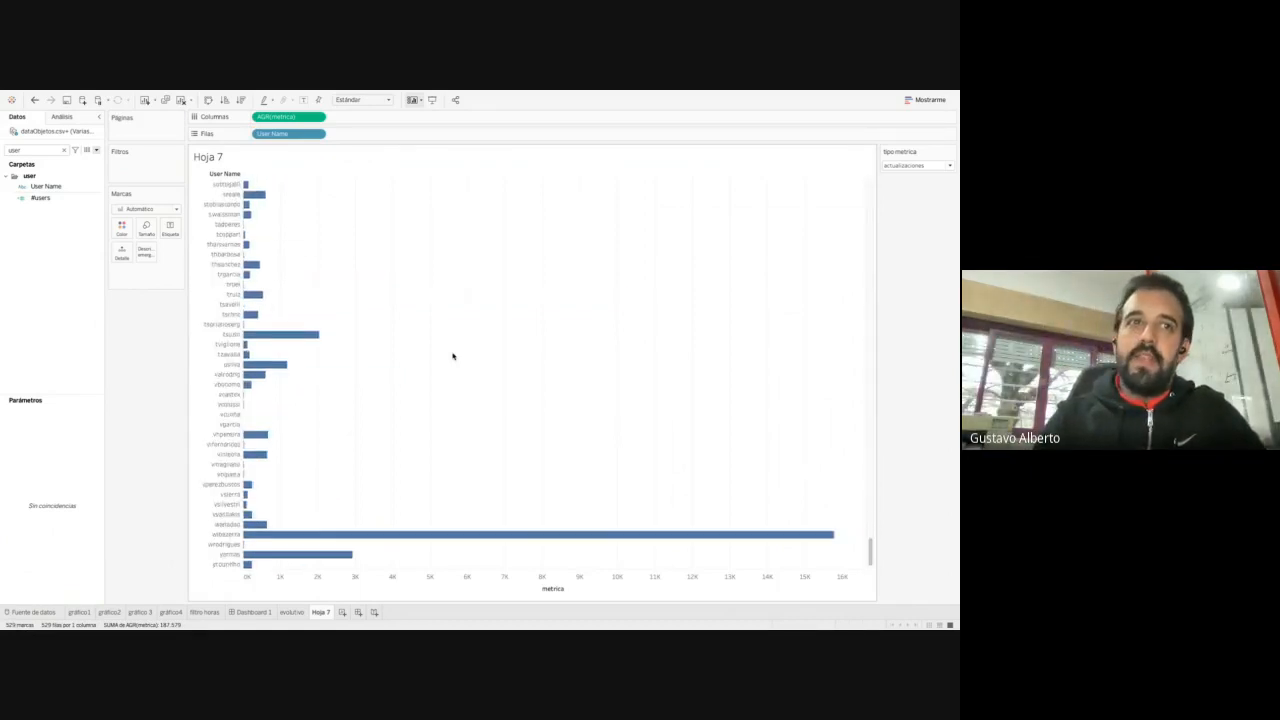
pyautogui.scroll(20, 453, 355)
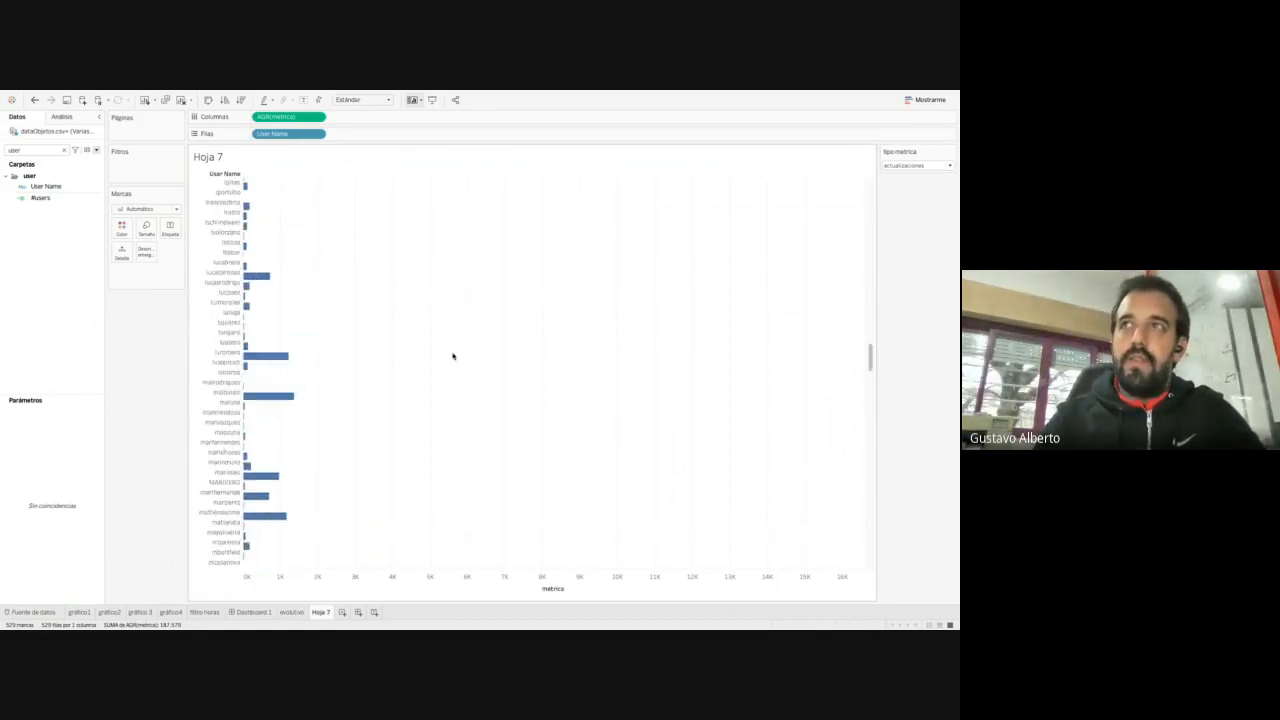
pyautogui.rightClick(296, 133)
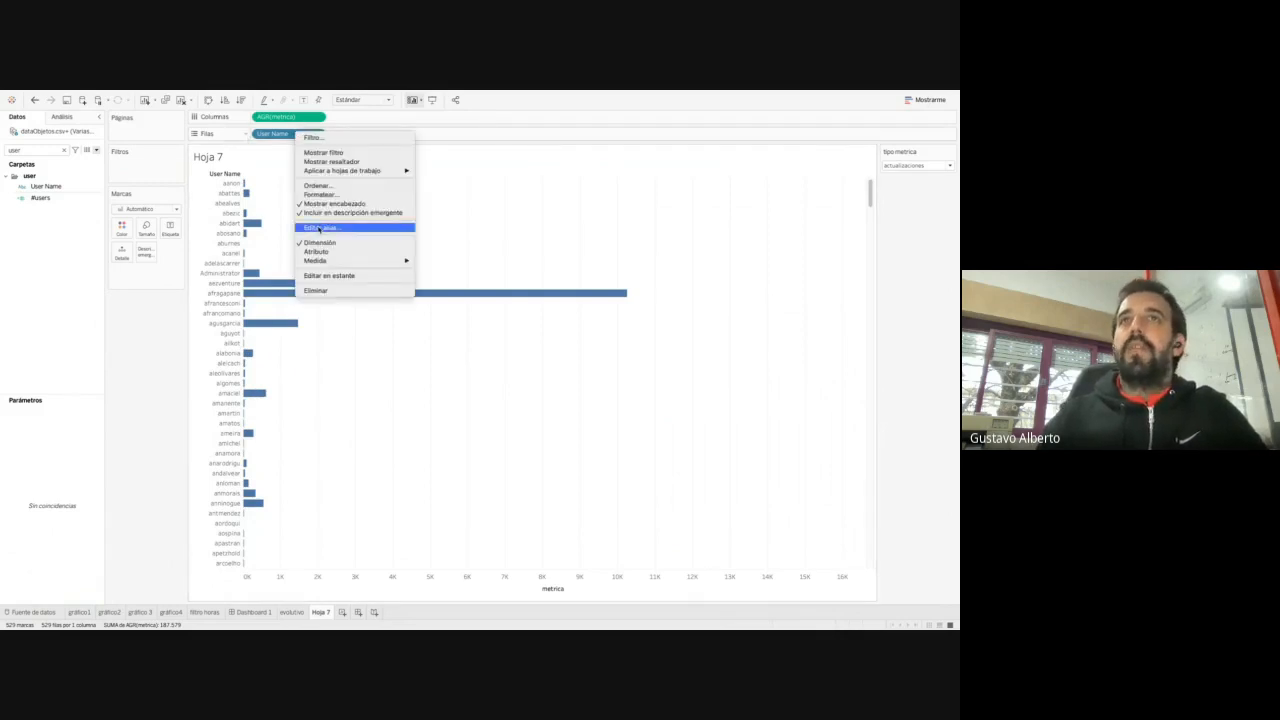
pyautogui.click(365, 186)
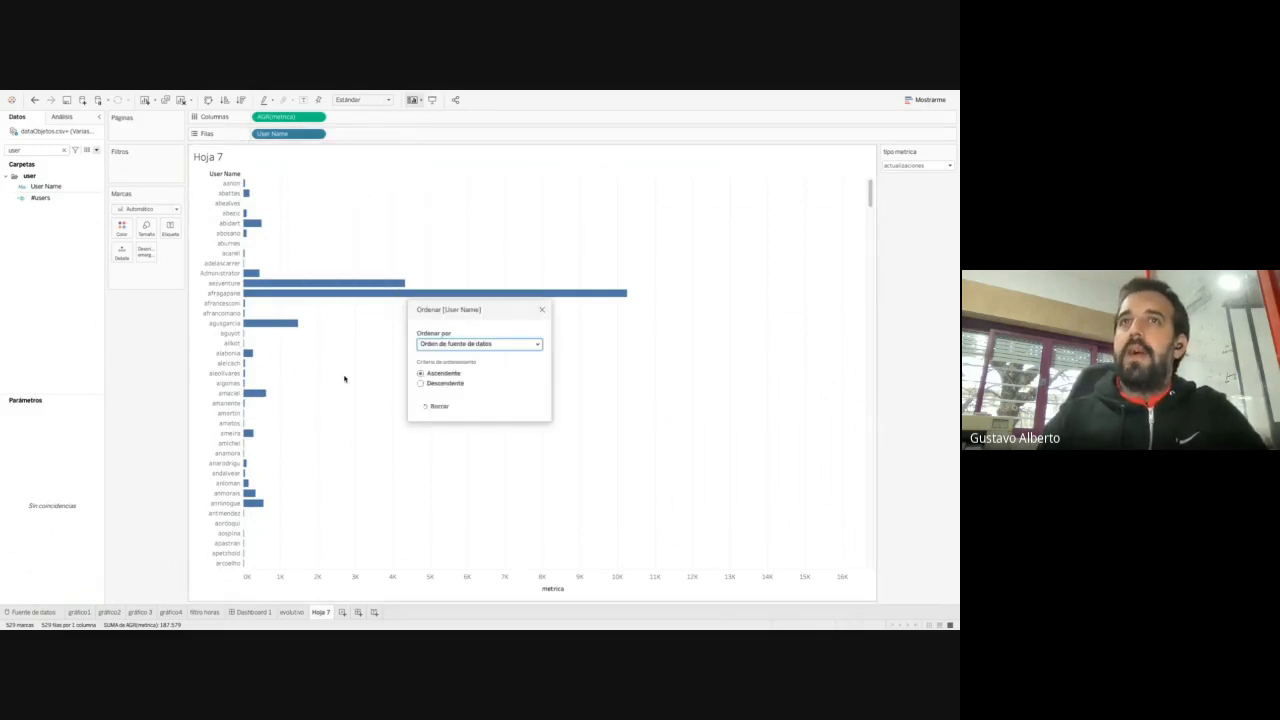
pyautogui.click(471, 343)
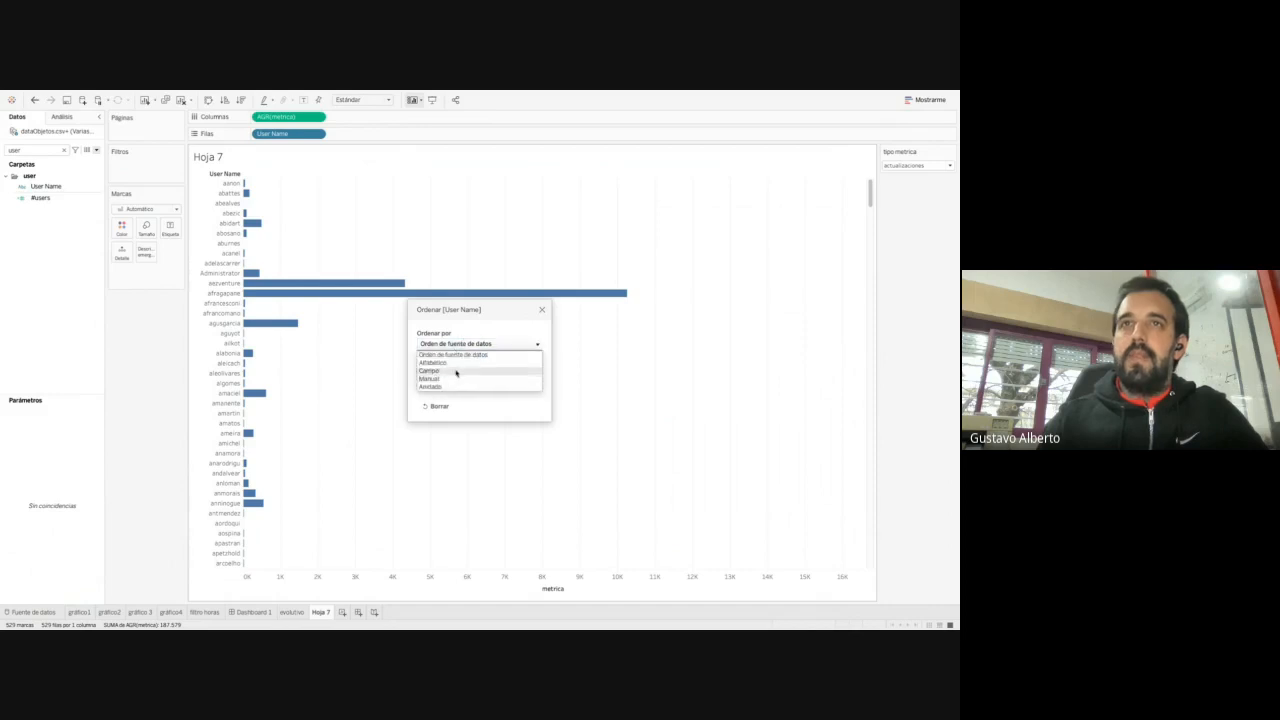
pyautogui.click(455, 373)
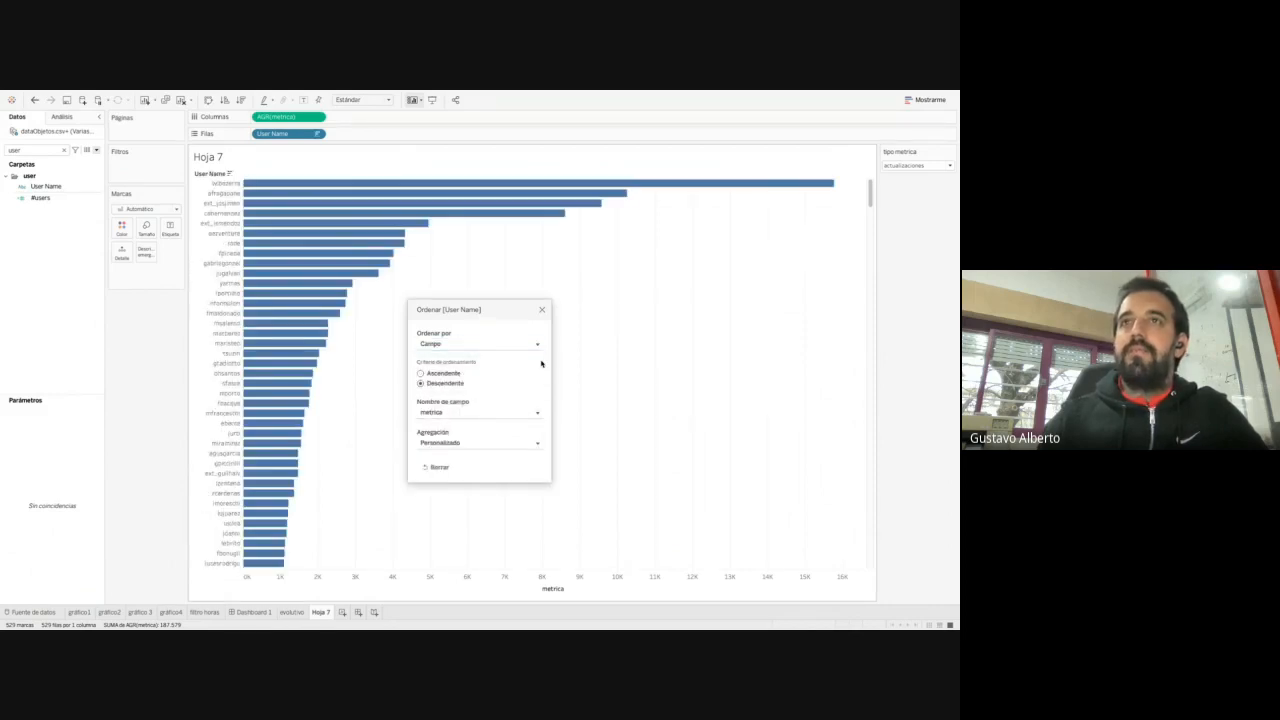
pyautogui.click(540, 312)
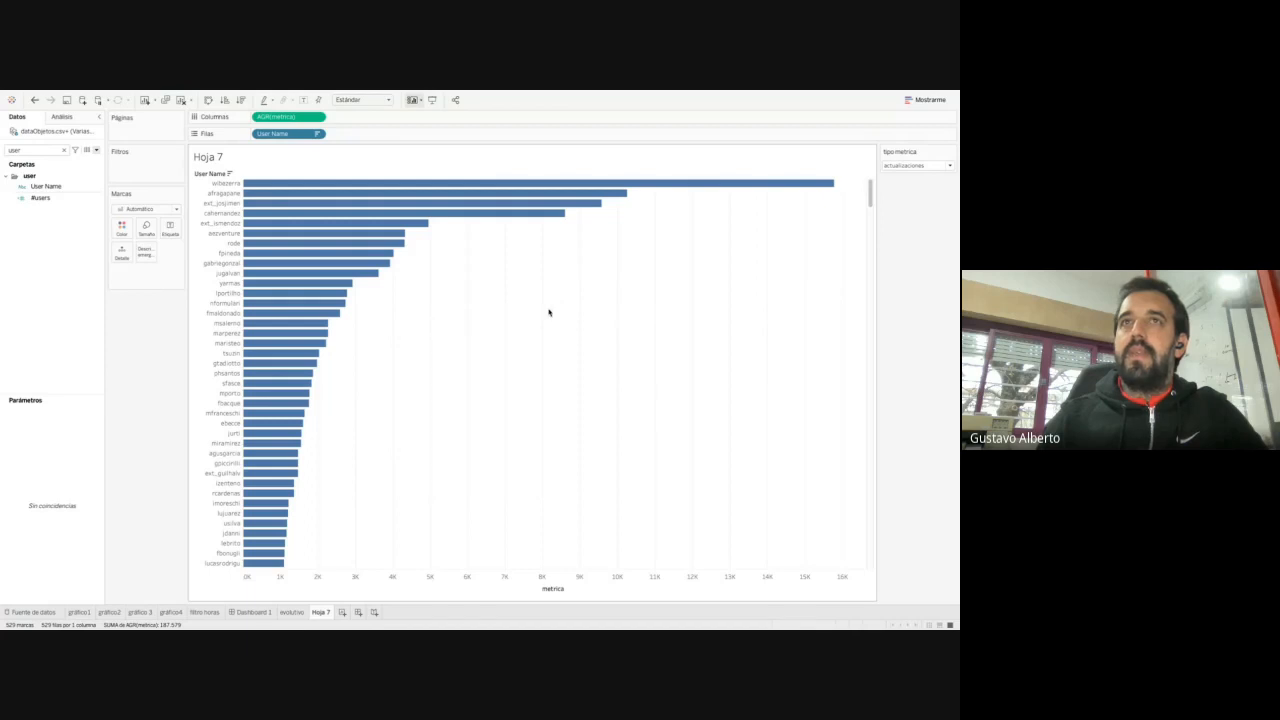
# Check the top user's bar and switch the tipo metrica parameter to minutos
pyautogui.click(268, 183)
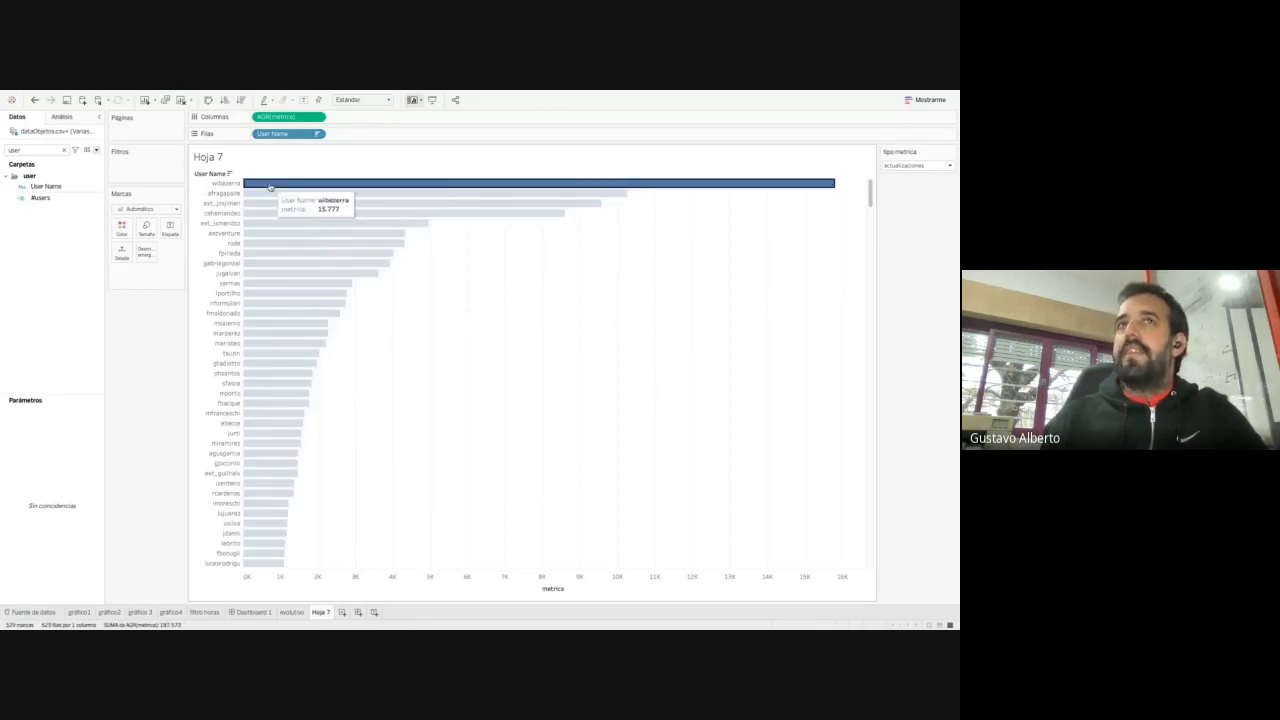
pyautogui.click(272, 183)
pyautogui.click(906, 165)
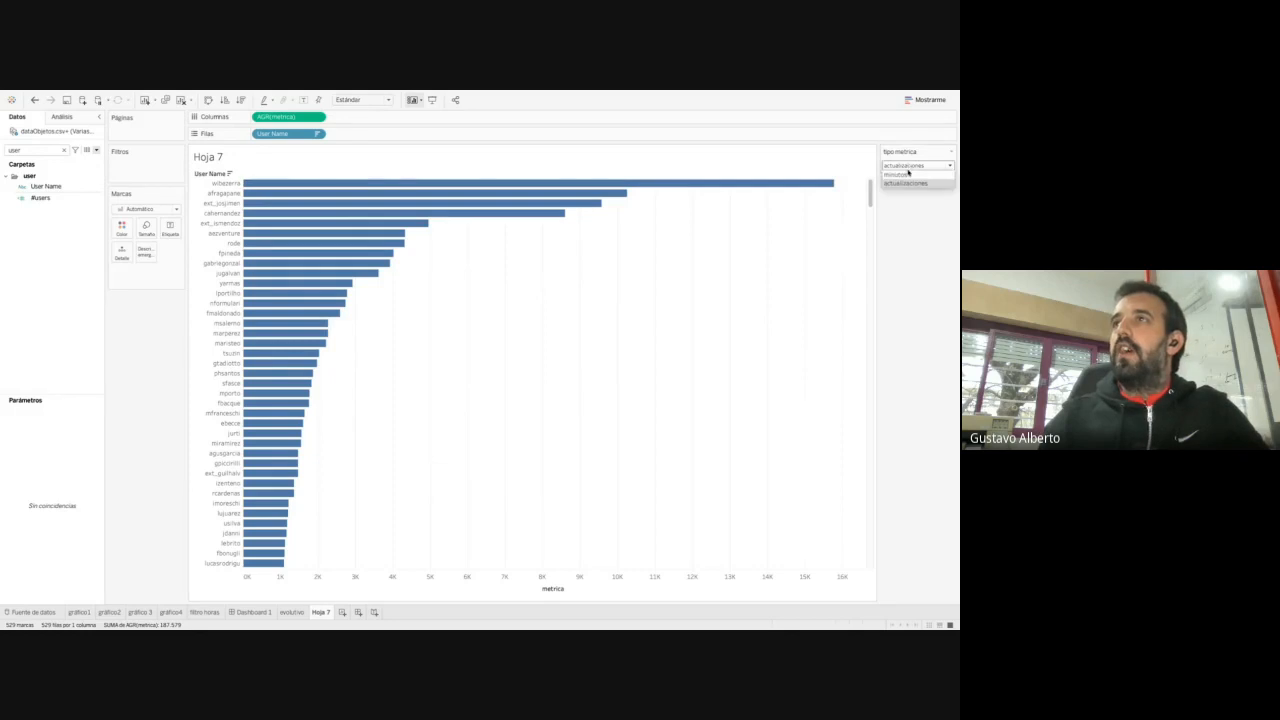
pyautogui.click(907, 175)
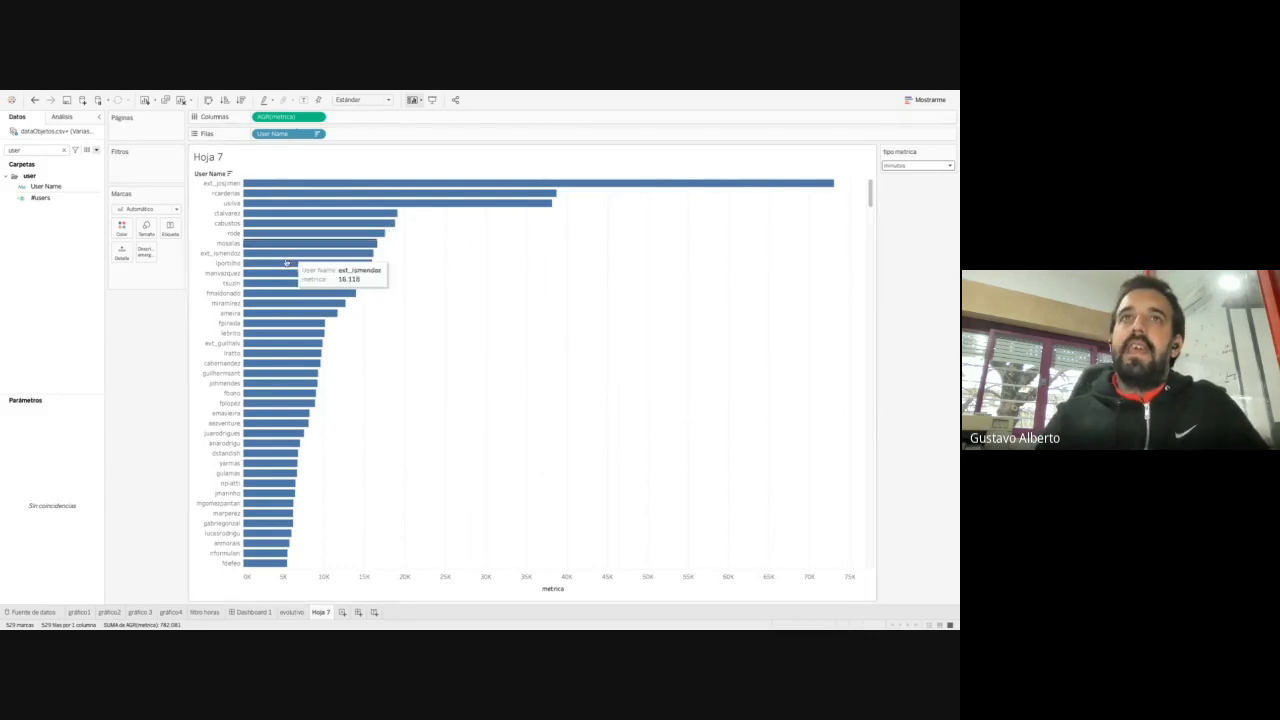
# Add a second copy of metrica to the columns and apply the Clasificación quick table calculation to it
pyautogui.moveTo(289, 117); pyautogui.dragTo(360, 116)
pyautogui.click(360, 116)
pyautogui.rightClick(360, 116)
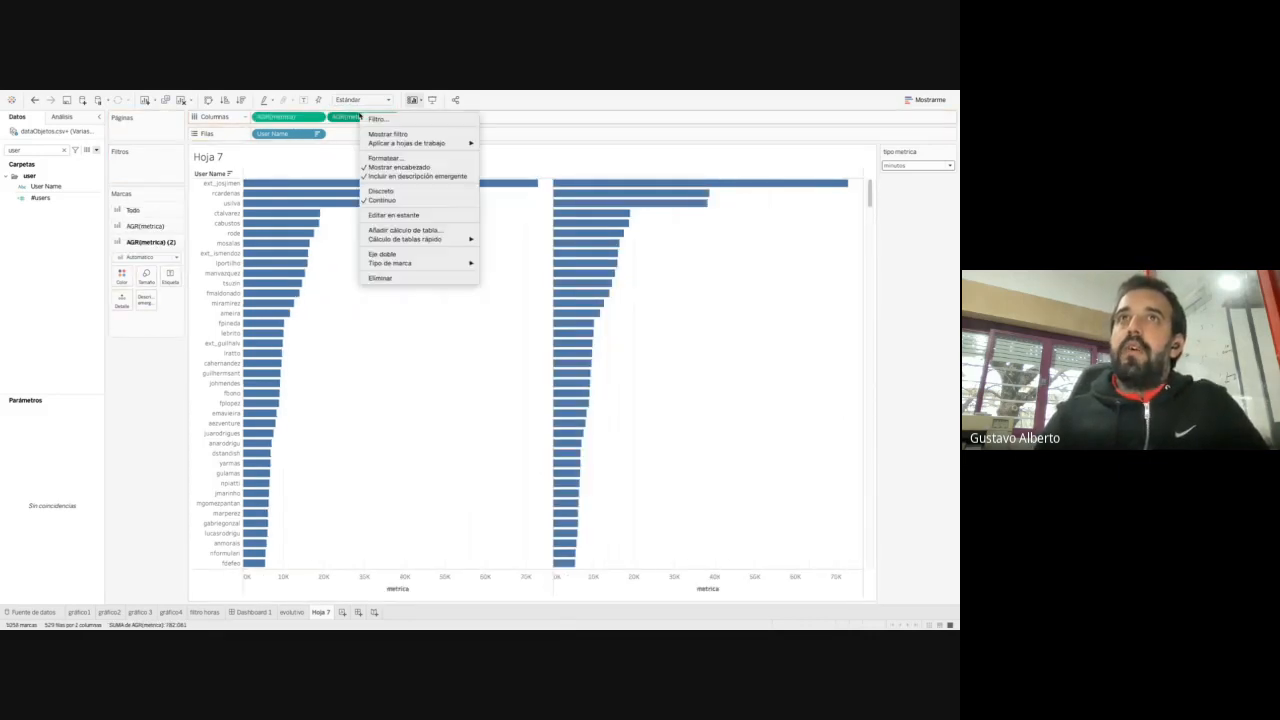
pyautogui.moveTo(450, 239)
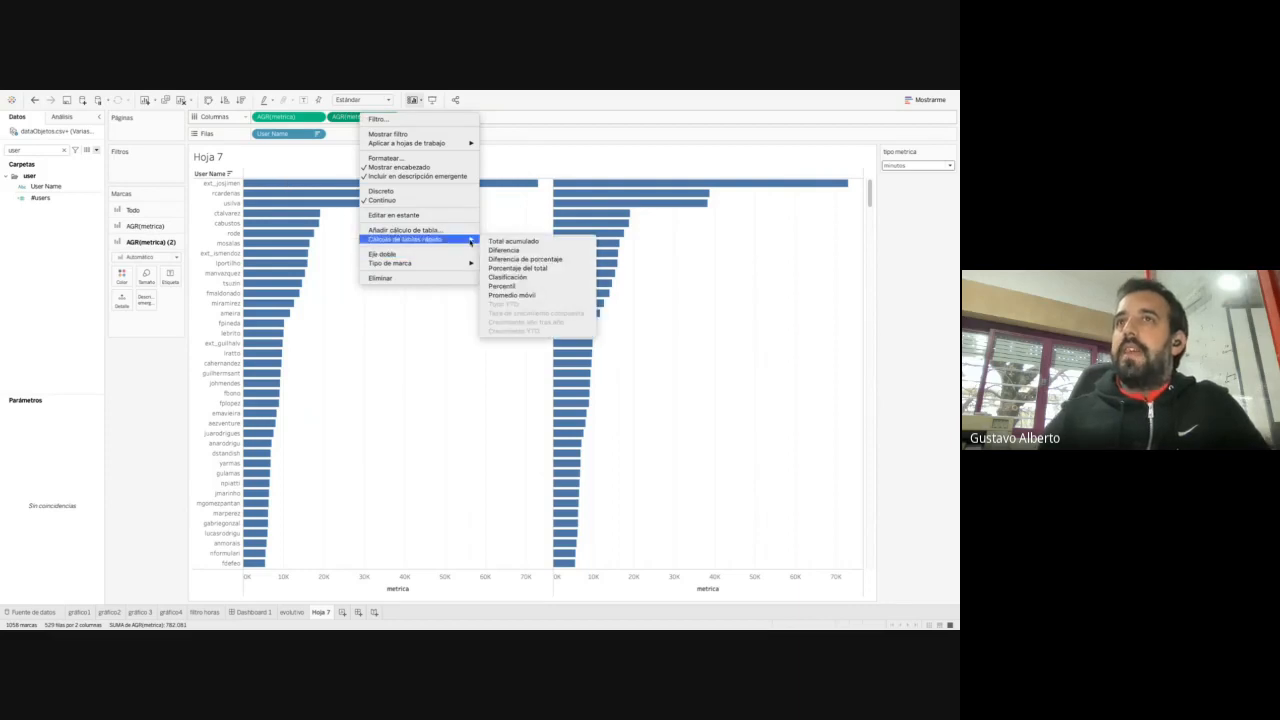
pyautogui.click(543, 279)
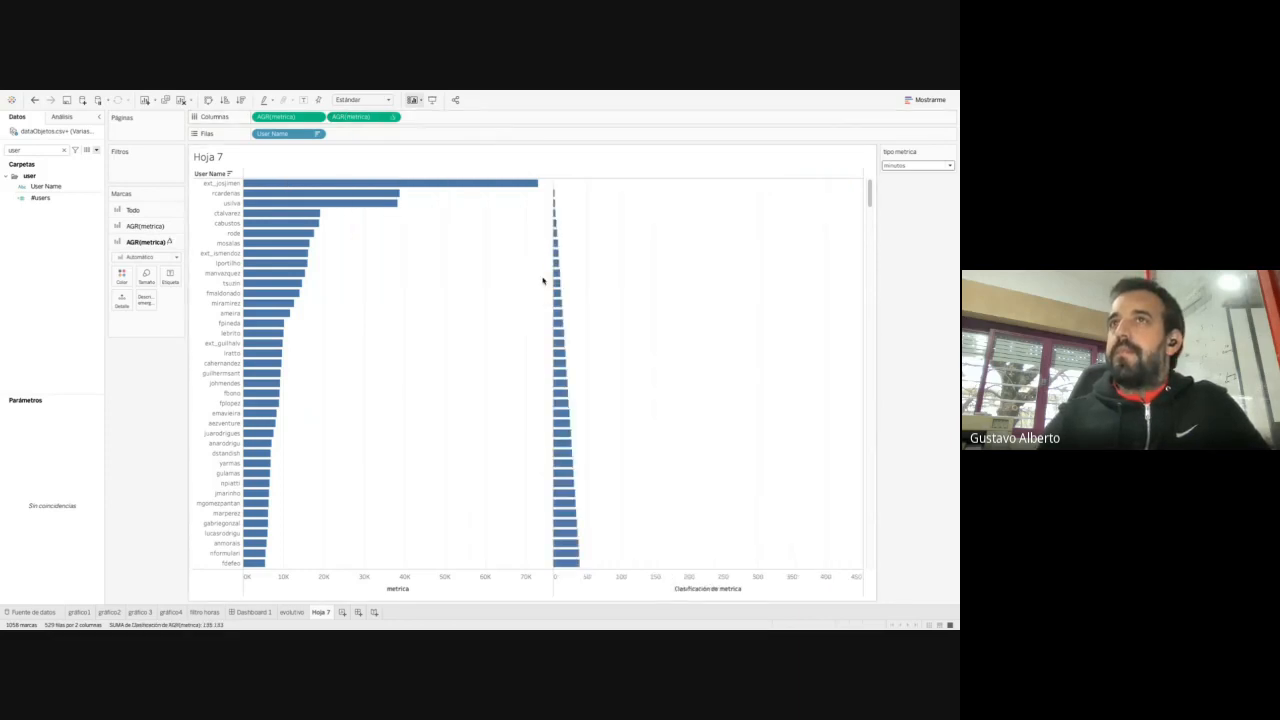
# Edit the table calculation of the second metrica measure in the columns so the ranking type is Único (1, 2, 3, 4)
pyautogui.moveTo(556, 187)
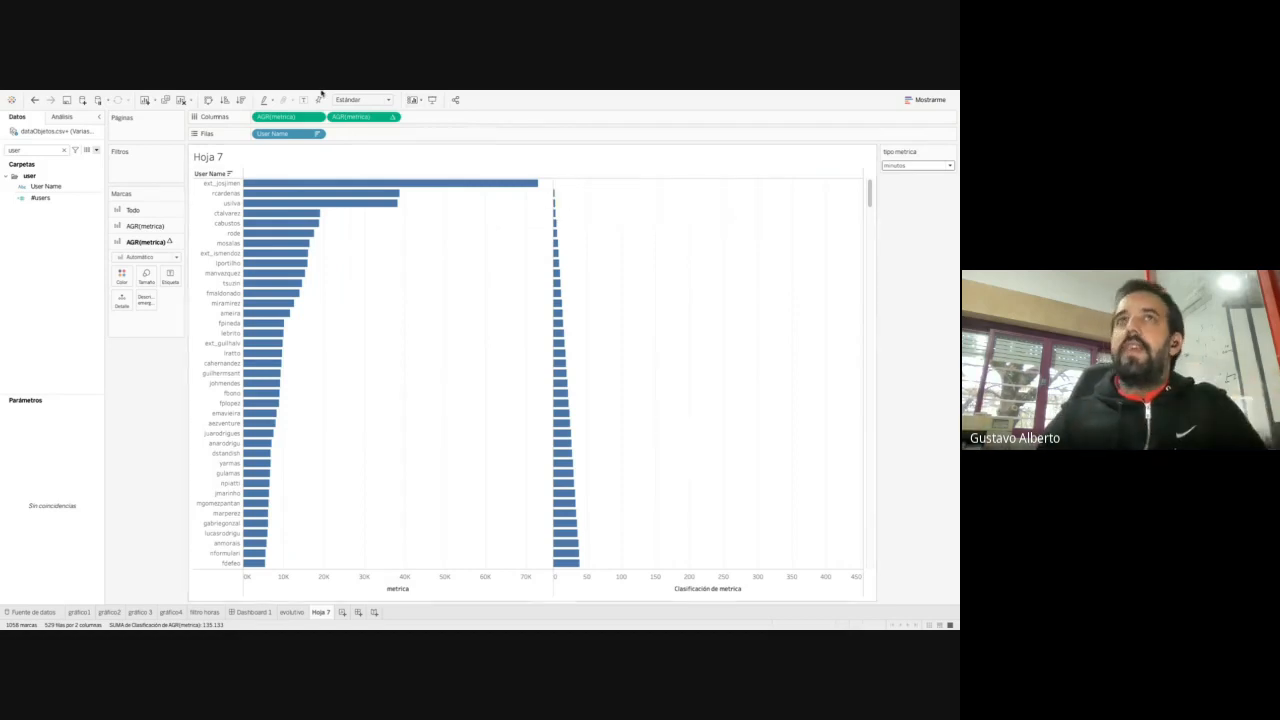
pyautogui.rightClick(352, 118)
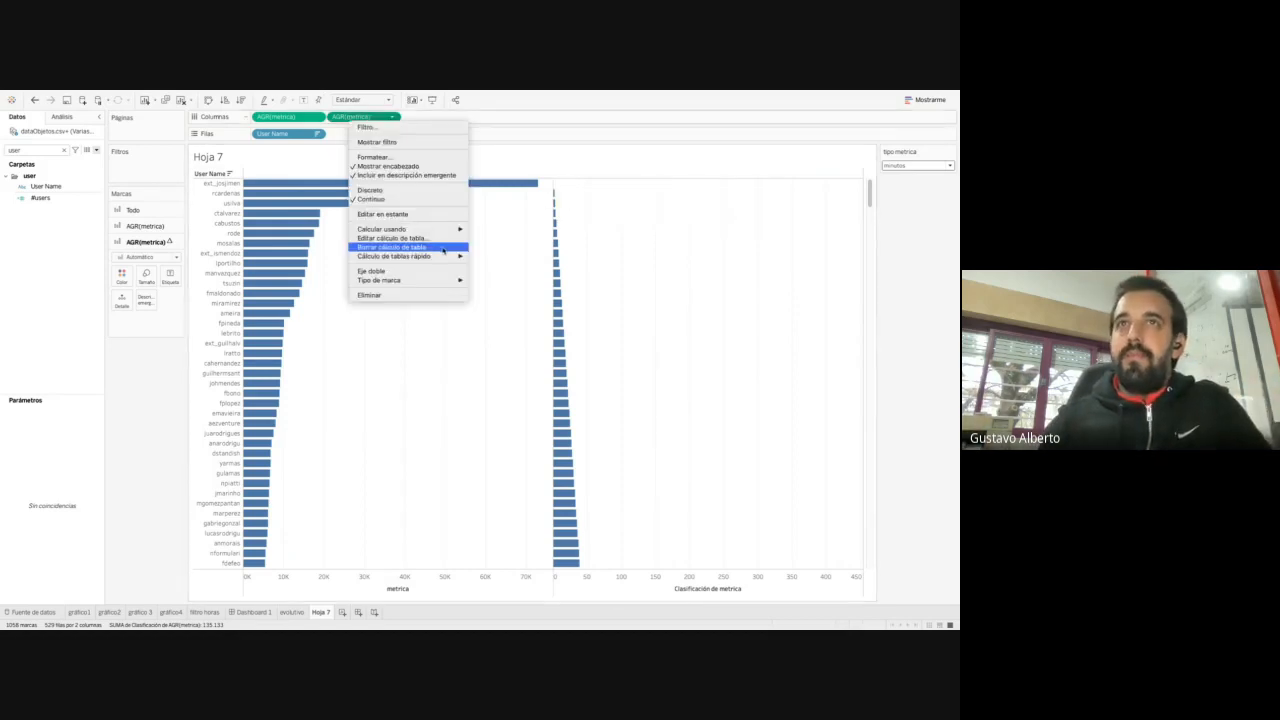
pyautogui.click(440, 238)
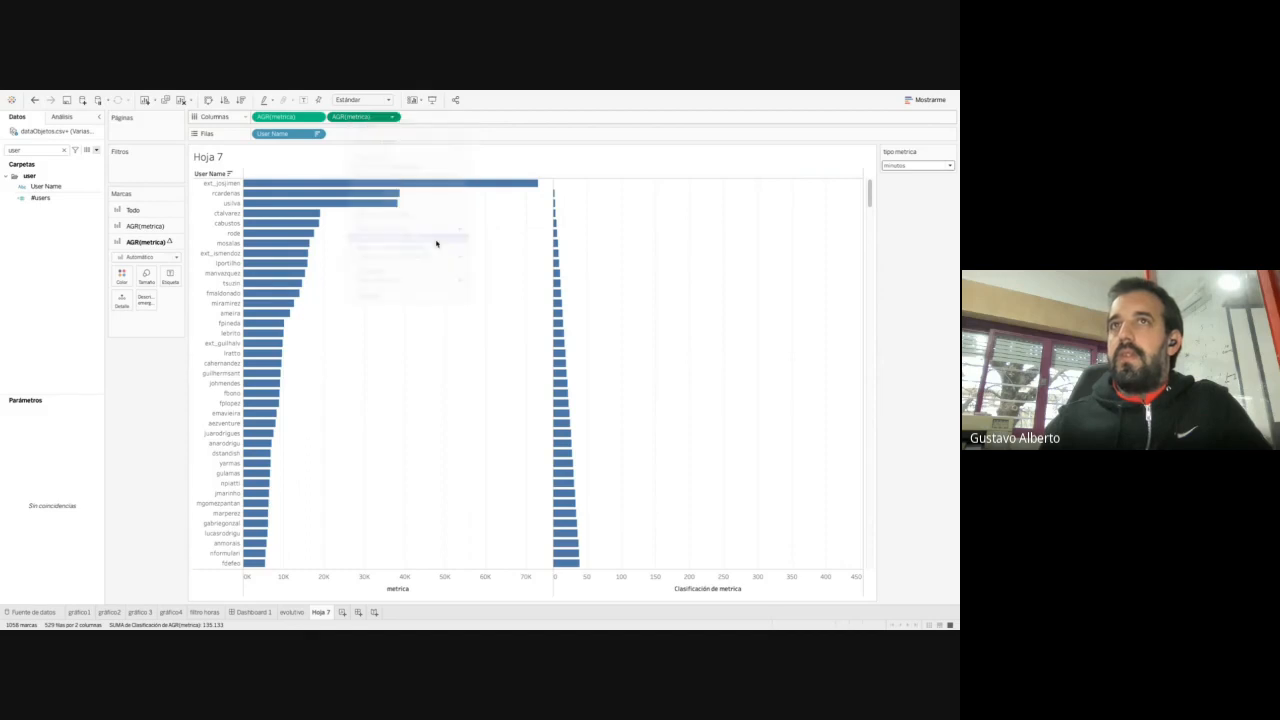
pyautogui.click(470, 319)
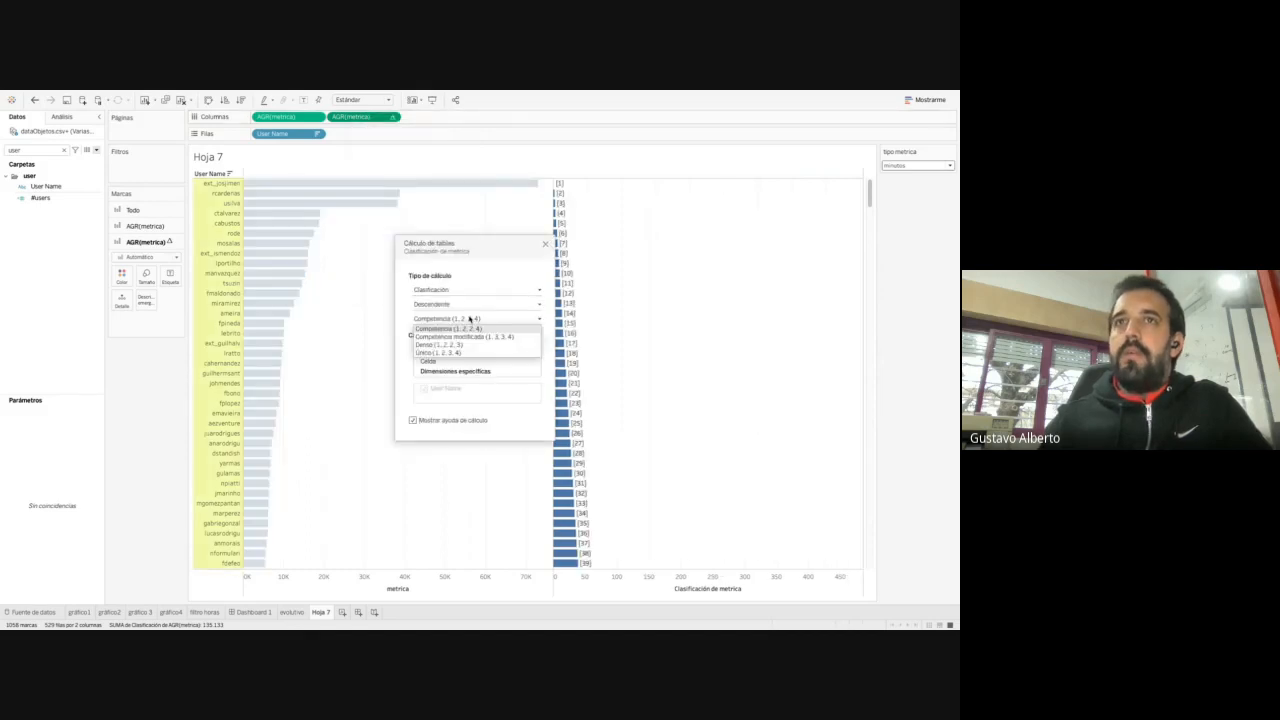
pyautogui.click(442, 353)
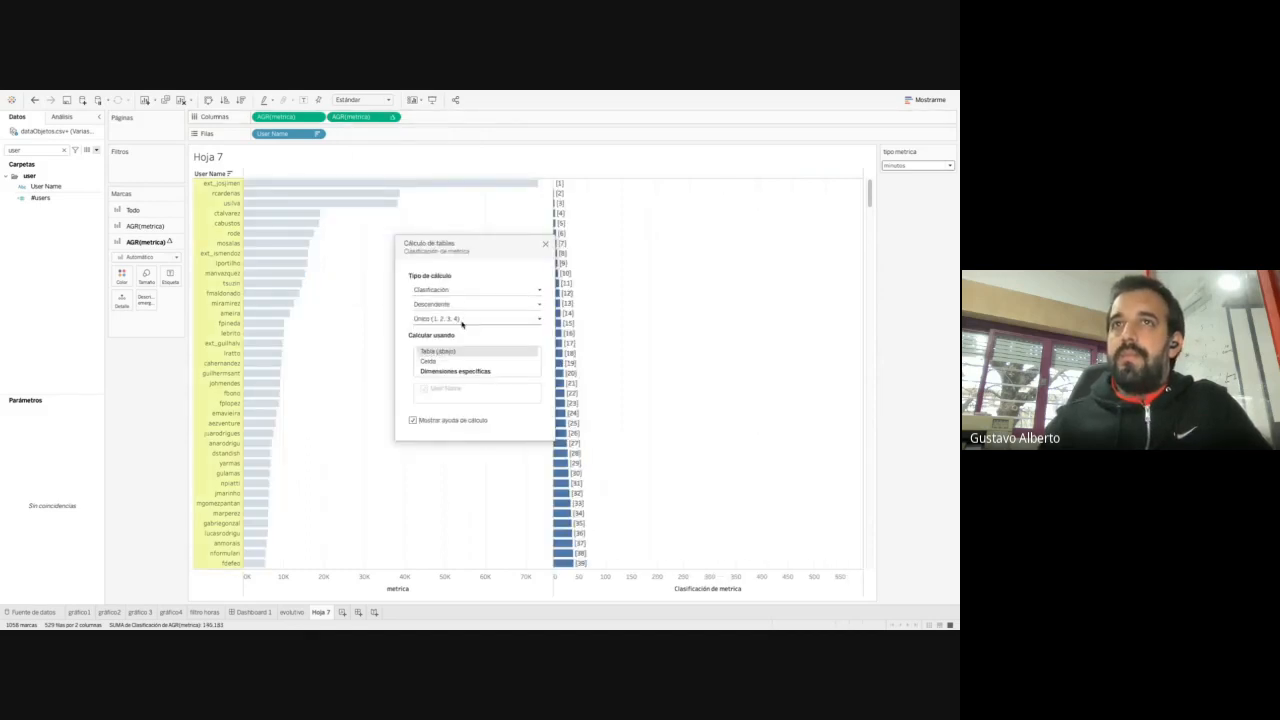
pyautogui.click(545, 244)
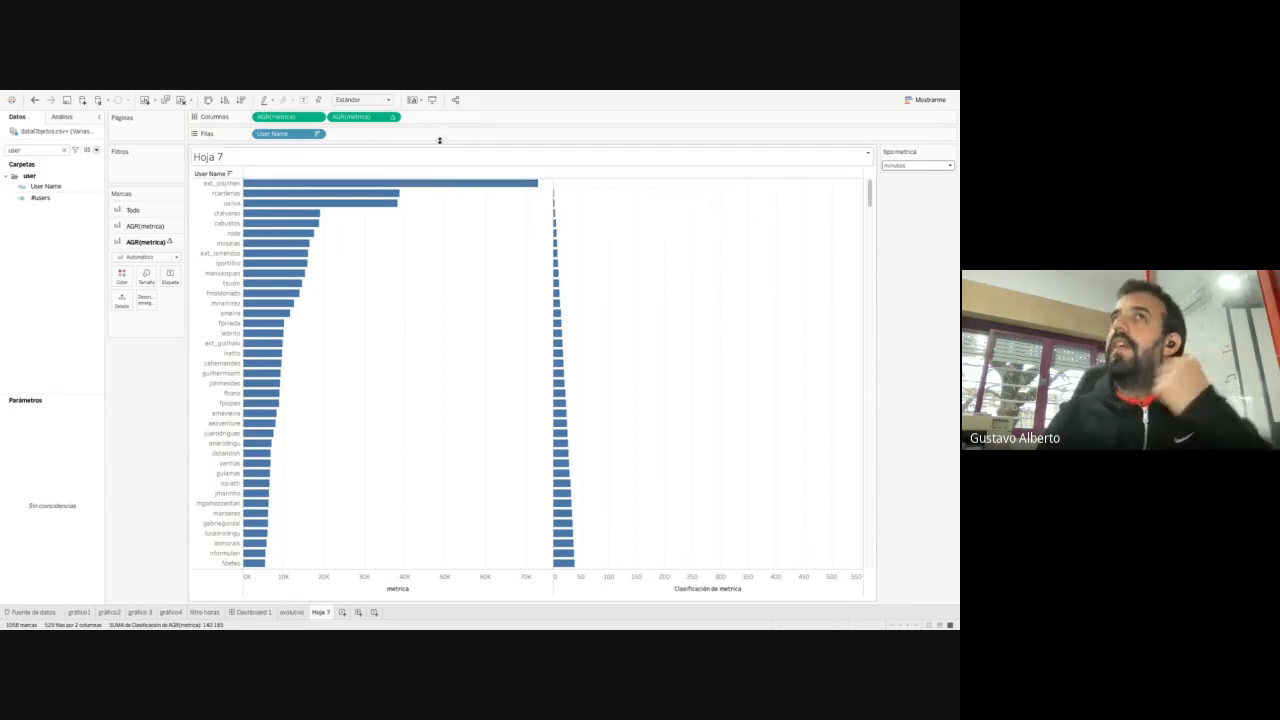
# Move the ranked metrica measure from the columns to the filters, keeping only ranks up to a maximum of 10
pyautogui.moveTo(360, 117); pyautogui.dragTo(160, 163)
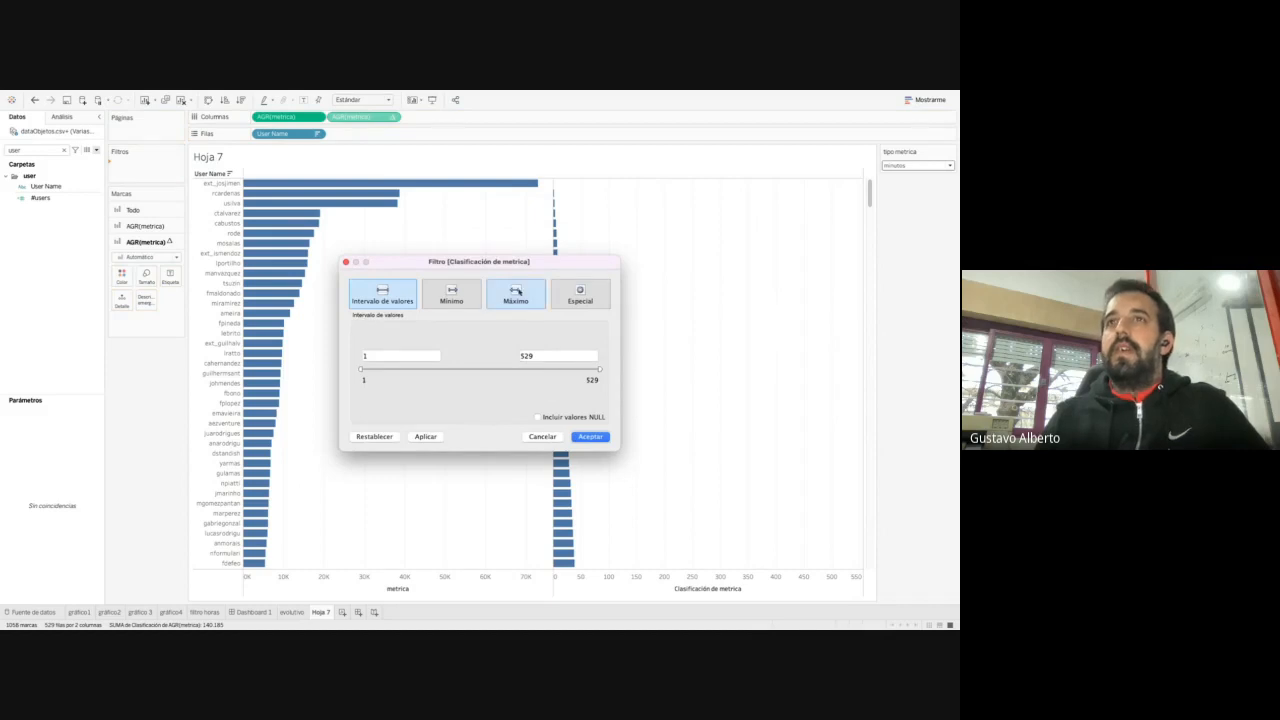
pyautogui.click(519, 292)
pyautogui.doubleClick(544, 352)
pyautogui.write('10')
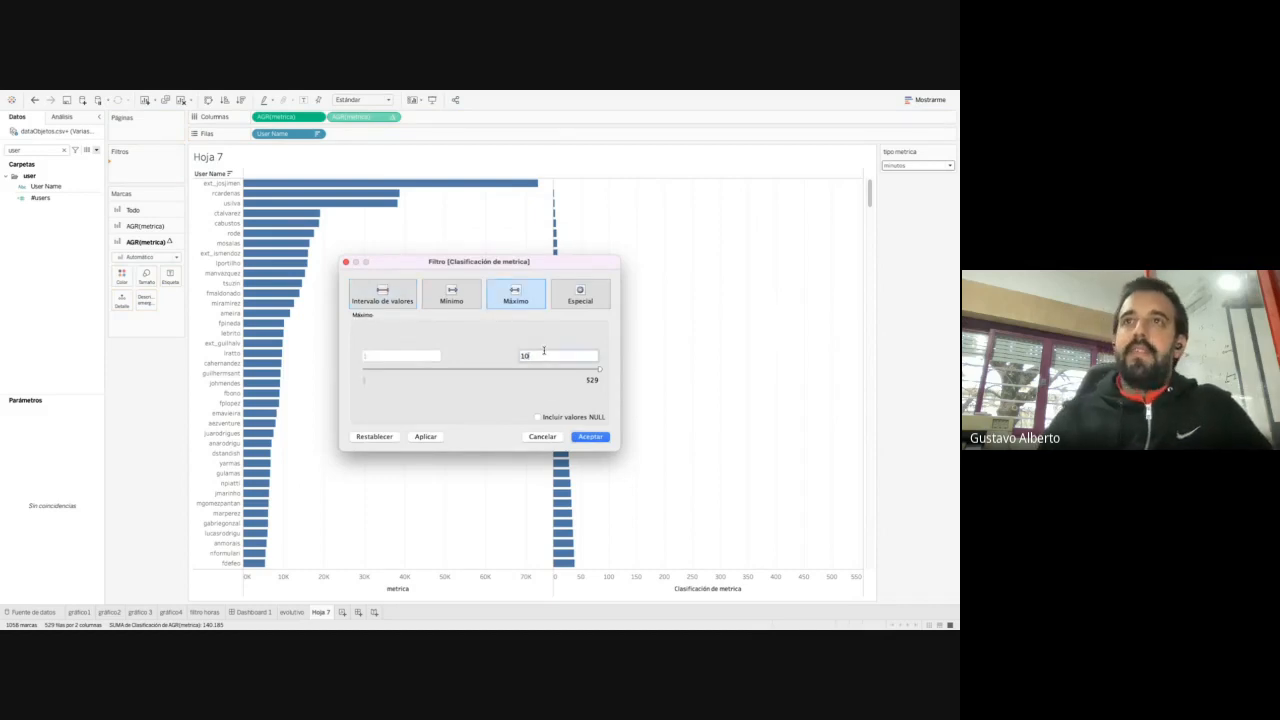
pyautogui.click(588, 434)
pyautogui.click(588, 436)
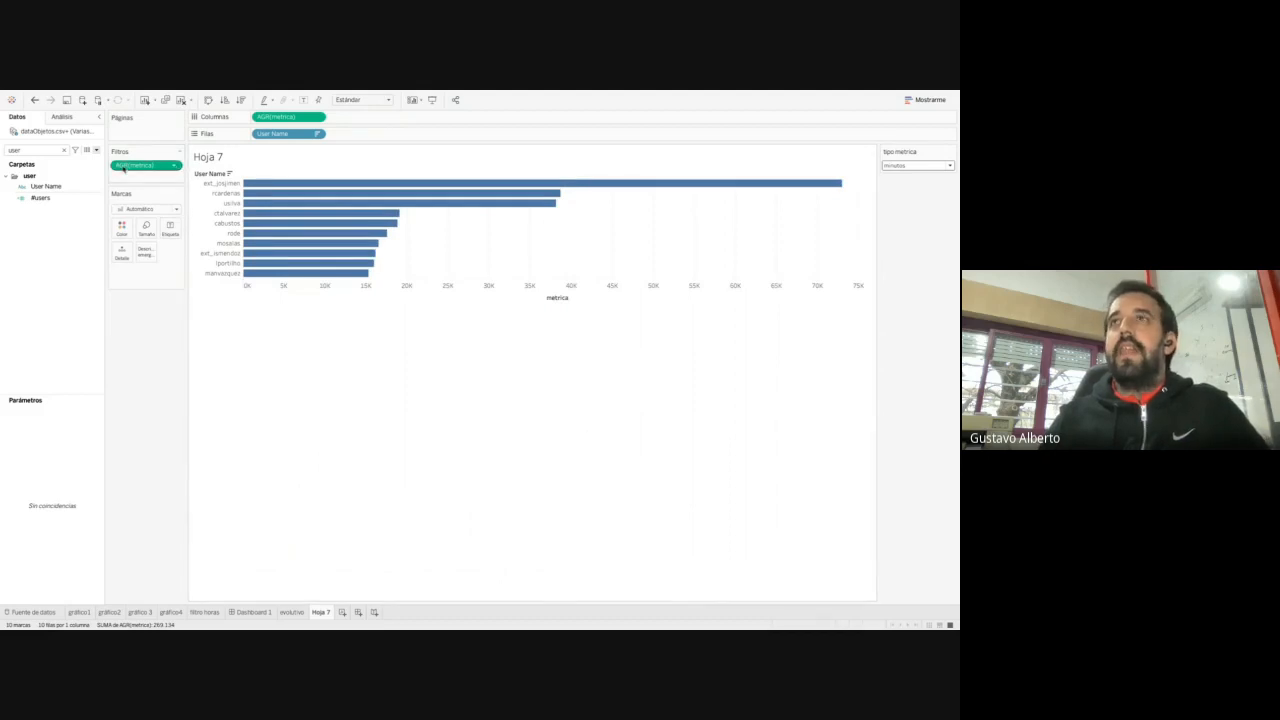
# Check the top-10 ranking by switching the tipo metrica parameter to actualizaciones and back to minutos
pyautogui.click(911, 166)
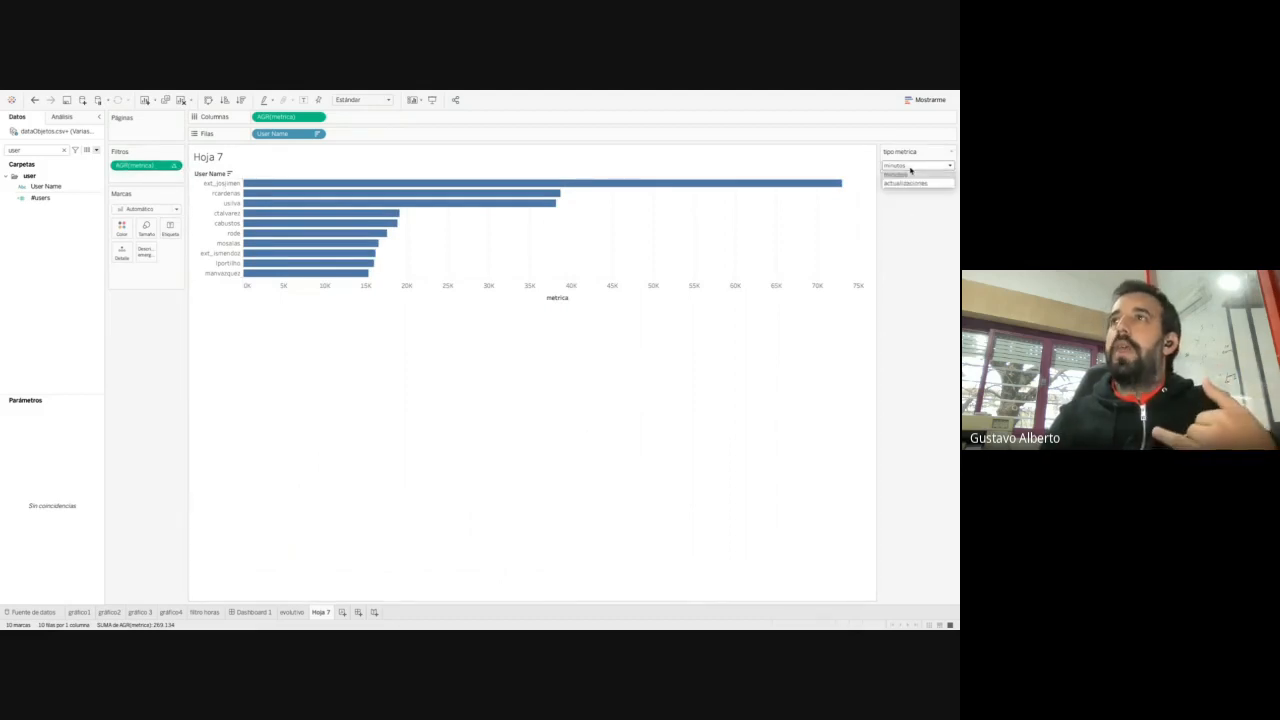
pyautogui.click(911, 185)
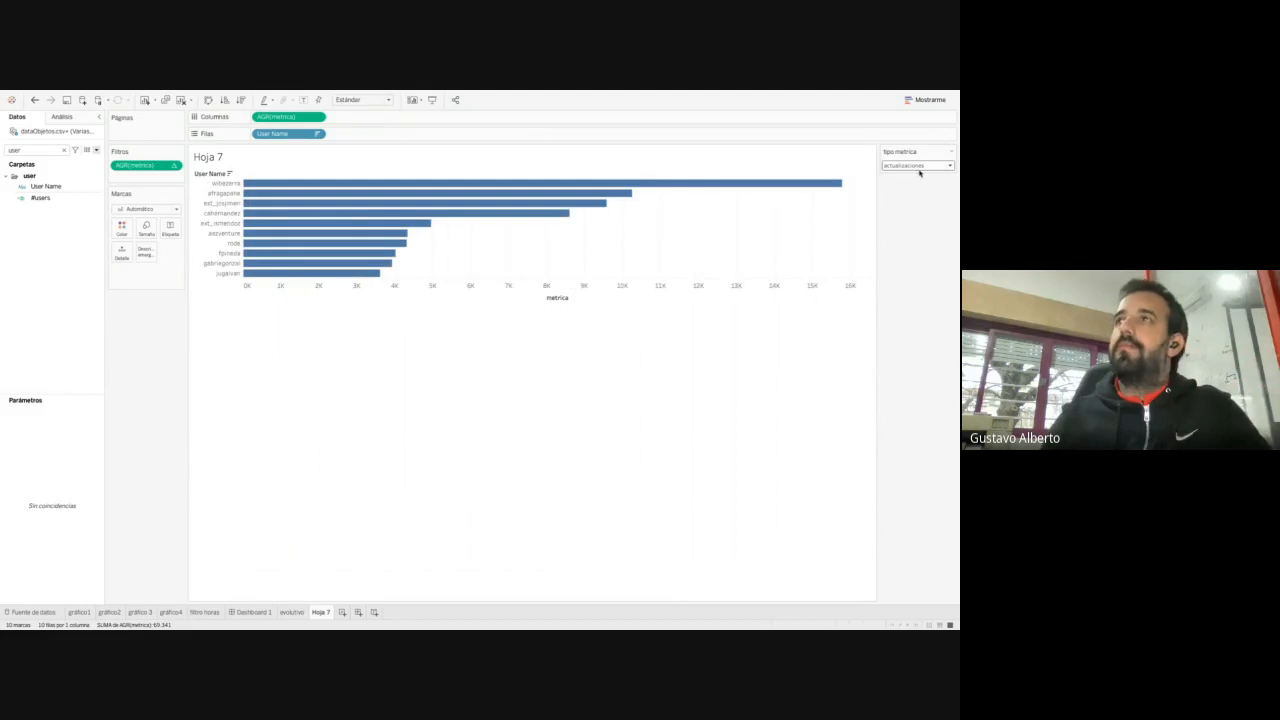
pyautogui.click(920, 168)
pyautogui.click(916, 173)
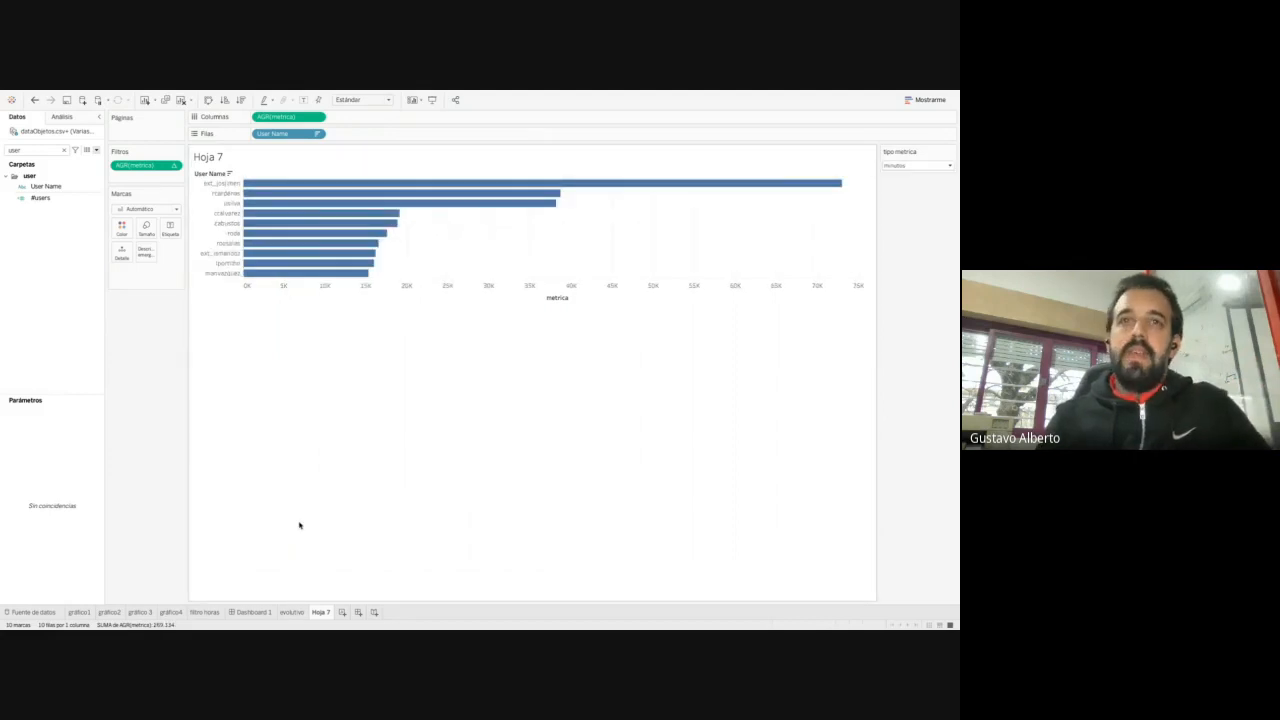
# Rename the Hoja 7 sheet as ranking
pyautogui.doubleClick(319, 612)
pyautogui.write('rankin')
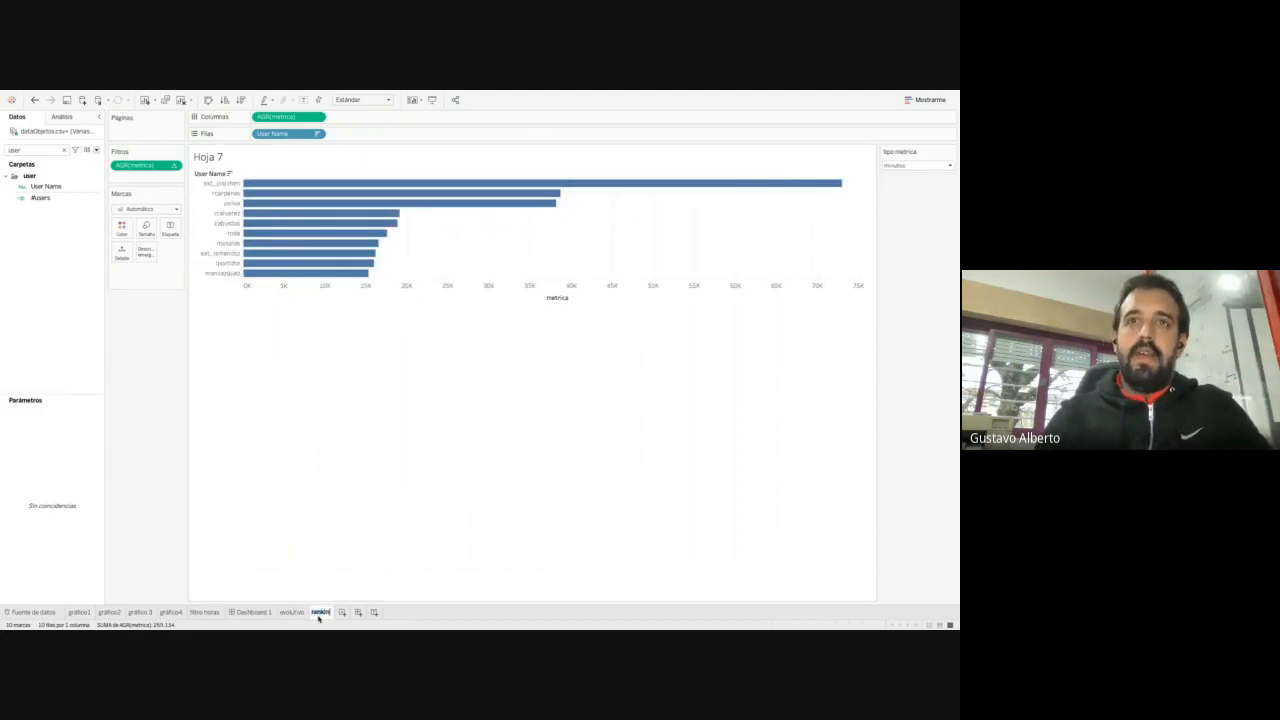
pyautogui.write('g')
pyautogui.press('Return')
# Switch to the Google Slides presentation, view the Gráfico 2 scatter plot slide after Gráfico 3, and return to Tableau
pyautogui.hotkey('ctrl', 'Left')
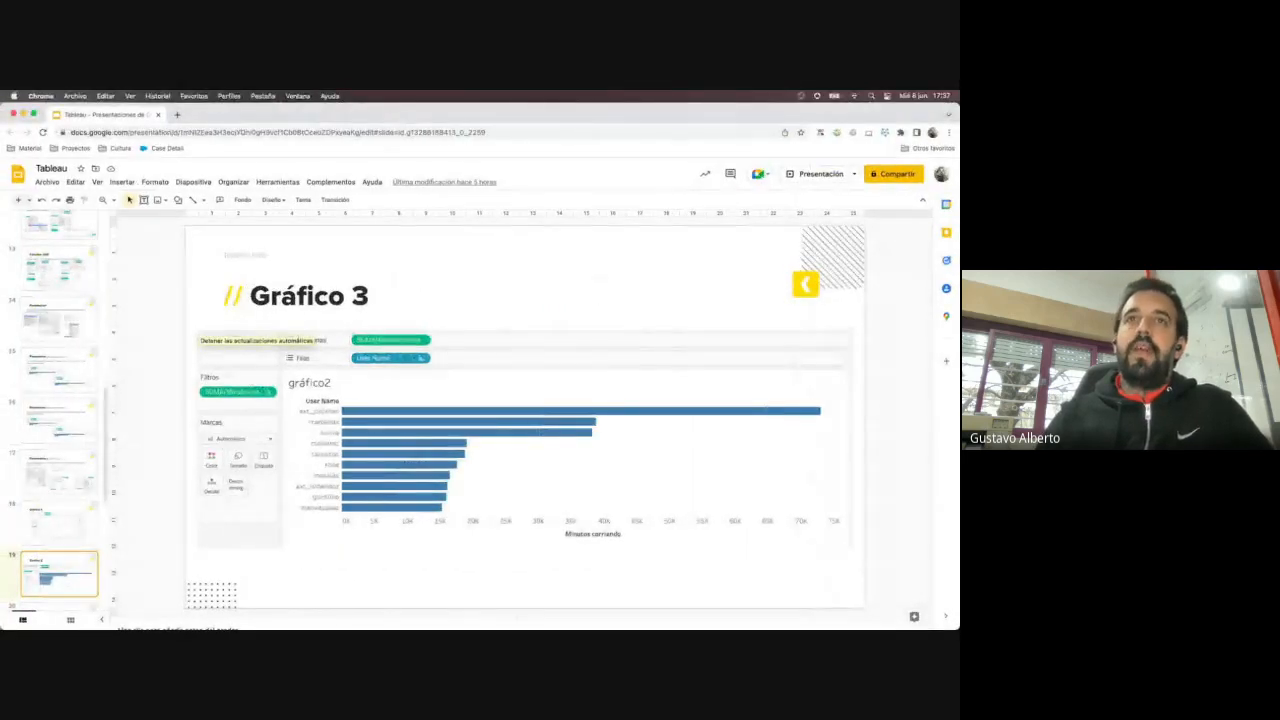
pyautogui.press('Down')
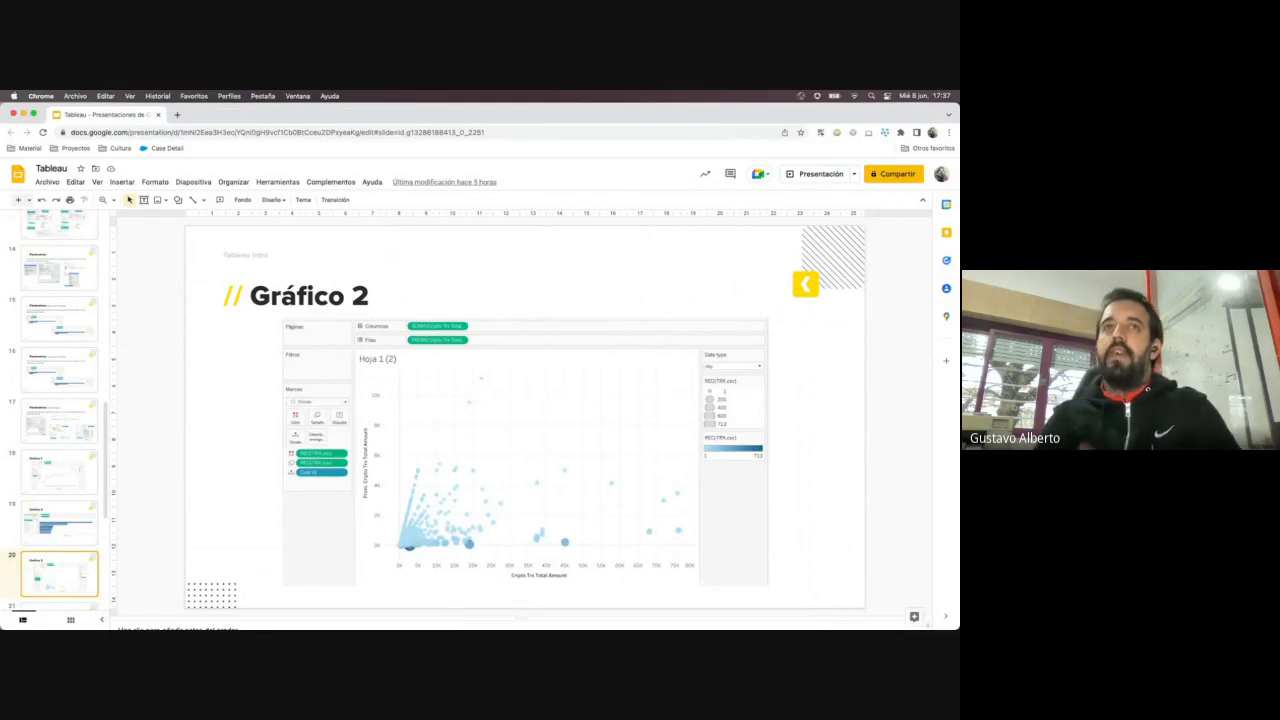
pyautogui.hotkey('ctrl', 'Right')
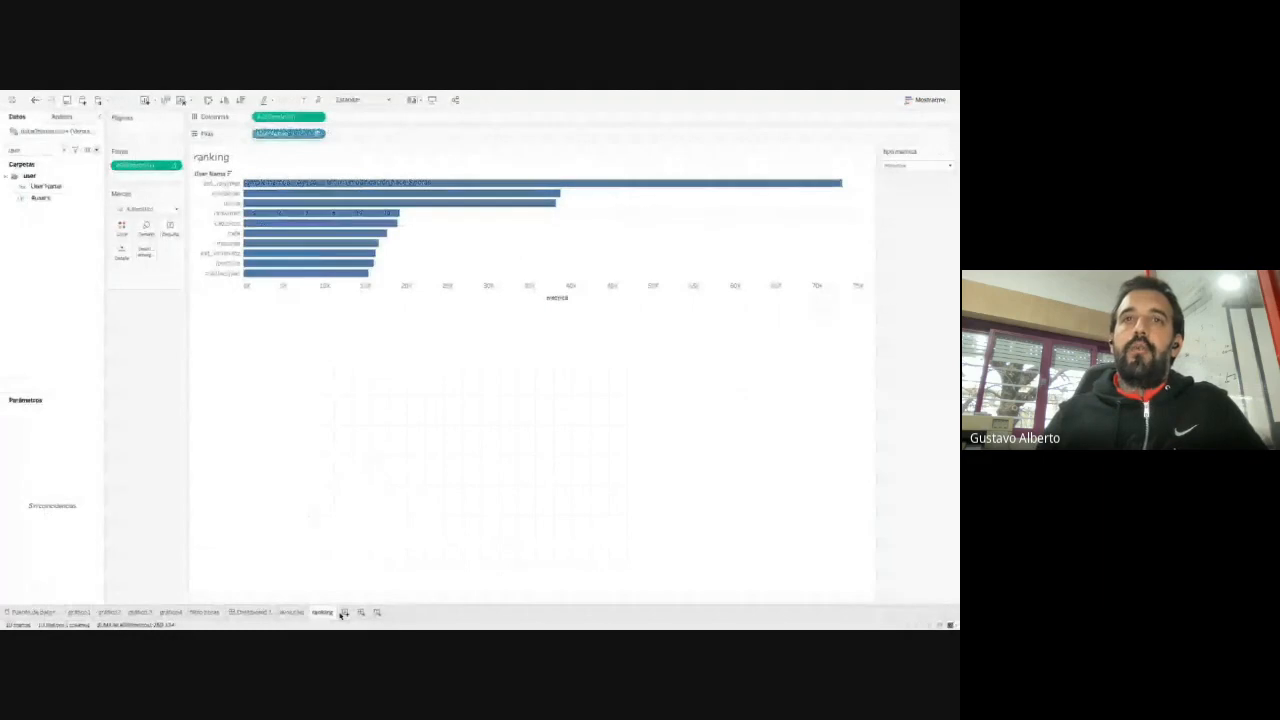
# Create a new worksheet with Minutos corriendo in both the rows and the columns
pyautogui.click(344, 613)
pyautogui.click(64, 150)
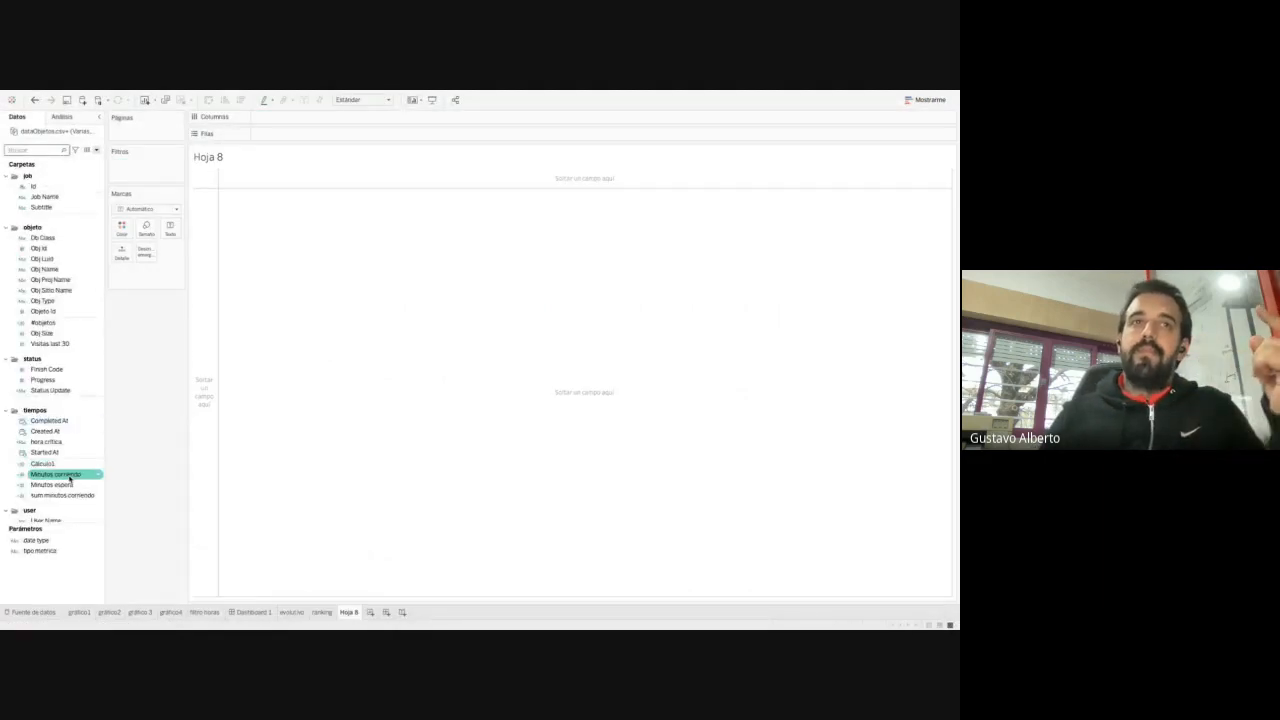
pyautogui.moveTo(71, 468); pyautogui.dragTo(383, 134)
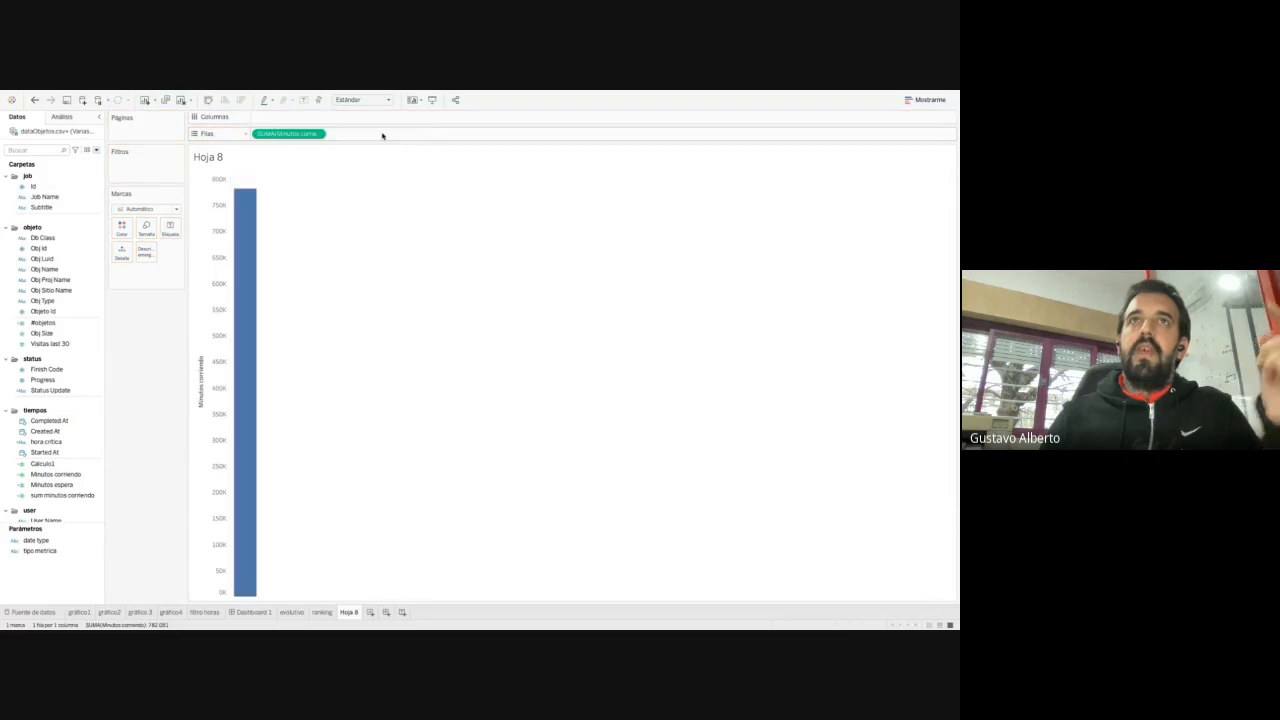
pyautogui.moveTo(290, 136); pyautogui.dragTo(291, 116)
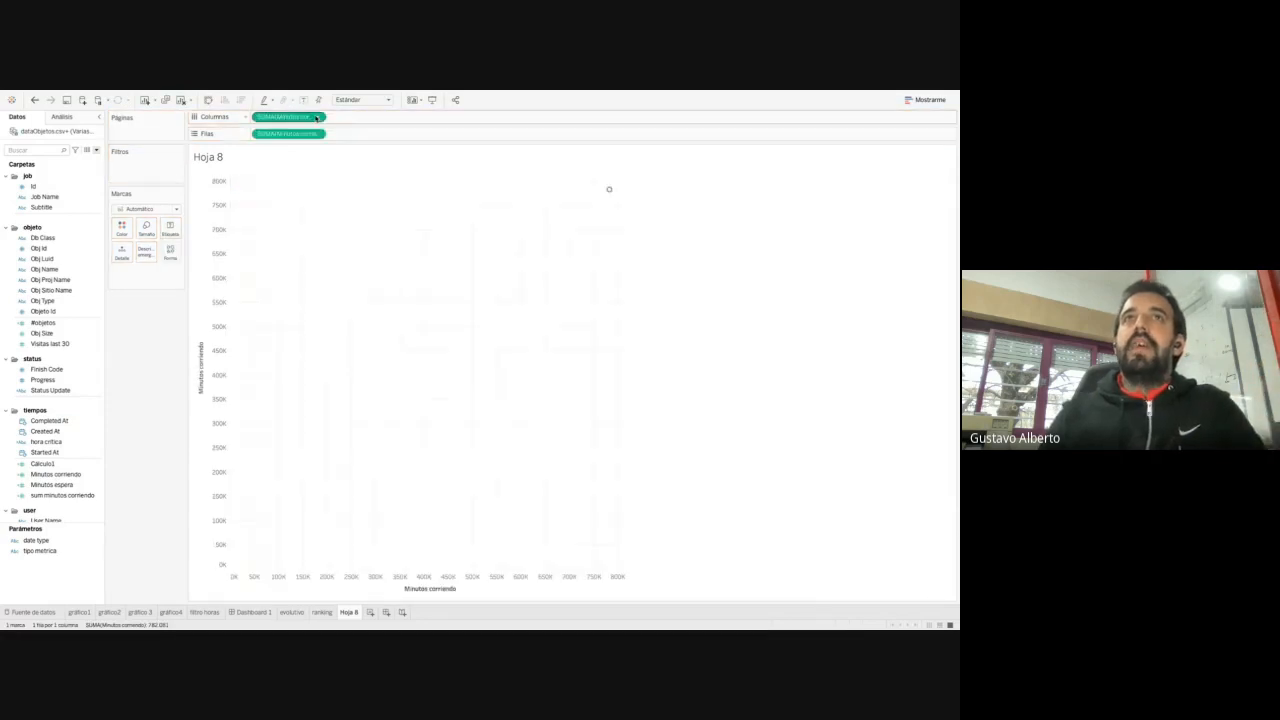
# Change the aggregation of Minutos corriendo in the columns to Promedio
pyautogui.rightClick(291, 116)
pyautogui.moveTo(345, 272)
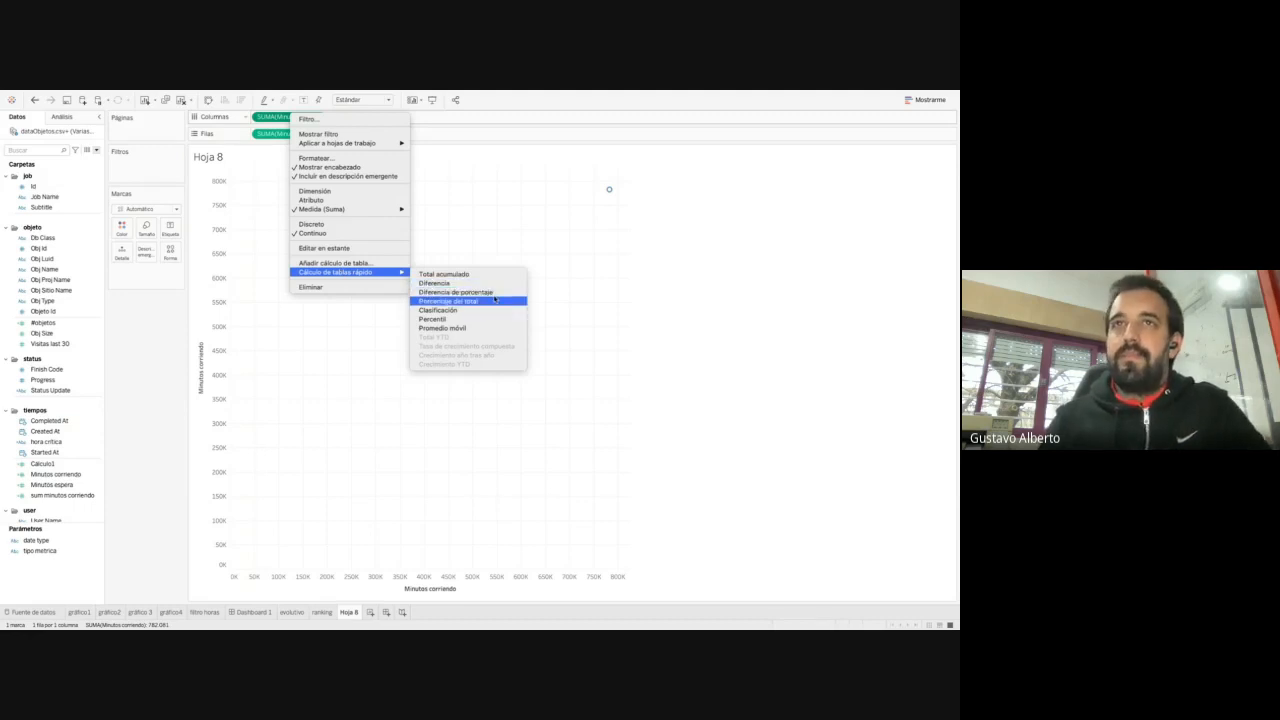
pyautogui.moveTo(385, 210)
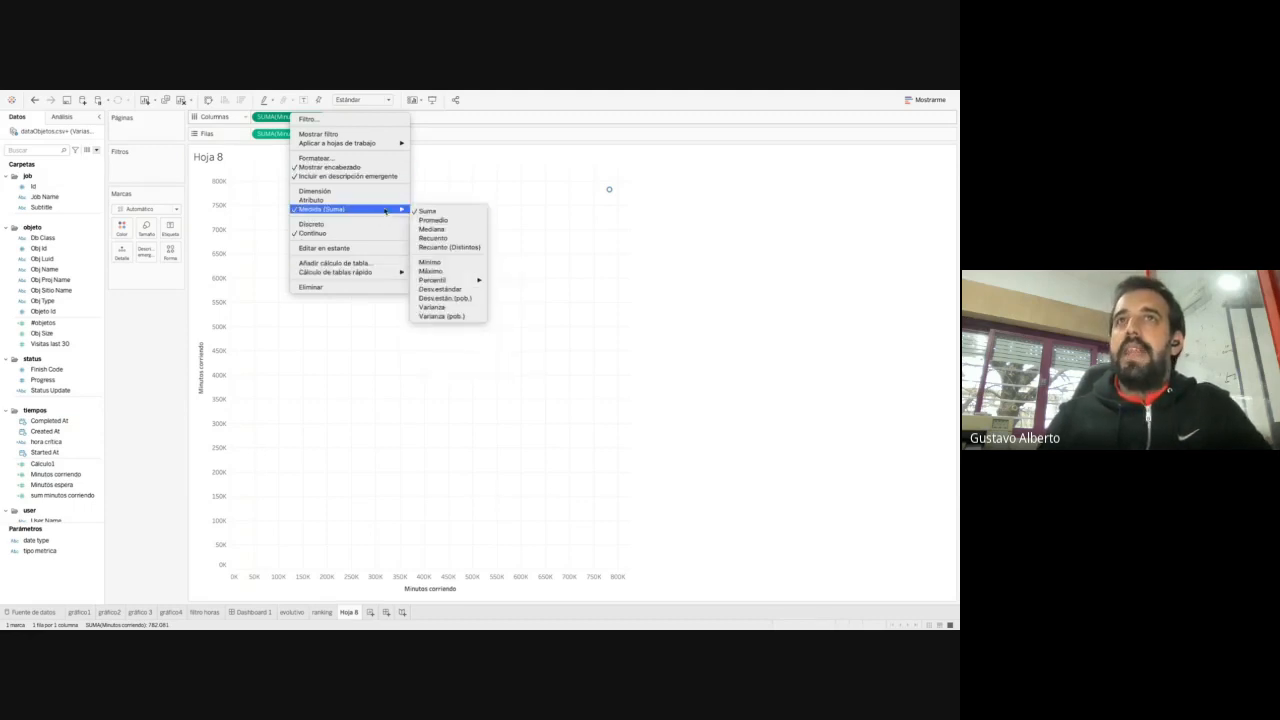
pyautogui.click(451, 220)
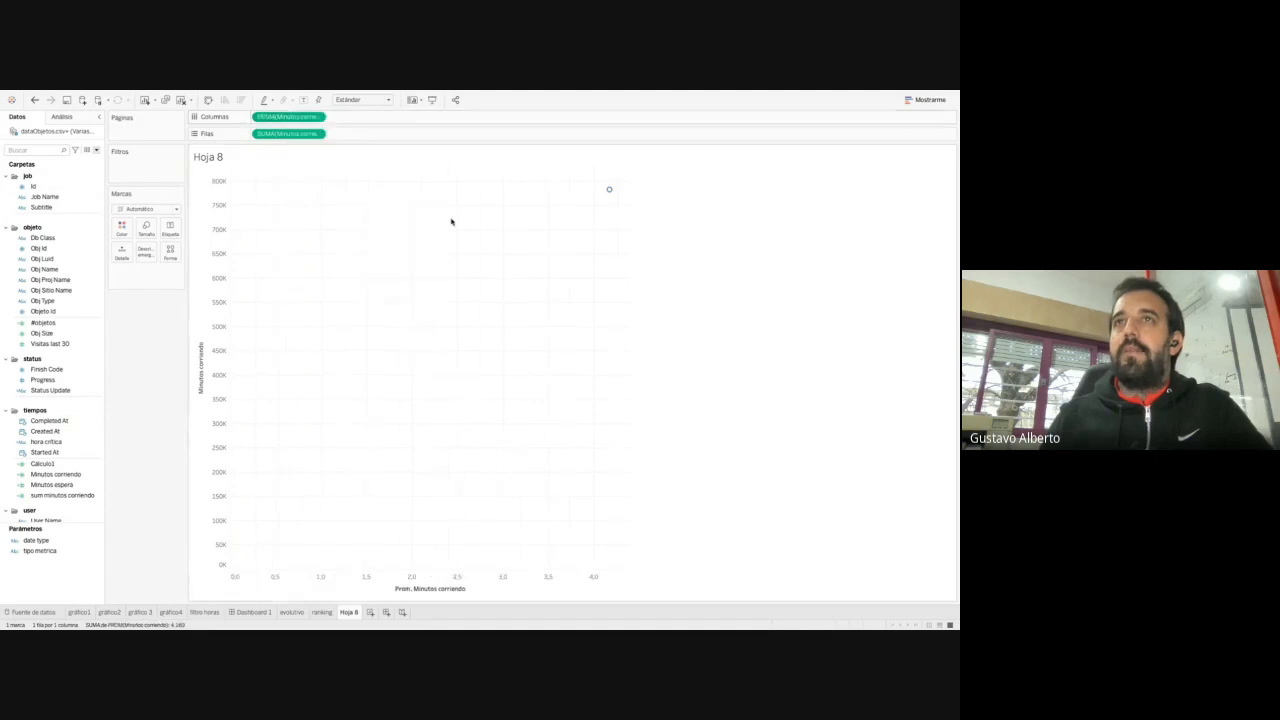
# Search the fields for "user" and add User Name to the marks as detail
pyautogui.click(37, 152)
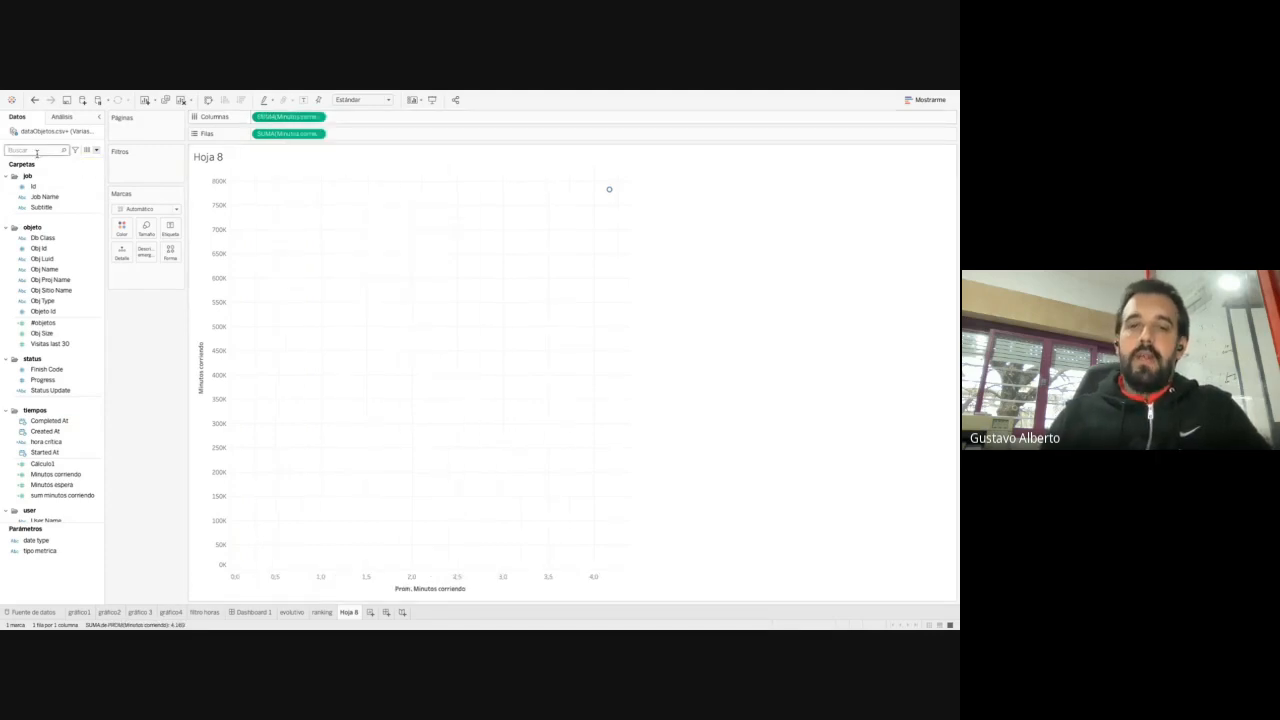
pyautogui.write('user')
pyautogui.click(47, 187)
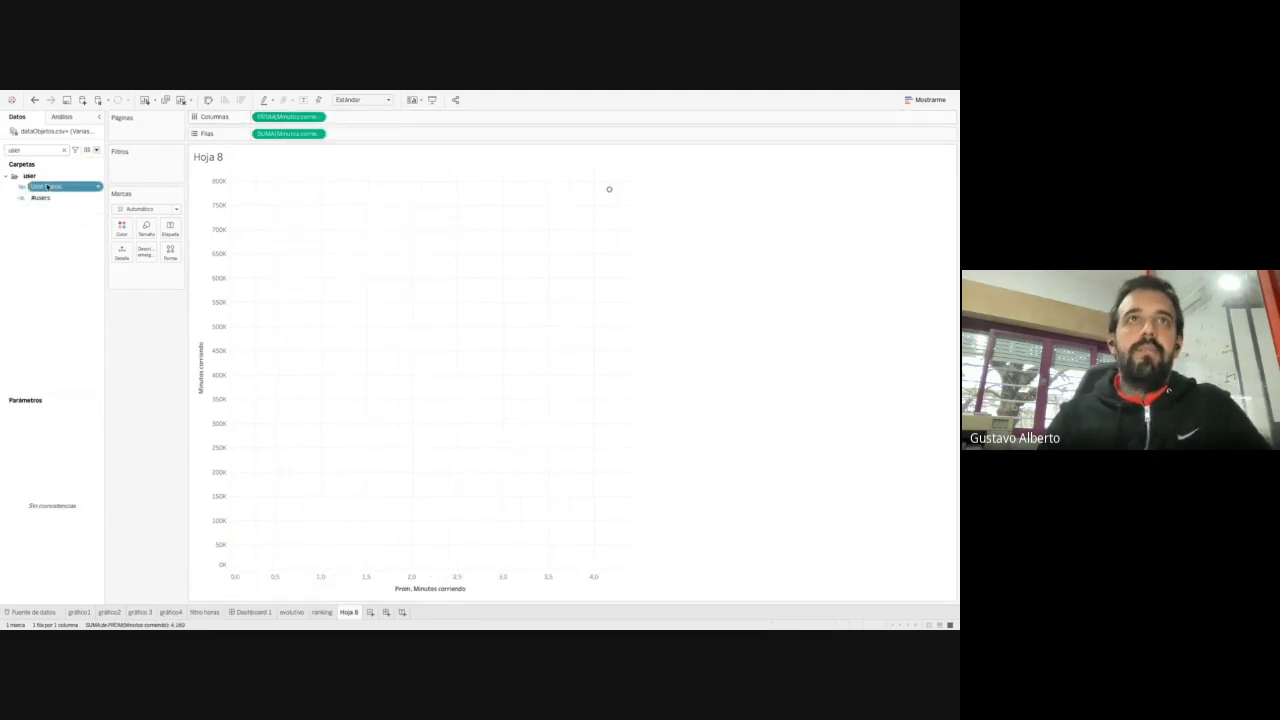
pyautogui.moveTo(47, 187); pyautogui.dragTo(145, 262)
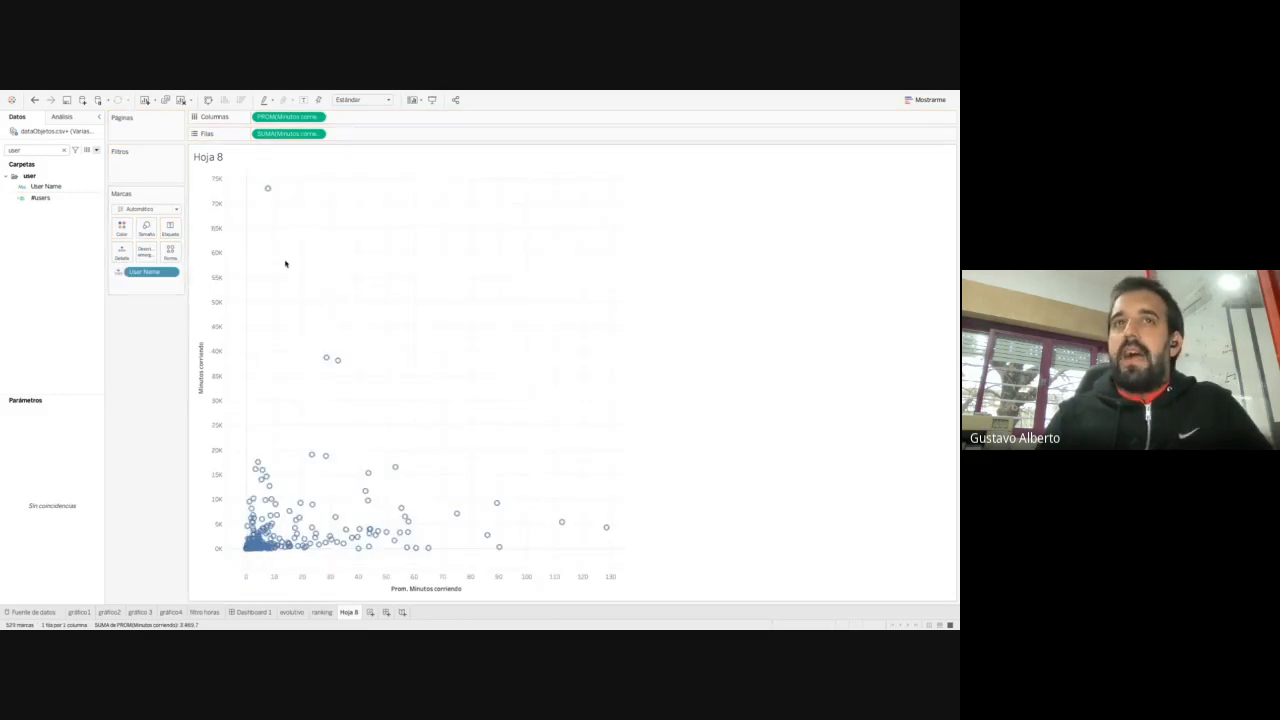
pyautogui.moveTo(263, 196)
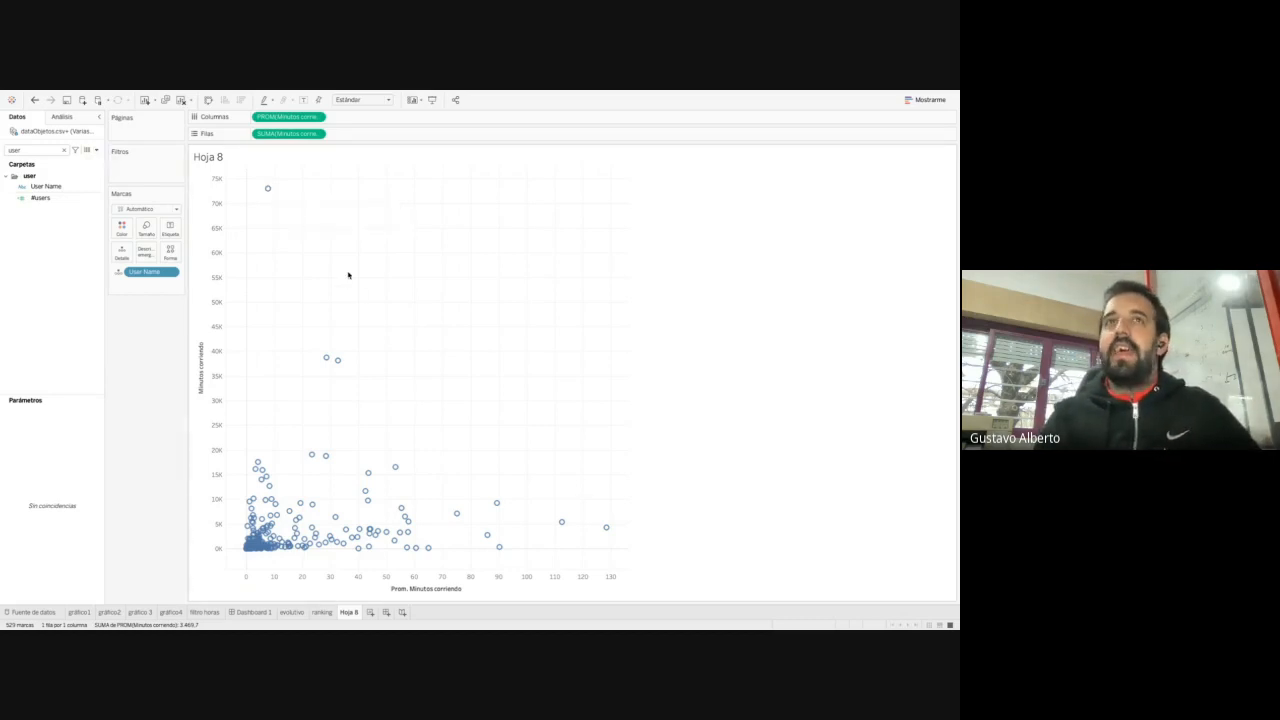
# Clear the field search and size the marks by the dataRefresh.csv (Recuento) field
pyautogui.click(64, 150)
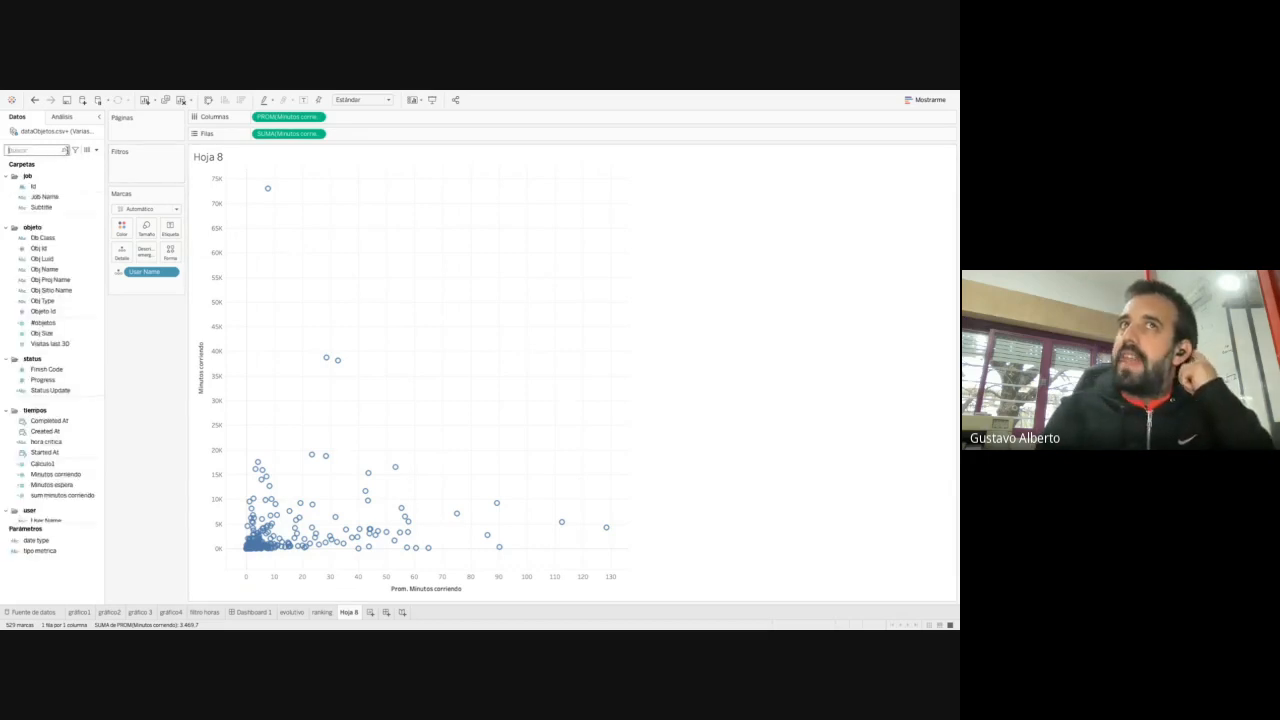
pyautogui.click(45, 465)
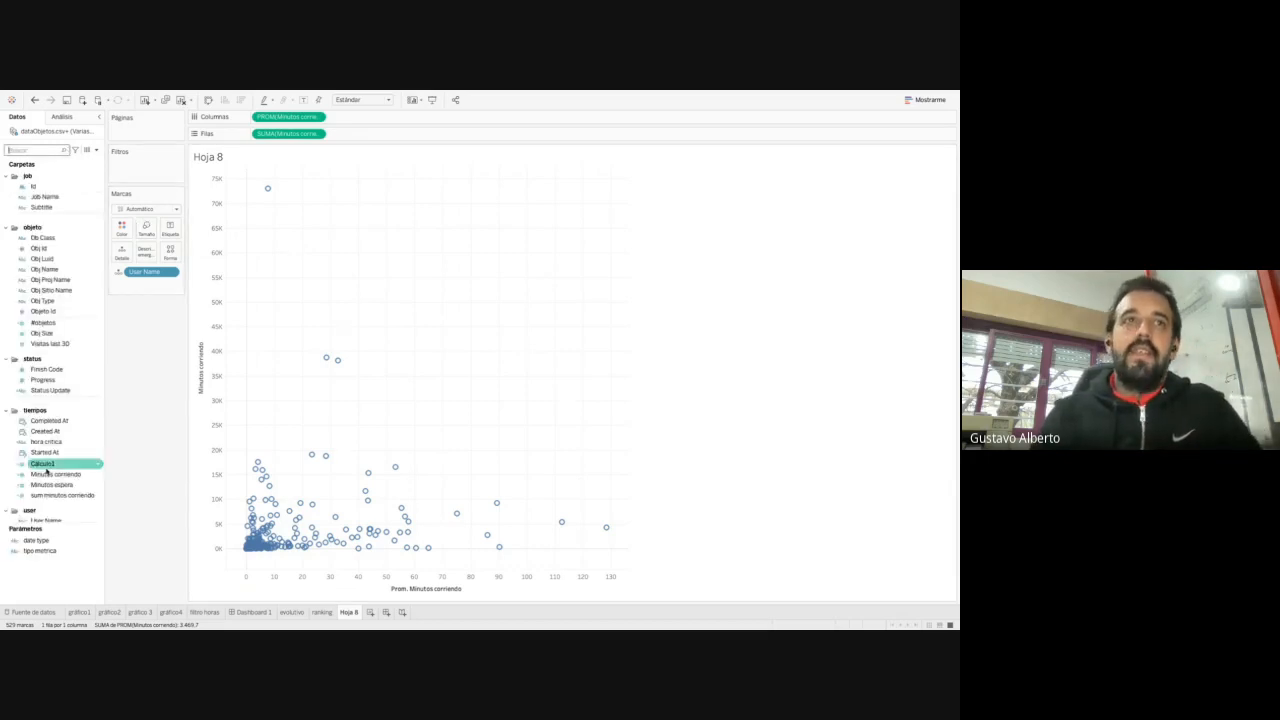
pyautogui.click(48, 475)
pyautogui.scroll(-3, 52, 490)
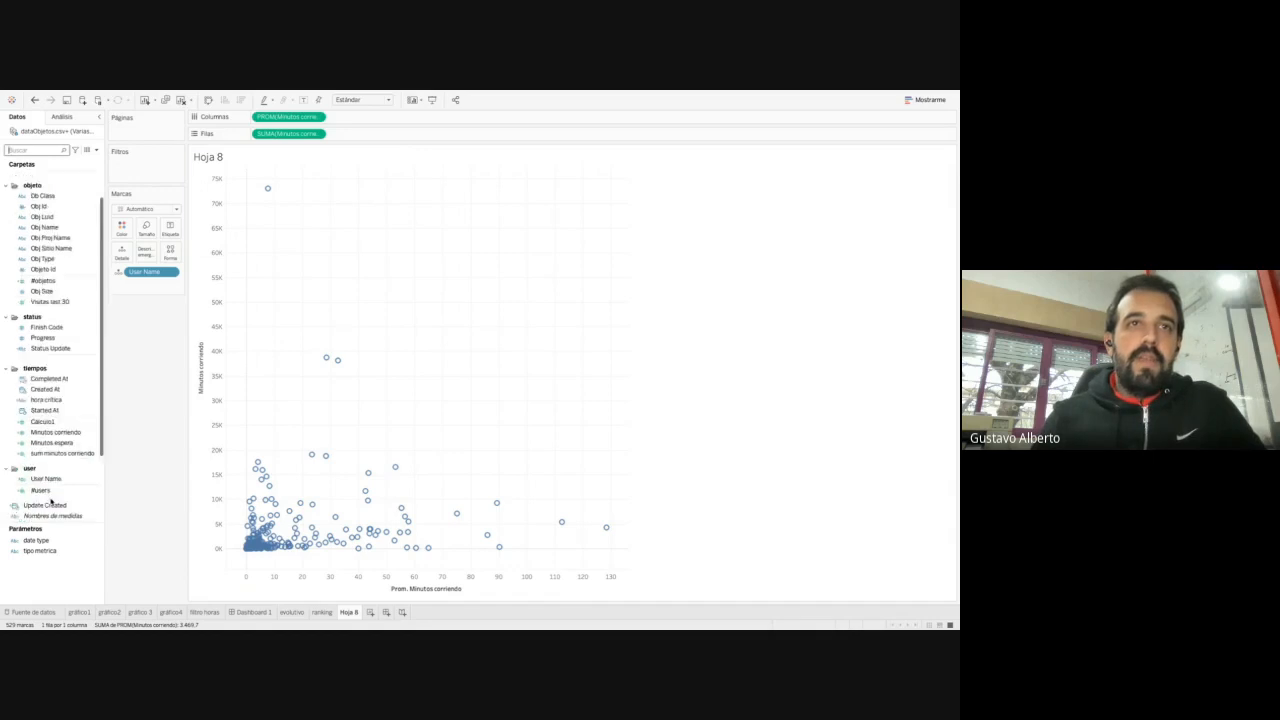
pyautogui.click(63, 466)
pyautogui.scroll(-2, 63, 468)
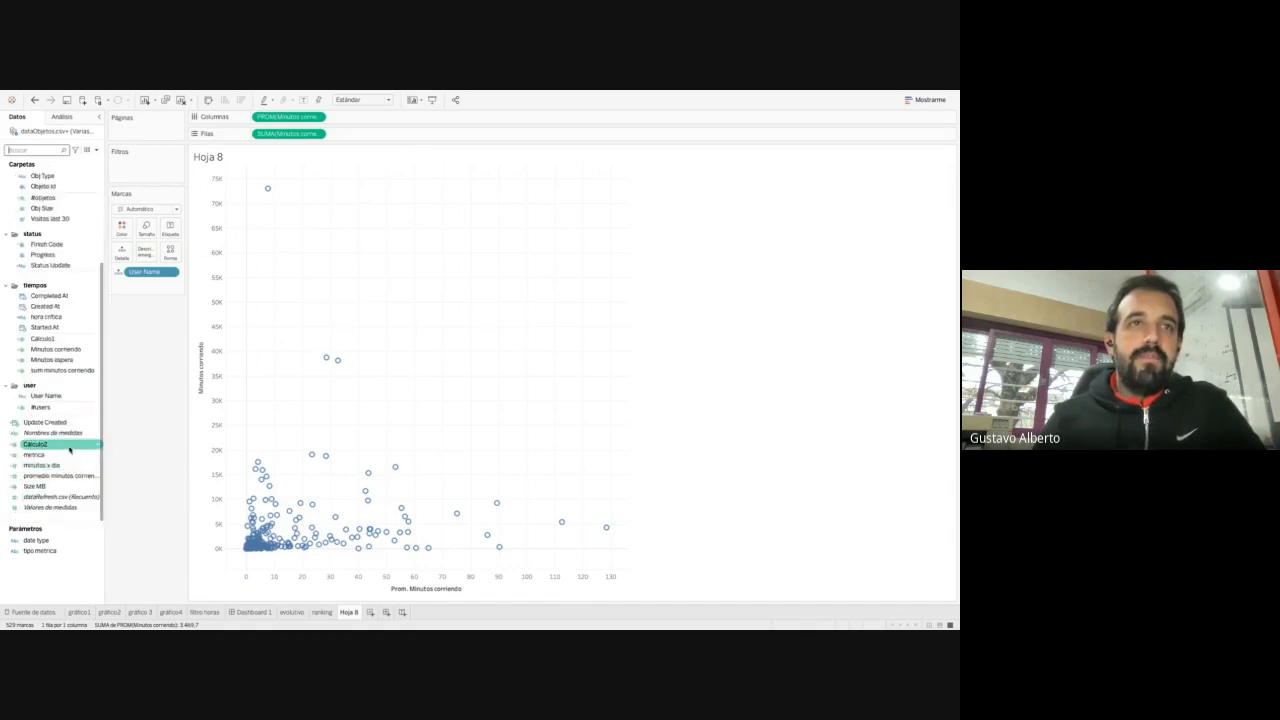
pyautogui.click(66, 477)
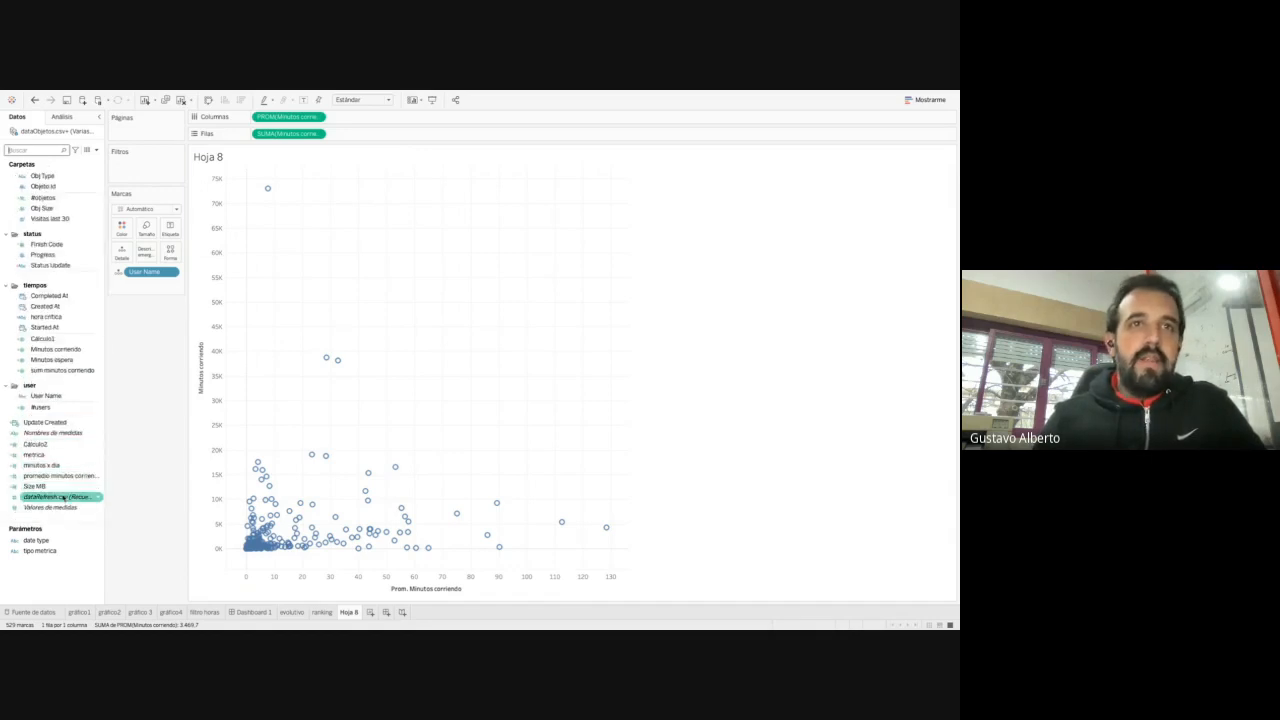
pyautogui.moveTo(66, 498); pyautogui.dragTo(146, 228)
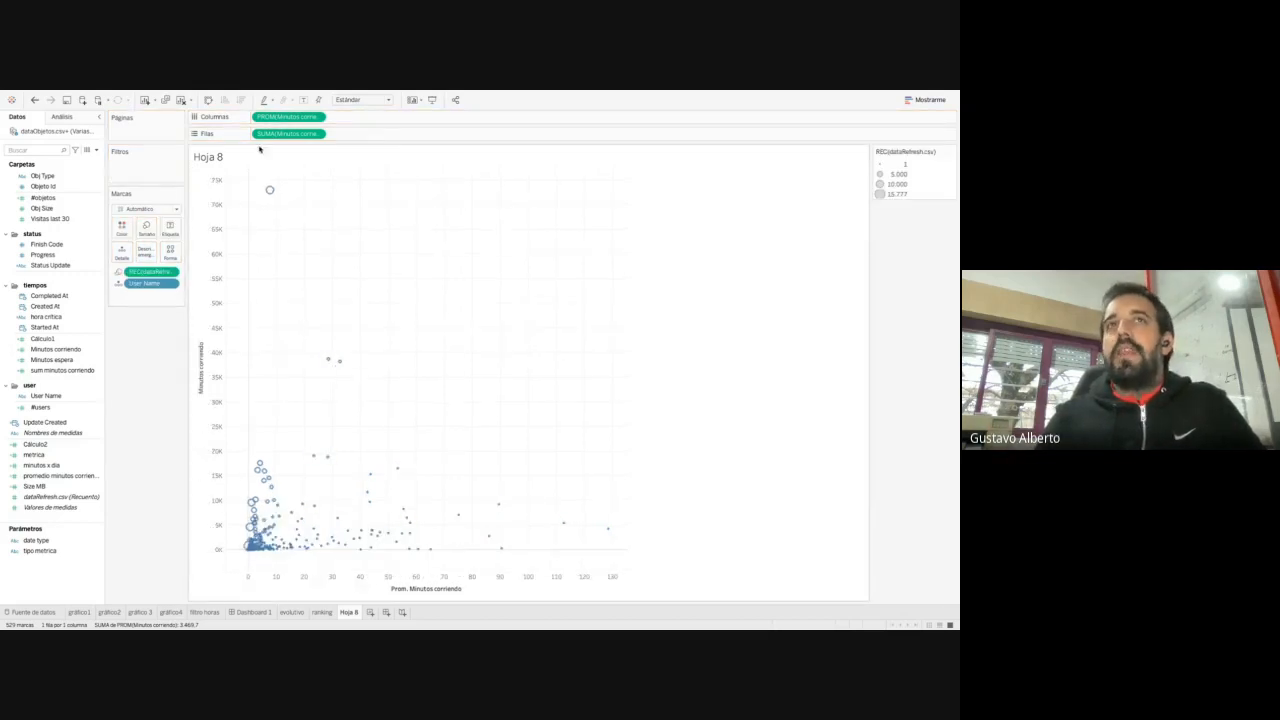
# Set the shape of the scatter plot marks to a filled circle
pyautogui.click(172, 255)
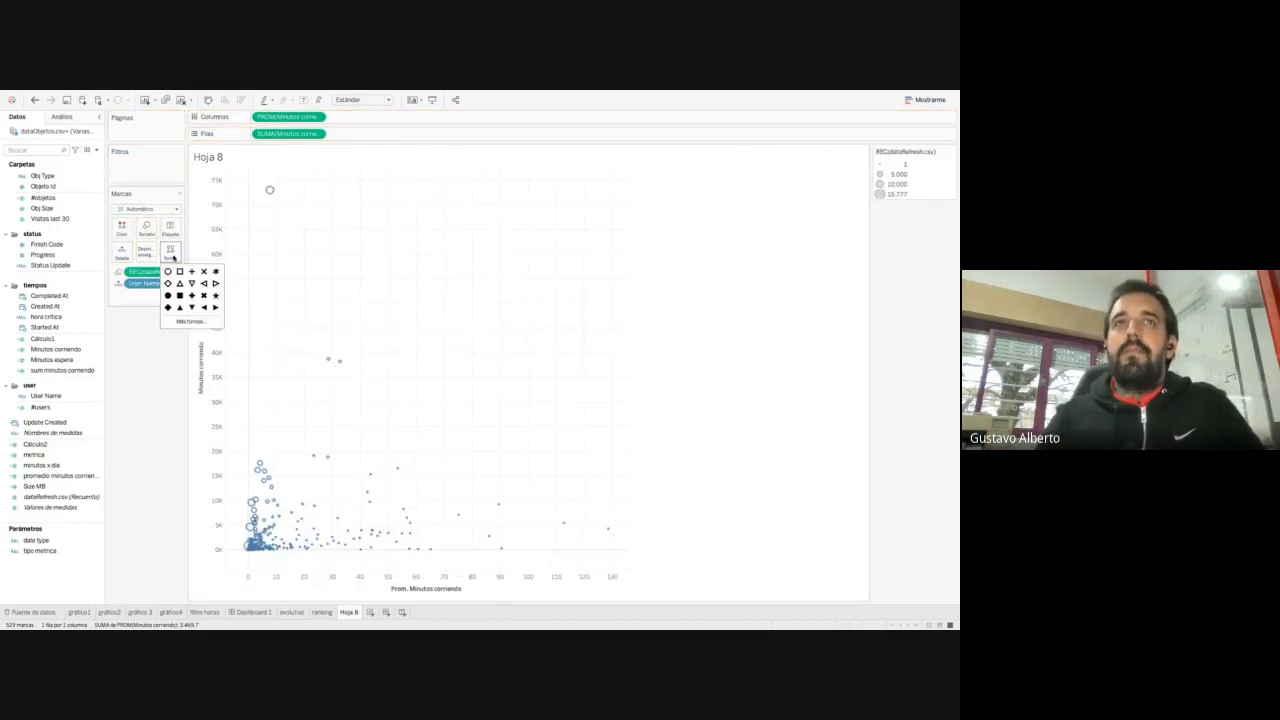
pyautogui.click(169, 296)
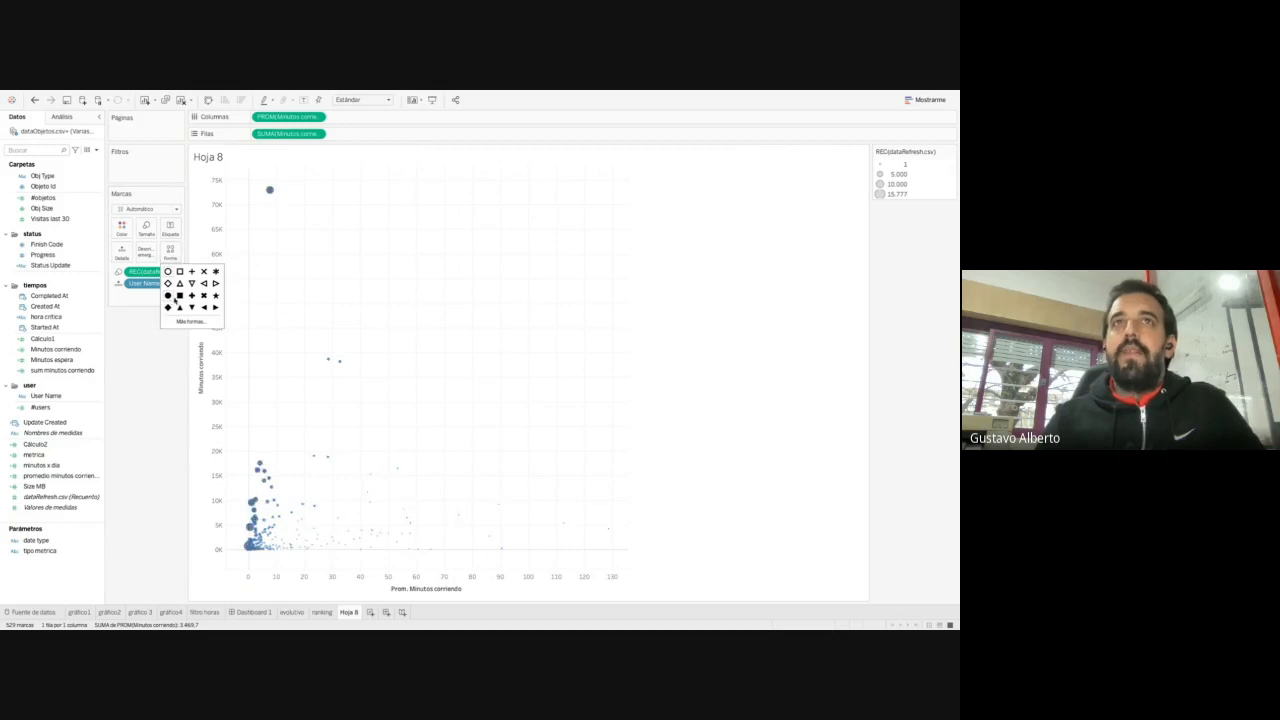
pyautogui.click(453, 254)
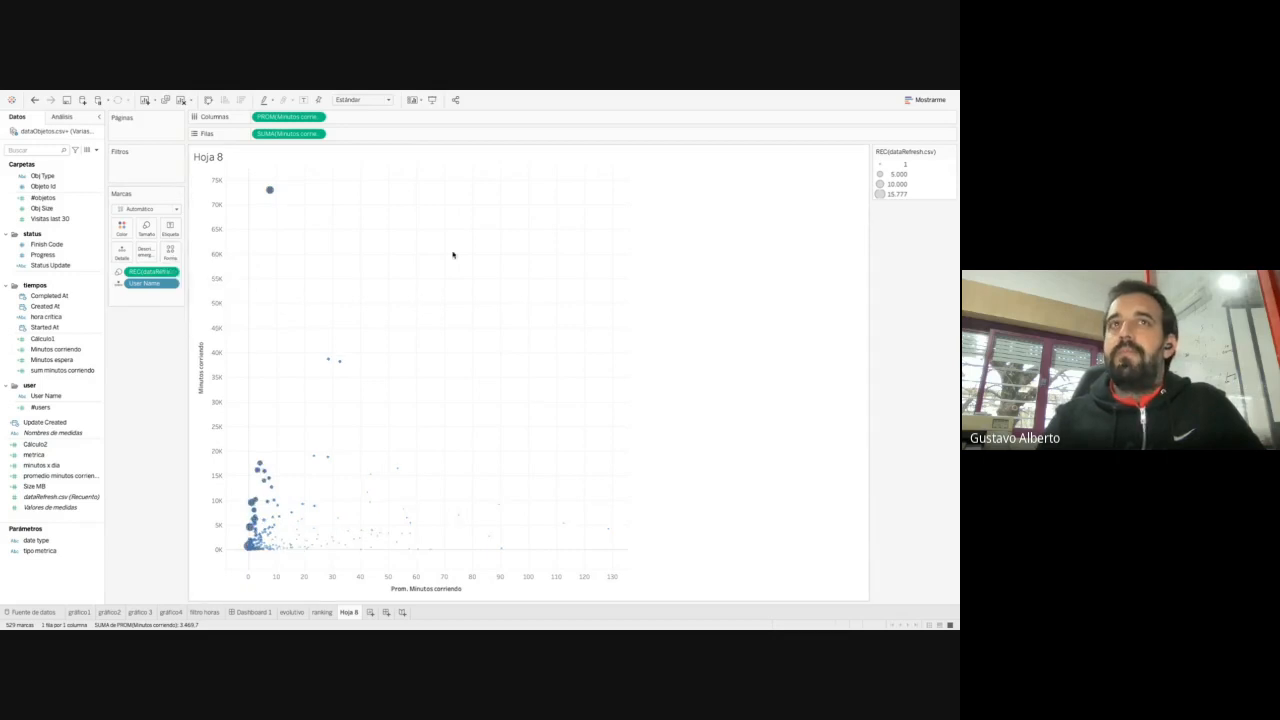
# Set the mark type to Círculo and colour the scatter plot marks by the dataRefresh.csv (Recuento) field
pyautogui.click(148, 209)
pyautogui.click(140, 277)
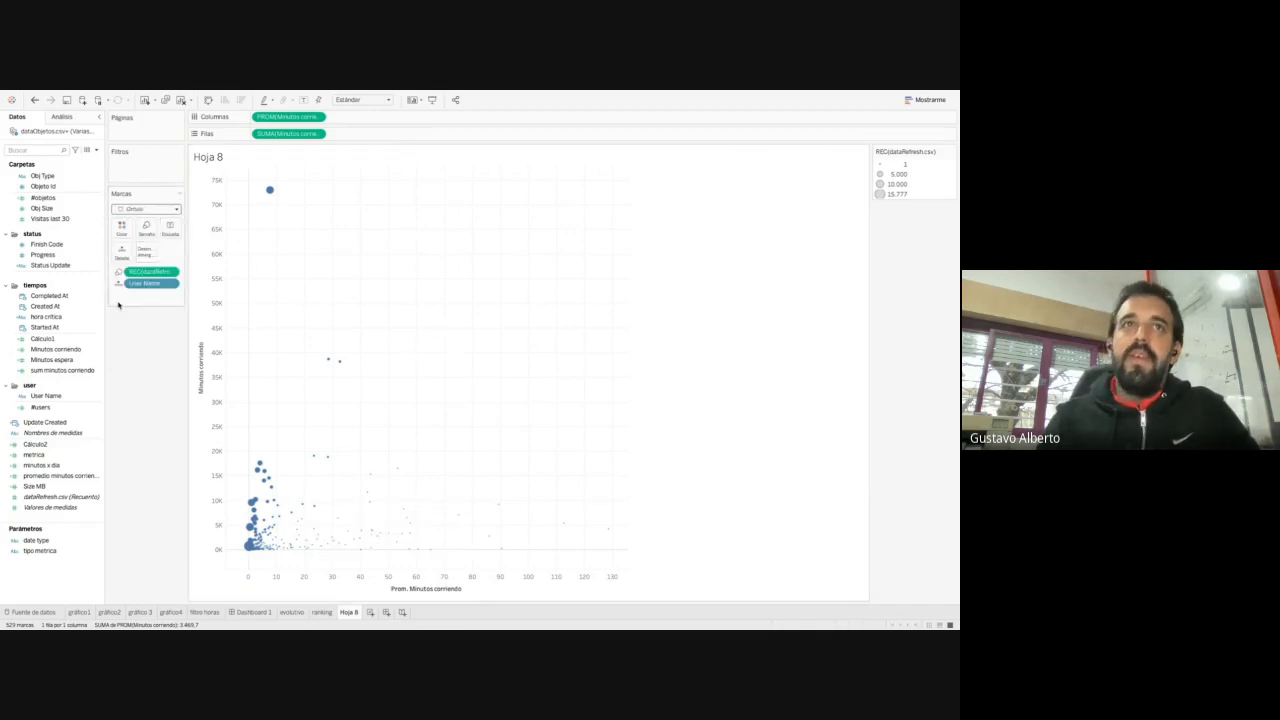
pyautogui.moveTo(150, 271); pyautogui.dragTo(123, 228)
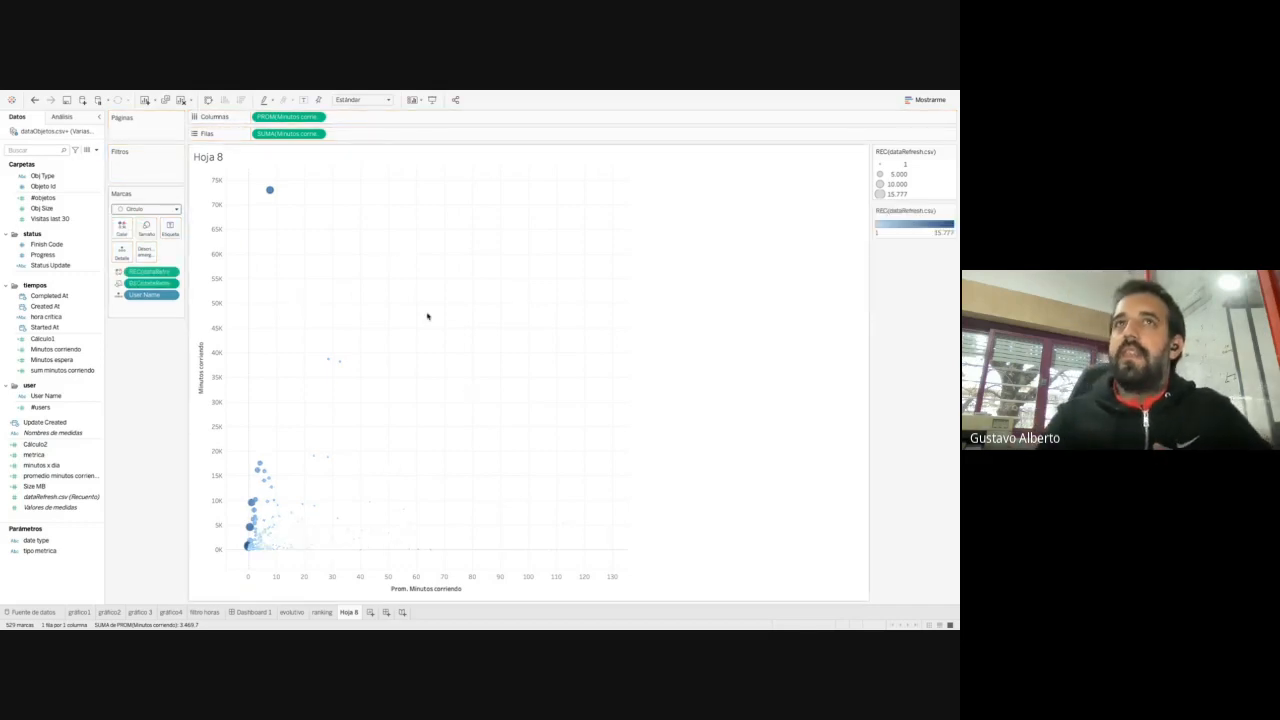
# Fit the scatter plot to the whole worksheet area with the Vista completa setting
pyautogui.click(376, 97)
pyautogui.click(411, 373)
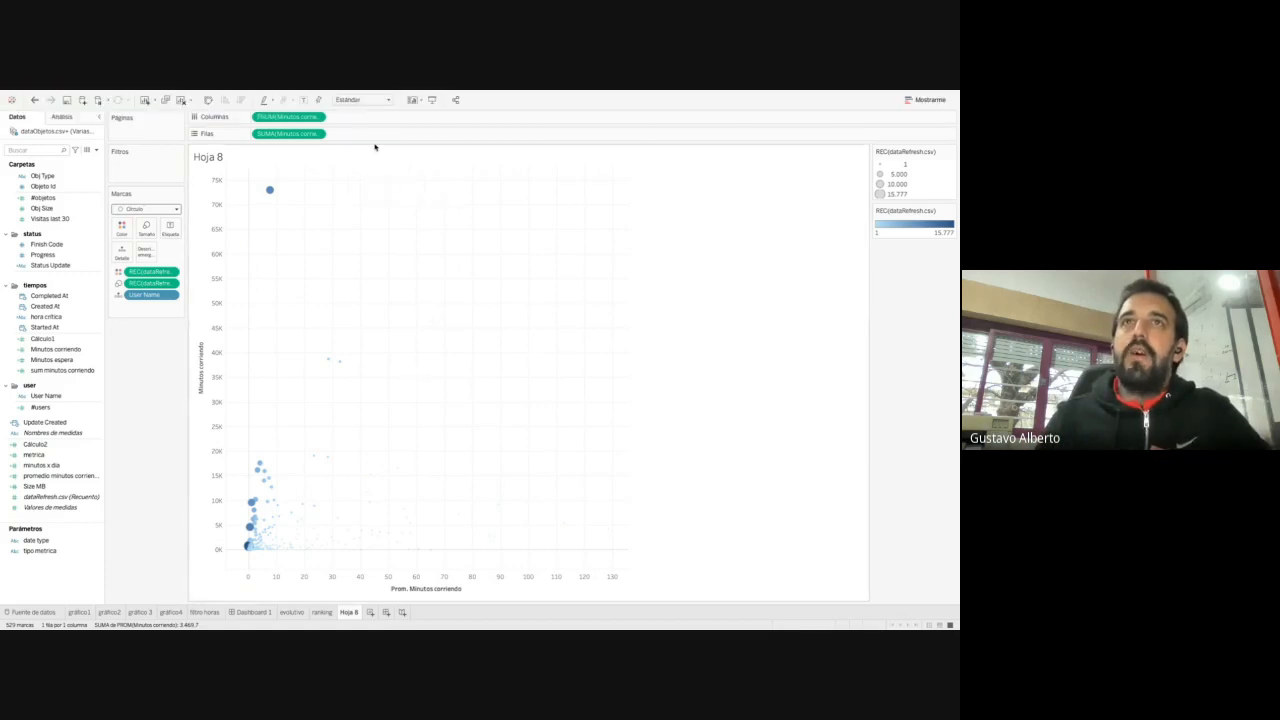
pyautogui.click(362, 99)
pyautogui.click(366, 134)
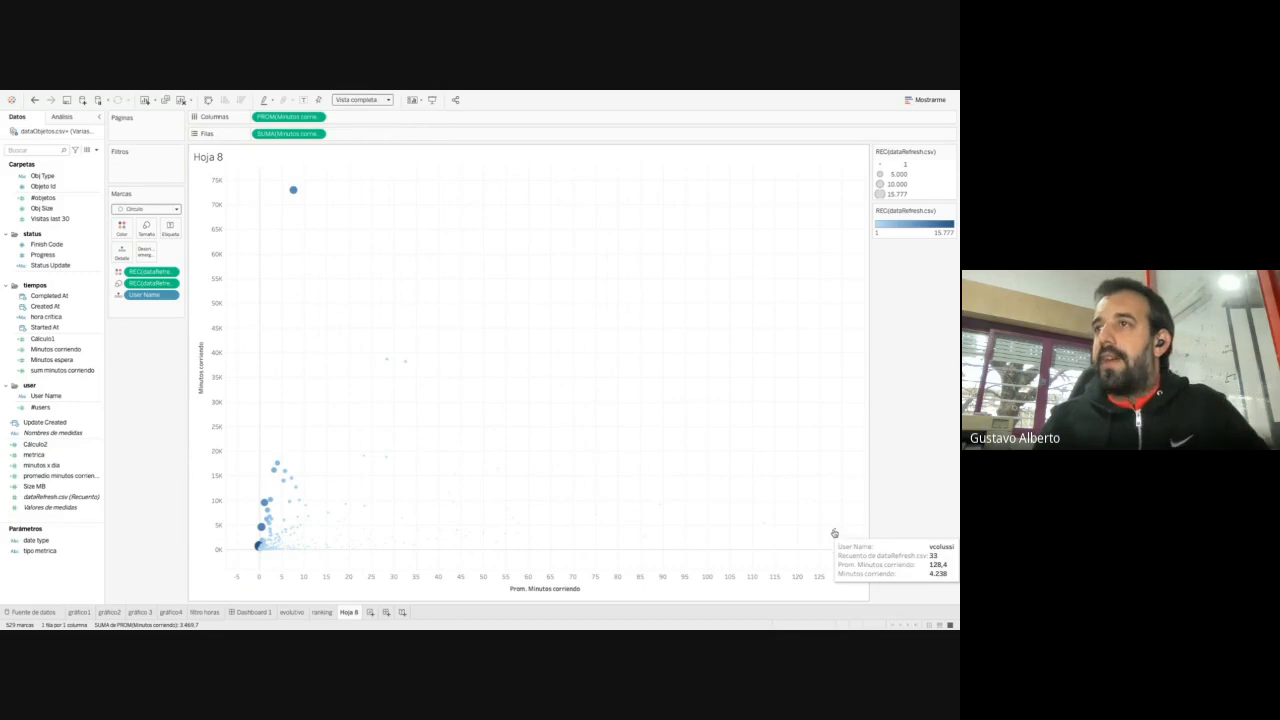
# Edit the mark sizes of the record count so that they vary Por intervalo, with a larger smallest and largest size
pyautogui.moveTo(830, 473); pyautogui.dragTo(828, 500)
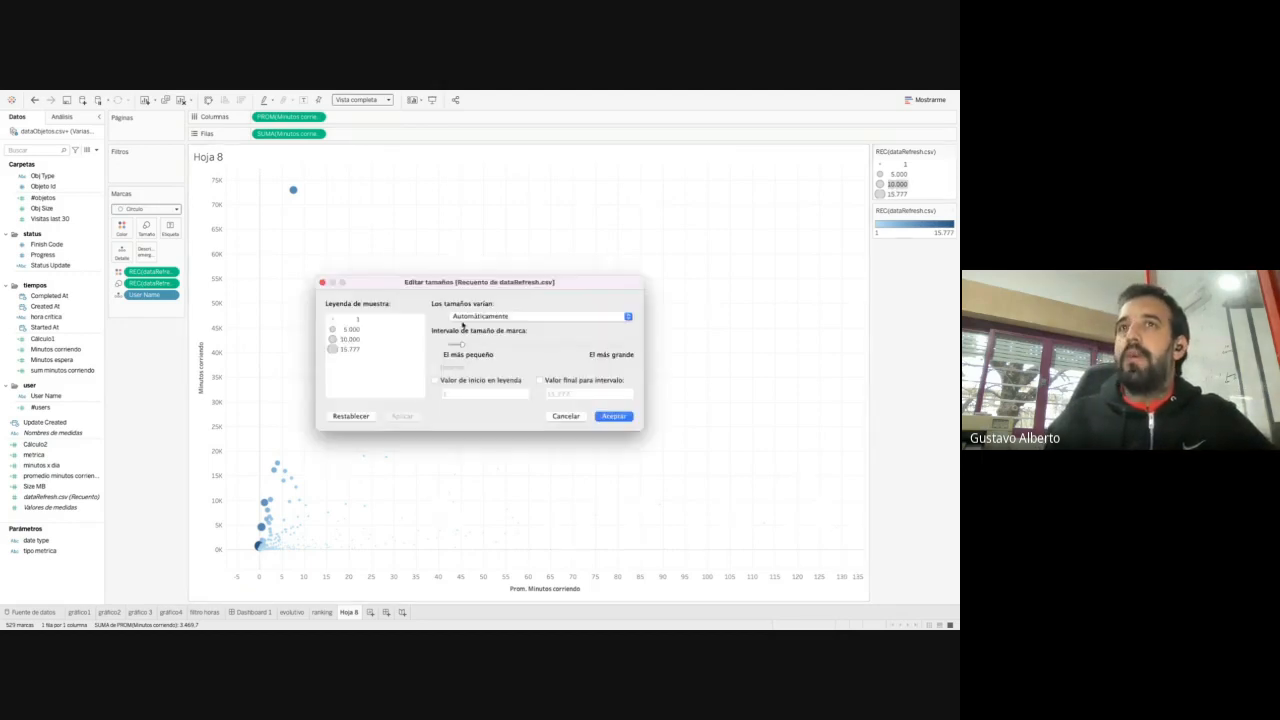
pyautogui.click(496, 315)
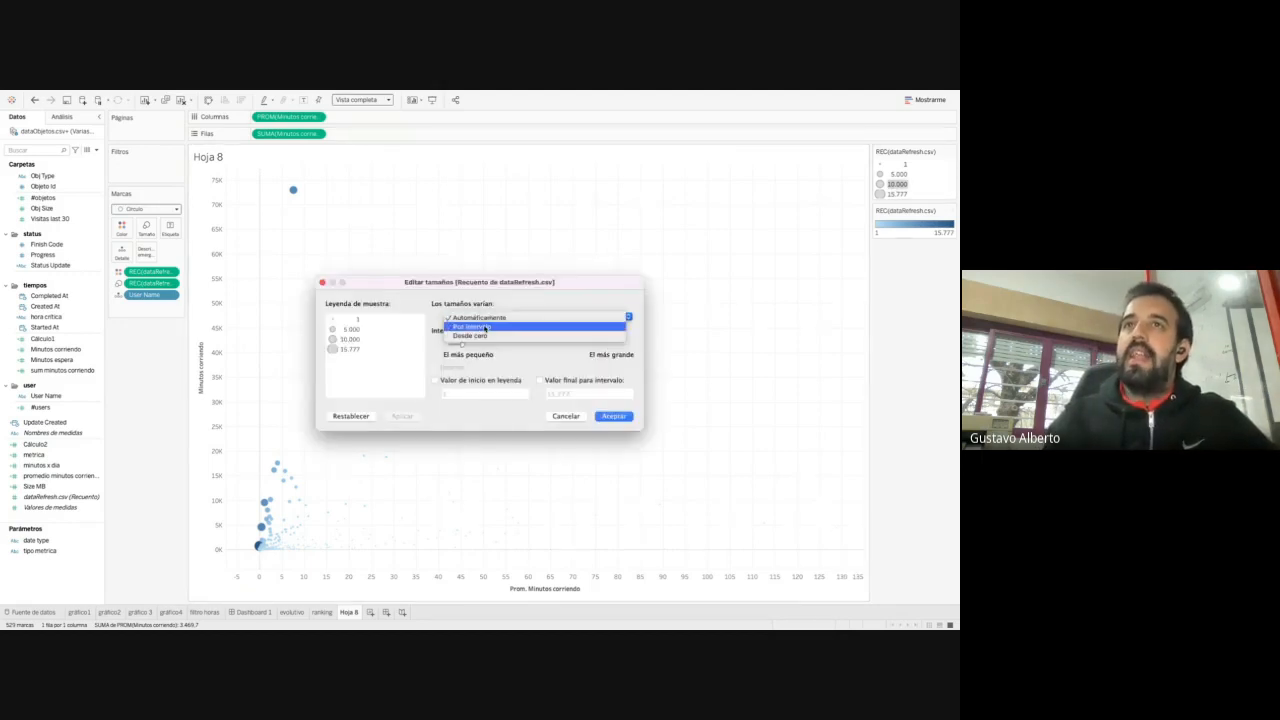
pyautogui.click(486, 328)
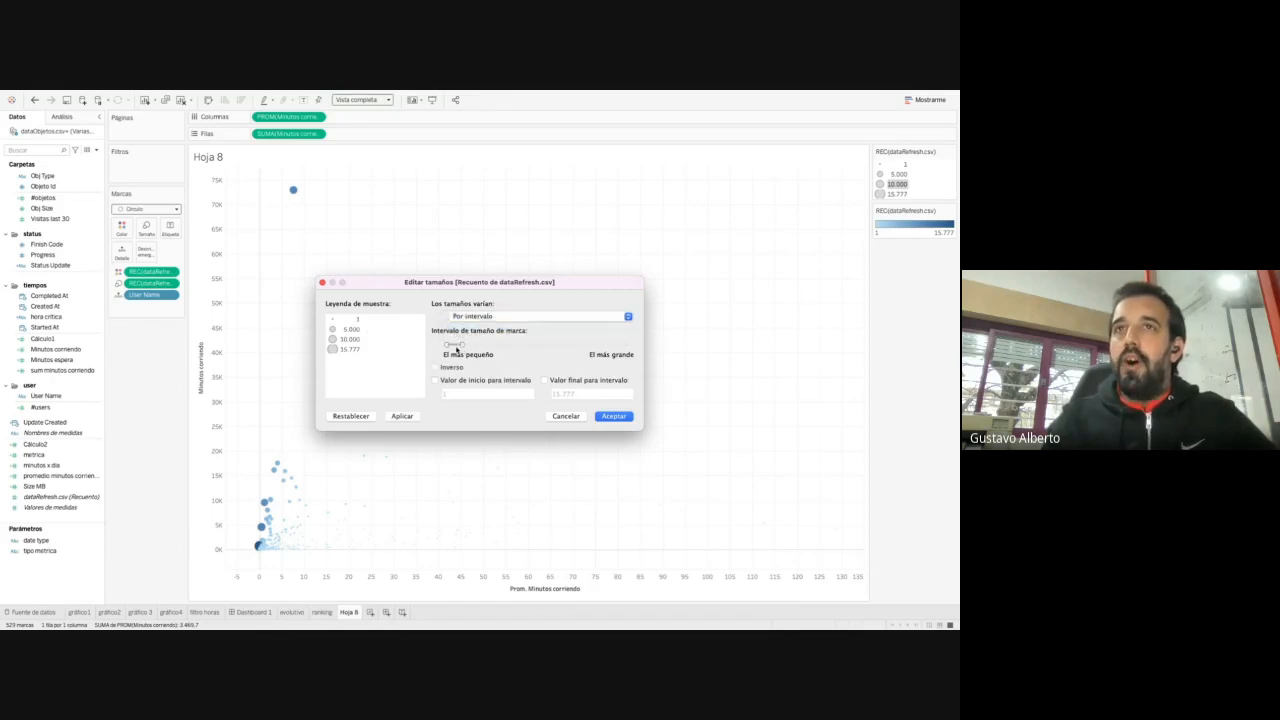
pyautogui.moveTo(457, 349); pyautogui.dragTo(466, 344)
pyautogui.click(614, 416)
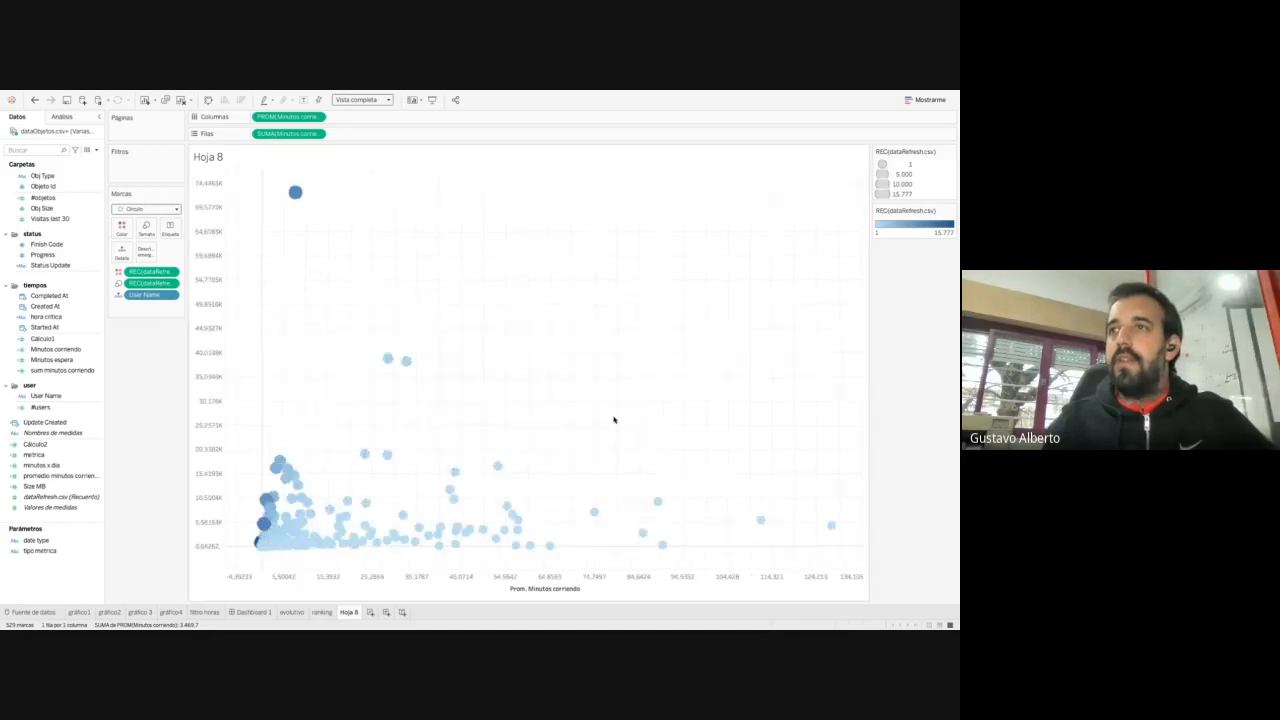
# Reduce the smallest mark size slightly in the size range of the record count
pyautogui.doubleClick(903, 174)
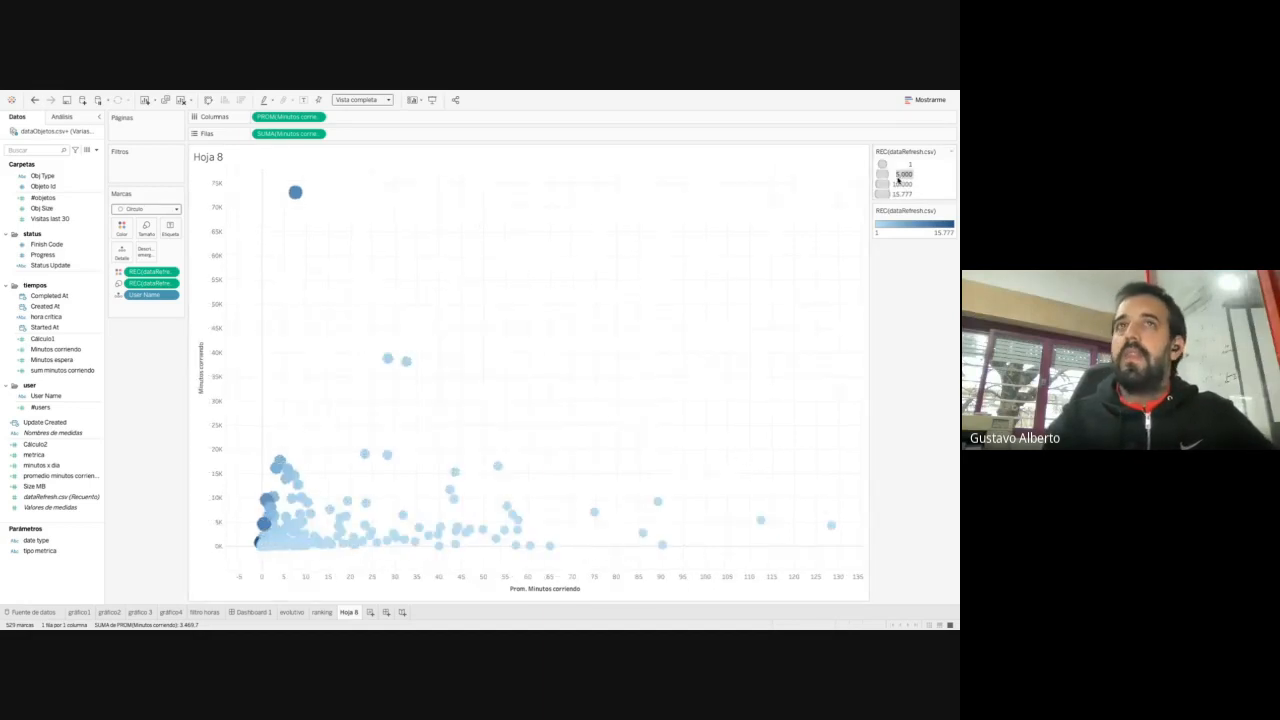
pyautogui.moveTo(458, 344); pyautogui.dragTo(455, 344)
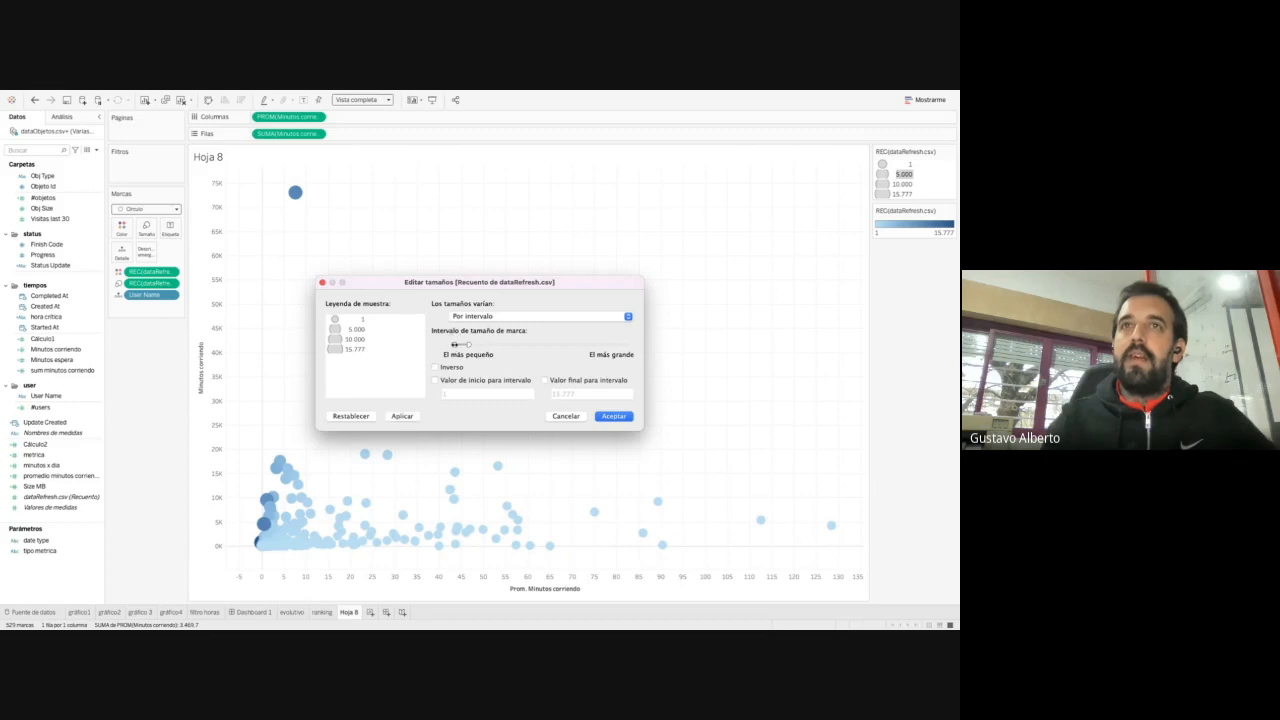
pyautogui.click(614, 416)
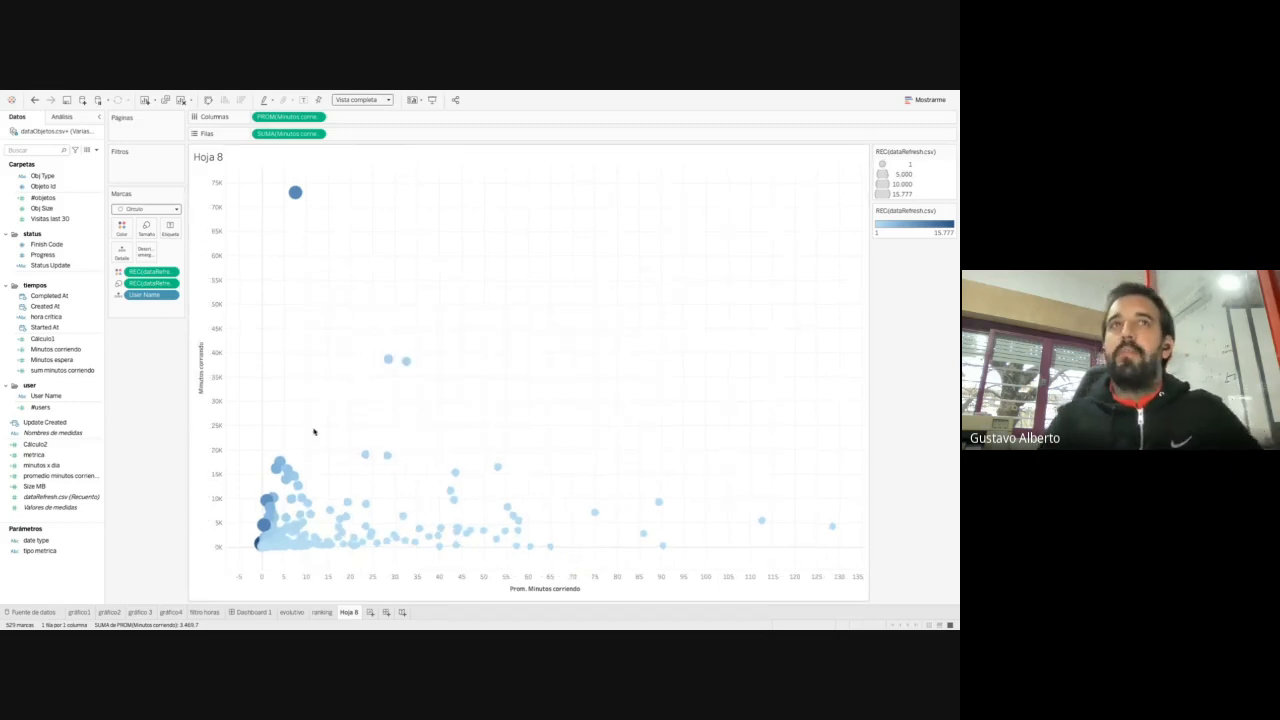
# Lower the colour opacity of the scatter plot marks to about half
pyautogui.moveTo(260, 543)
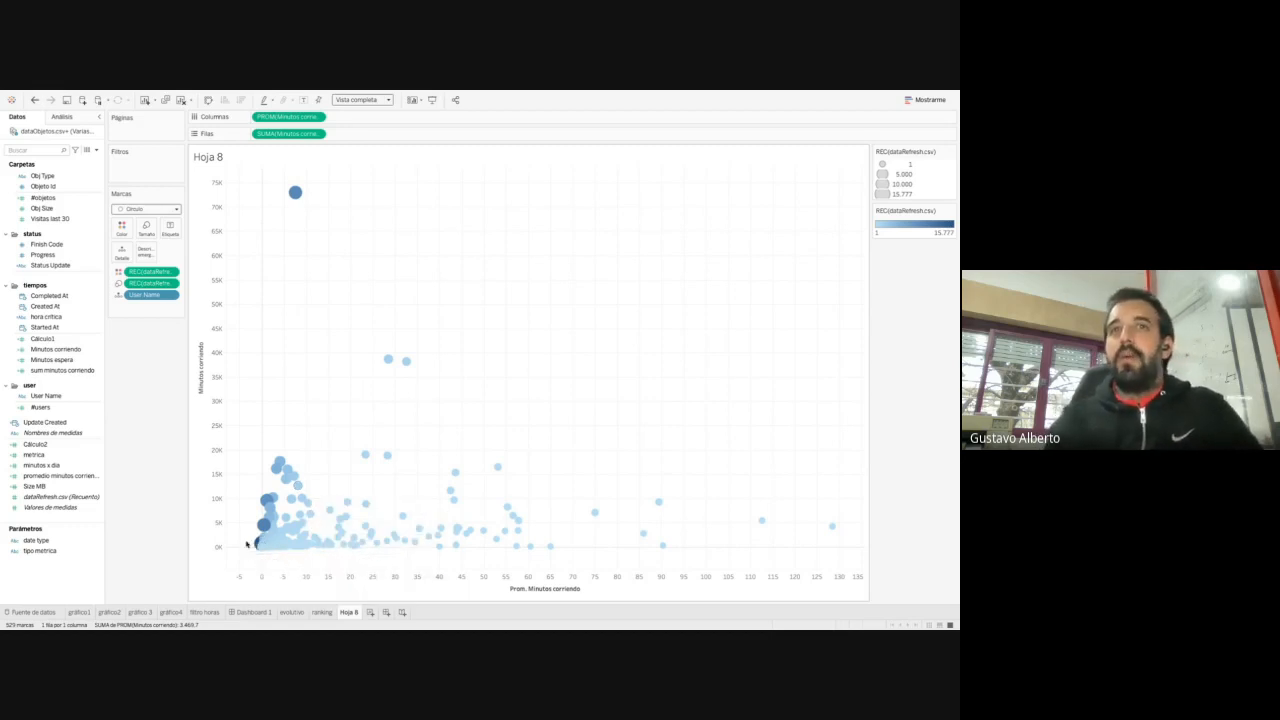
pyautogui.rightClick(145, 296)
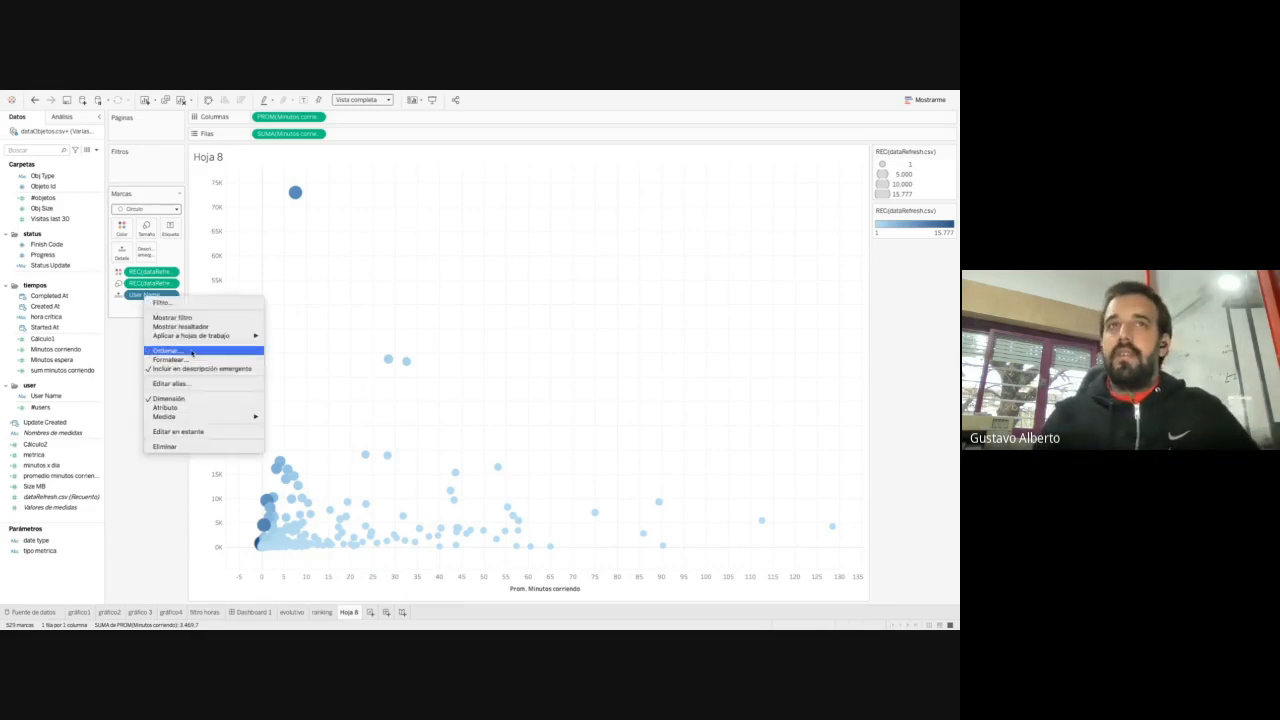
pyautogui.click(129, 498)
pyautogui.click(145, 229)
pyautogui.click(122, 228)
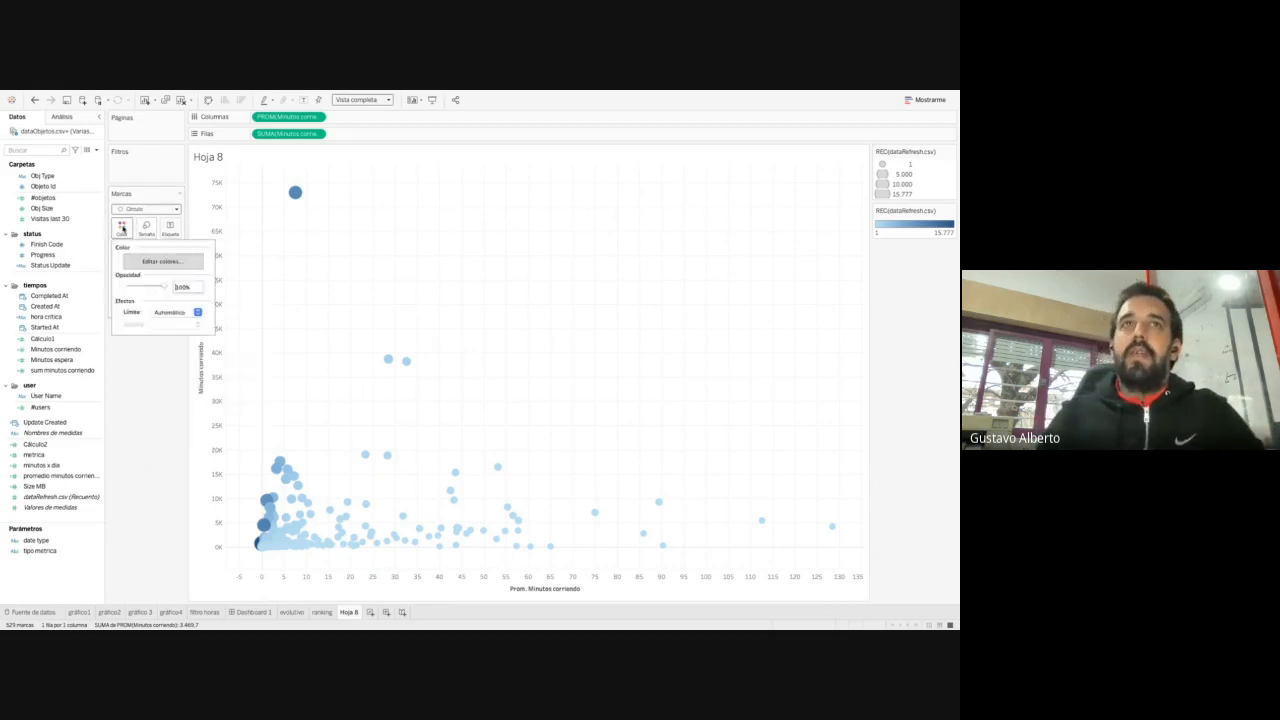
pyautogui.click(146, 287)
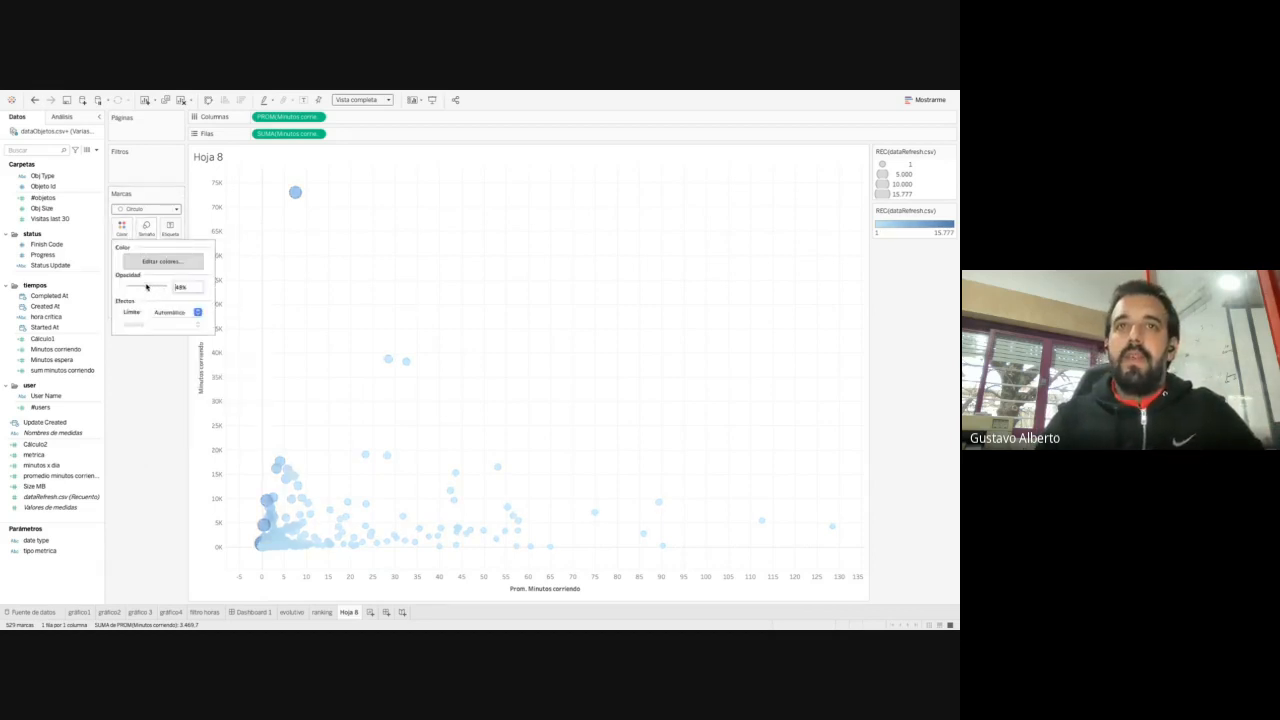
pyautogui.click(408, 443)
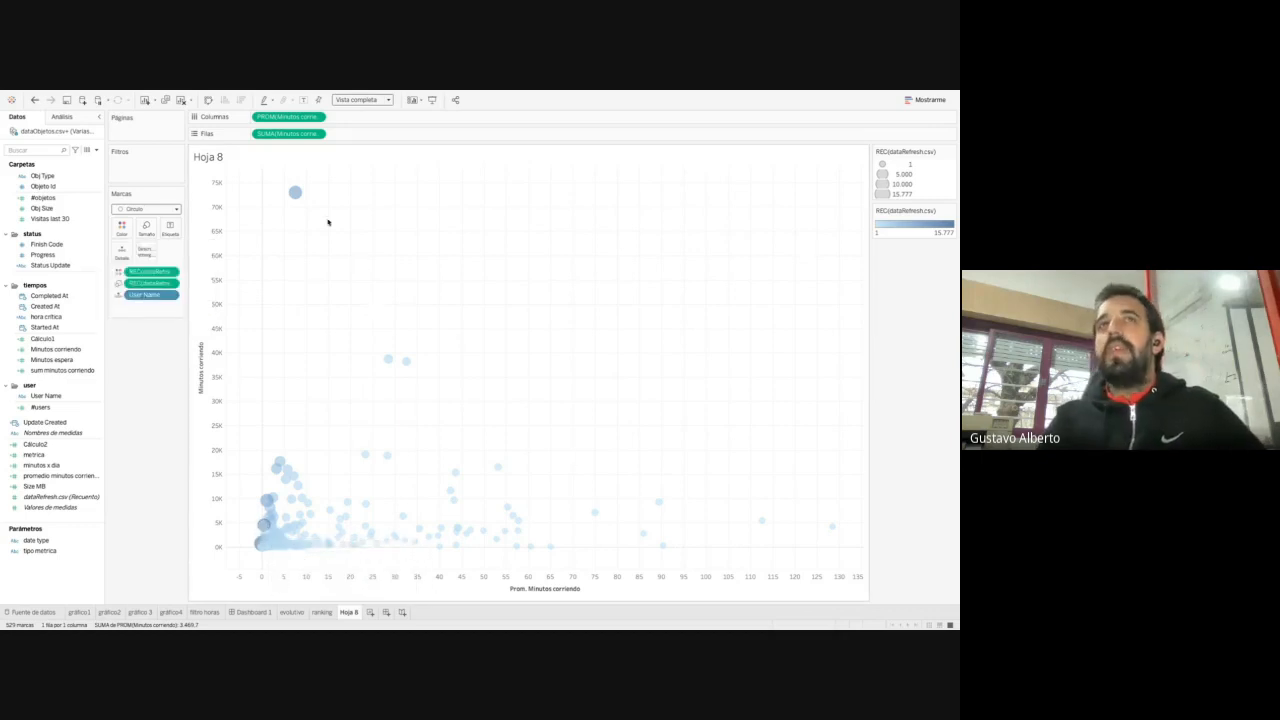
# Rename the scatter plot sheet as dispersion
pyautogui.moveTo(295, 194)
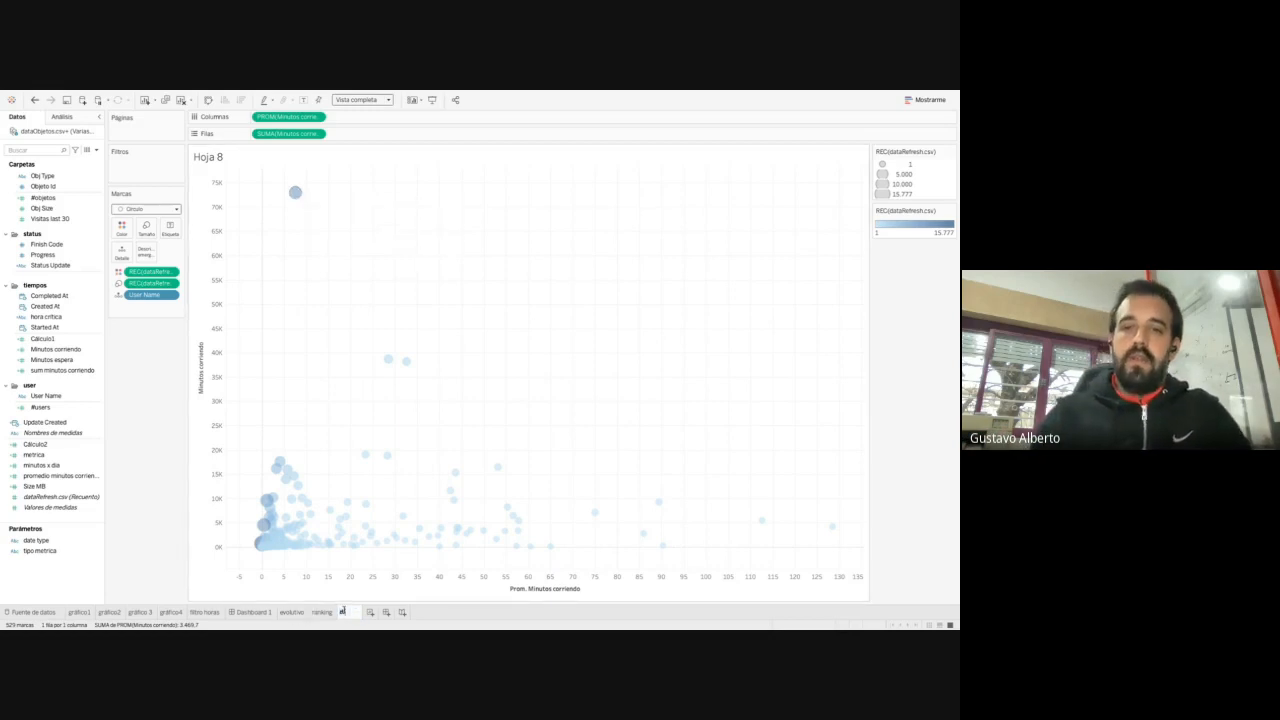
pyautogui.doubleClick(347, 611)
pyautogui.write('dispersion')
pyautogui.press('Return')
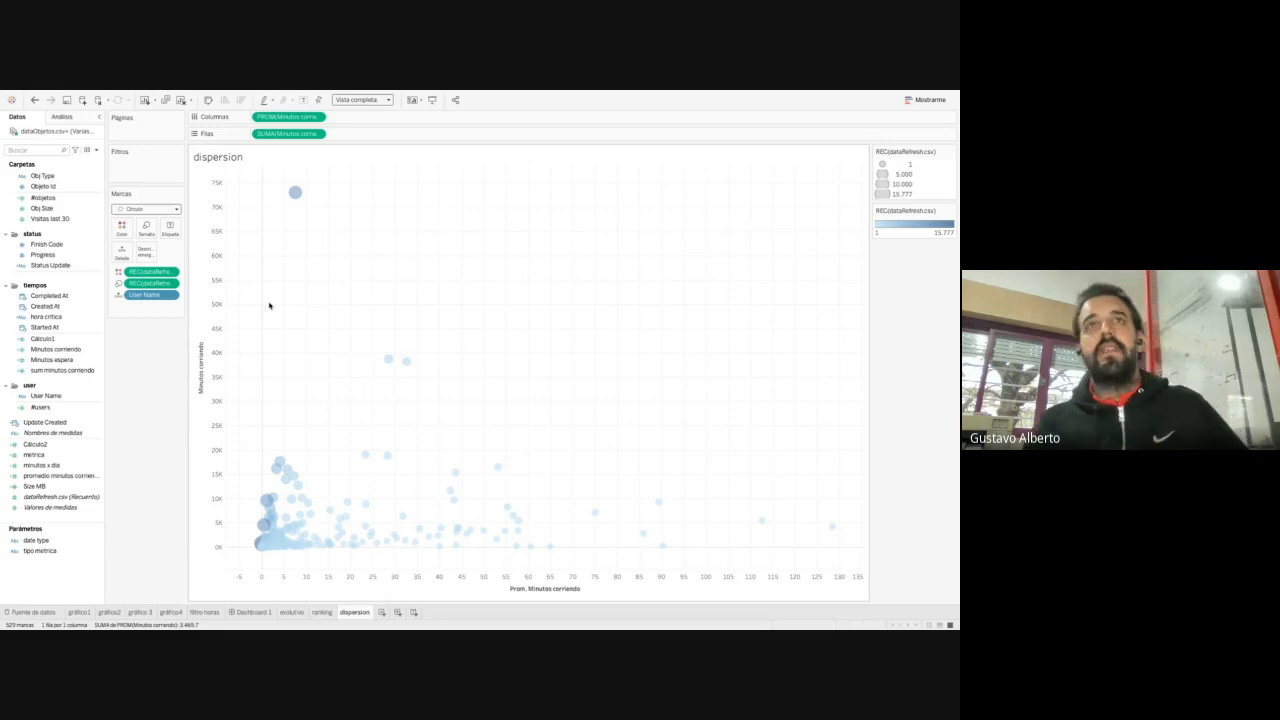
# Check the outlying users in the scatter plot and consult the Gráfico 4 slide in the Google Slides presentation before returning to Tableau
pyautogui.moveTo(295, 192)
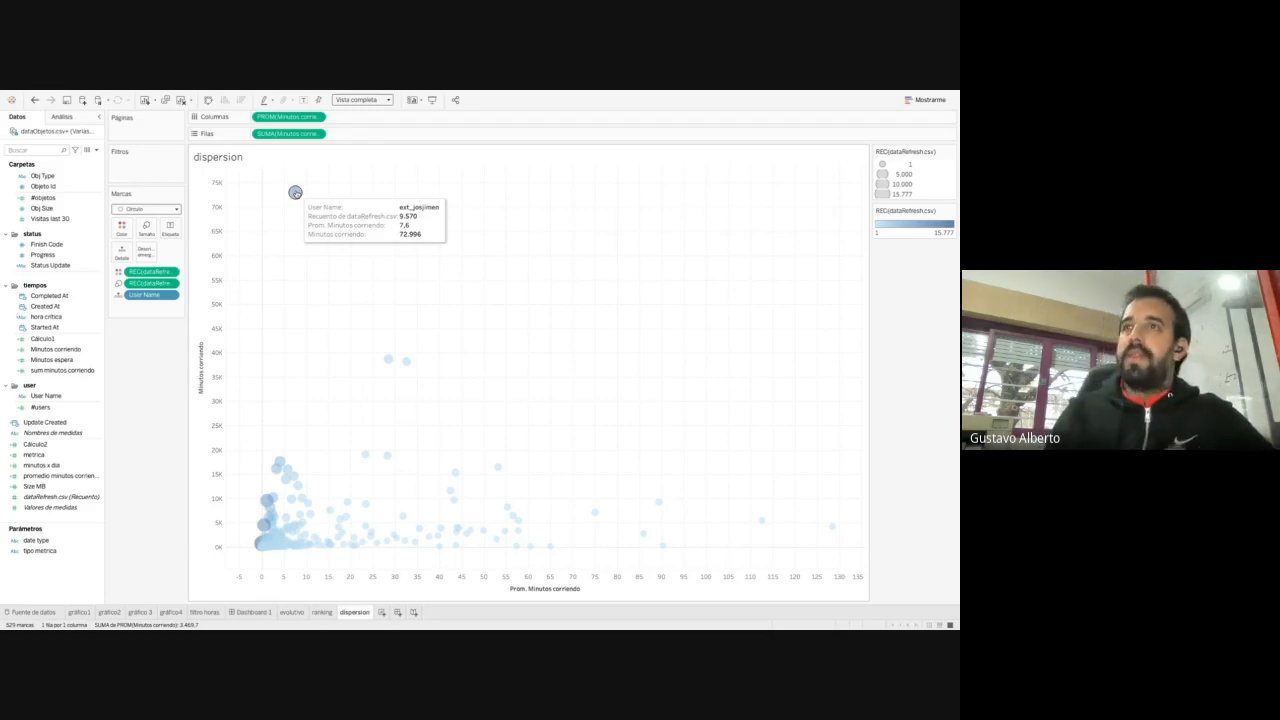
pyautogui.moveTo(760, 526)
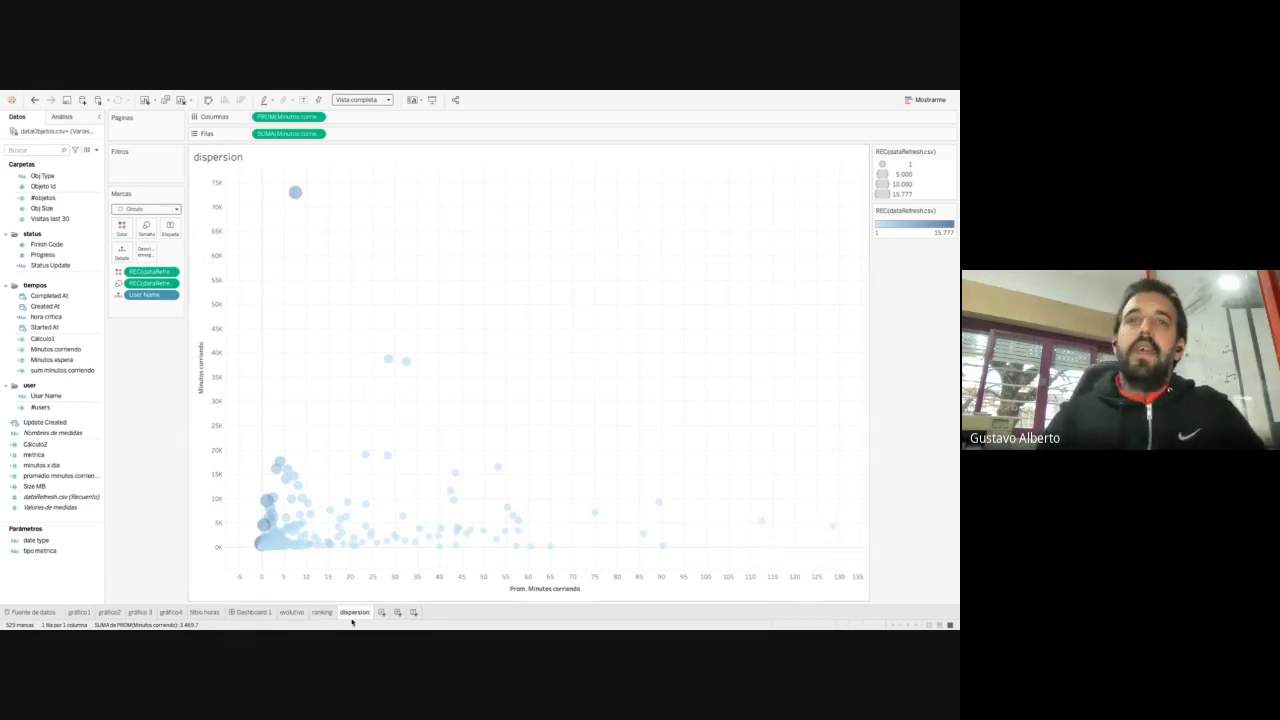
pyautogui.hotkey('ctrl', 'Left')
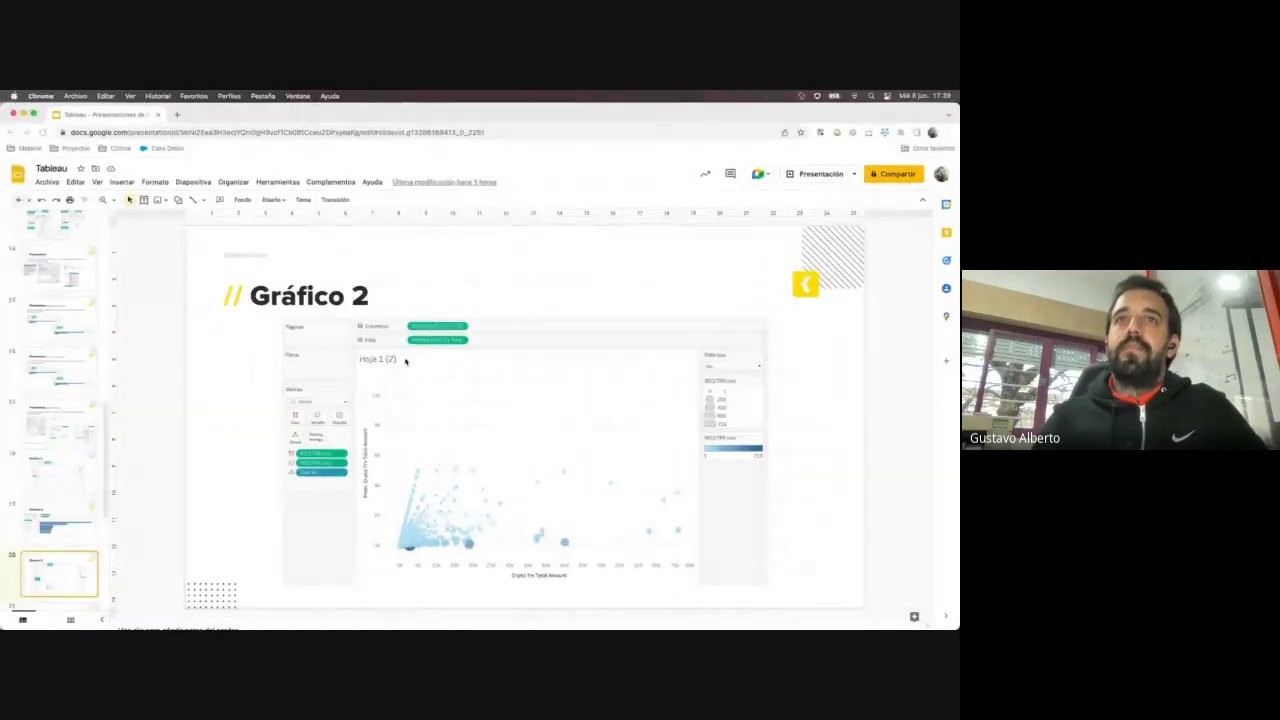
pyautogui.press('Down')
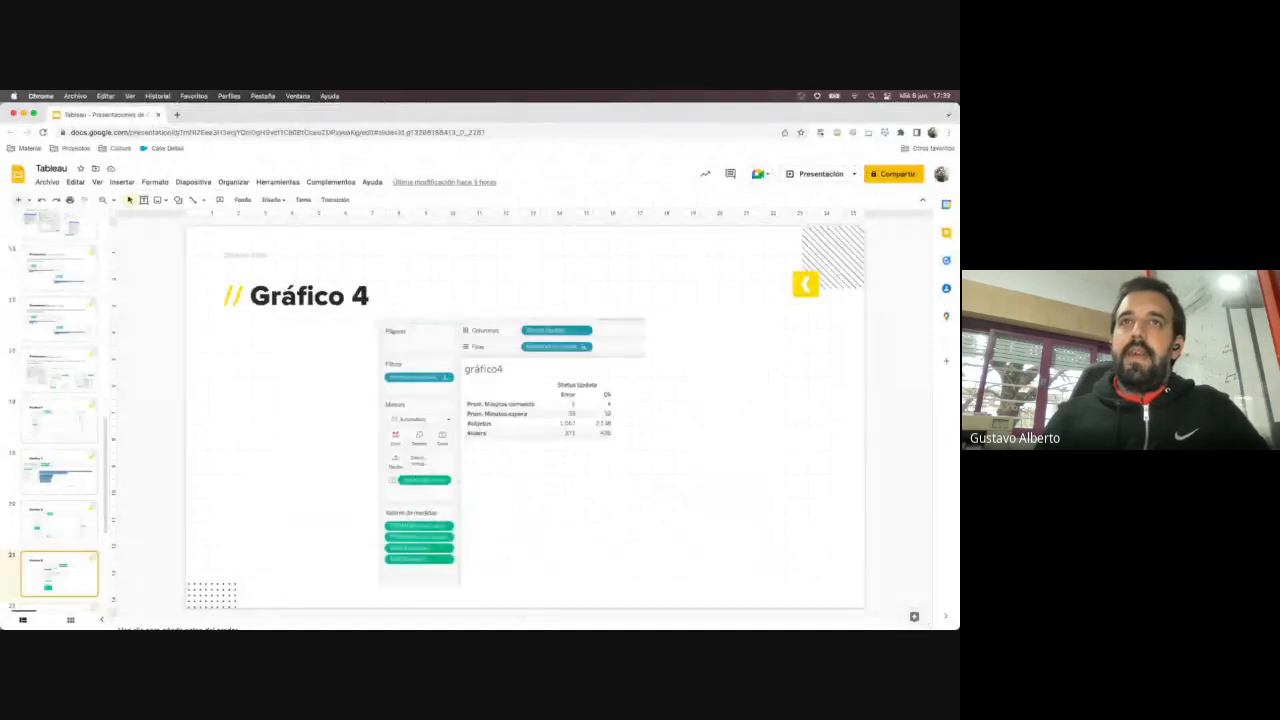
pyautogui.click(808, 179)
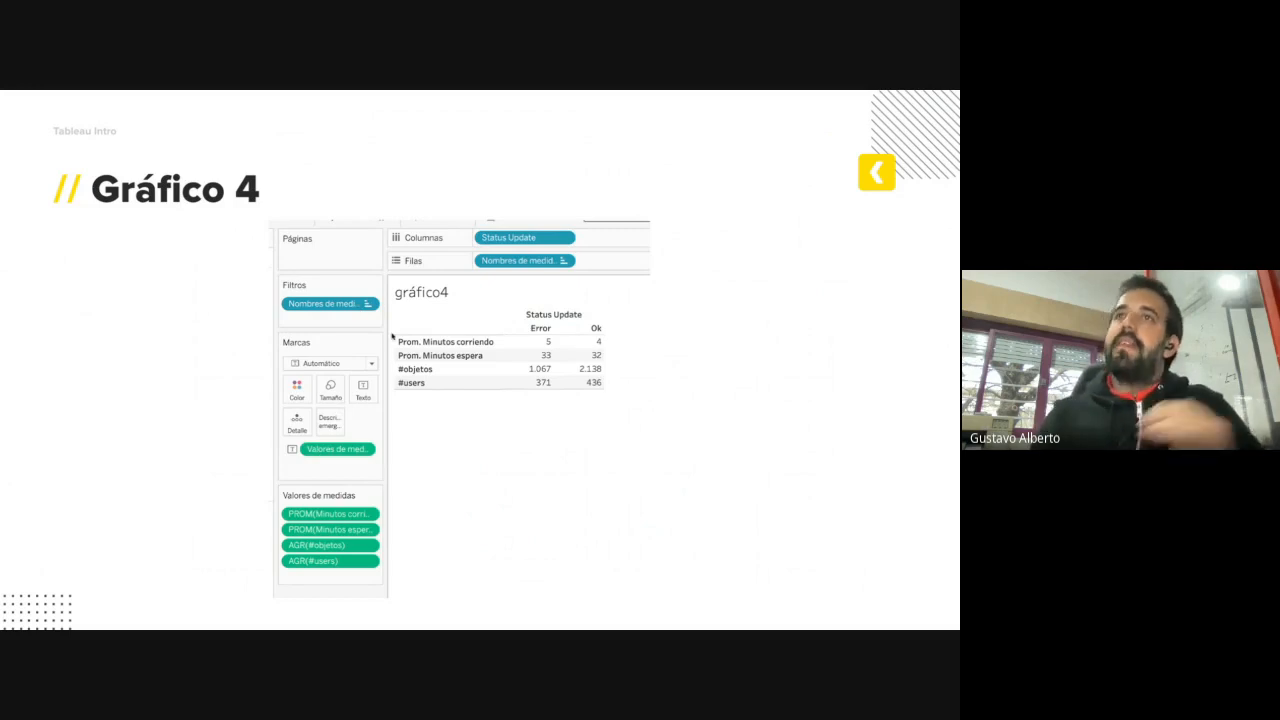
pyautogui.hotkey('ctrl', 'Left')
pyautogui.hotkey('ctrl', 'Left')
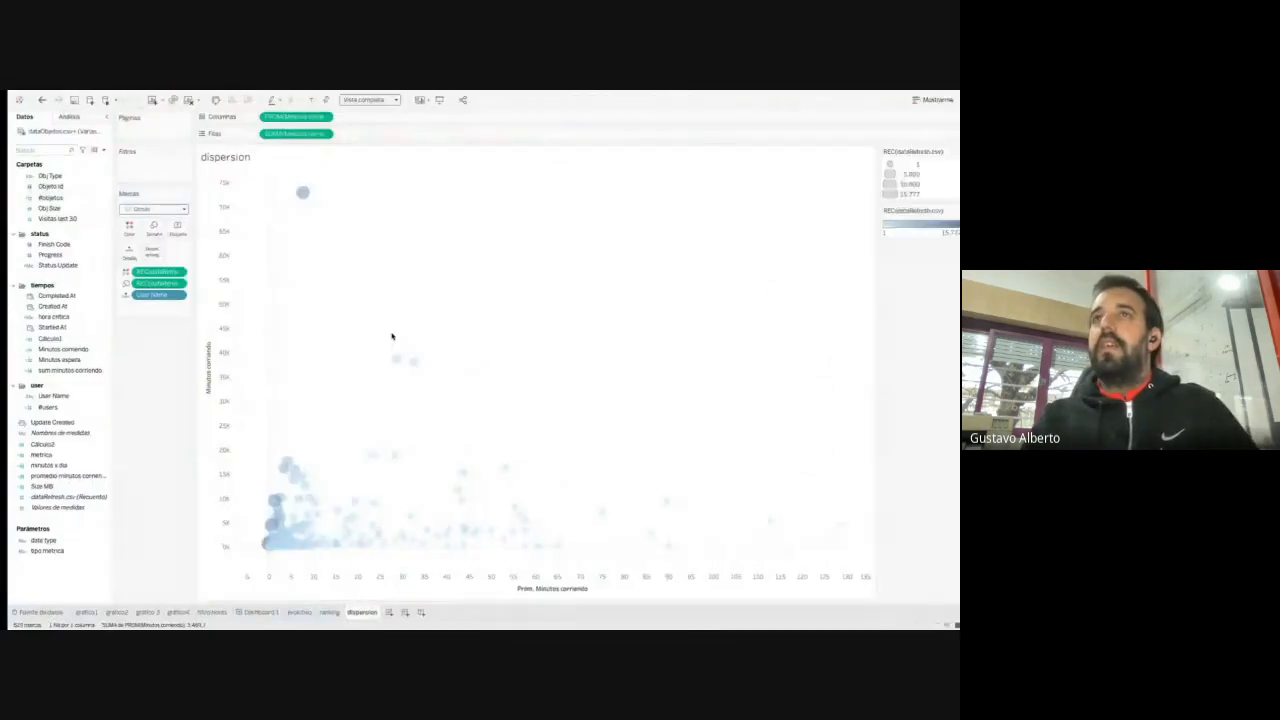
# Create a new worksheet and name it header
pyautogui.click(381, 612)
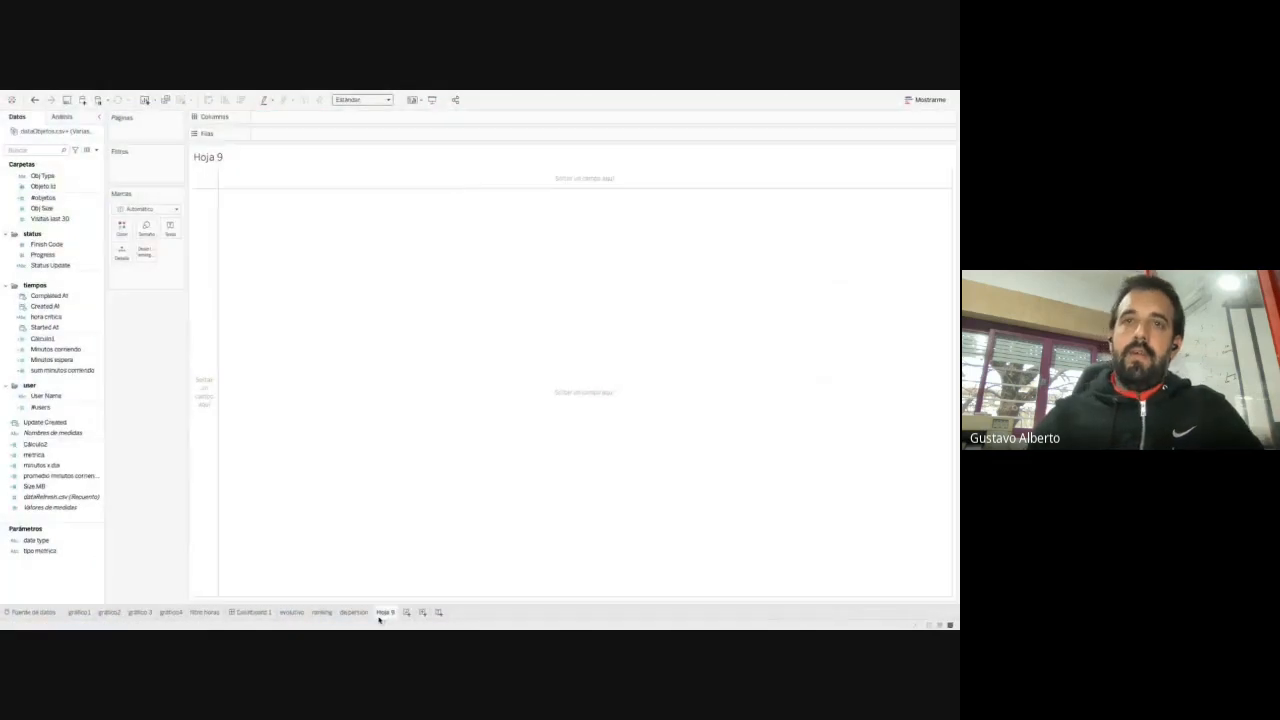
pyautogui.doubleClick(382, 614)
pyautogui.write('header')
pyautogui.press('Return')
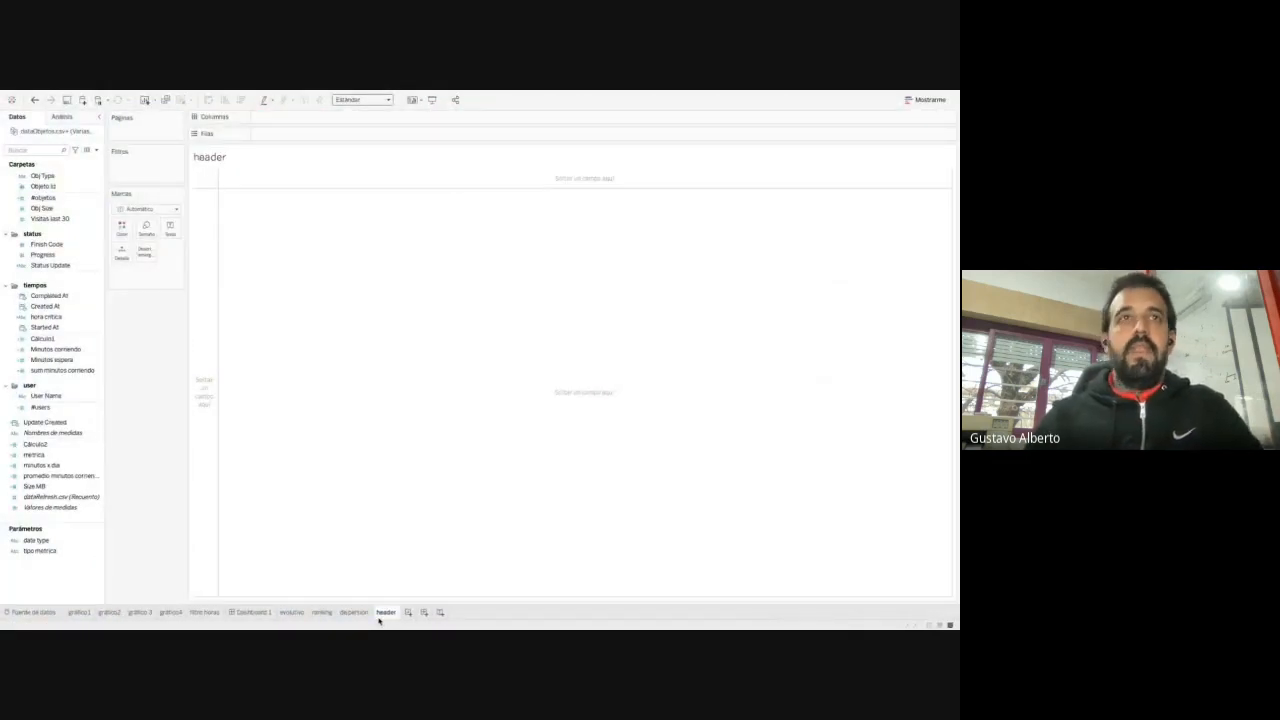
# Search the fields for "minut" and add Minutos corriendo to the header sheet as text, aggregated as Promedio
pyautogui.click(55, 507)
pyautogui.keyDown('ctrl'); pyautogui.click(55, 433); pyautogui.keyUp('ctrl')
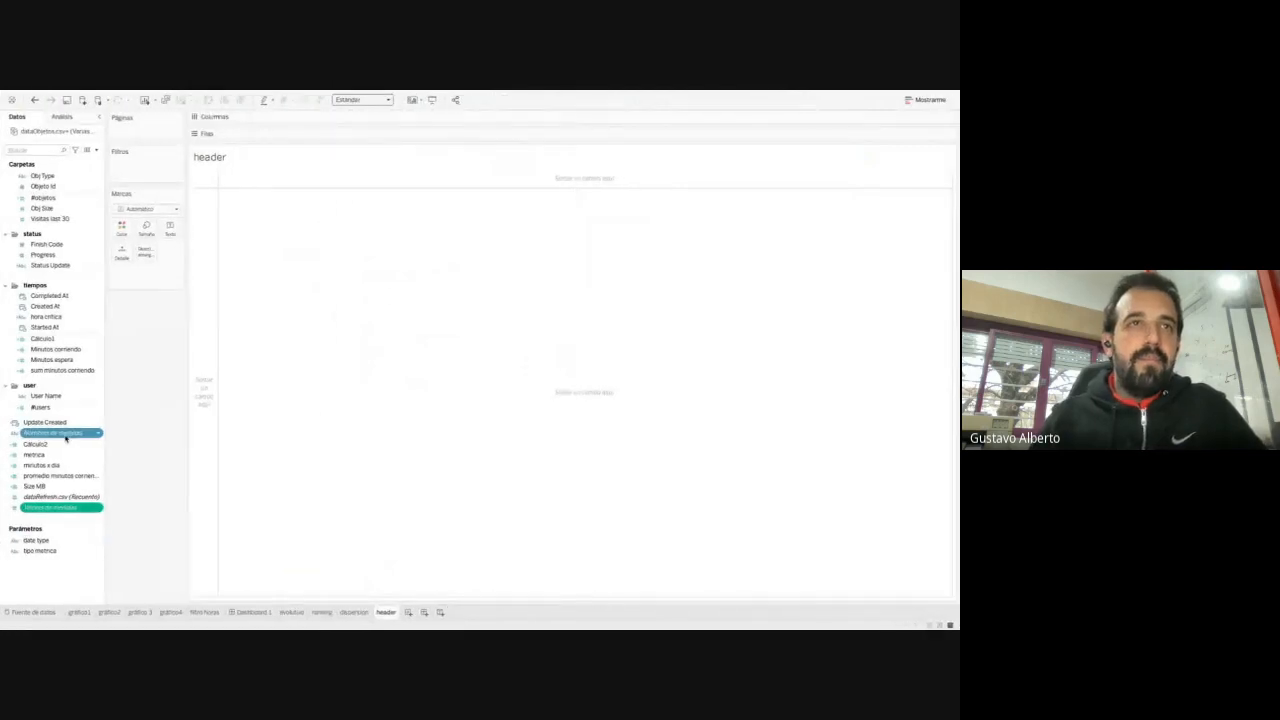
pyautogui.click(35, 149)
pyautogui.write('minut')
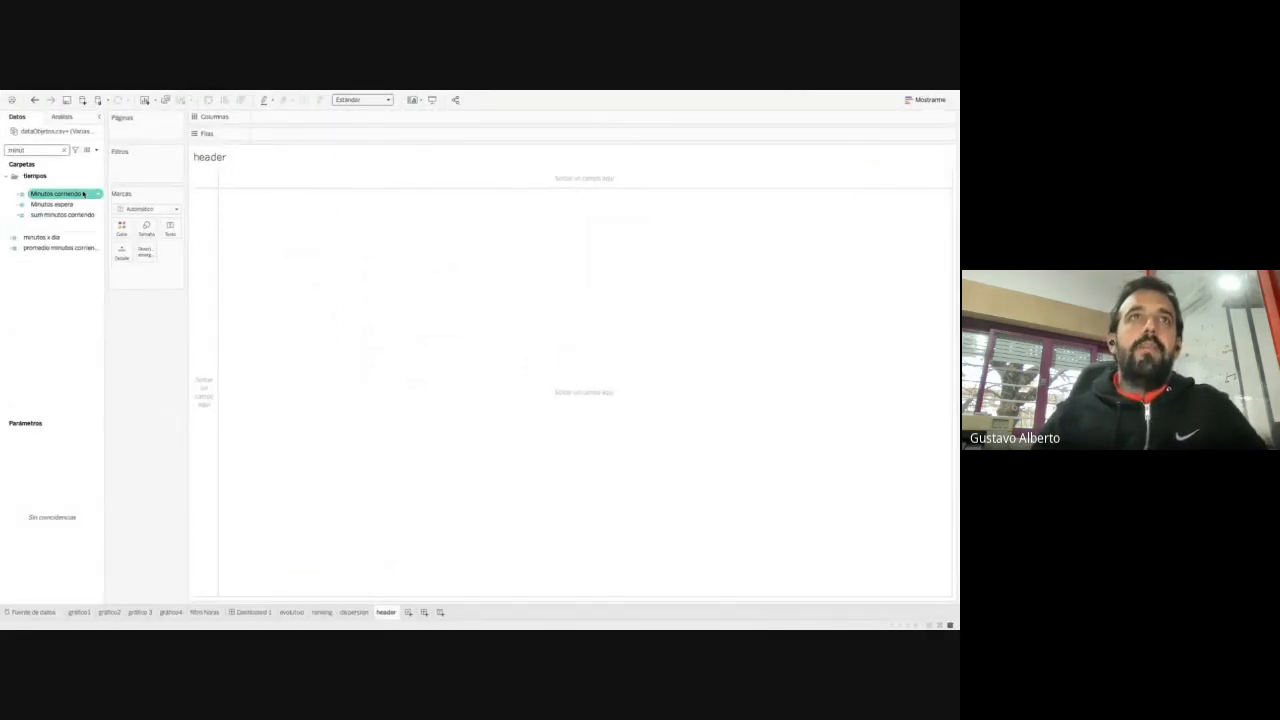
pyautogui.moveTo(83, 193); pyautogui.dragTo(170, 229)
pyautogui.rightClick(165, 272)
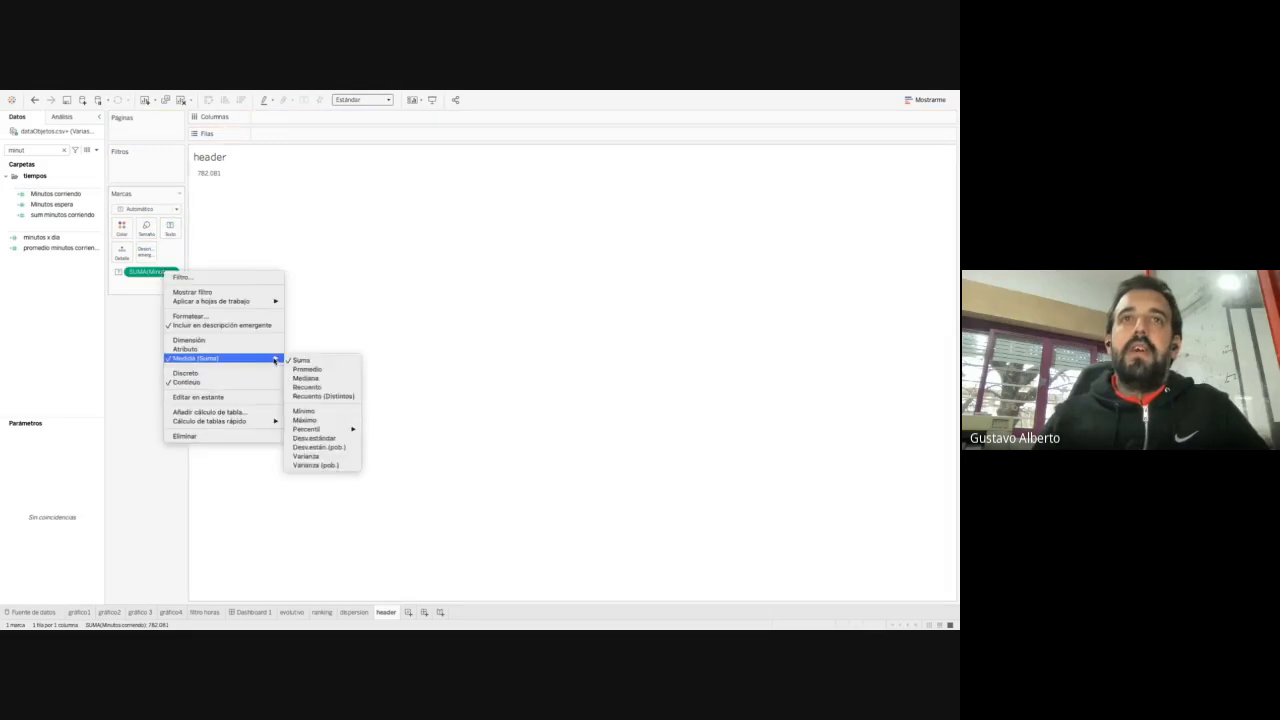
pyautogui.click(300, 367)
# Add Minutos espera as text to the header sheet and change its aggregation to Promedio
pyautogui.moveTo(51, 204); pyautogui.dragTo(170, 228)
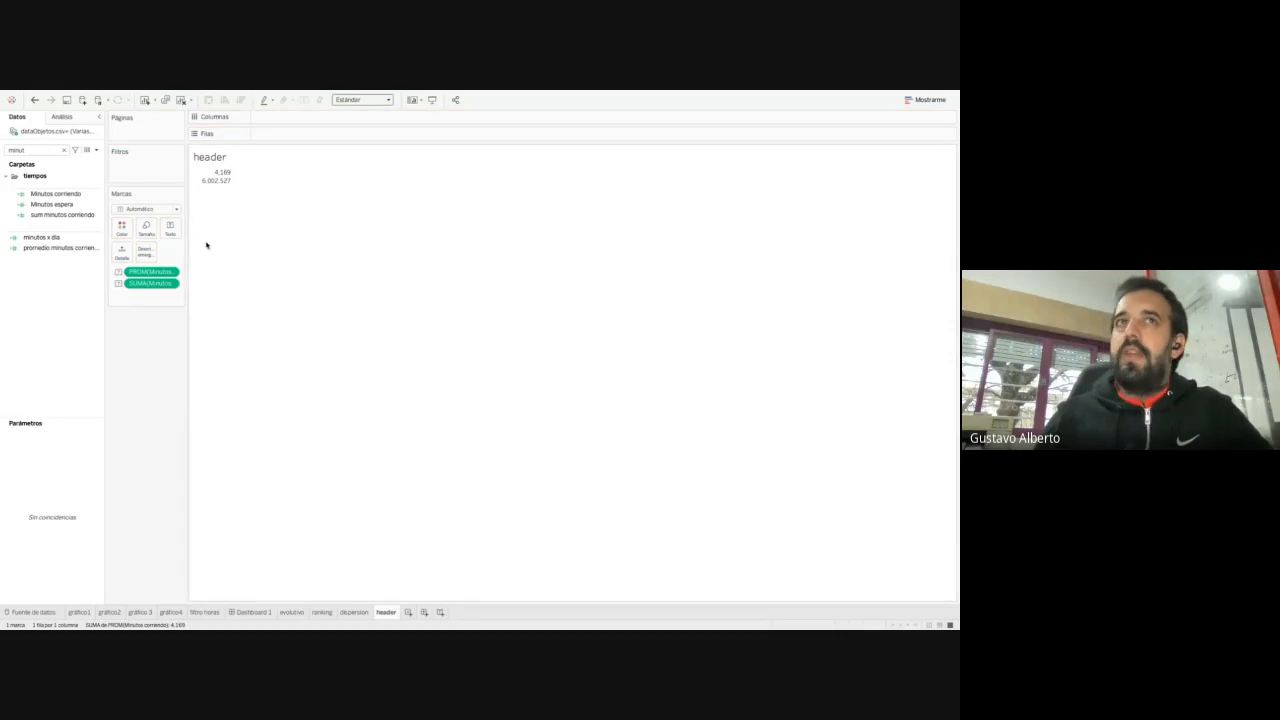
pyautogui.rightClick(137, 286)
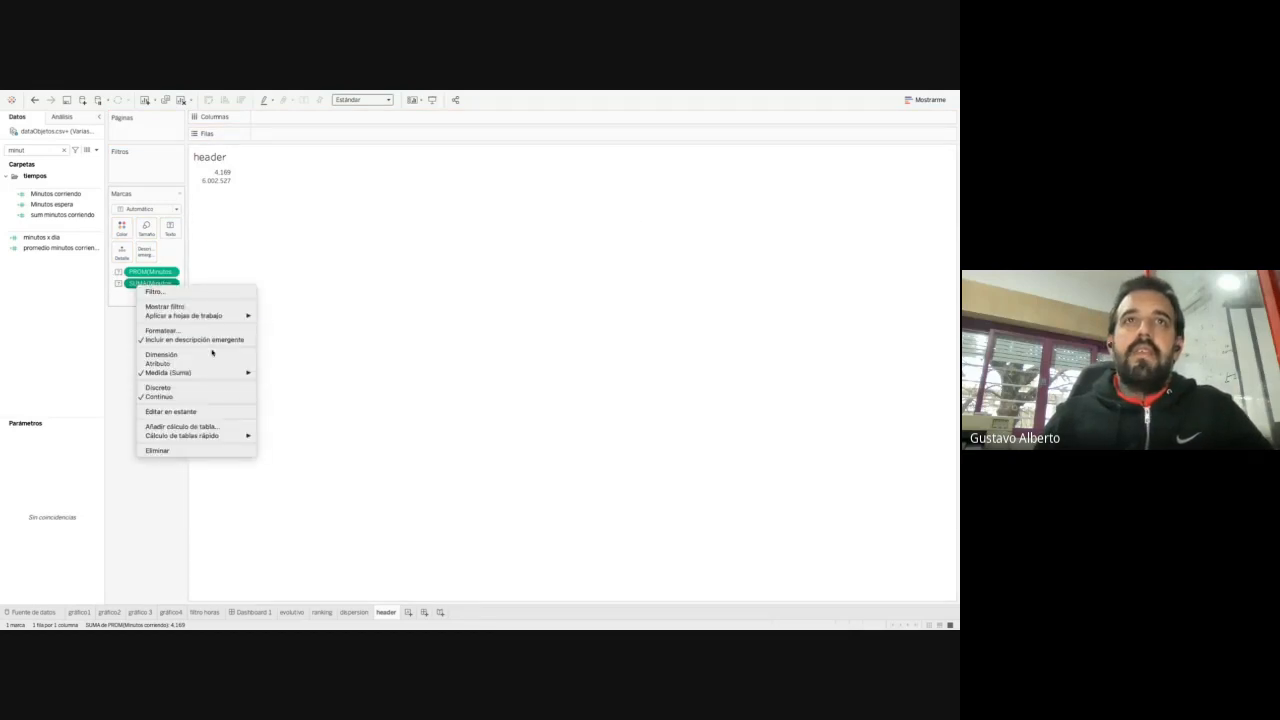
pyautogui.moveTo(253, 318)
pyautogui.moveTo(240, 372)
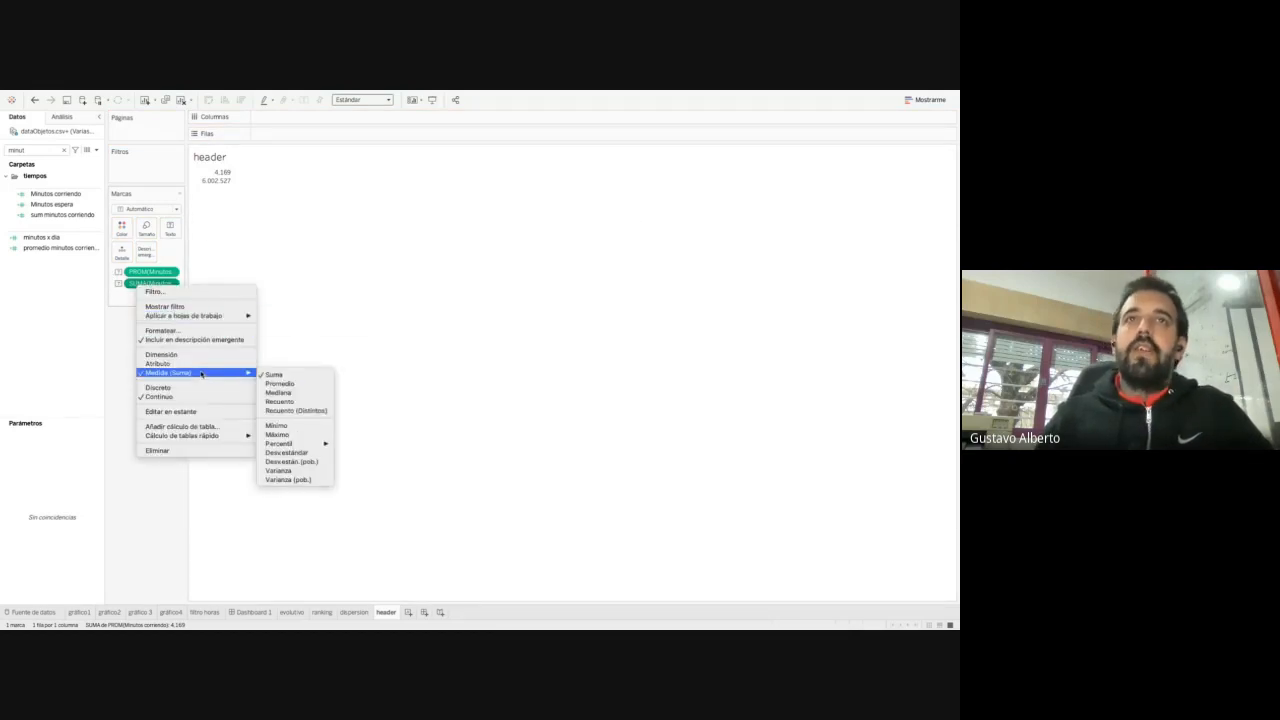
pyautogui.click(316, 385)
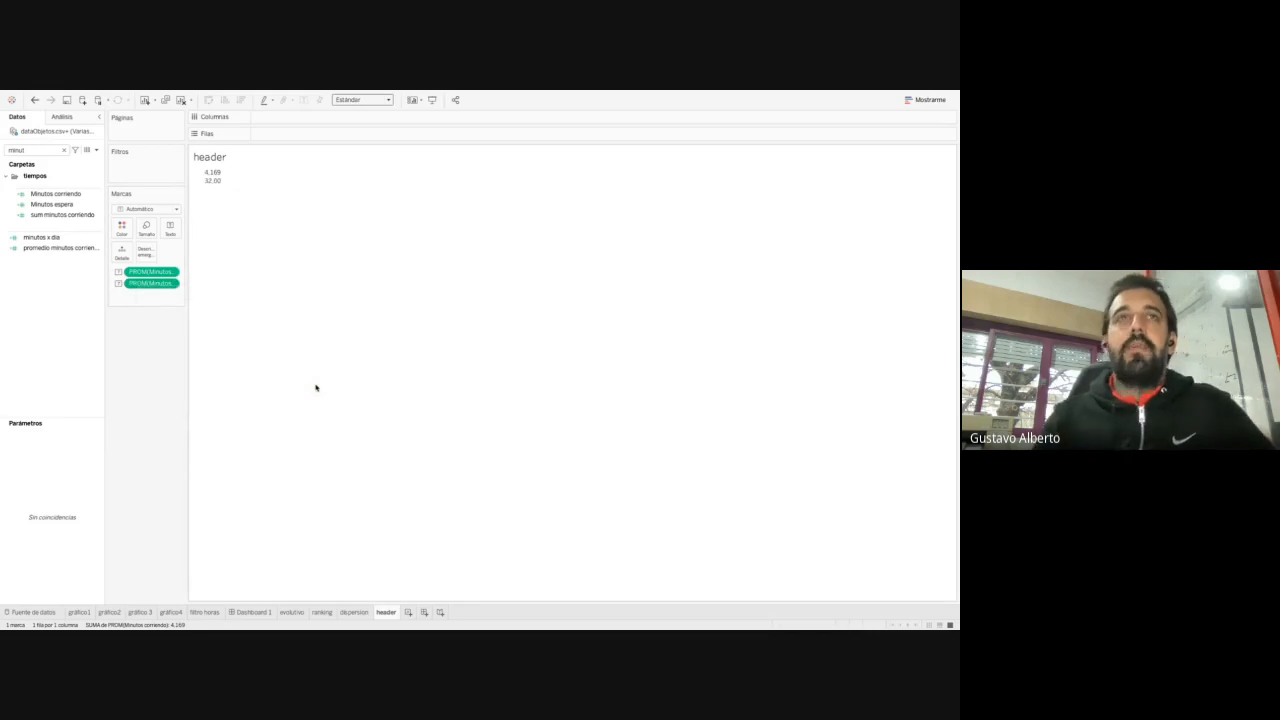
# Search the fields for "us", review the #users formula countd([User Name]) and add #users as text to the header sheet
pyautogui.click(41, 148)
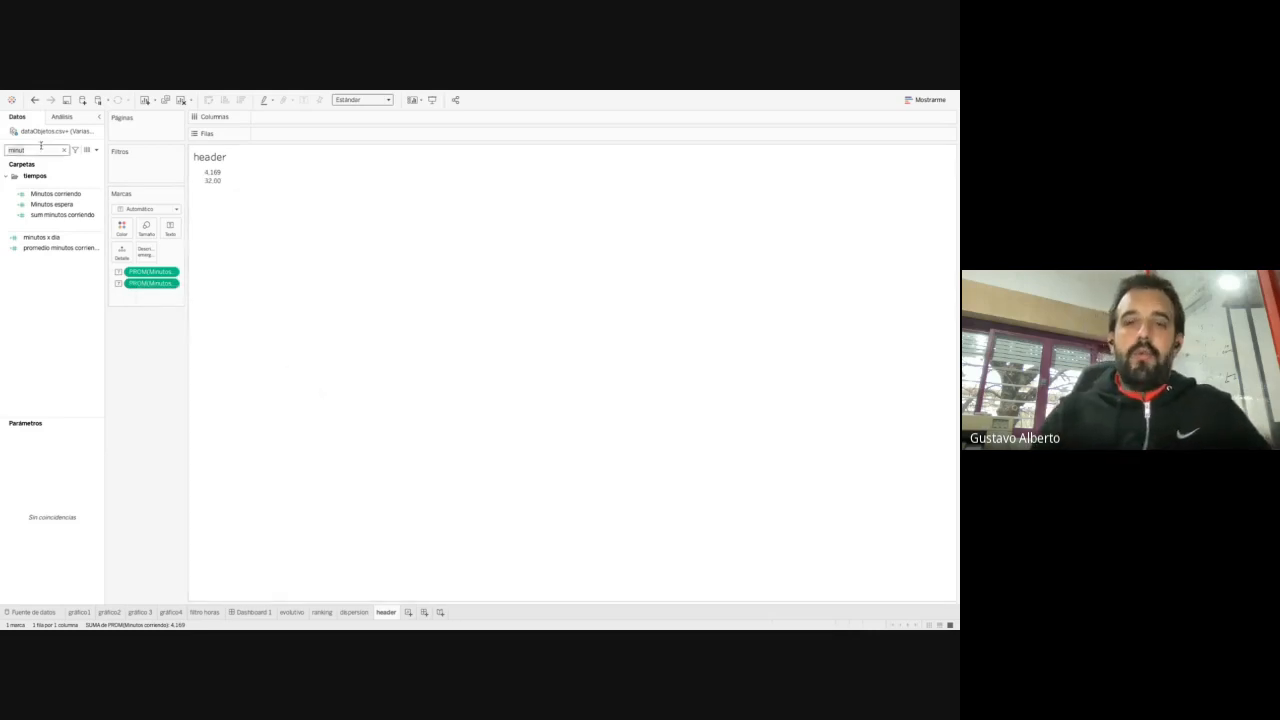
pyautogui.write('us')
pyautogui.rightClick(56, 227)
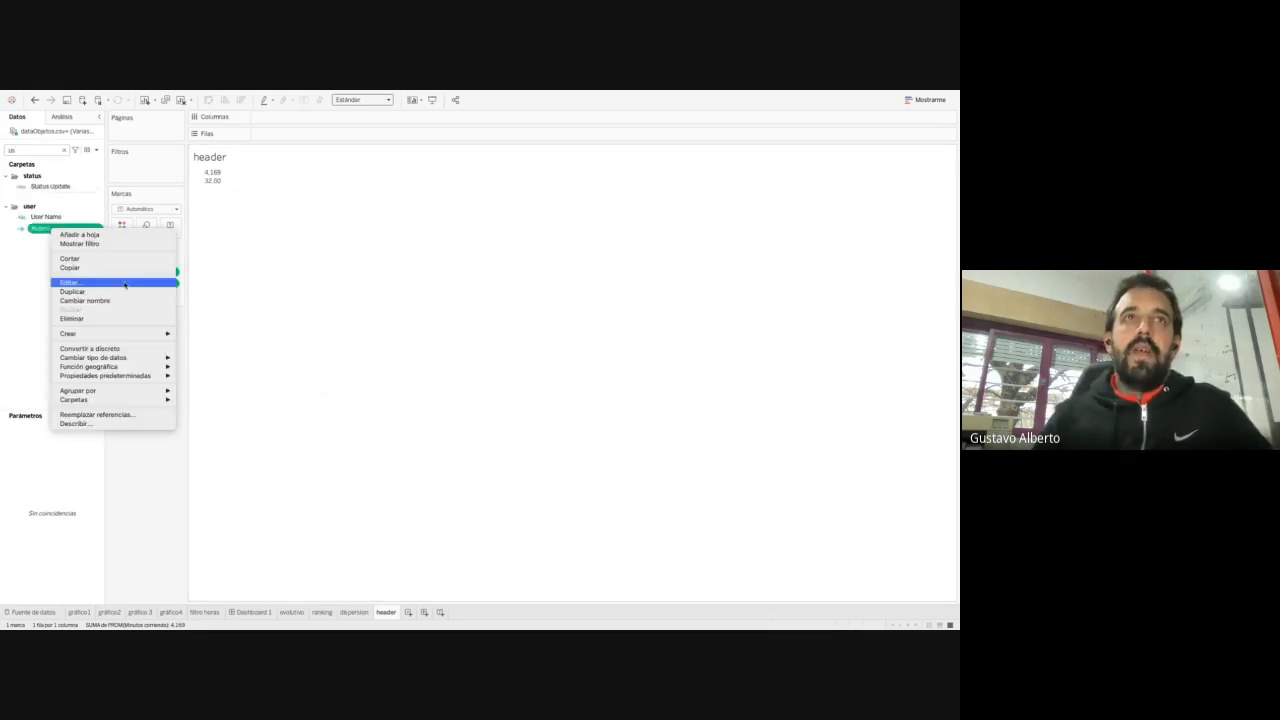
pyautogui.click(90, 282)
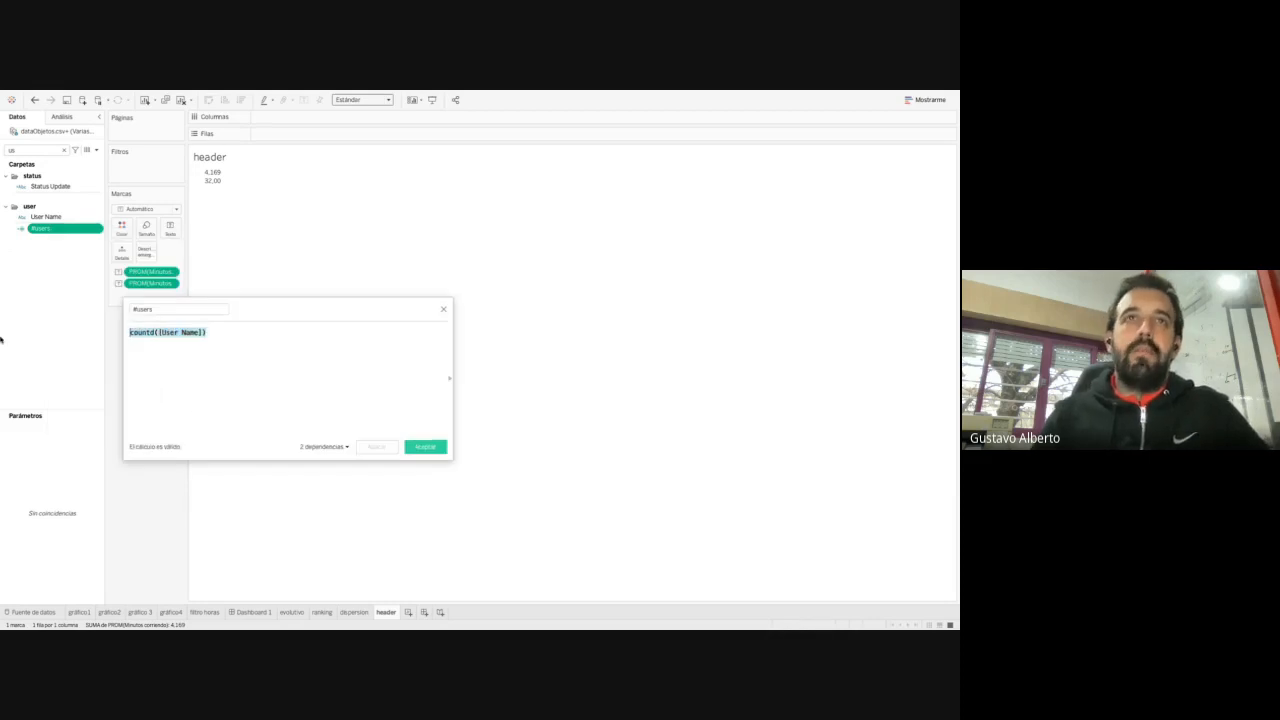
pyautogui.click(237, 335)
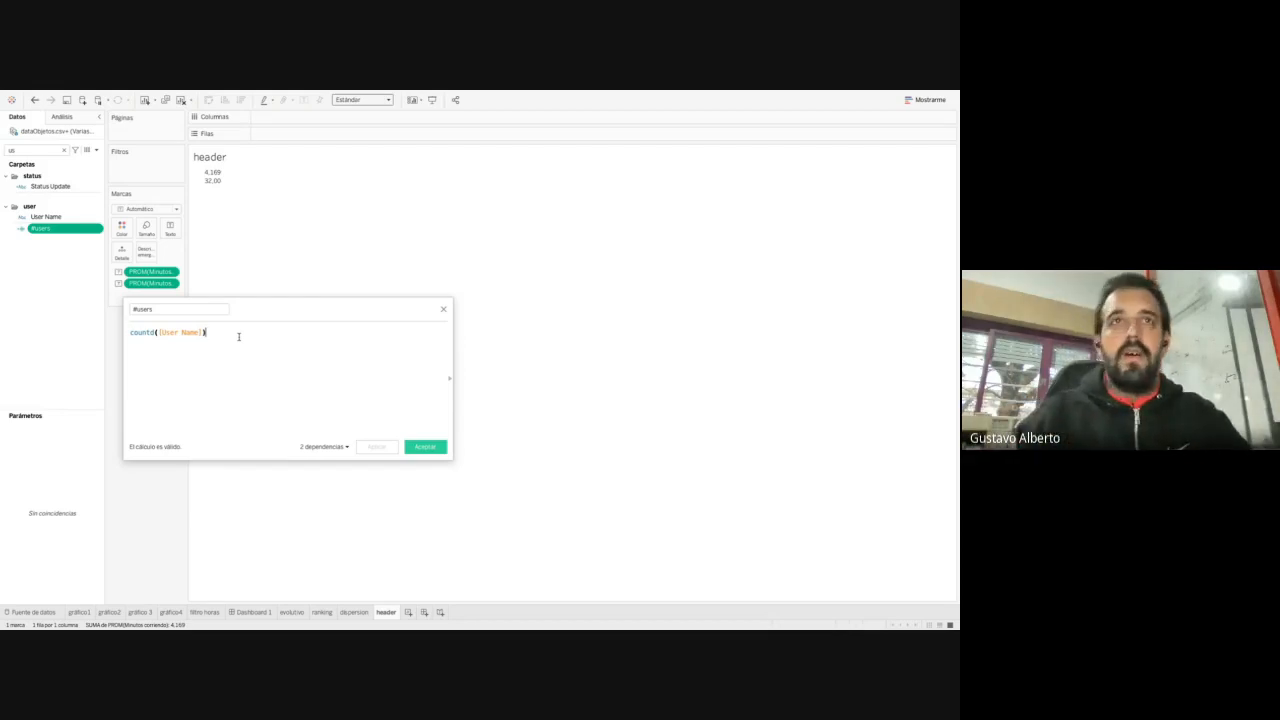
pyautogui.hotkey('ctrl', 'a')
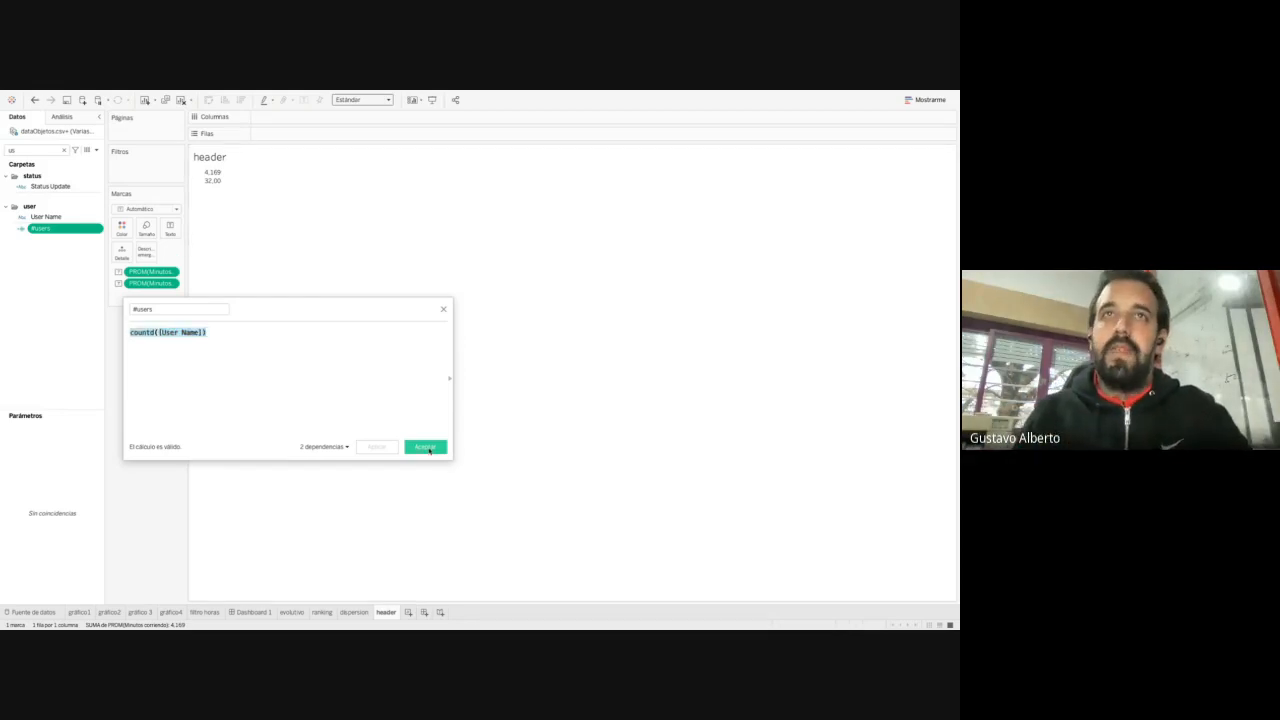
pyautogui.click(429, 450)
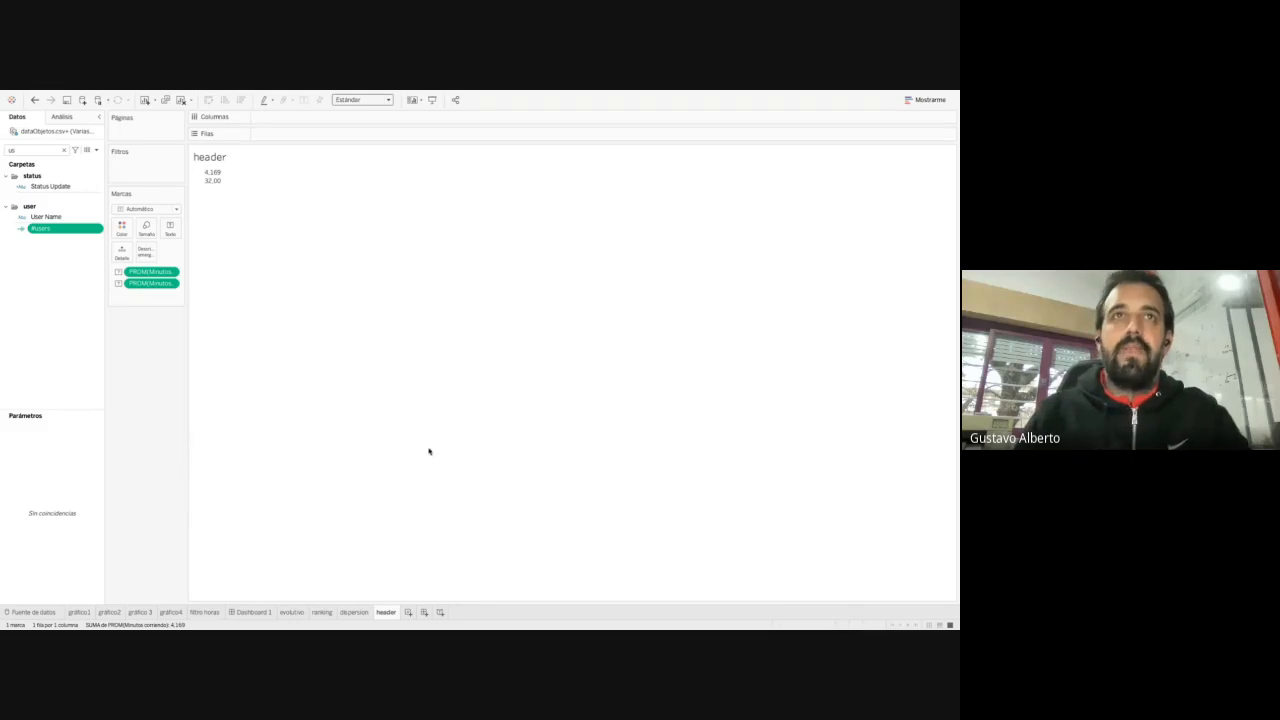
pyautogui.moveTo(73, 229); pyautogui.dragTo(170, 231)
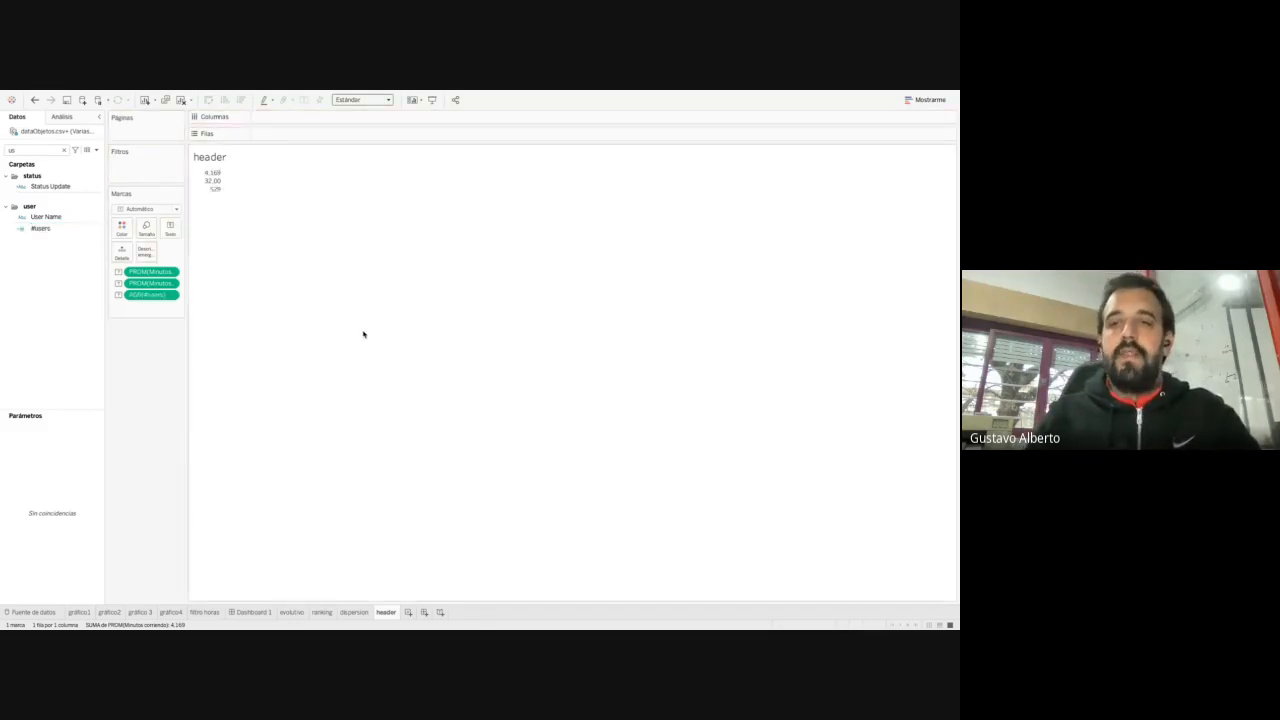
# Search the fields for "objet" and add #objetos as text to the header sheet
pyautogui.hotkey('ctrl', 'Left')
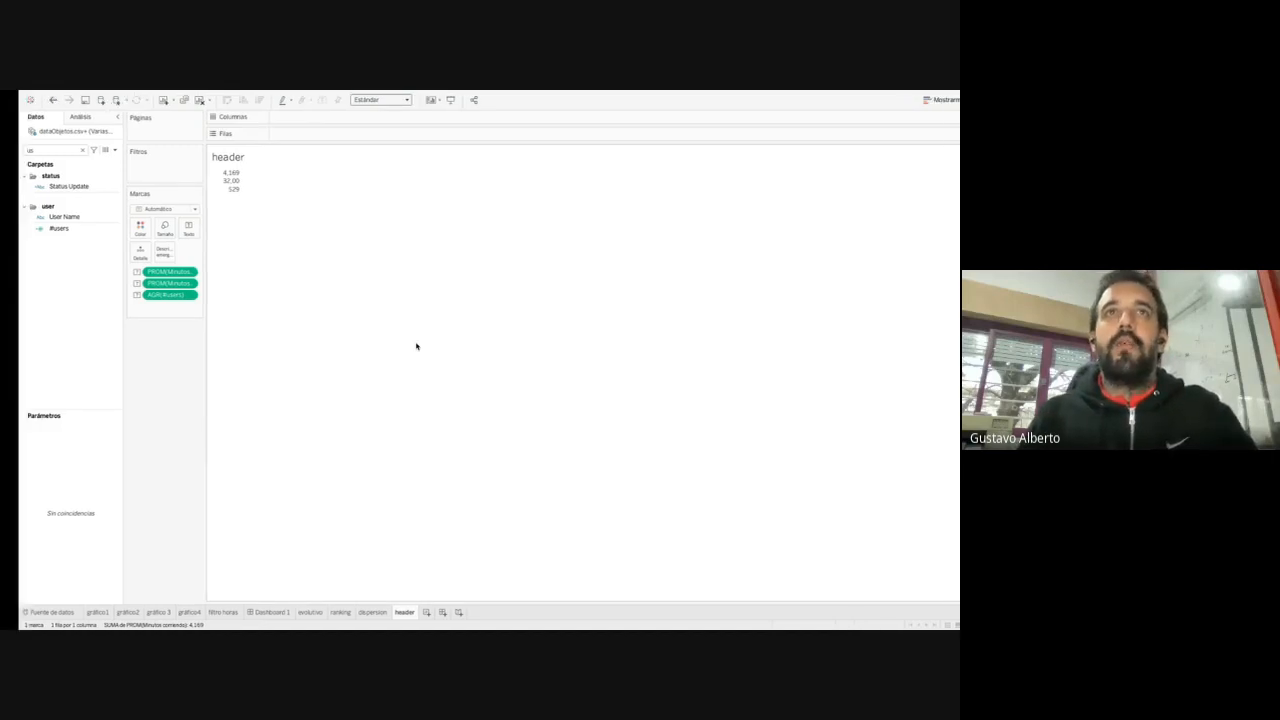
pyautogui.hotkey('ctrl', 'Right')
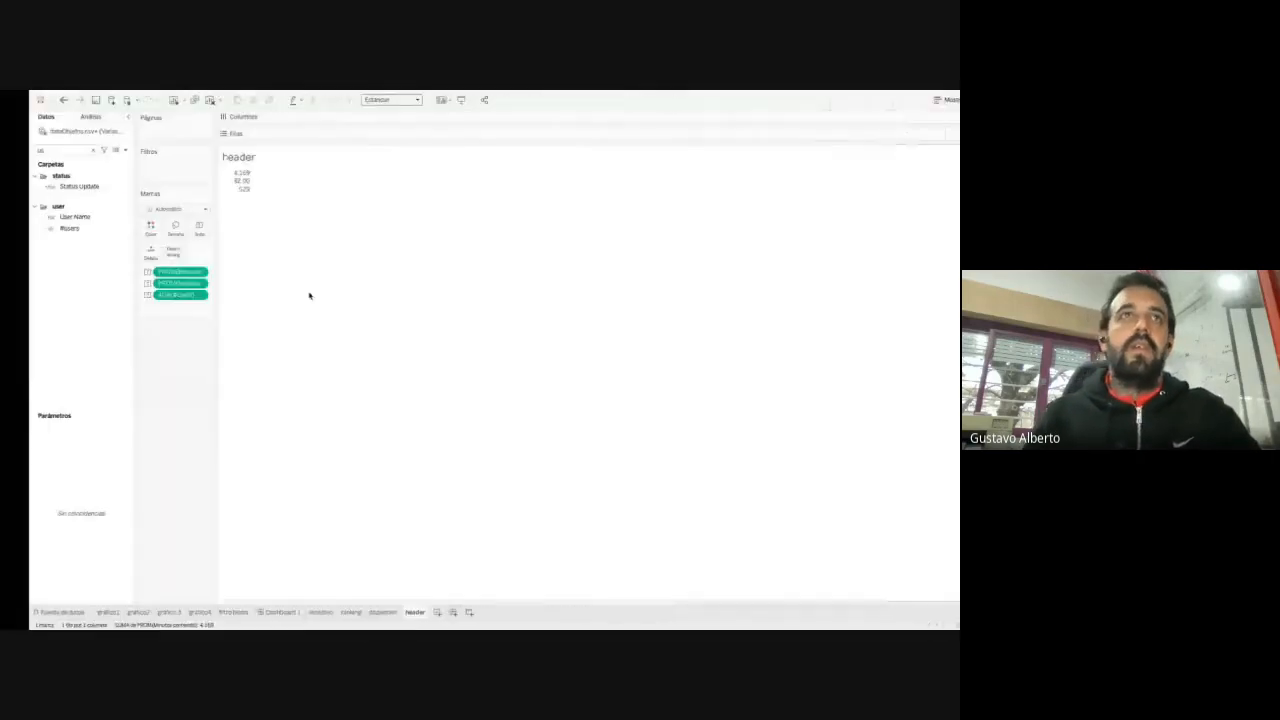
pyautogui.press('BackSpace')
pyautogui.press('BackSpace')
pyautogui.write('objet')
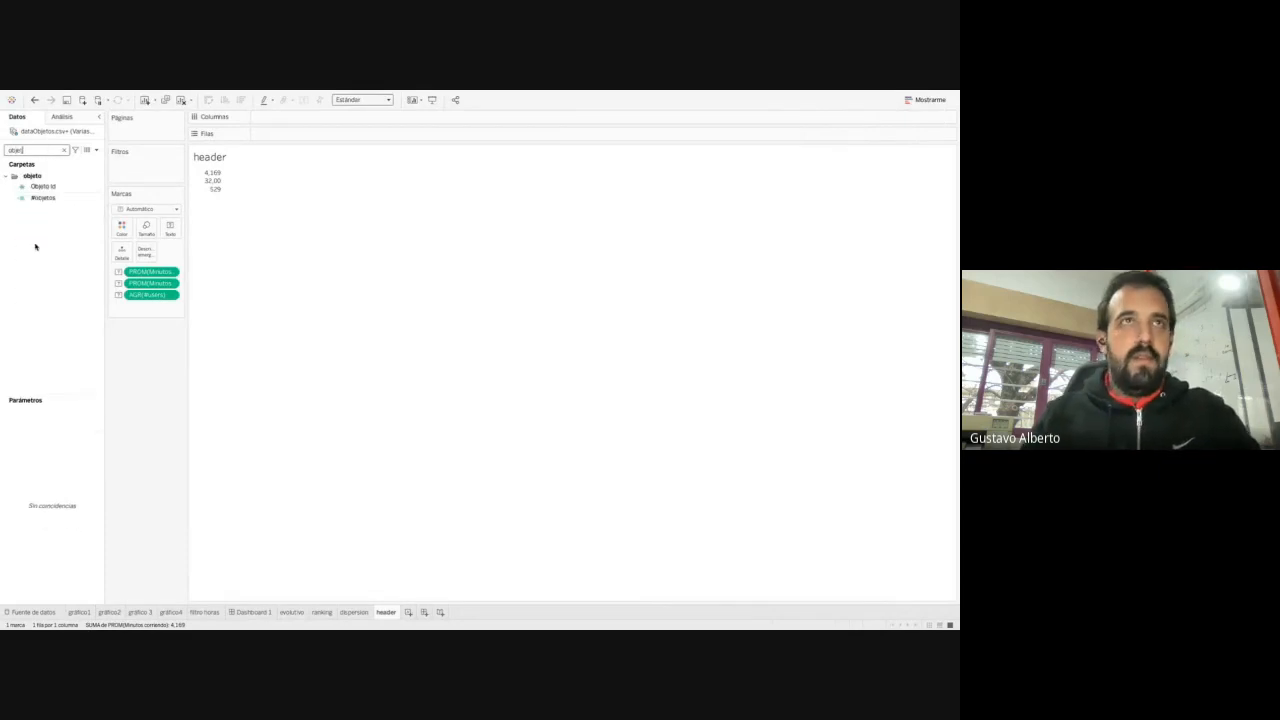
pyautogui.click(43, 197)
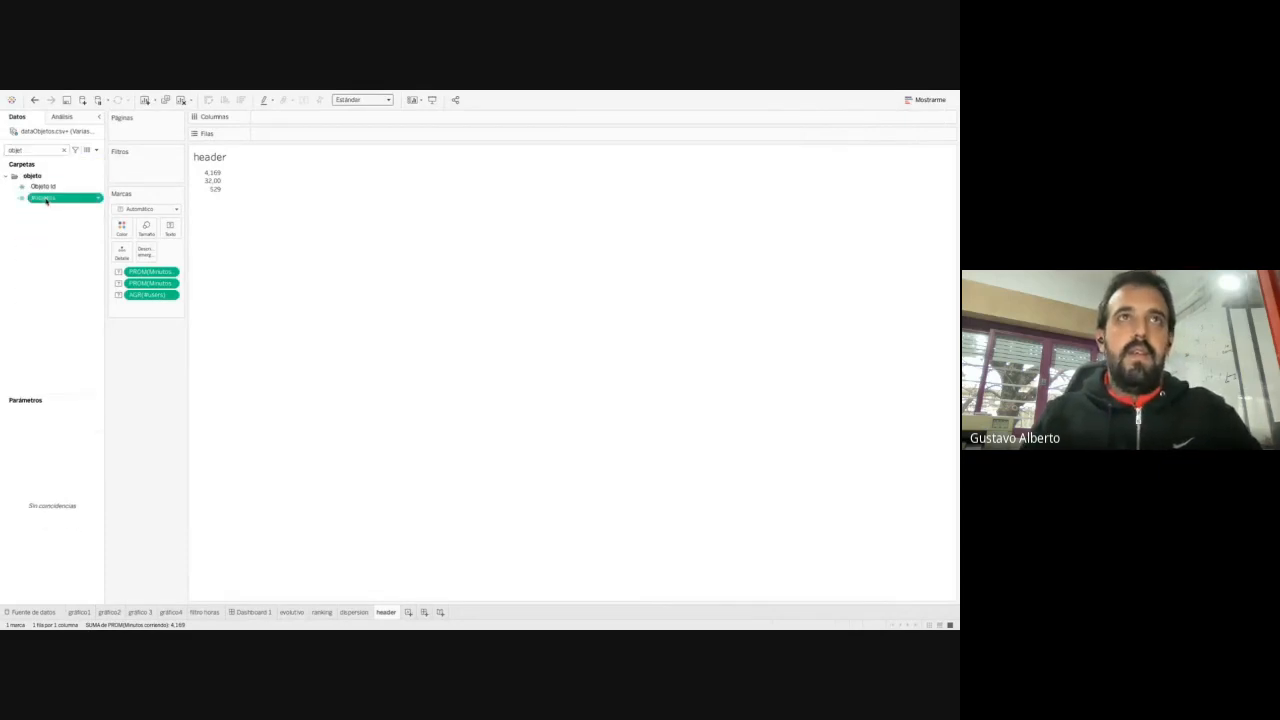
pyautogui.moveTo(63, 197); pyautogui.dragTo(169, 228)
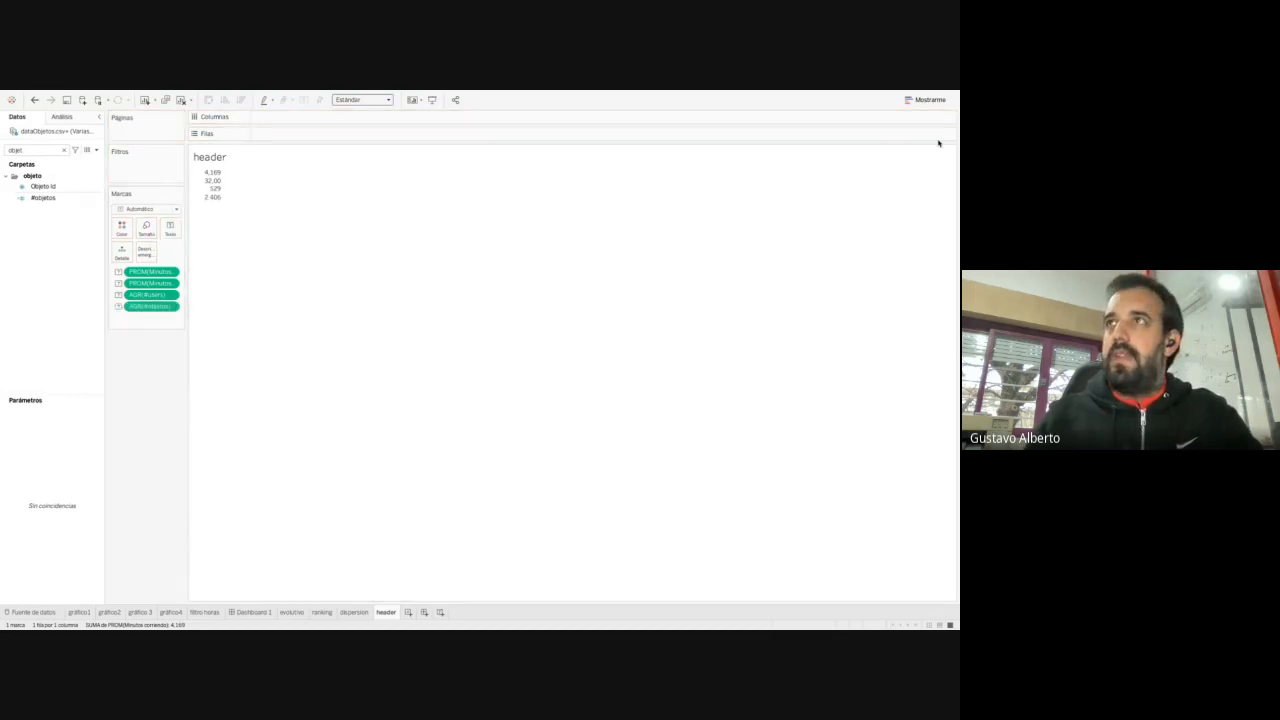
# Convert the header sheet to a text table with measure names in rows and split it by Status Update in columns
pyautogui.click(928, 100)
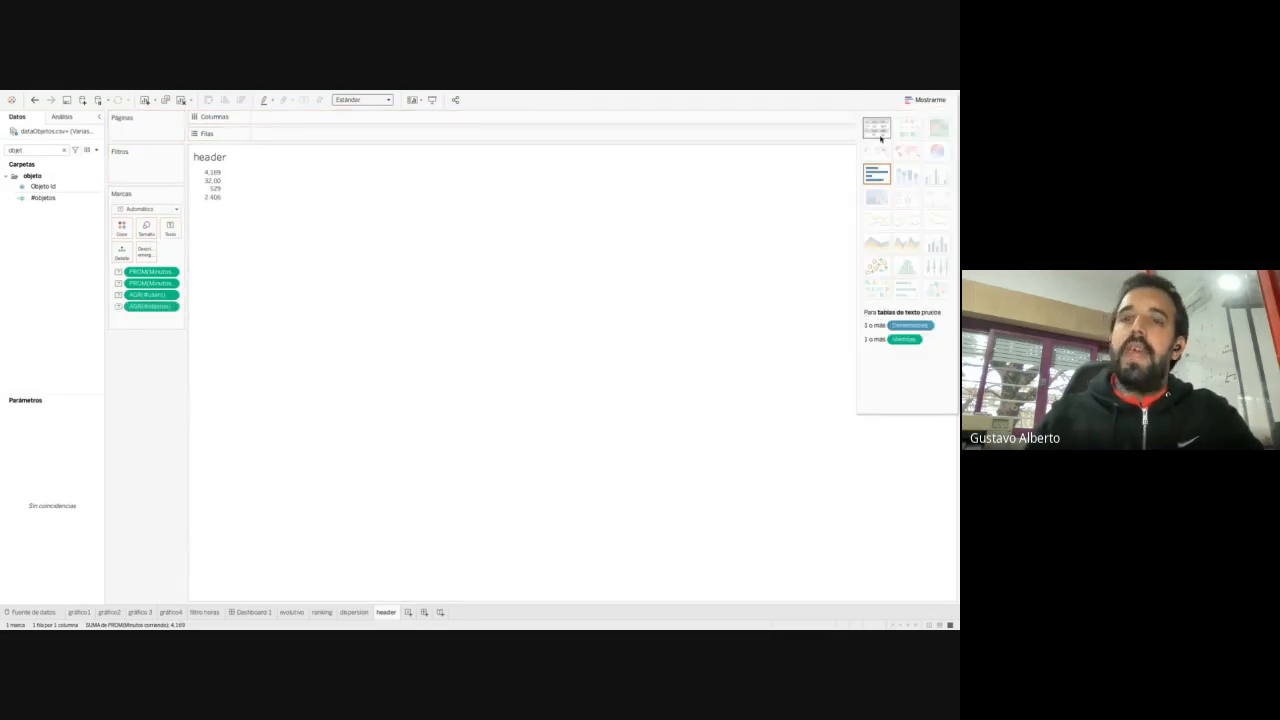
pyautogui.click(879, 135)
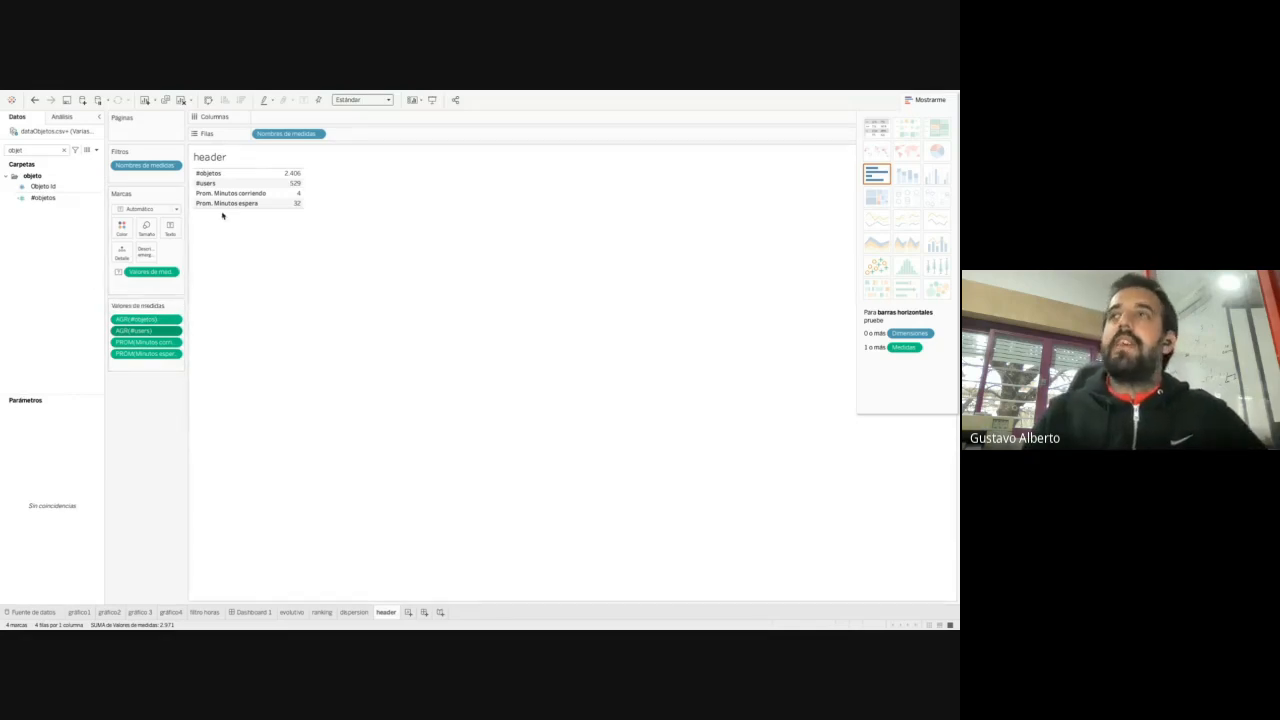
pyautogui.doubleClick(20, 151)
pyautogui.write('sta')
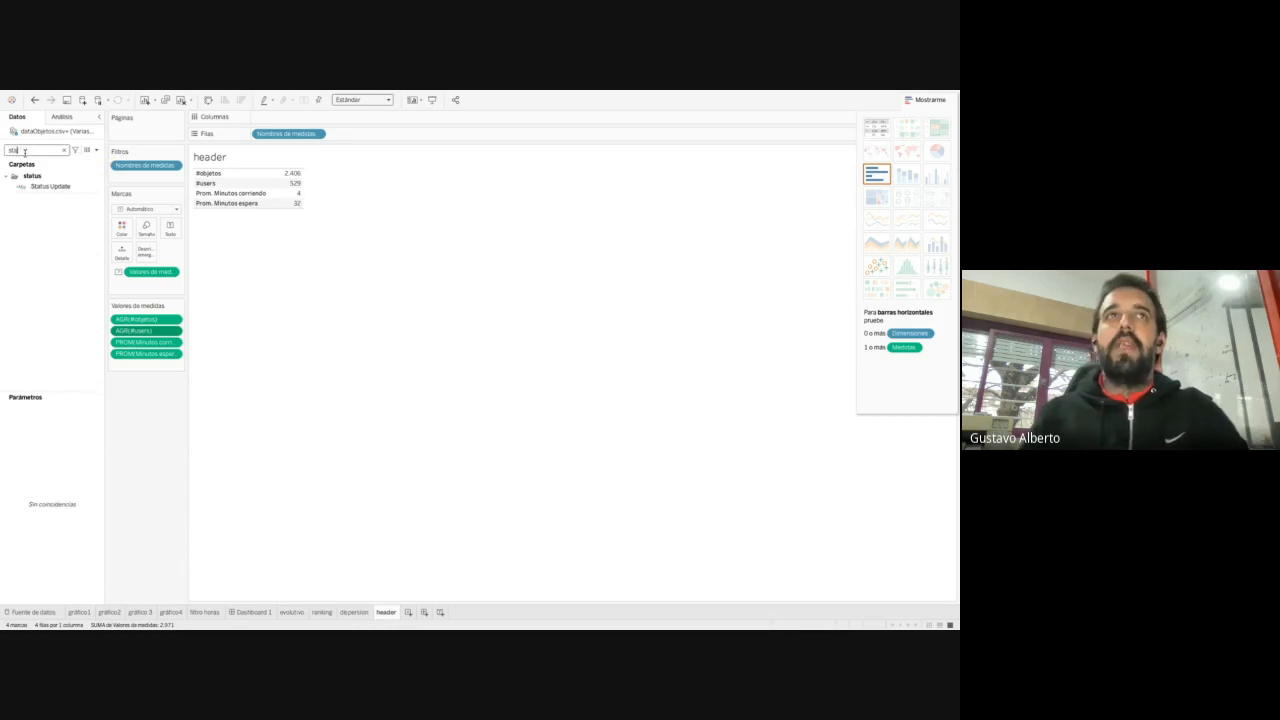
pyautogui.moveTo(48, 185); pyautogui.dragTo(303, 117)
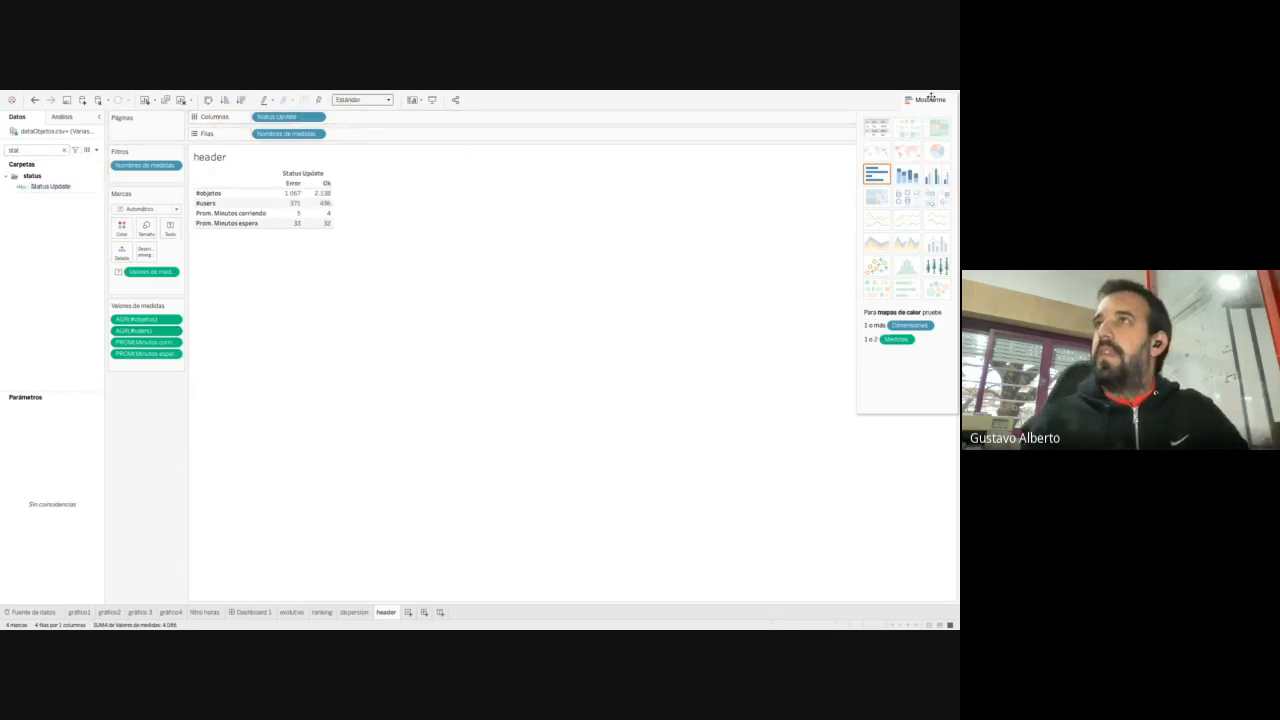
pyautogui.click(928, 100)
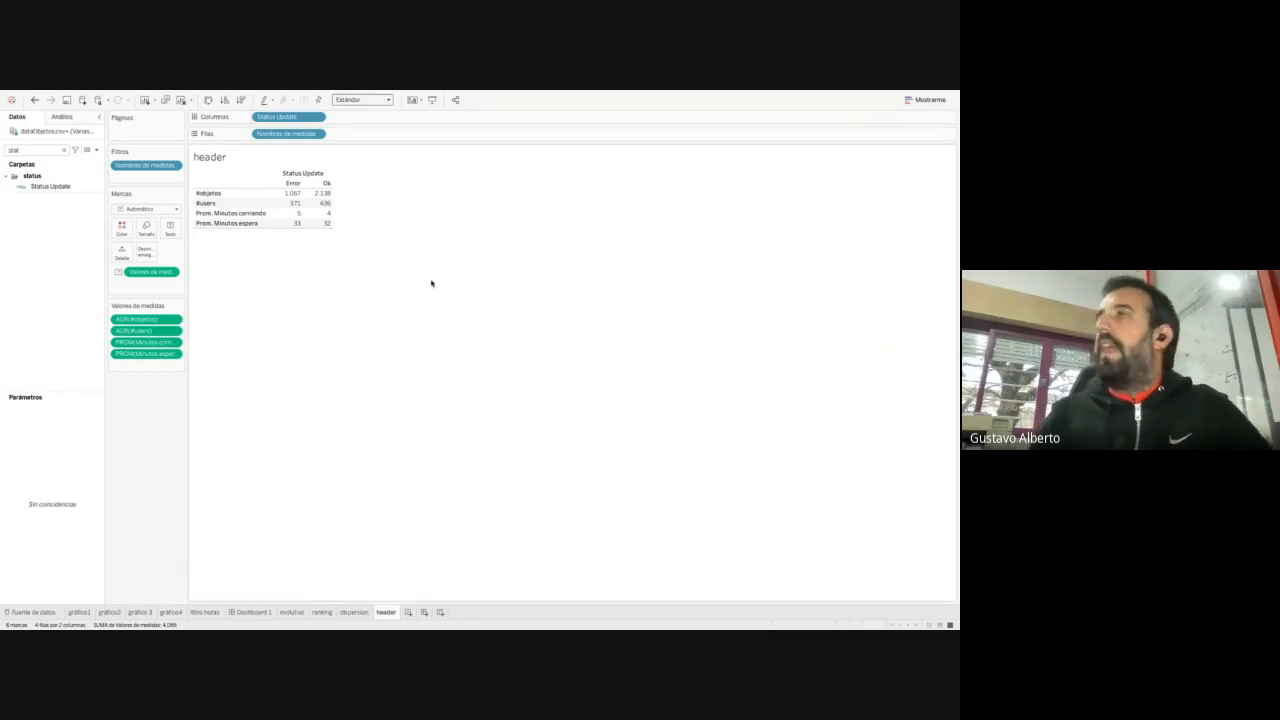
# Consult the gráfico4 and Dashboards slides in the presentation, return to Tableau and create a new dashboard
pyautogui.hotkey('ctrl', 'Left')
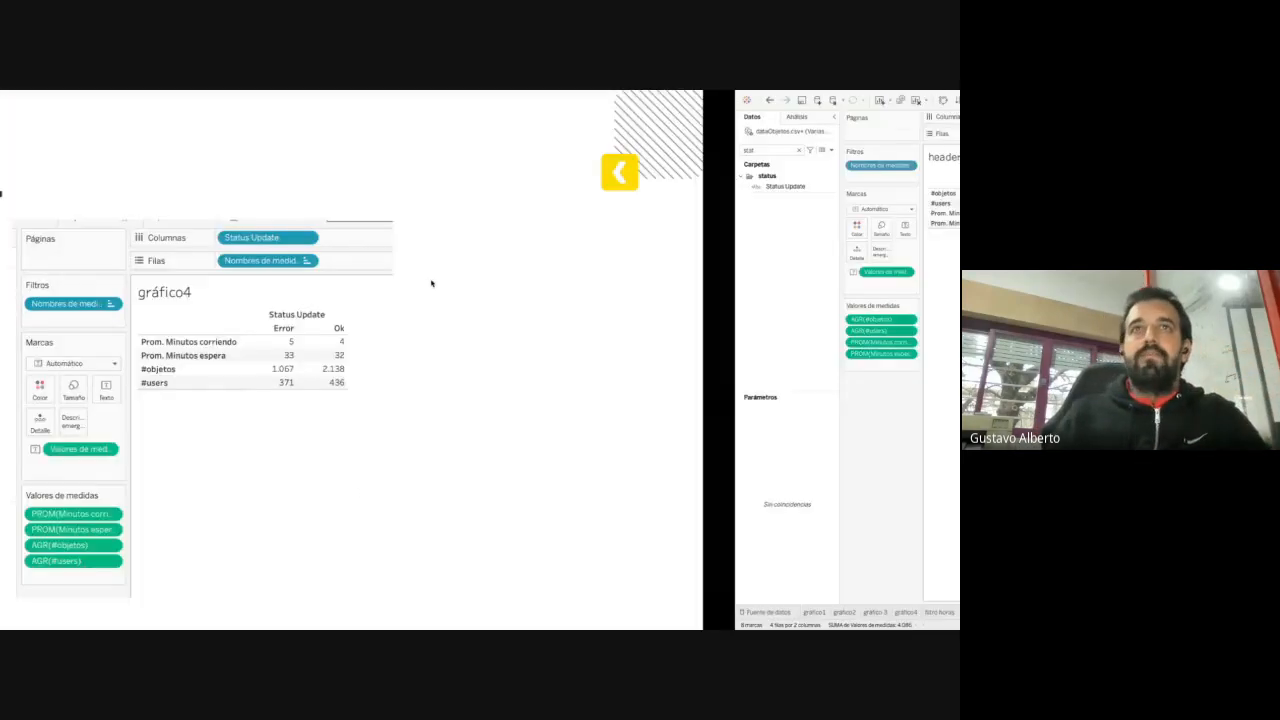
pyautogui.press('Right')
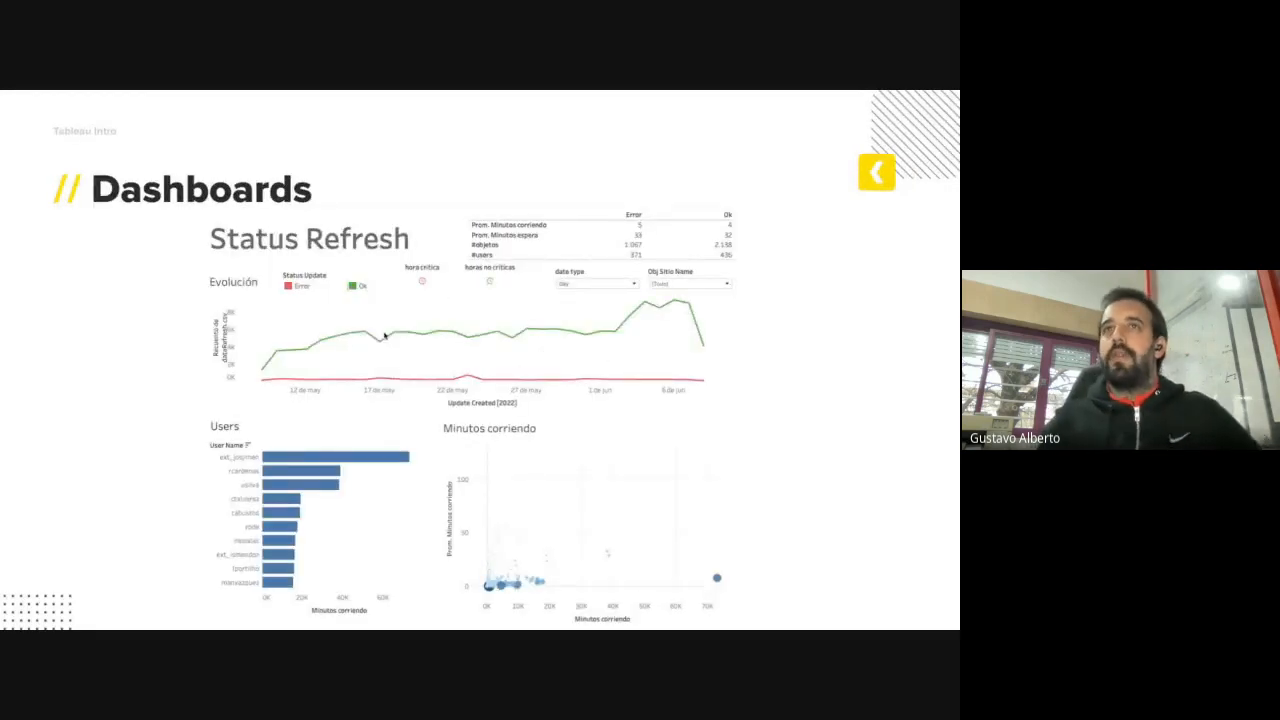
pyautogui.hotkey('ctrl', 'Right')
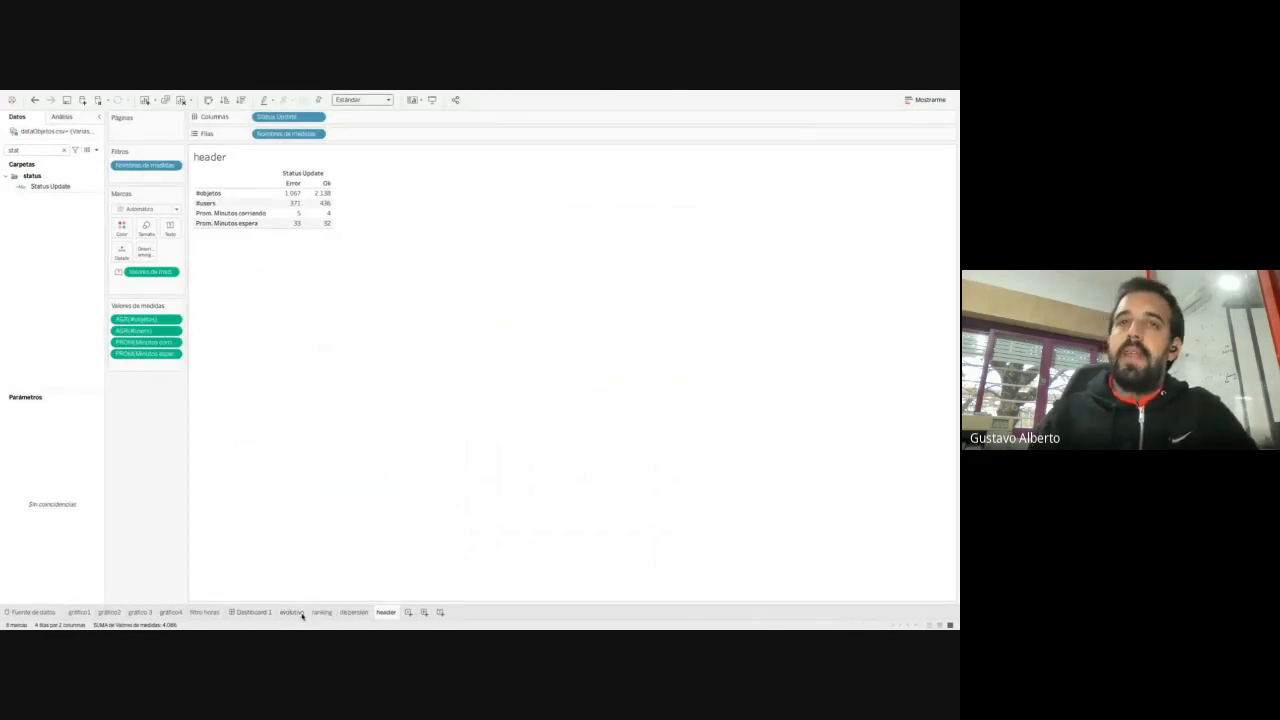
pyautogui.click(425, 612)
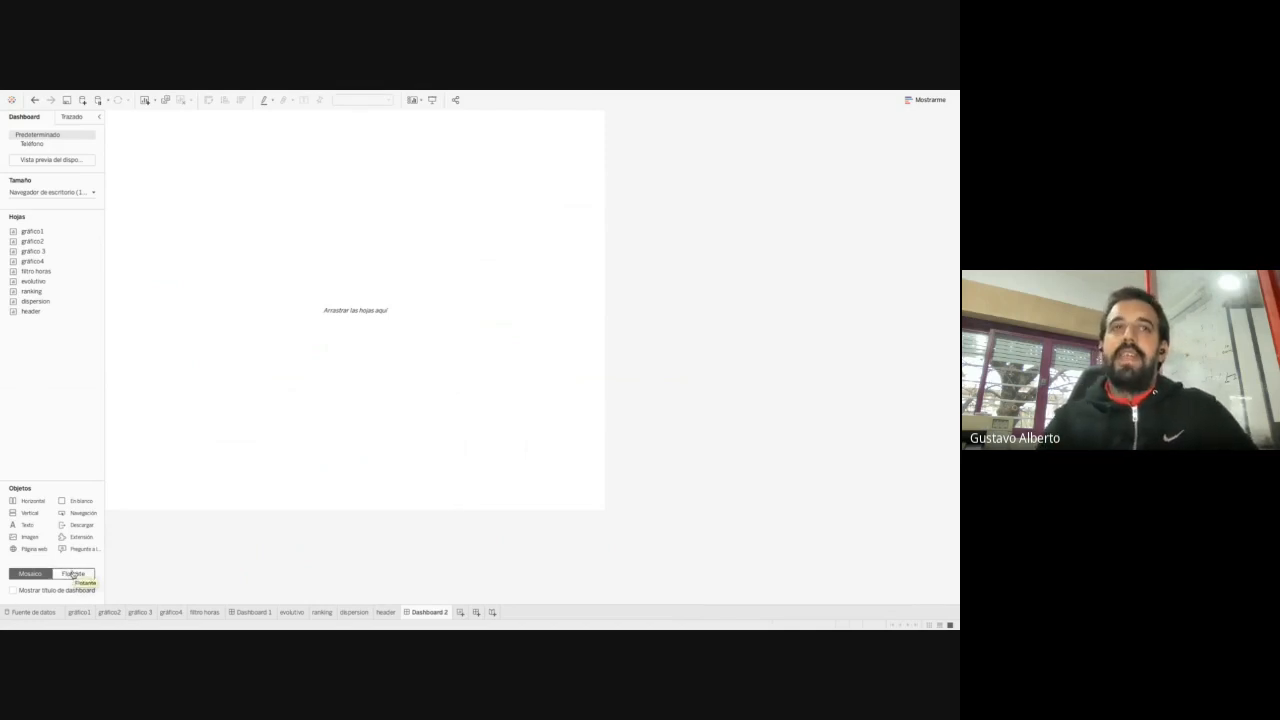
# Place a floating horizontal container on the dashboard, widen it and add gráfico1, gráfico2 and gráfico 3 side by side
pyautogui.moveTo(24, 501); pyautogui.dragTo(127, 158)
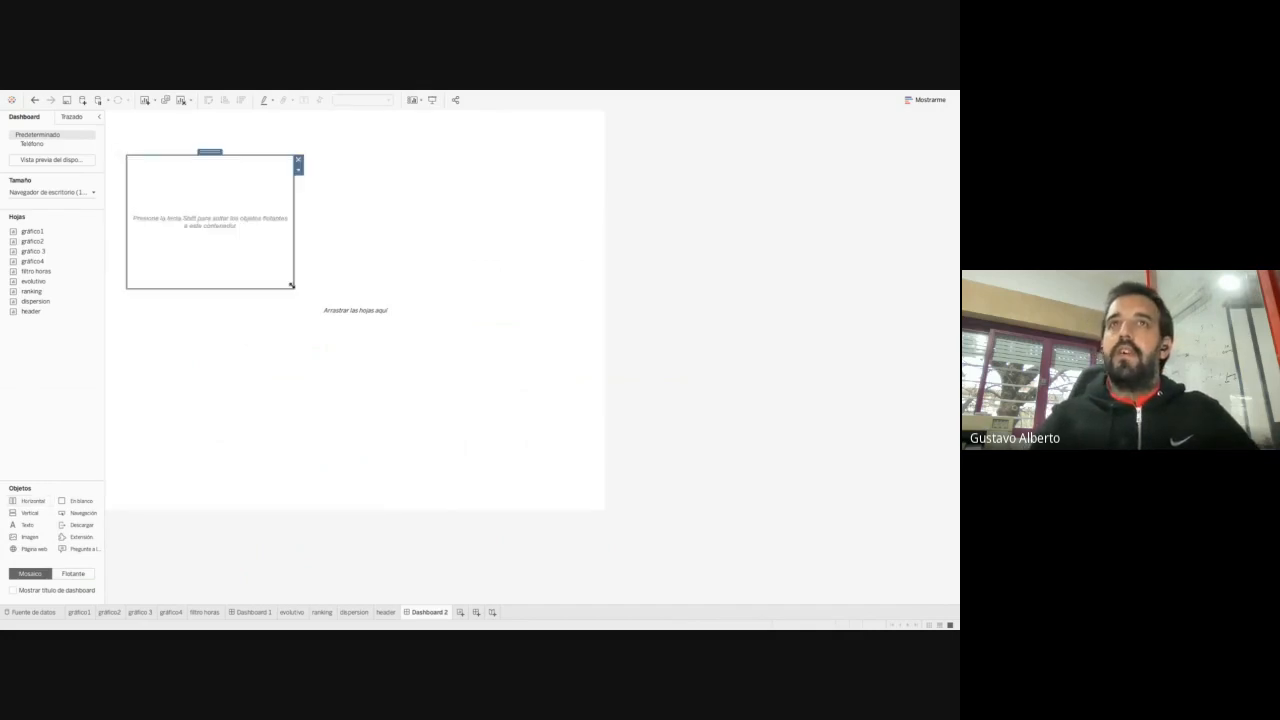
pyautogui.moveTo(291, 285); pyautogui.dragTo(396, 296)
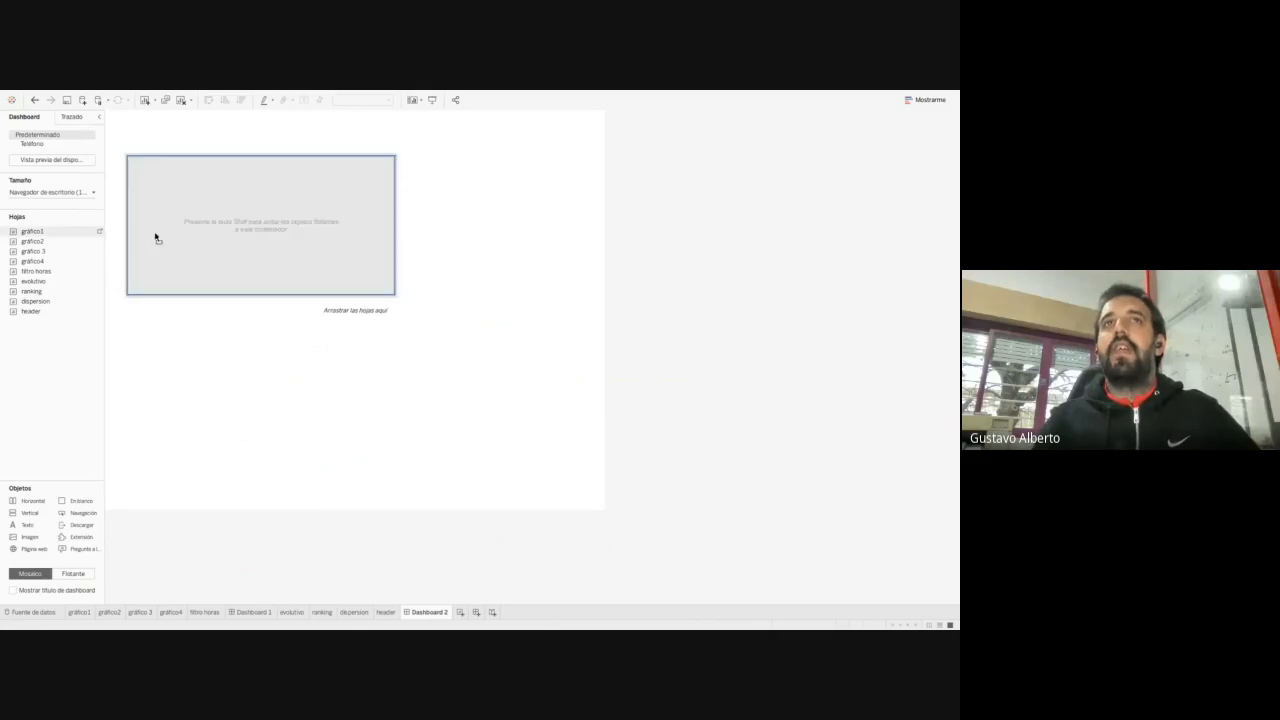
pyautogui.moveTo(226, 190); pyautogui.dragTo(206, 211)
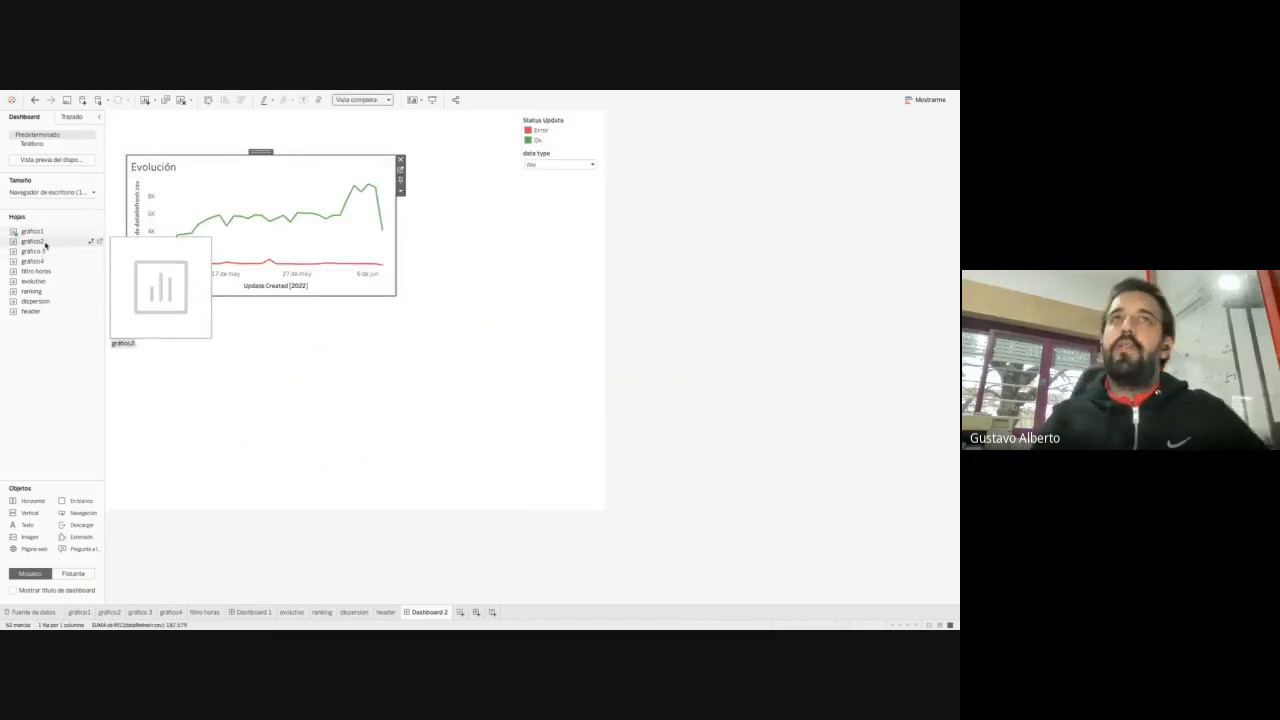
pyautogui.moveTo(40, 242); pyautogui.dragTo(341, 198)
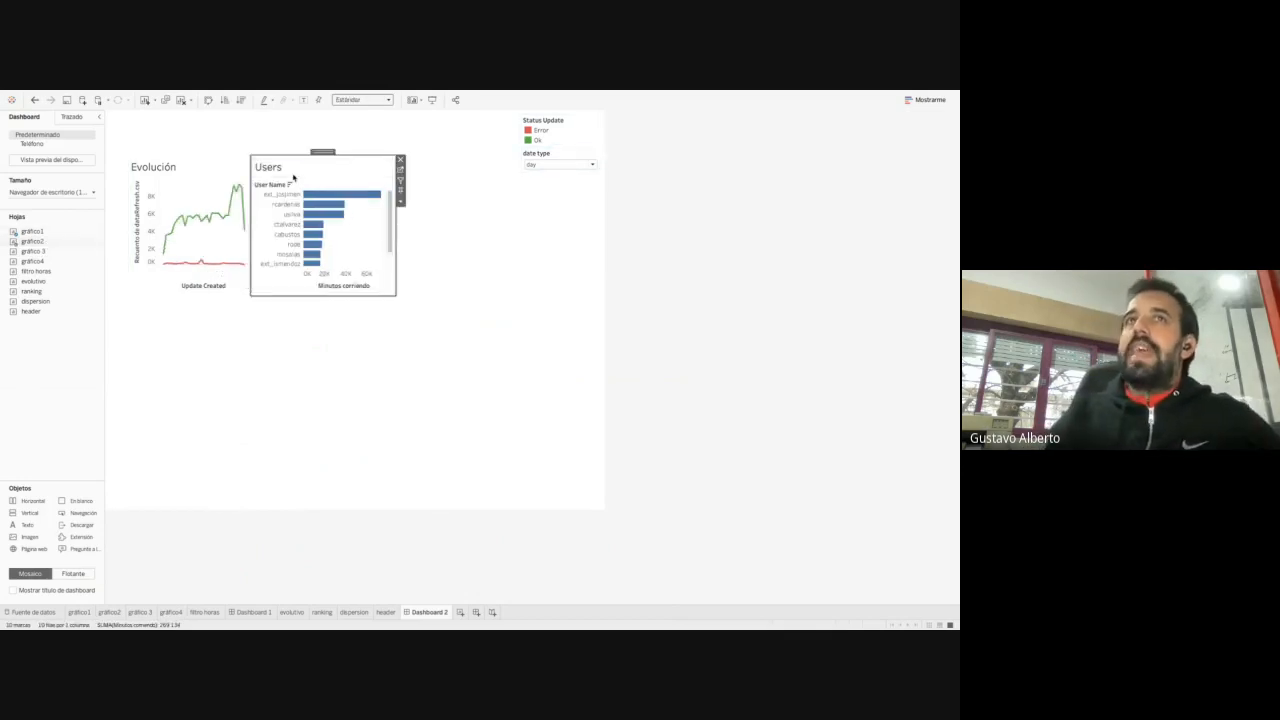
pyautogui.doubleClick(314, 152)
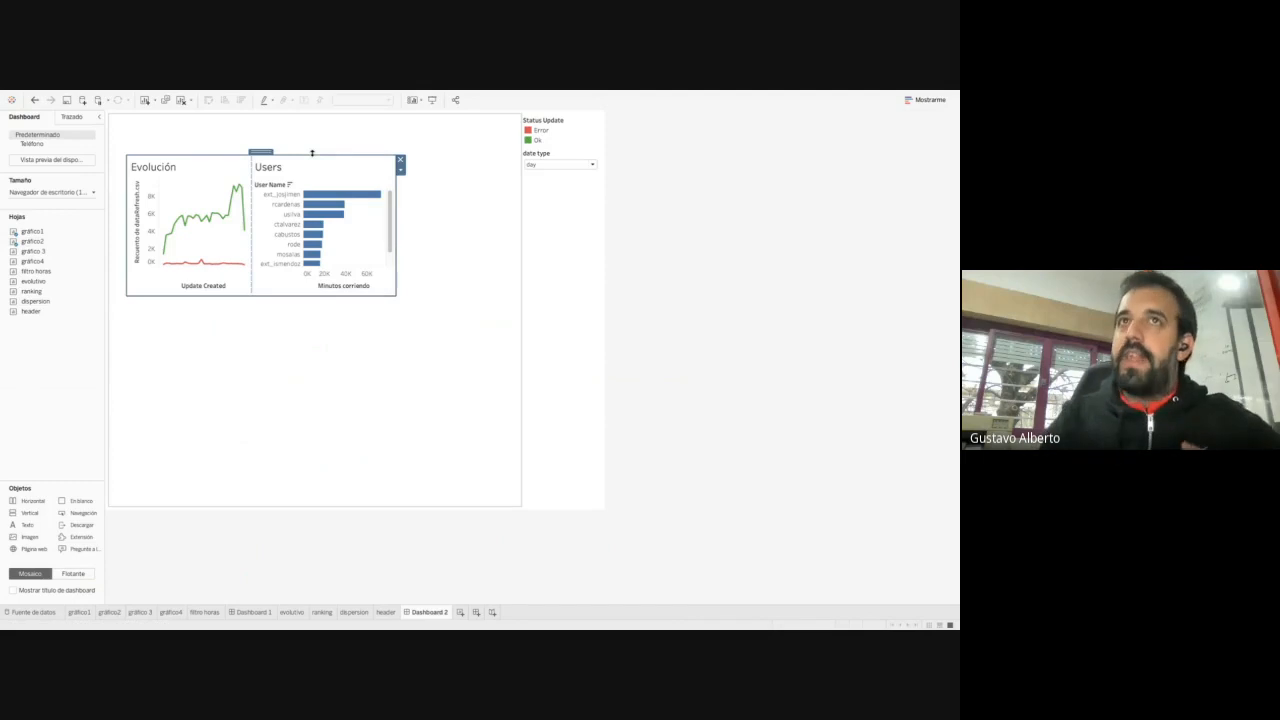
pyautogui.moveTo(35, 251); pyautogui.dragTo(245, 292)
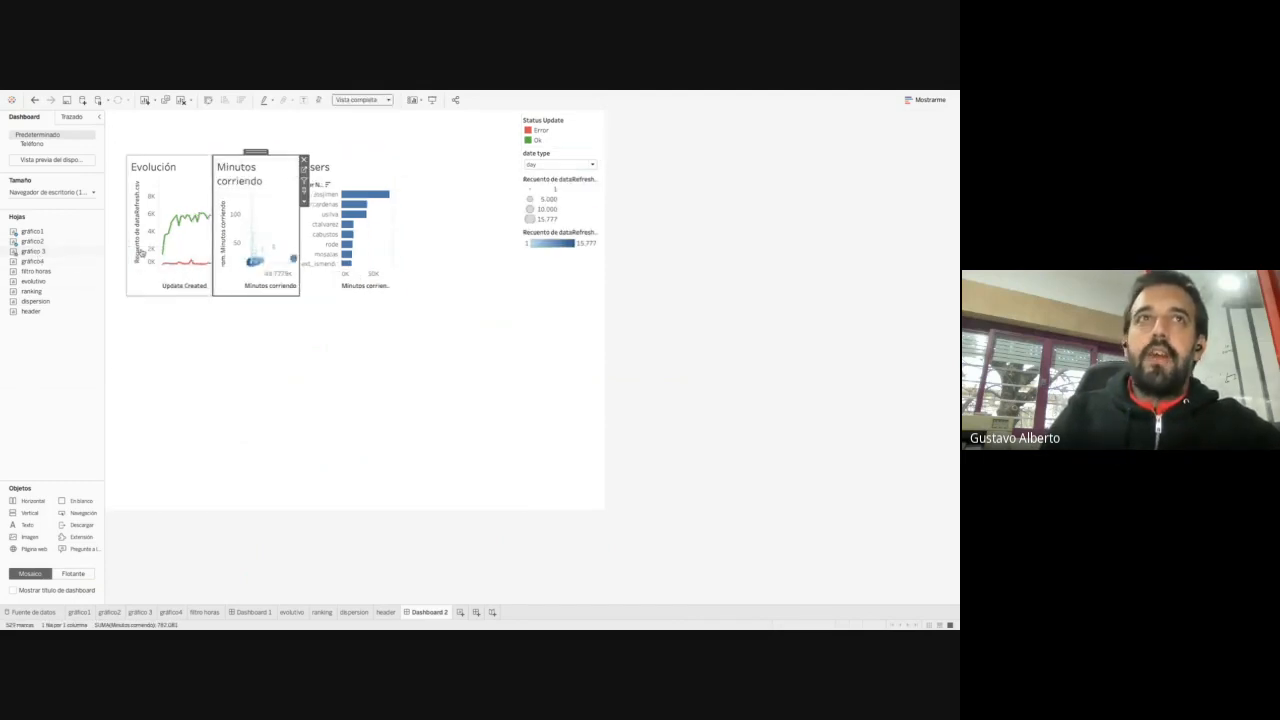
pyautogui.moveTo(30, 284); pyautogui.dragTo(256, 152)
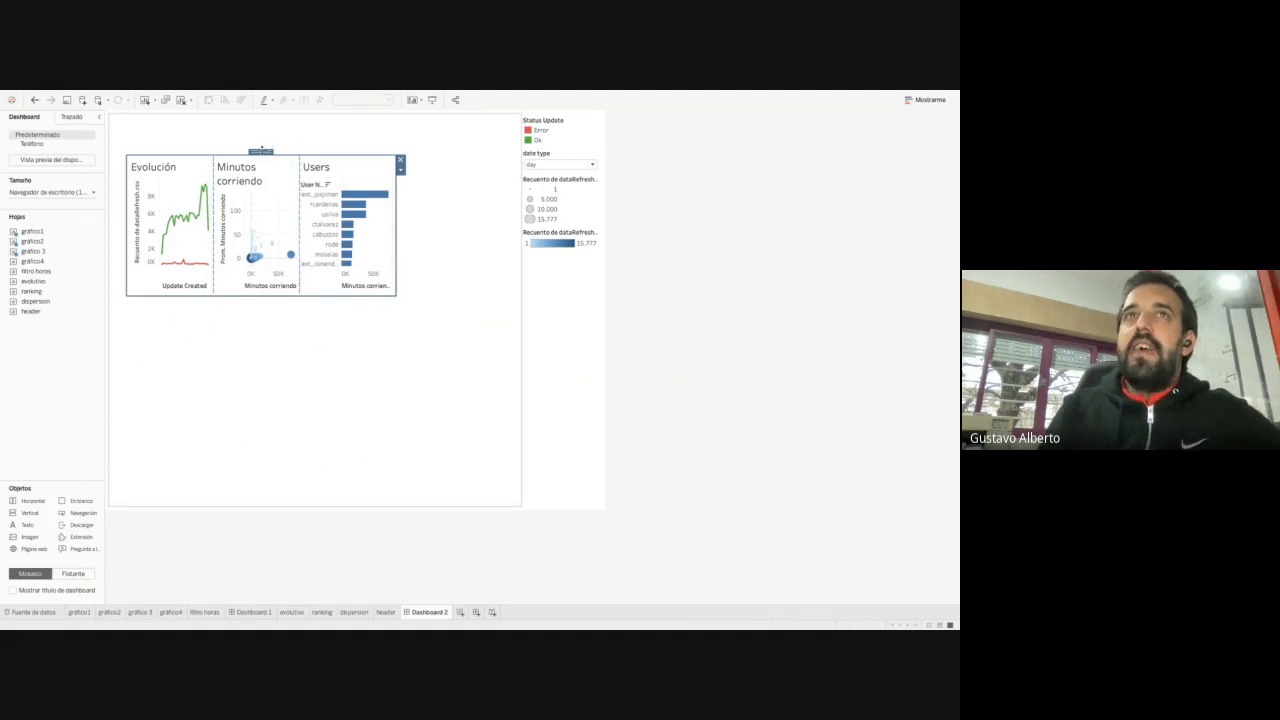
# Move the horizontal container with its three charts toward the dashboard's lower middle, and delete it with its contents
pyautogui.moveTo(261, 150); pyautogui.dragTo(358, 285)
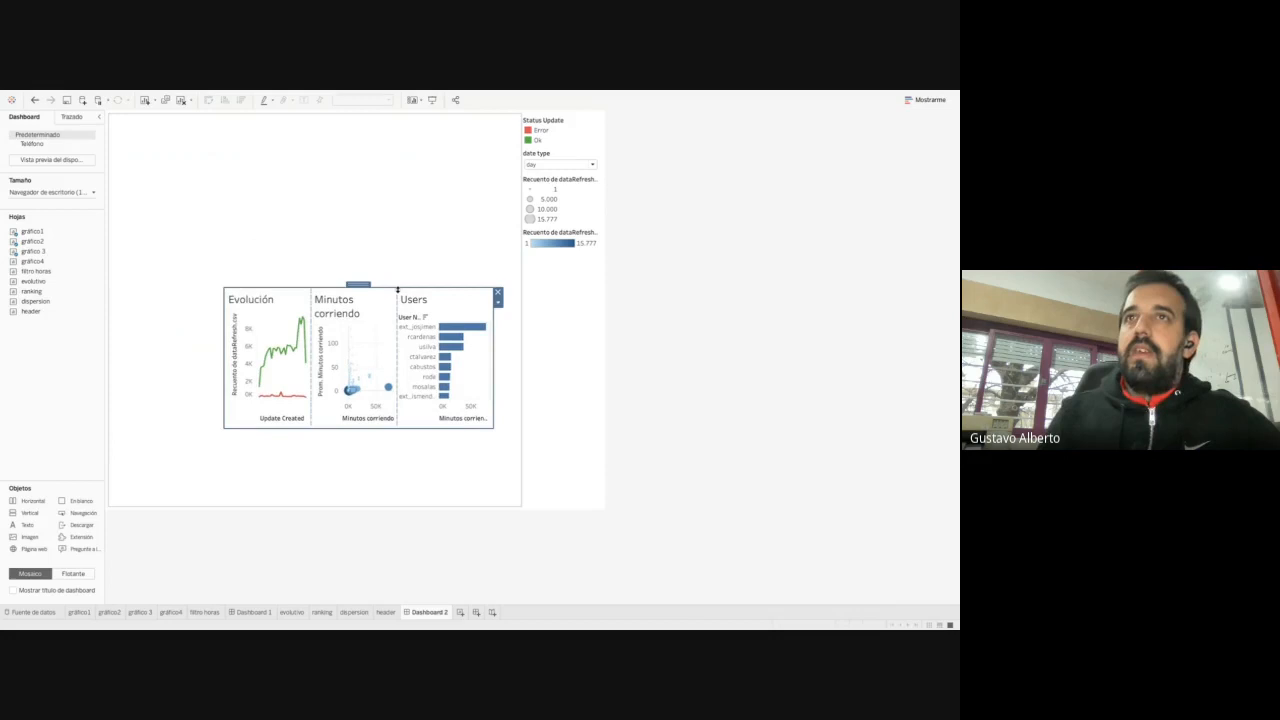
pyautogui.click(497, 292)
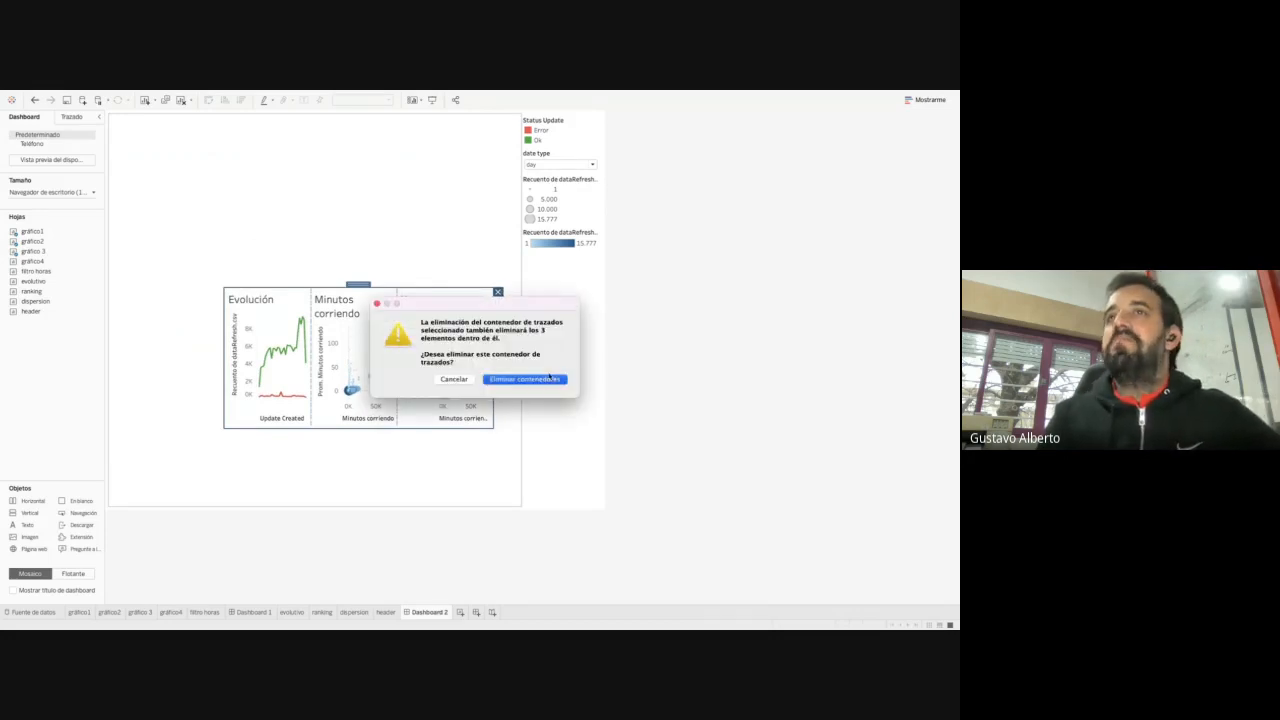
pyautogui.click(549, 378)
# Make the date type control's container floating, shrink it to the control's height and place it in the dashboard's upper-right corner
pyautogui.click(574, 274)
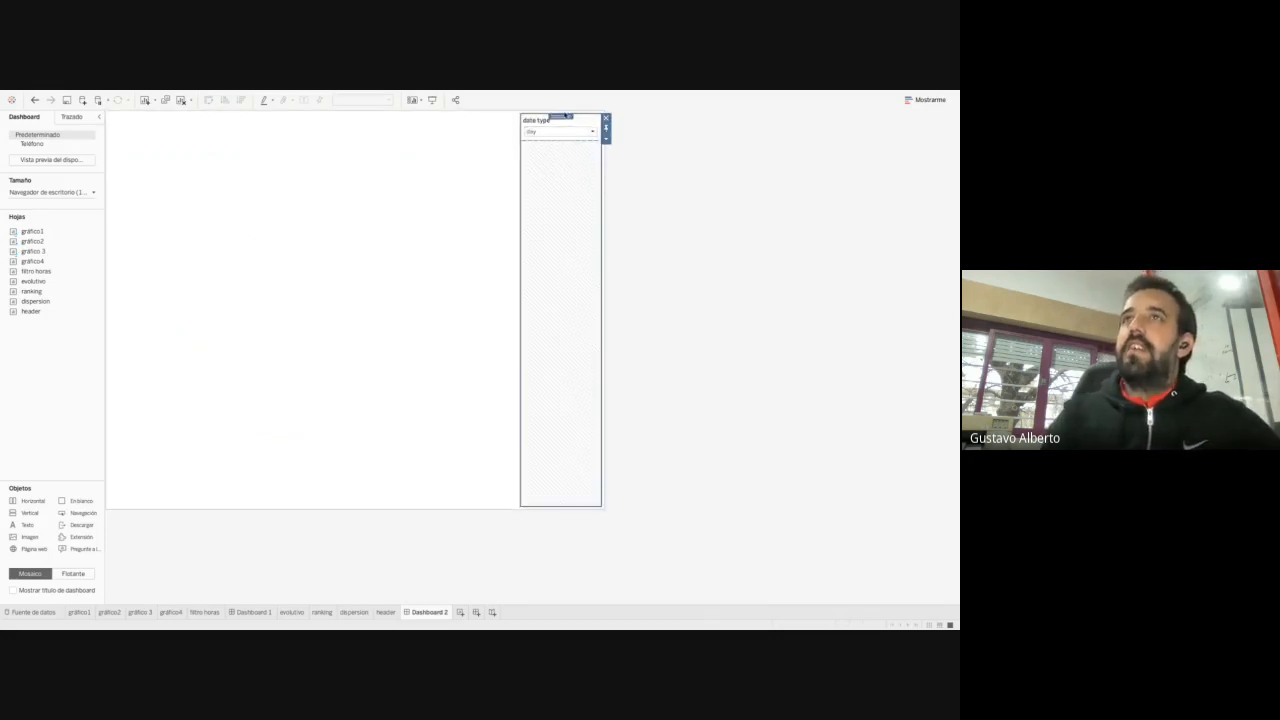
pyautogui.moveTo(566, 116)
pyautogui.mouseDown()
pyautogui.moveTo(580, 109)
pyautogui.moveTo(569, 118)
pyautogui.mouseUp()
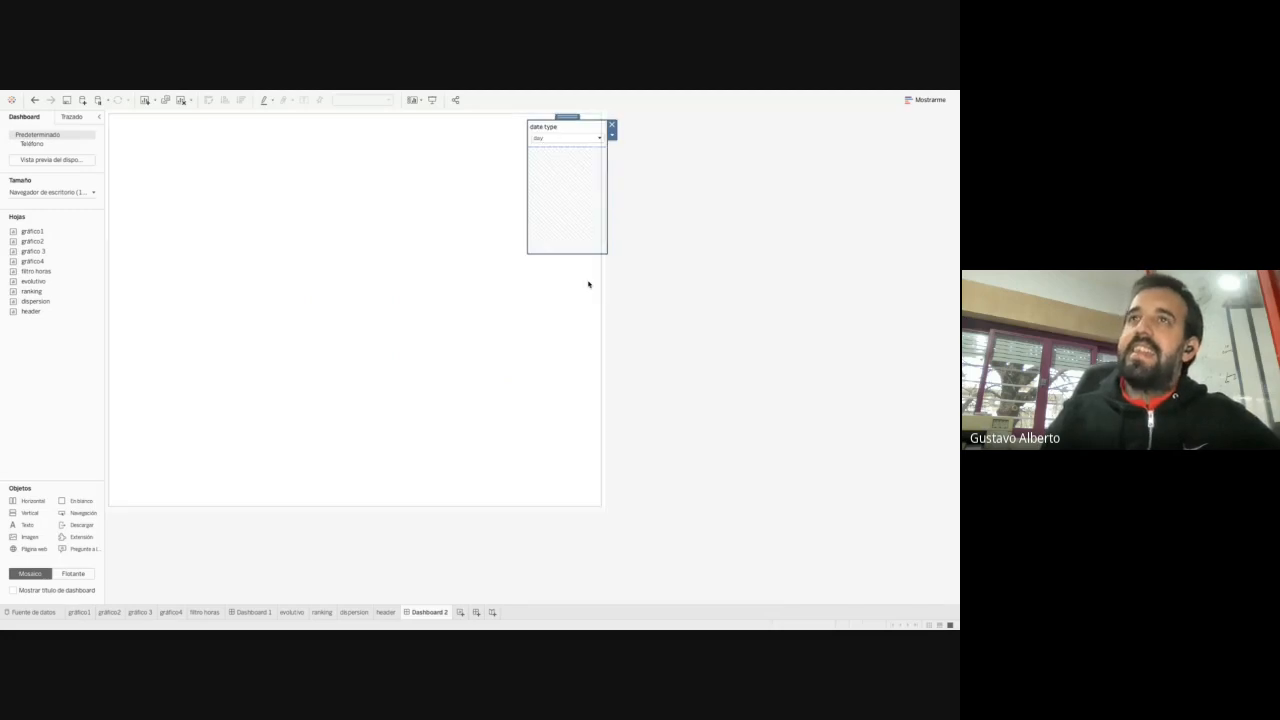
pyautogui.moveTo(576, 251); pyautogui.dragTo(567, 125)
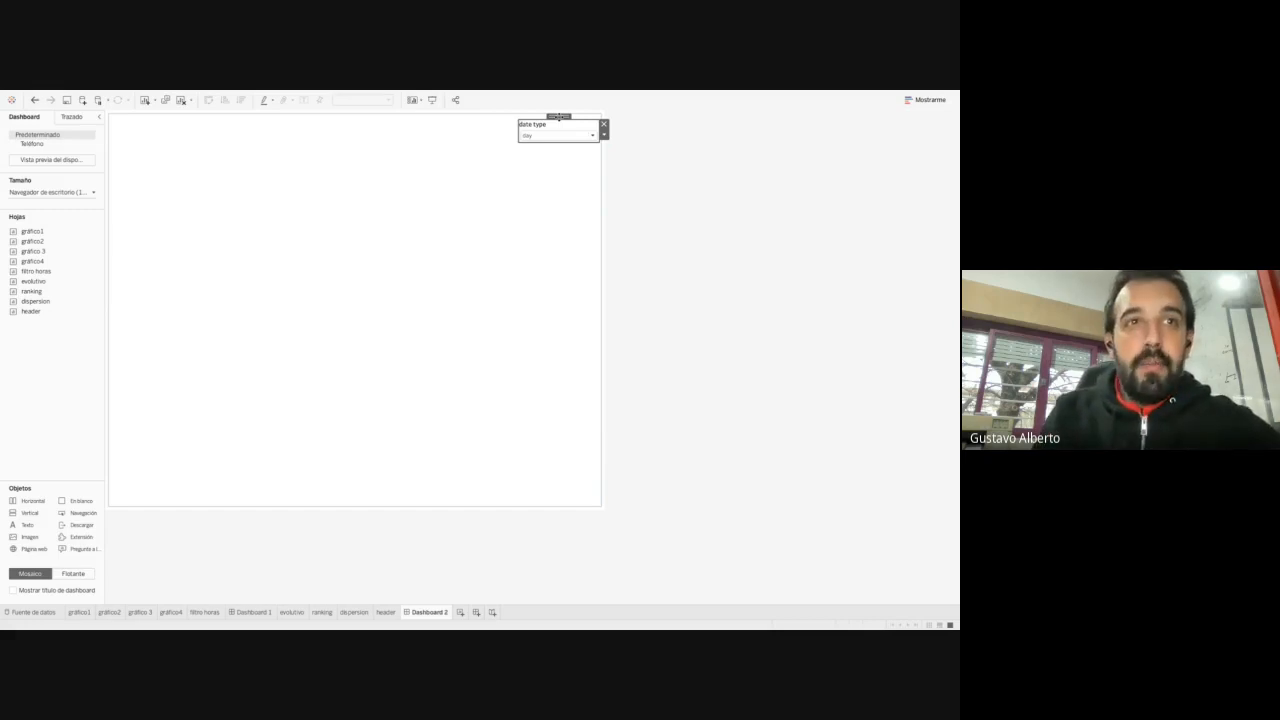
pyautogui.moveTo(559, 117); pyautogui.dragTo(557, 117)
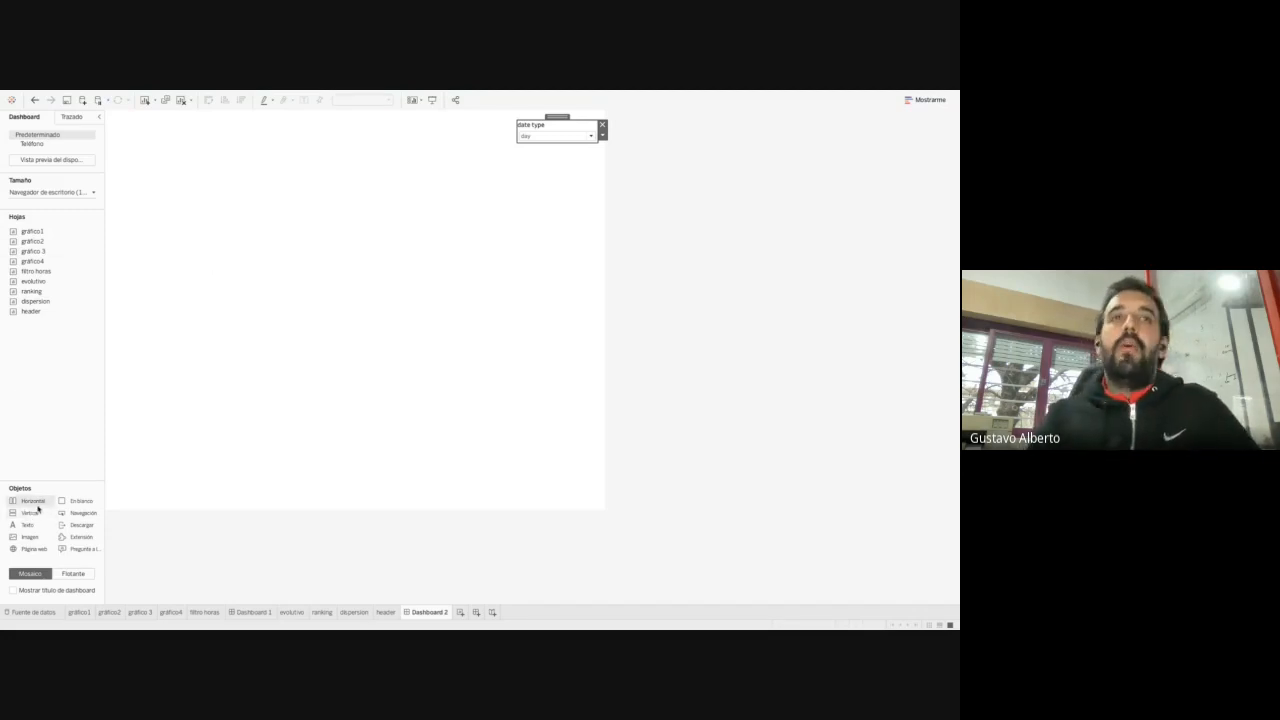
# Place a floating horizontal container in the dashboard's upper part, add gráfico1 to it and select the container
pyautogui.moveTo(37, 507); pyautogui.dragTo(160, 175)
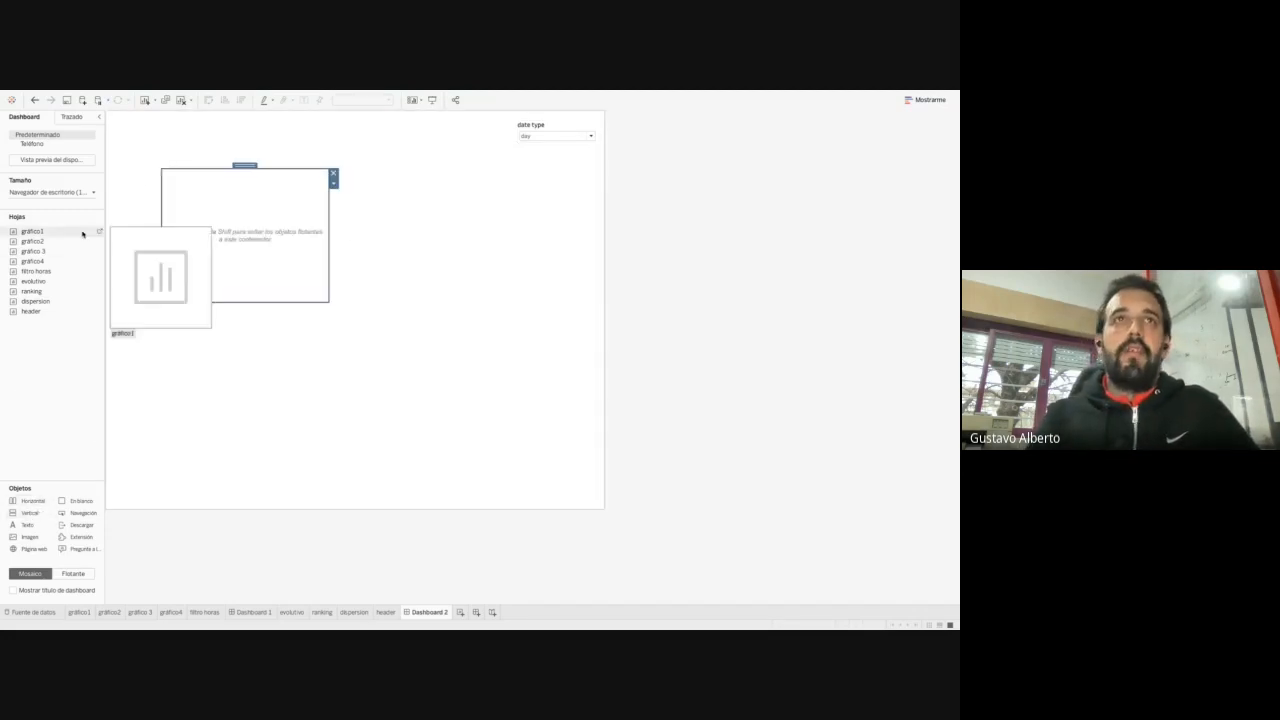
pyautogui.moveTo(51, 236); pyautogui.dragTo(240, 235)
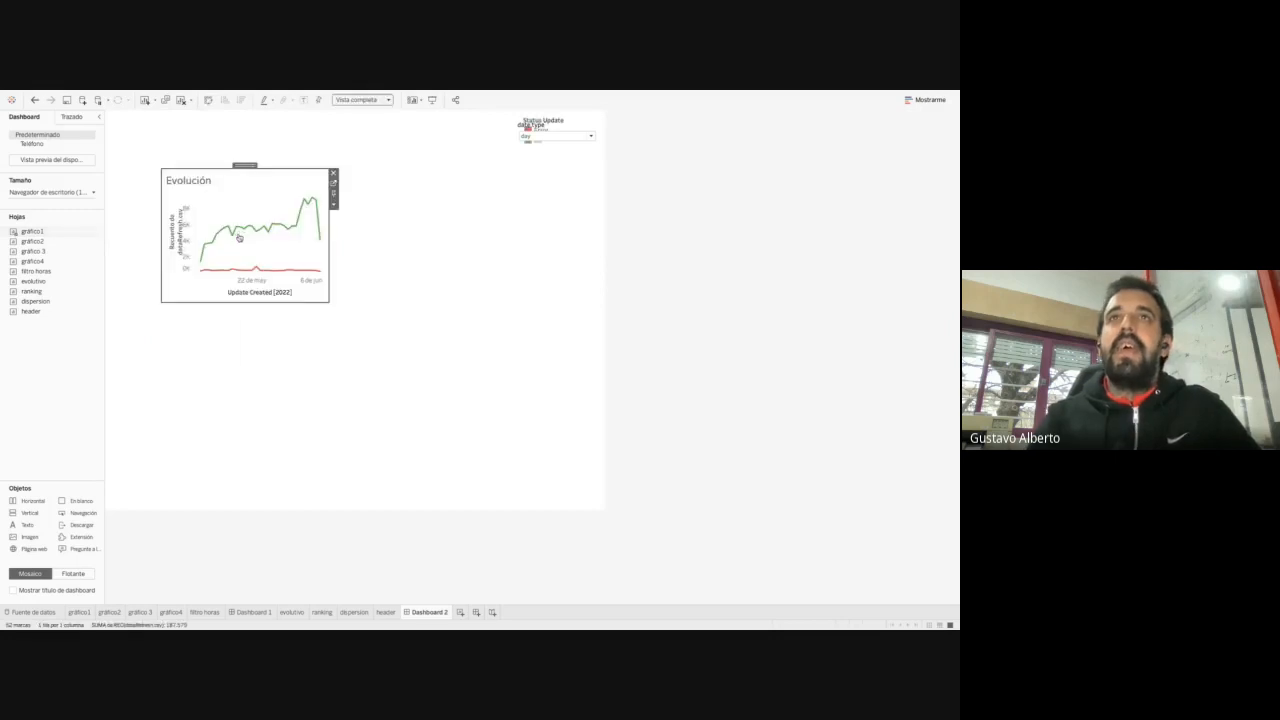
pyautogui.click(333, 205)
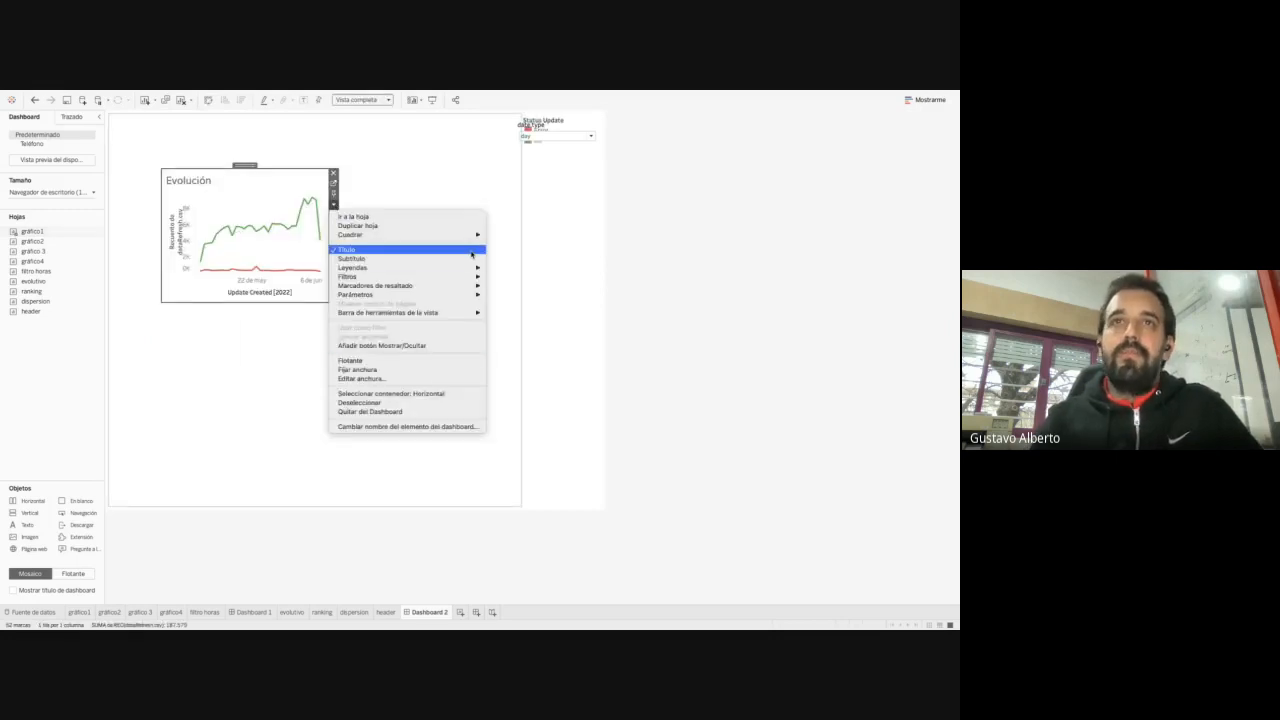
pyautogui.moveTo(471, 270)
pyautogui.click(245, 166)
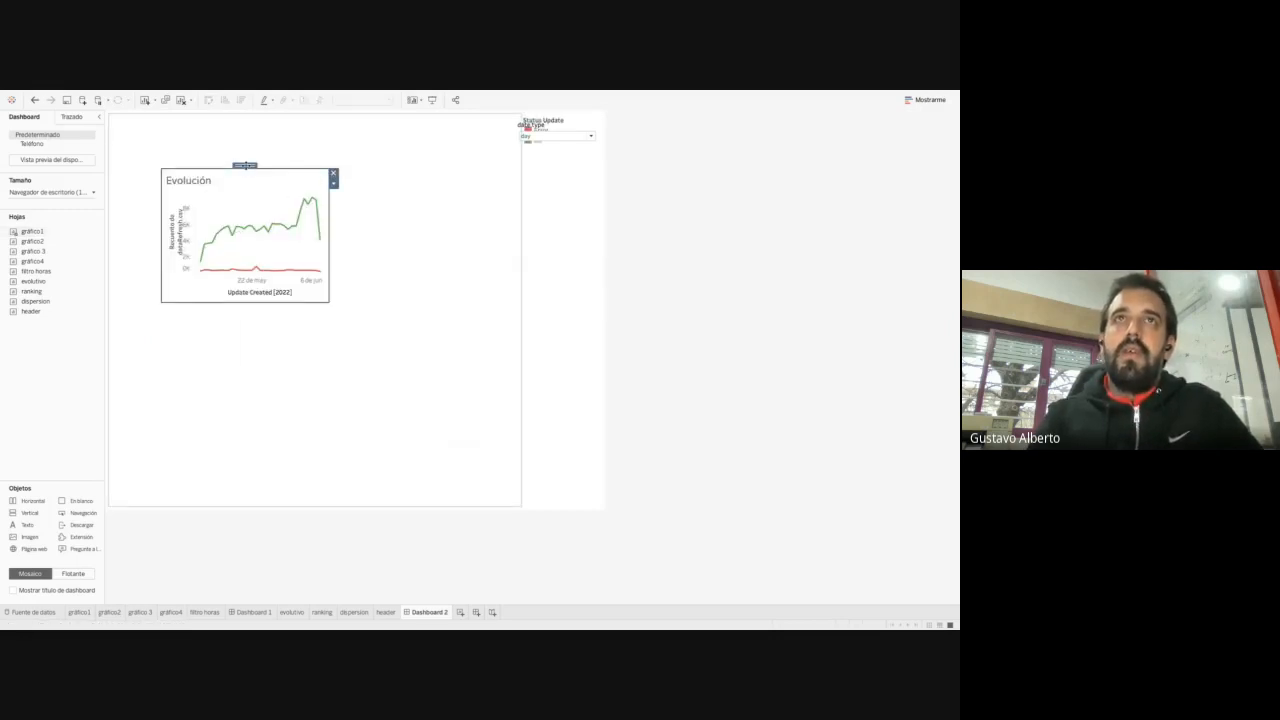
# Add a show/hide button to the horizontal container and toggle the gráfico1 chart's visibility with it
pyautogui.click(331, 184)
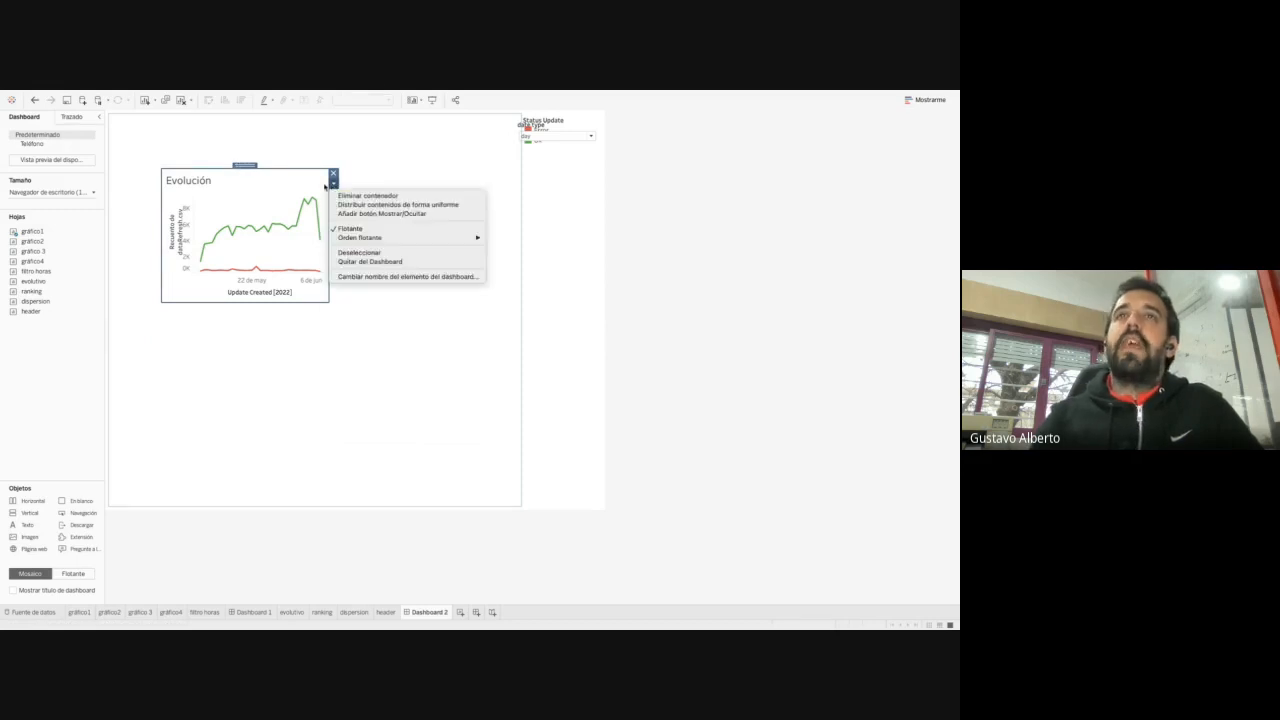
pyautogui.click(439, 215)
pyautogui.click(338, 180)
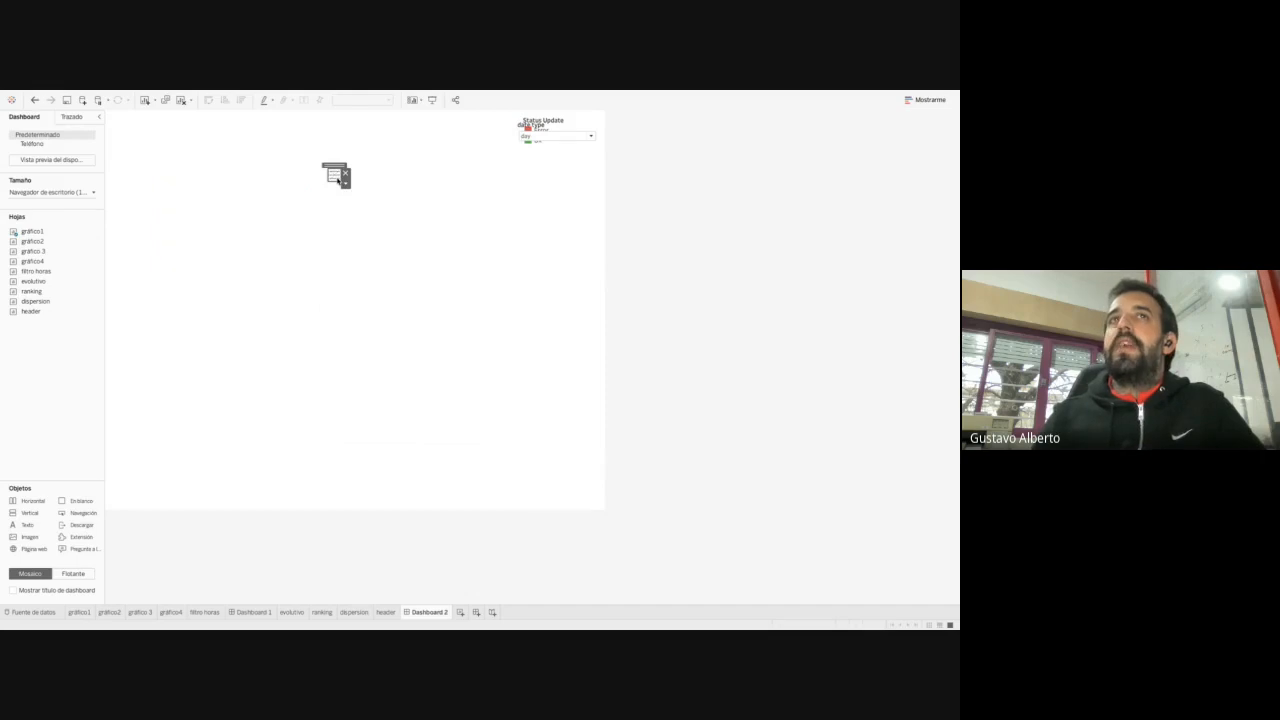
pyautogui.click(338, 180)
pyautogui.click(338, 180)
pyautogui.click(338, 180)
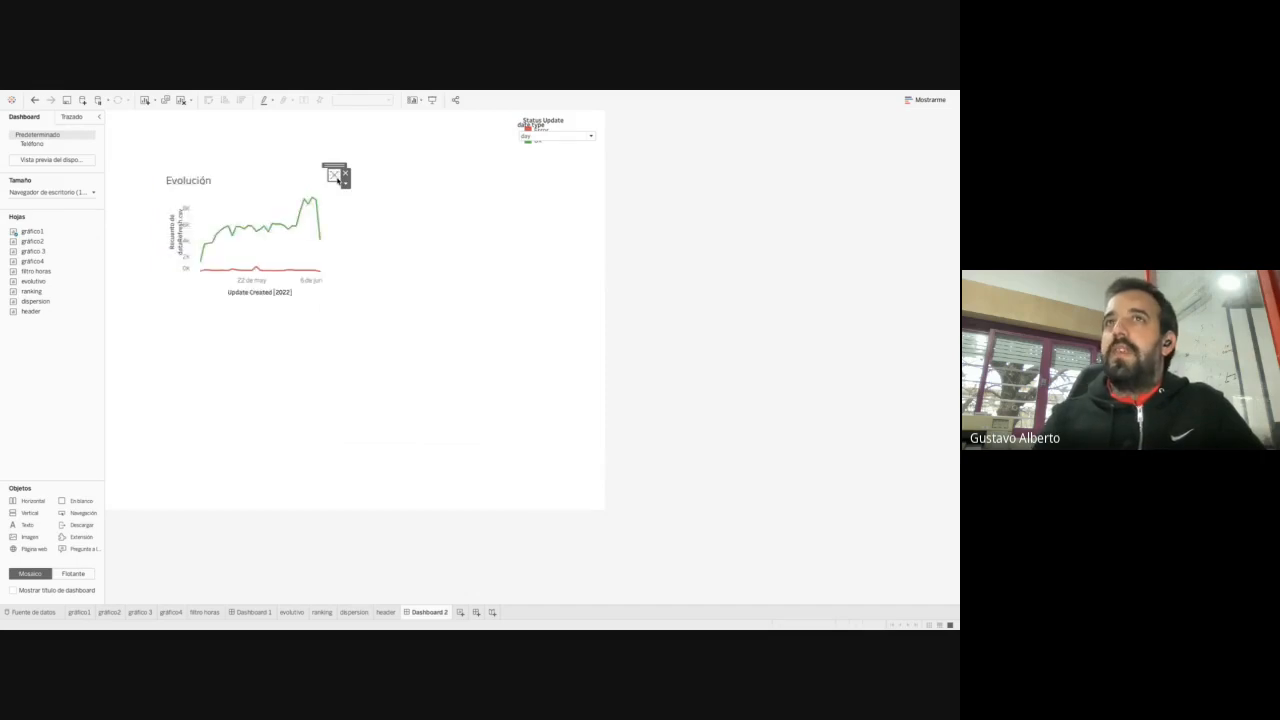
# Remove gráfico1, its container and the show/hide button from the dashboard
pyautogui.click(246, 194)
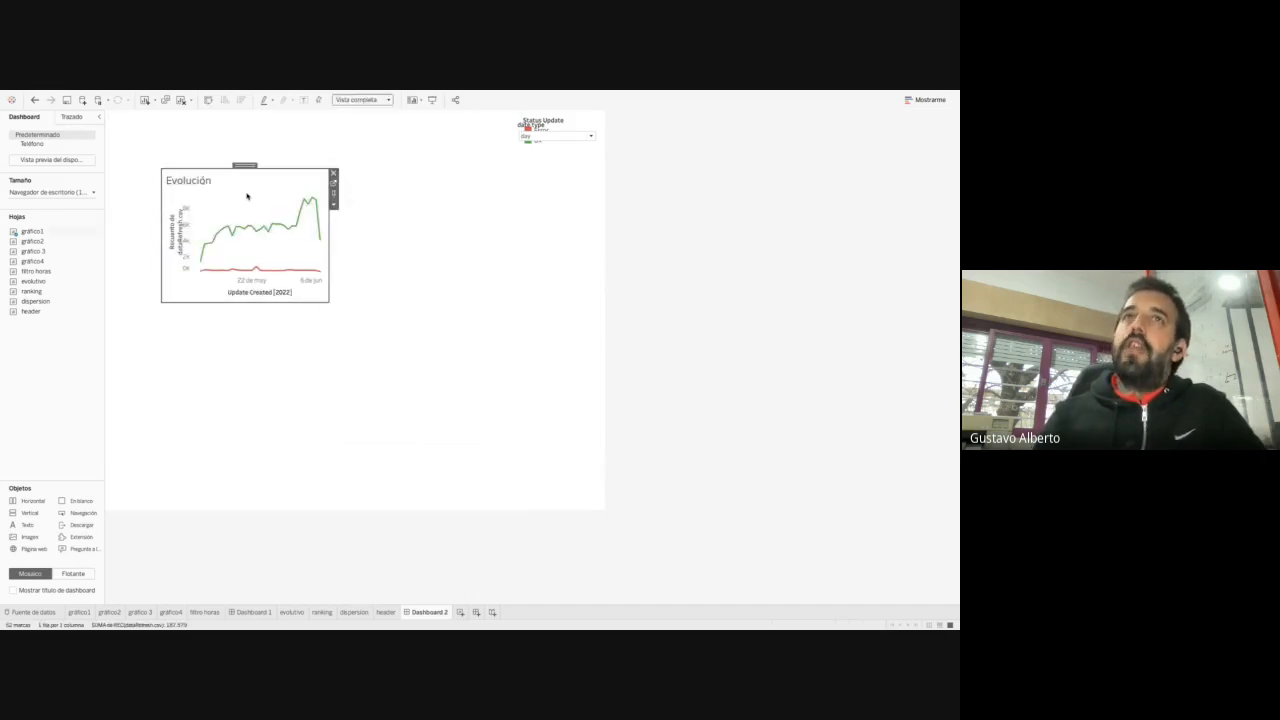
pyautogui.click(334, 174)
pyautogui.click(335, 173)
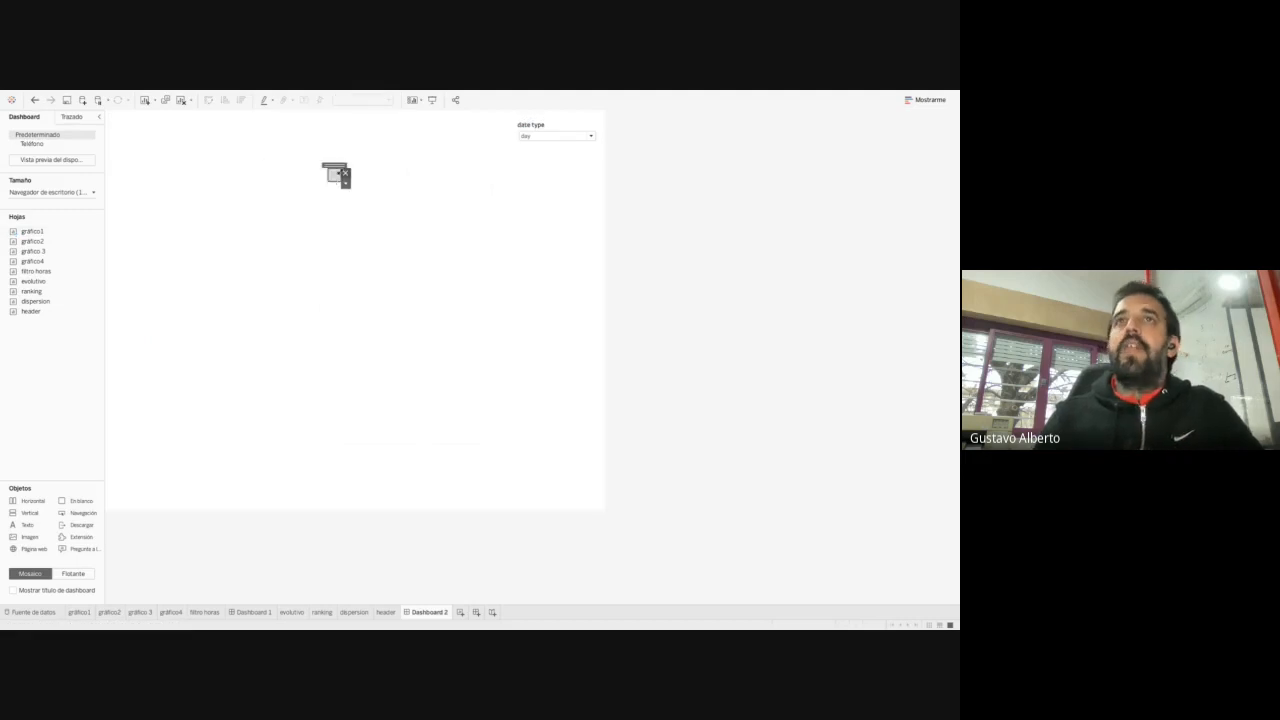
pyautogui.click(345, 174)
# Add evolutivo as a floating chart across the dashboard's width, with its Status Update legend beside the date type control
pyautogui.click(557, 128)
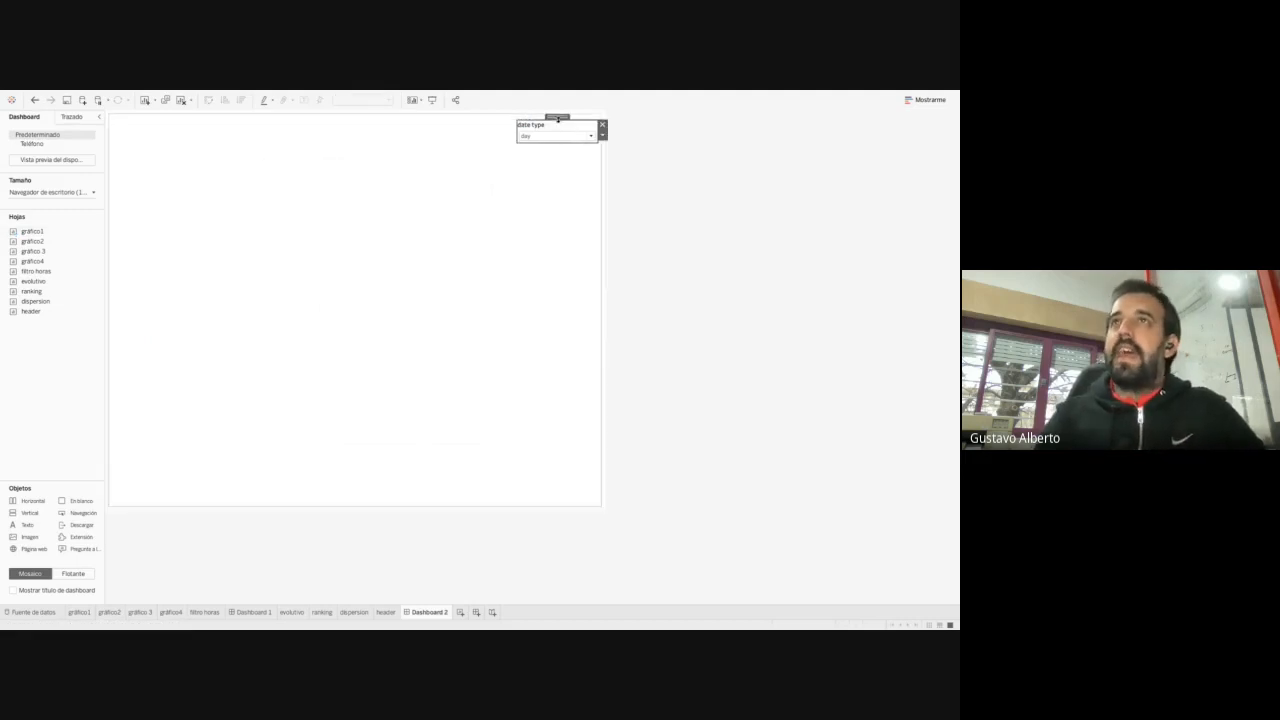
pyautogui.moveTo(557, 115); pyautogui.dragTo(560, 121)
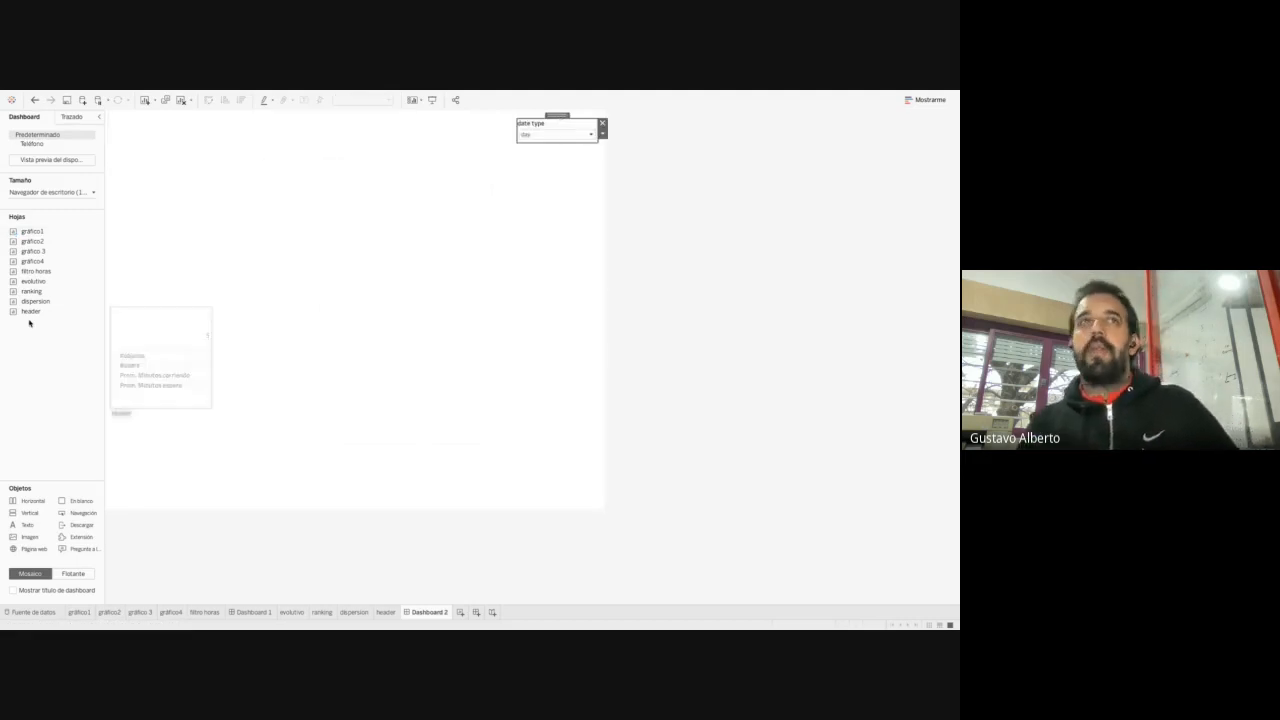
pyautogui.moveTo(50, 236); pyautogui.dragTo(112, 178)
pyautogui.click(313, 176)
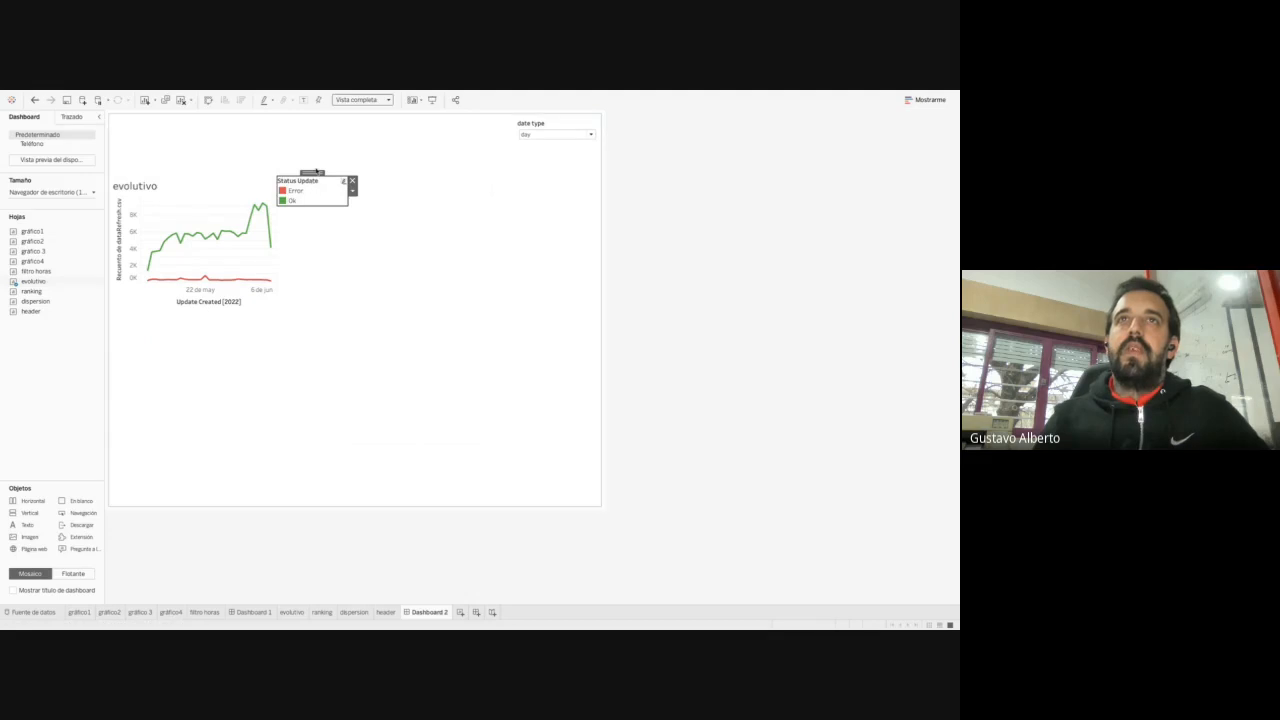
pyautogui.moveTo(313, 174); pyautogui.dragTo(445, 122)
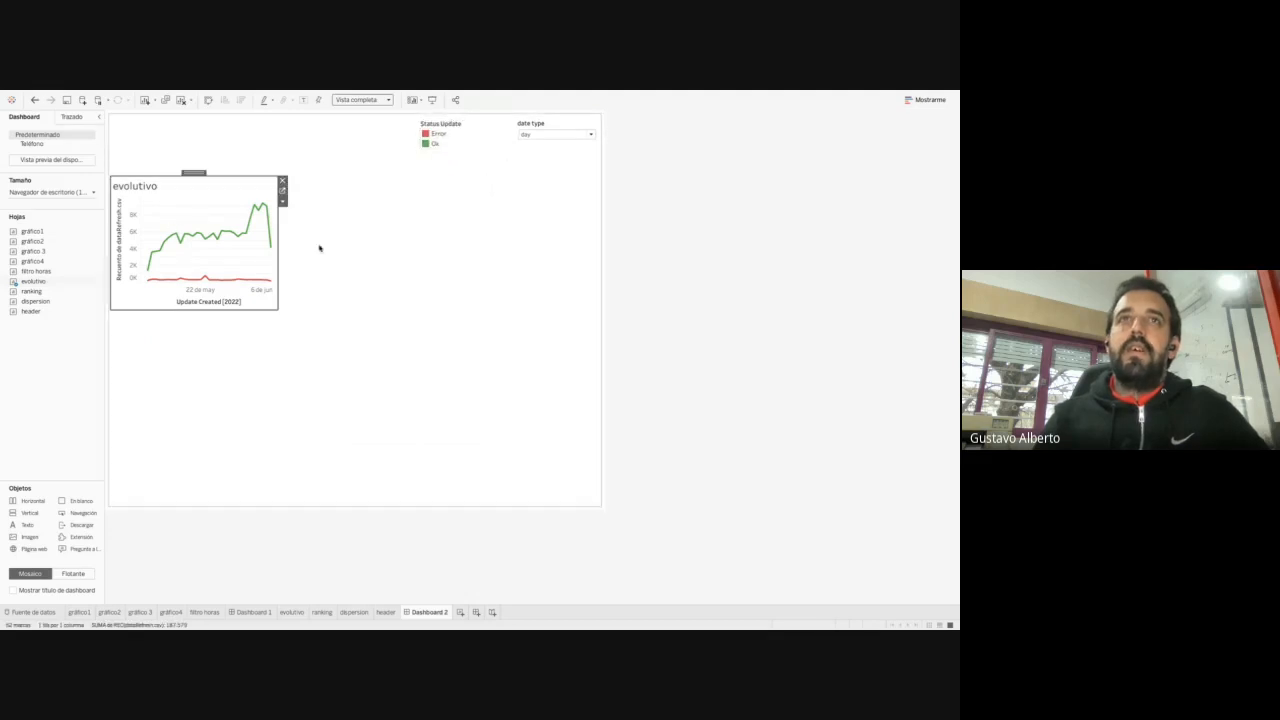
pyautogui.moveTo(281, 261); pyautogui.dragTo(600, 245)
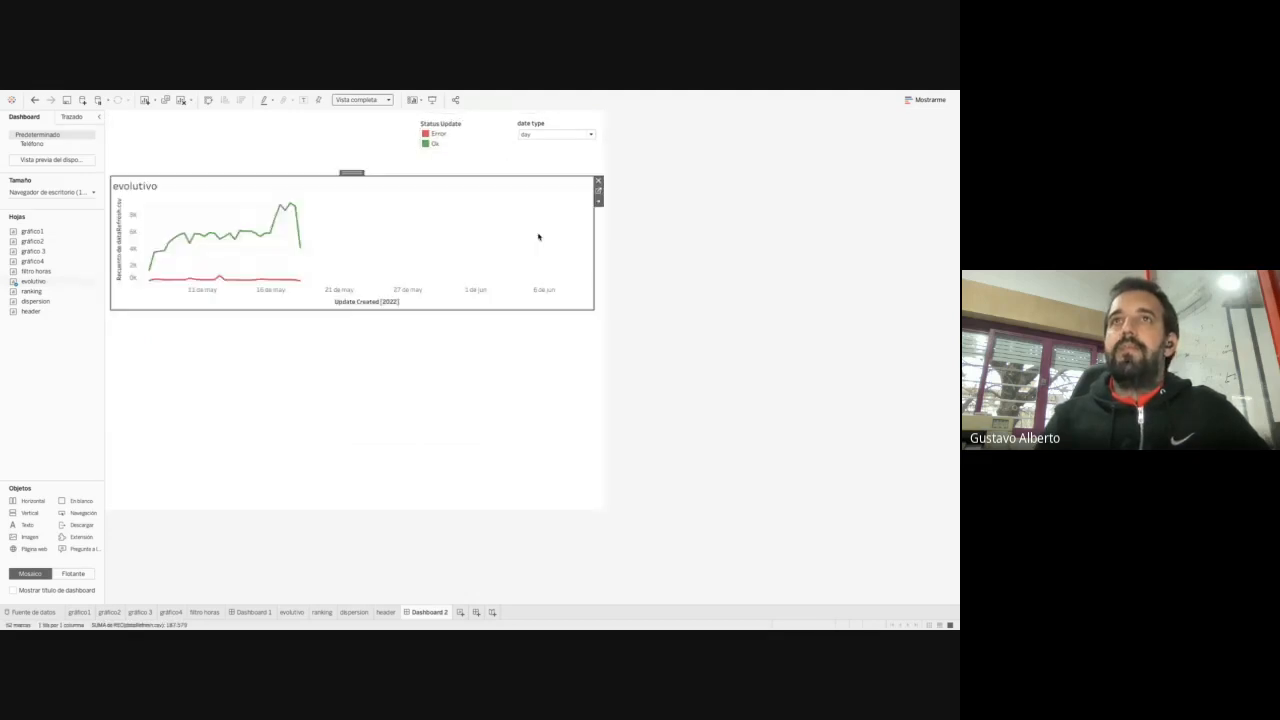
pyautogui.moveTo(315, 174); pyautogui.dragTo(310, 172)
# Add the ranking sheet below evolutivo, enlarge it to the dashboard's lower edge and place the tipo metrica control beside its title
pyautogui.moveTo(31, 291); pyautogui.dragTo(109, 321)
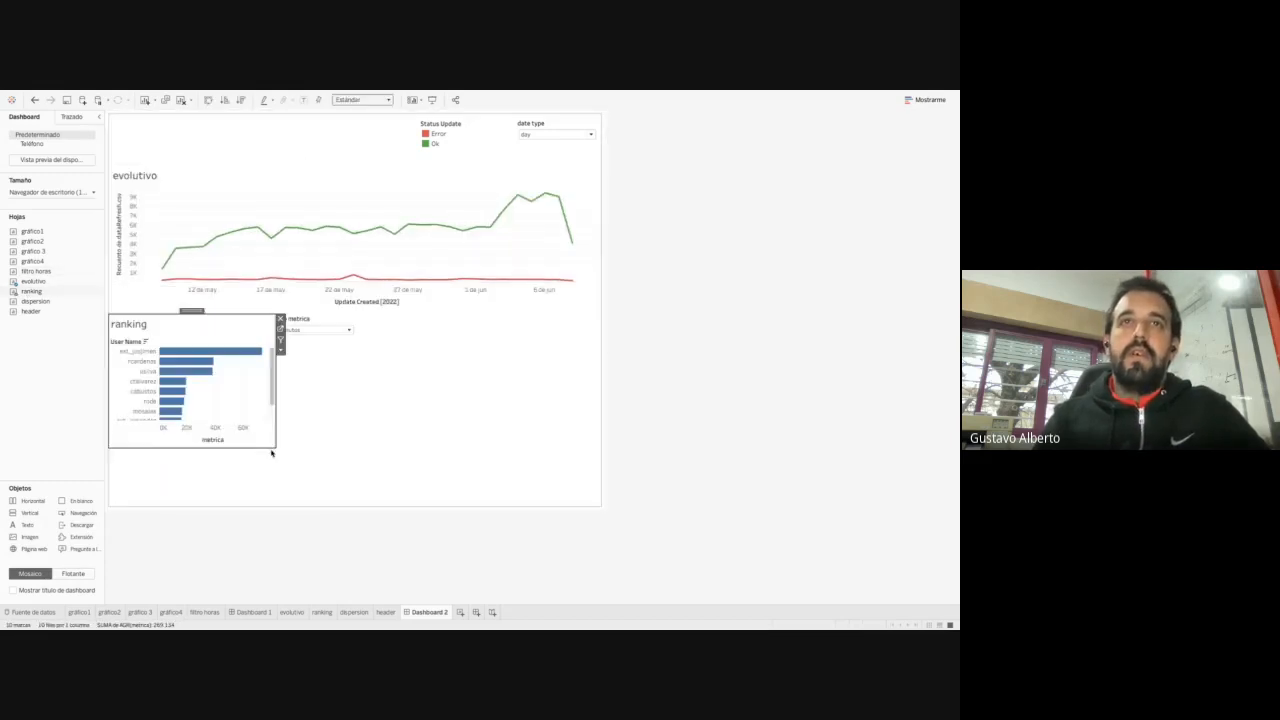
pyautogui.moveTo(271, 453); pyautogui.dragTo(294, 500)
pyautogui.click(322, 321)
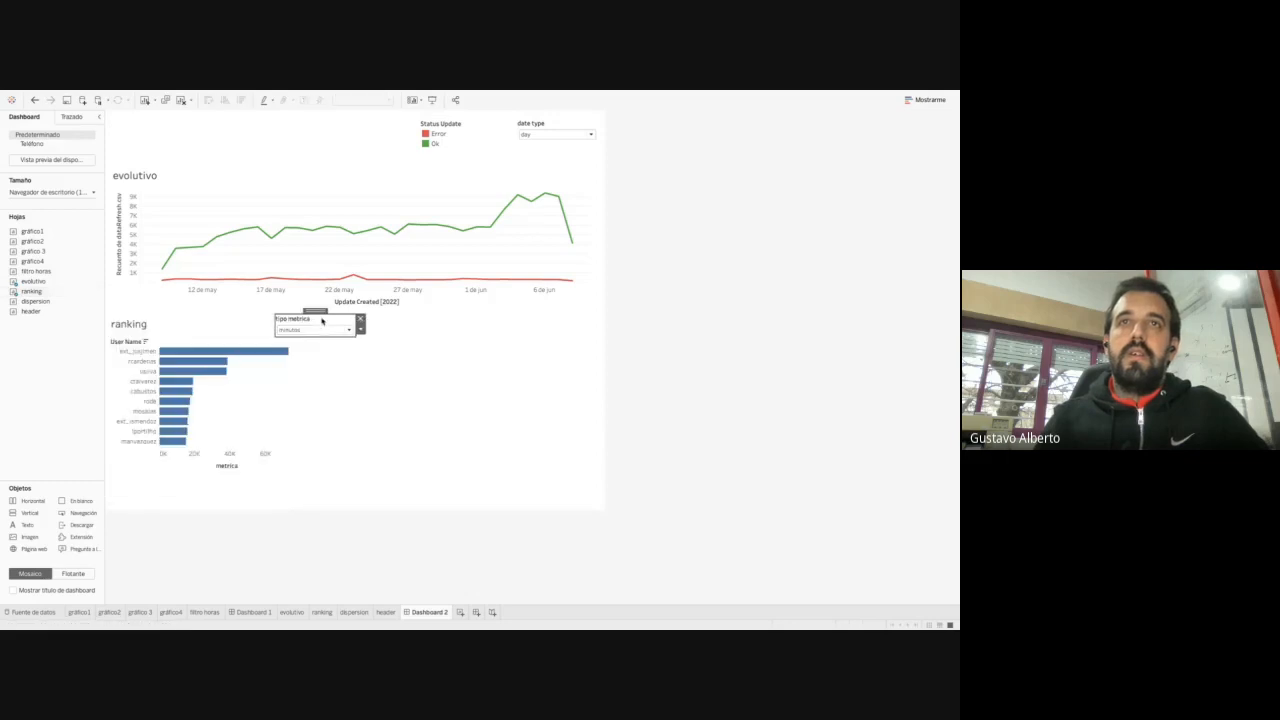
pyautogui.moveTo(322, 321); pyautogui.dragTo(240, 322)
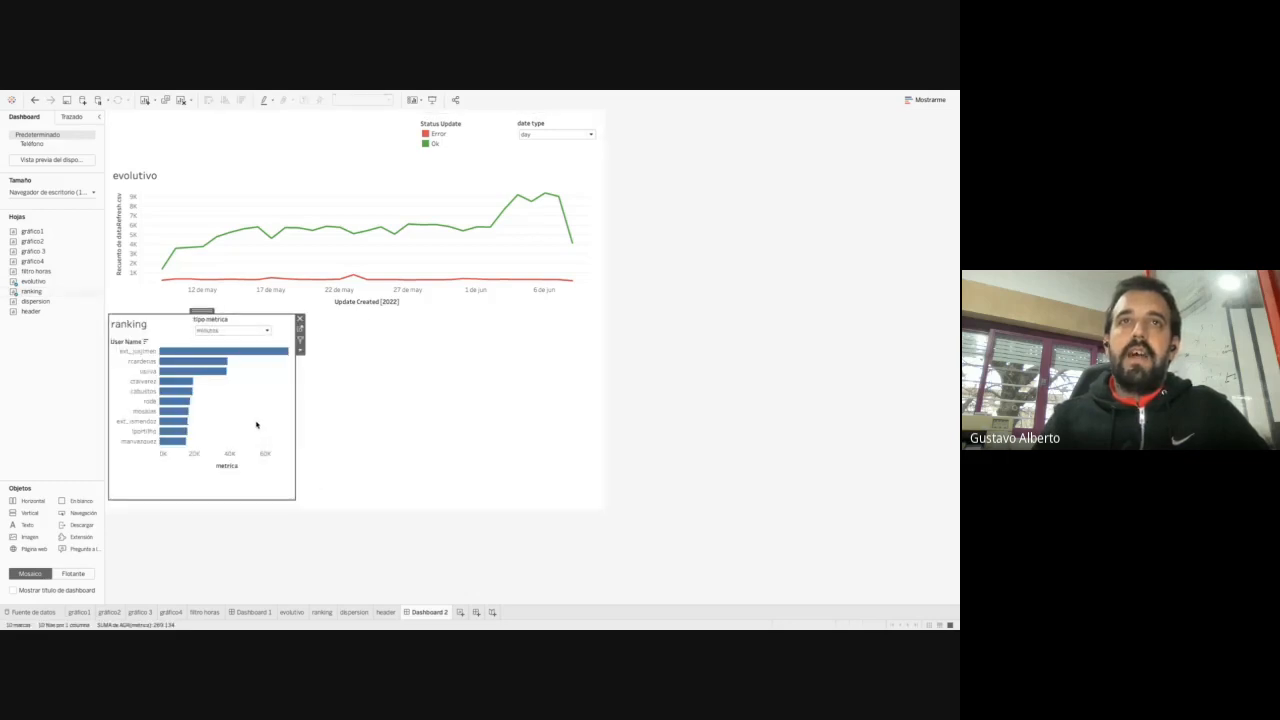
pyautogui.moveTo(294, 500); pyautogui.dragTo(306, 508)
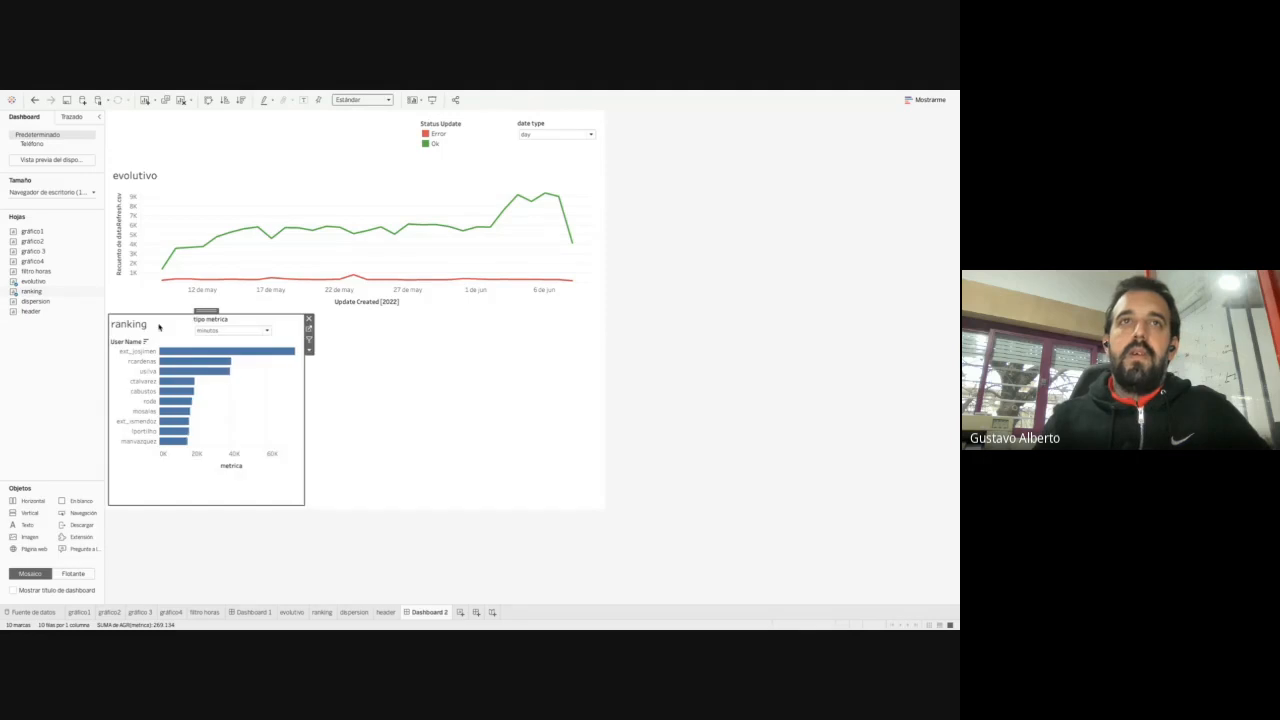
pyautogui.click(229, 322)
pyautogui.moveTo(229, 322); pyautogui.dragTo(253, 326)
# Add the dispersion sheet beside ranking and enlarge it to the dashboard's lower-right corner
pyautogui.moveTo(82, 238)
pyautogui.moveTo(63, 299); pyautogui.dragTo(322, 322)
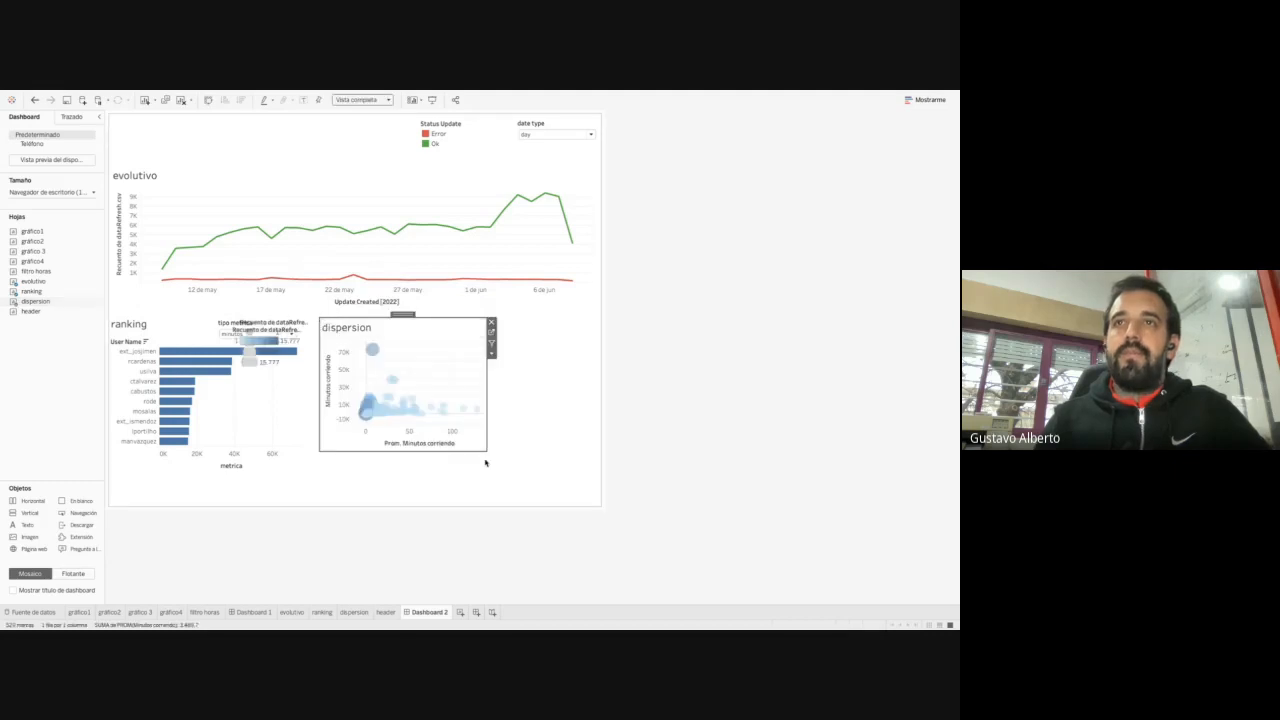
pyautogui.moveTo(485, 450); pyautogui.dragTo(603, 507)
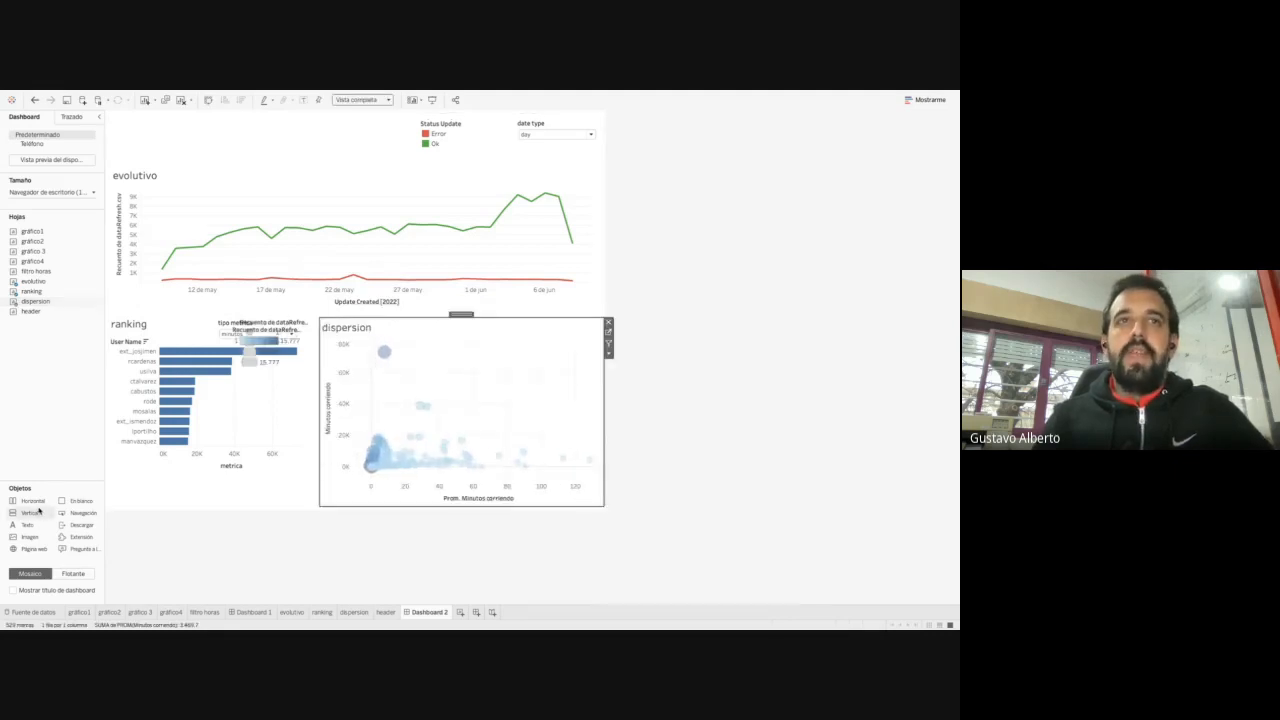
# Add a horizontal container, place ranking and dispersion side by side in it and widen it to nearly the dashboard's width
pyautogui.moveTo(30, 500); pyautogui.dragTo(387, 435)
pyautogui.click(212, 338)
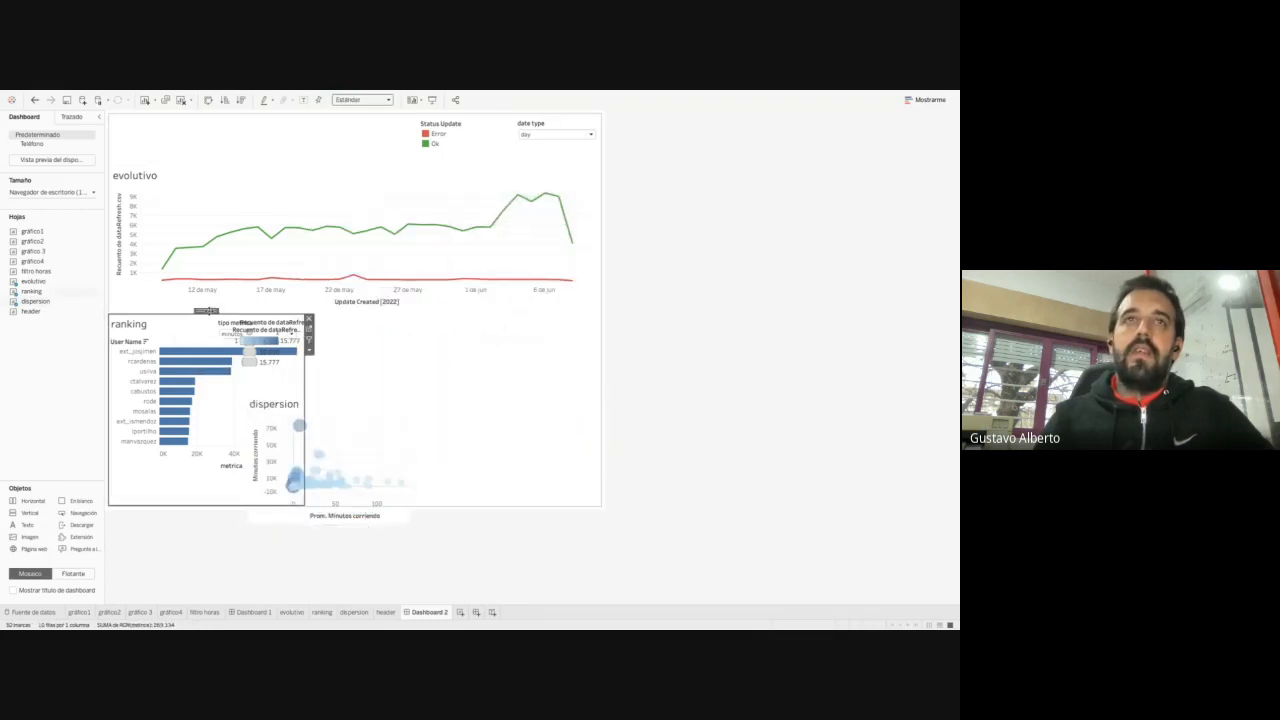
pyautogui.moveTo(206, 311); pyautogui.dragTo(110, 425)
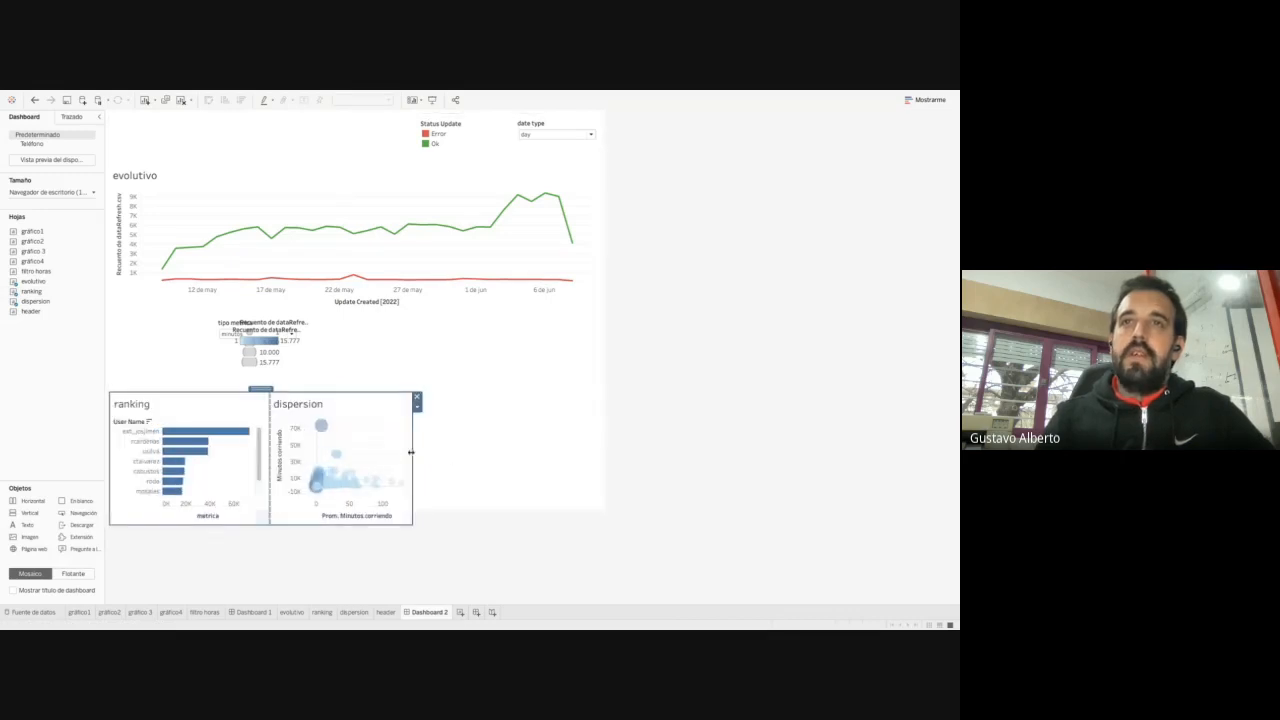
pyautogui.moveTo(410, 452); pyautogui.dragTo(596, 450)
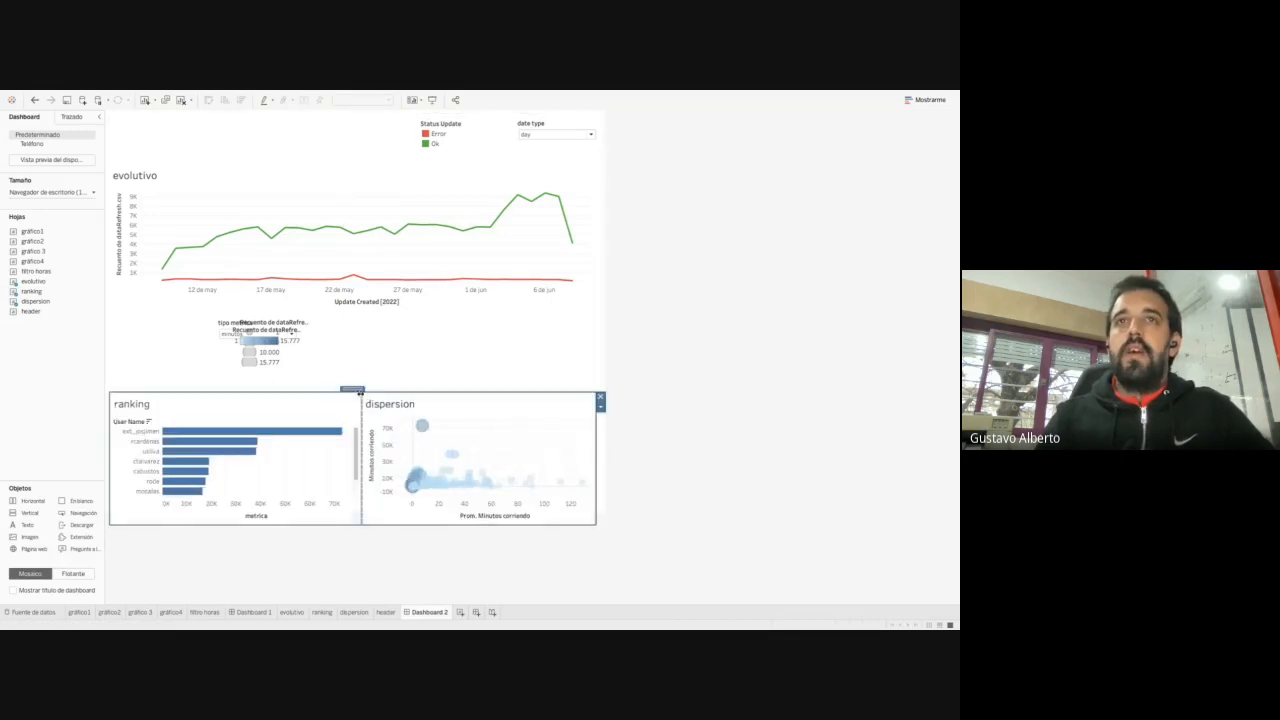
# Move the ranking and dispersion container directly below evolutivo and extend its height to the dashboard's lower edge
pyautogui.moveTo(360, 392); pyautogui.dragTo(352, 316)
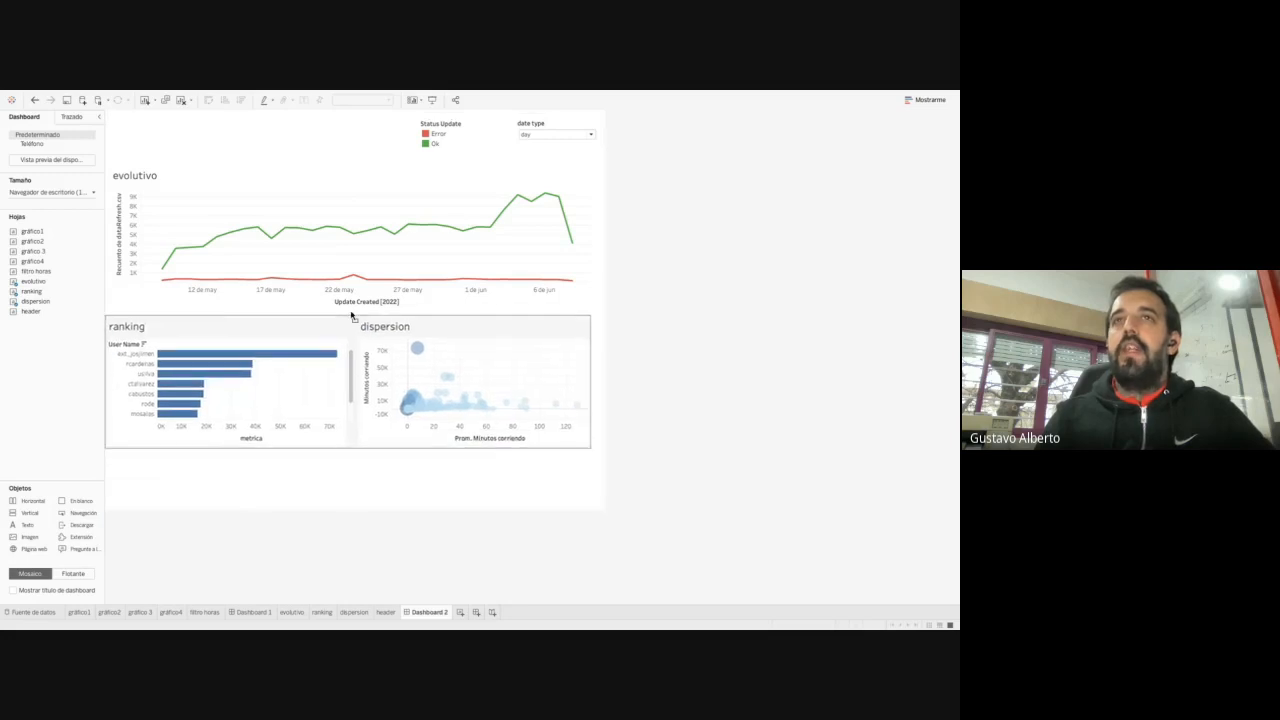
pyautogui.click(360, 446)
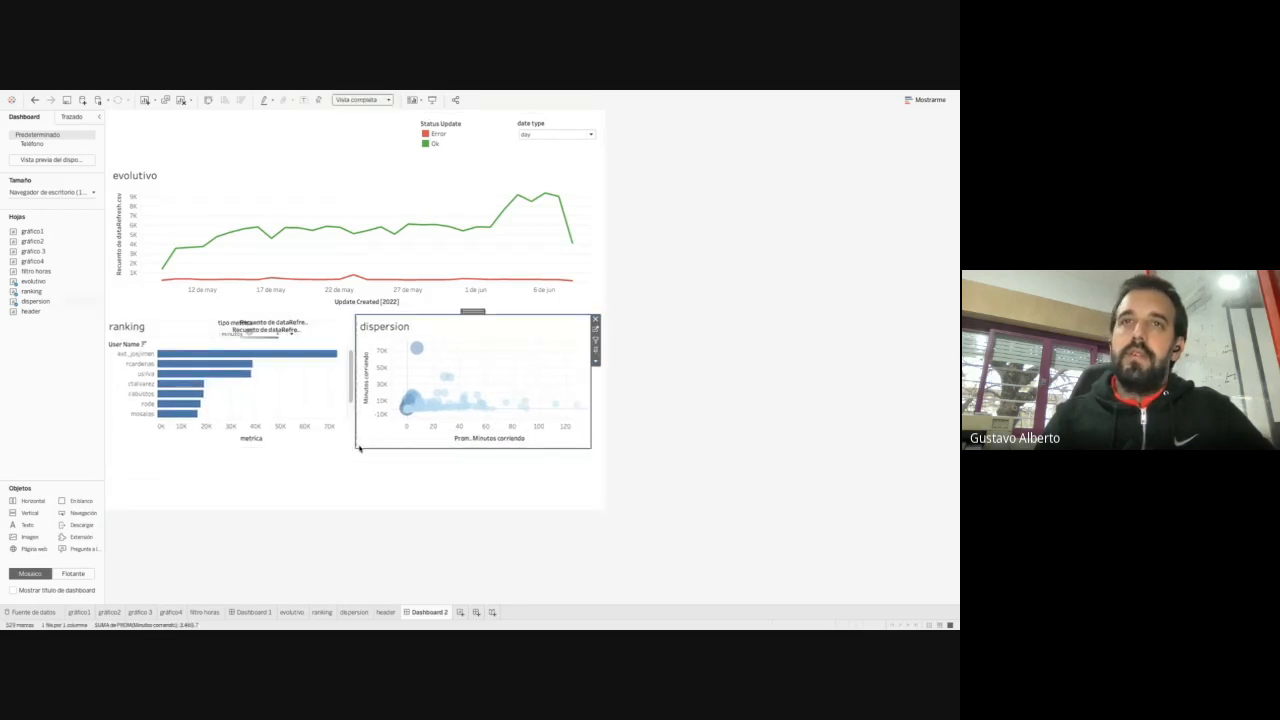
pyautogui.doubleClick(468, 312)
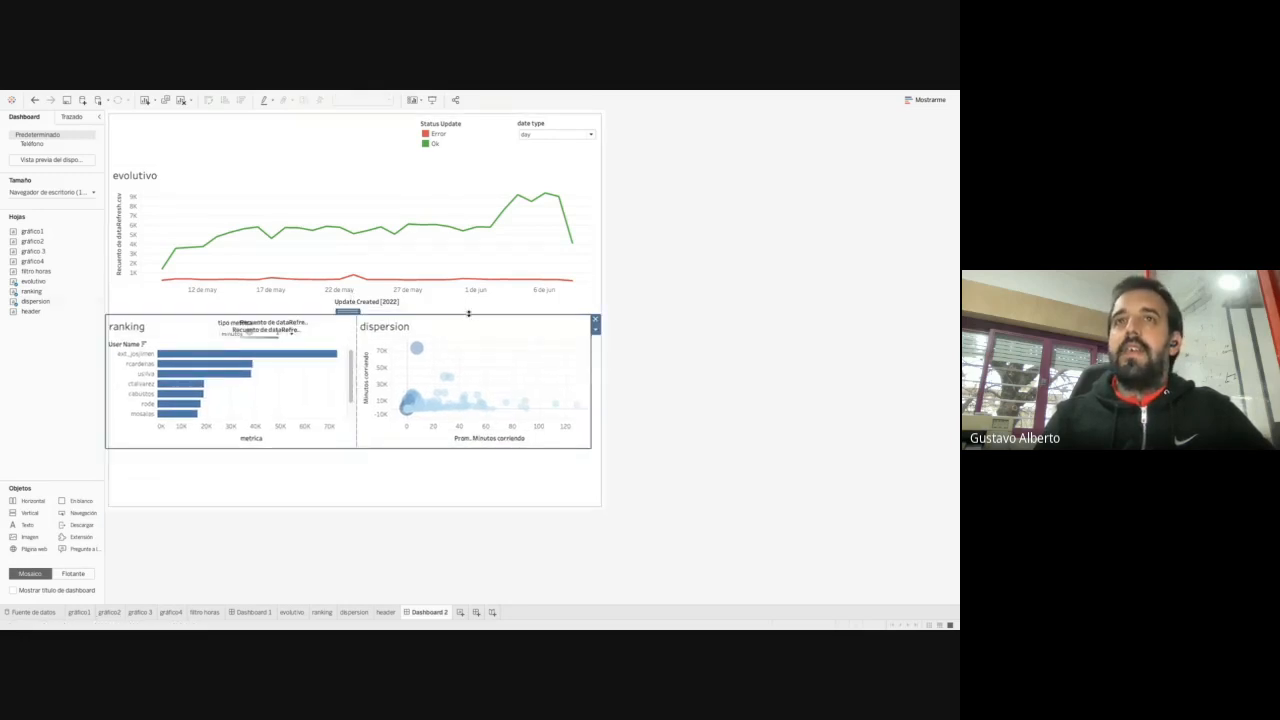
pyautogui.moveTo(385, 450); pyautogui.dragTo(392, 506)
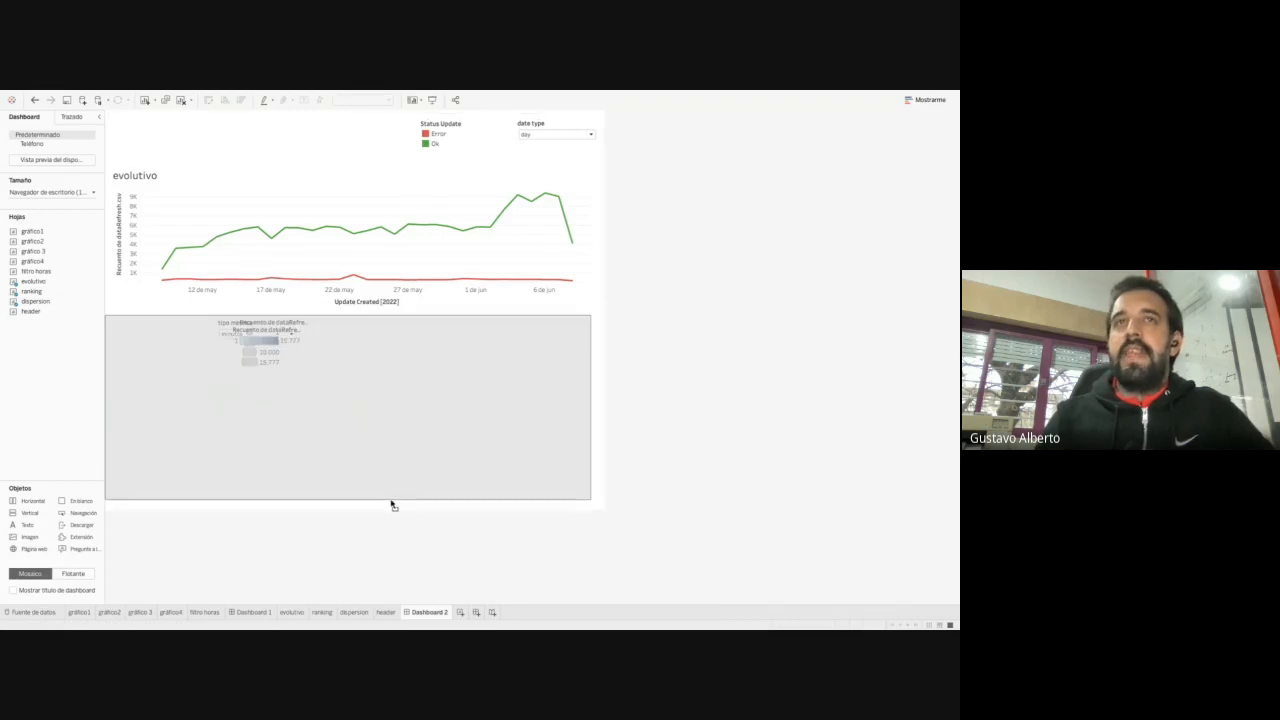
pyautogui.moveTo(349, 312); pyautogui.dragTo(360, 317)
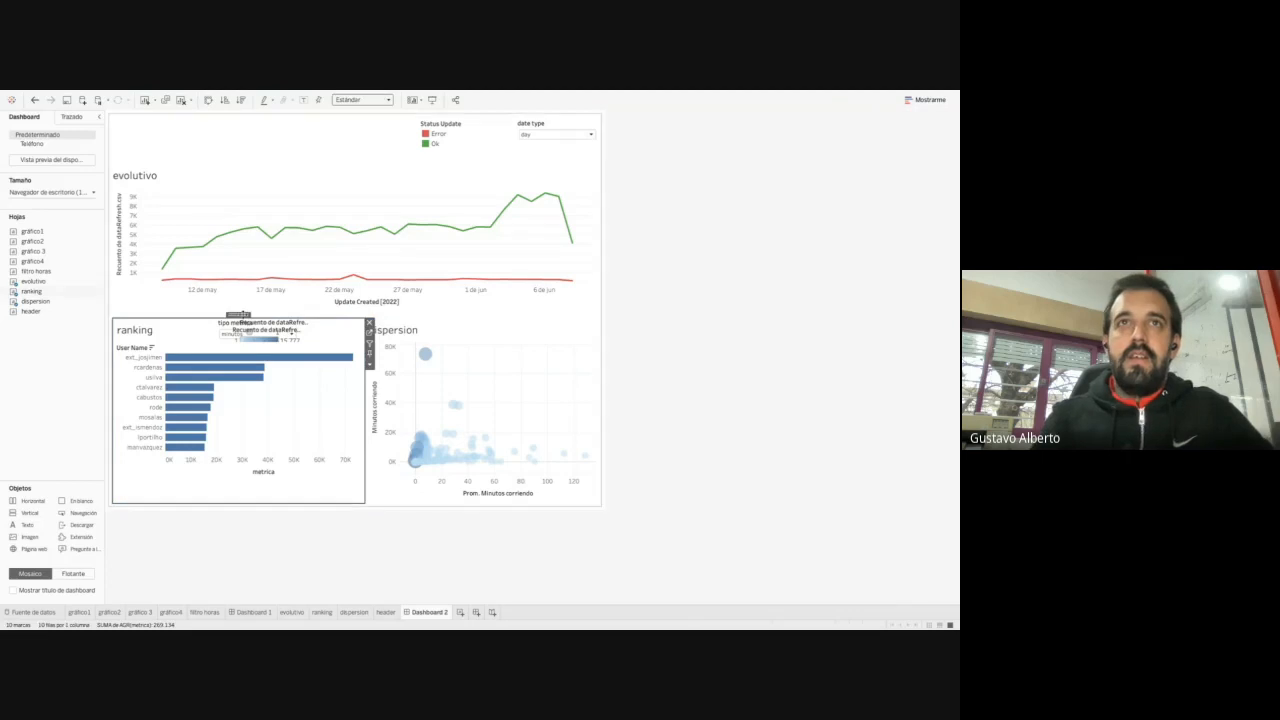
# Shift the ranking and dispersion container down and remove the dispersion chart's color and size legends
pyautogui.moveTo(355, 314); pyautogui.dragTo(300, 332)
pyautogui.click(305, 327)
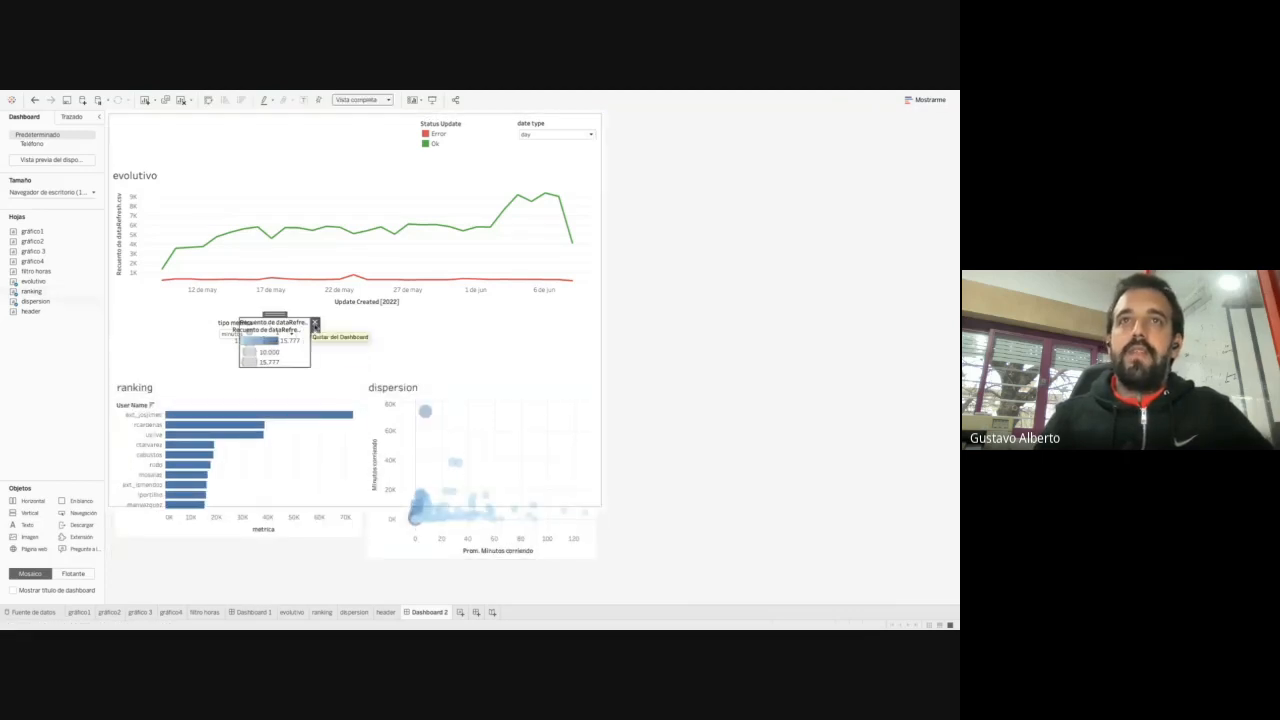
pyautogui.click(313, 323)
pyautogui.click(262, 334)
pyautogui.click(307, 329)
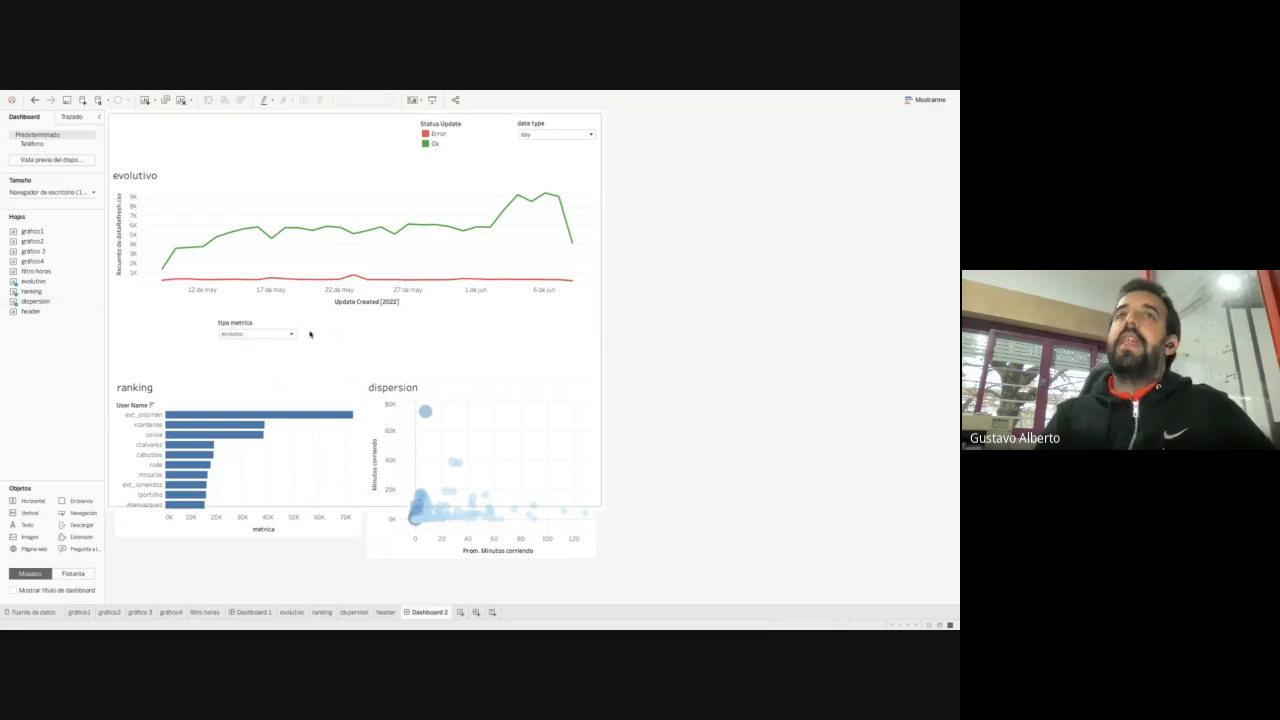
# Move the ranking and dispersion container back up below evolutivo and place the tipo metrica control above ranking's right end
pyautogui.click(256, 324)
pyautogui.moveTo(263, 313); pyautogui.dragTo(263, 194)
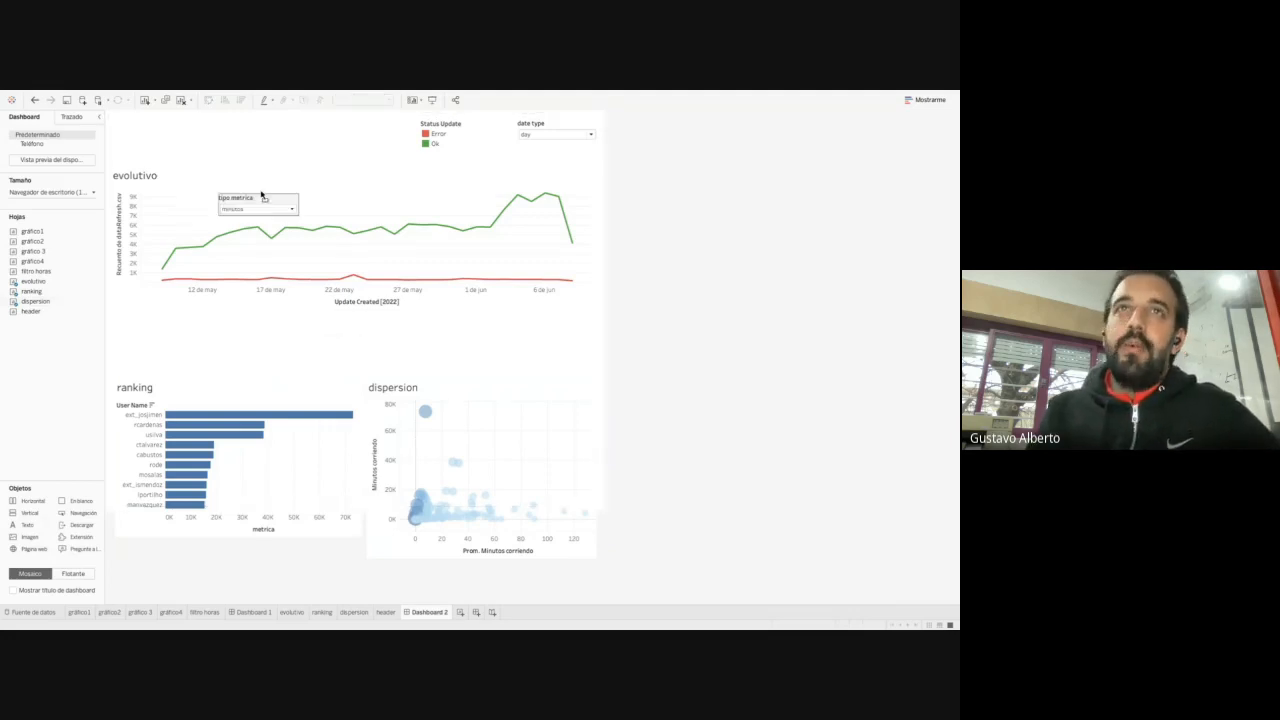
pyautogui.click(249, 403)
pyautogui.doubleClick(238, 372)
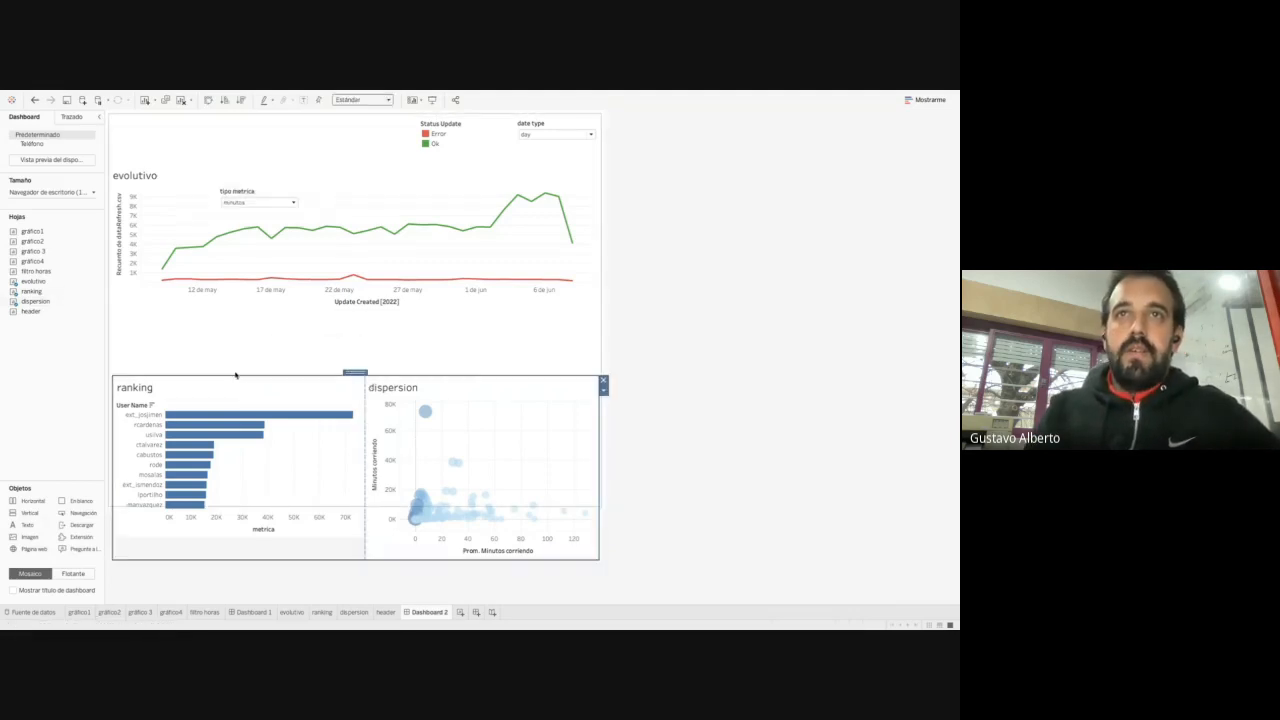
pyautogui.moveTo(351, 370); pyautogui.dragTo(350, 322)
pyautogui.click(260, 192)
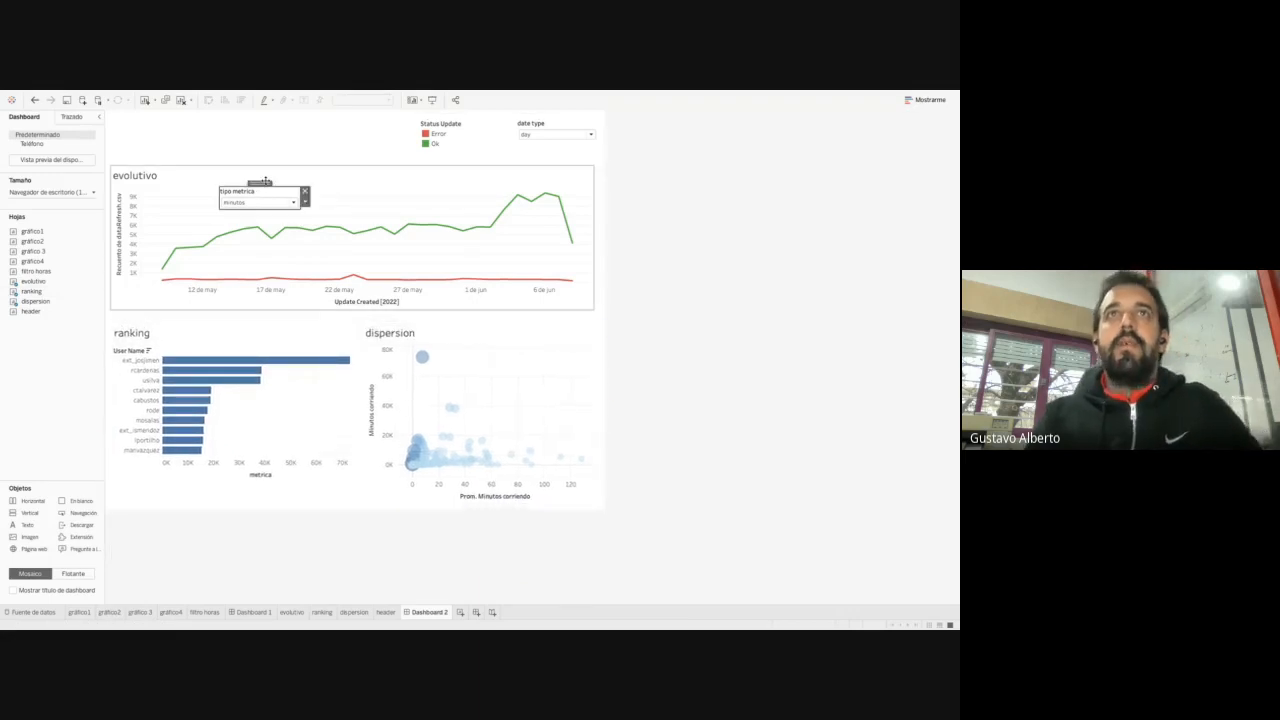
pyautogui.moveTo(260, 183); pyautogui.dragTo(314, 322)
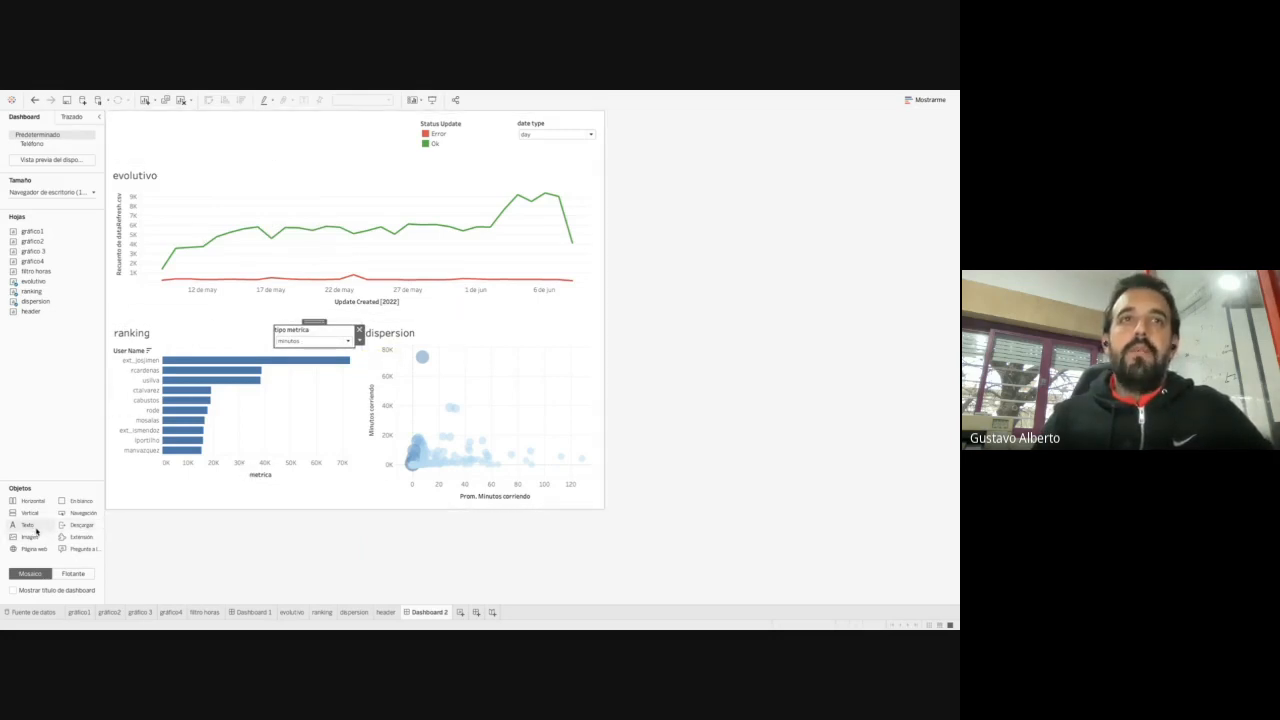
# Add a text object reading "Updates Tableau" at font size 40 in the dashboard's upper-left corner
pyautogui.moveTo(28, 524); pyautogui.dragTo(118, 134)
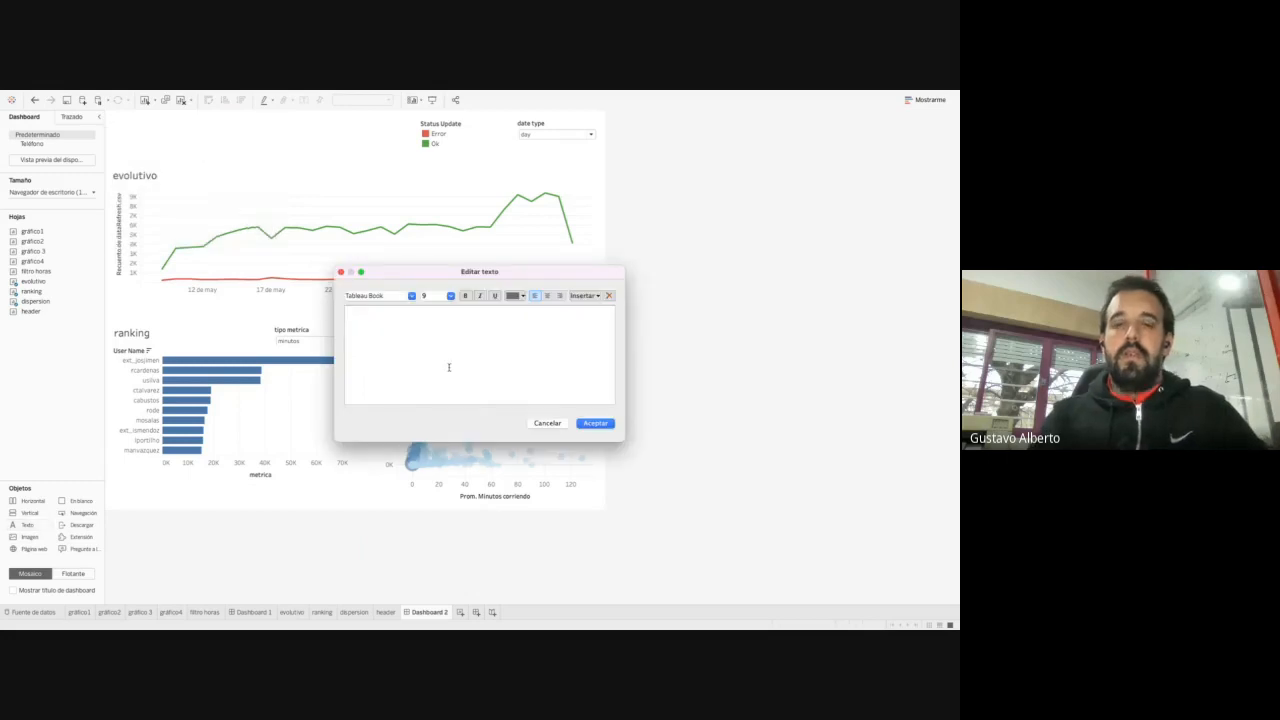
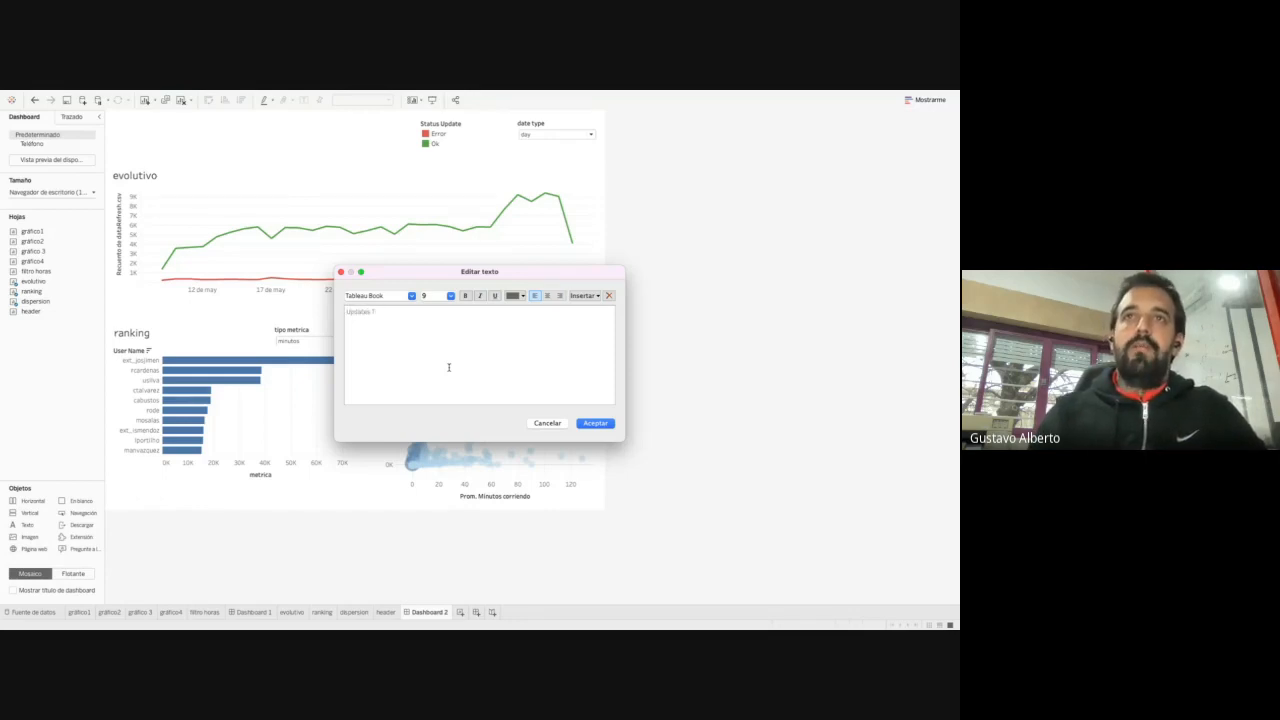
pyautogui.press('super+a')
pyautogui.click(436, 297)
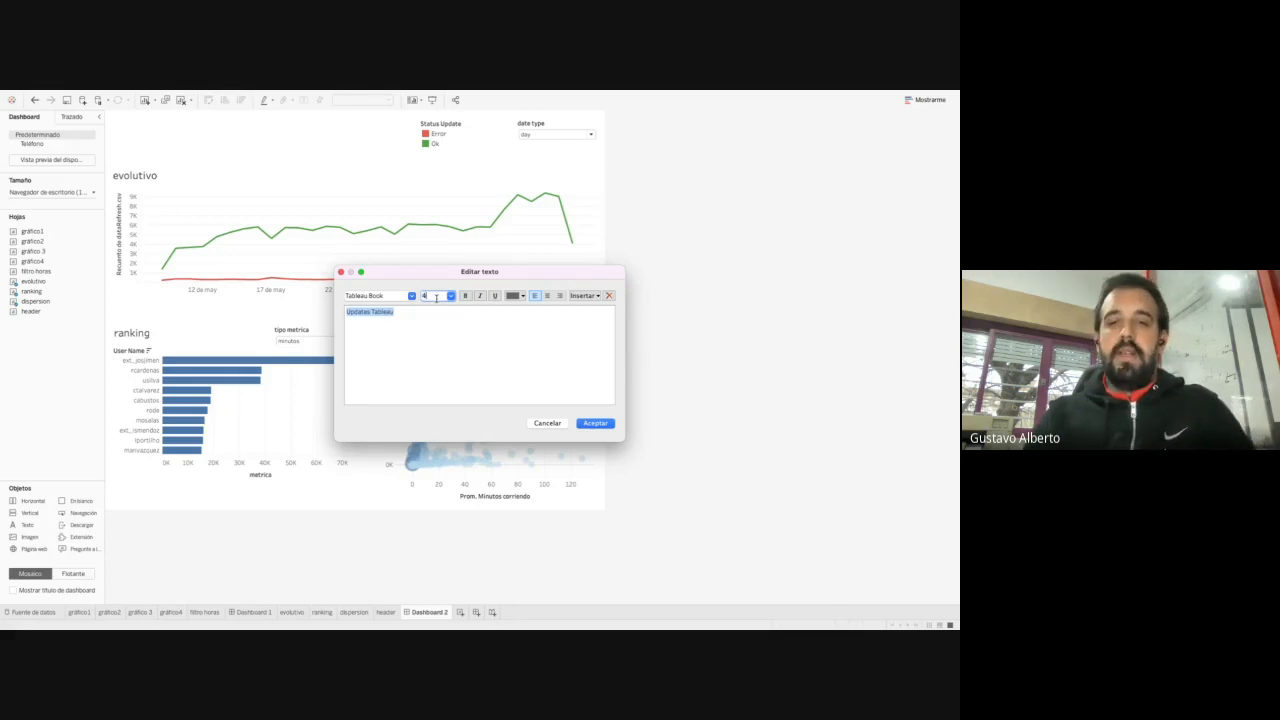
pyautogui.press('Return')
pyautogui.click(595, 423)
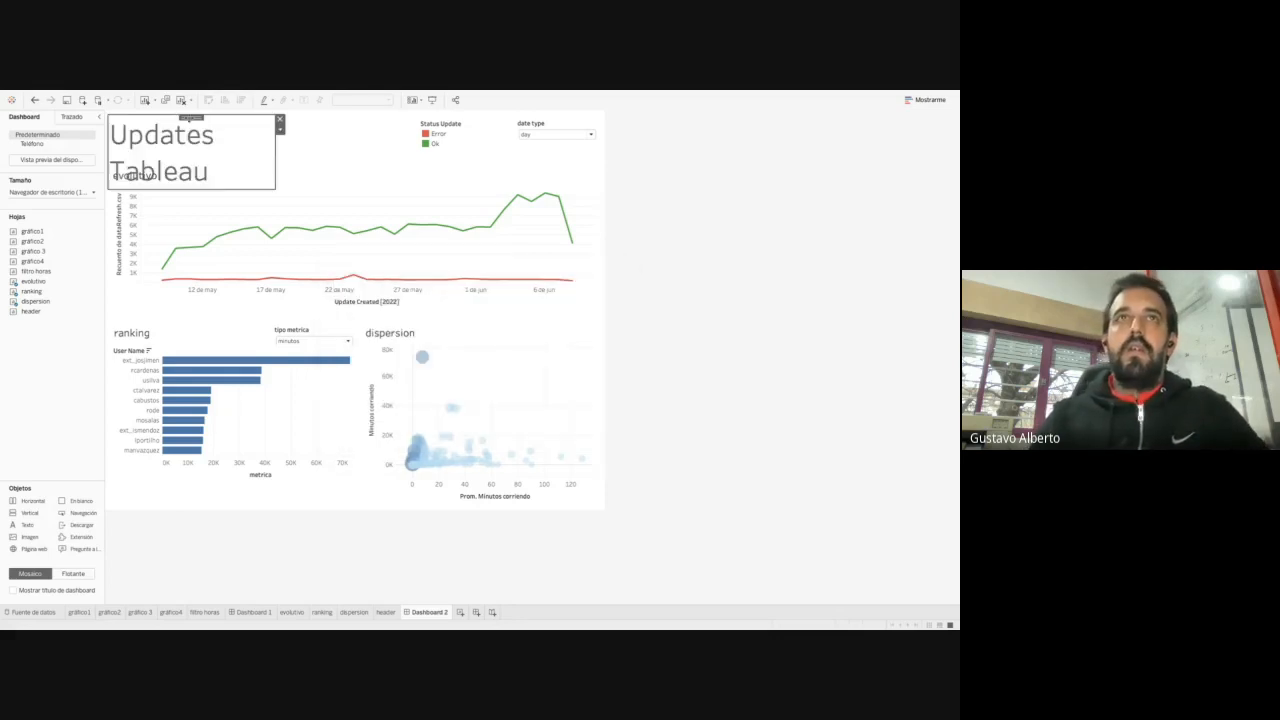
# Make the Updates Tableau title bold and resize its box to fit on one line above evolutivo
pyautogui.doubleClick(190, 158)
pyautogui.press('super+a')
pyautogui.click(465, 296)
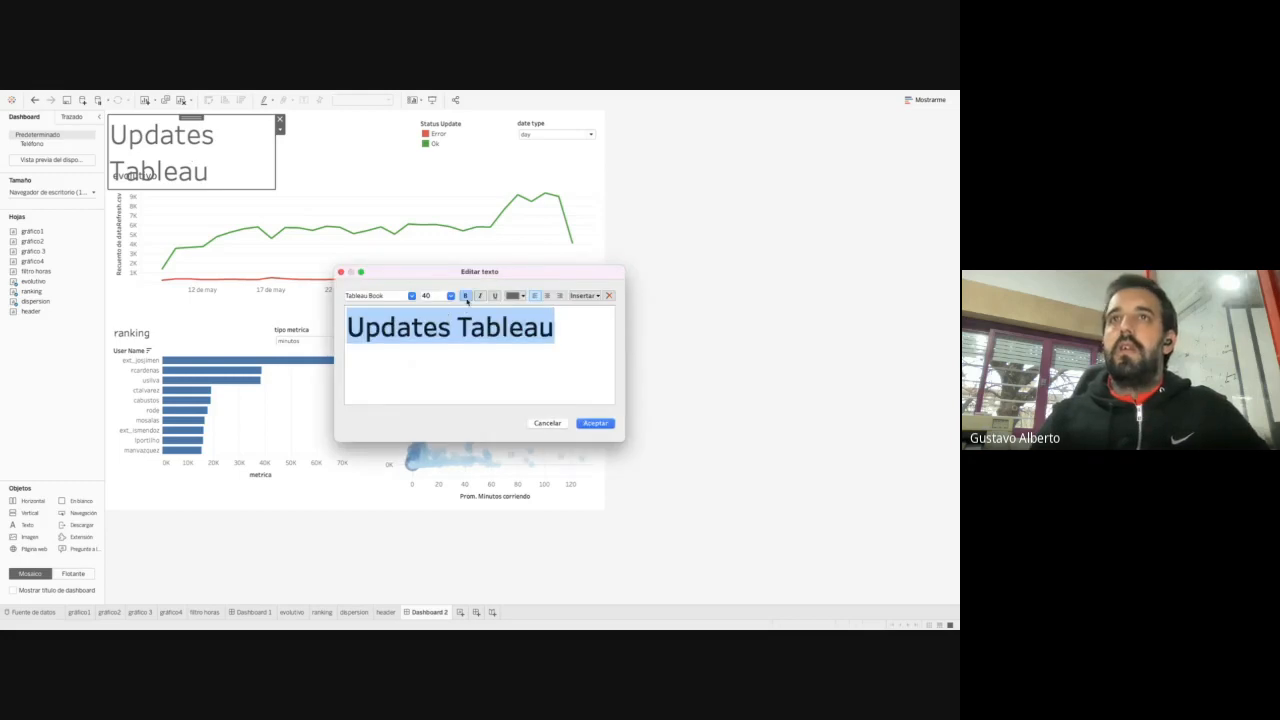
pyautogui.click(595, 423)
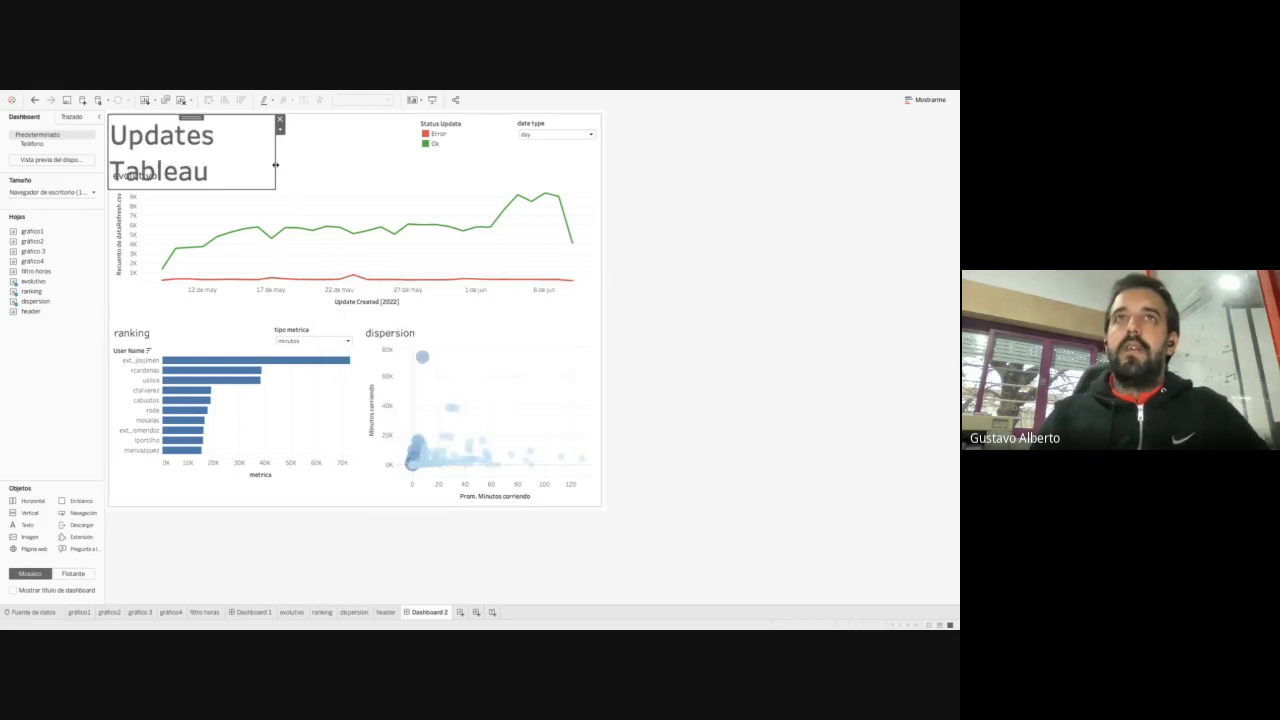
pyautogui.moveTo(276, 162); pyautogui.dragTo(369, 162)
pyautogui.moveTo(303, 188); pyautogui.dragTo(303, 156)
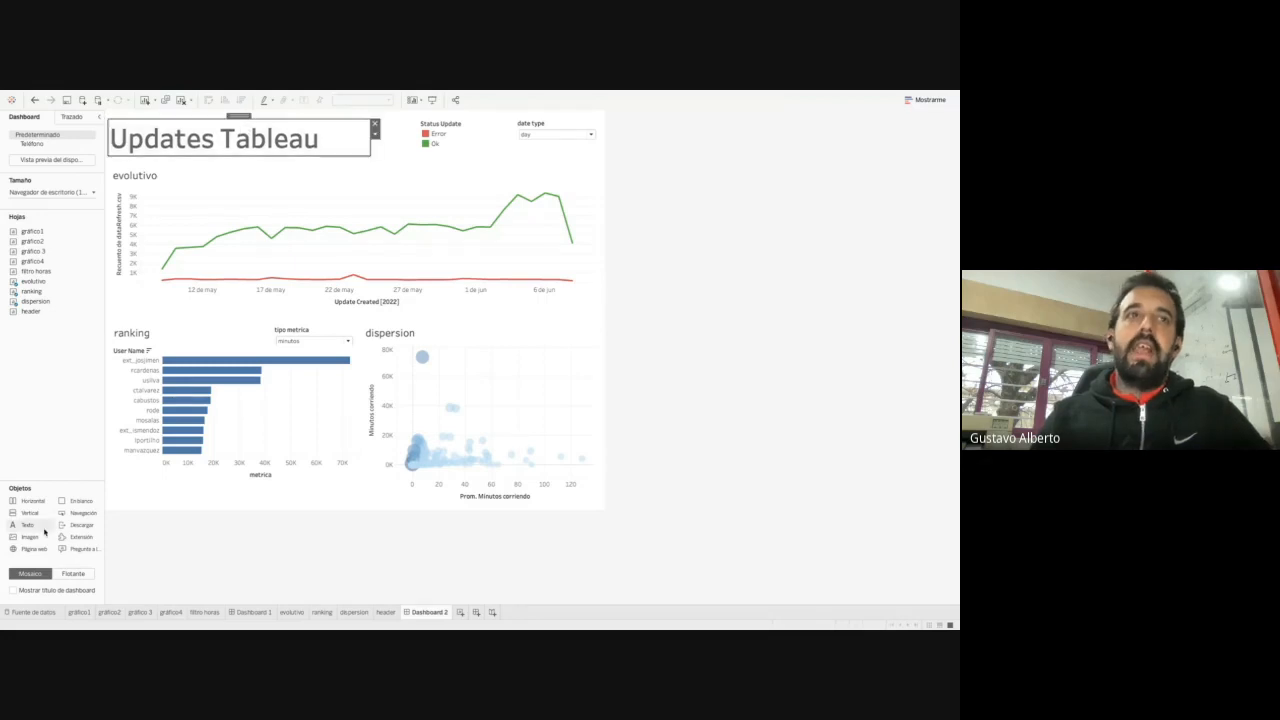
# Insert the refresh.png file as a fitted image object beside the Updates Tableau title
pyautogui.moveTo(30, 537); pyautogui.dragTo(323, 118)
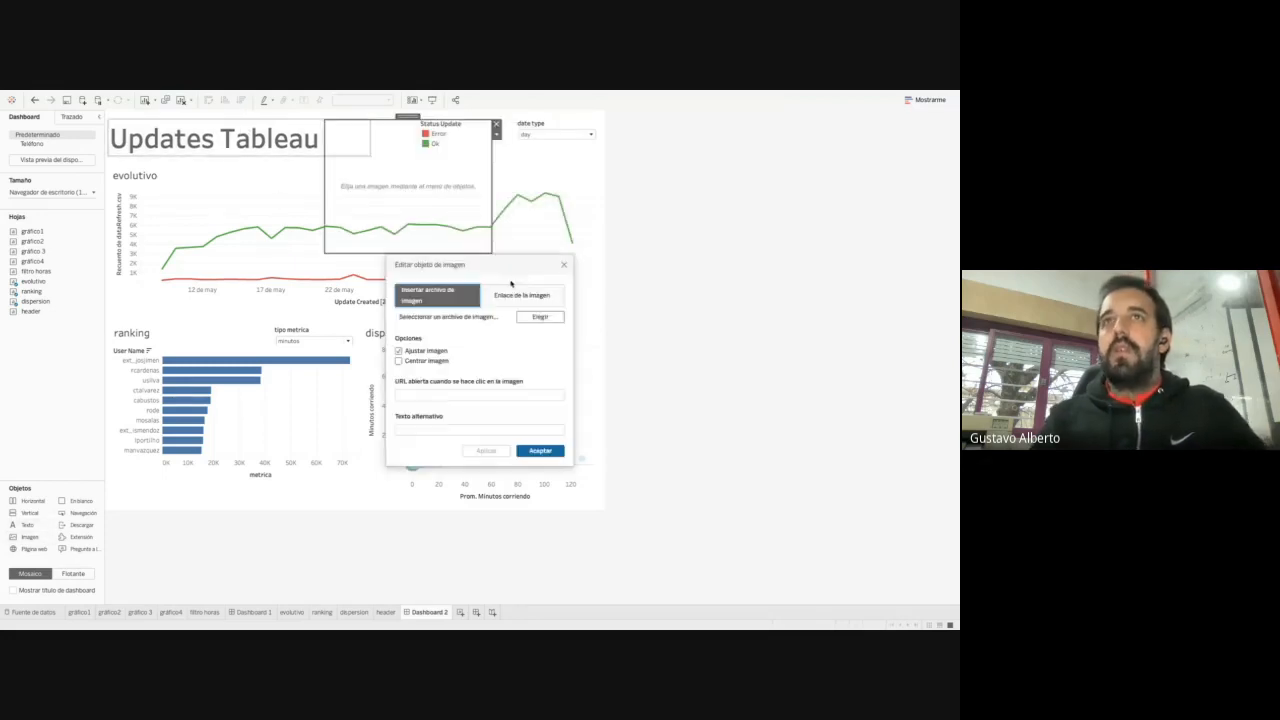
pyautogui.click(538, 317)
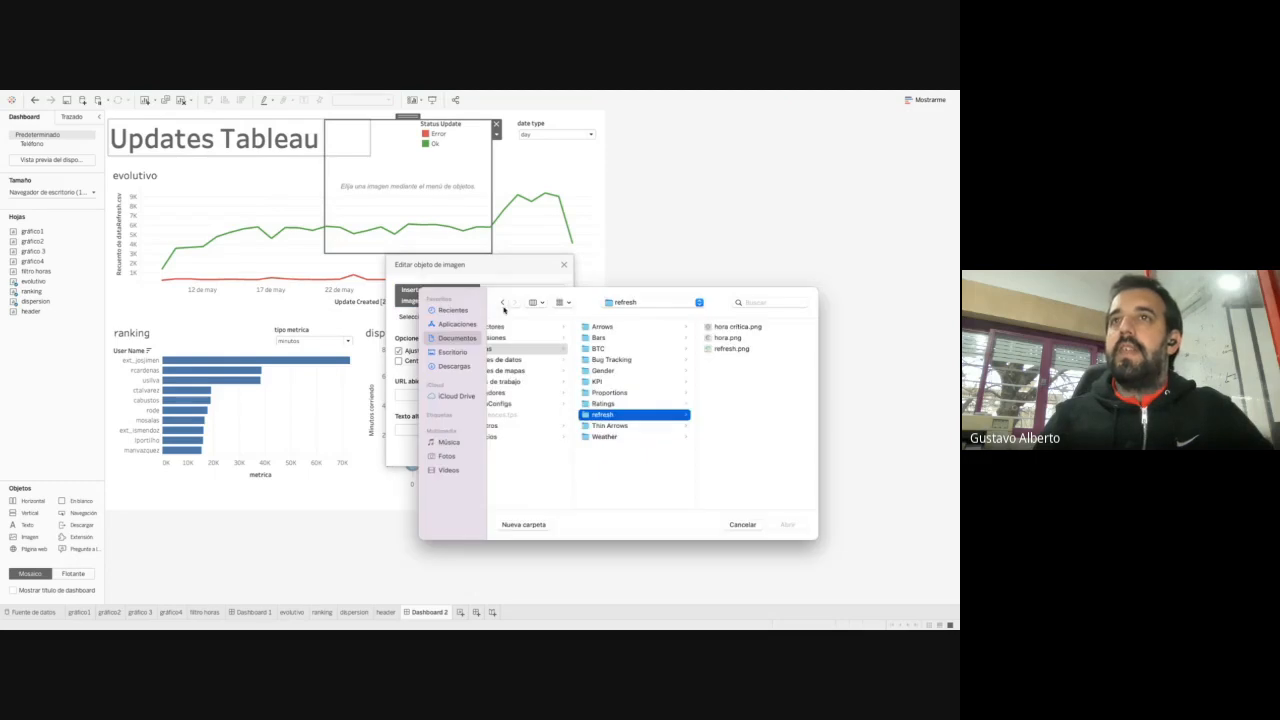
pyautogui.click(733, 348)
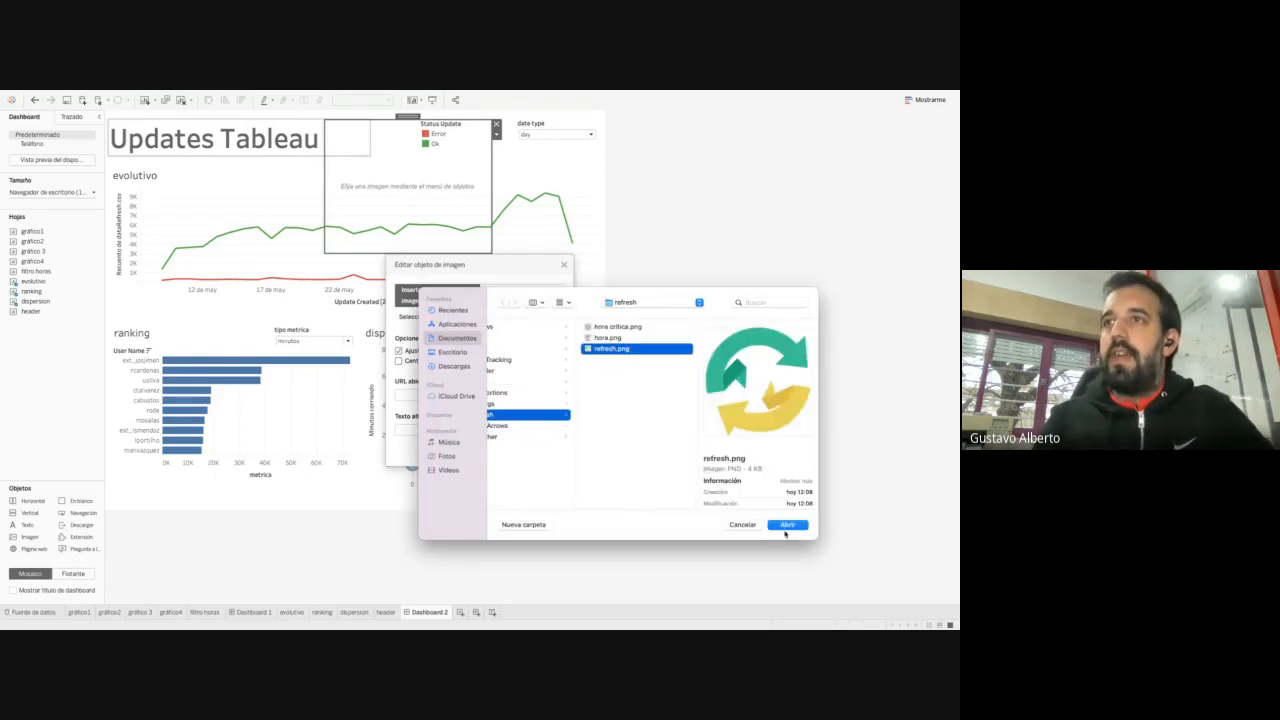
pyautogui.click(790, 524)
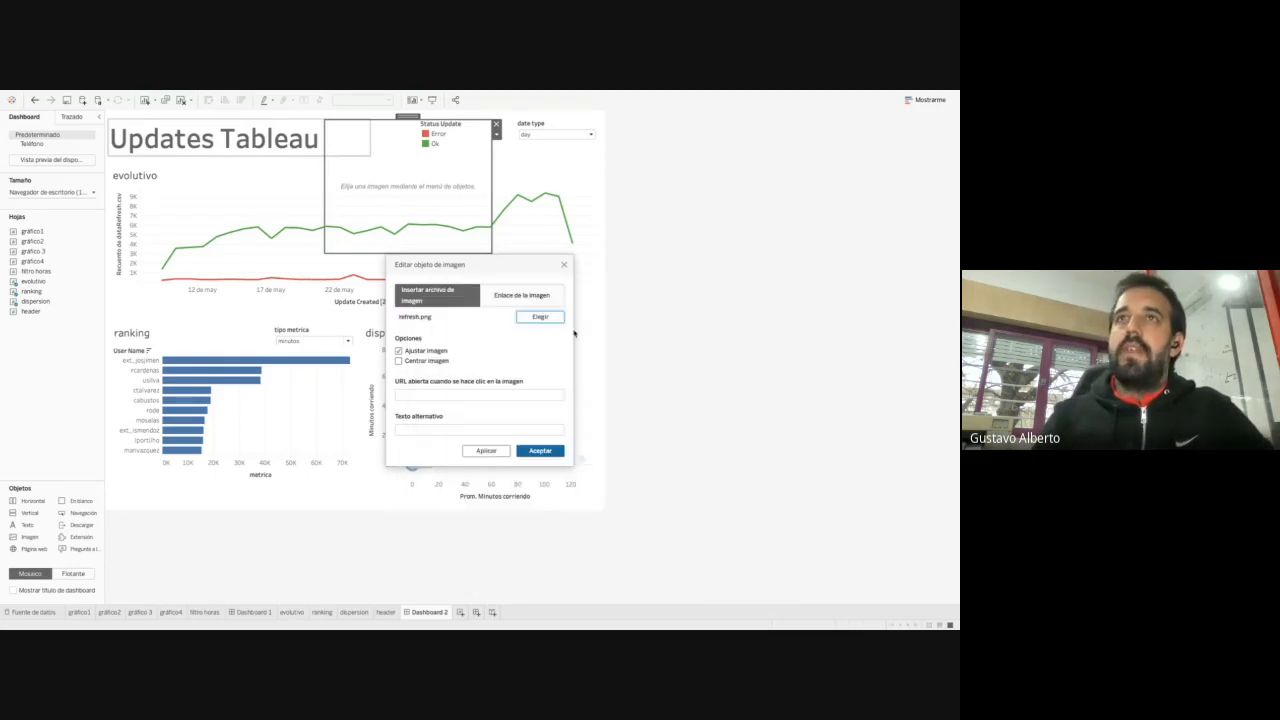
pyautogui.click(540, 451)
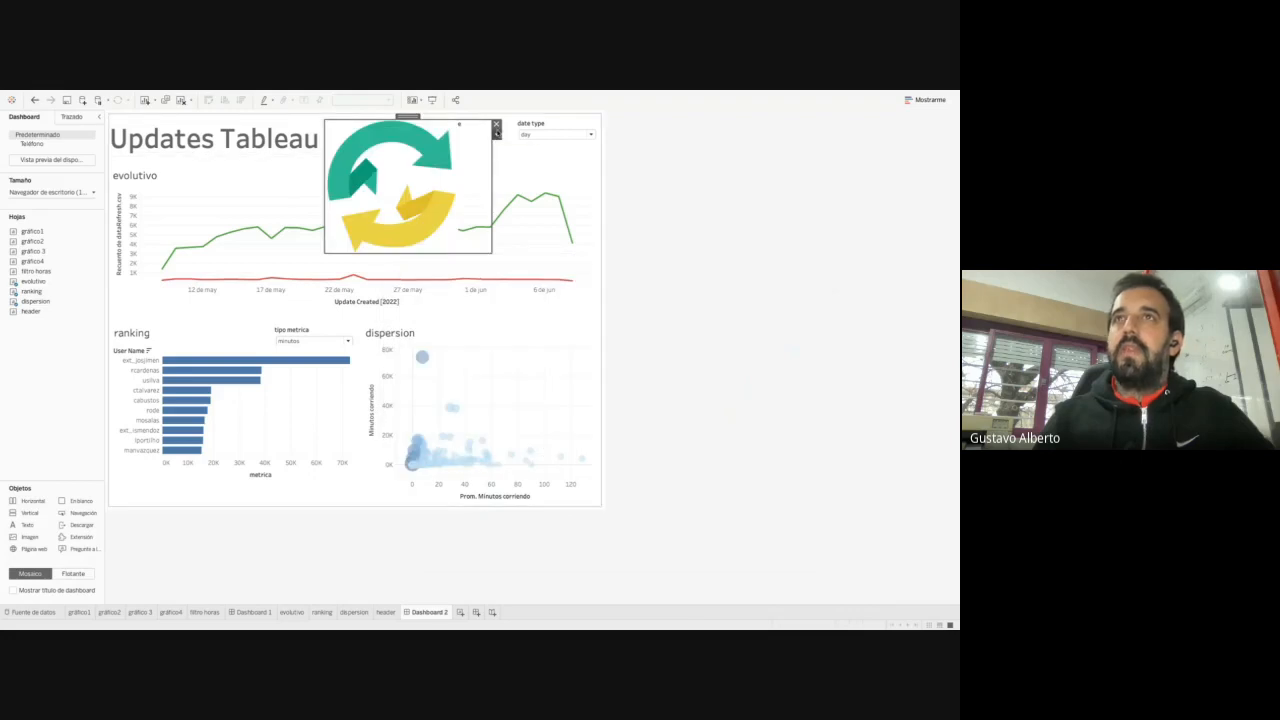
# Center the refresh image in its frame and shrink it to an icon next to the title
pyautogui.click(496, 133)
pyautogui.click(558, 170)
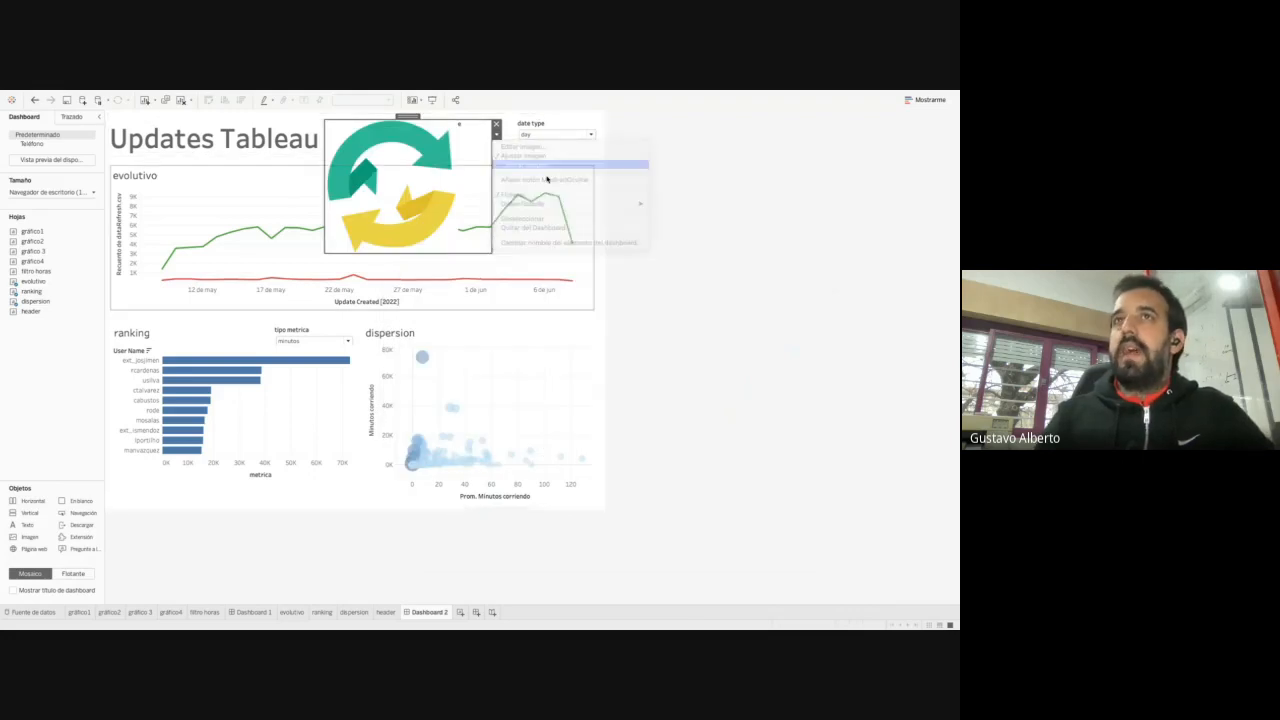
pyautogui.moveTo(491, 253); pyautogui.dragTo(371, 157)
# Move the Status Update legend down onto evolutivo and arrange its items in a single row
pyautogui.click(456, 118)
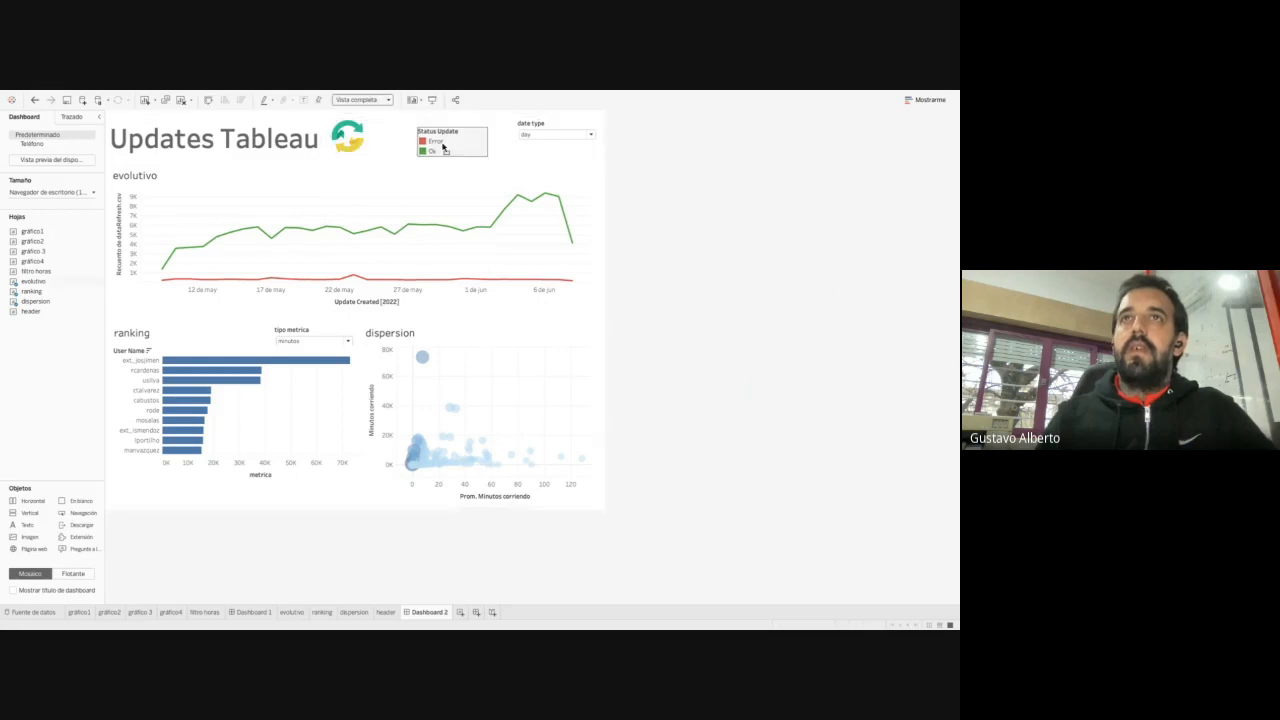
pyautogui.moveTo(456, 116); pyautogui.dragTo(429, 178)
pyautogui.click(469, 195)
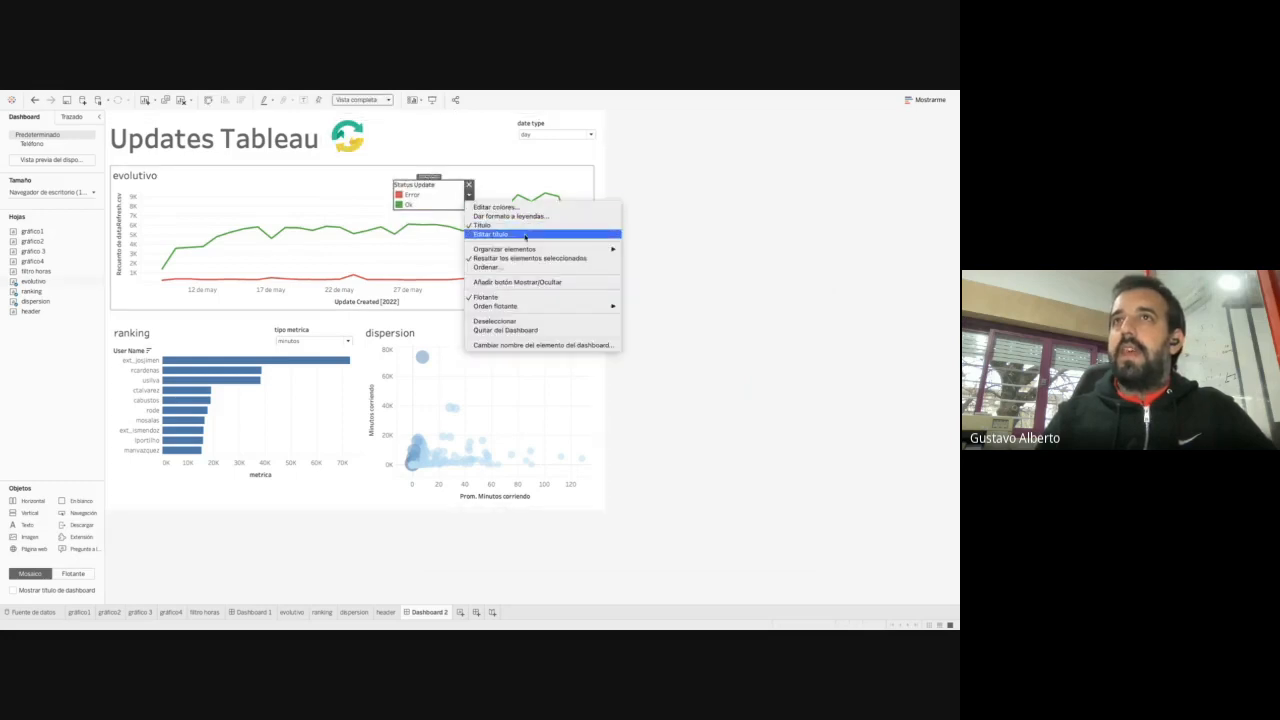
pyautogui.moveTo(530, 249)
pyautogui.click(655, 260)
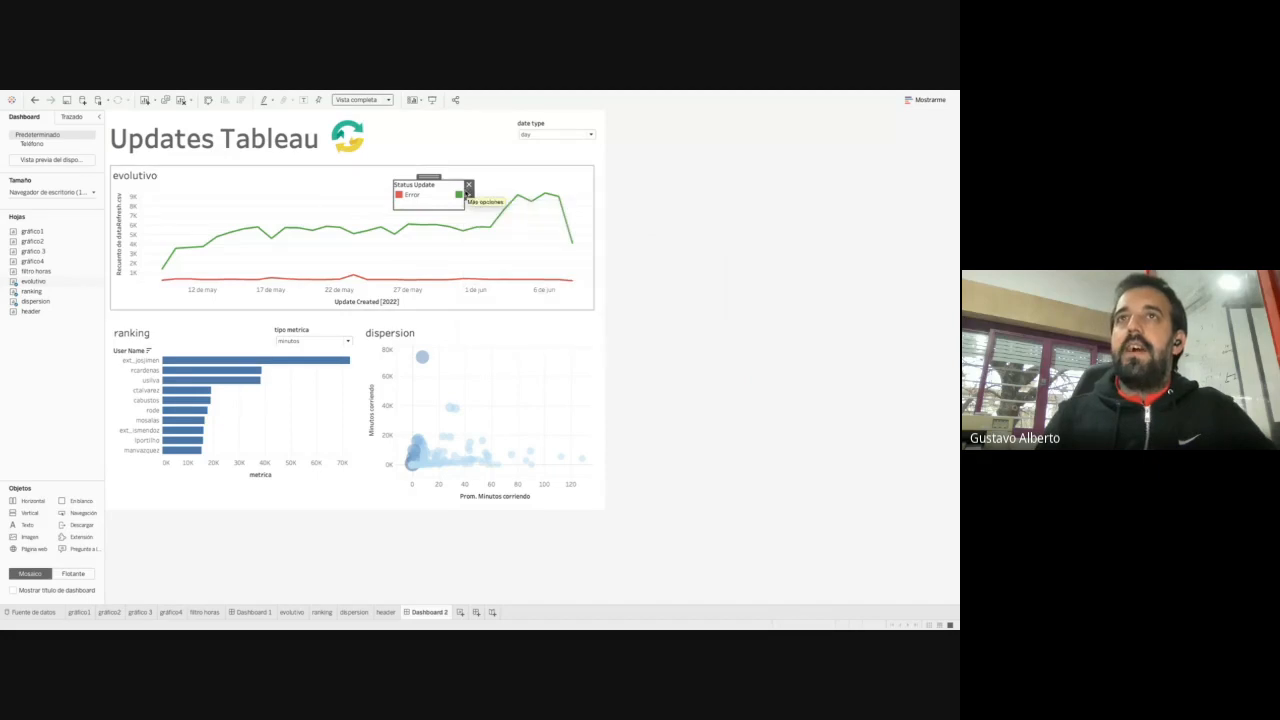
# Resize the Status Update legend to a compact one-line strip with tighter item spacing along evolutivo's upper edge
pyautogui.moveTo(476, 211); pyautogui.dragTo(491, 178)
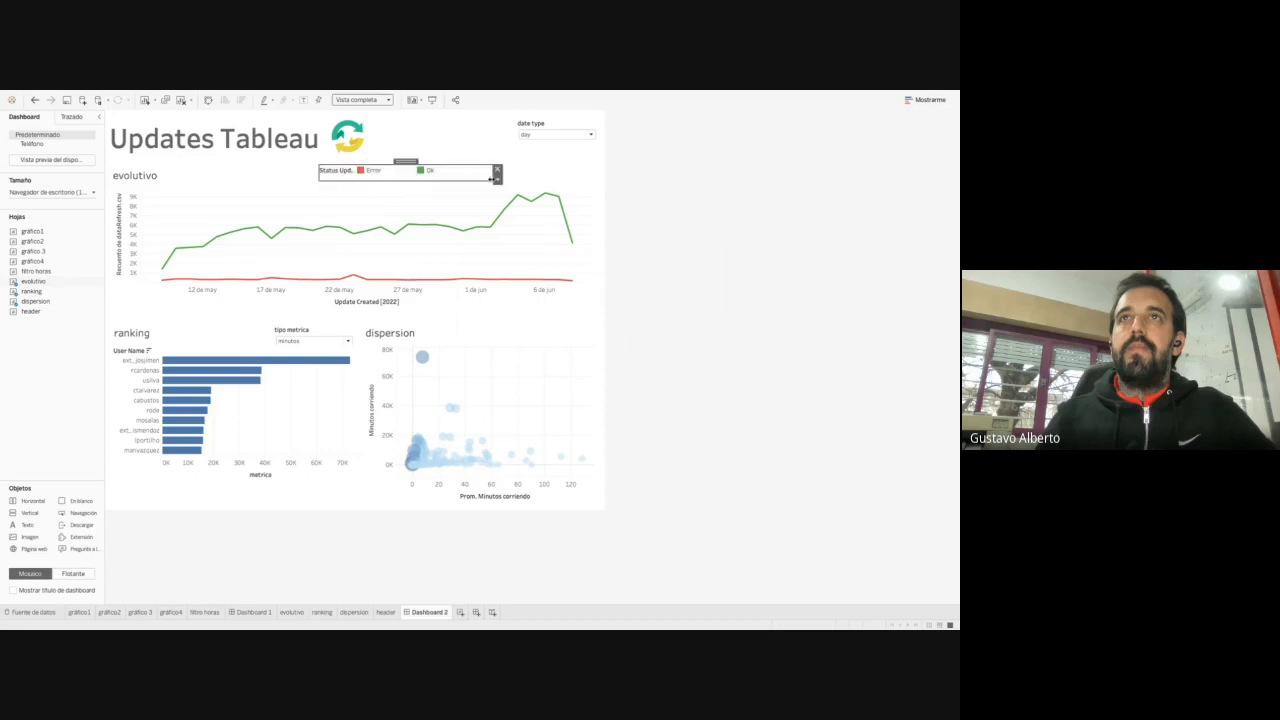
pyautogui.moveTo(415, 170); pyautogui.dragTo(392, 170)
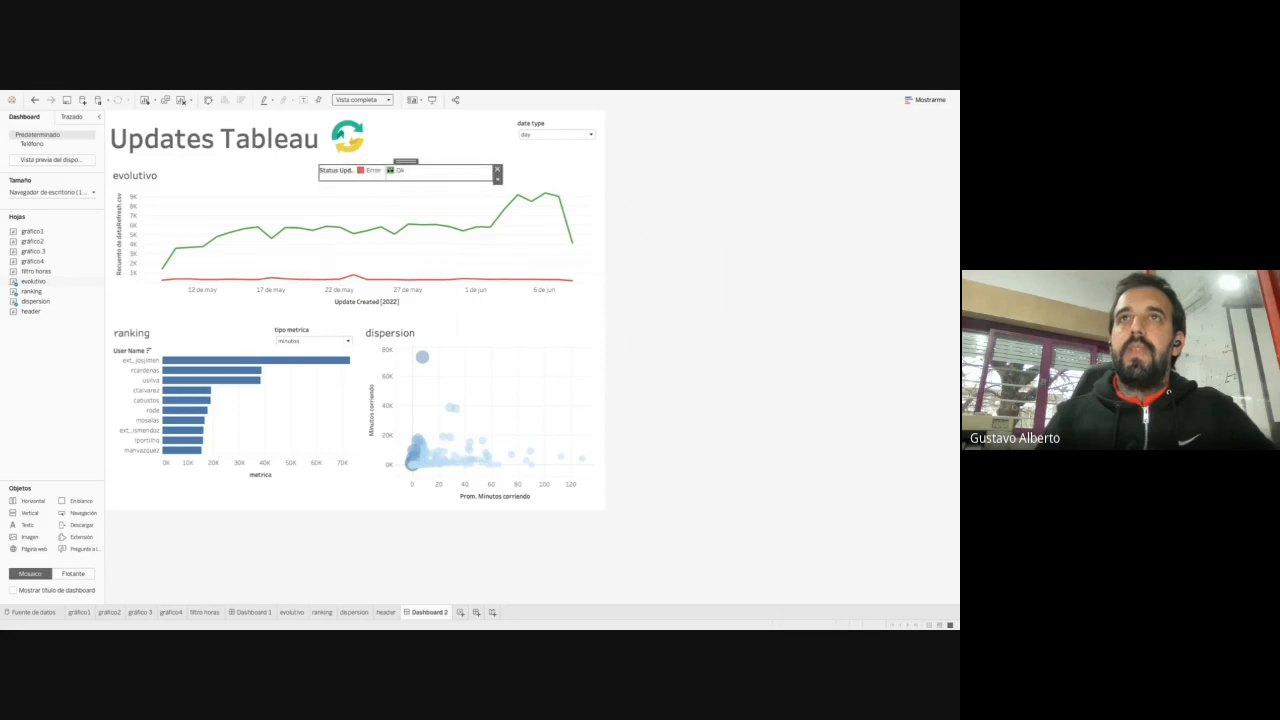
pyautogui.moveTo(491, 176); pyautogui.dragTo(398, 158)
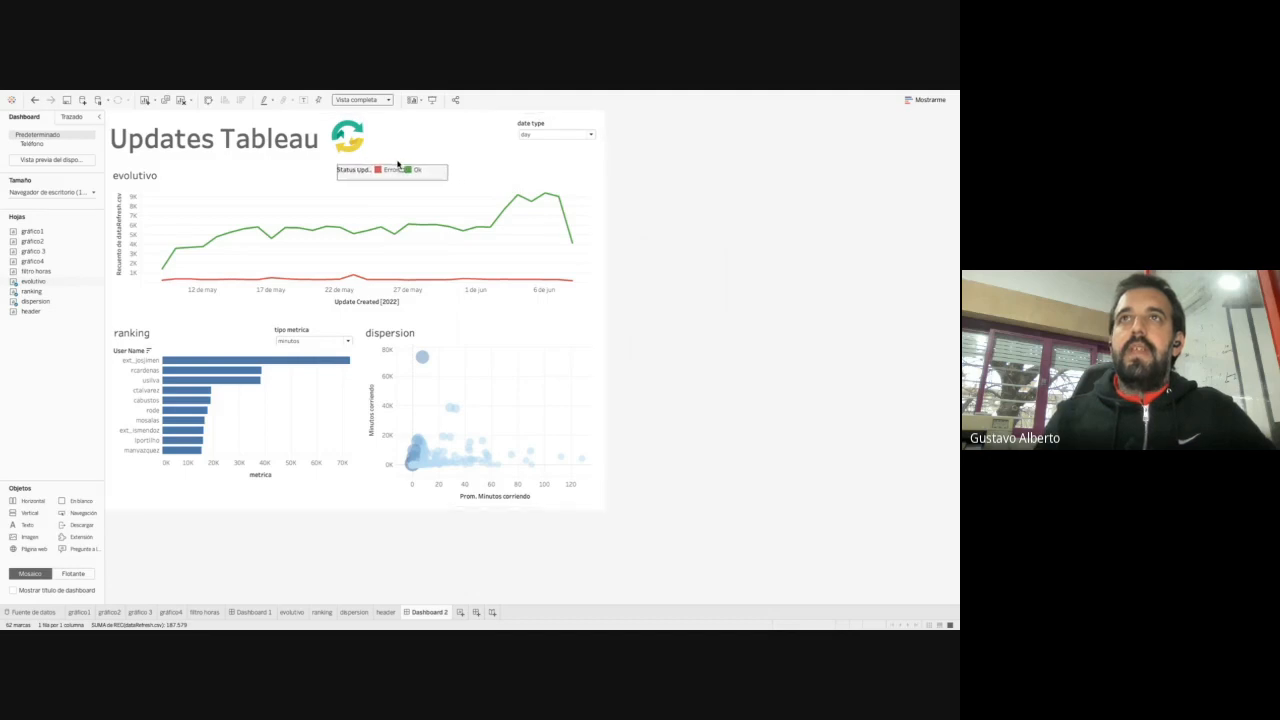
pyautogui.click(416, 332)
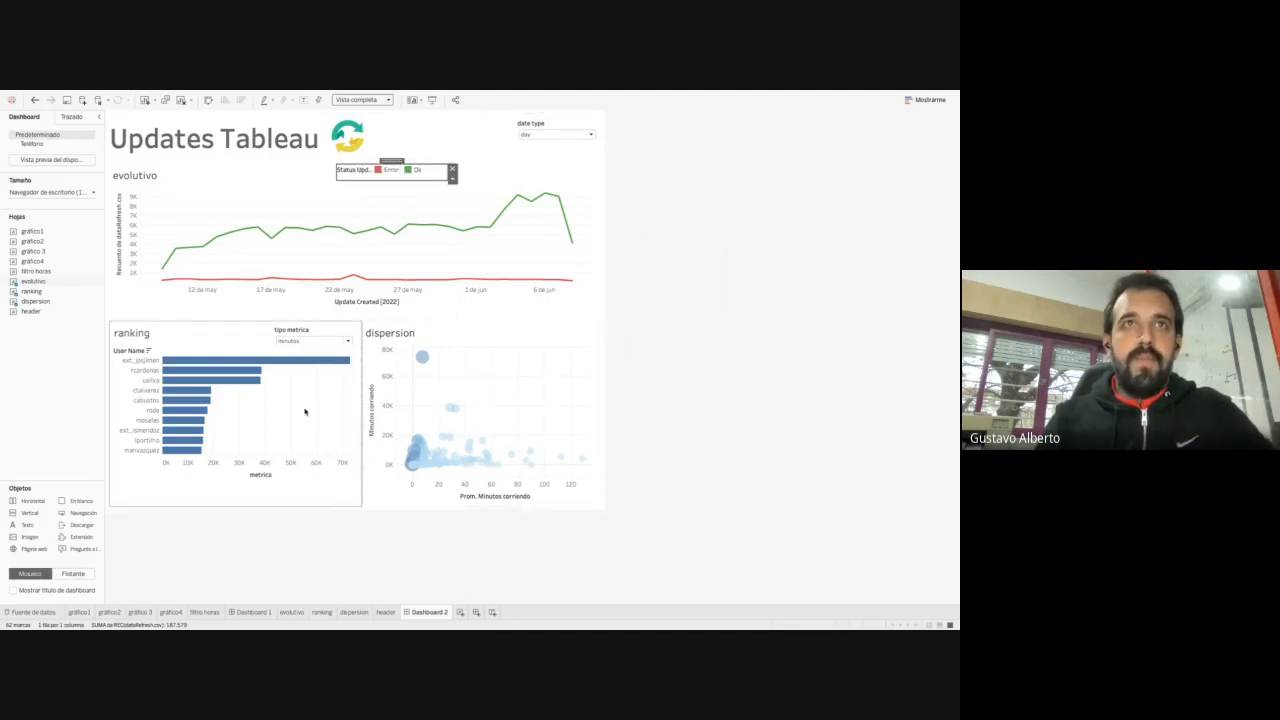
pyautogui.click(229, 197)
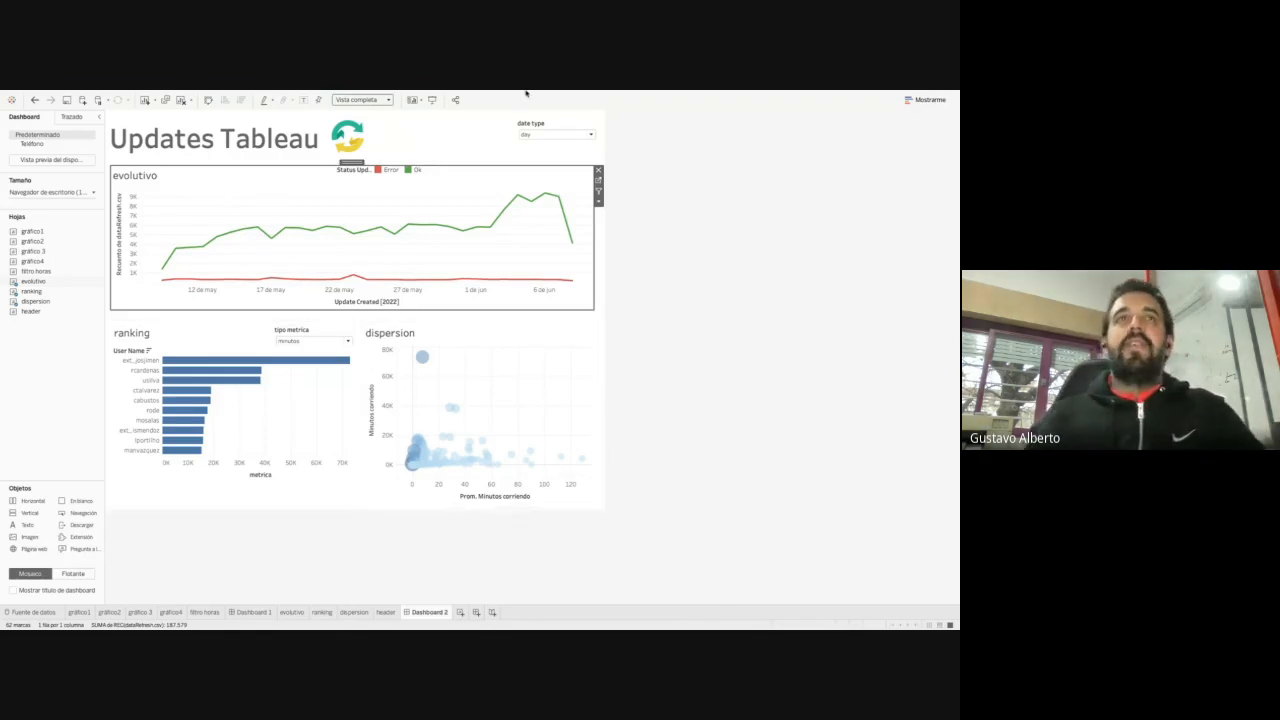
# Add the header sheet in the dashboard's upper-right corner, moving the date type control down onto evolutivo to free the space
pyautogui.moveTo(45, 316); pyautogui.dragTo(398, 164)
pyautogui.click(549, 126)
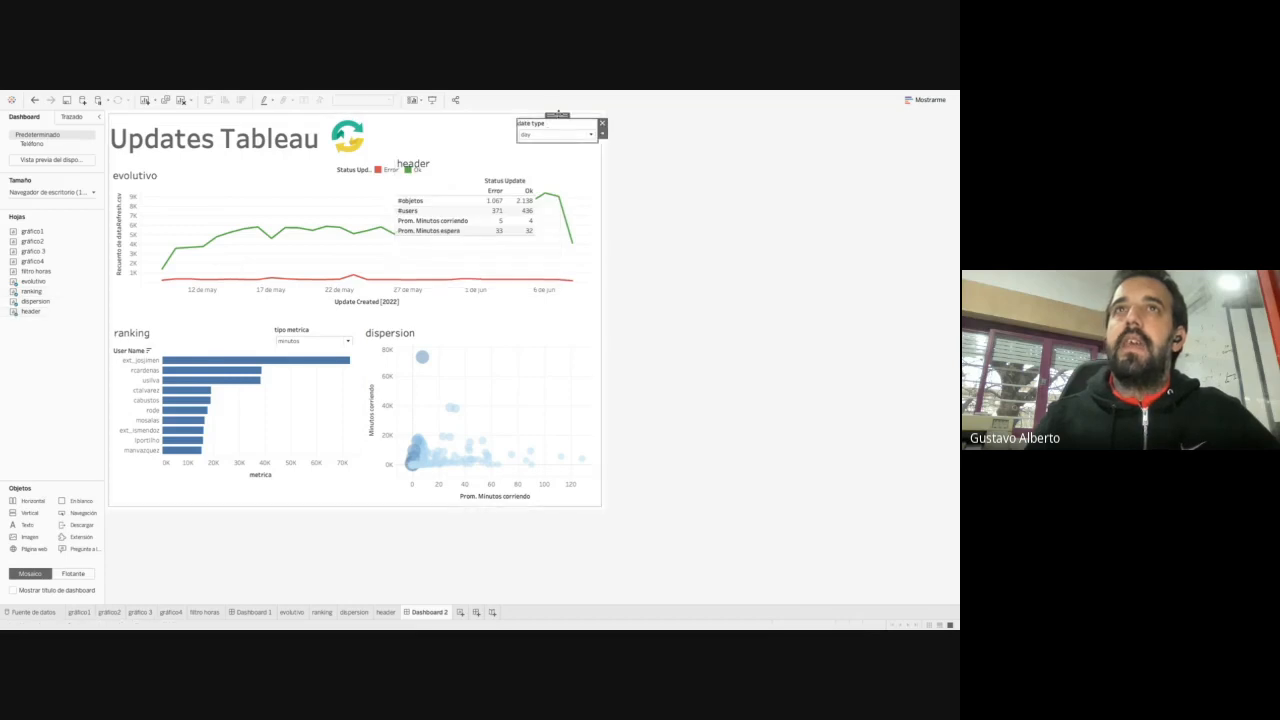
pyautogui.moveTo(557, 115); pyautogui.dragTo(297, 181)
pyautogui.click(453, 172)
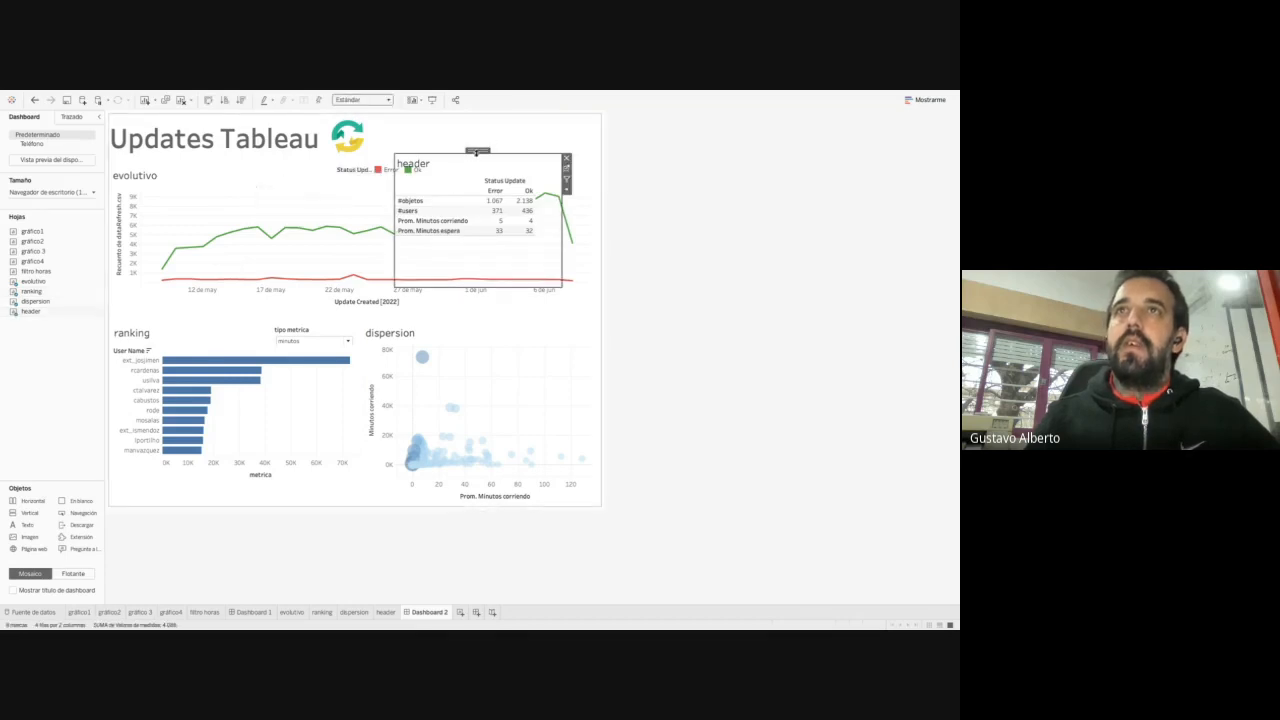
pyautogui.moveTo(477, 150); pyautogui.dragTo(517, 121)
# Fit the header table to the entire view and resize it to a low, wide band beside the refresh icon
pyautogui.click(362, 99)
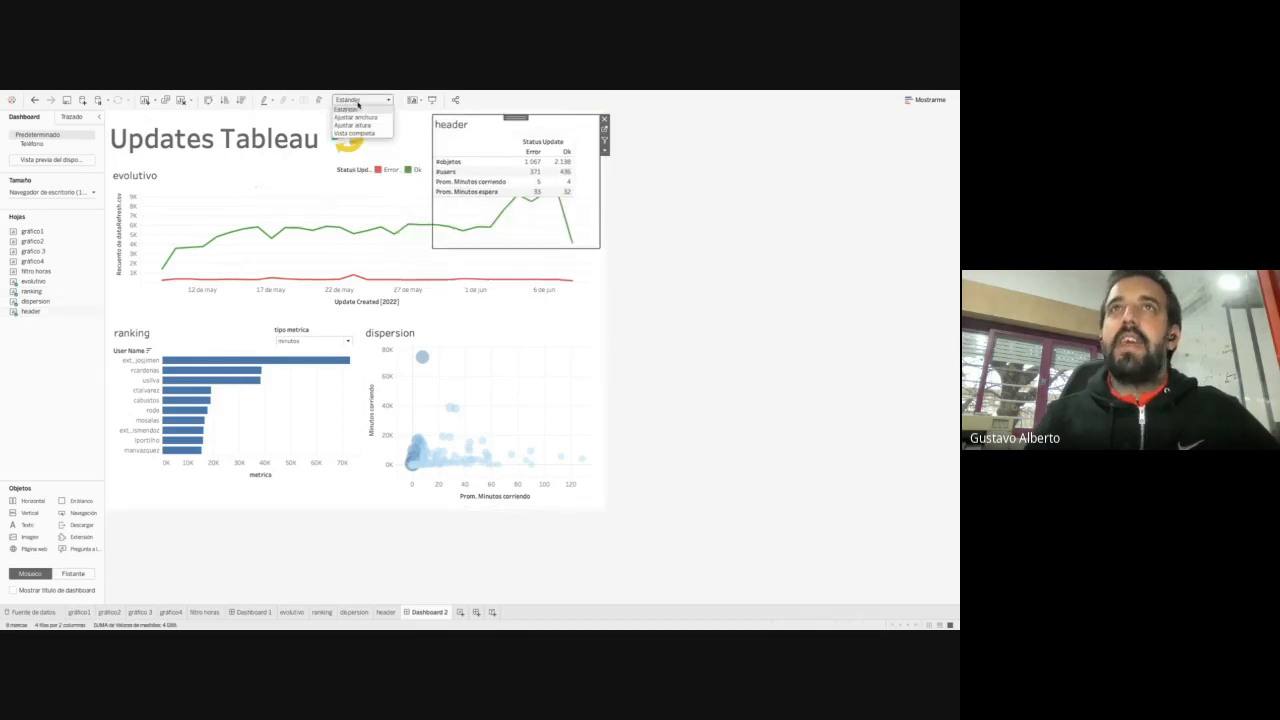
pyautogui.click(354, 133)
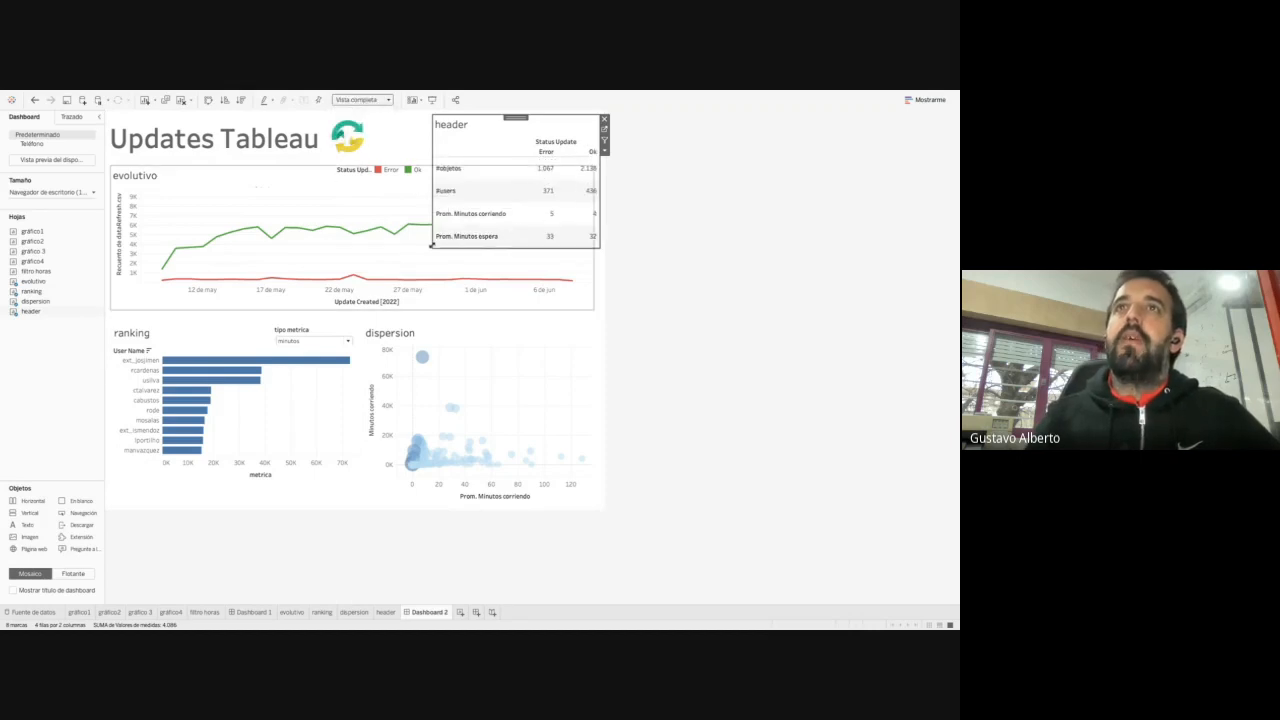
pyautogui.moveTo(432, 248); pyautogui.dragTo(380, 158)
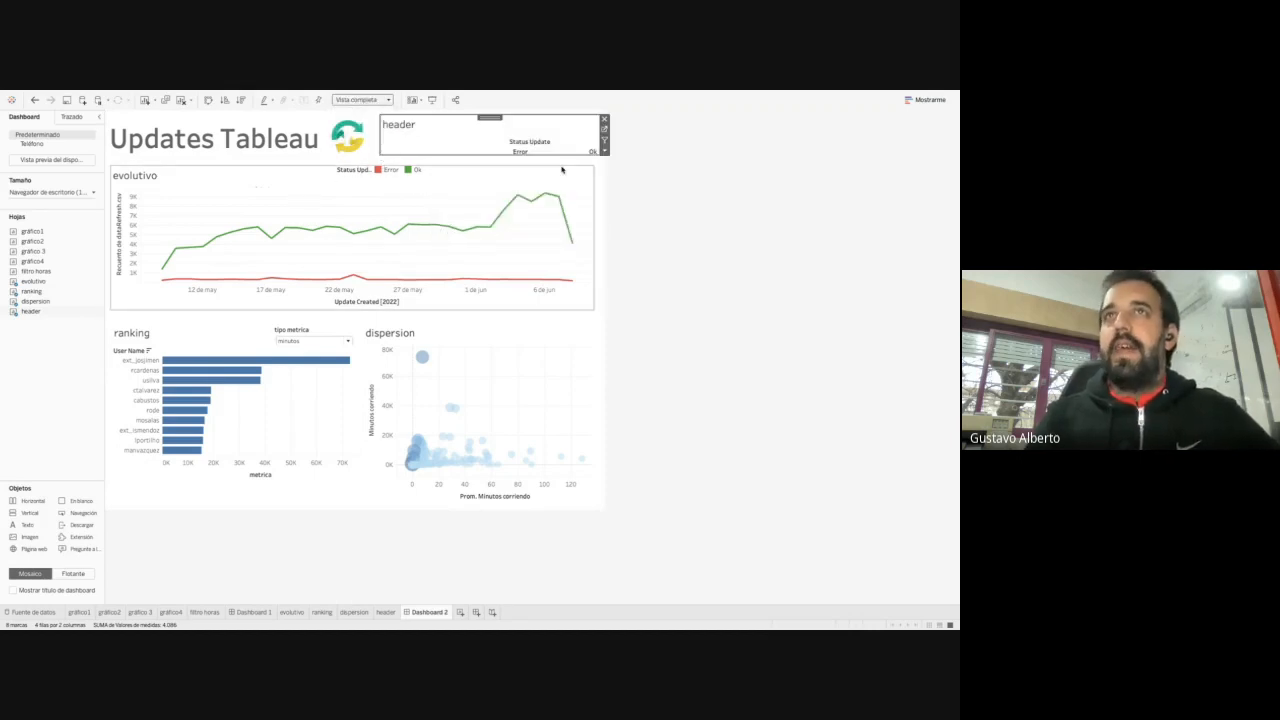
# Hide the header table's title and Status Update field label, and extend its height slightly to fit all four rows
pyautogui.rightClick(408, 126)
pyautogui.click(440, 150)
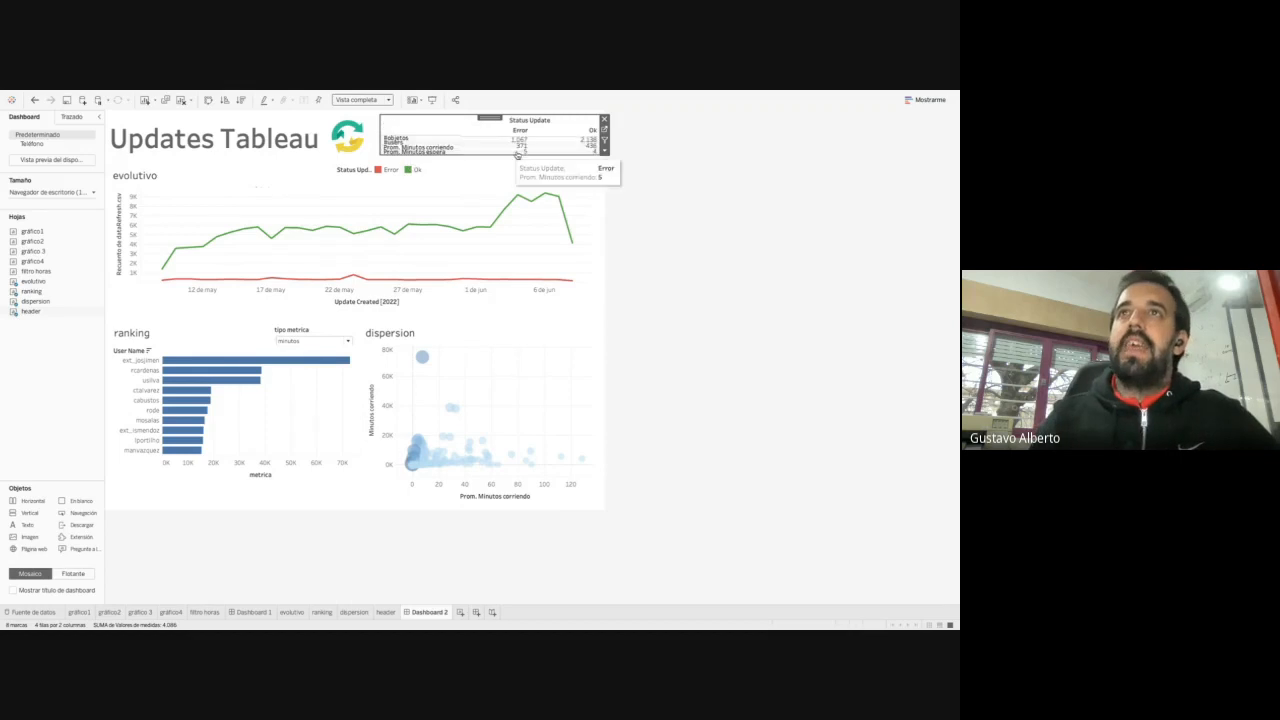
pyautogui.moveTo(523, 152); pyautogui.dragTo(528, 163)
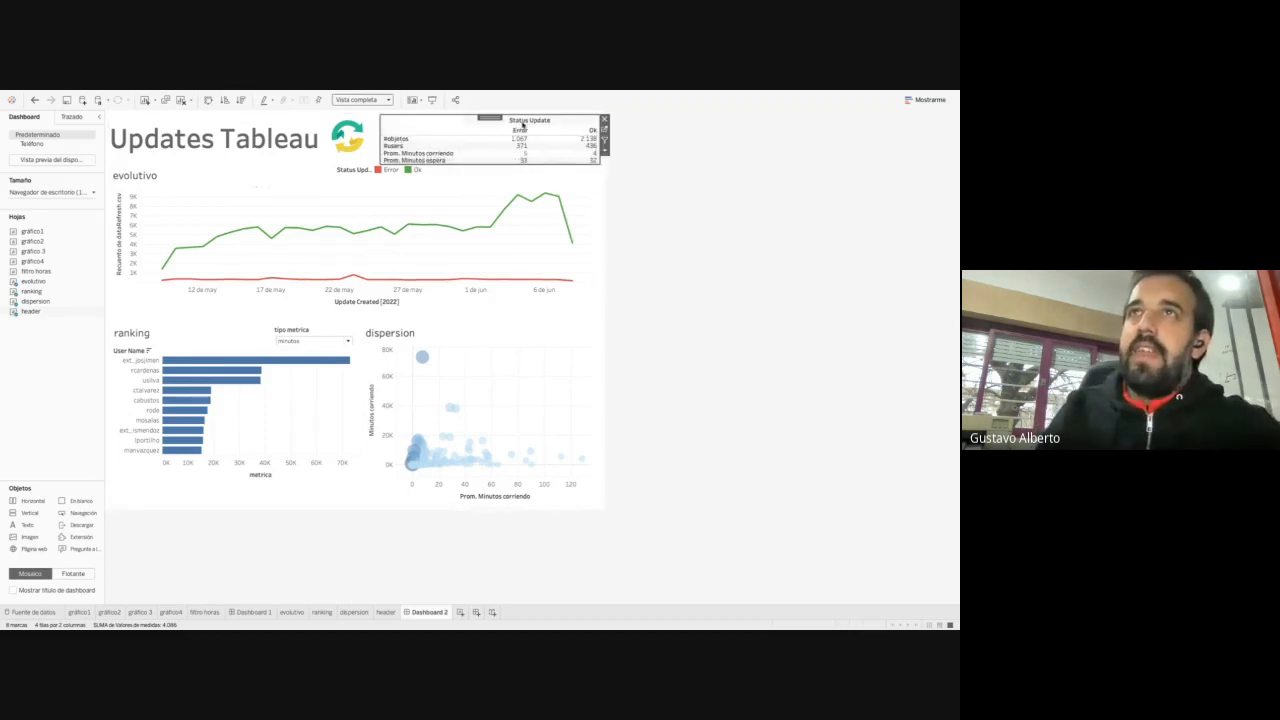
pyautogui.rightClick(529, 119)
pyautogui.click(548, 157)
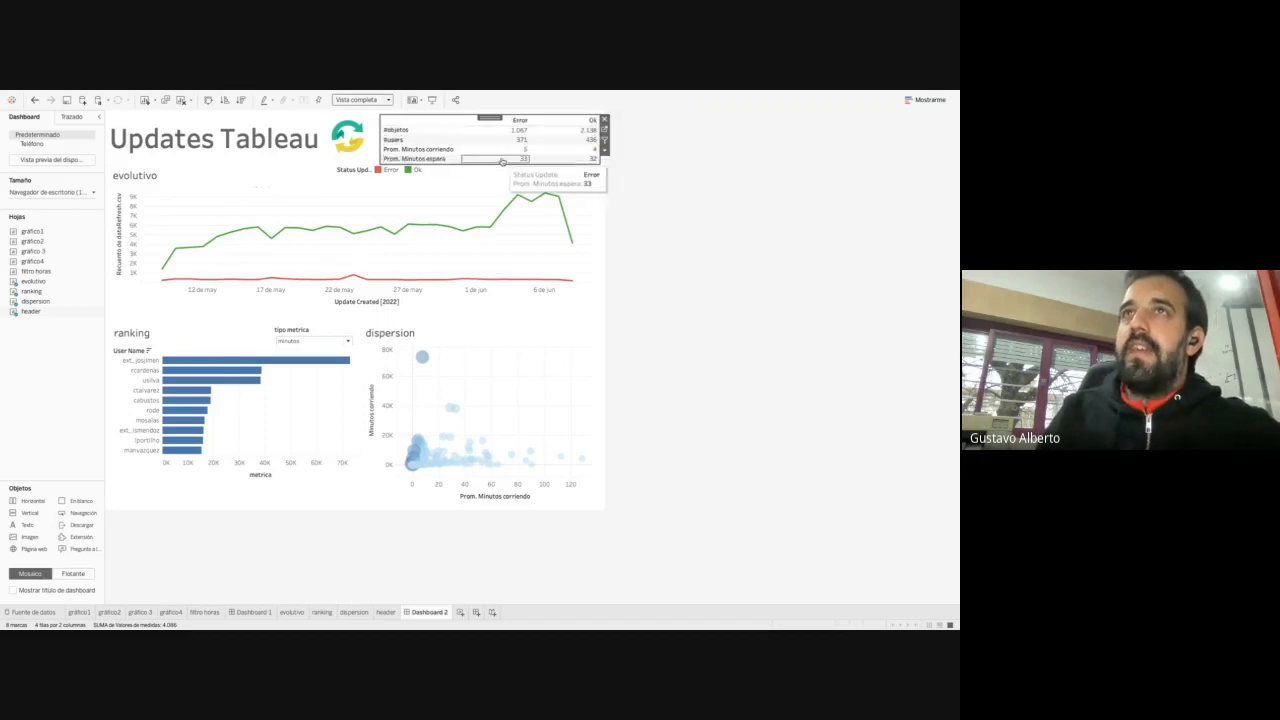
# Move the Status Update legend away from the header table, closer to evolutivo's title
pyautogui.click(367, 168)
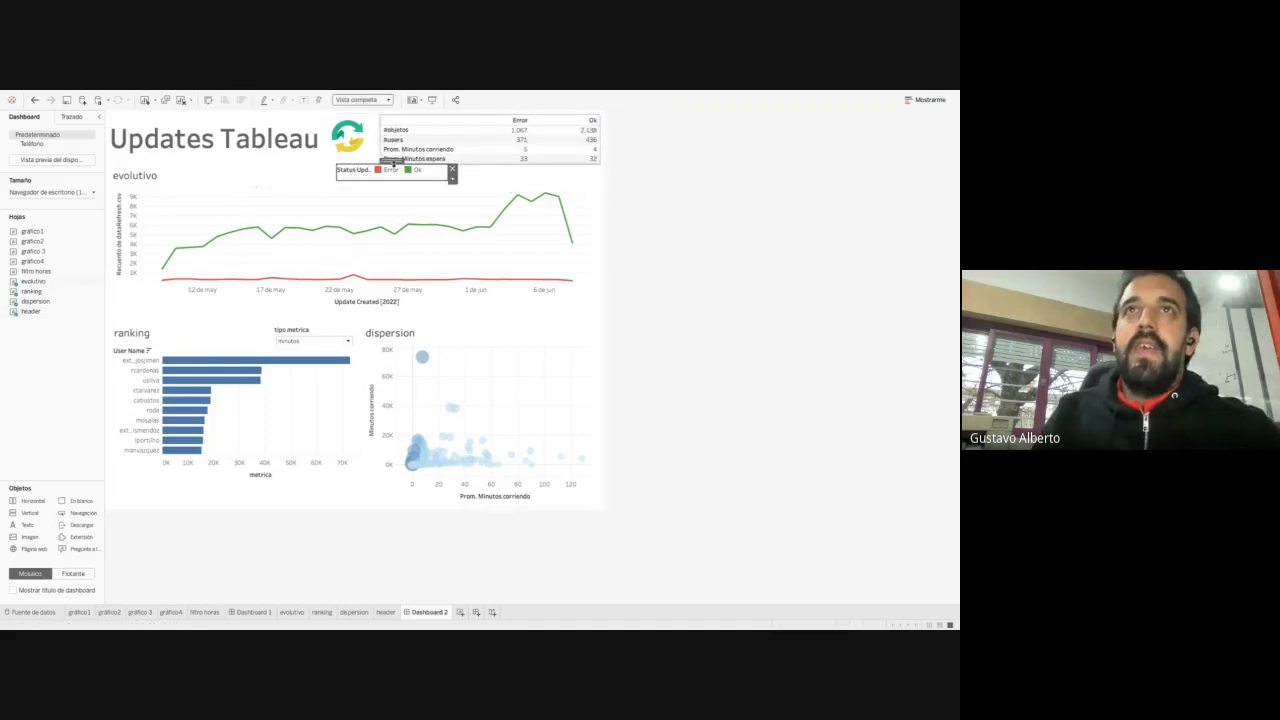
pyautogui.moveTo(390, 160); pyautogui.dragTo(292, 175)
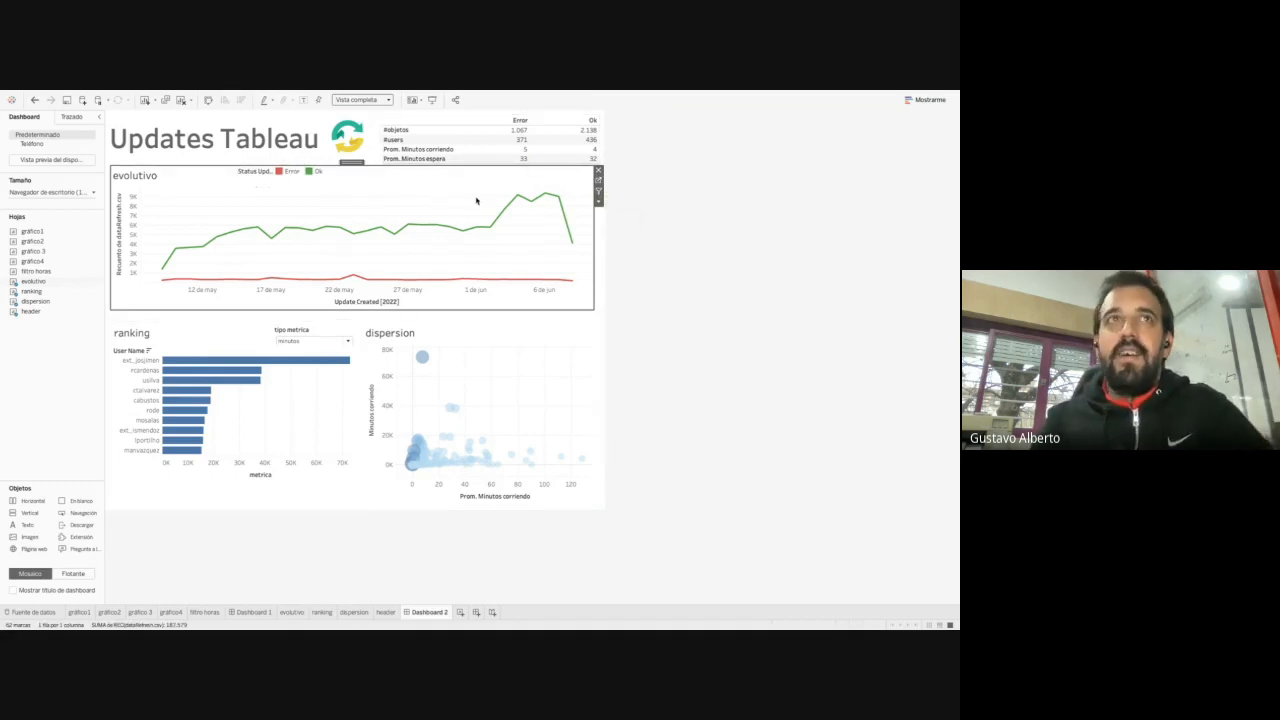
# Bring the date type control to the front of the floating order and place it above evolutivo, beside the Status Update legend
pyautogui.click(68, 119)
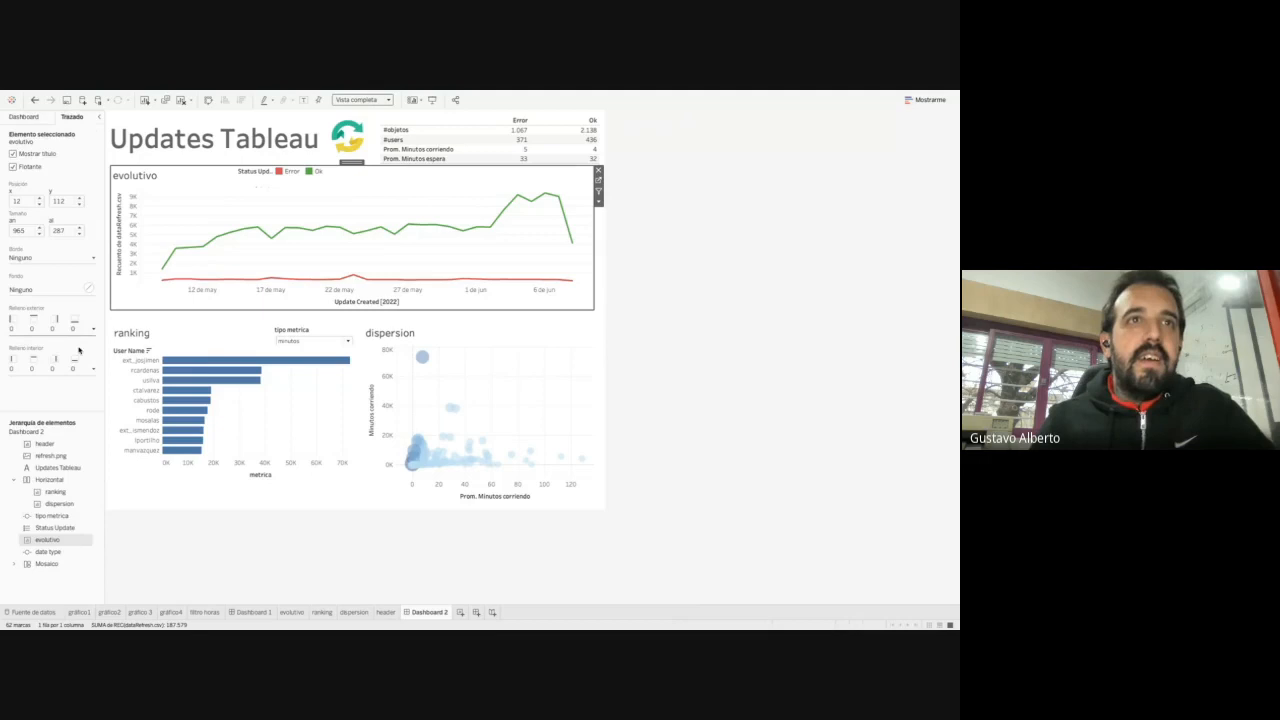
pyautogui.click(66, 516)
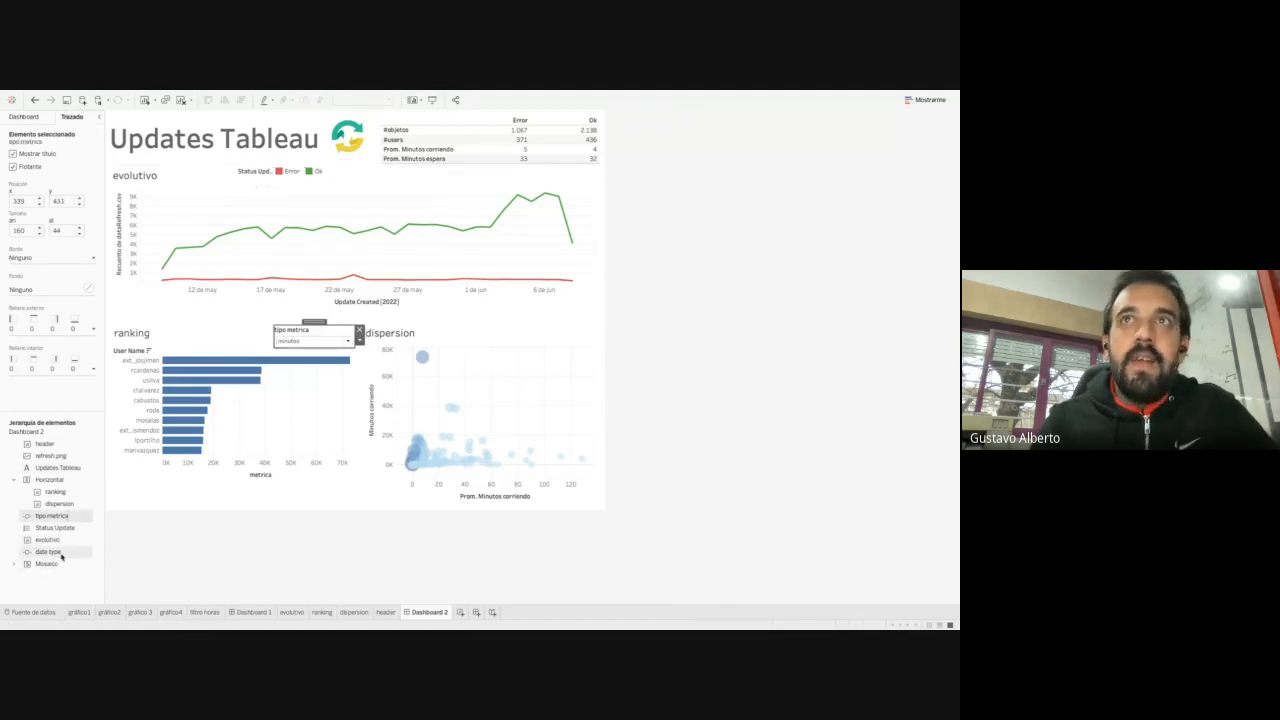
pyautogui.click(56, 552)
pyautogui.moveTo(283, 180); pyautogui.dragTo(326, 143)
pyautogui.click(381, 165)
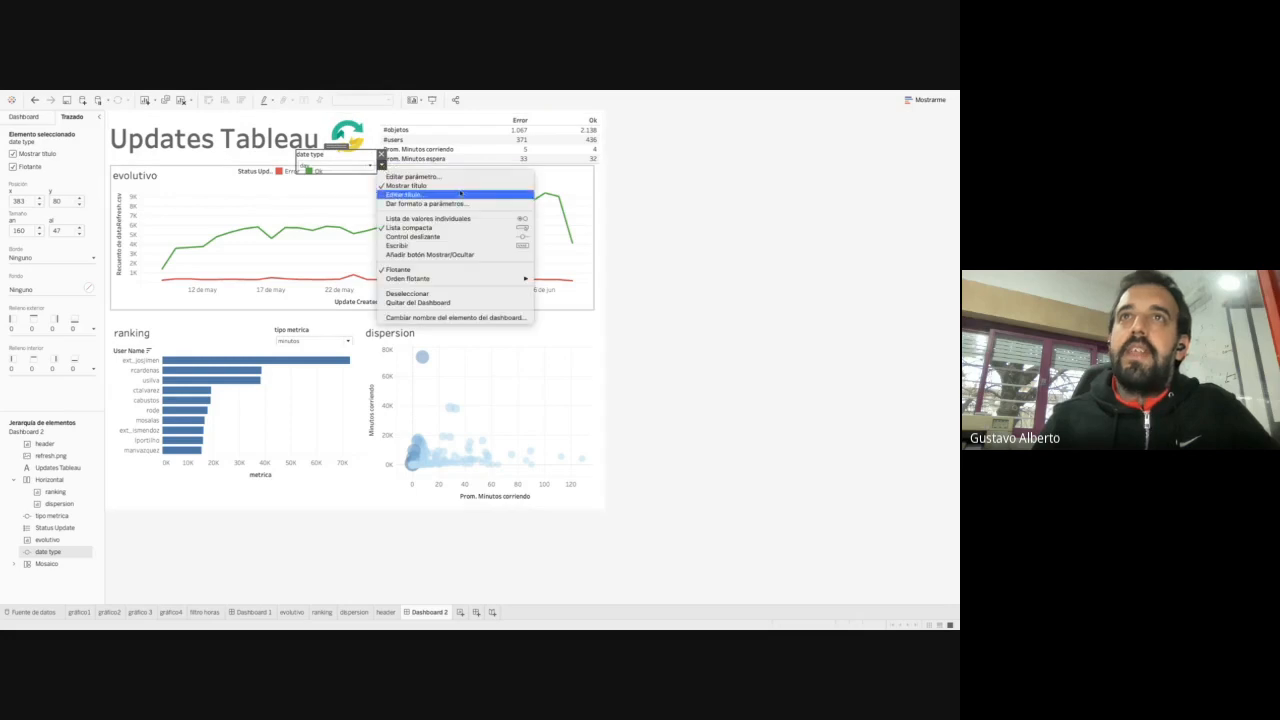
pyautogui.moveTo(500, 278)
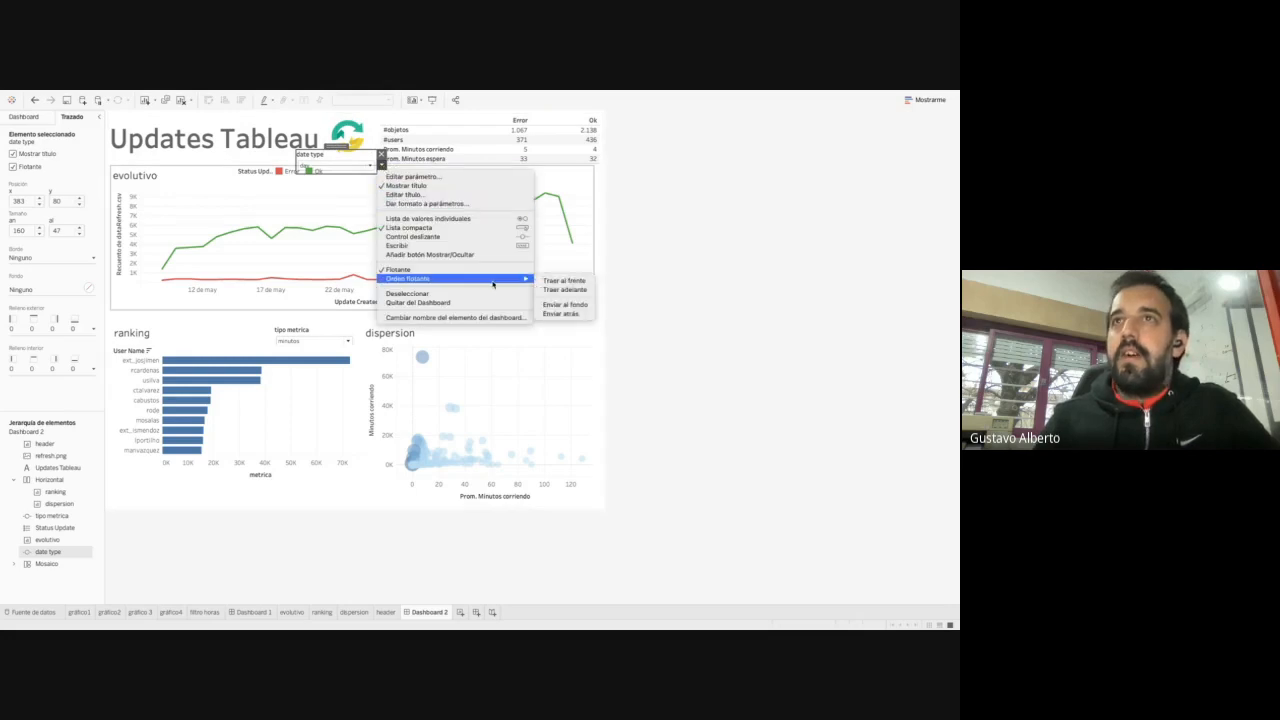
pyautogui.click(568, 281)
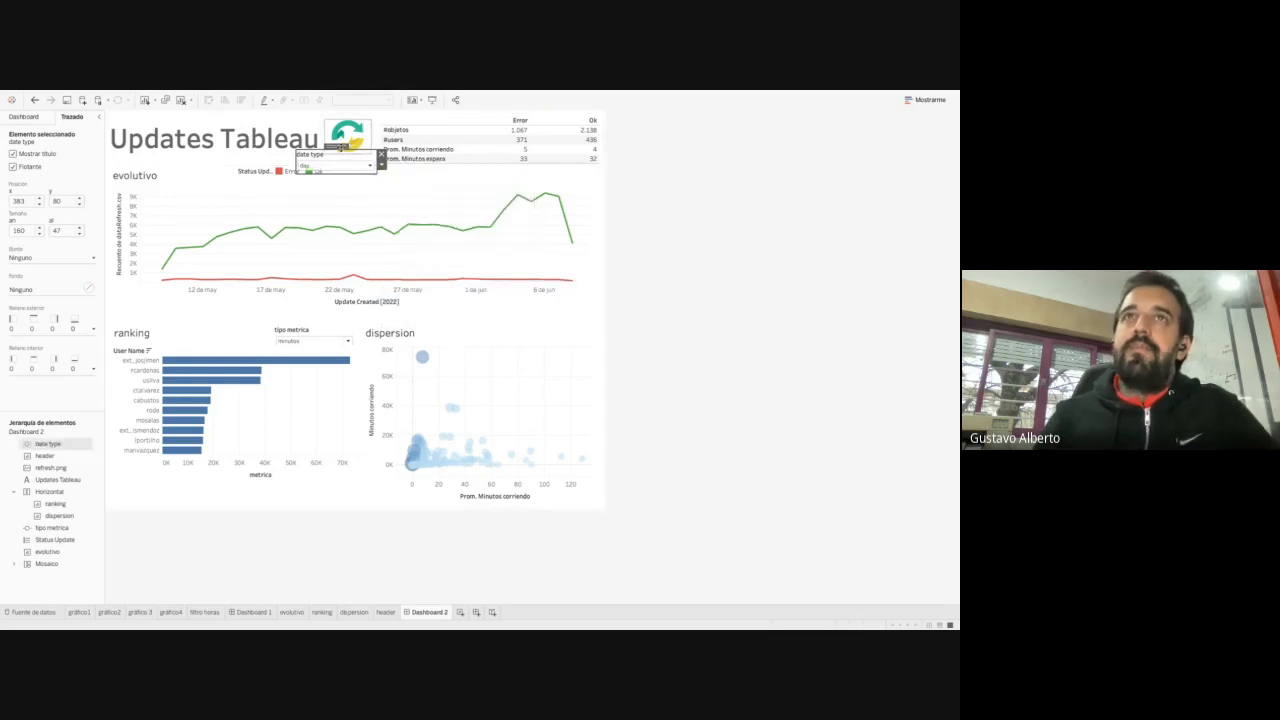
pyautogui.moveTo(338, 148); pyautogui.dragTo(381, 170)
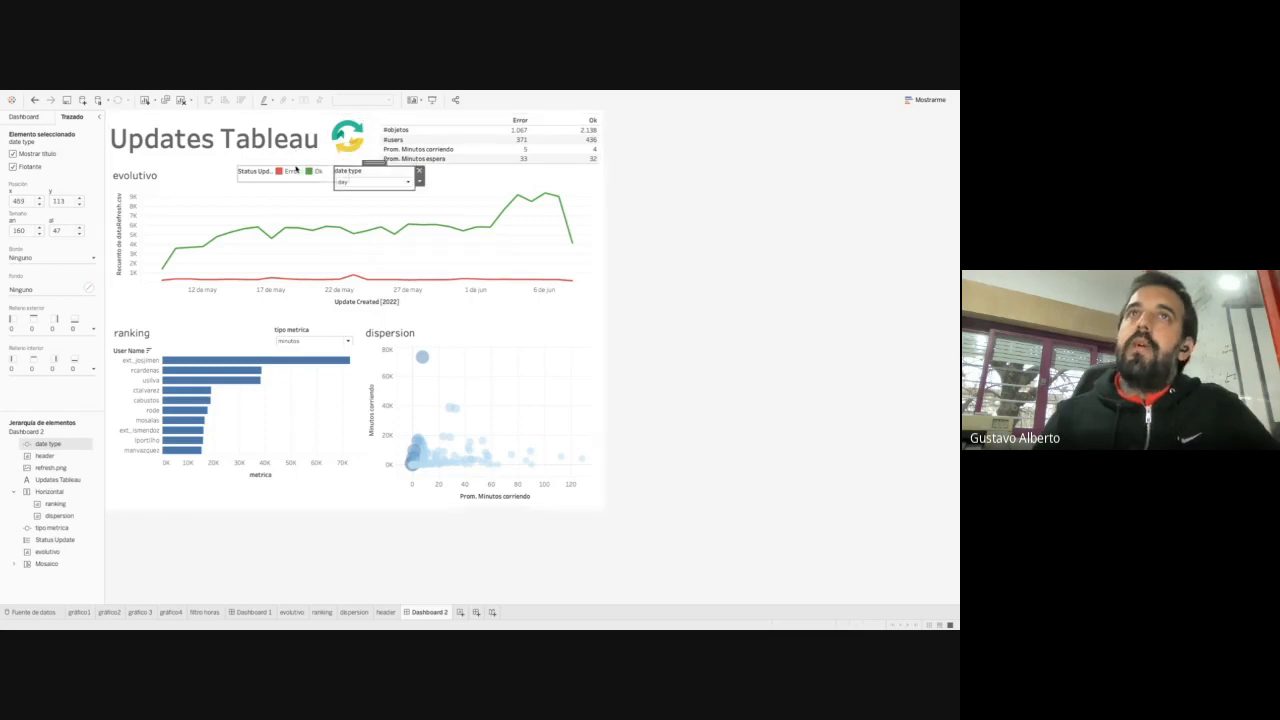
# Shift the Status Update legend toward evolutivo's title, clear of the date type control, and clear its Error highlight
pyautogui.click(277, 176)
pyautogui.moveTo(277, 175); pyautogui.dragTo(276, 172)
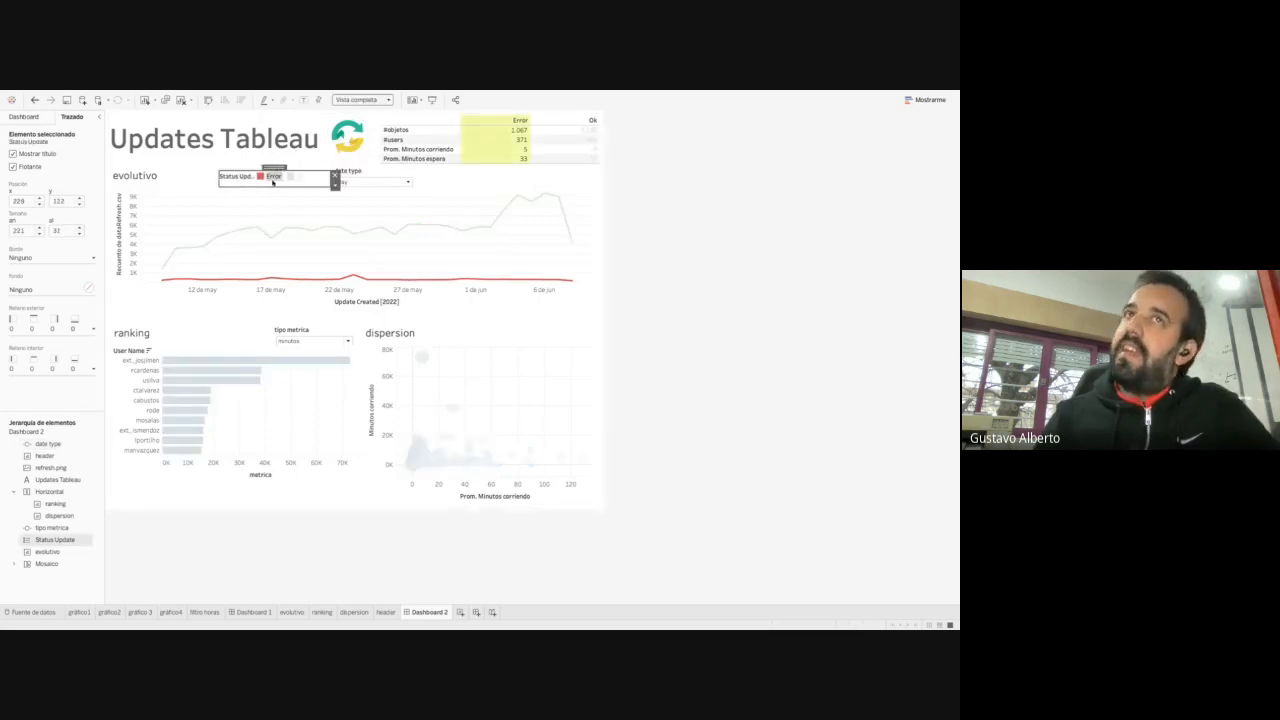
pyautogui.click(274, 179)
pyautogui.click(451, 176)
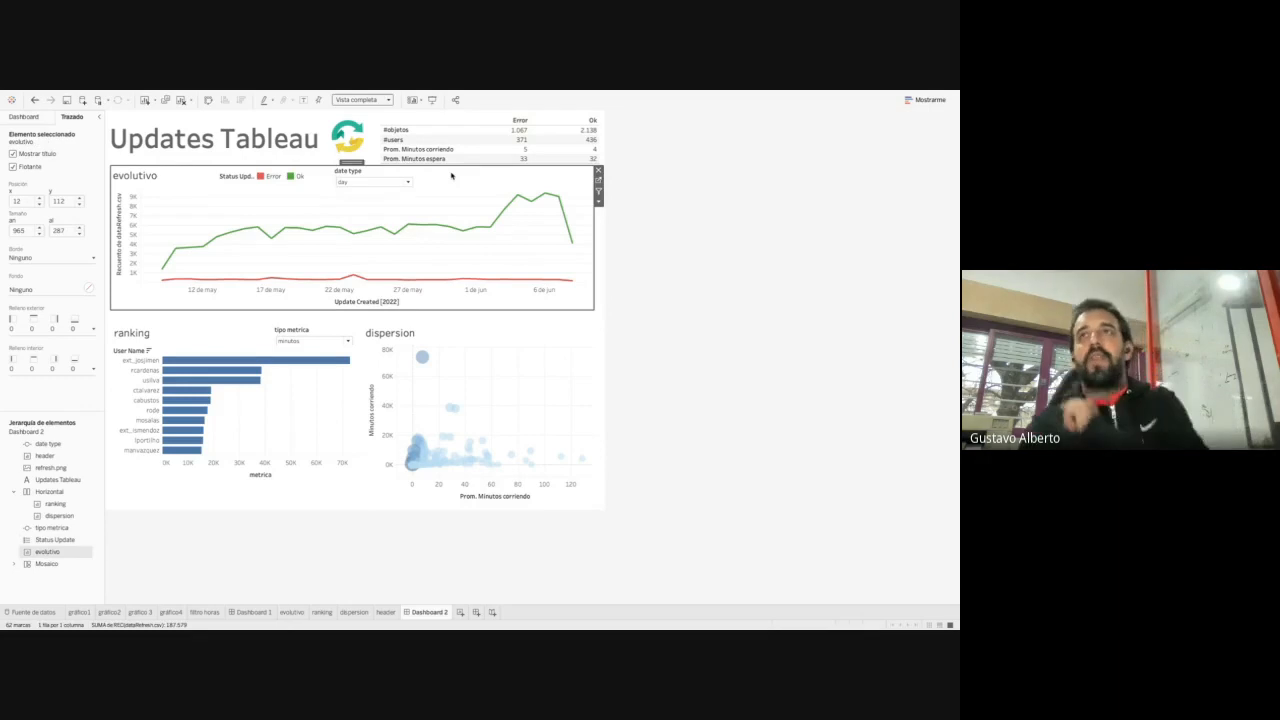
pyautogui.click(676, 244)
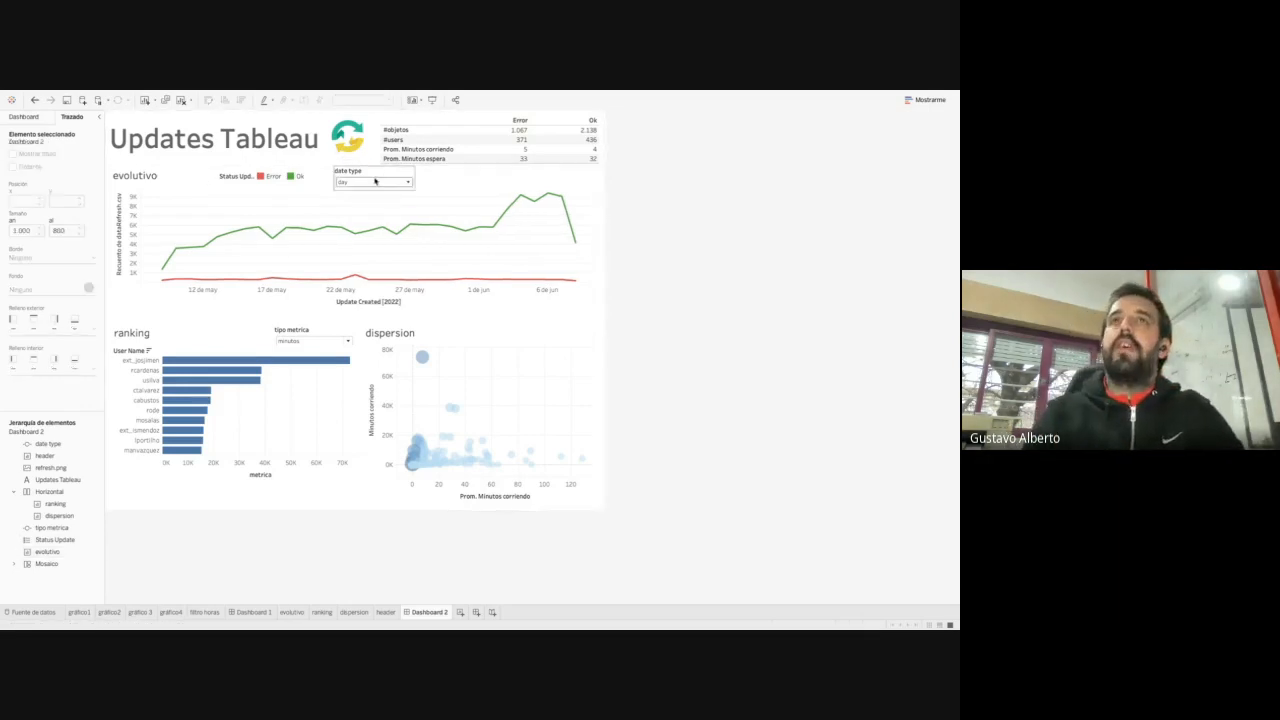
# Test the date type control on evolutivo with hour and minute, returning it to day
pyautogui.click(375, 182)
pyautogui.click(380, 203)
pyautogui.click(385, 183)
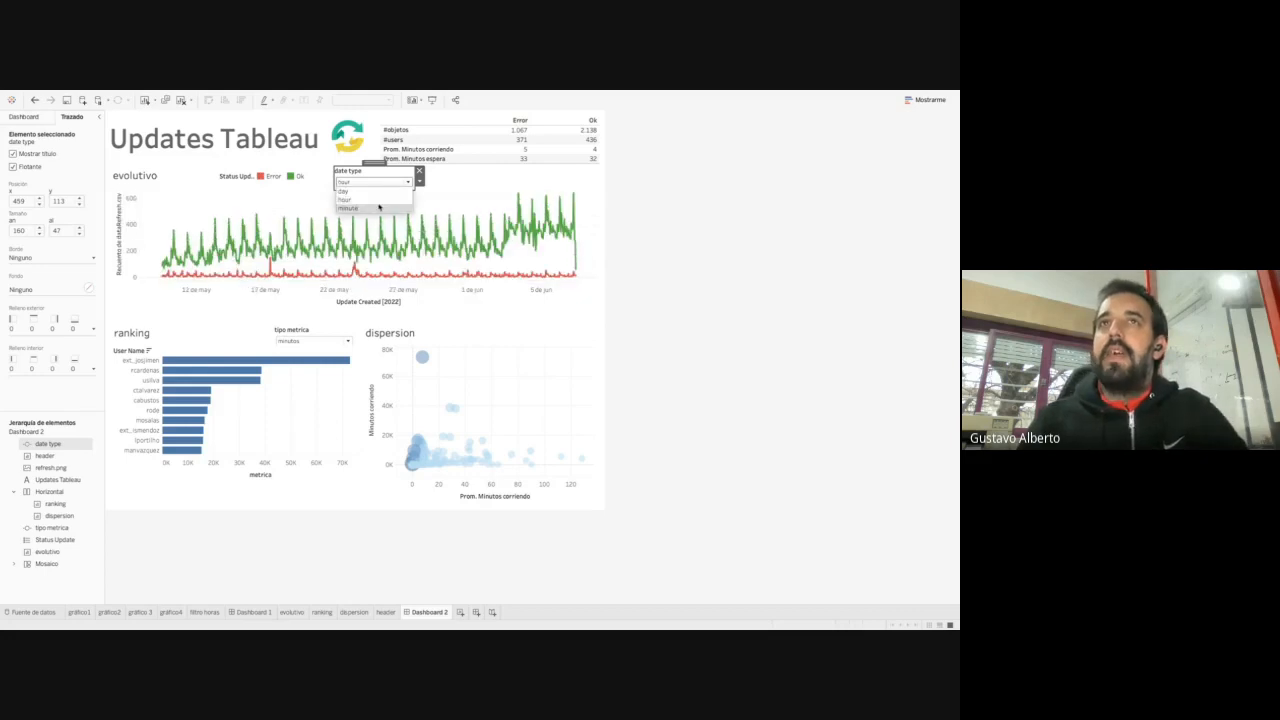
pyautogui.click(380, 208)
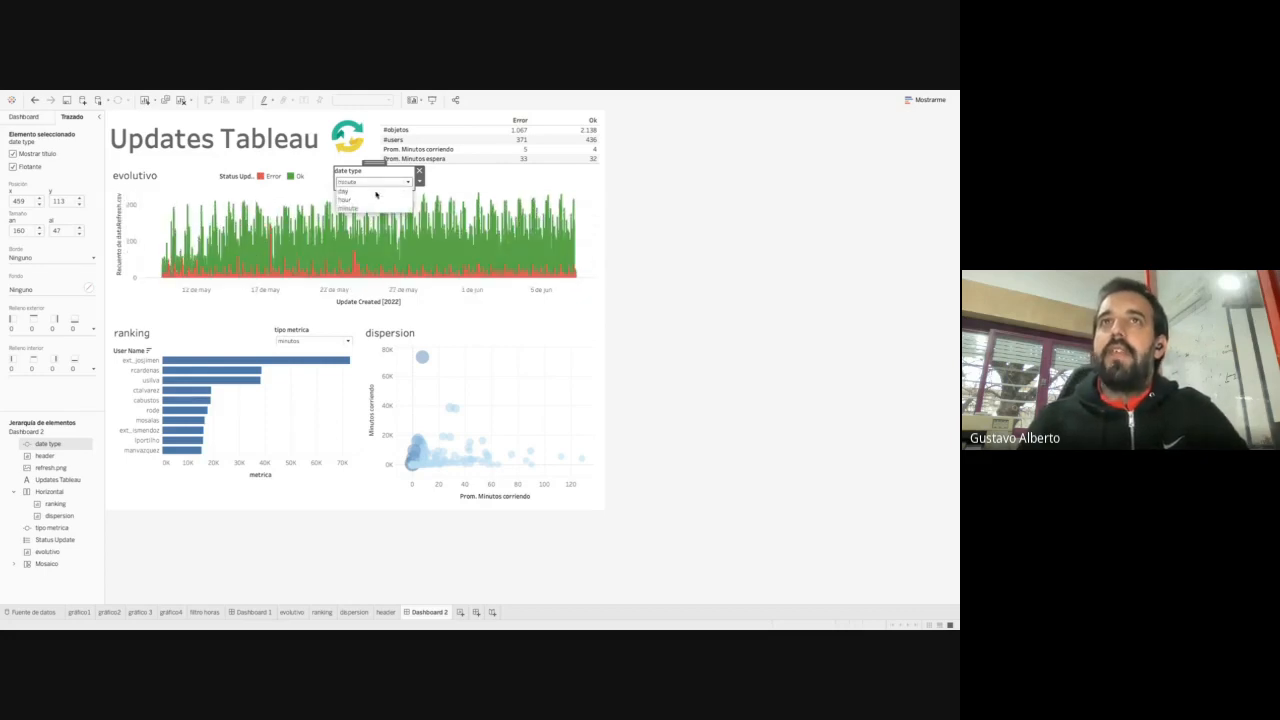
pyautogui.click(374, 193)
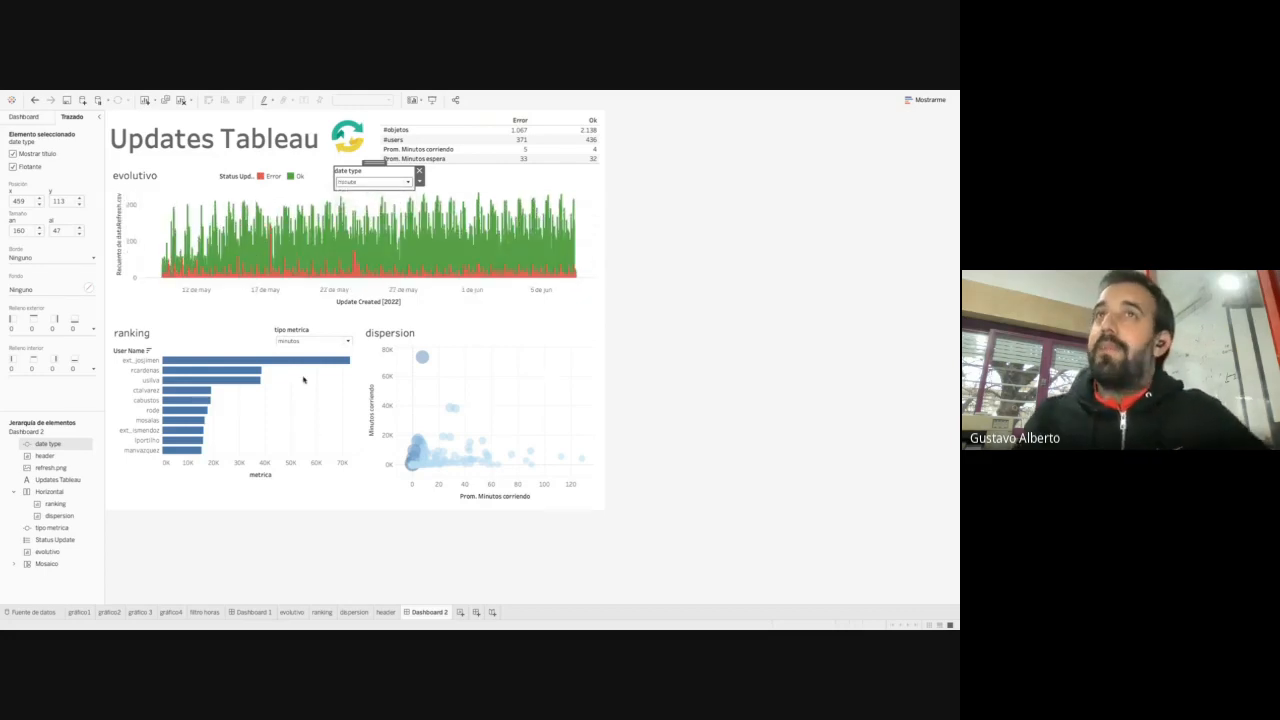
# Save the workbook as Libro1 test in the Escritorio folder, in Tableau workbook (.twb) format
pyautogui.click(64, 101)
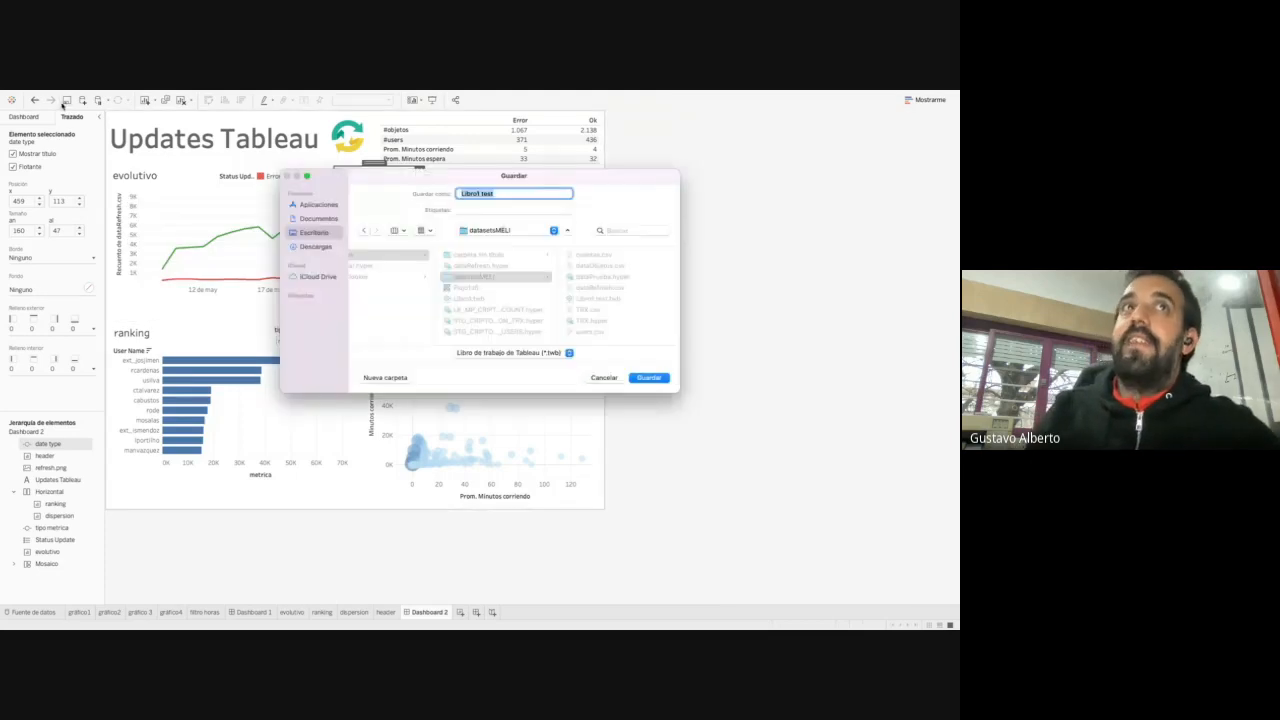
pyautogui.click(313, 232)
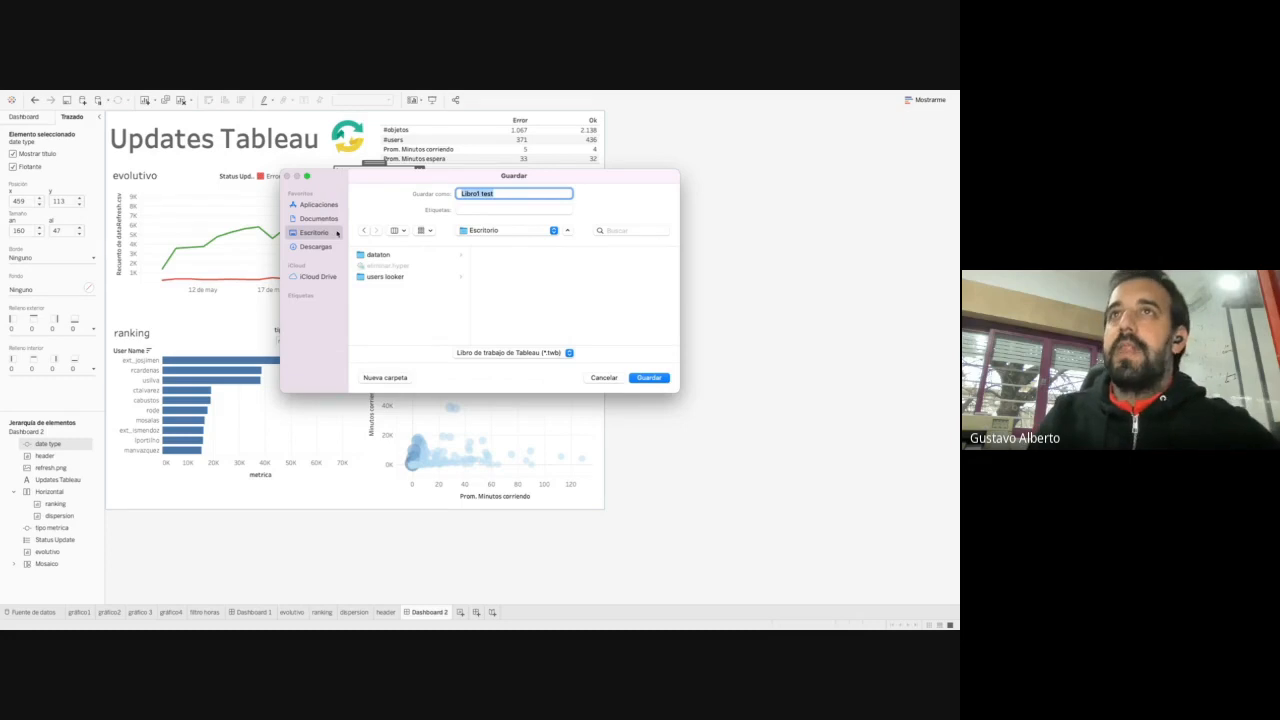
pyautogui.click(648, 378)
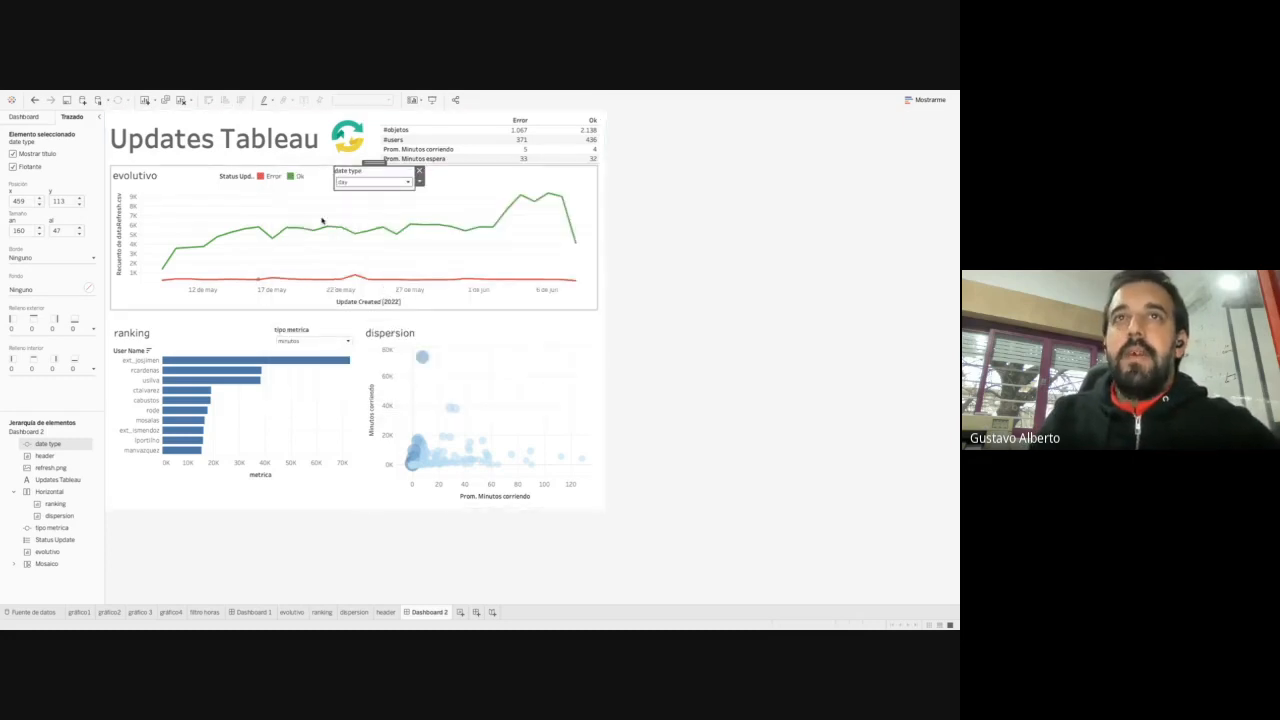
pyautogui.click(296, 339)
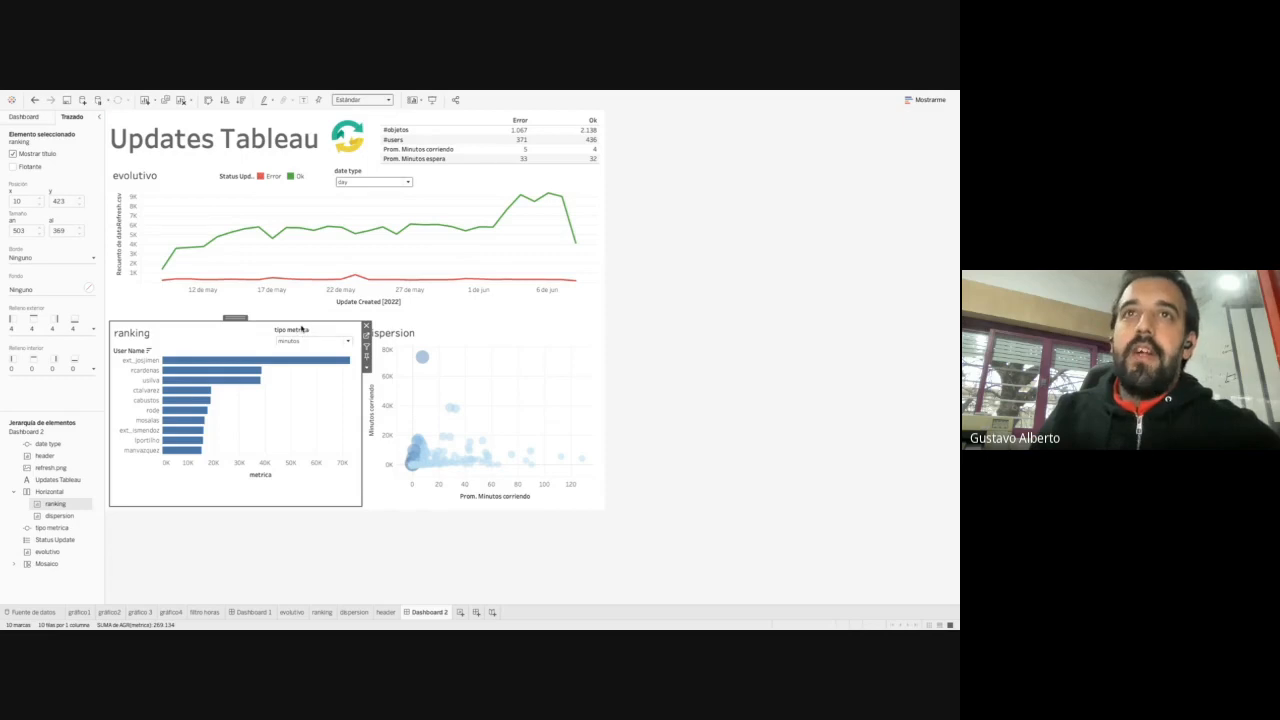
pyautogui.click(366, 367)
pyautogui.moveTo(420, 397)
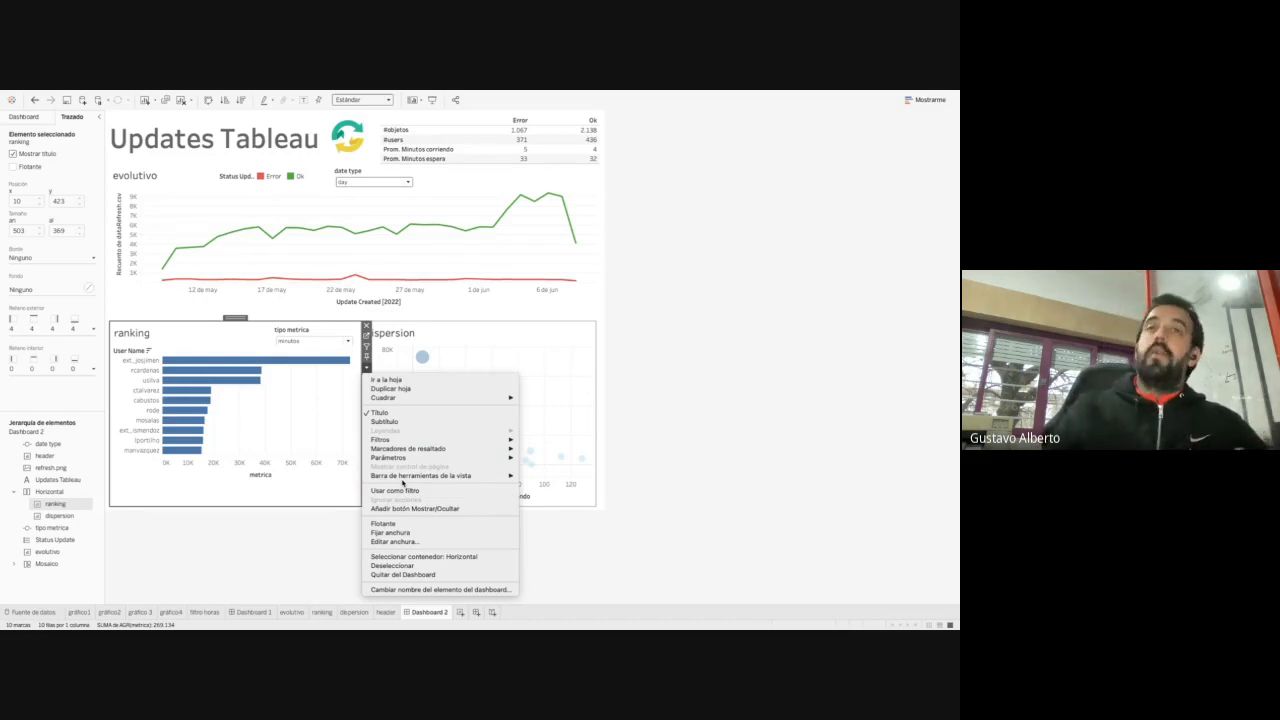
pyautogui.moveTo(473, 401)
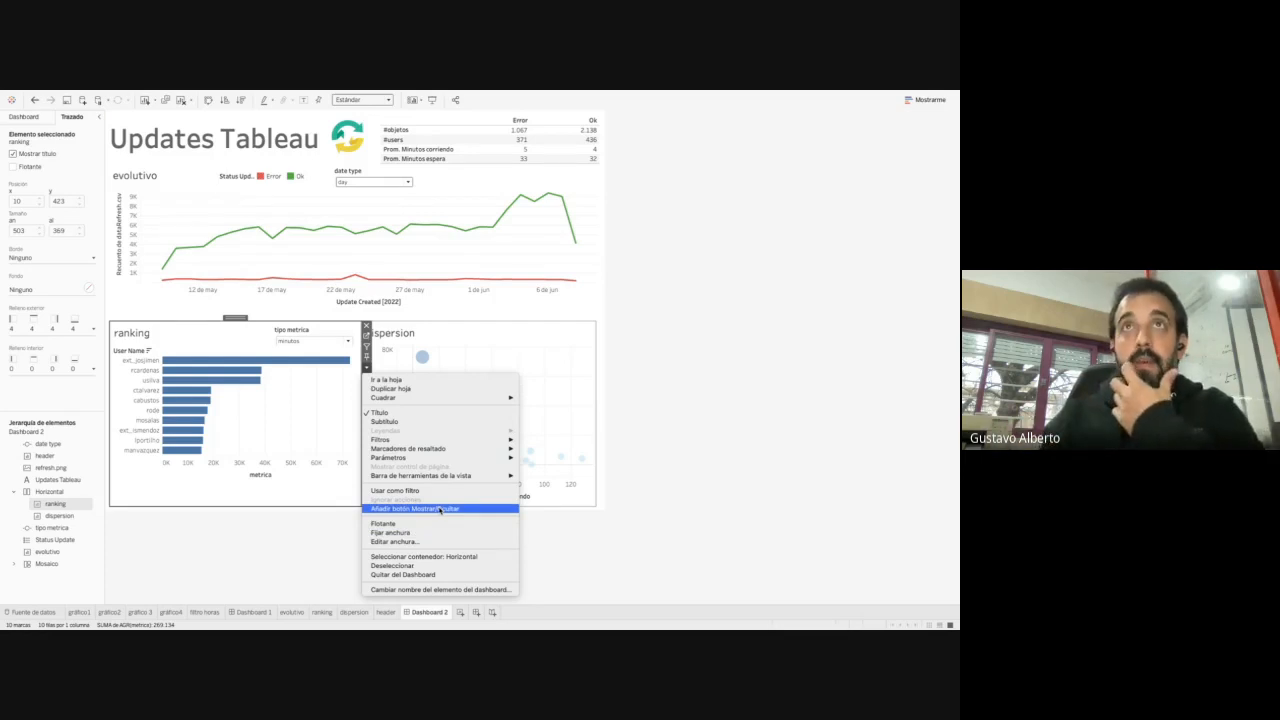
pyautogui.moveTo(407, 94)
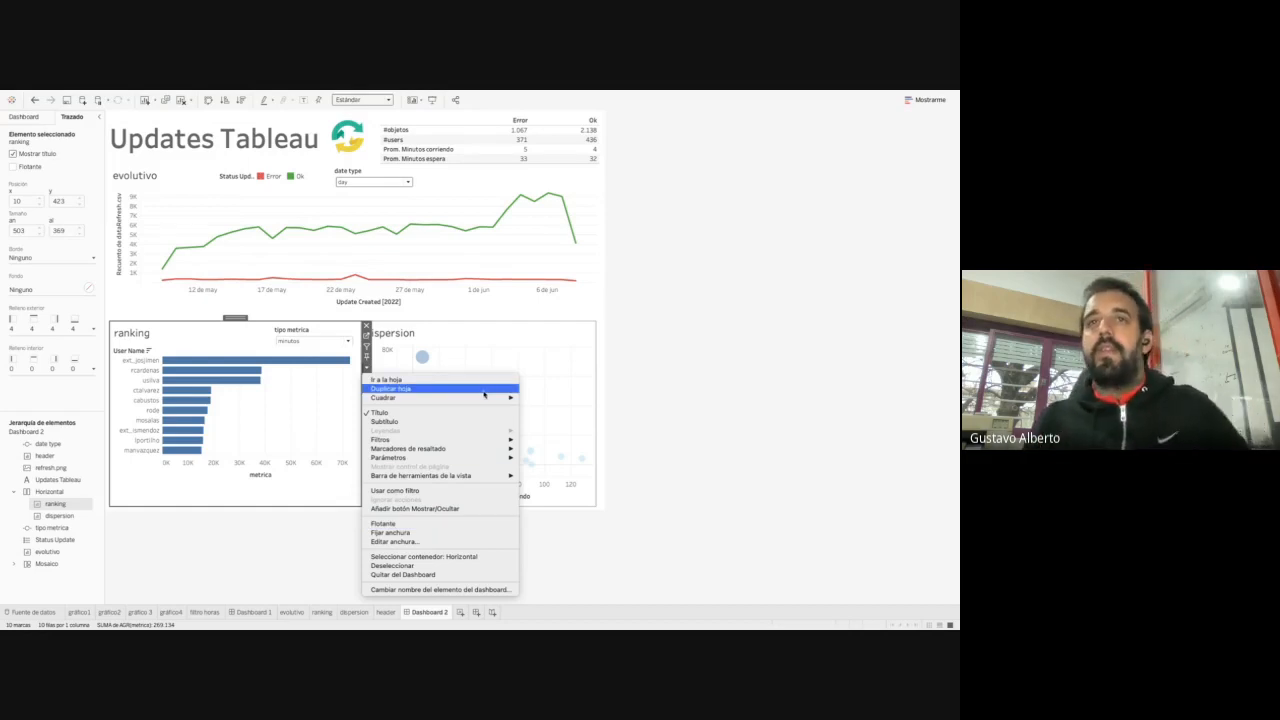
pyautogui.click(474, 547)
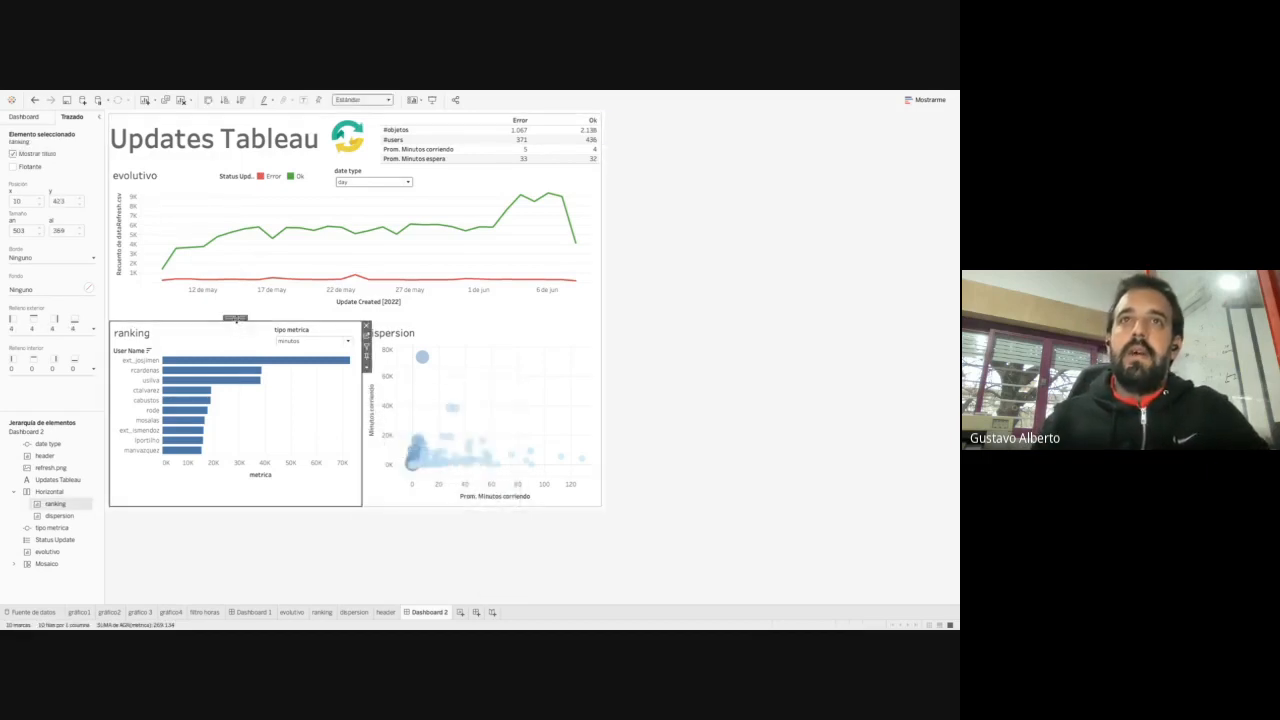
# Select the horizontal container holding ranking and dispersion and send it to the back of the floating order
pyautogui.doubleClick(236, 319)
pyautogui.click(600, 337)
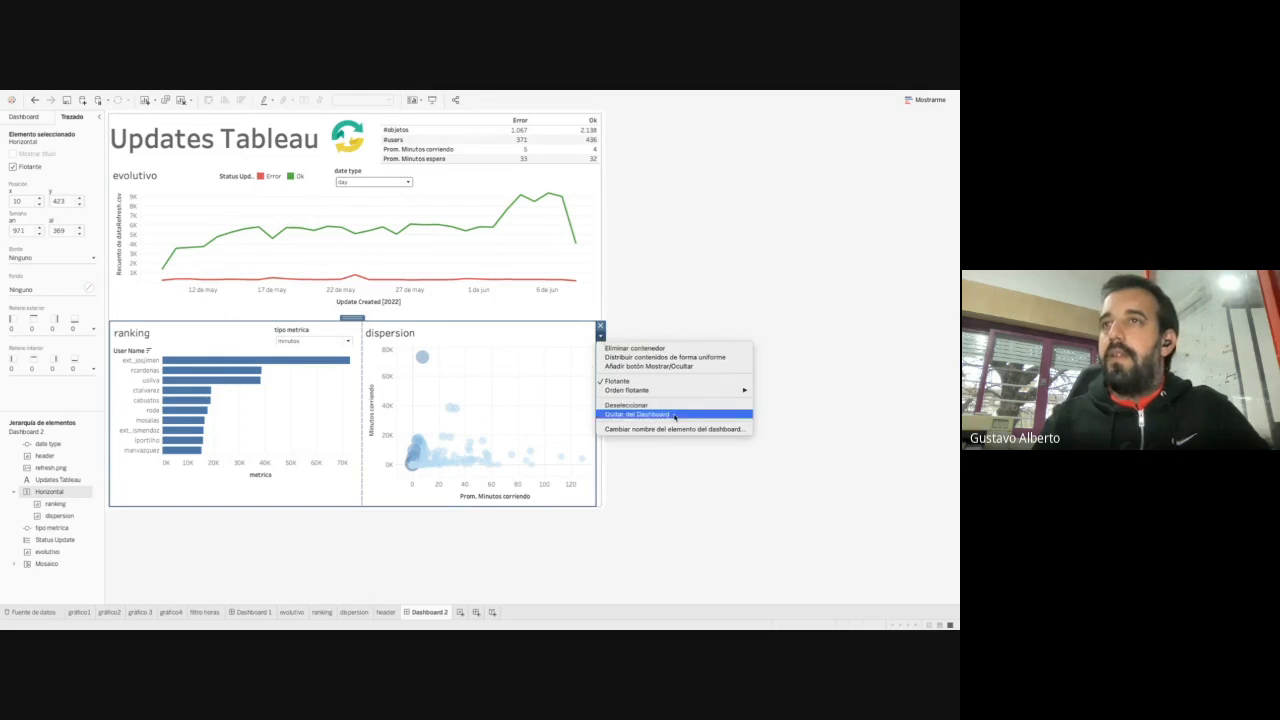
pyautogui.moveTo(705, 390)
pyautogui.click(781, 416)
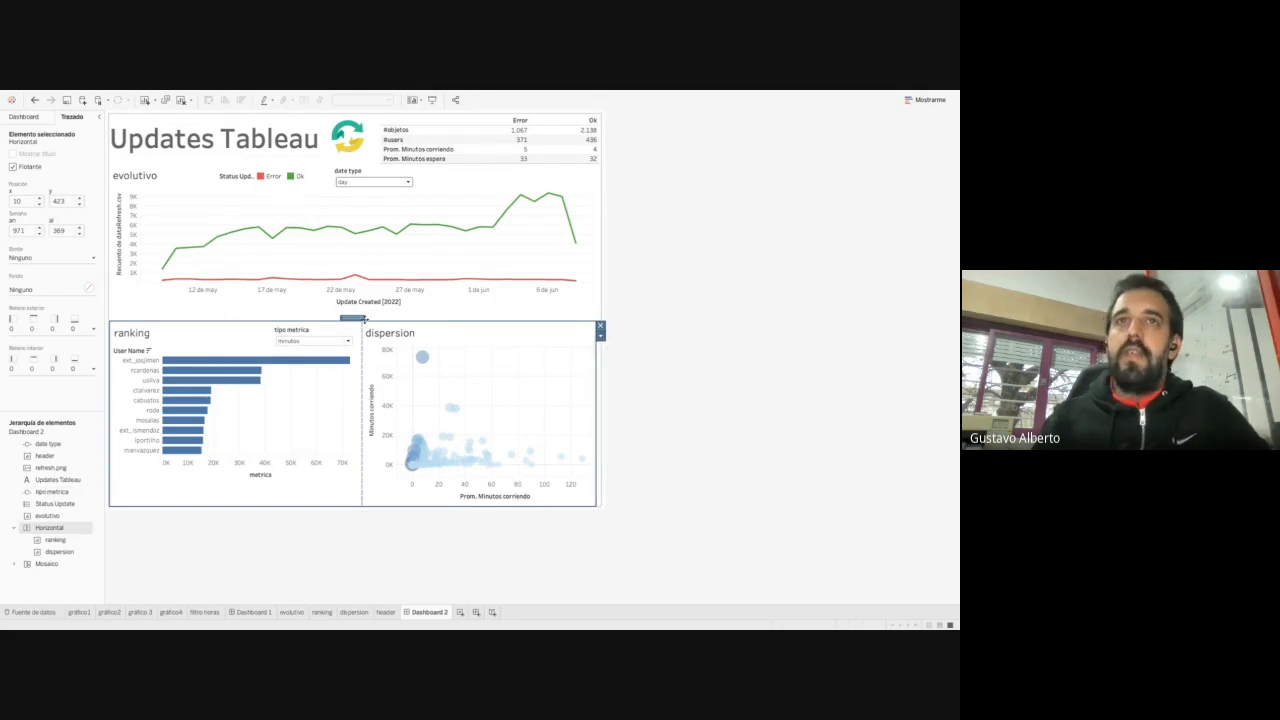
# Test the tipo metrica control on ranking with actualizaciones, returning it to minutos
pyautogui.click(301, 331)
pyautogui.click(302, 341)
pyautogui.click(296, 357)
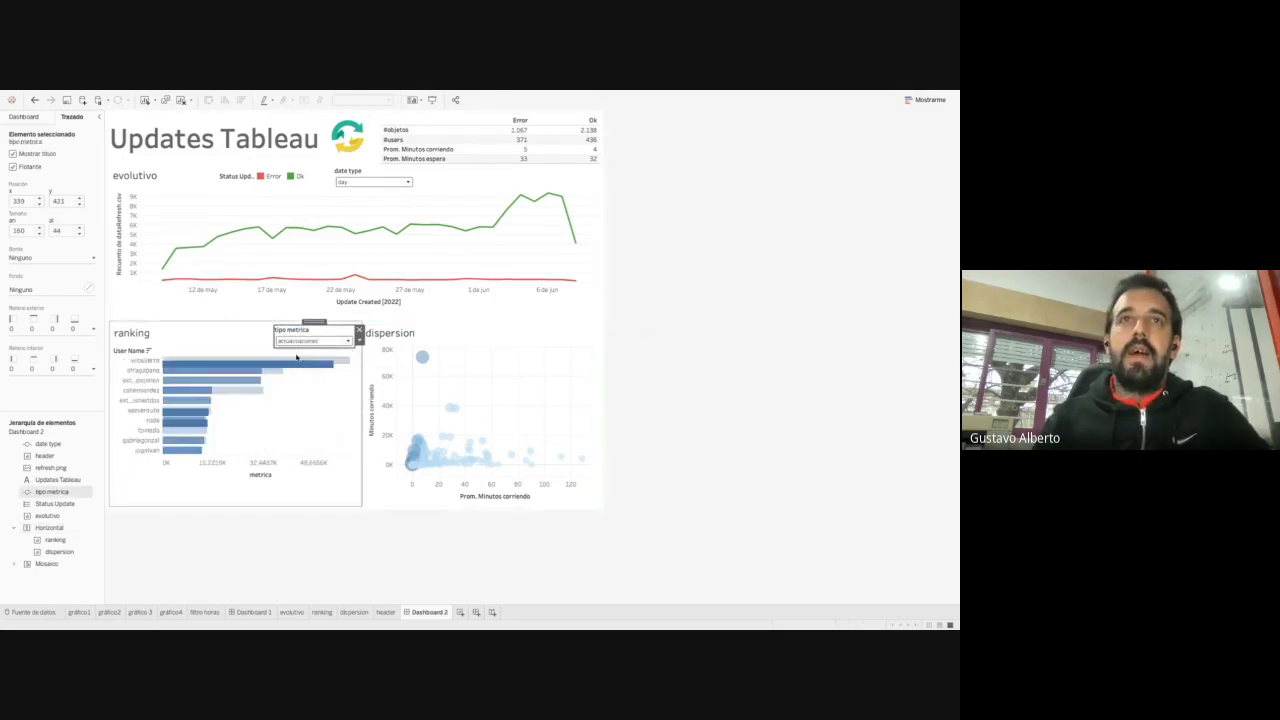
pyautogui.click(745, 412)
# Use ranking as a filter for the dashboard, test it on the top three users' bars, and clear the selection
pyautogui.click(297, 401)
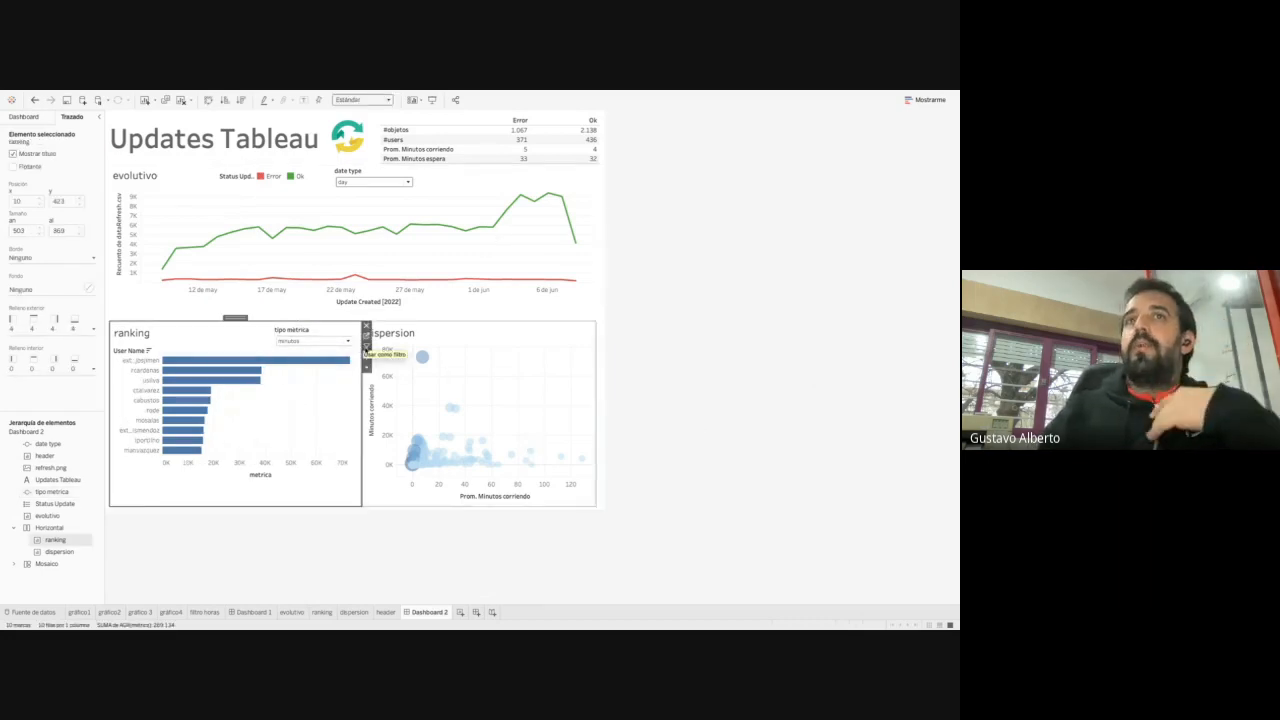
pyautogui.click(247, 361)
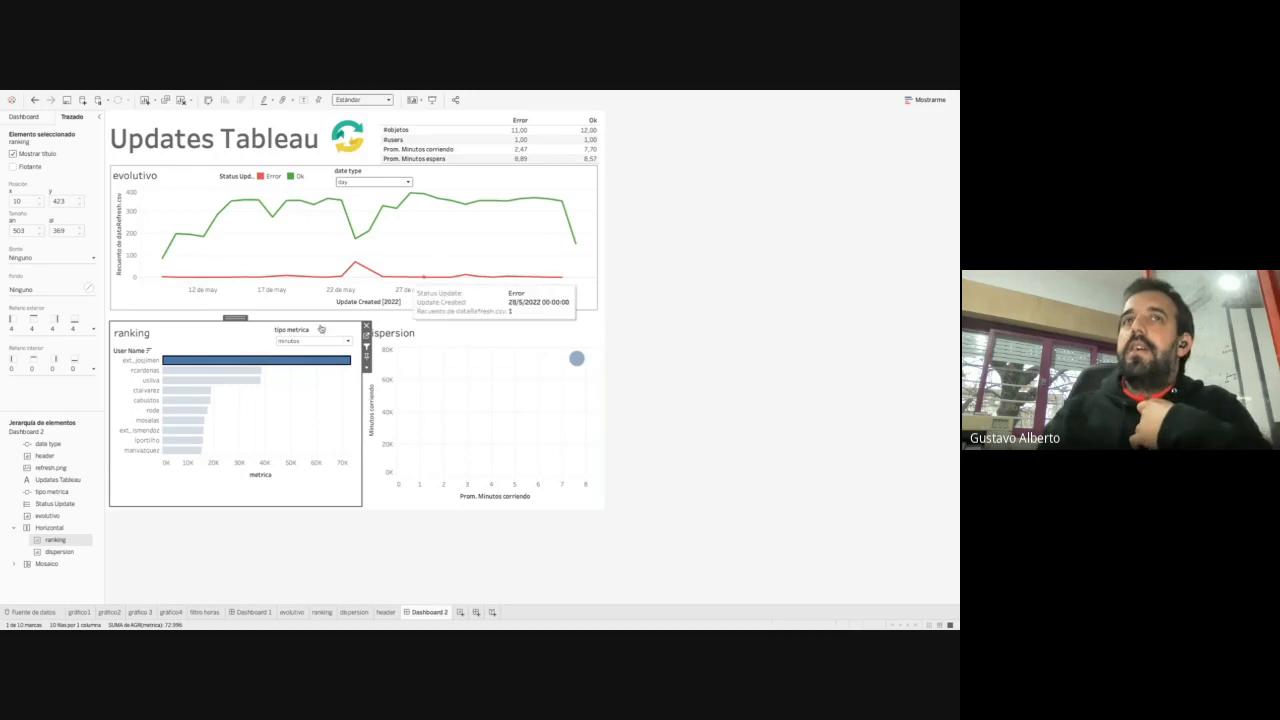
pyautogui.click(200, 370)
pyautogui.click(198, 381)
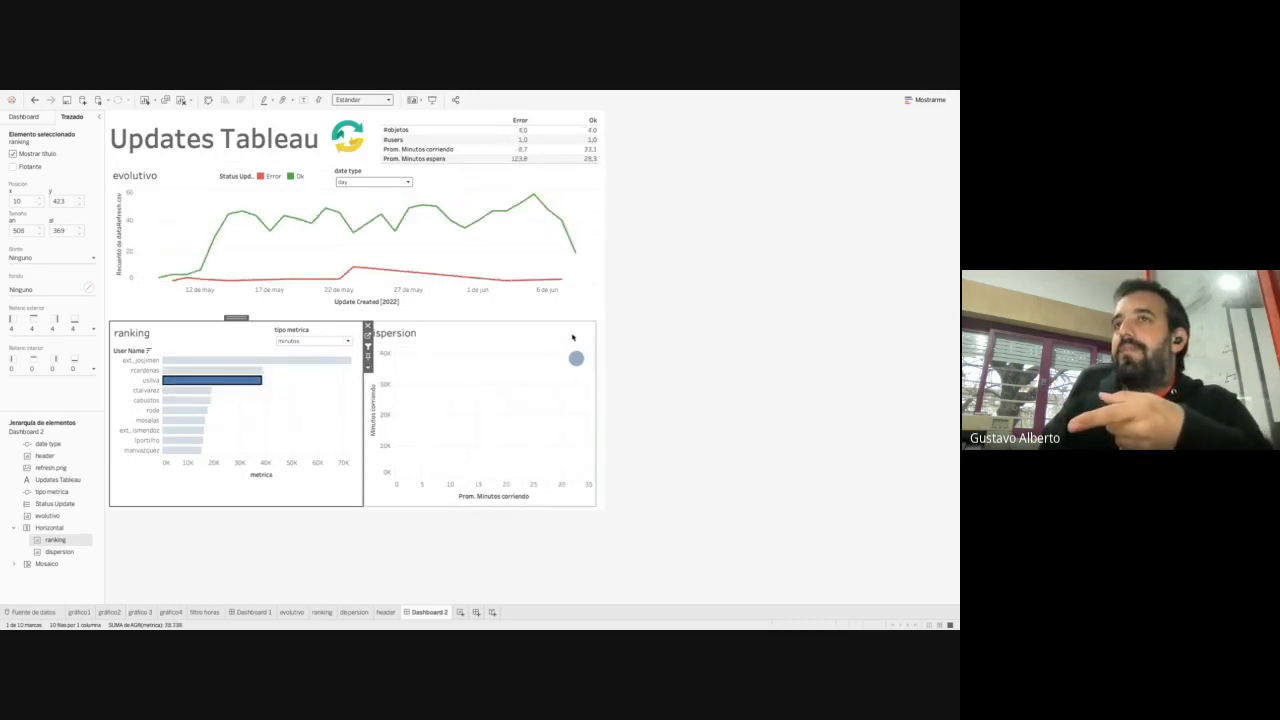
pyautogui.click(273, 416)
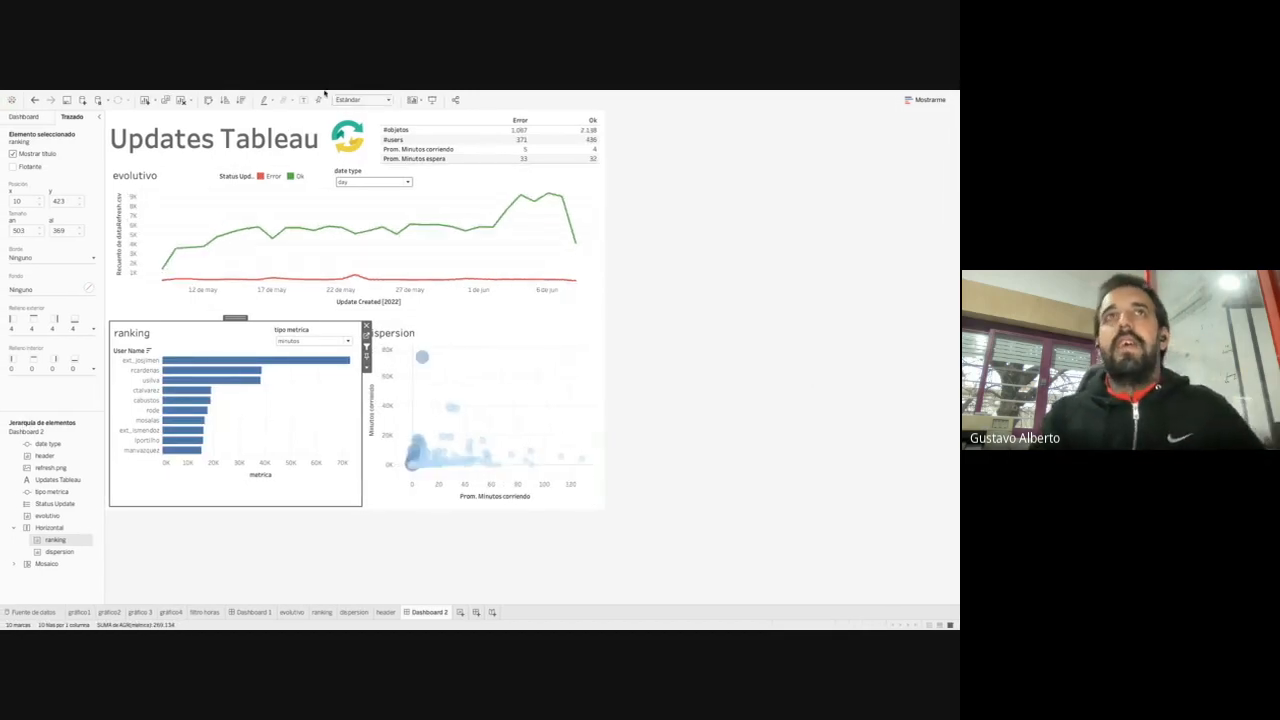
# Open the dashboard's actions, list only those of this sheet, and examine the action types that can be added
pyautogui.moveTo(200, 99)
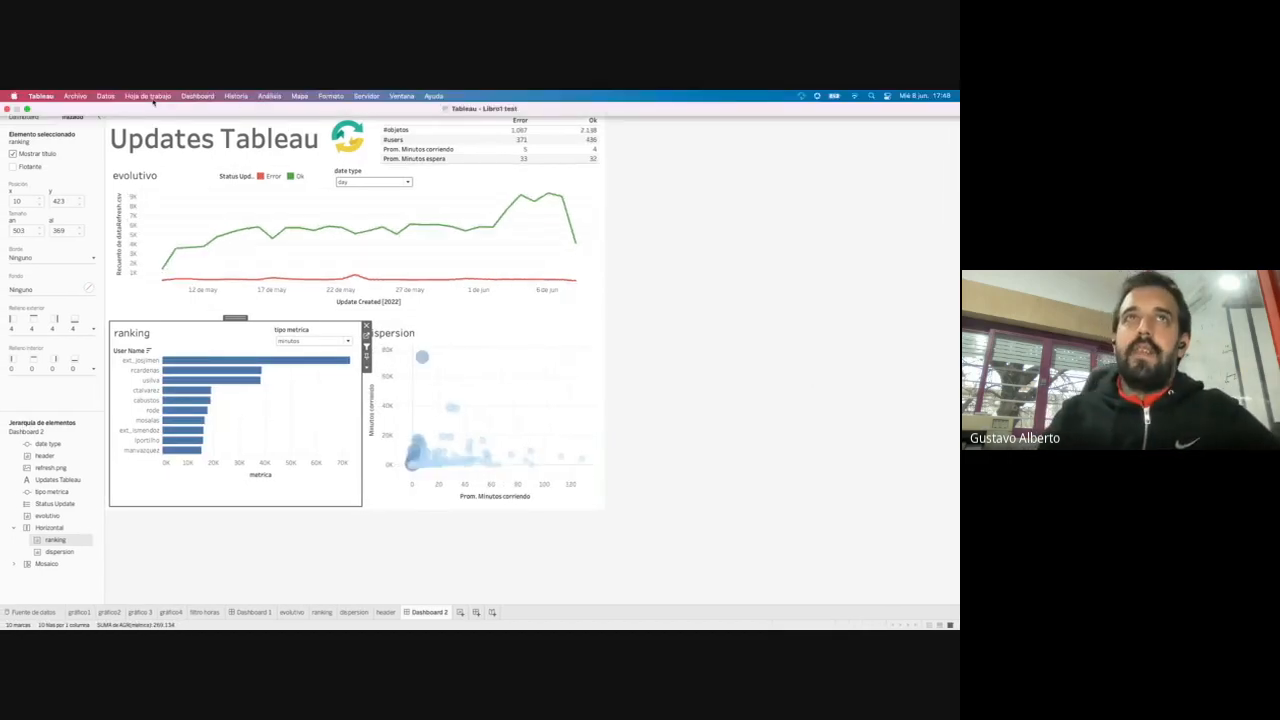
pyautogui.click(198, 97)
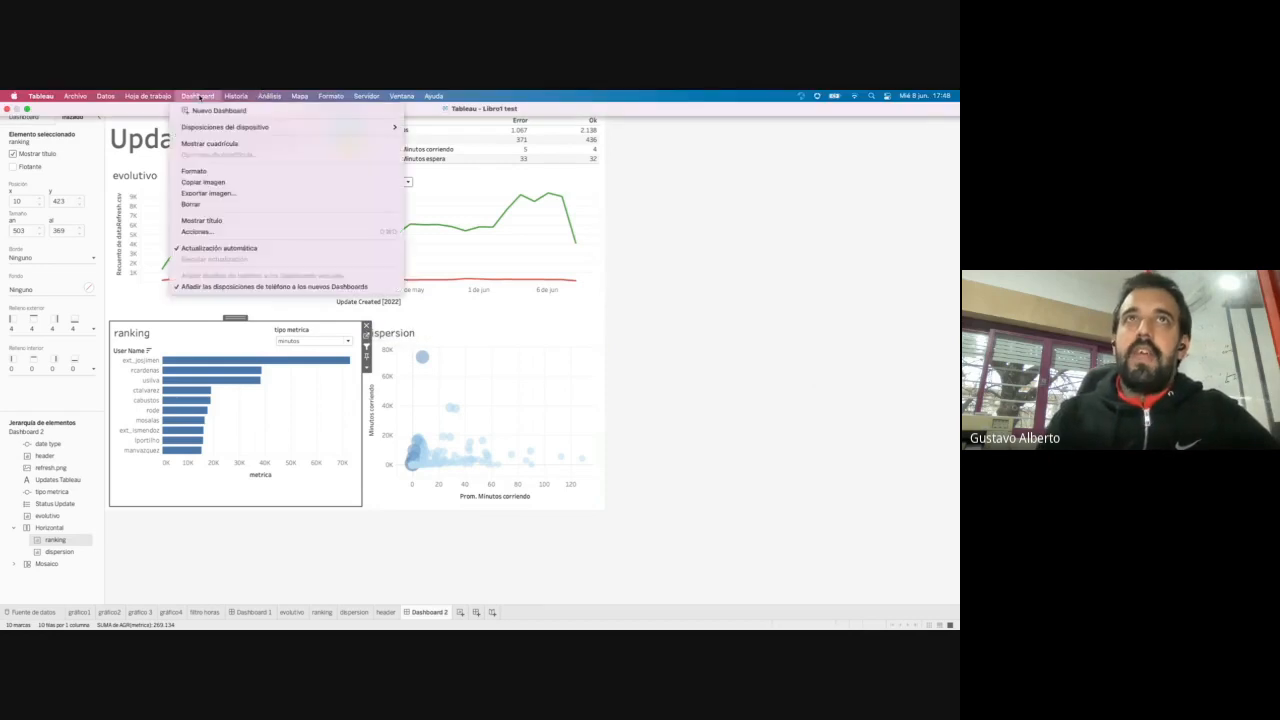
pyautogui.click(283, 232)
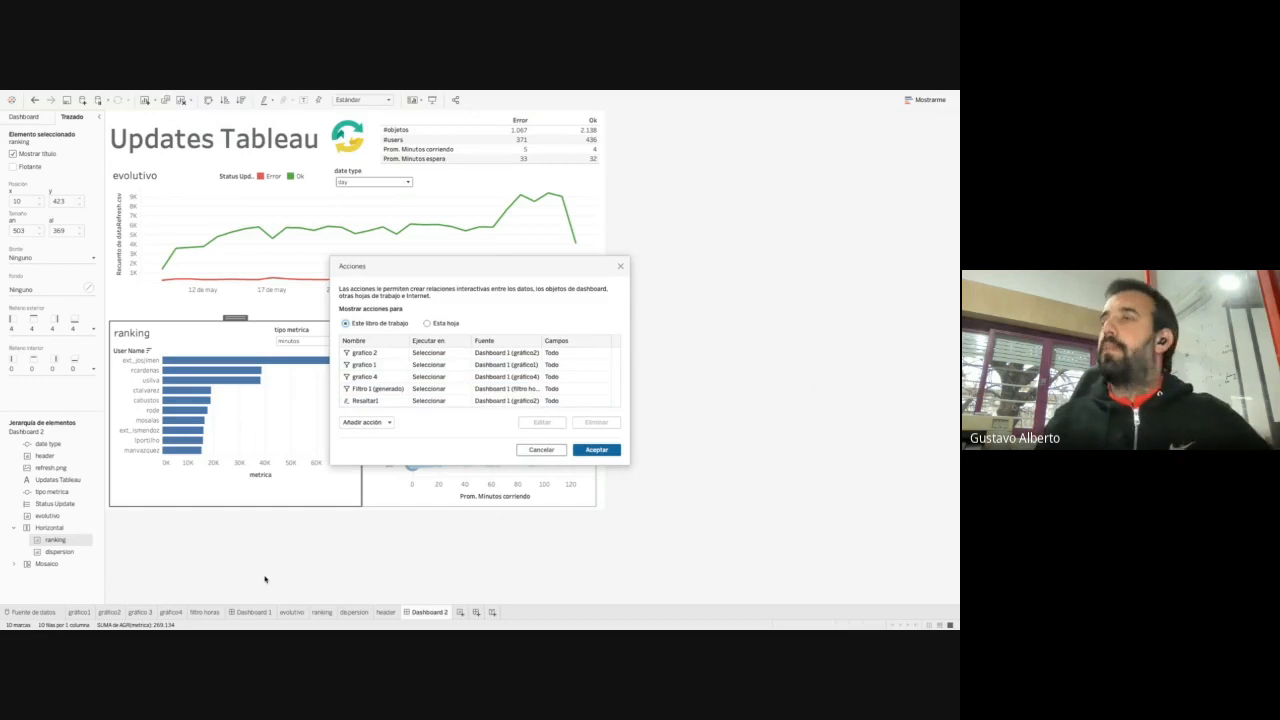
pyautogui.click(429, 323)
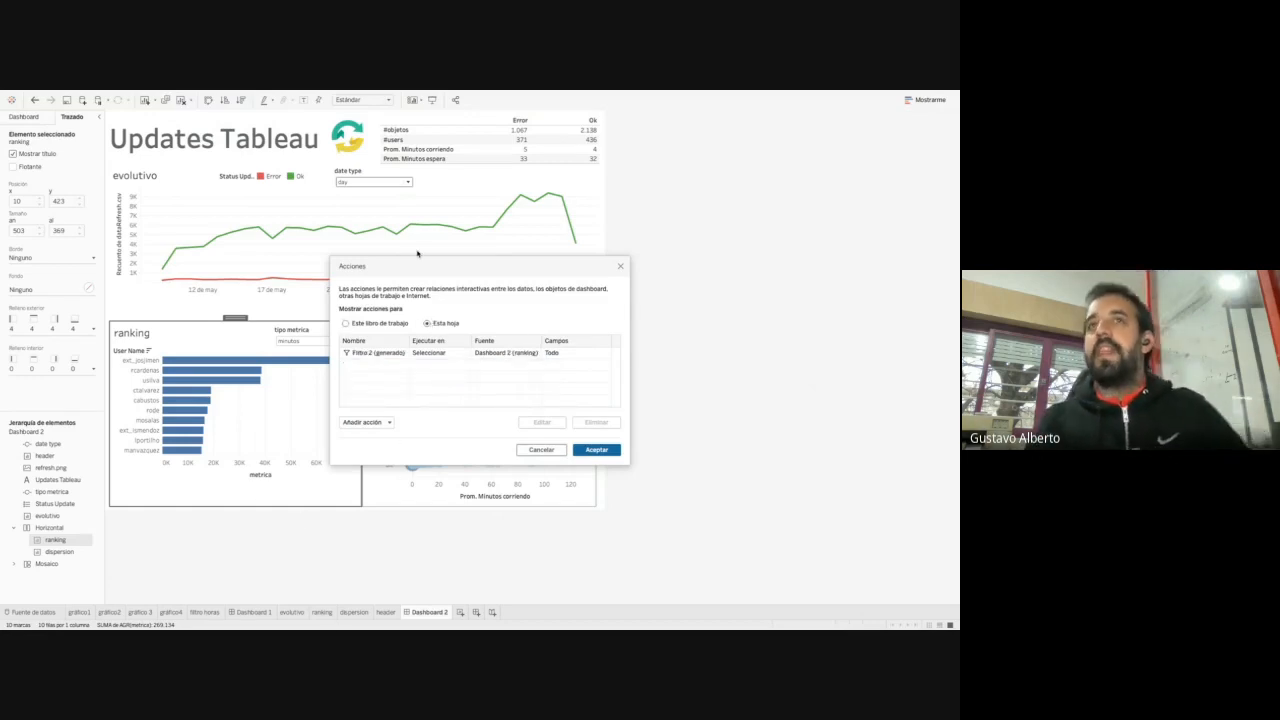
pyautogui.click(366, 422)
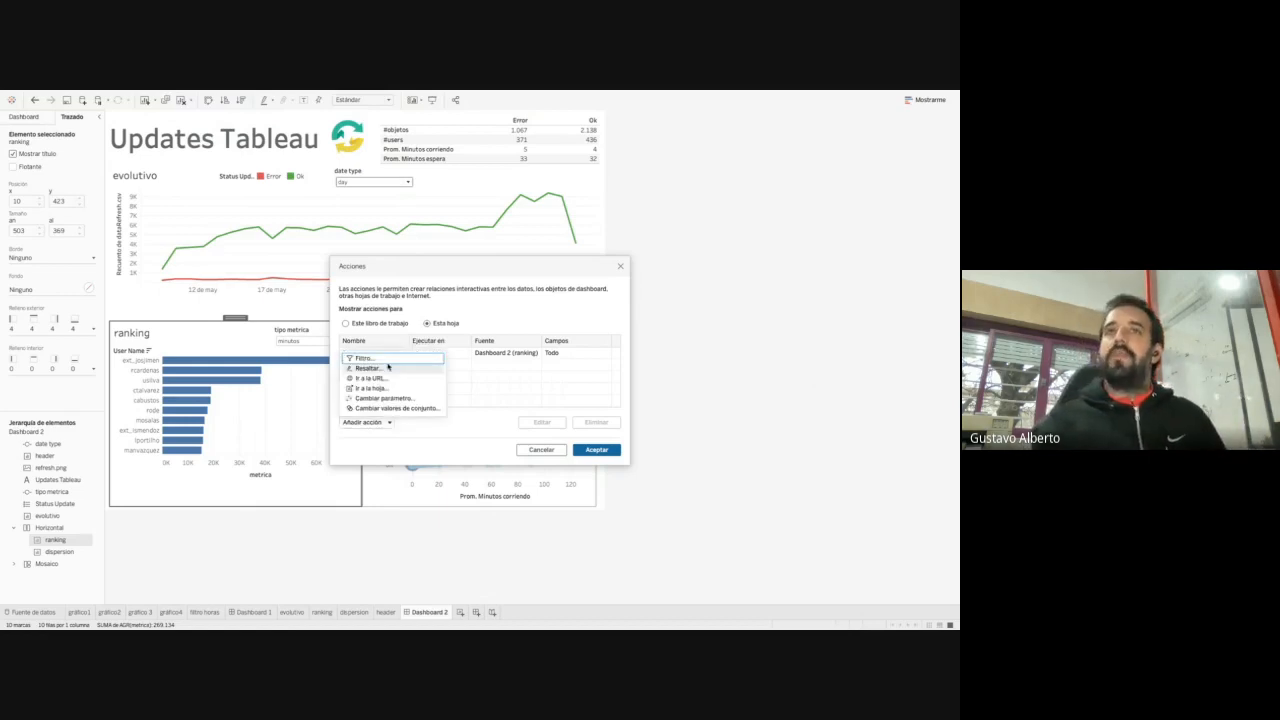
pyautogui.click(504, 368)
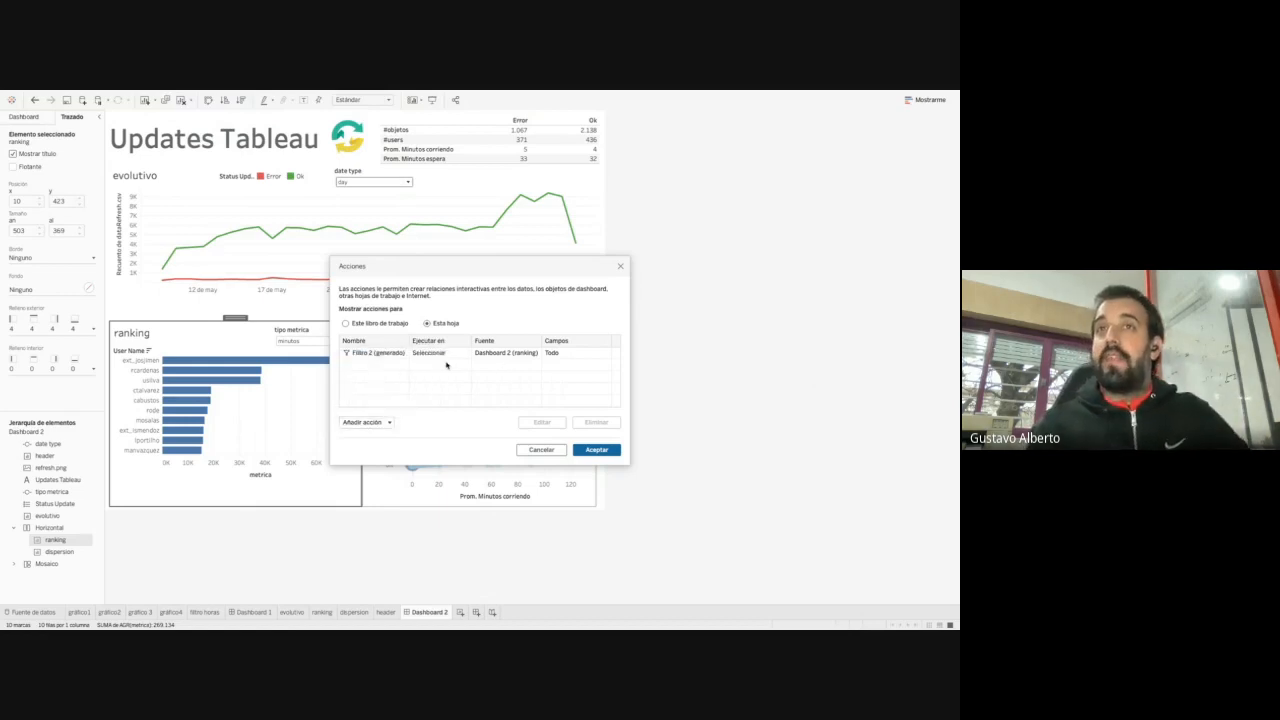
pyautogui.click(382, 423)
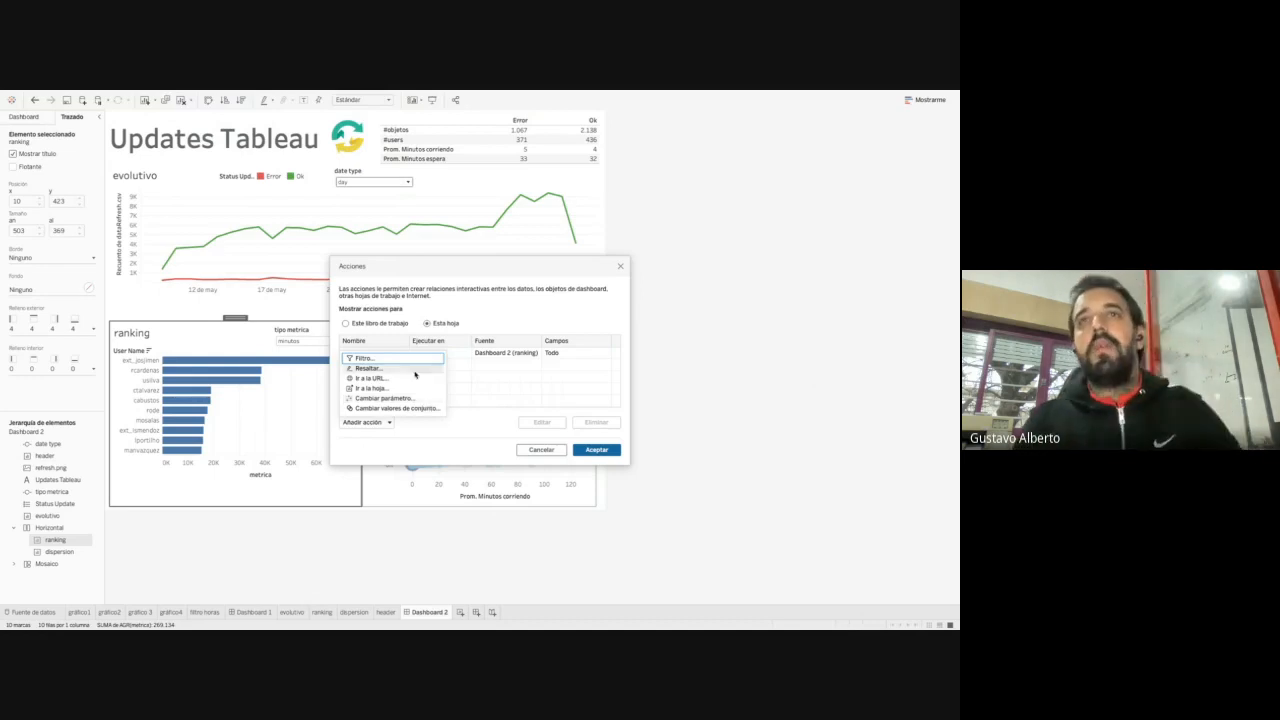
pyautogui.click(506, 382)
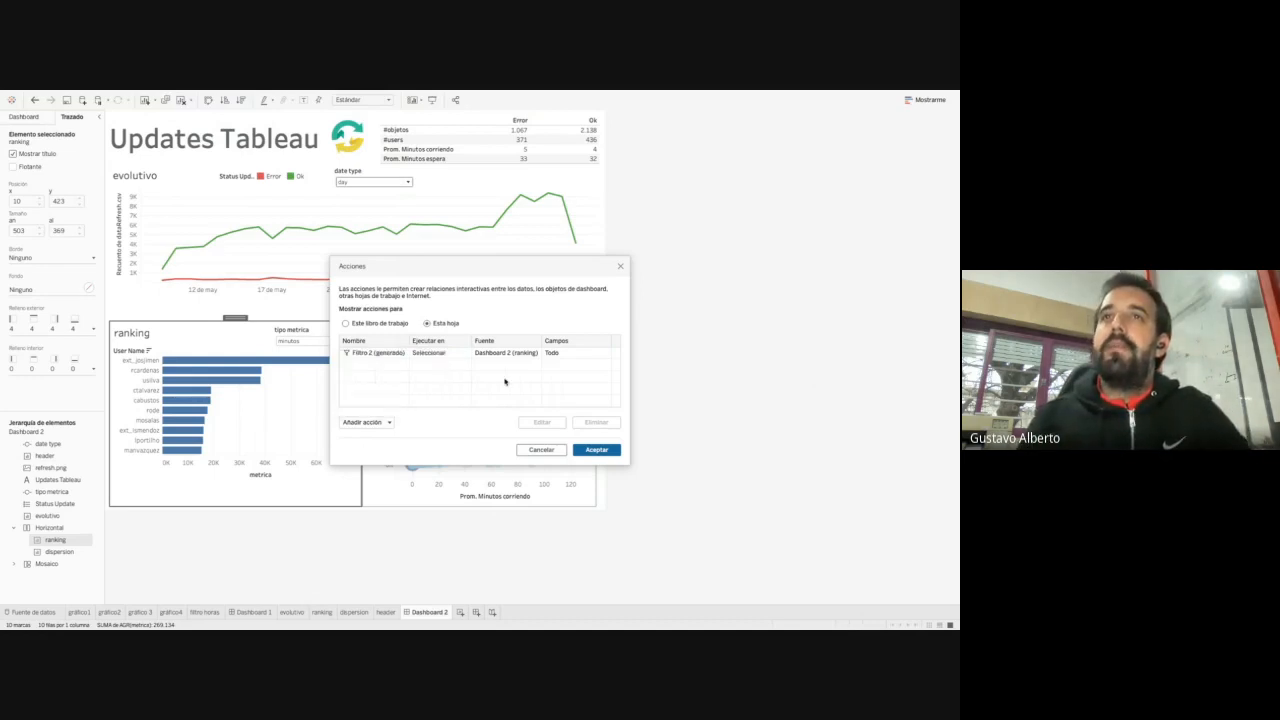
# Edit the ranking filter action so that dispersion is excluded from its target sheets, and apply the change
pyautogui.click(445, 353)
pyautogui.doubleClick(445, 353)
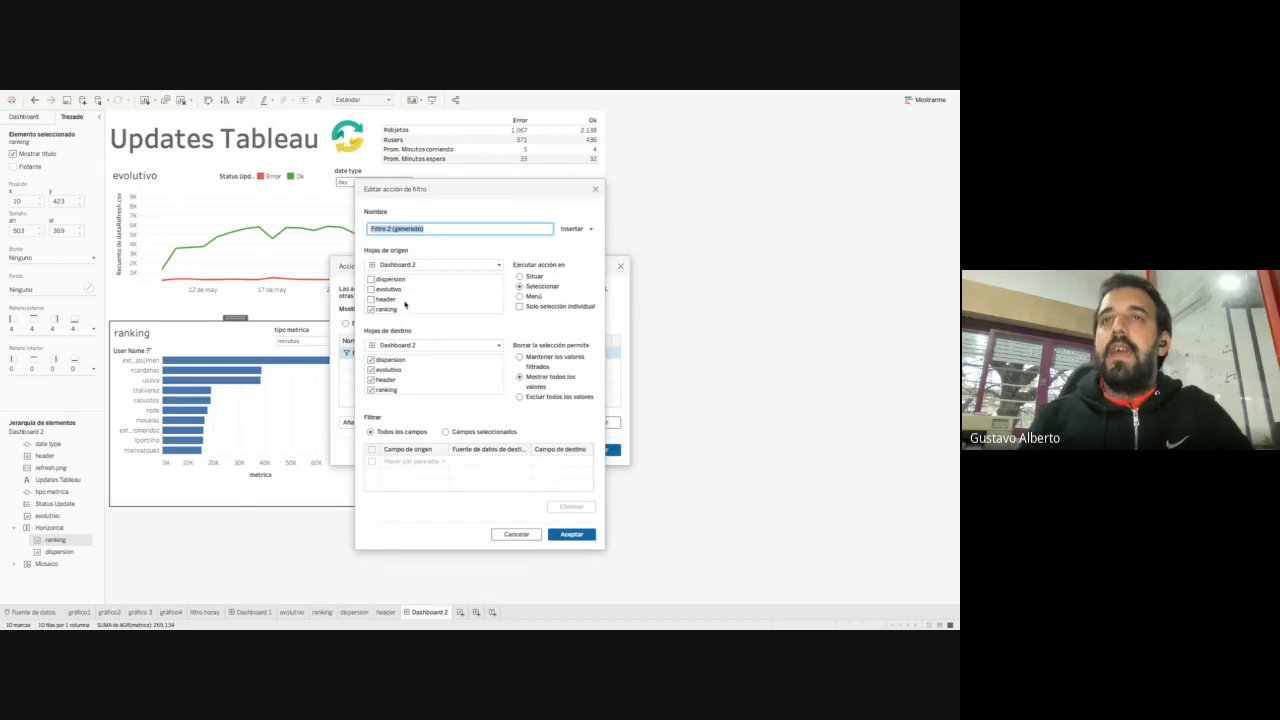
pyautogui.click(371, 360)
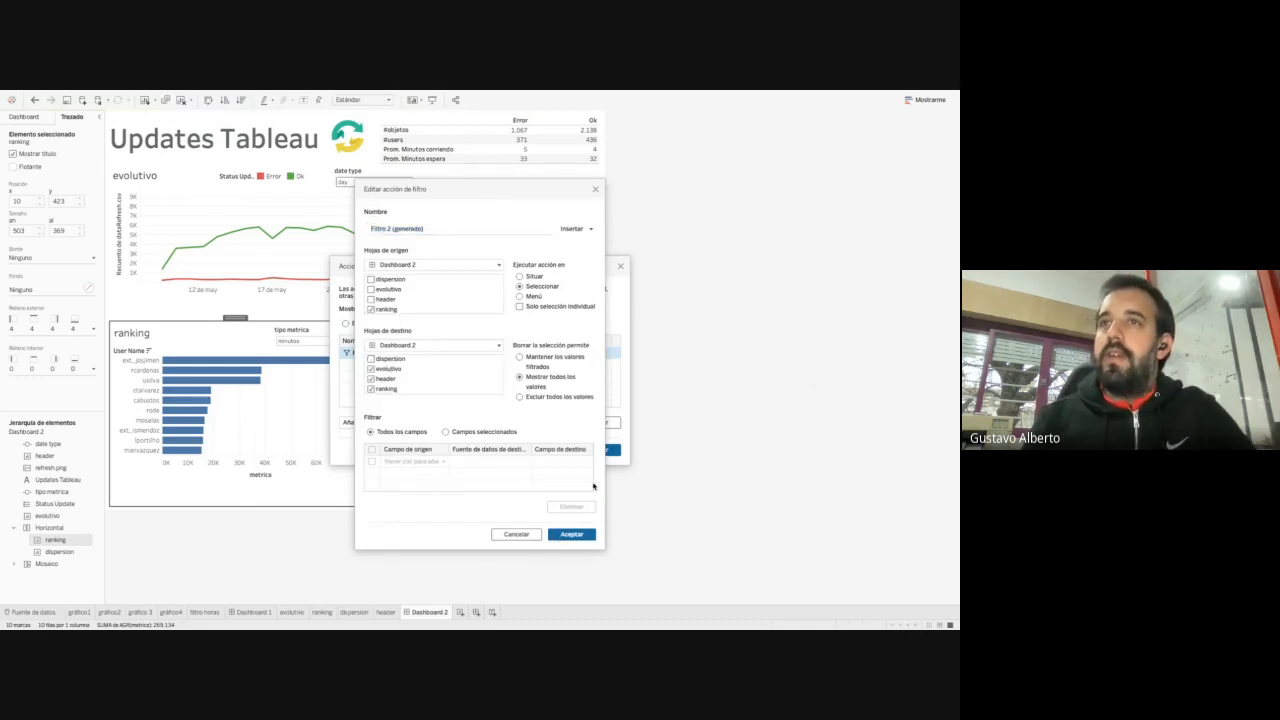
pyautogui.click(570, 535)
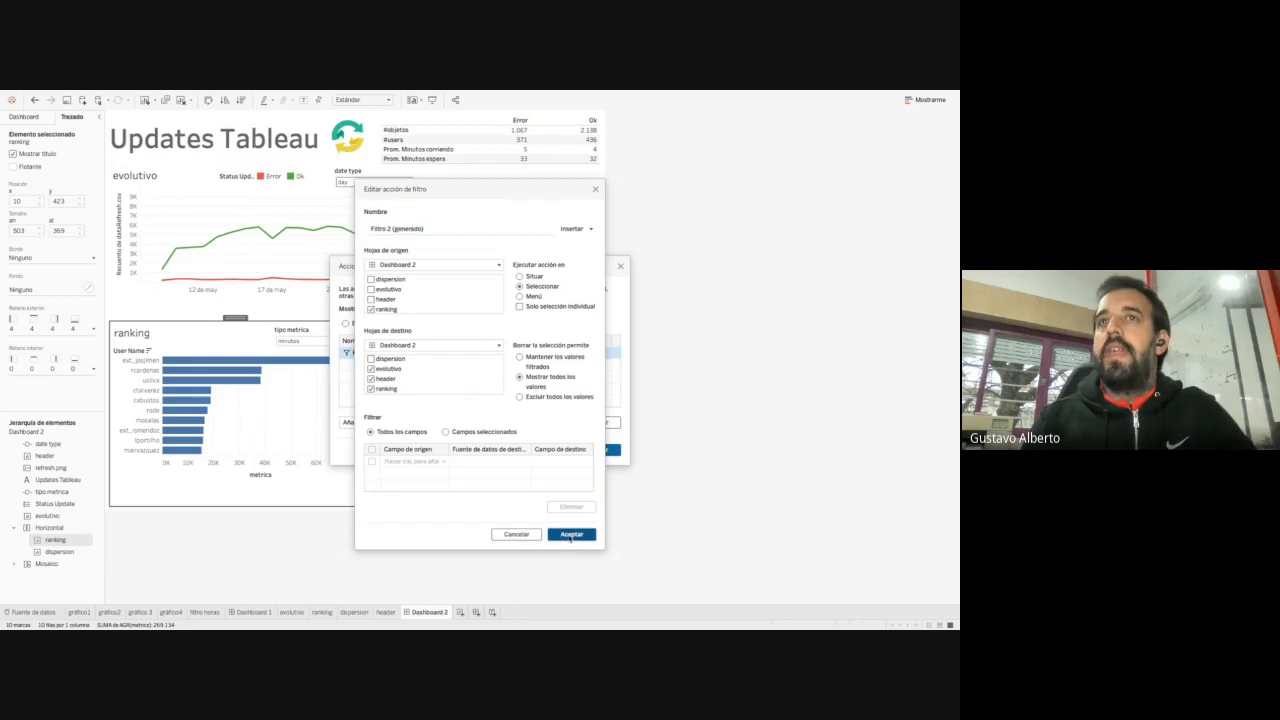
pyautogui.click(391, 370)
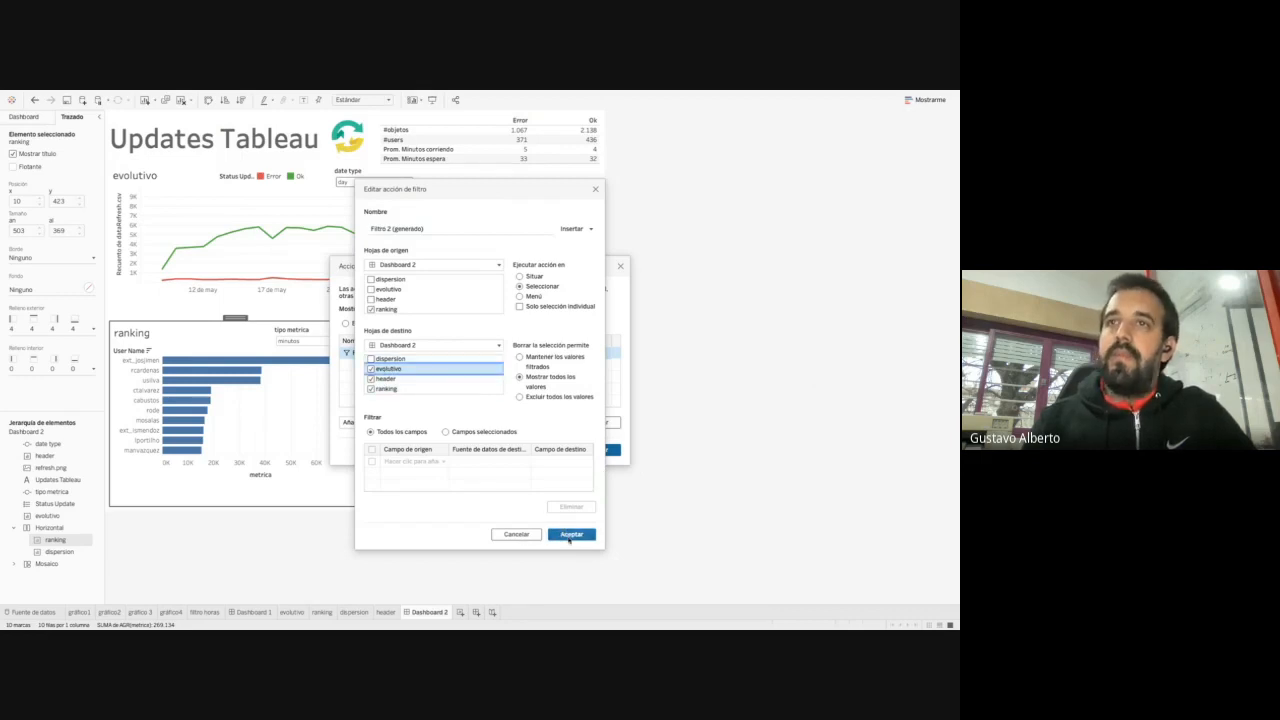
pyautogui.click(571, 534)
pyautogui.click(596, 450)
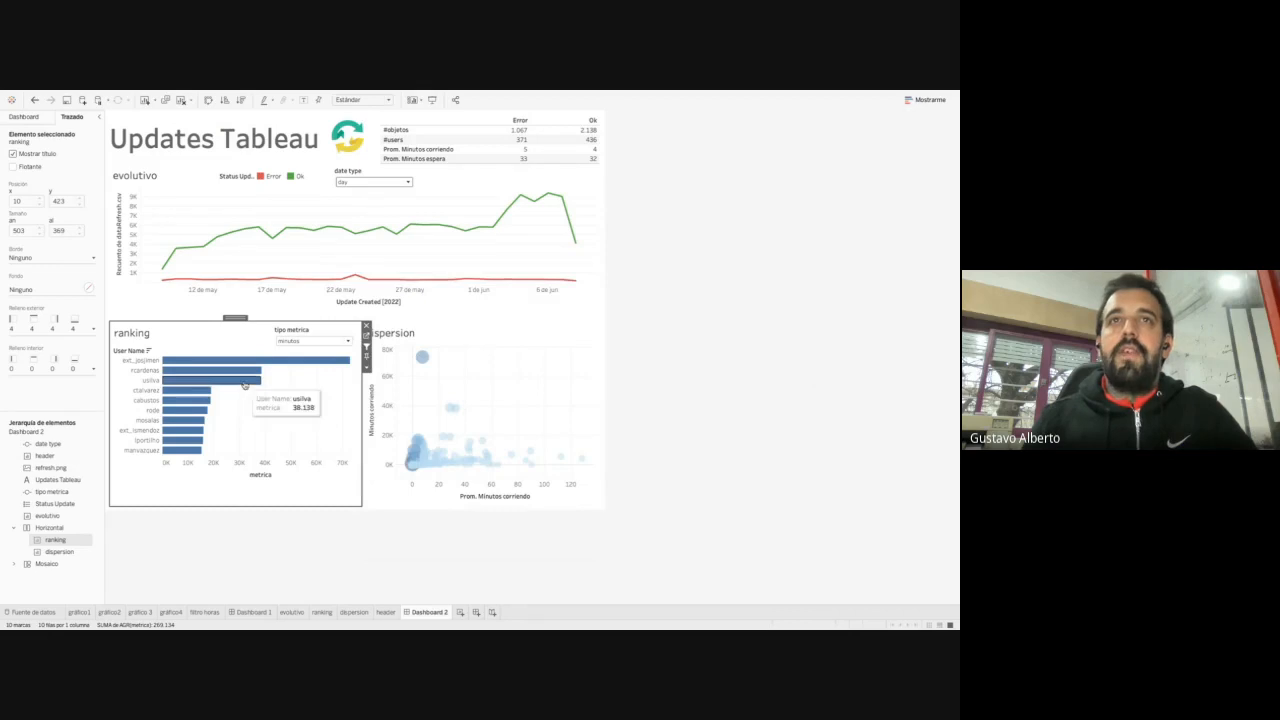
# Test the edited filter action by selecting several users' bars in ranking, ending with the longest bar
pyautogui.click(245, 381)
pyautogui.click(235, 359)
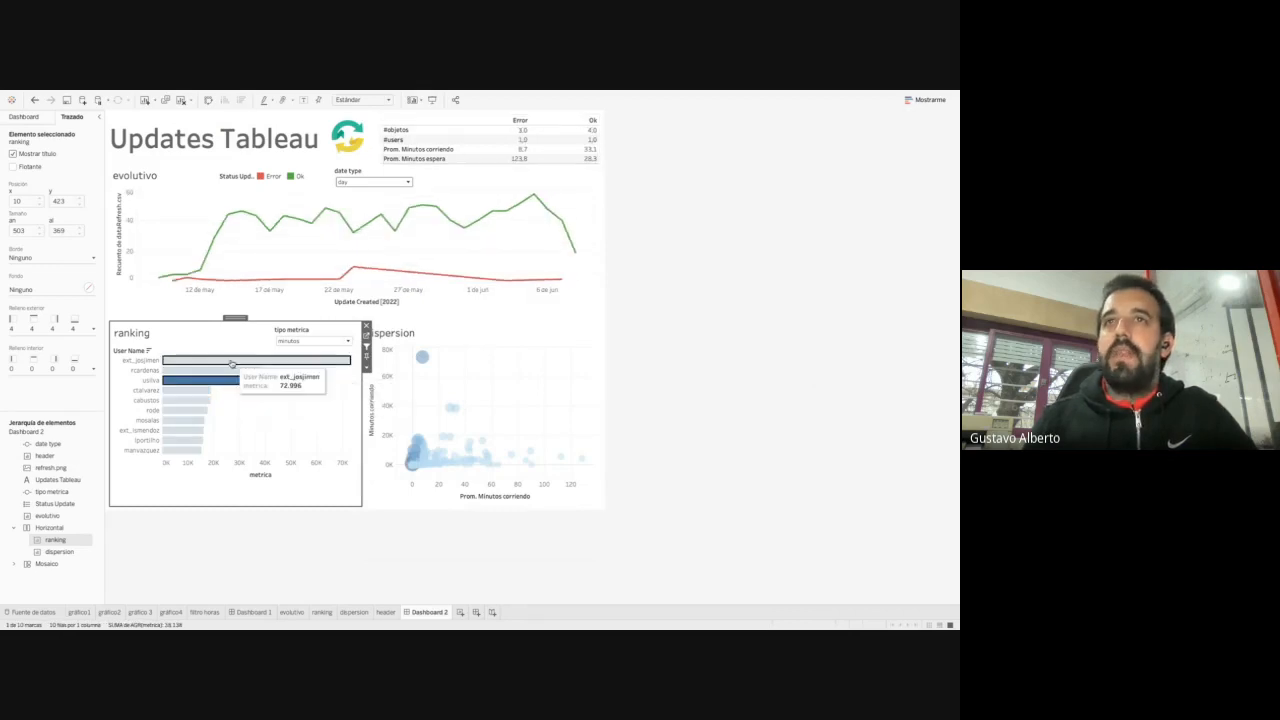
pyautogui.click(240, 380)
pyautogui.click(193, 403)
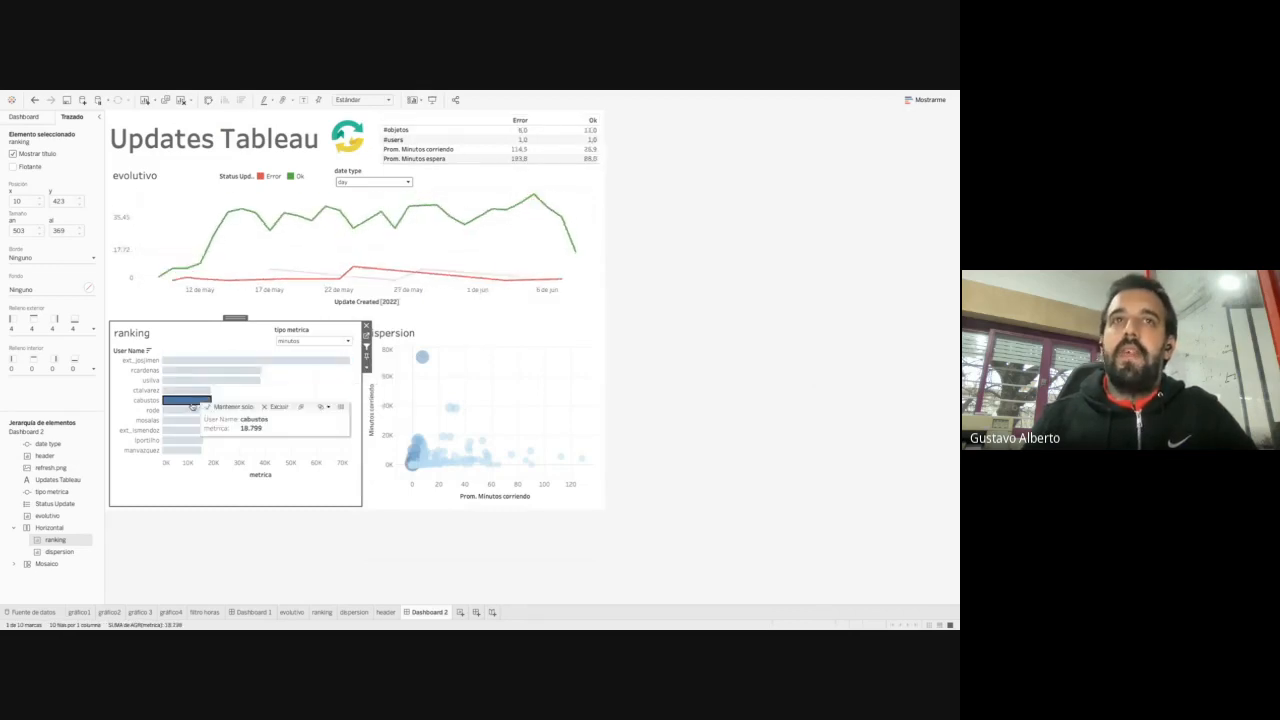
pyautogui.click(240, 361)
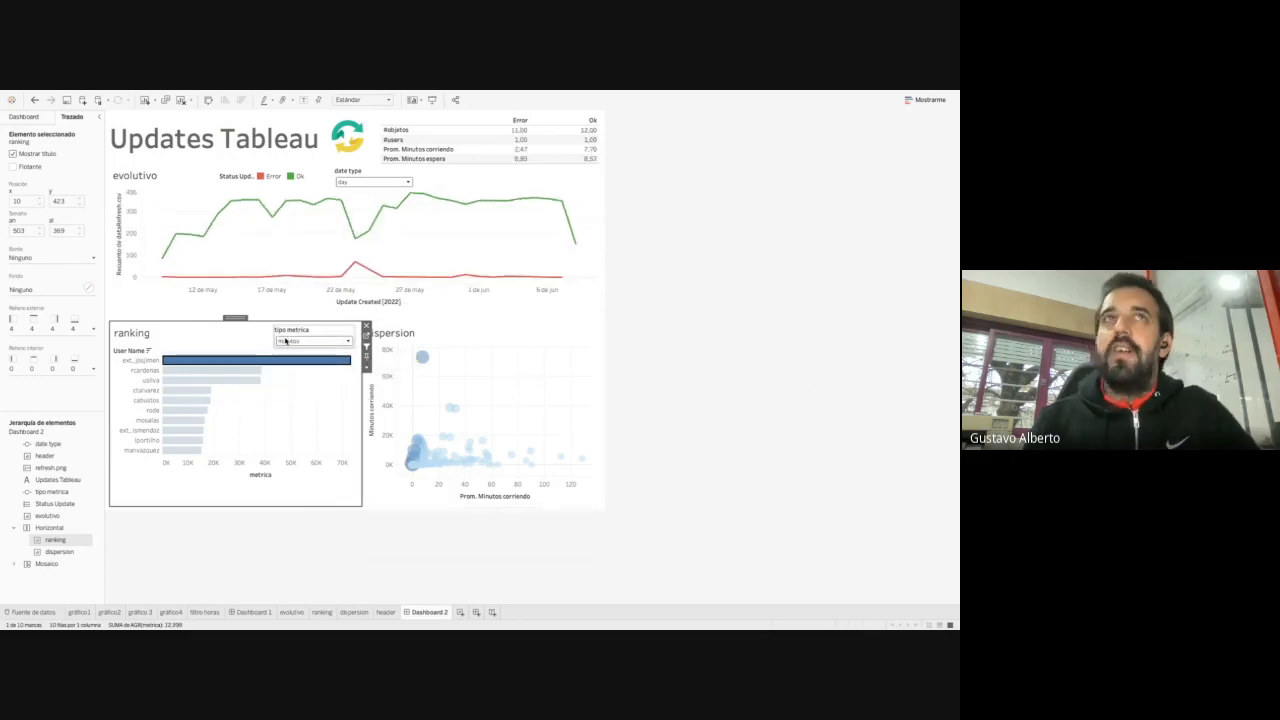
# Add a highlight action to this dashboard with ranking as its only source sheet
pyautogui.click(194, 95)
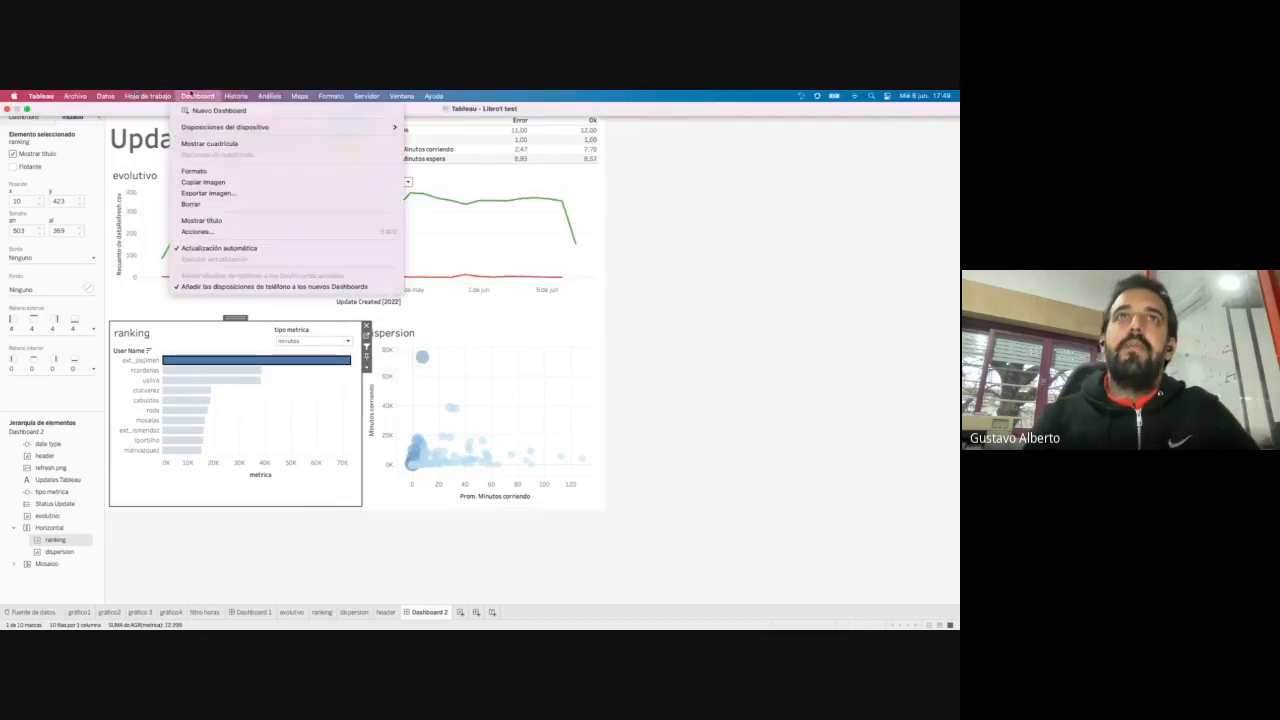
pyautogui.click(272, 232)
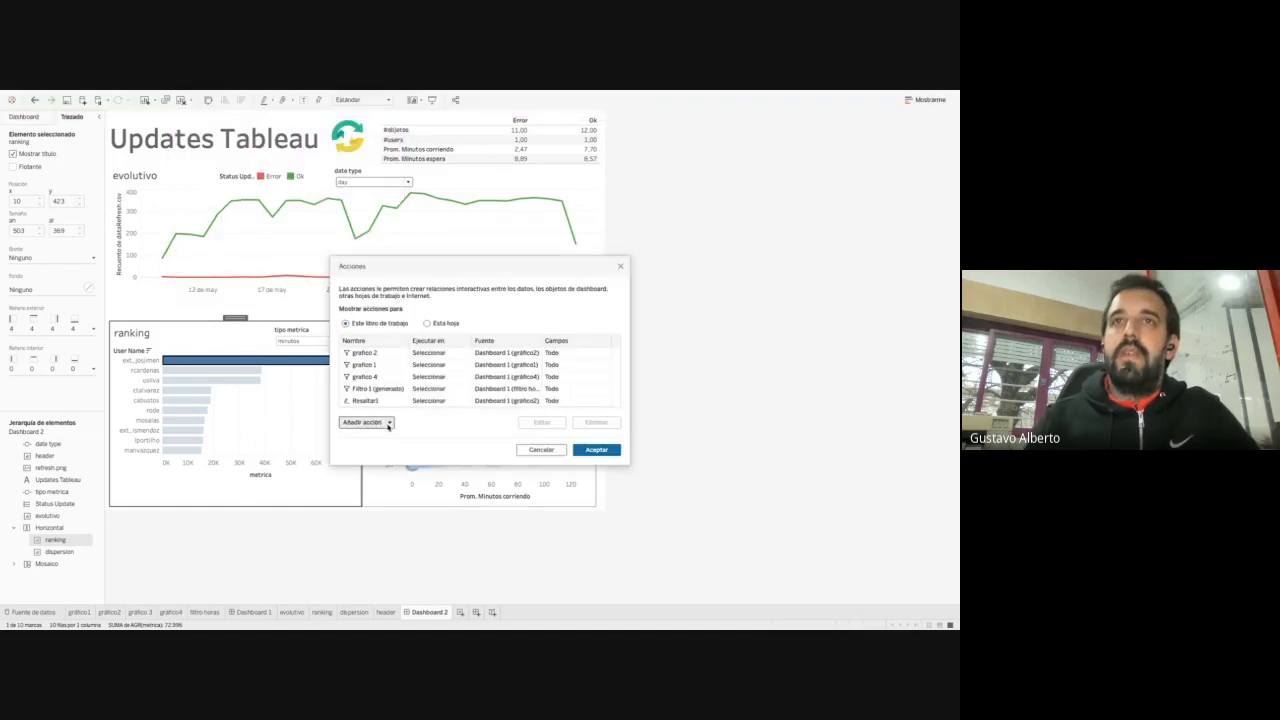
pyautogui.click(412, 352)
pyautogui.click(430, 323)
pyautogui.click(385, 422)
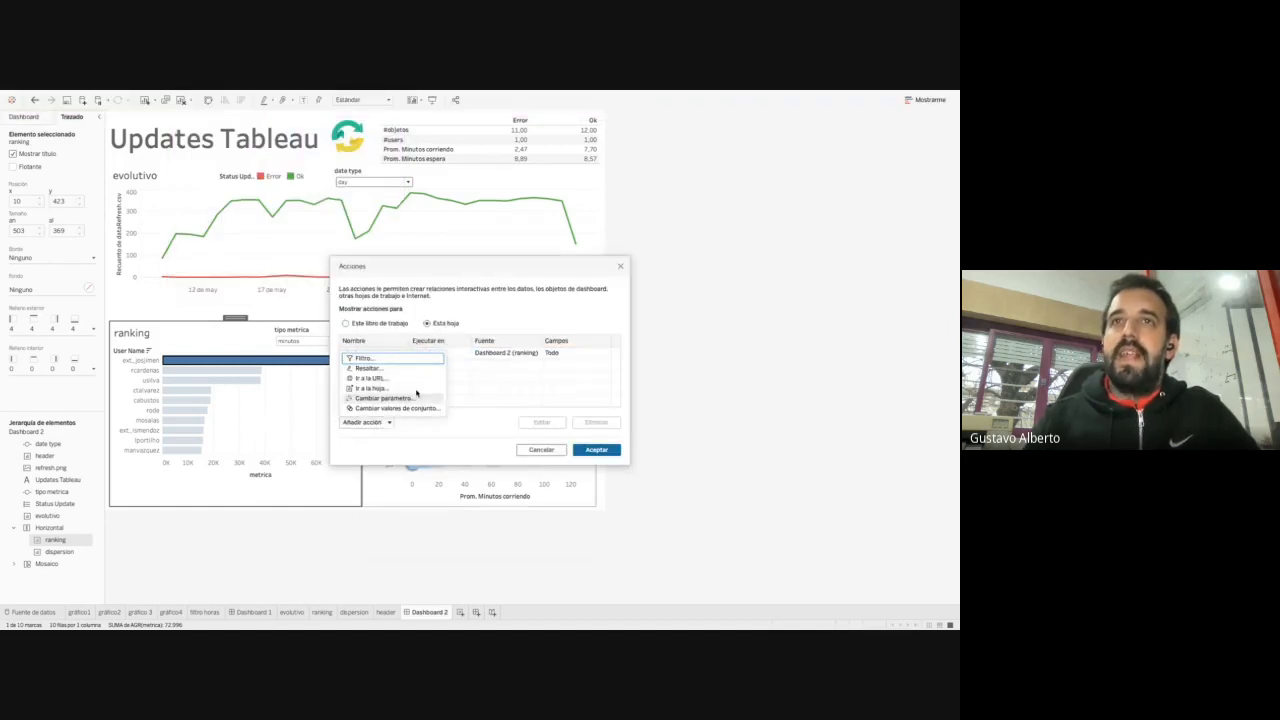
pyautogui.click(368, 368)
pyautogui.doubleClick(421, 295)
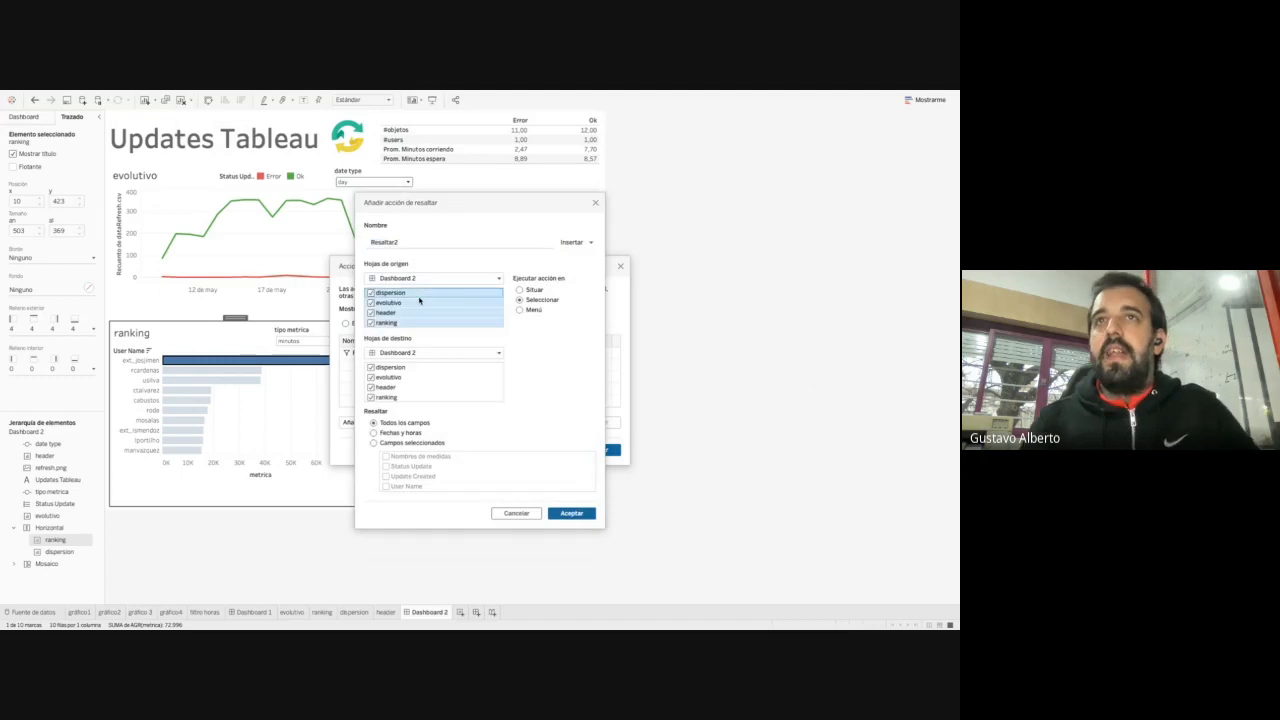
pyautogui.click(419, 313)
pyautogui.doubleClick(382, 323)
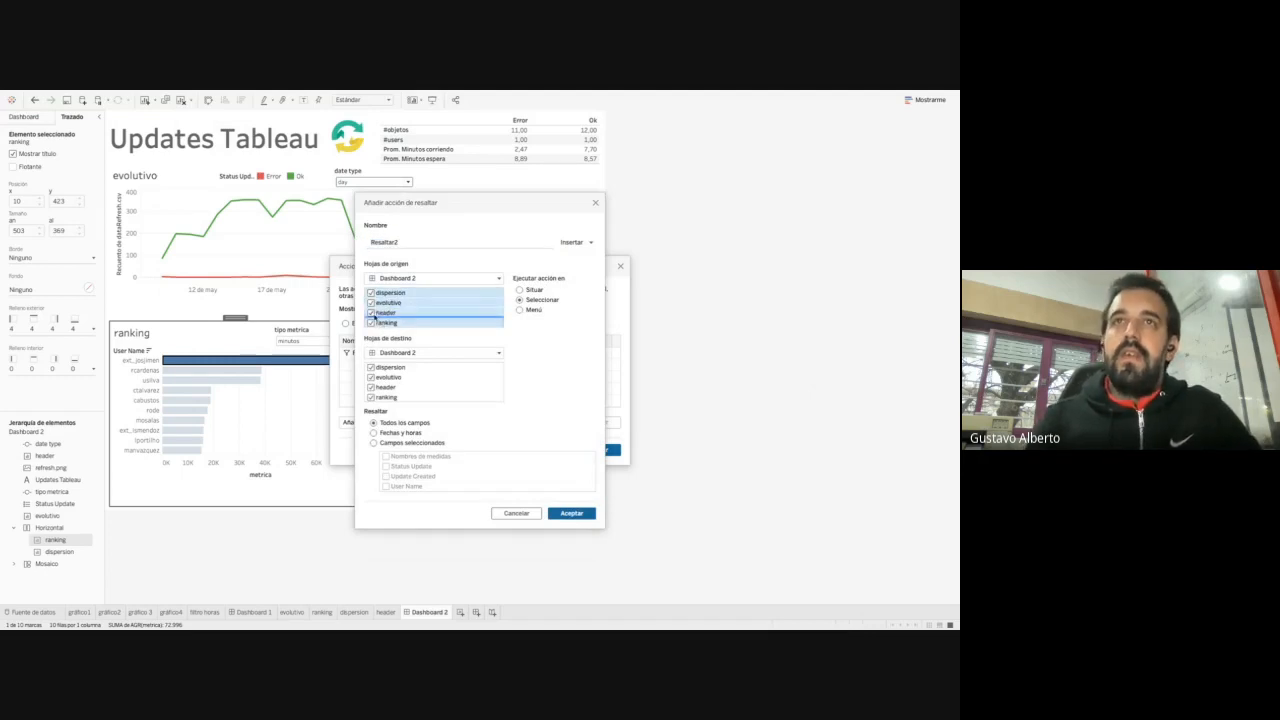
pyautogui.click(372, 321)
pyautogui.click(372, 323)
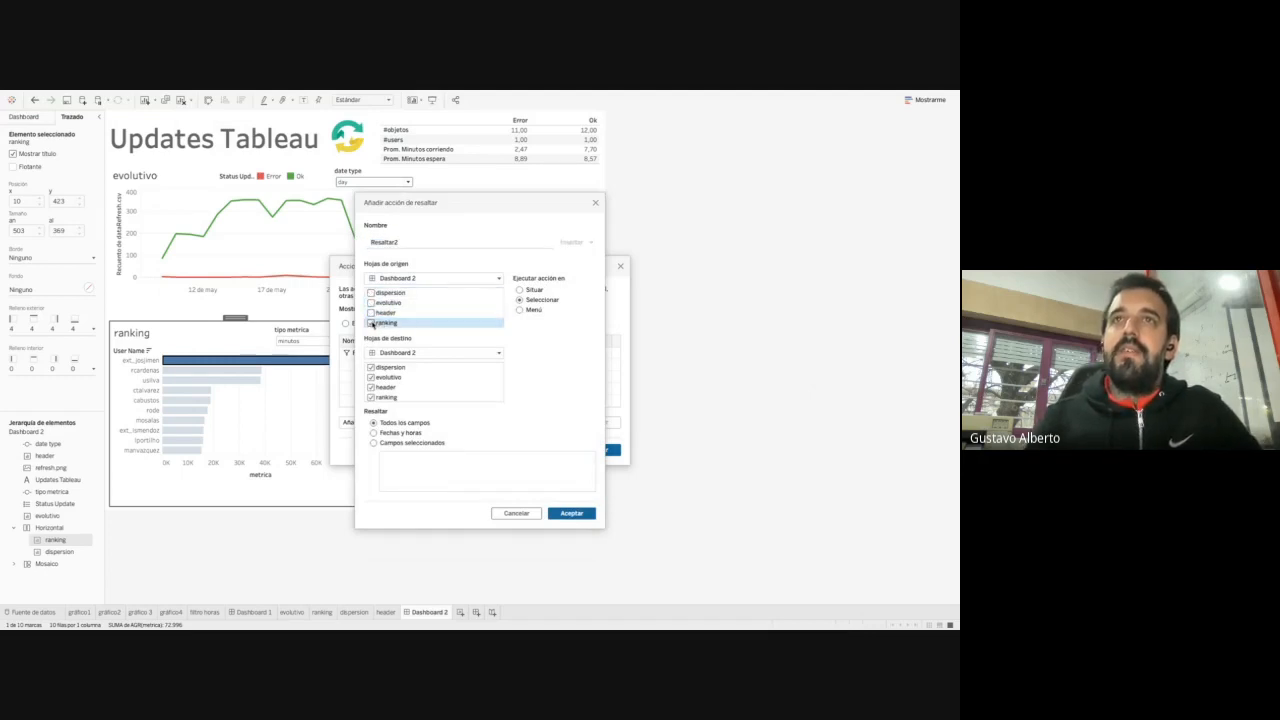
# Limit the highlight action's target sheets to dispersion, run it on Situar, and apply the dashboard actions
pyautogui.doubleClick(434, 381)
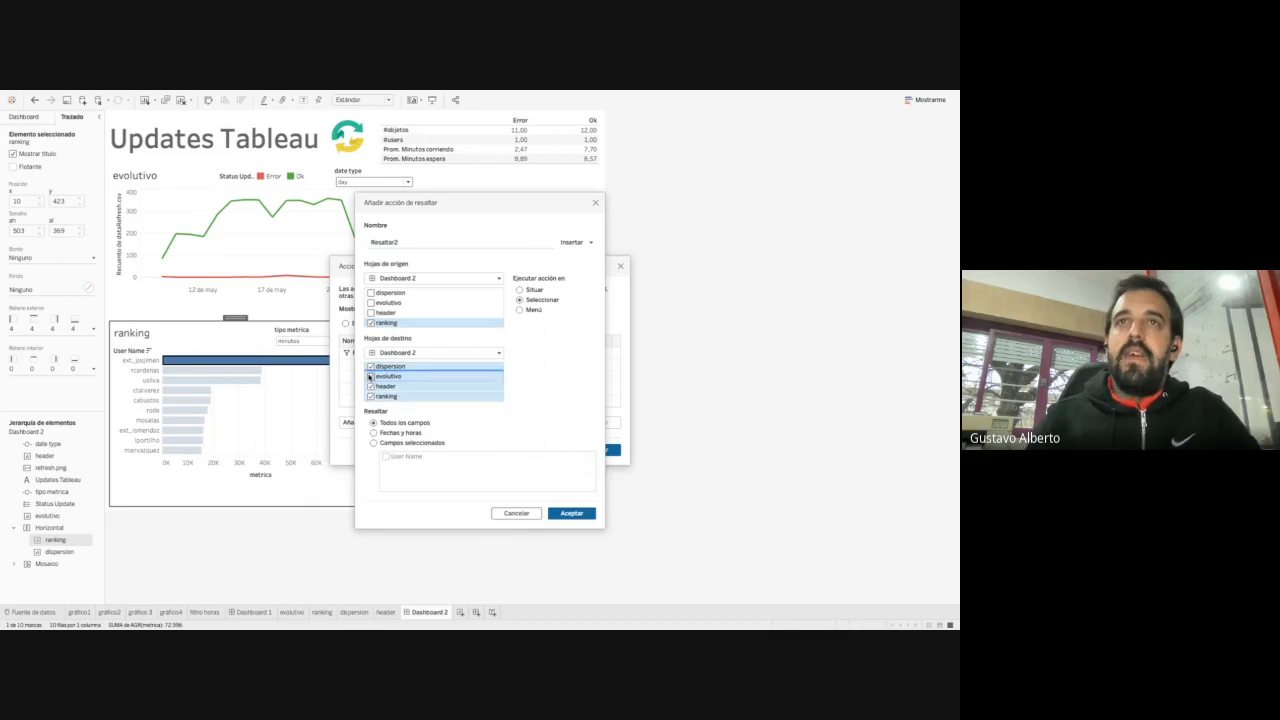
pyautogui.click(370, 376)
pyautogui.click(407, 387)
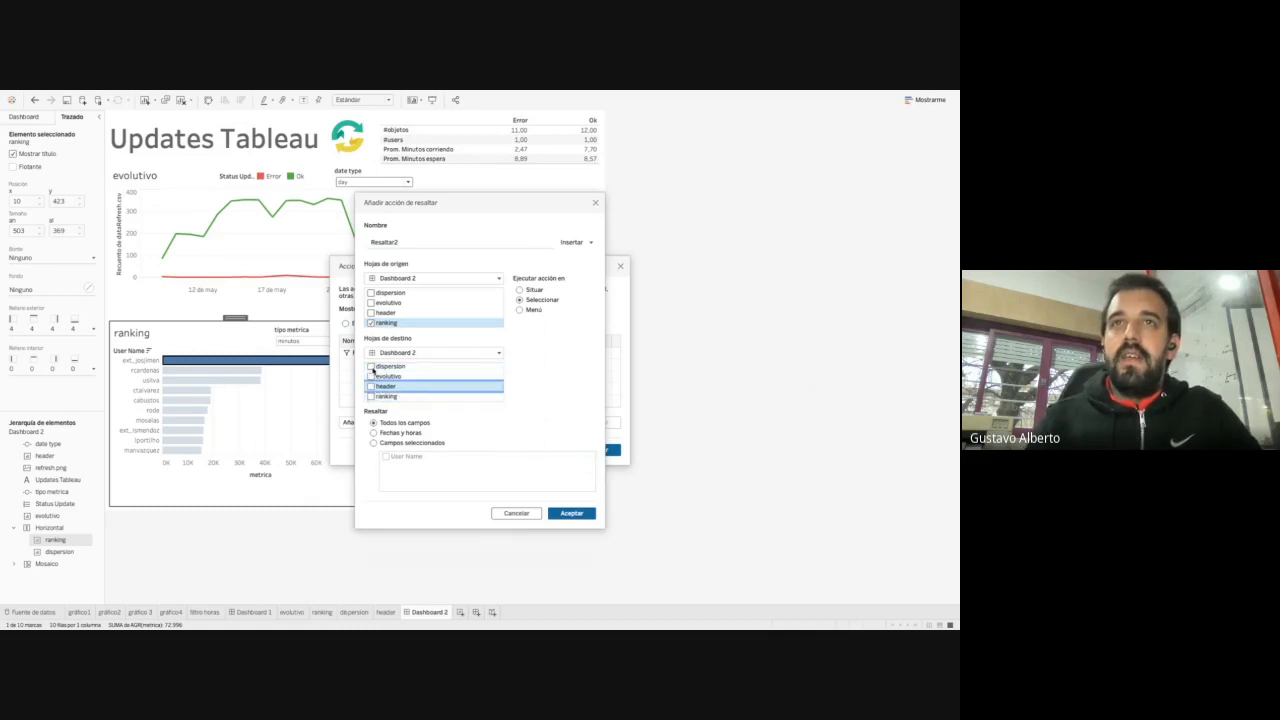
pyautogui.click(371, 367)
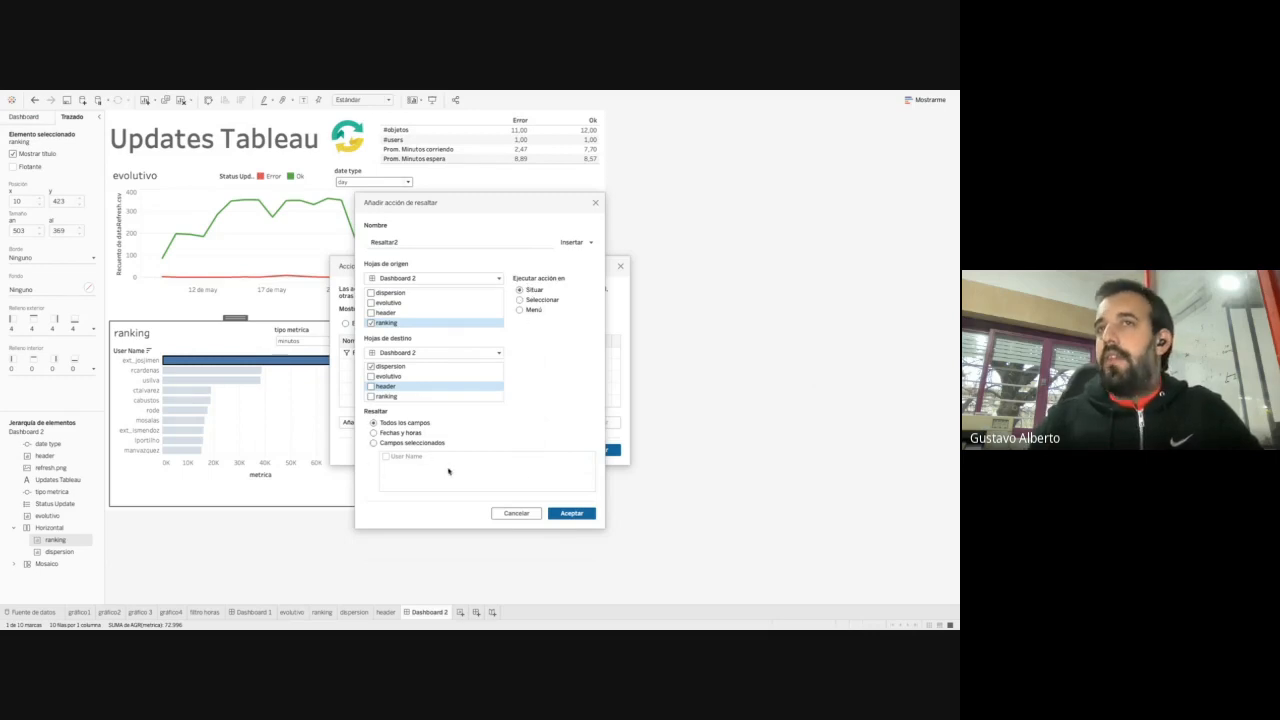
pyautogui.click(571, 513)
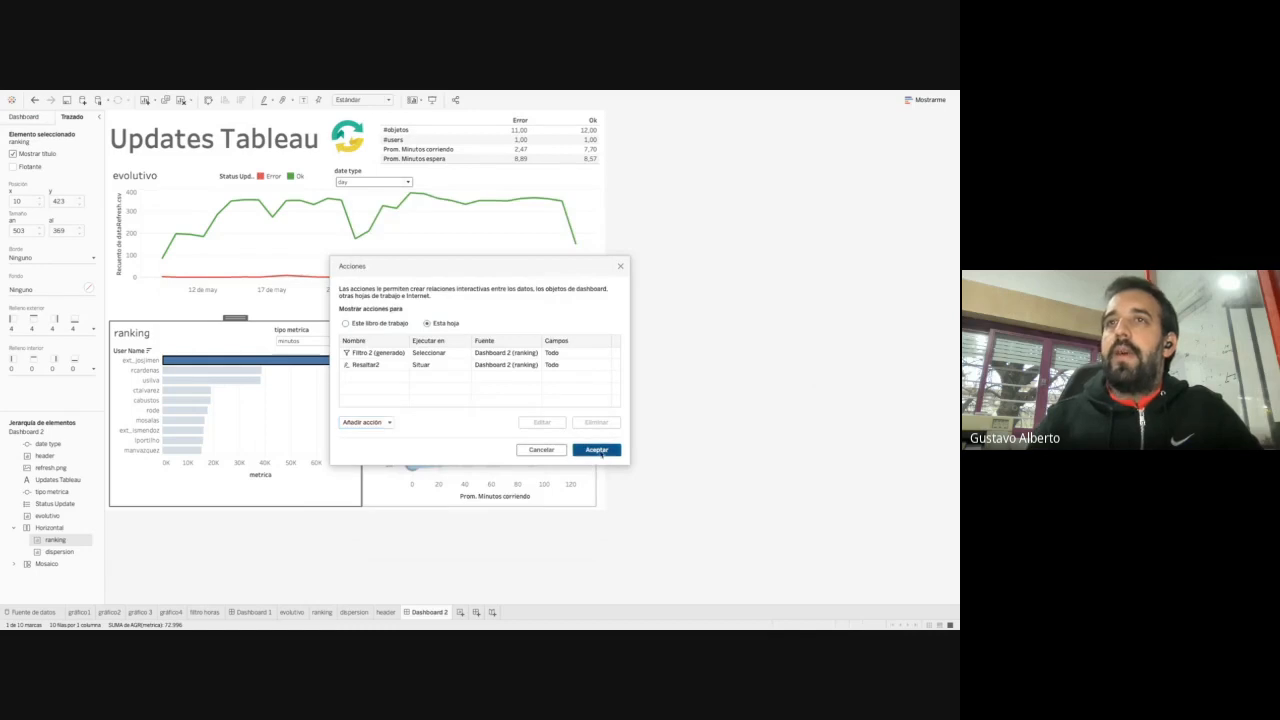
pyautogui.click(597, 450)
# Test the highlighting from ranking's bars, clear the selected bar, and set tipo metrica to actualizaciones
pyautogui.moveTo(220, 372)
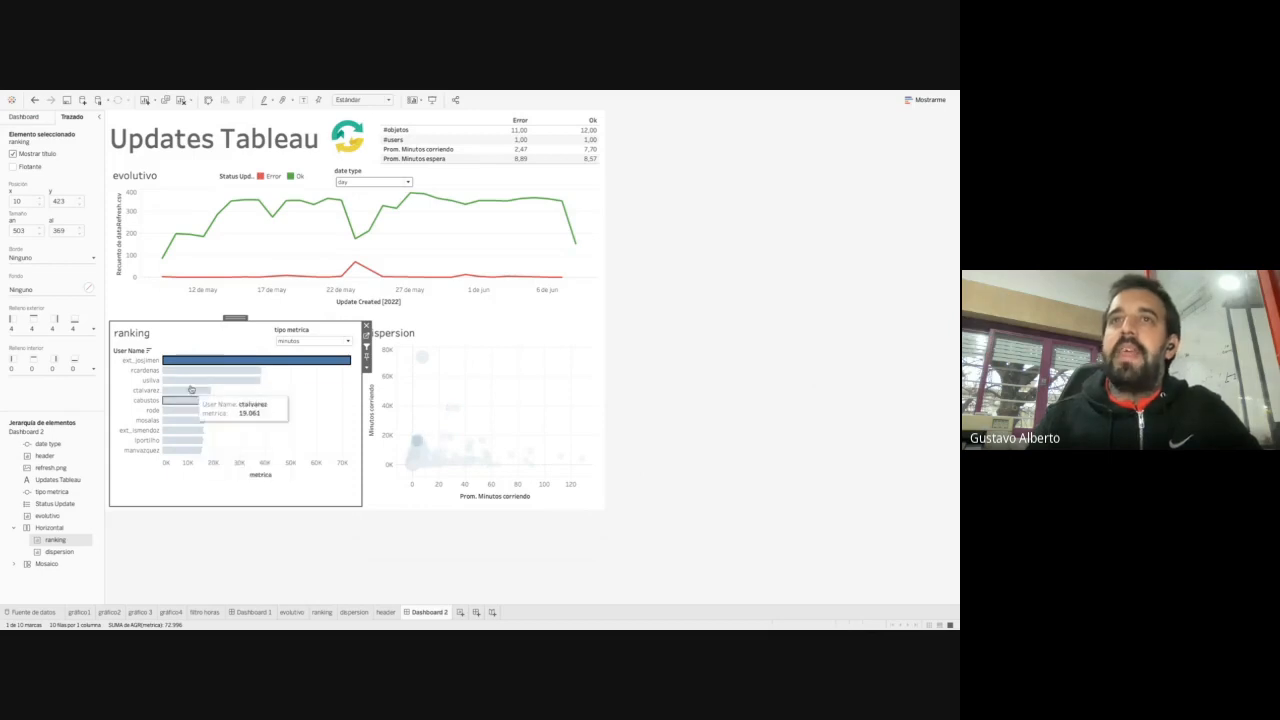
pyautogui.click(292, 414)
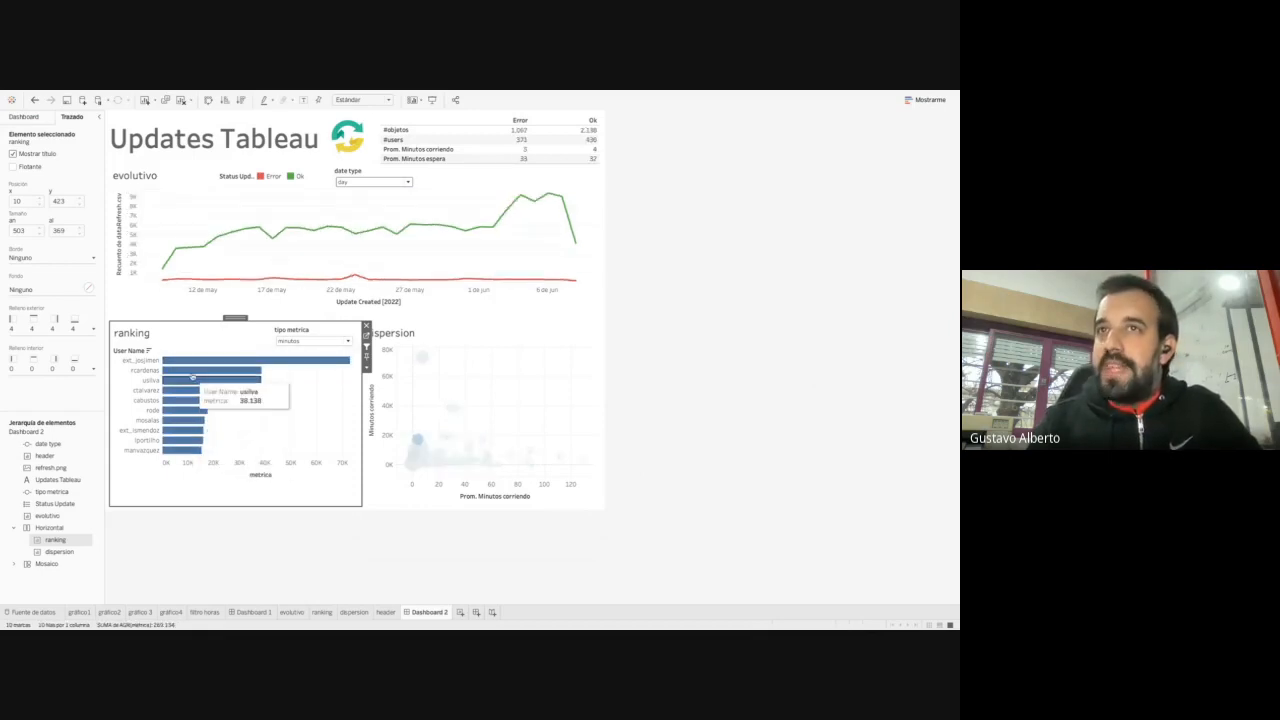
pyautogui.click(300, 341)
pyautogui.click(298, 360)
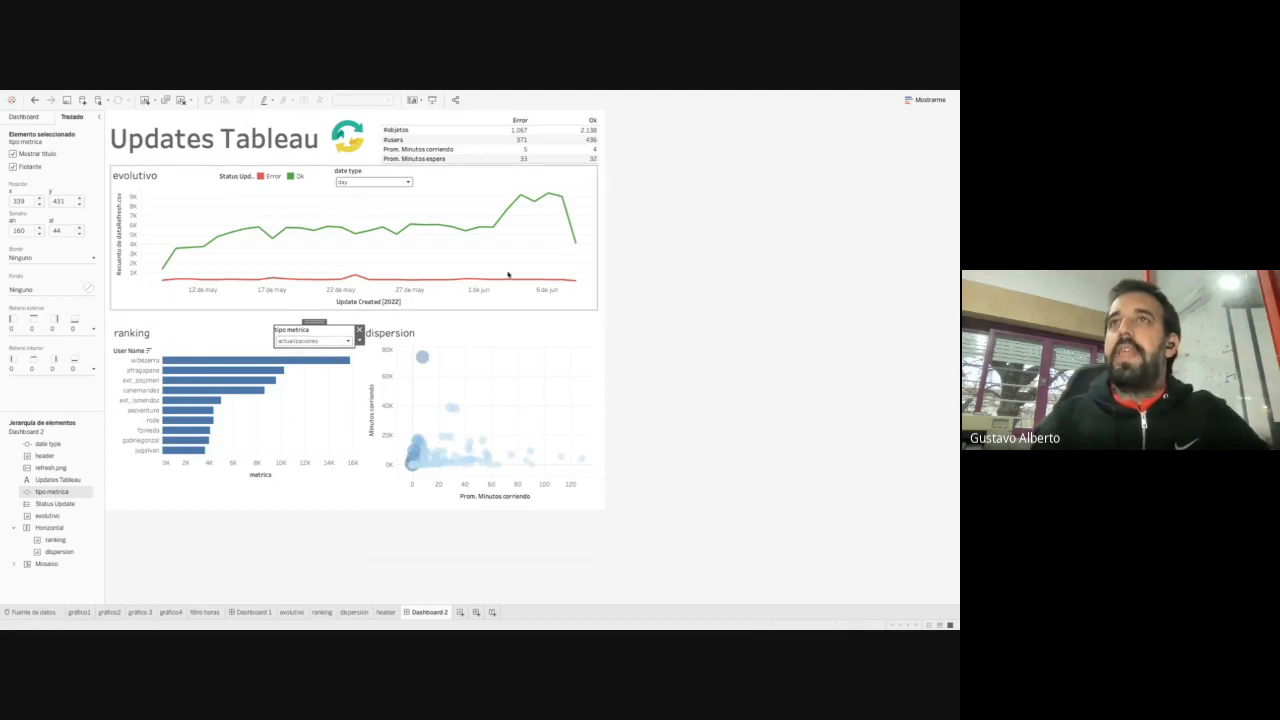
# Use evolutivo as a filter for the dashboard and test it on three points of the Ok line
pyautogui.click(535, 246)
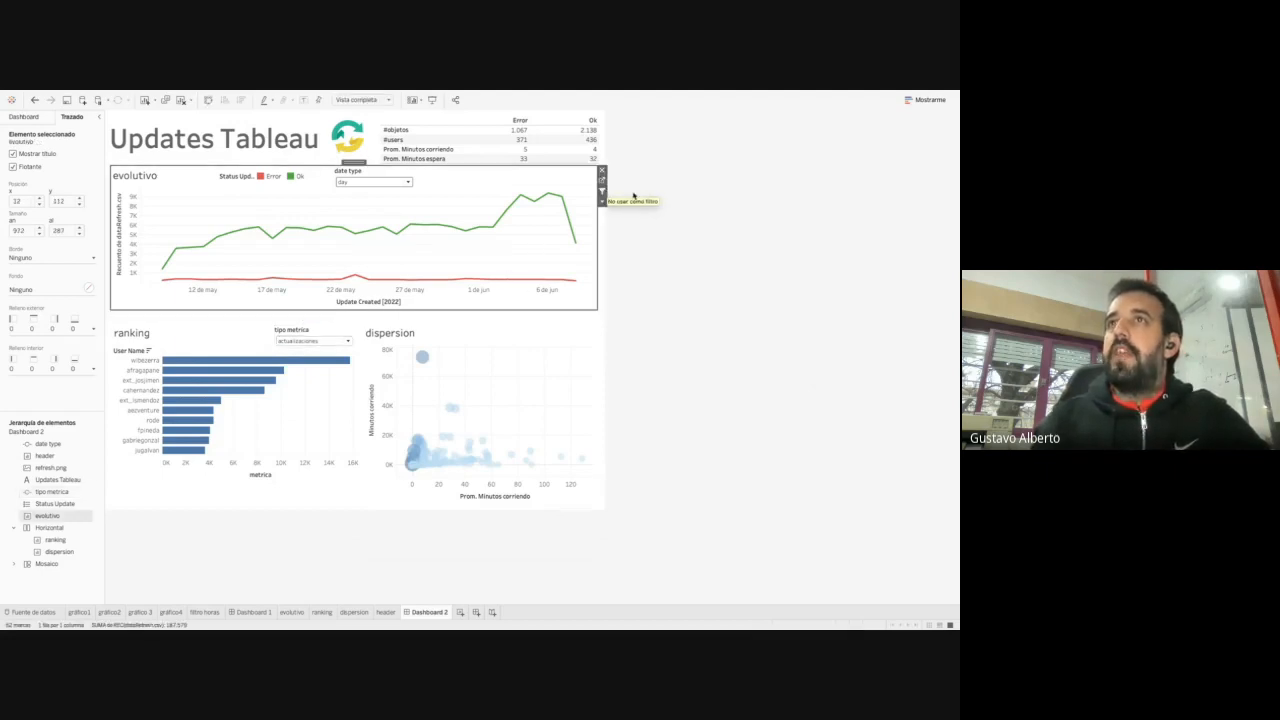
pyautogui.click(629, 263)
pyautogui.click(575, 244)
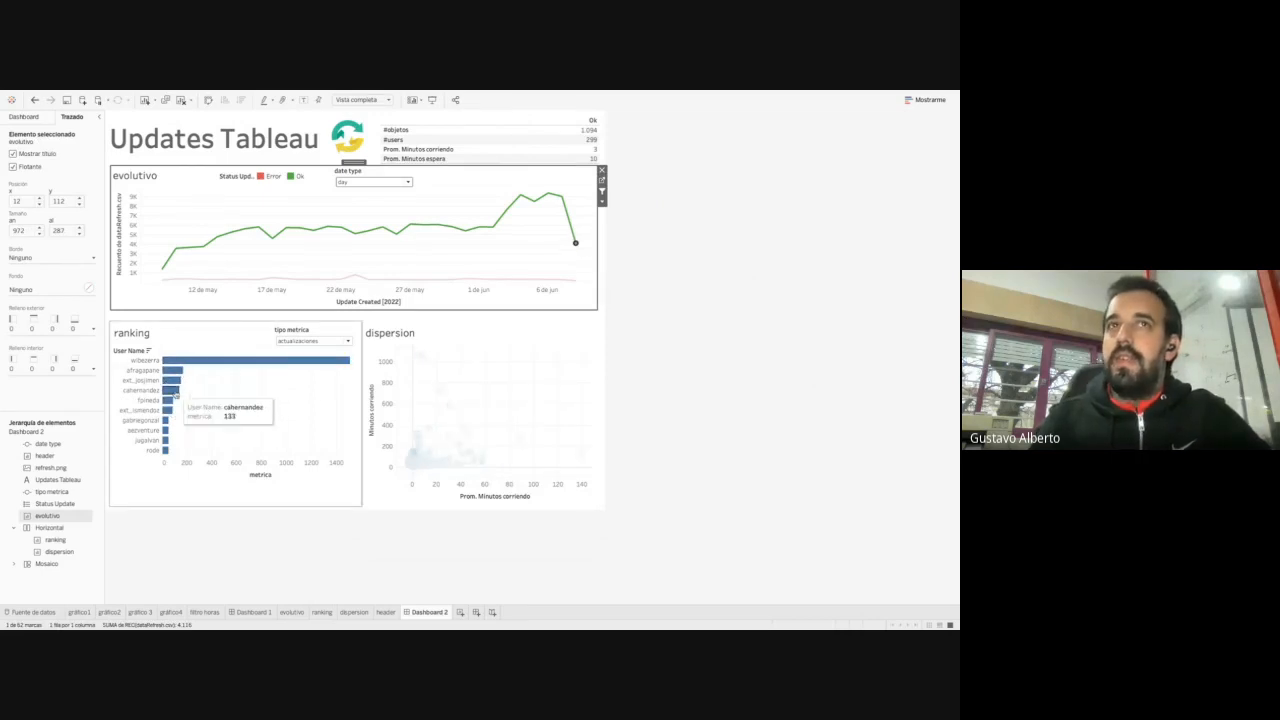
pyautogui.click(525, 195)
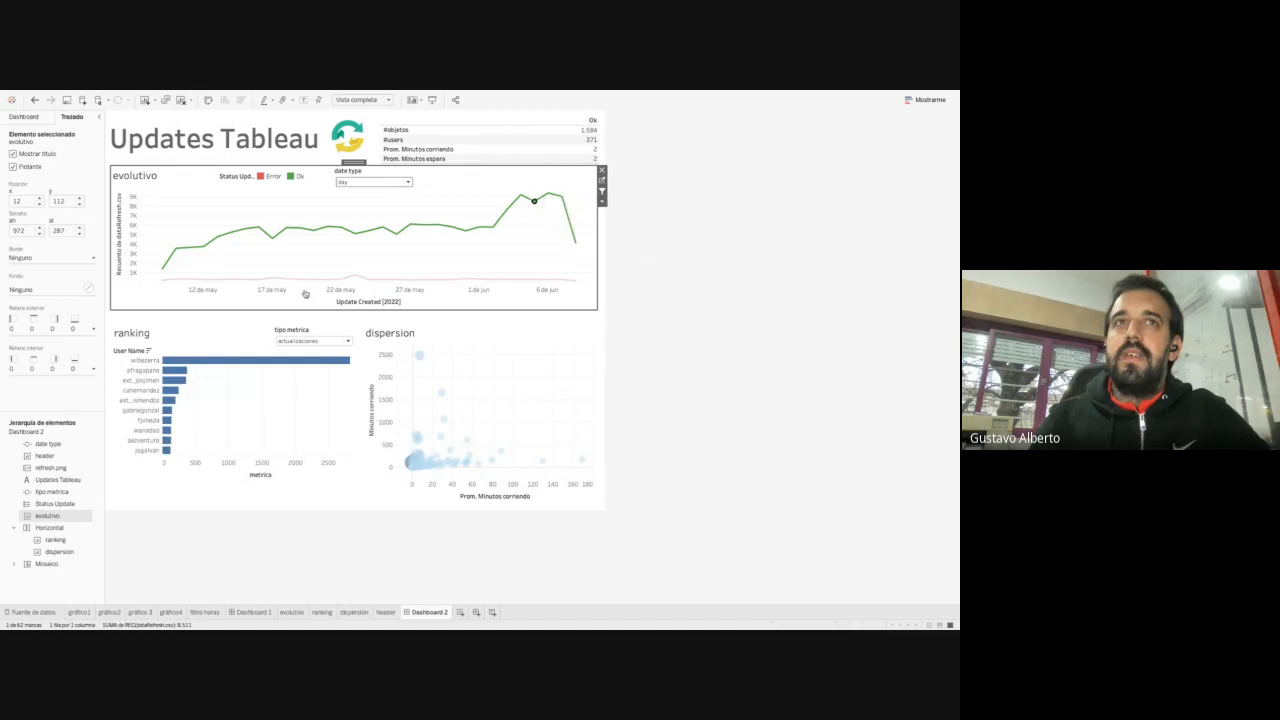
pyautogui.click(521, 194)
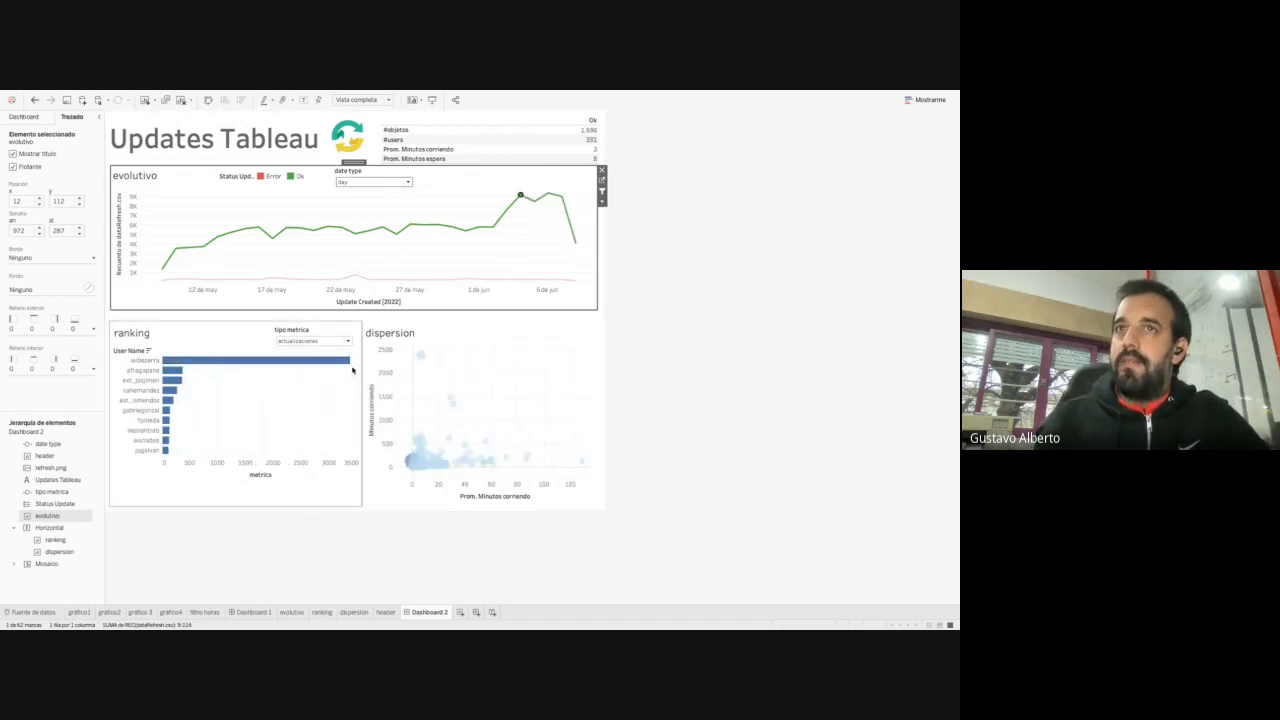
# Look through the date type options, keeping day, and clear the selected point in evolutivo
pyautogui.click(318, 402)
pyautogui.click(408, 182)
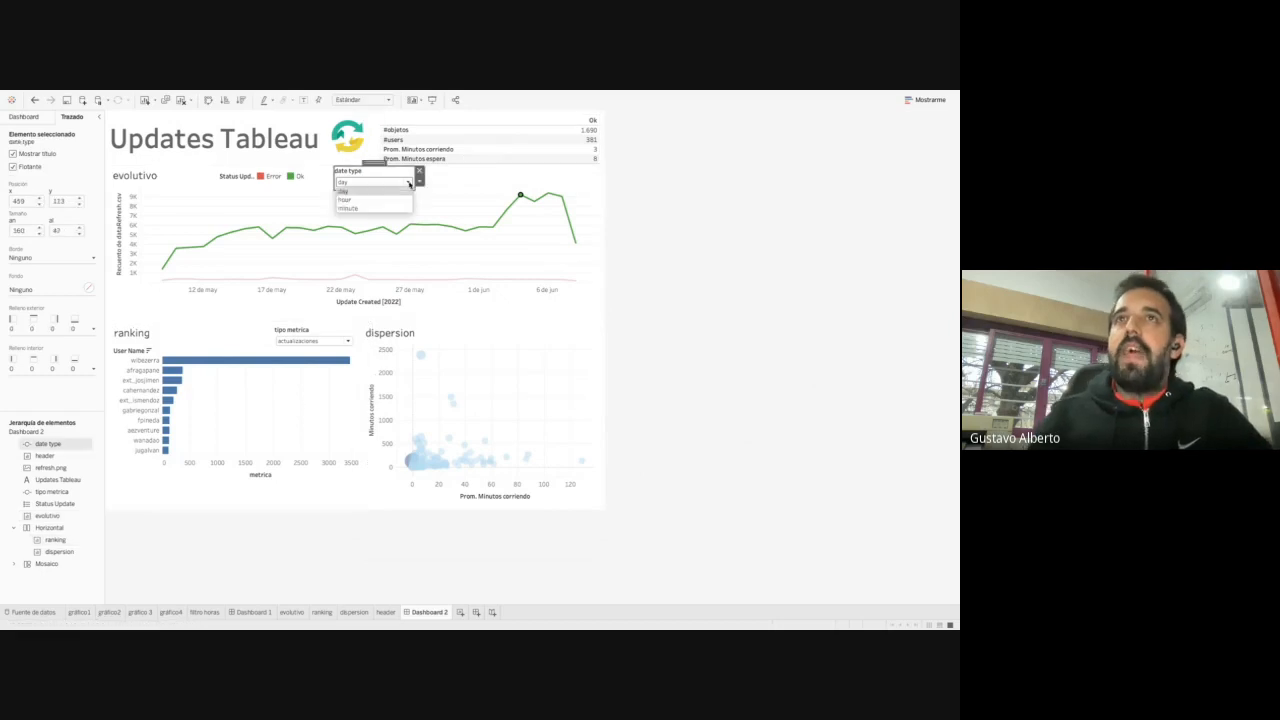
pyautogui.click(557, 266)
pyautogui.click(526, 251)
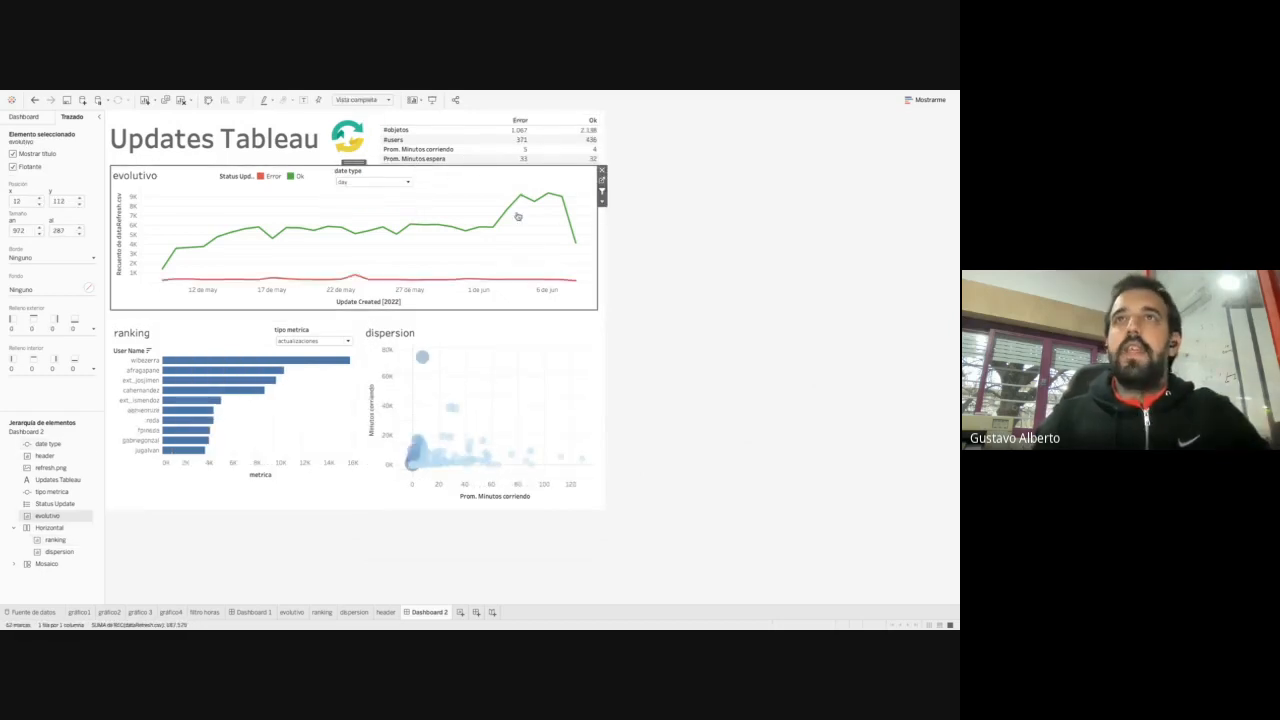
# Go to the evolutivo sheet and add Obj Sitio Name as a filter that uses all values
pyautogui.click(602, 203)
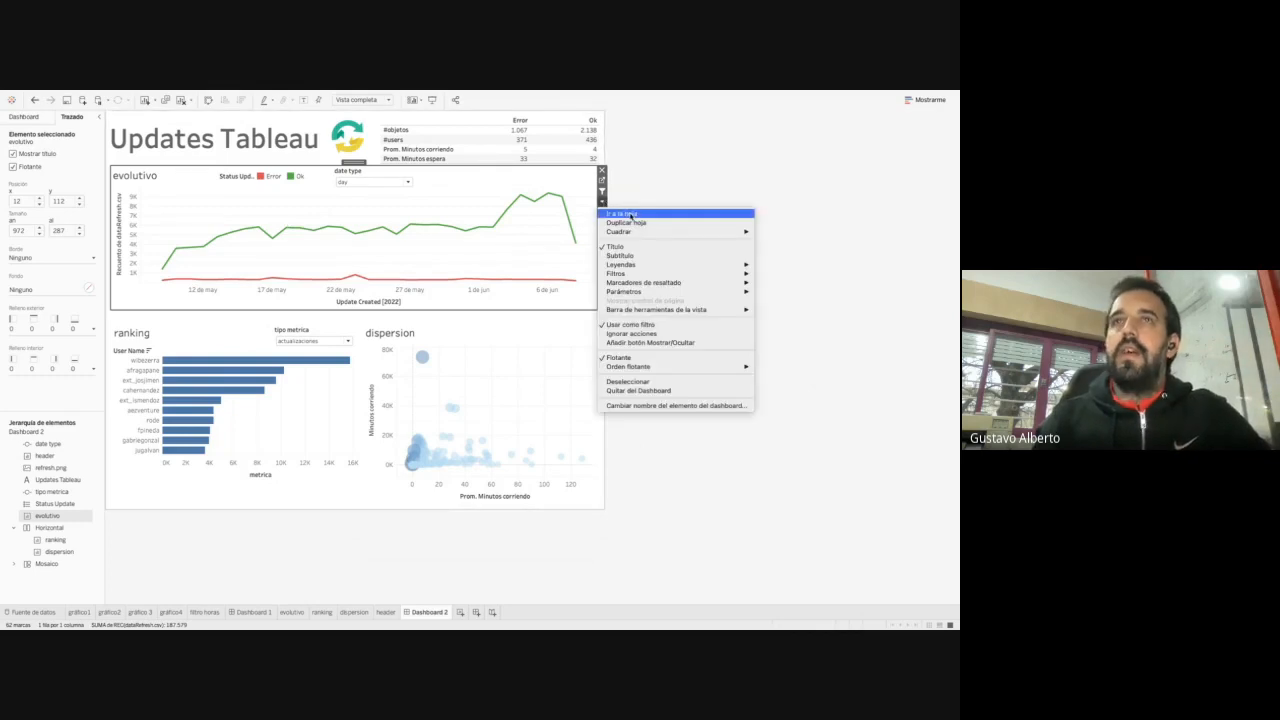
pyautogui.click(626, 214)
pyautogui.doubleClick(54, 152)
pyautogui.write('site')
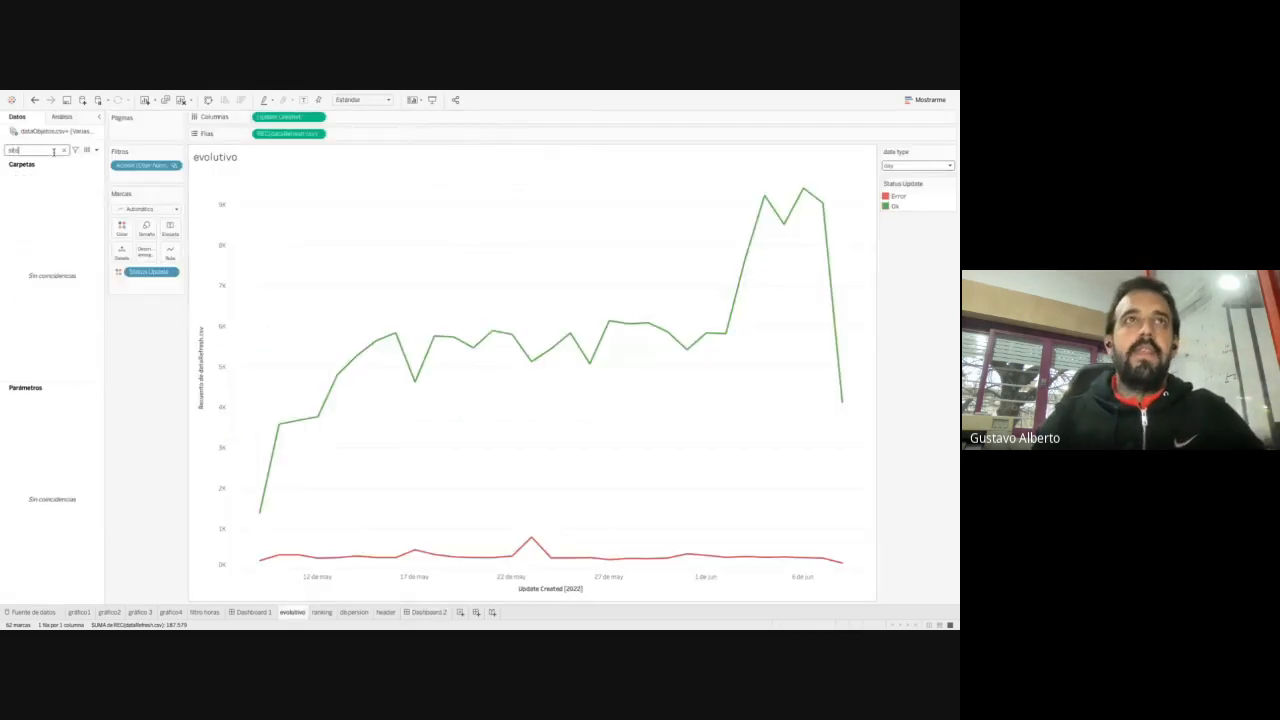
pyautogui.press('BackSpace')
pyautogui.press('BackSpace')
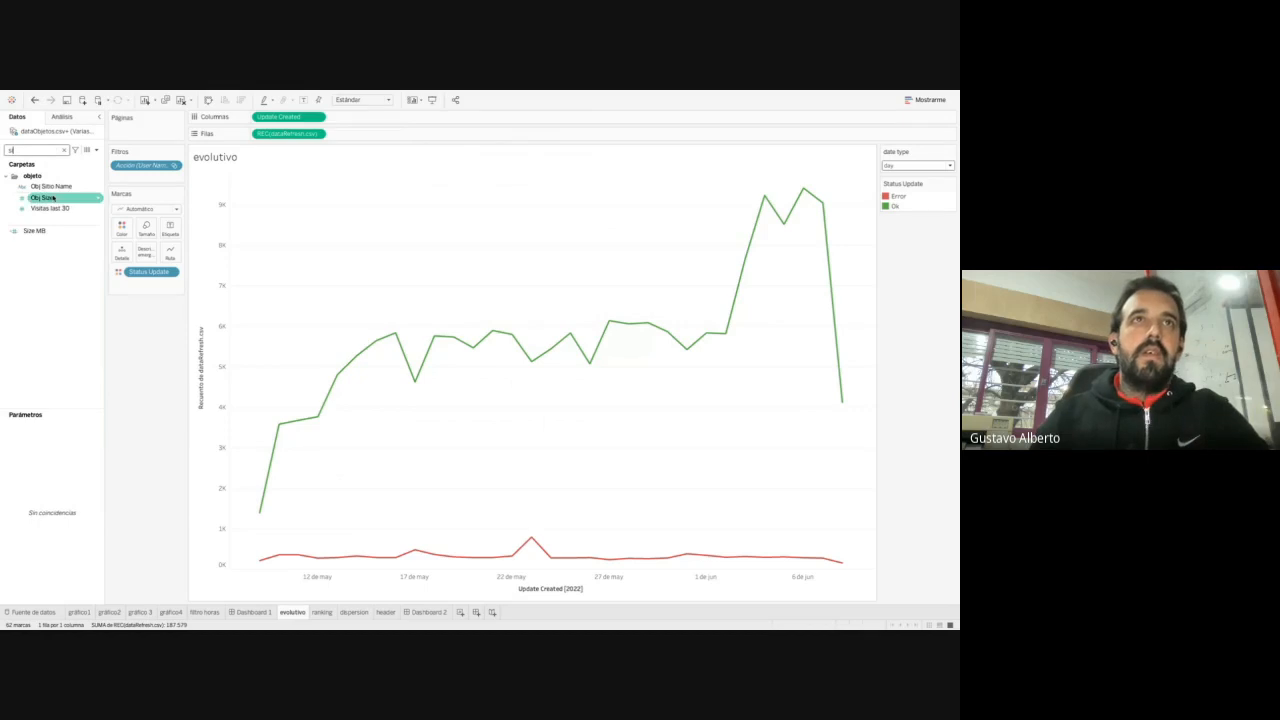
pyautogui.moveTo(42, 198); pyautogui.dragTo(146, 178)
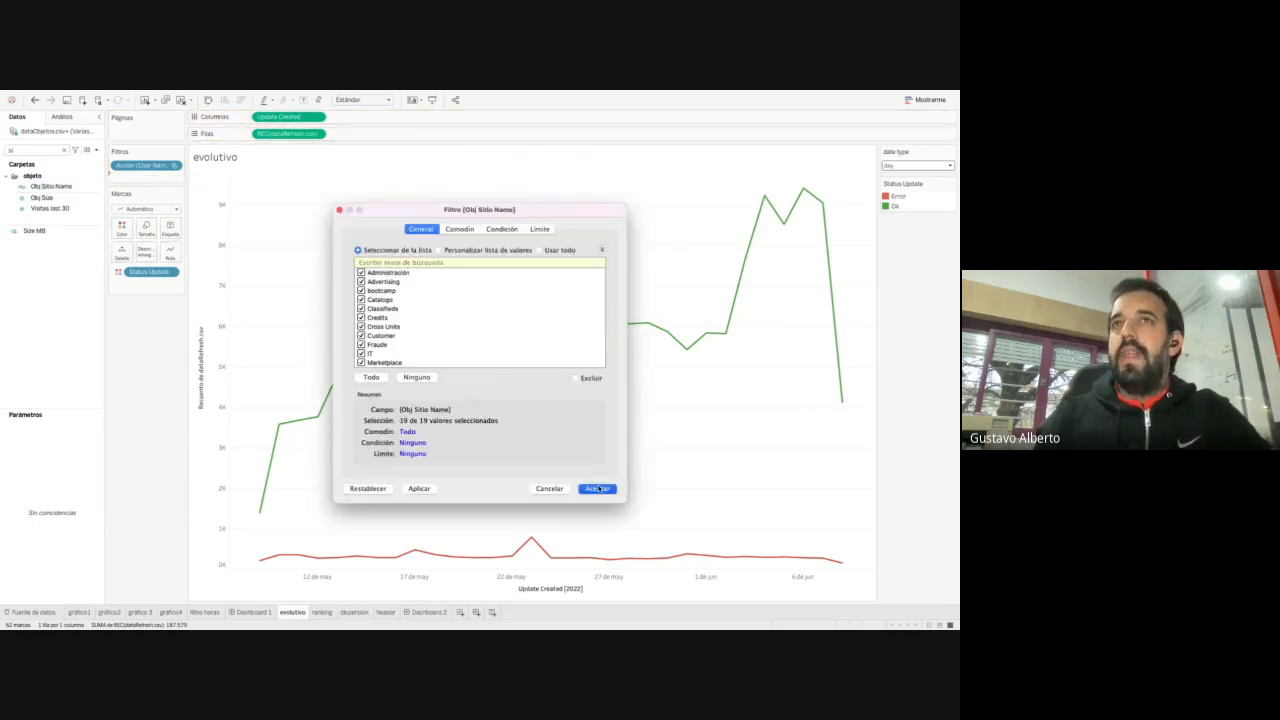
pyautogui.click(545, 251)
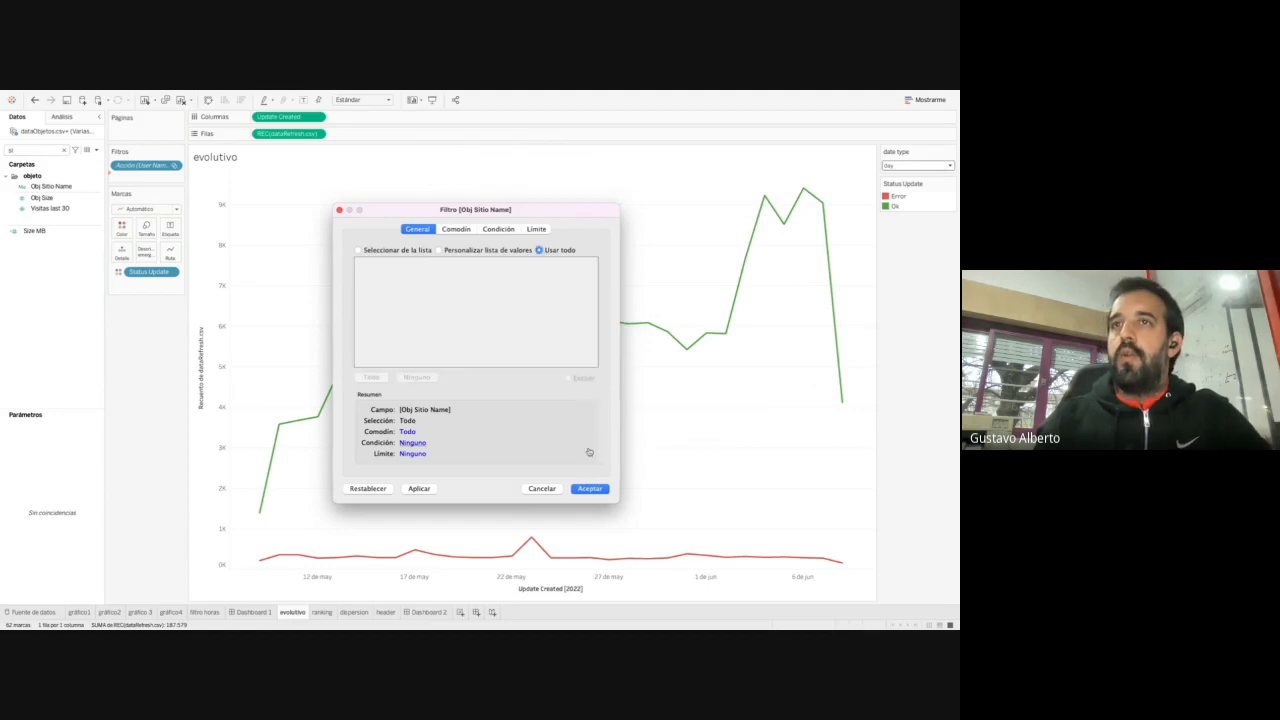
pyautogui.click(589, 488)
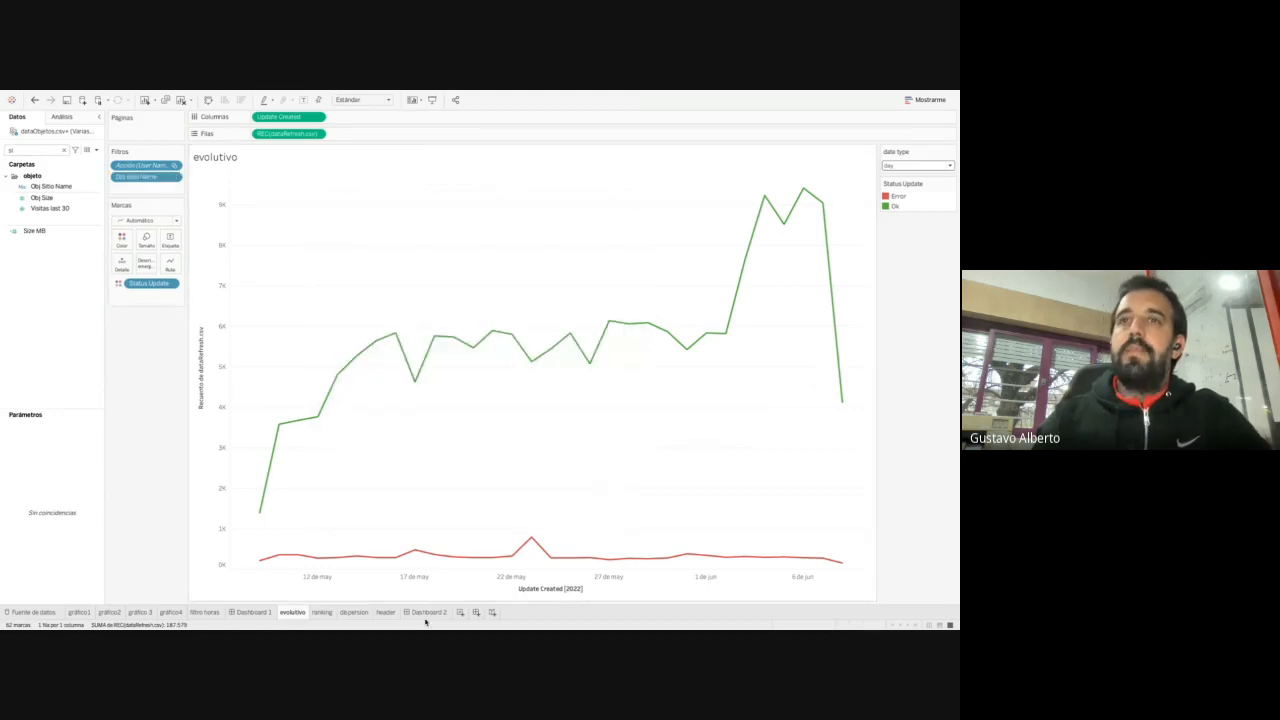
# Return to Dashboard 2, show evolutivo's Obj Sitio Name filter as a floating control, and move it slightly within the chart
pyautogui.click(426, 612)
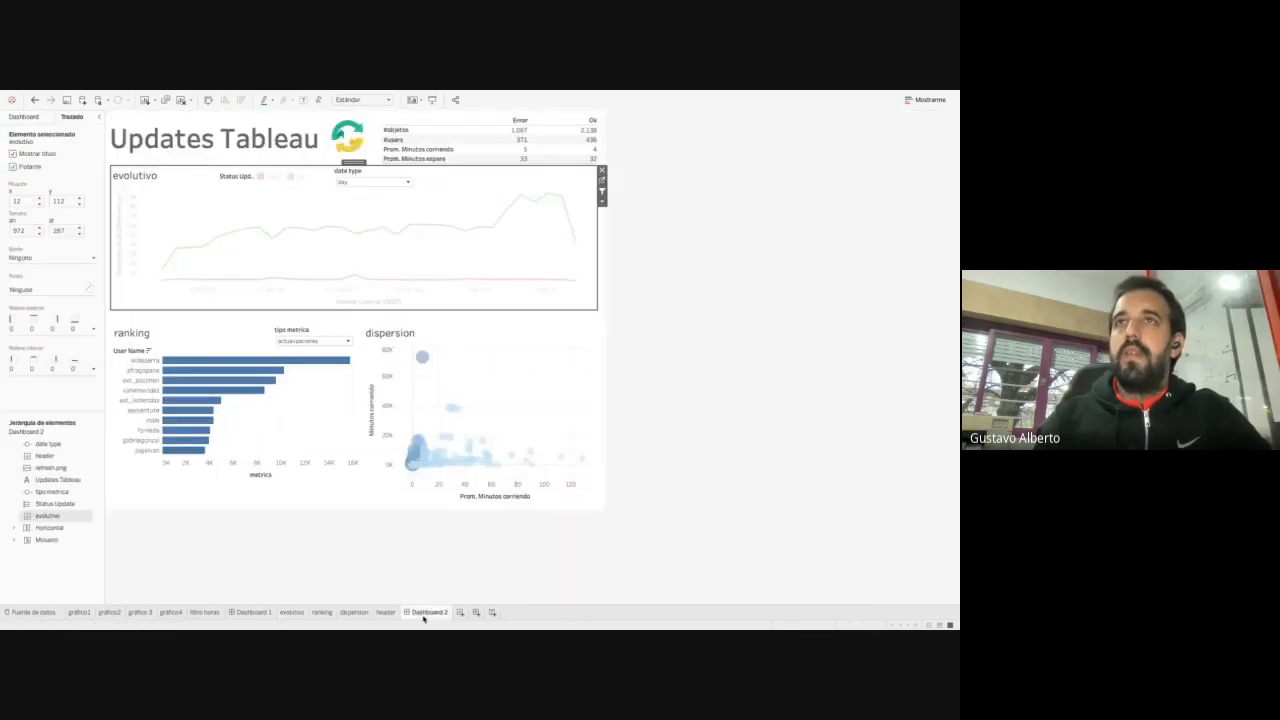
pyautogui.click(601, 201)
pyautogui.moveTo(651, 272)
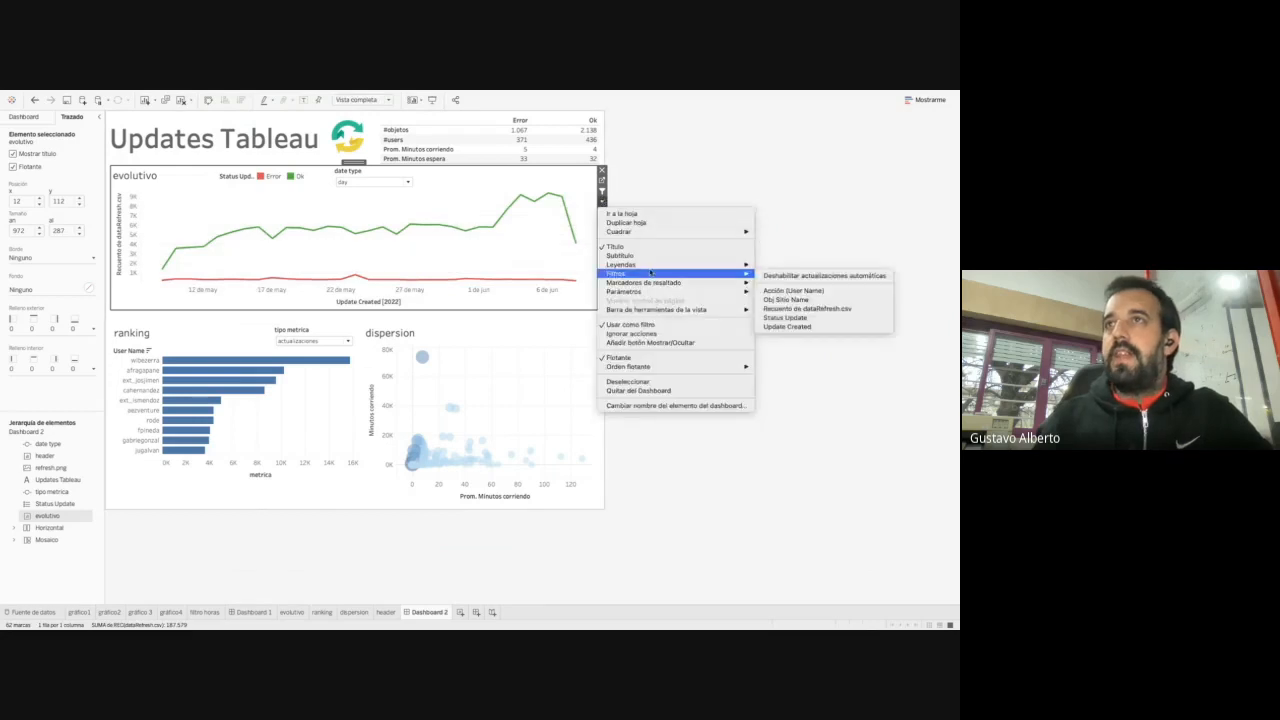
pyautogui.click(807, 300)
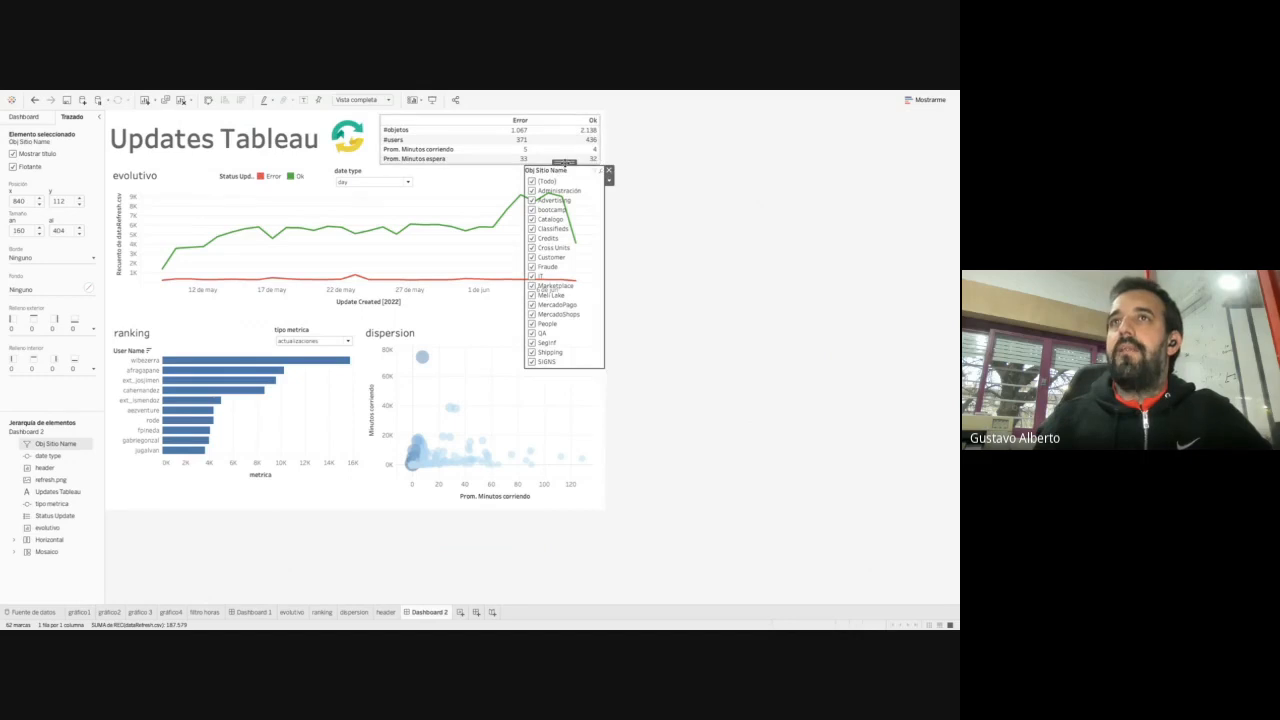
pyautogui.moveTo(565, 161); pyautogui.dragTo(547, 166)
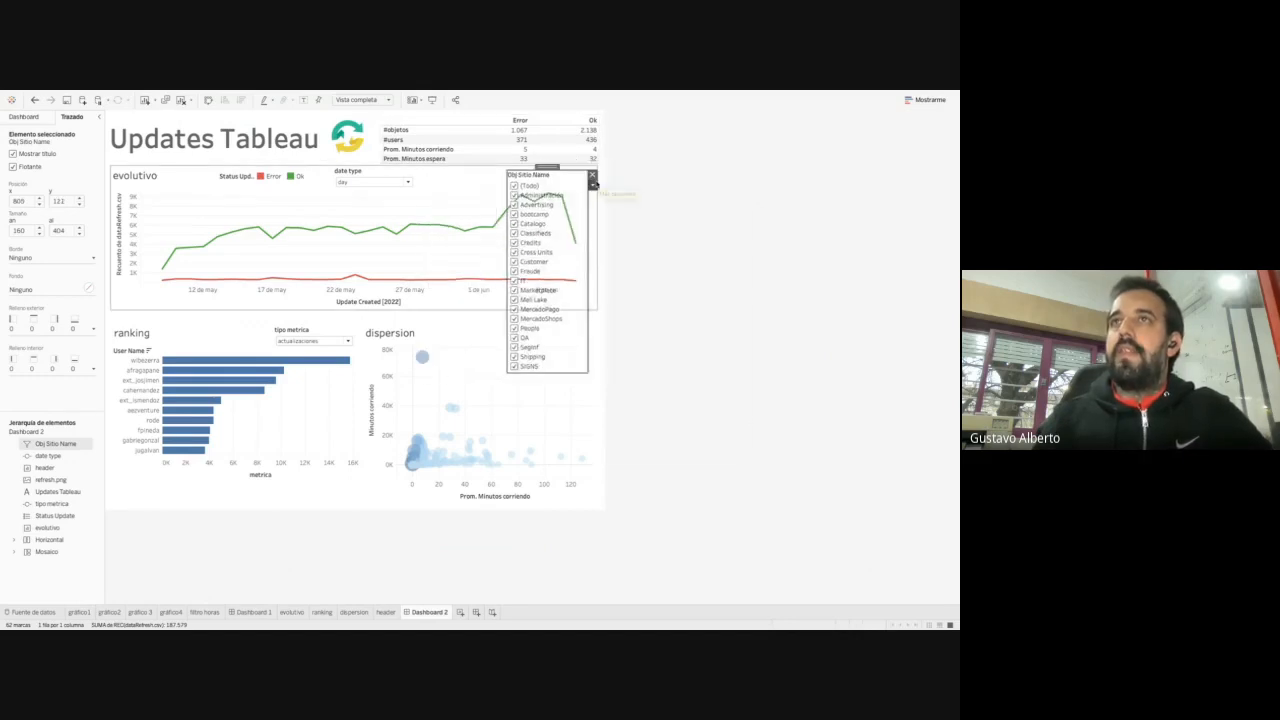
# Make the Obj Sitio Name filter a multiple-values dropdown, shrink it to 38 high beside date type, and check its value list
pyautogui.click(592, 184)
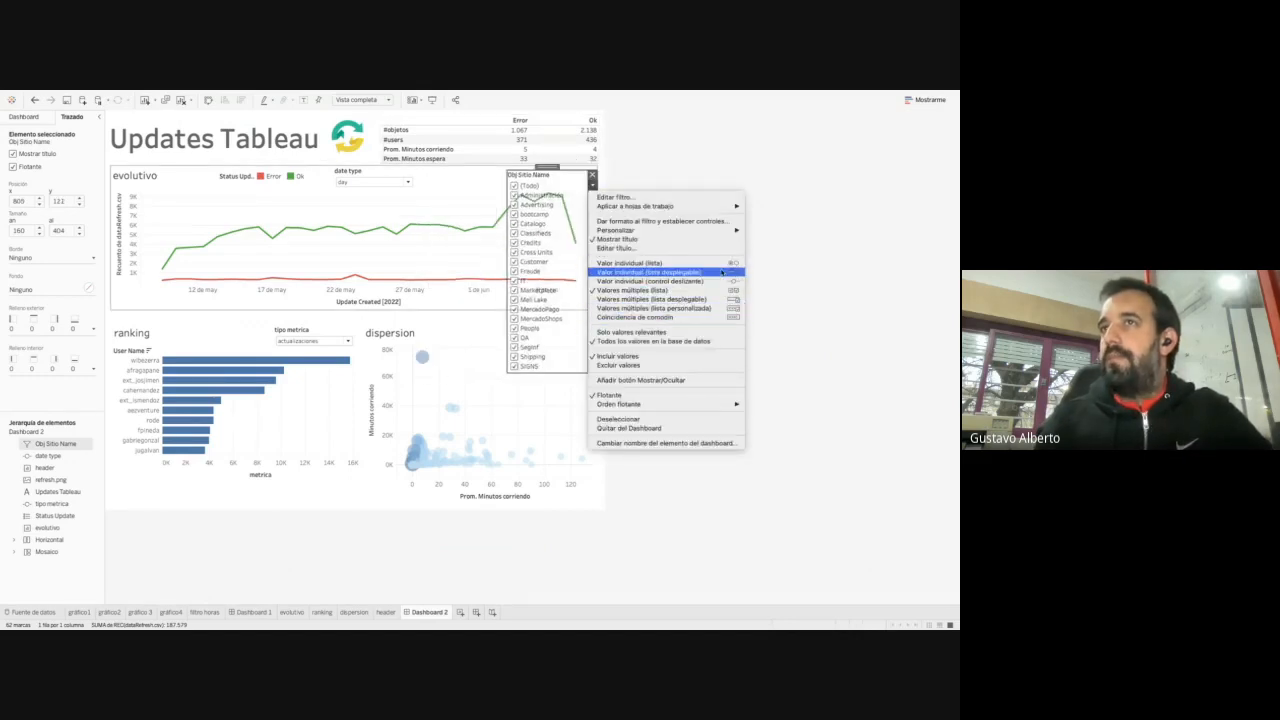
pyautogui.click(711, 299)
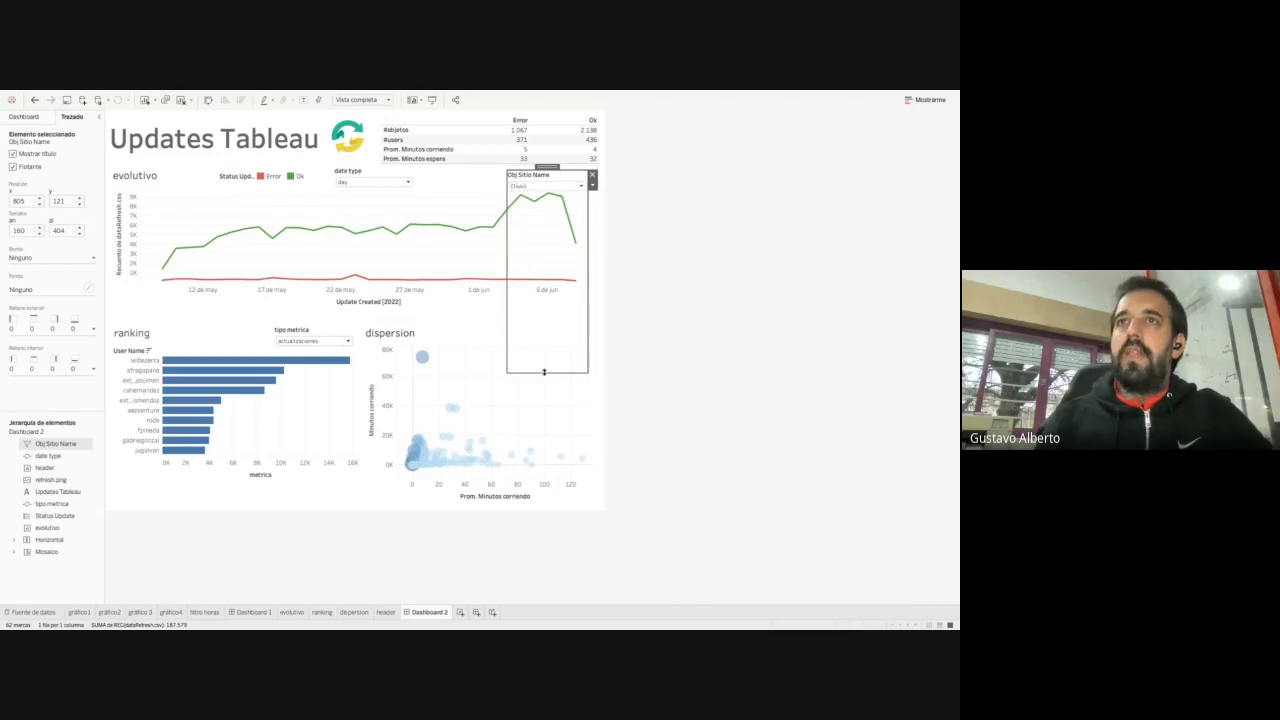
pyautogui.moveTo(544, 372); pyautogui.dragTo(470, 167)
pyautogui.click(490, 182)
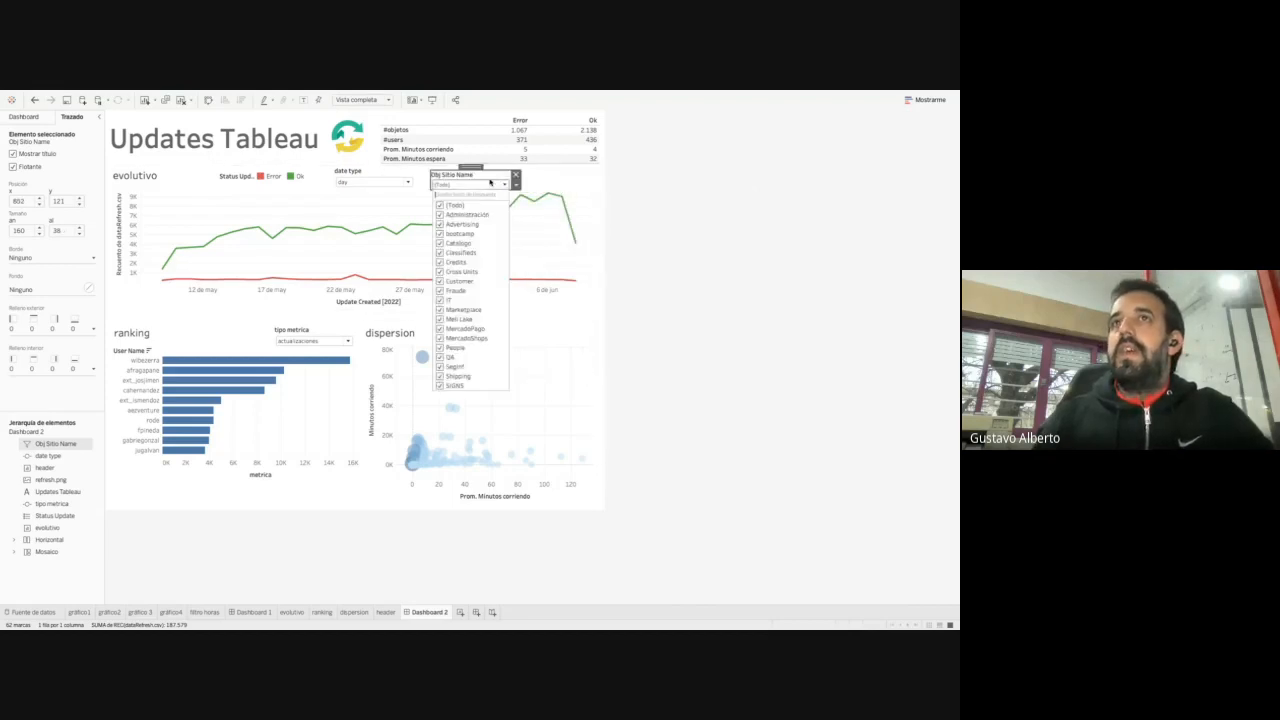
pyautogui.click(440, 205)
pyautogui.click(440, 205)
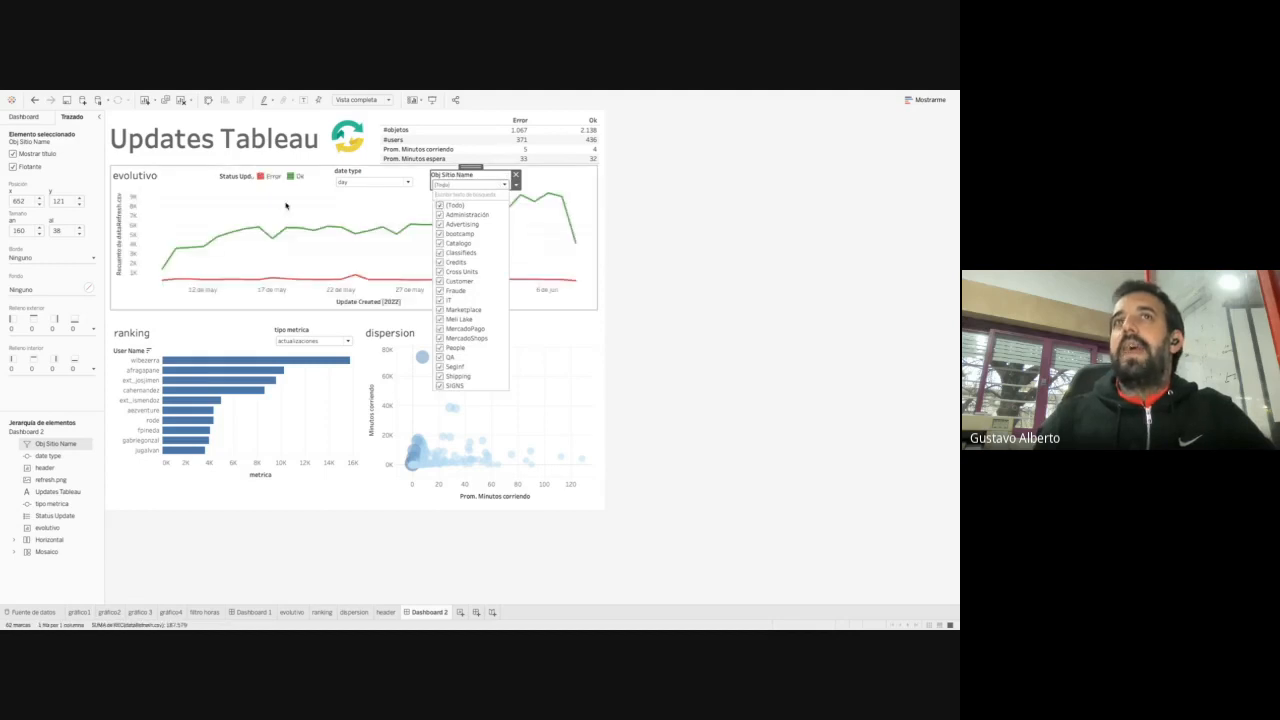
pyautogui.click(440, 205)
pyautogui.click(439, 205)
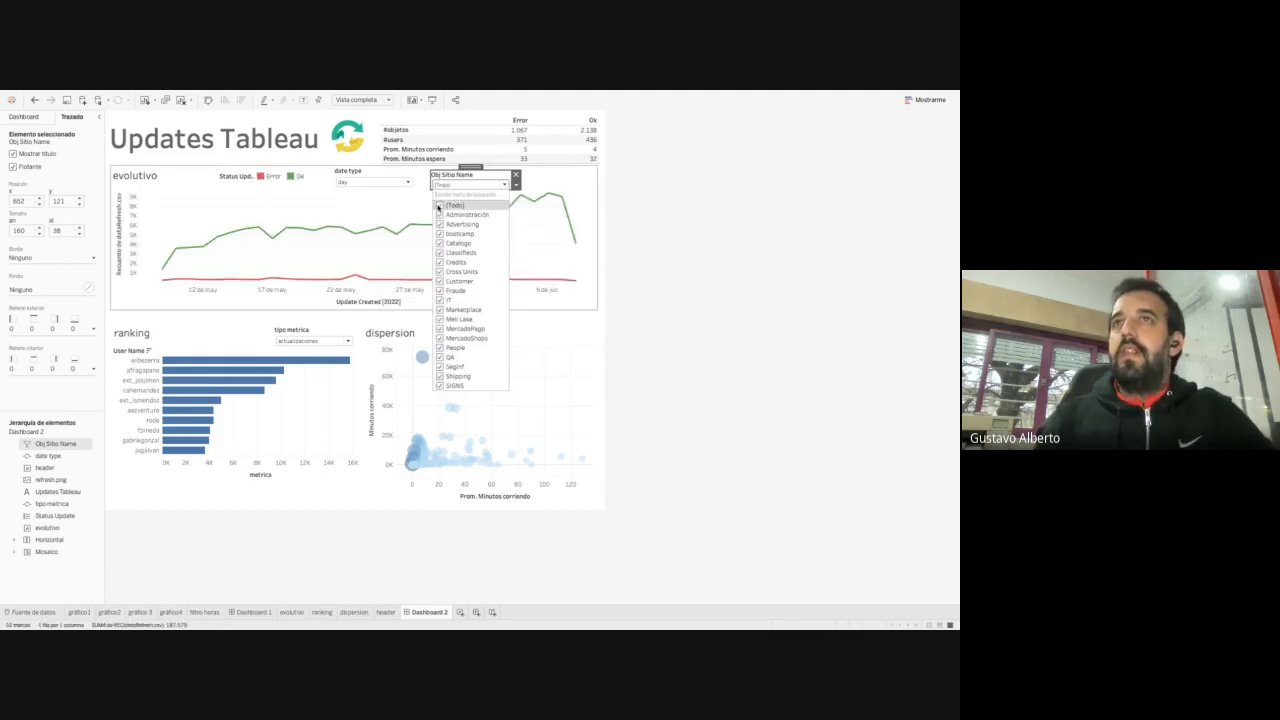
# Apply the Obj Sitio Name filter to all worksheets in the dashboard: evolutivo, ranking, dispersion and header
pyautogui.click(516, 186)
pyautogui.click(516, 186)
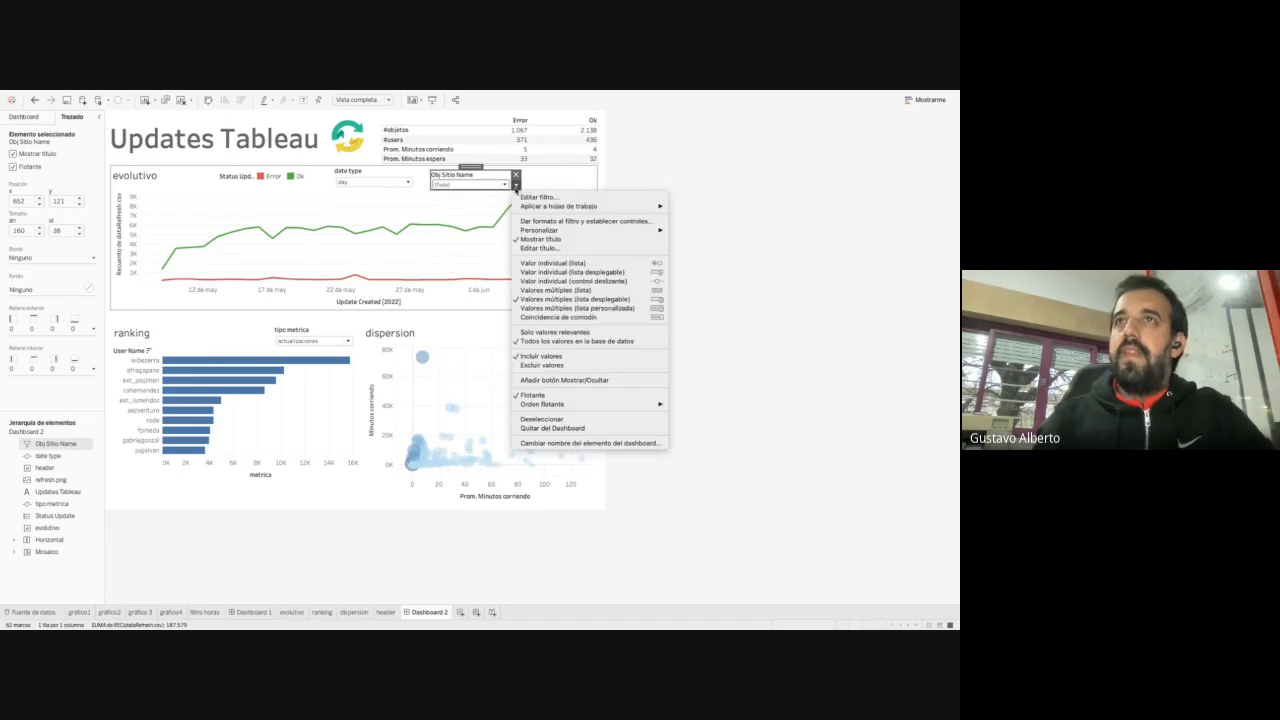
pyautogui.moveTo(558, 206)
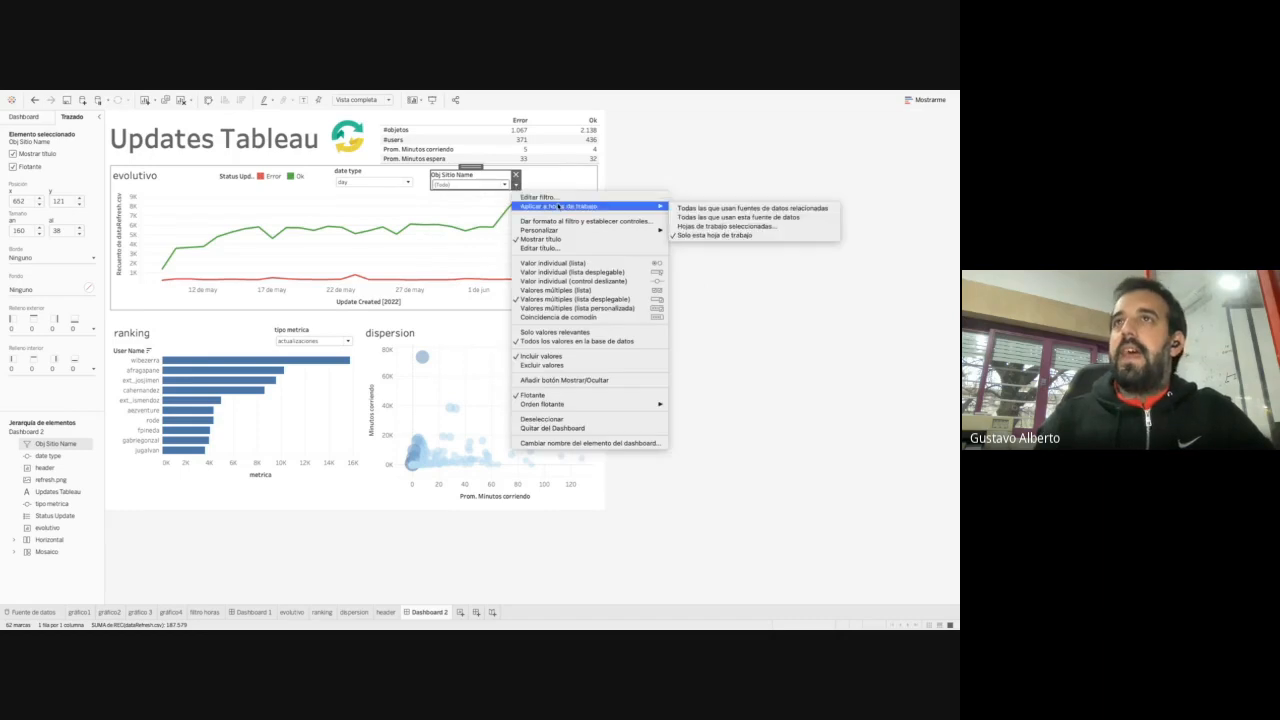
pyautogui.click(700, 226)
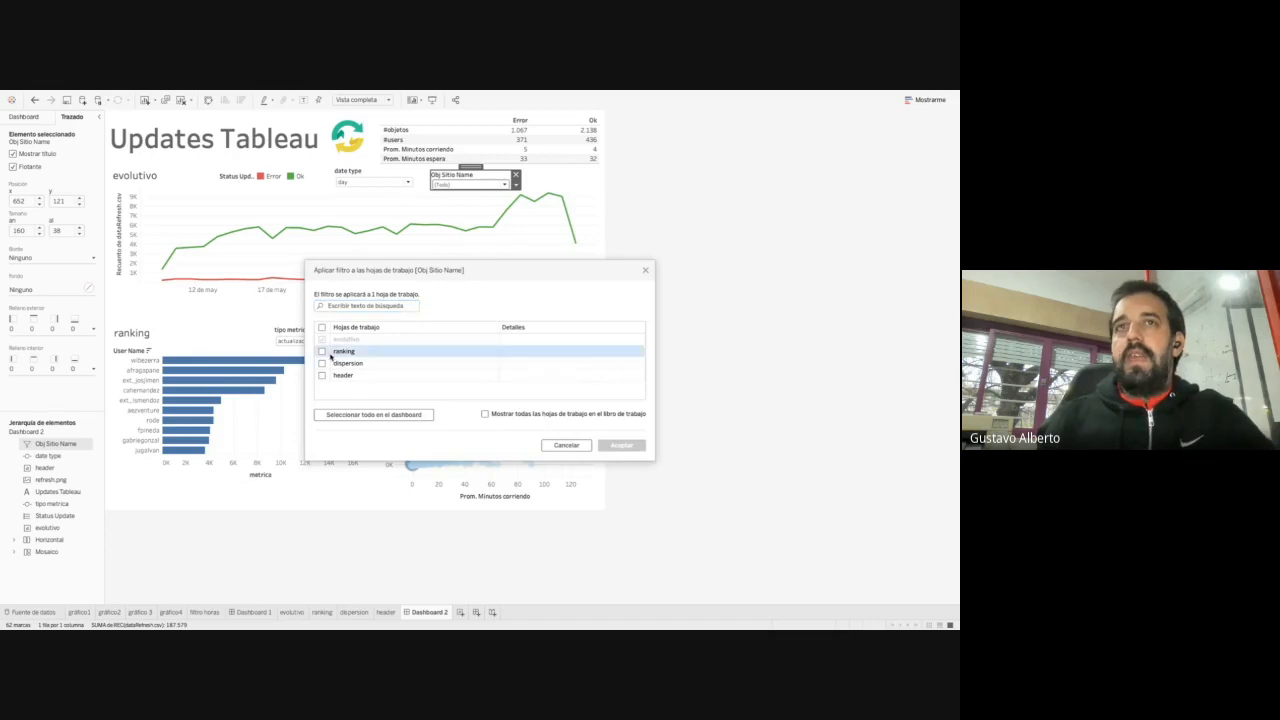
pyautogui.click(322, 328)
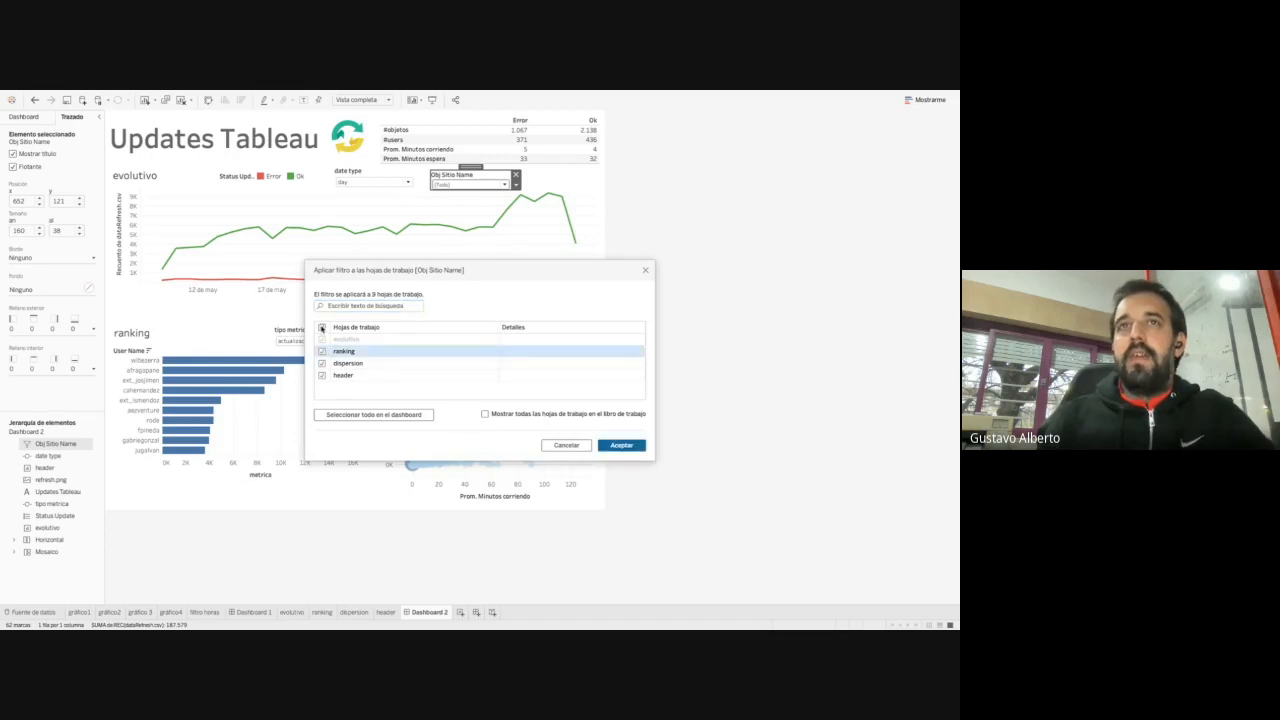
pyautogui.click(378, 416)
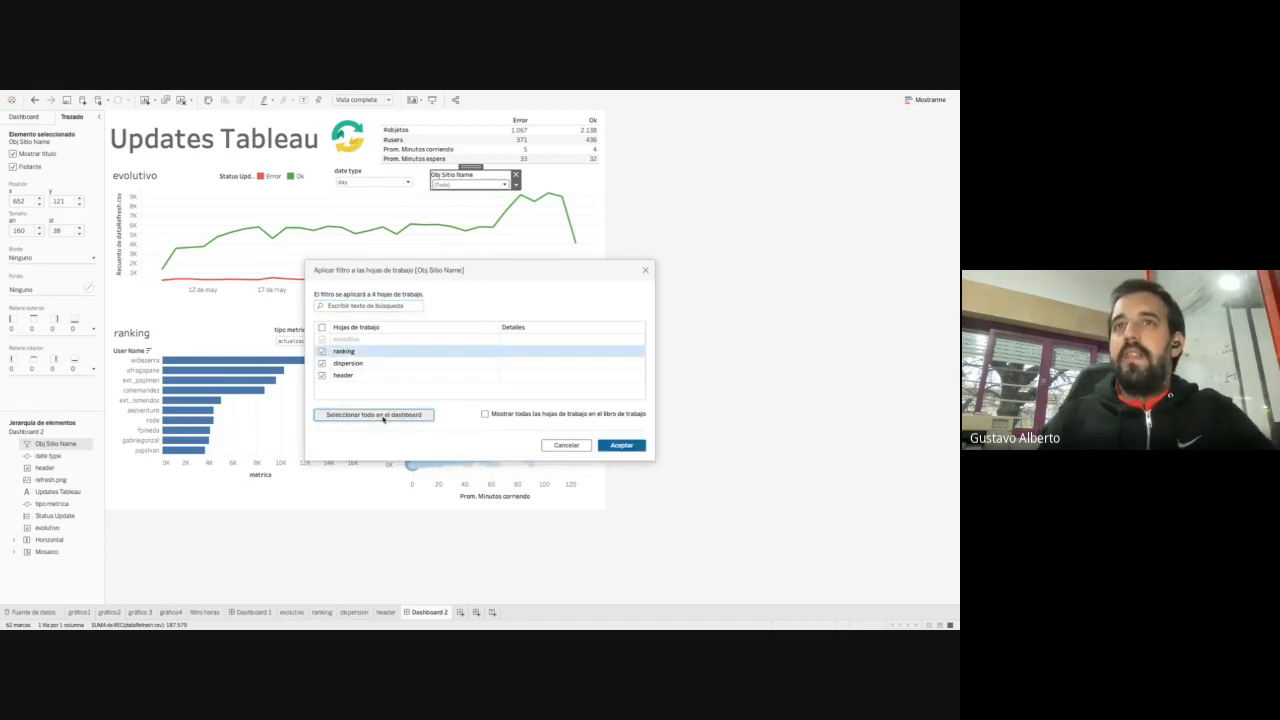
pyautogui.click(618, 447)
# Test the Obj Sitio Name filter with only Fraude, only Meli-Lake and only Customer, keeping Customer selected
pyautogui.click(445, 186)
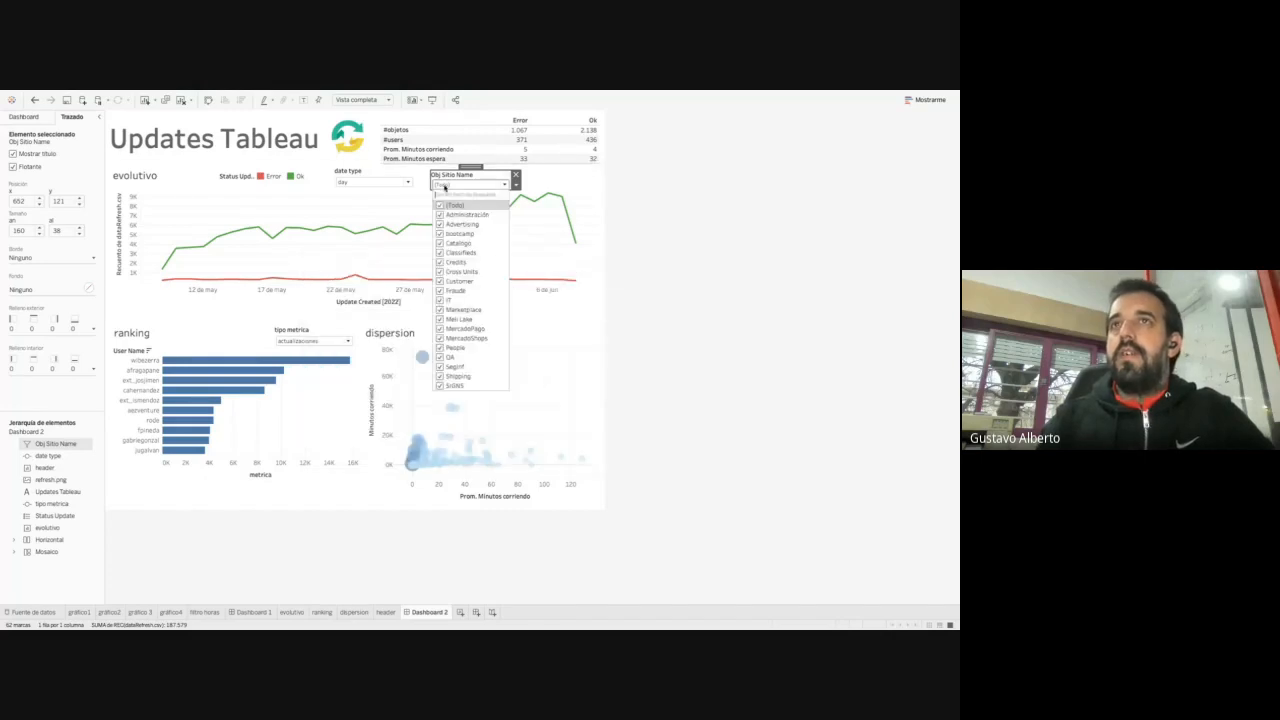
pyautogui.click(441, 206)
pyautogui.click(440, 292)
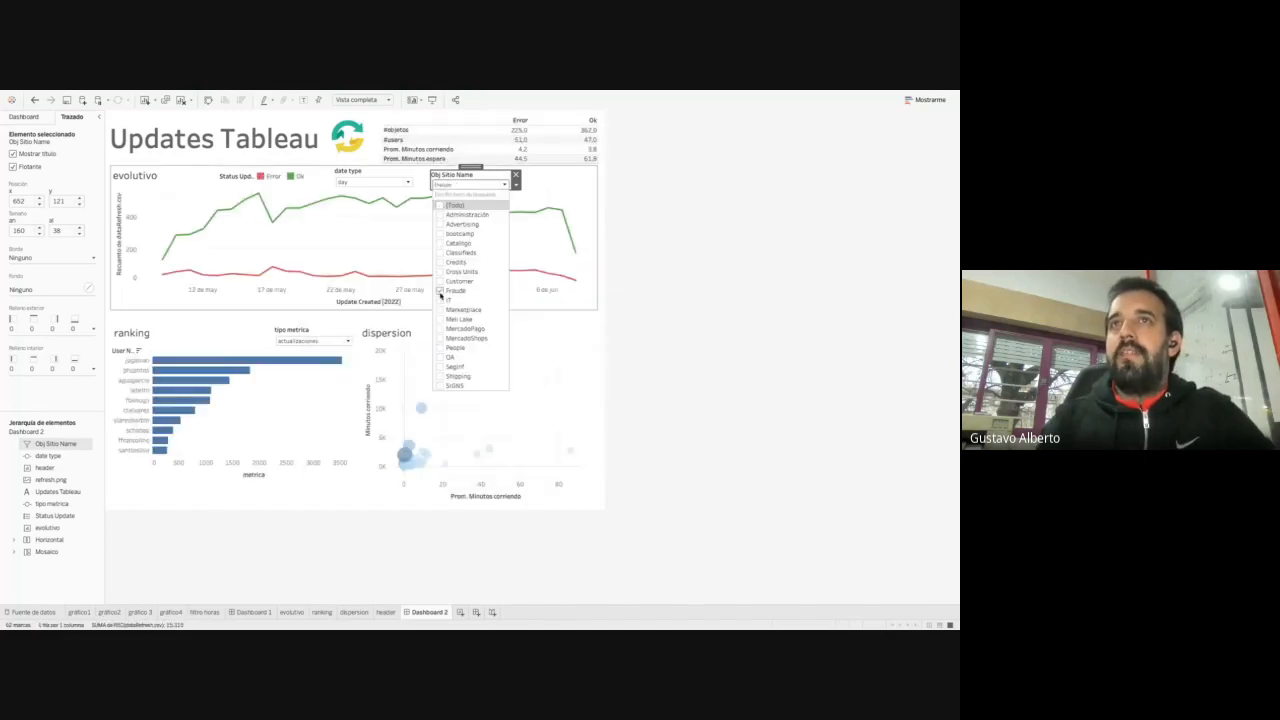
pyautogui.click(440, 292)
pyautogui.click(440, 319)
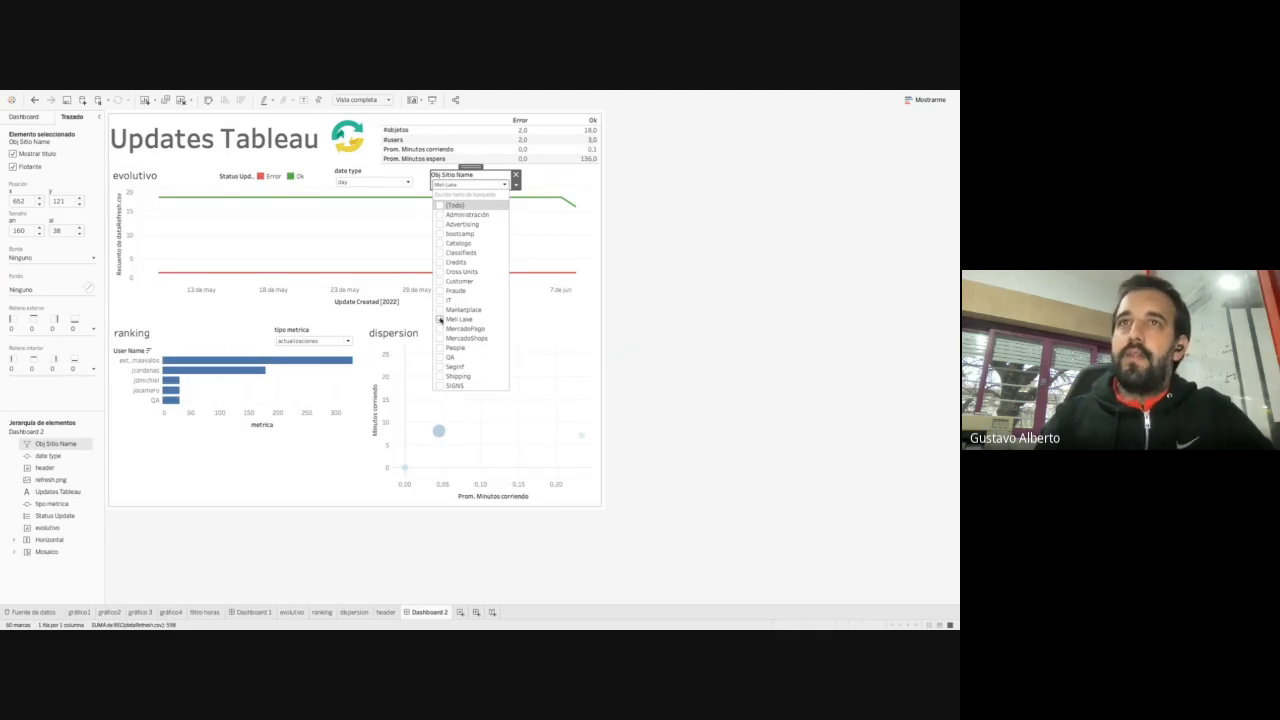
pyautogui.click(440, 319)
pyautogui.click(440, 283)
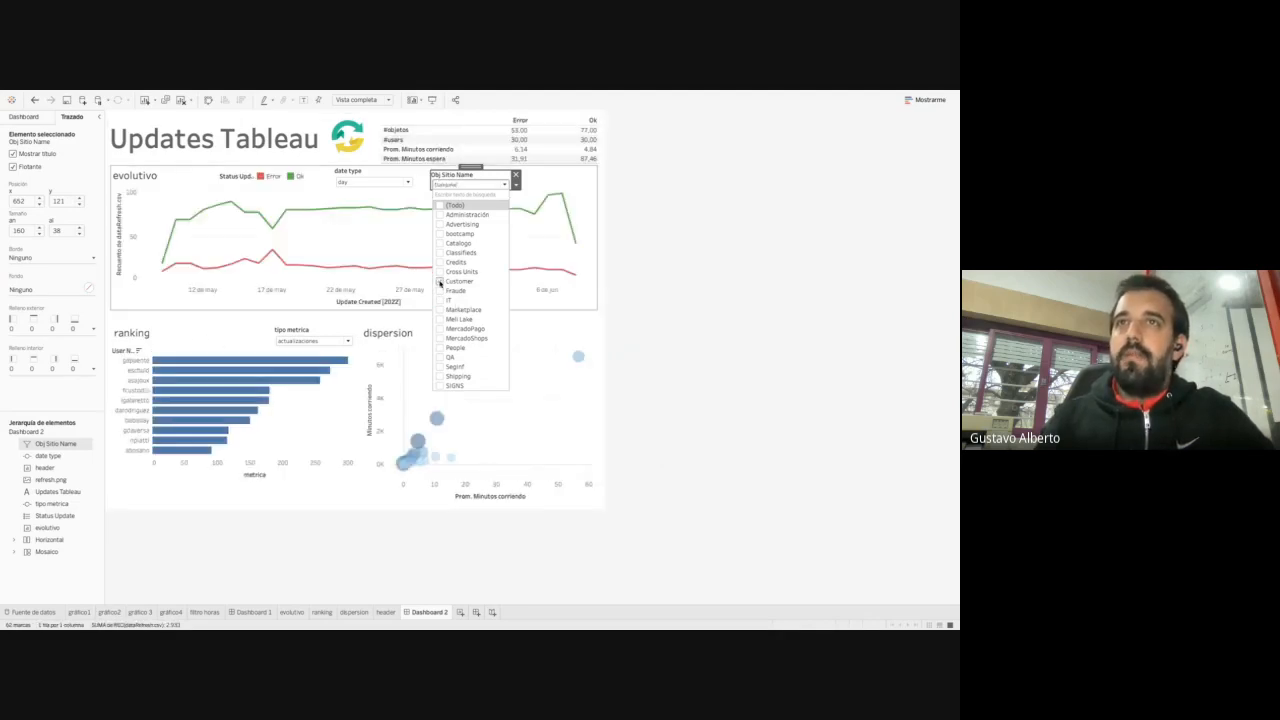
pyautogui.click(440, 284)
pyautogui.click(441, 281)
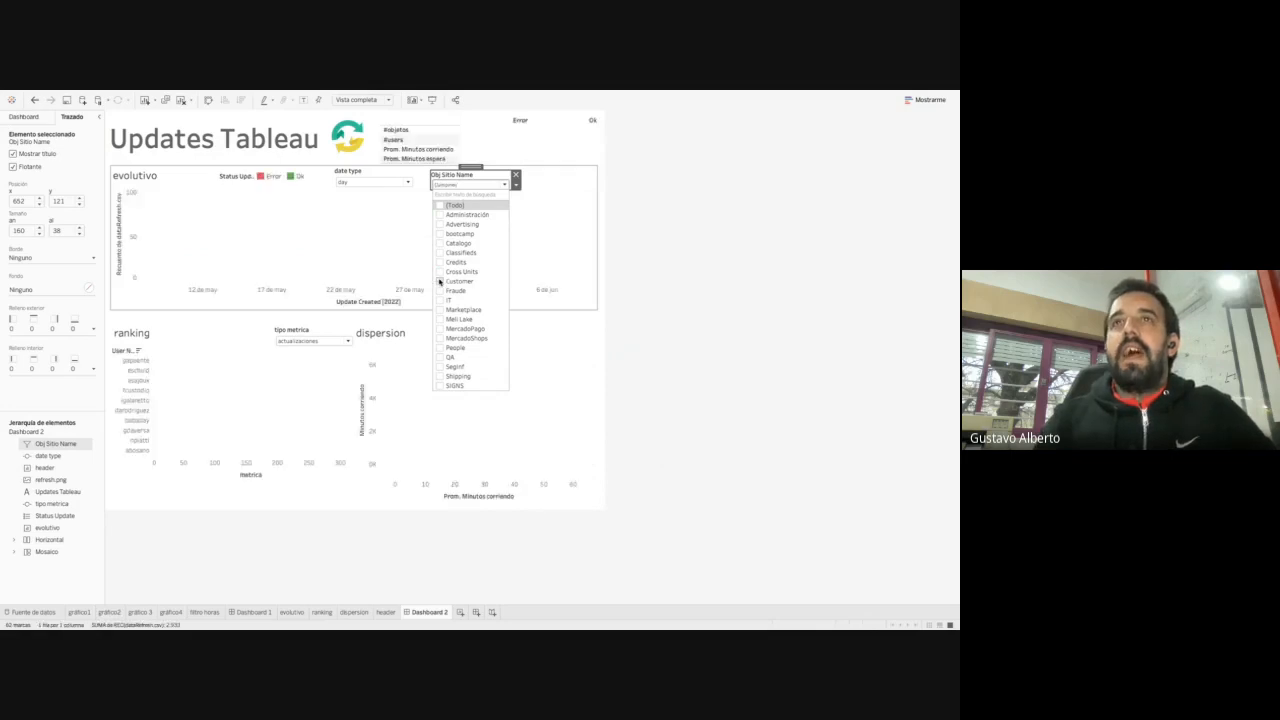
pyautogui.click(473, 185)
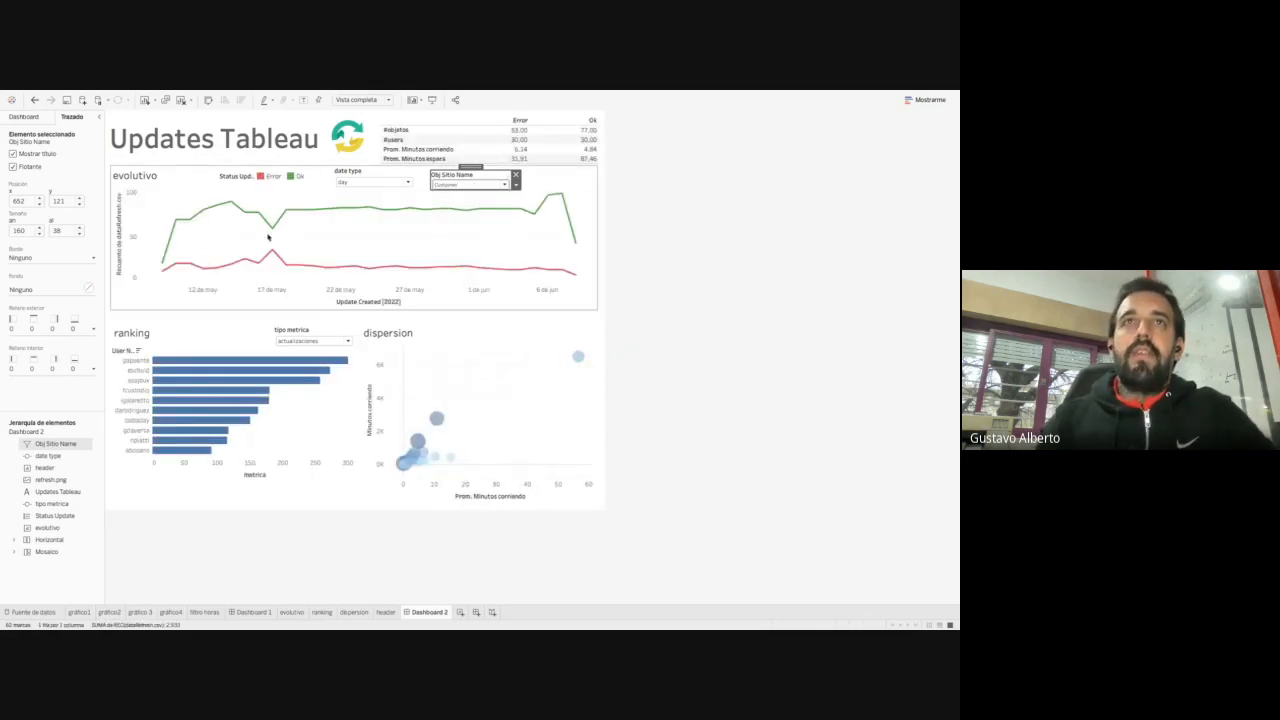
# Test evolutivo's filter action on the 17 May points of the Ok and Error lines
pyautogui.click(272, 229)
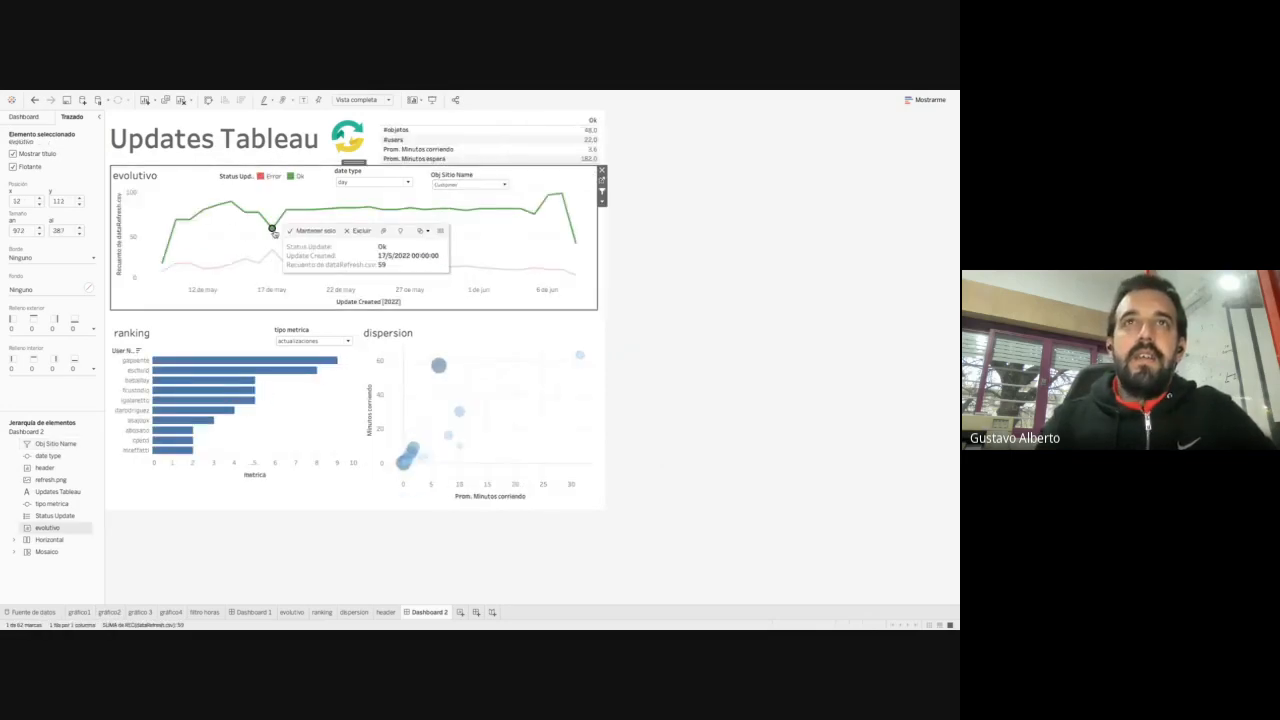
pyautogui.click(266, 232)
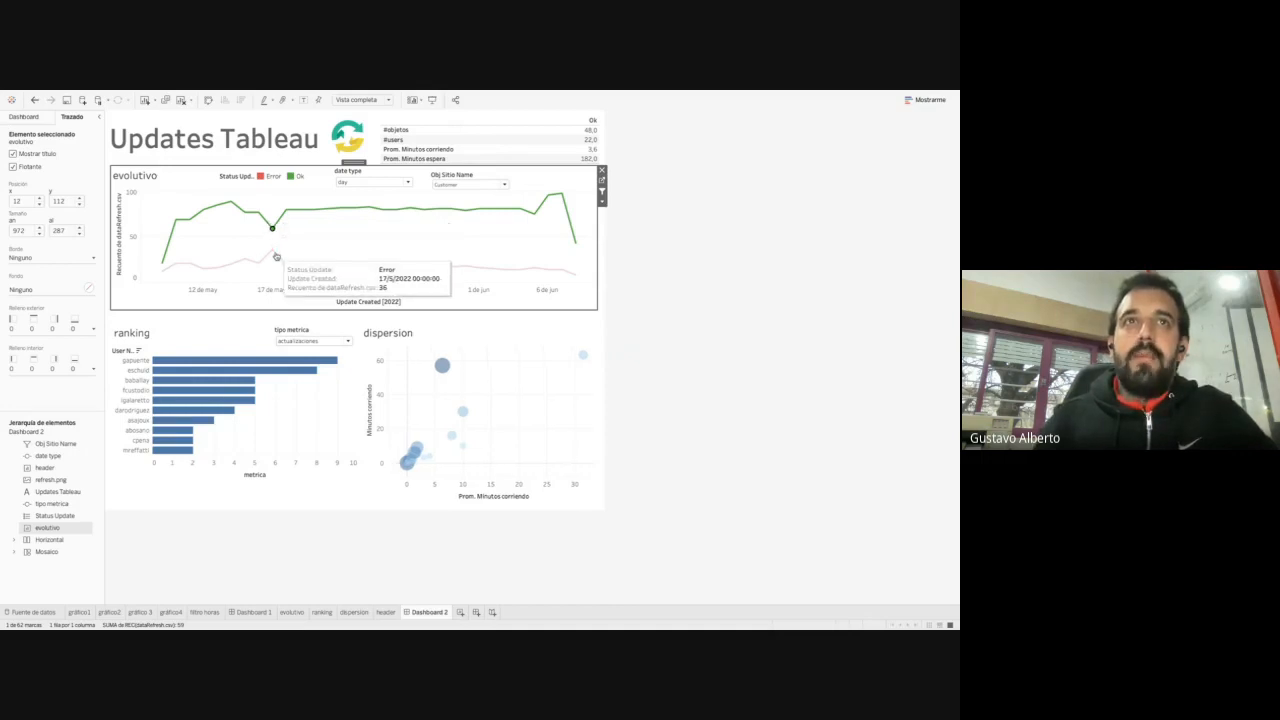
pyautogui.click(274, 252)
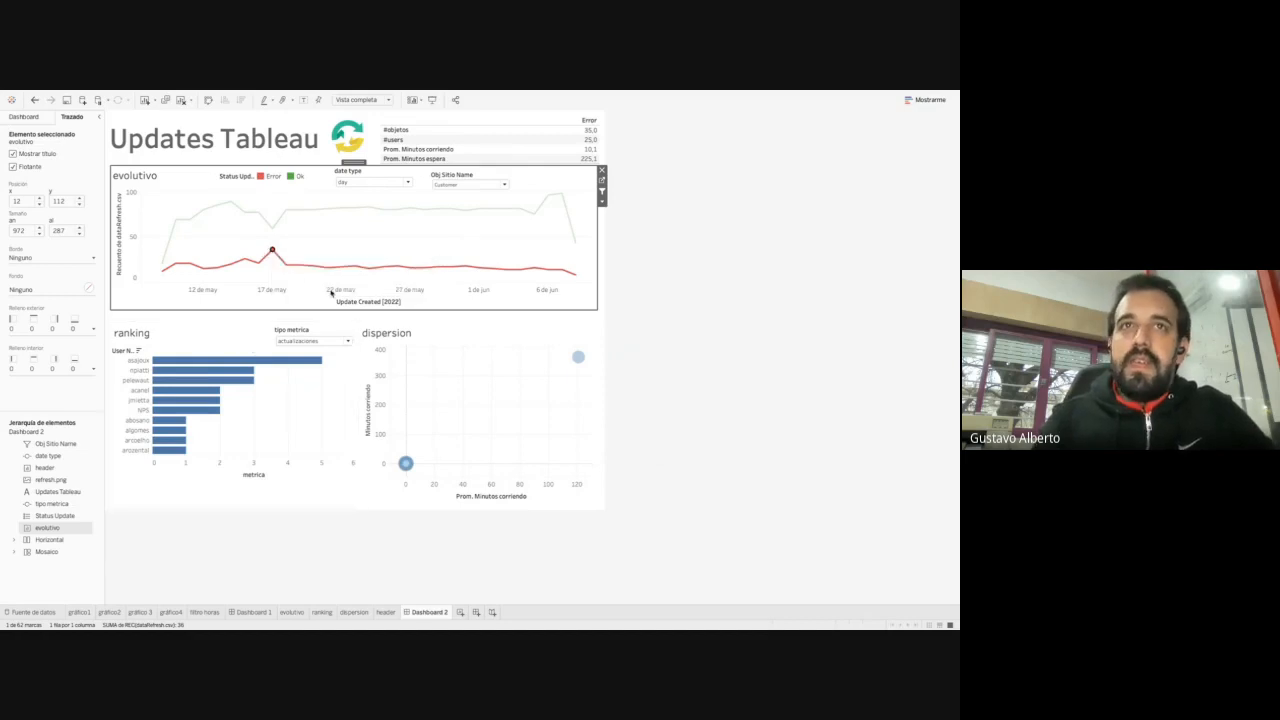
# Set tipo metrica to minutos and clear the selected point in evolutivo
pyautogui.click(305, 341)
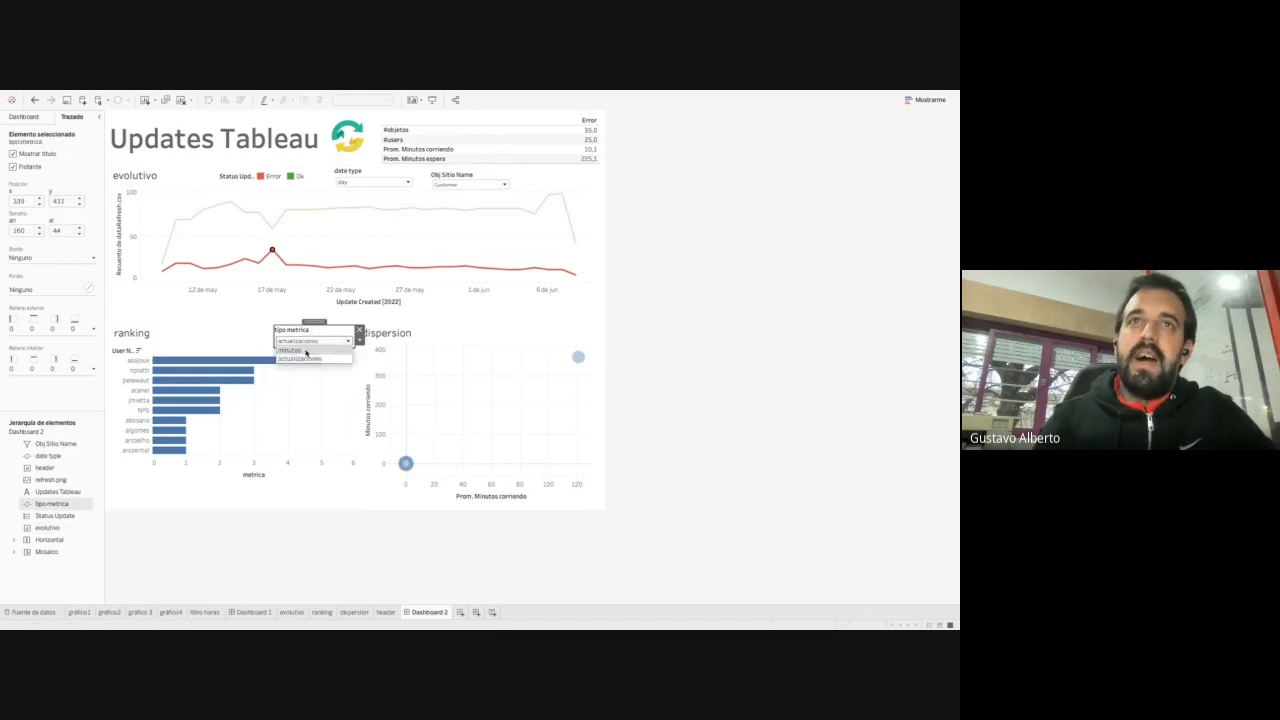
pyautogui.click(306, 351)
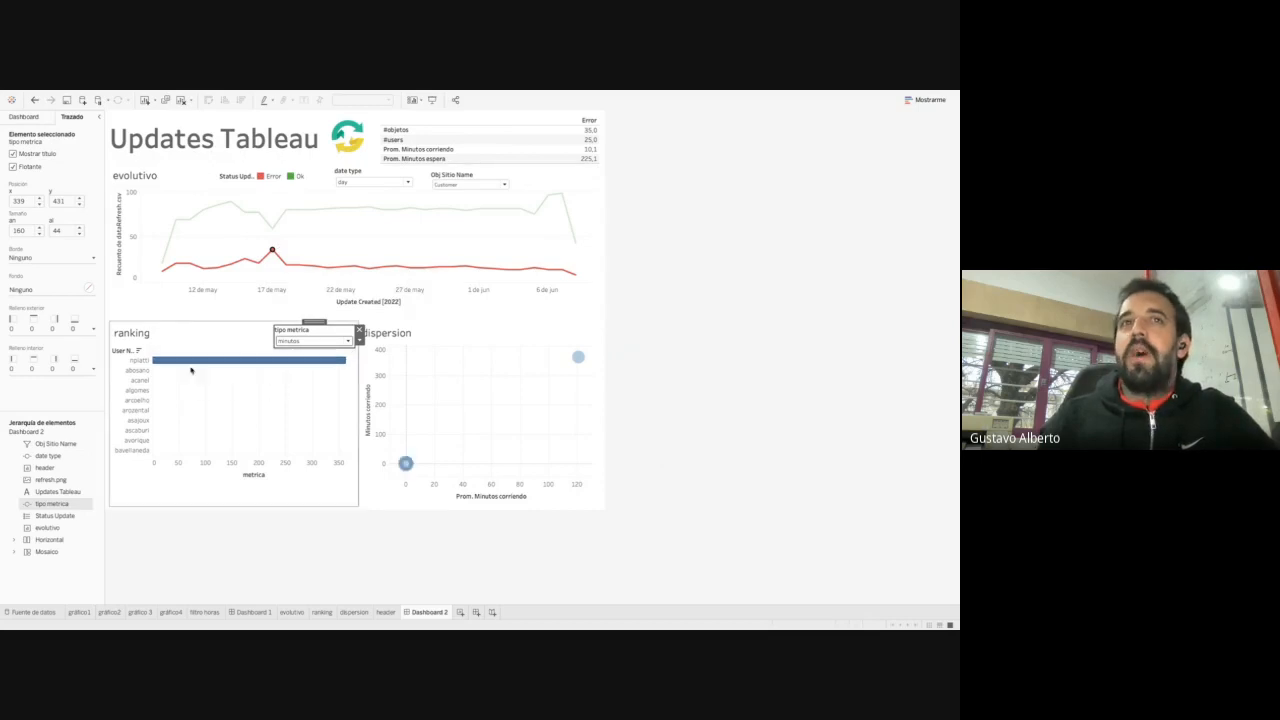
pyautogui.click(329, 240)
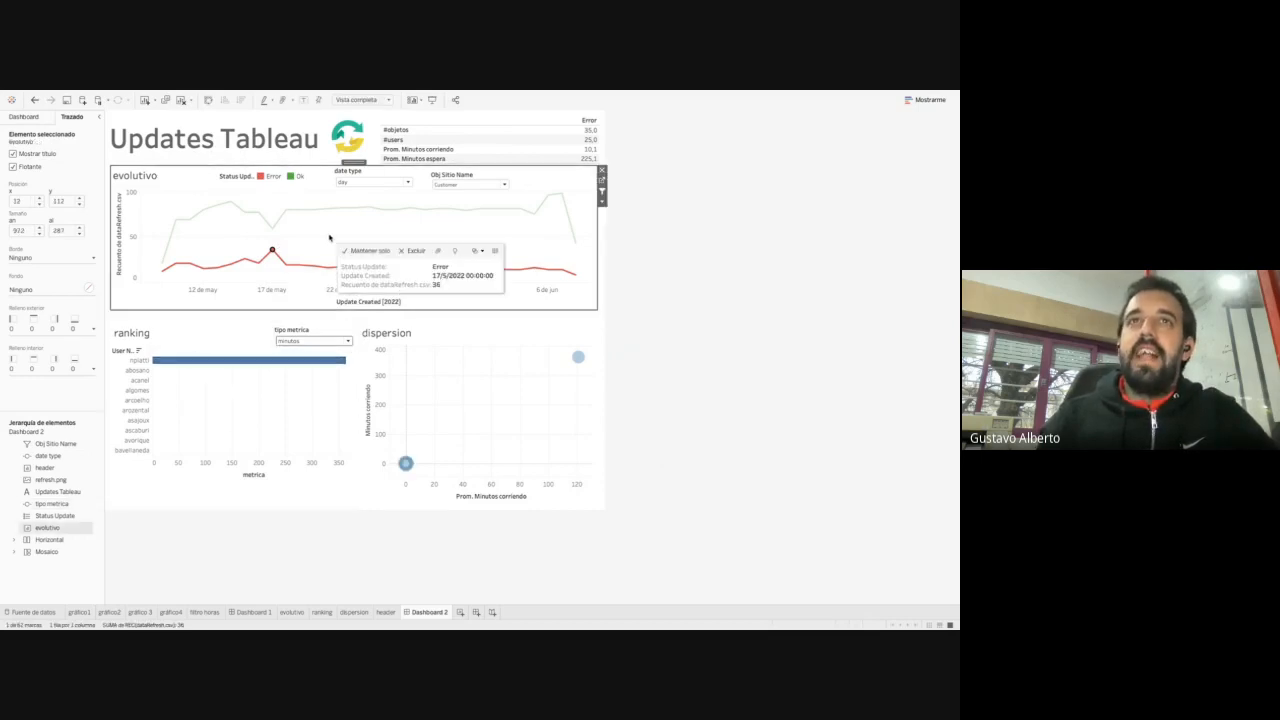
pyautogui.click(313, 236)
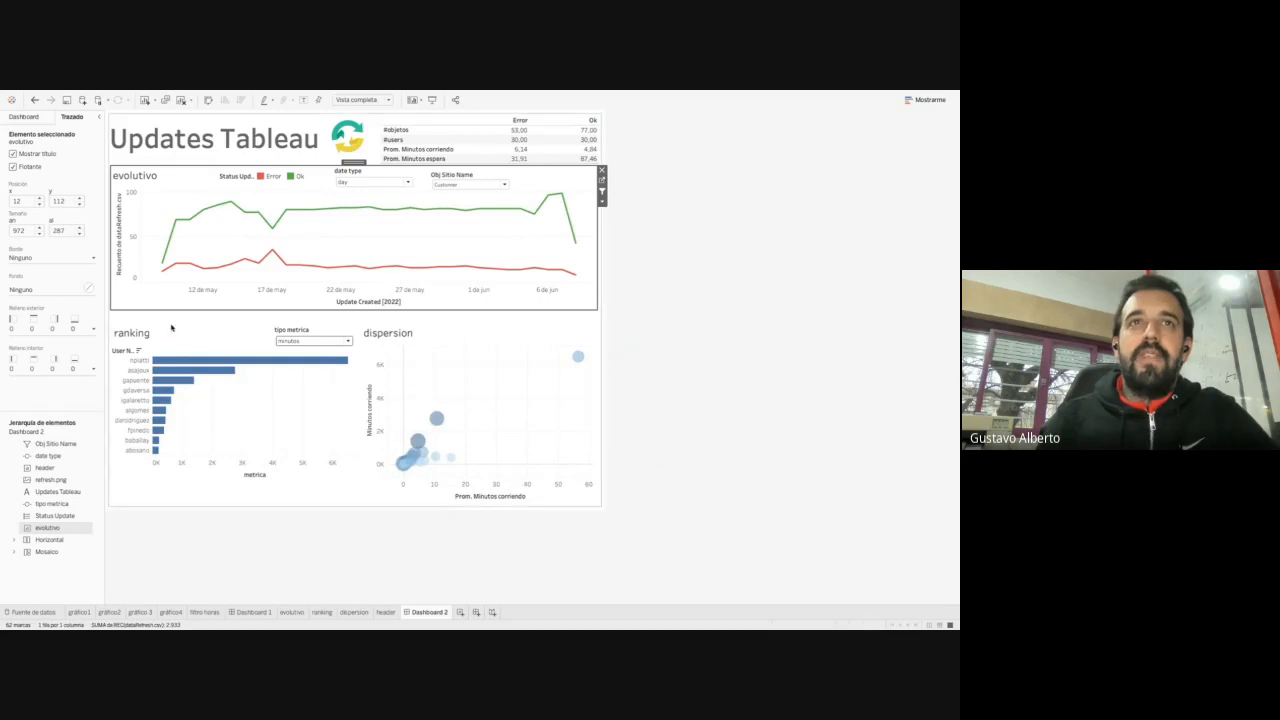
# Test filtering from ranking's longest bar, clear it, and compare the dashboard with the Status Refresh example on the Dashboards slide
pyautogui.click(196, 362)
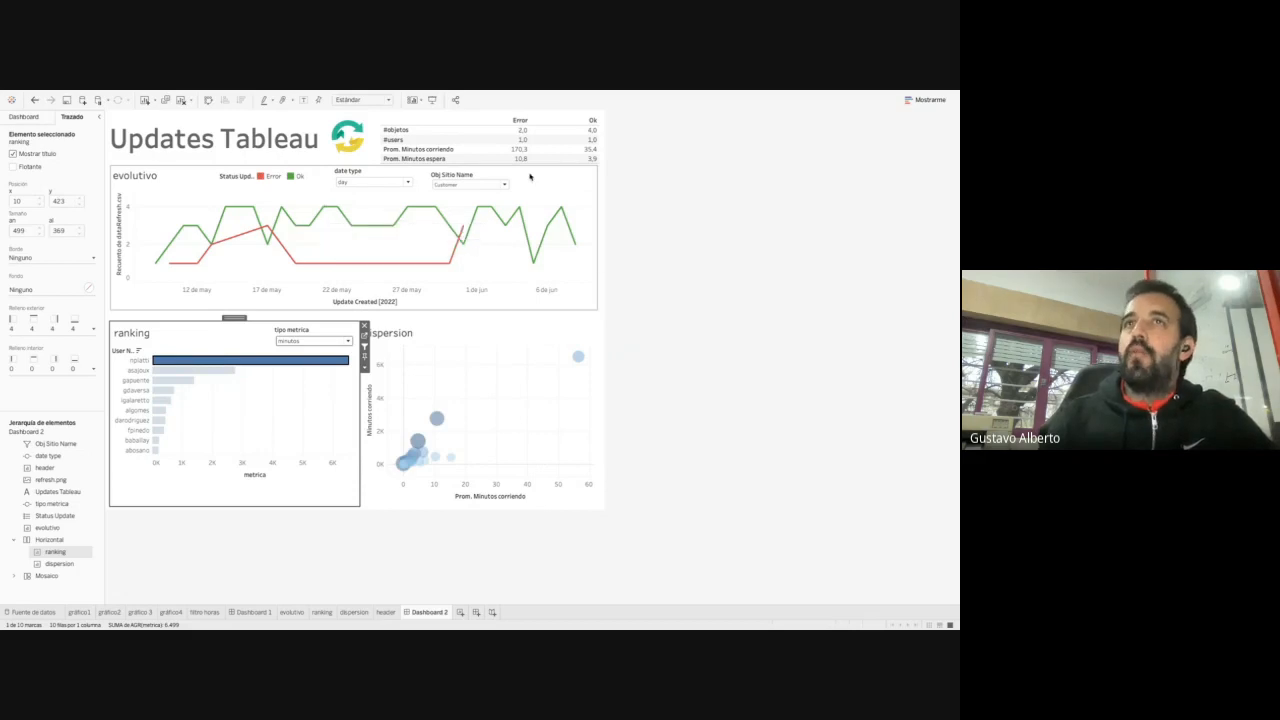
pyautogui.click(290, 402)
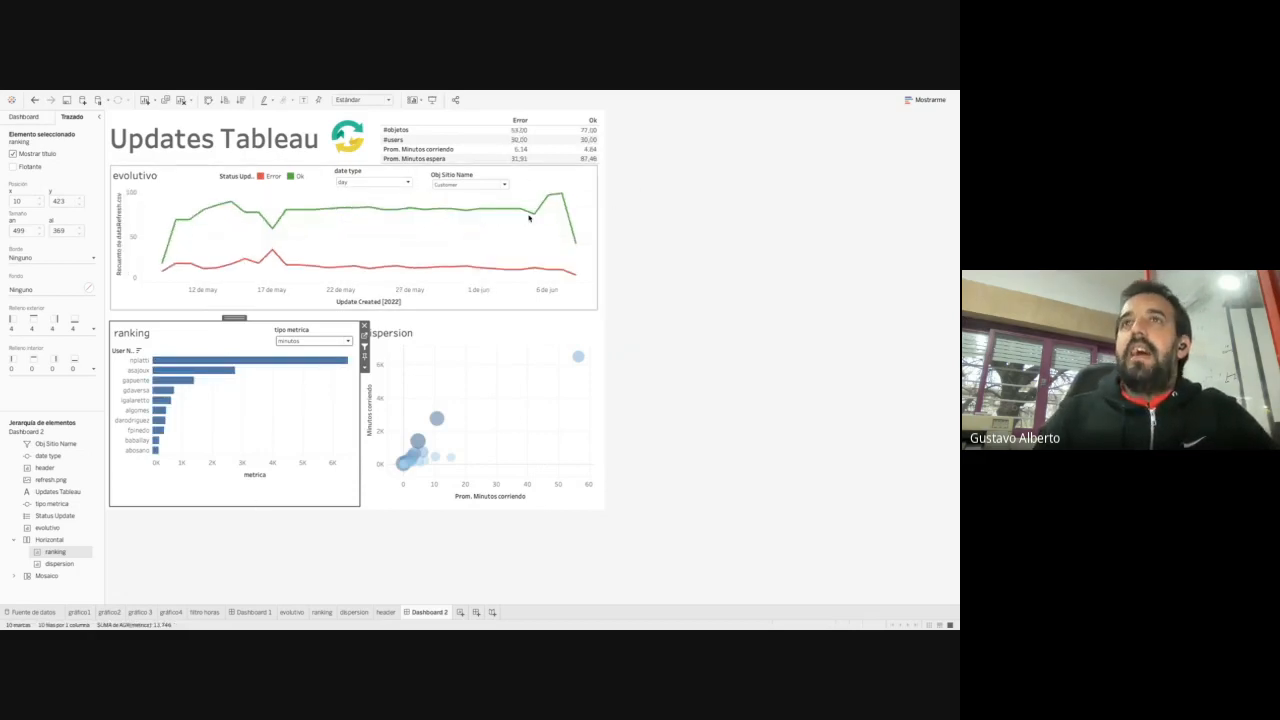
pyautogui.hotkey('ctrl', 'Right')
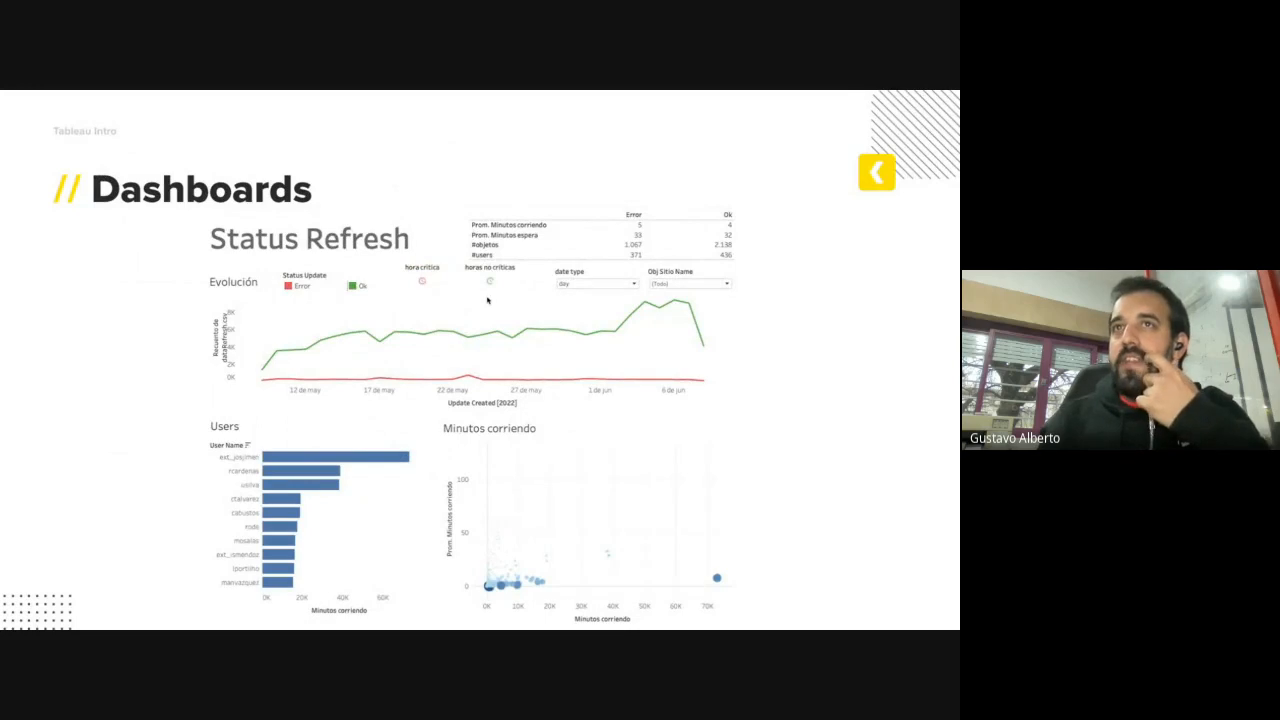
pyautogui.hotkey('ctrl', 'Left')
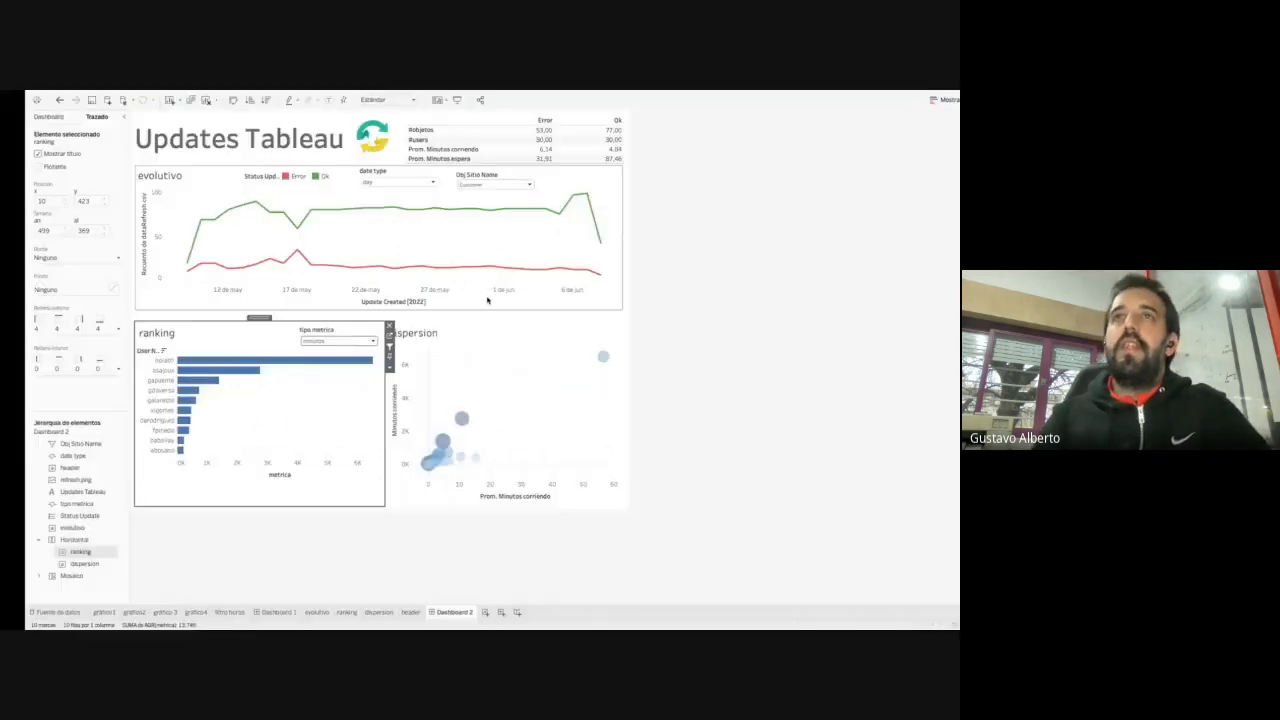
pyautogui.hotkey('ctrl', 'Right')
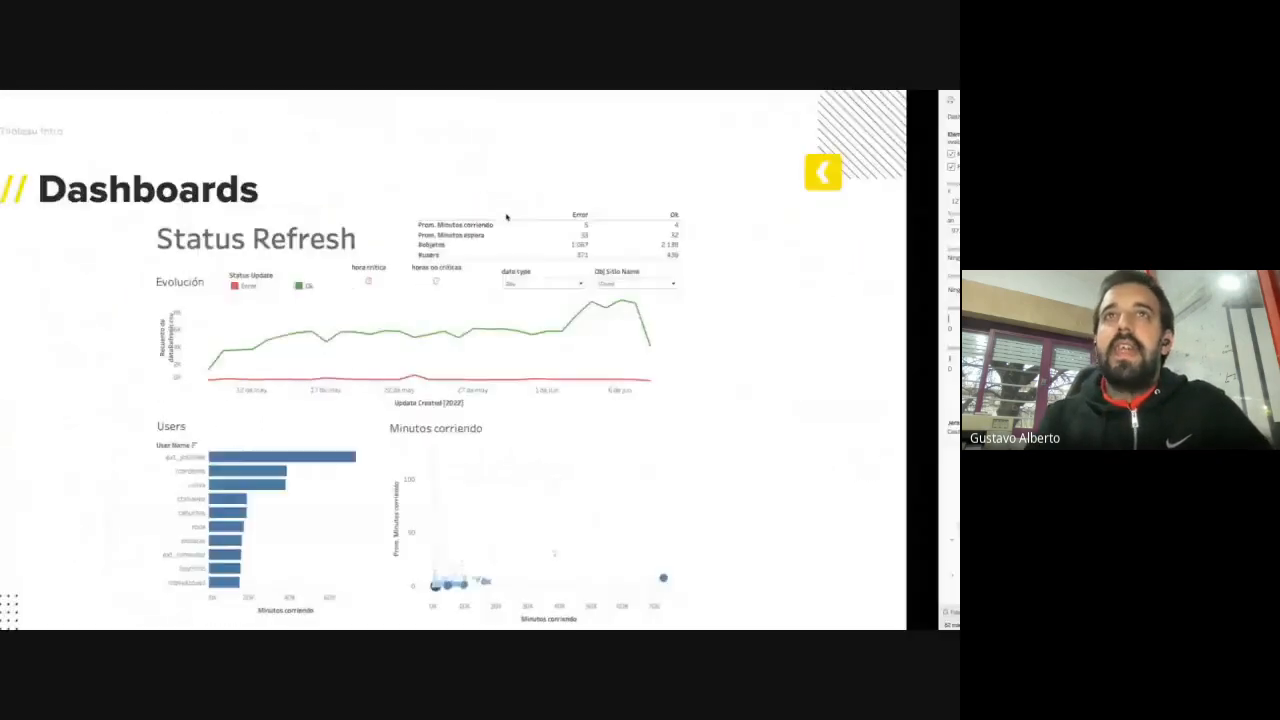
pyautogui.hotkey('ctrl', 'Left')
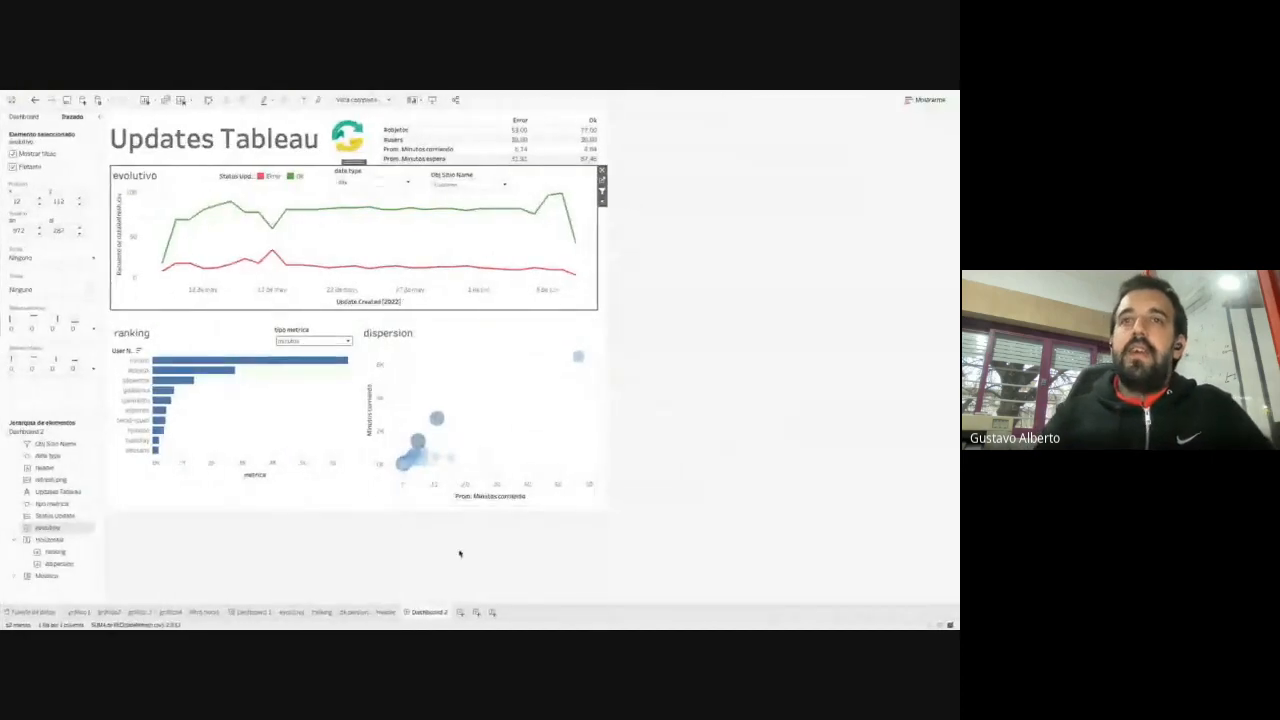
# Create a new worksheet and search its data fields for hora
pyautogui.click(460, 612)
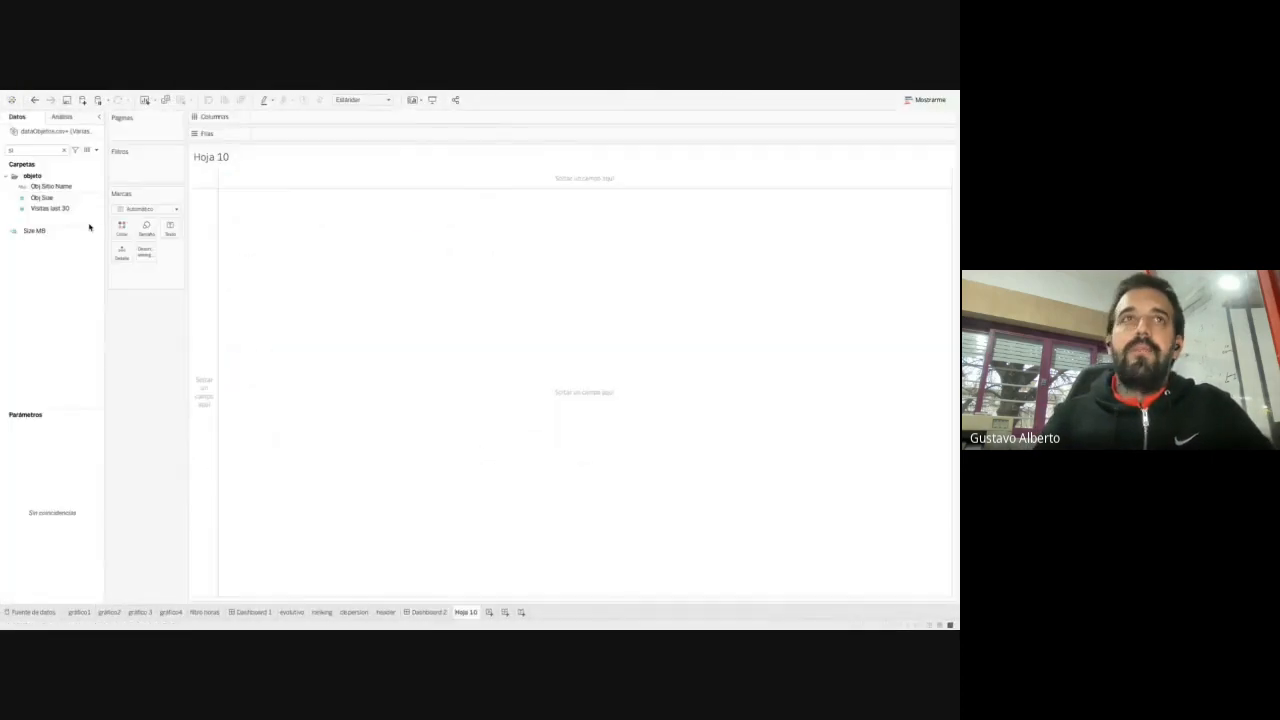
pyautogui.doubleClick(47, 150)
pyautogui.write('hora')
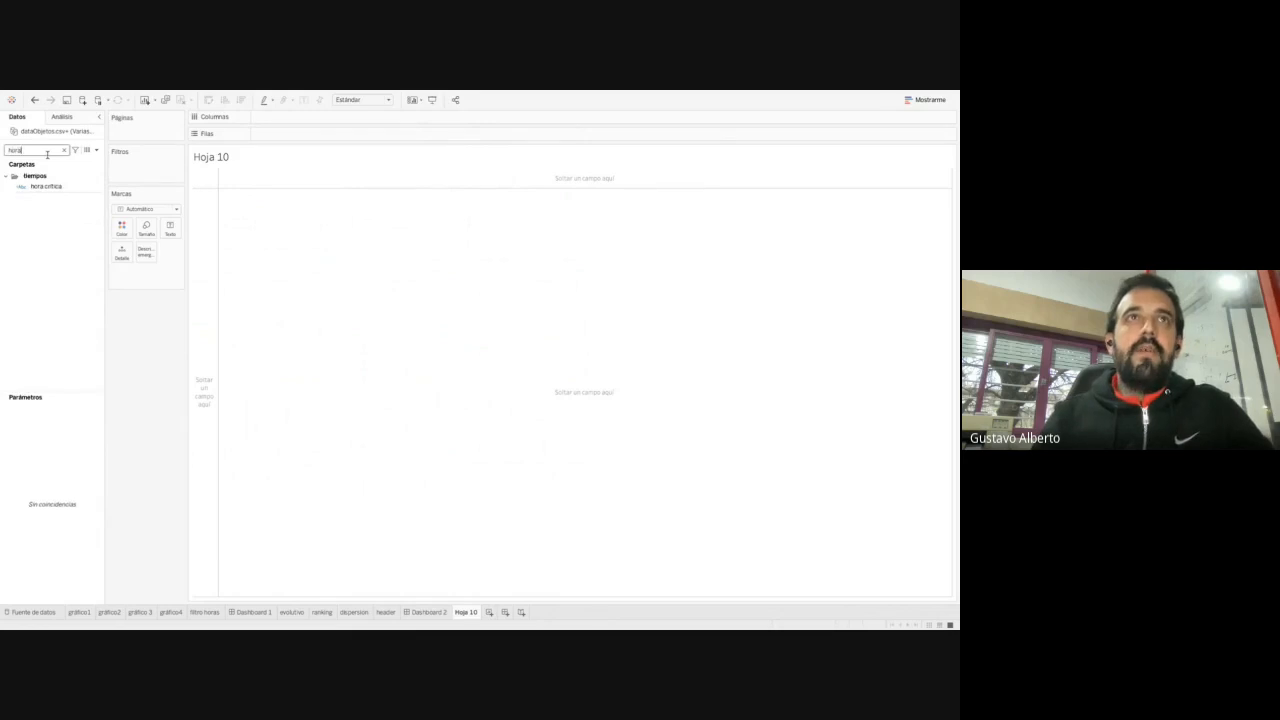
# Review the formula of the hora critica calculated field in its editor and close it
pyautogui.click(46, 186)
pyautogui.rightClick(46, 186)
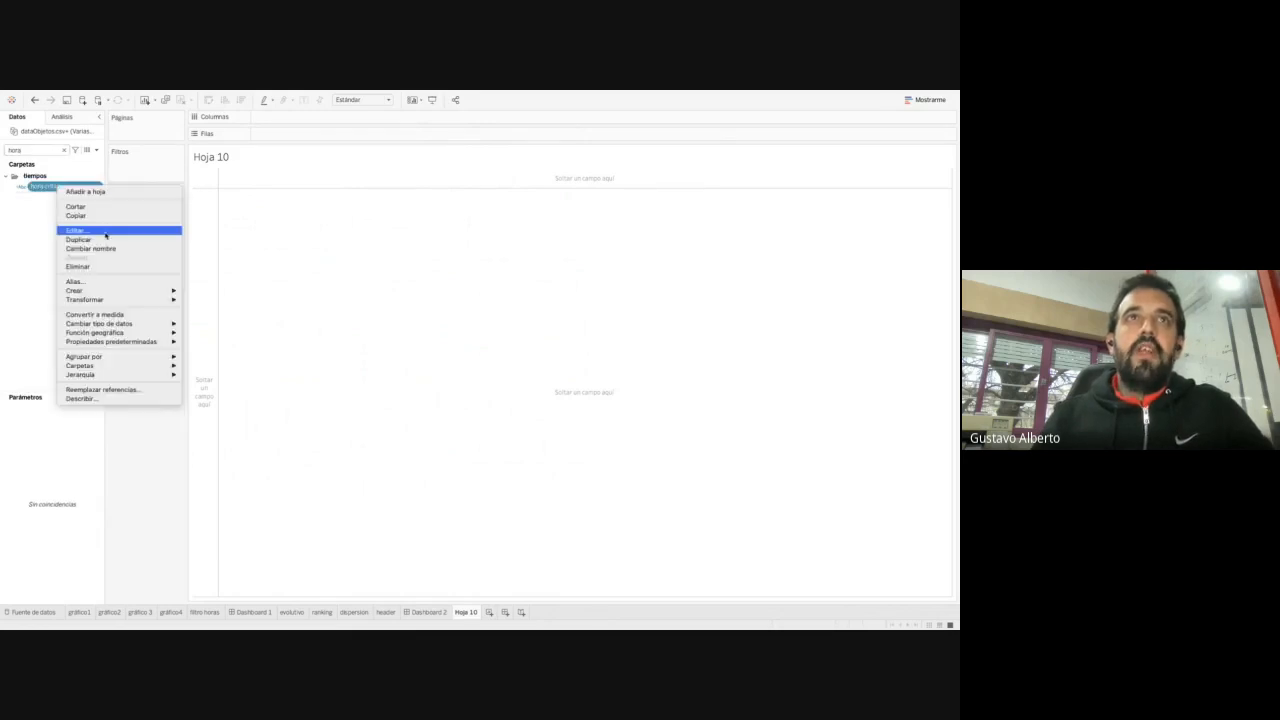
pyautogui.click(60, 232)
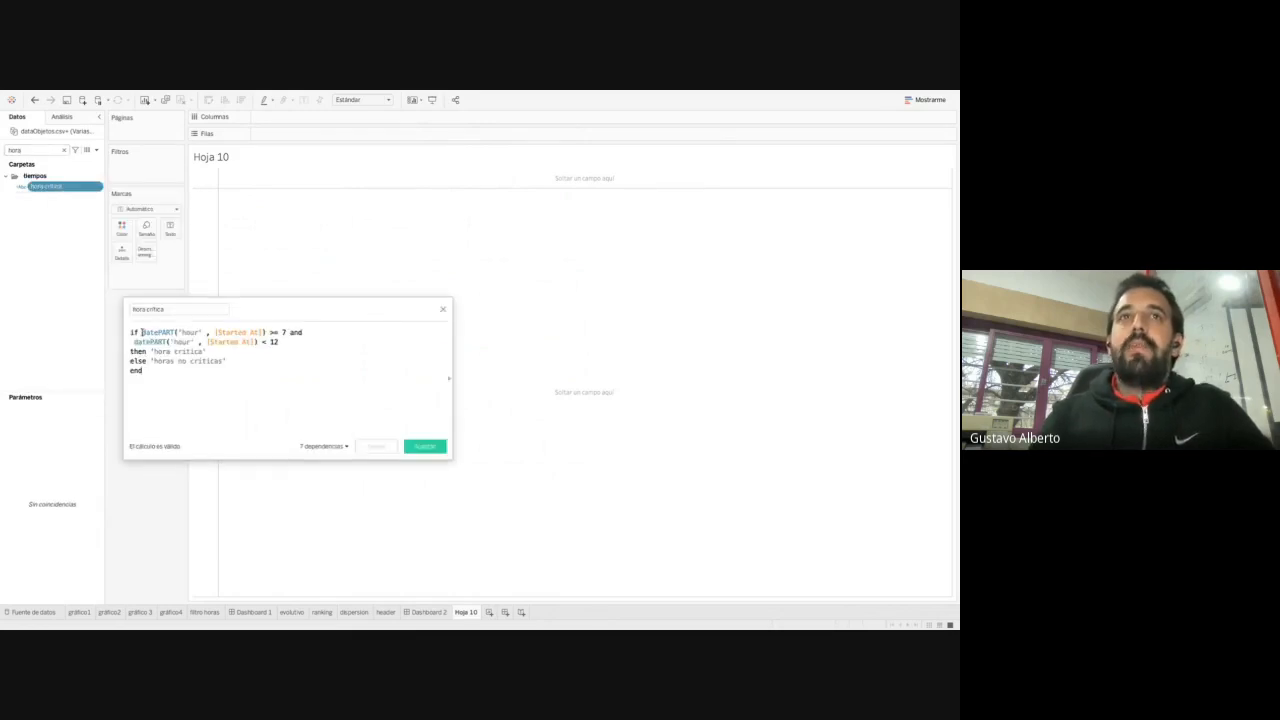
pyautogui.moveTo(142, 332); pyautogui.dragTo(191, 312)
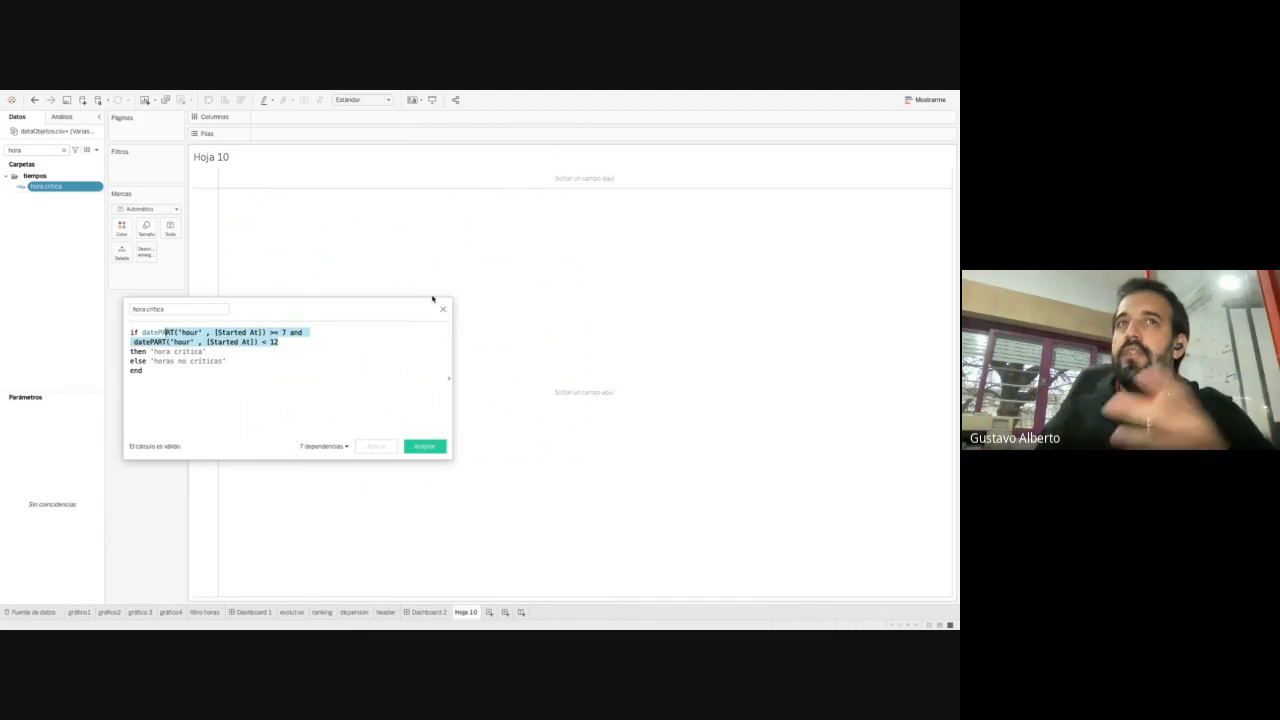
pyautogui.click(436, 445)
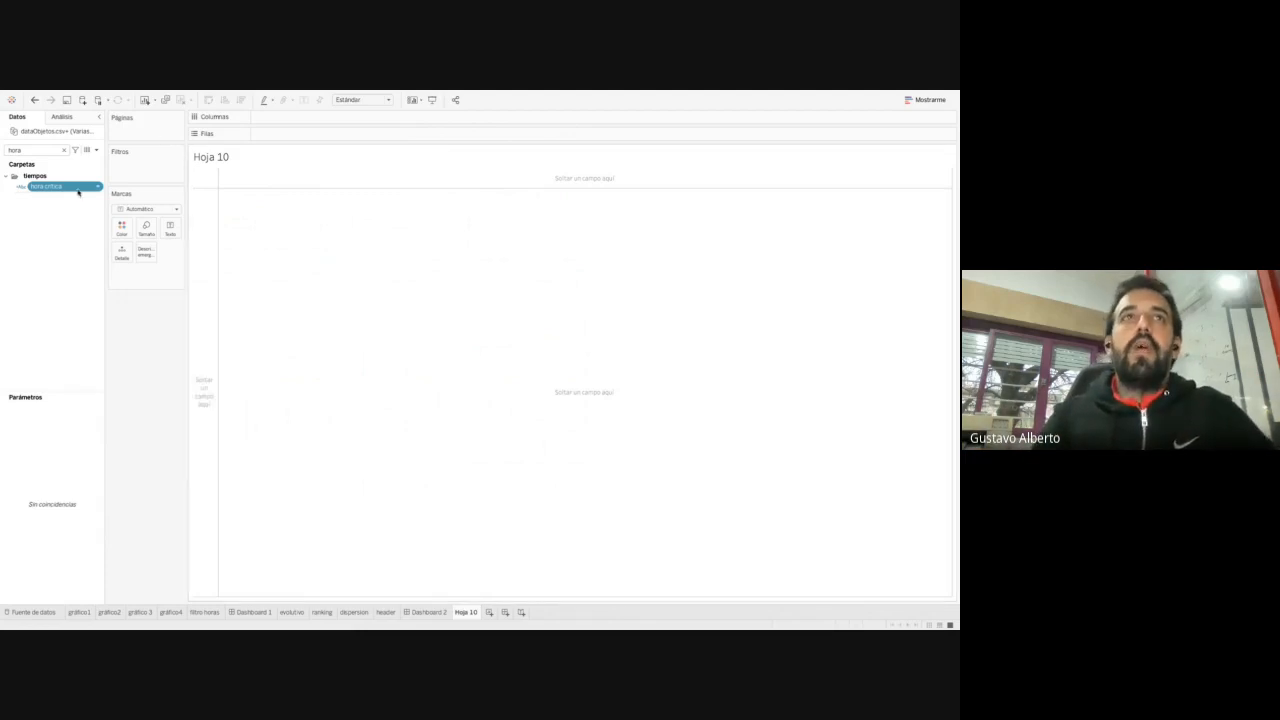
# Place hora critica on the columns, set the mark type to Forma, and assign hora critica to the mark shape
pyautogui.moveTo(76, 188); pyautogui.dragTo(330, 124)
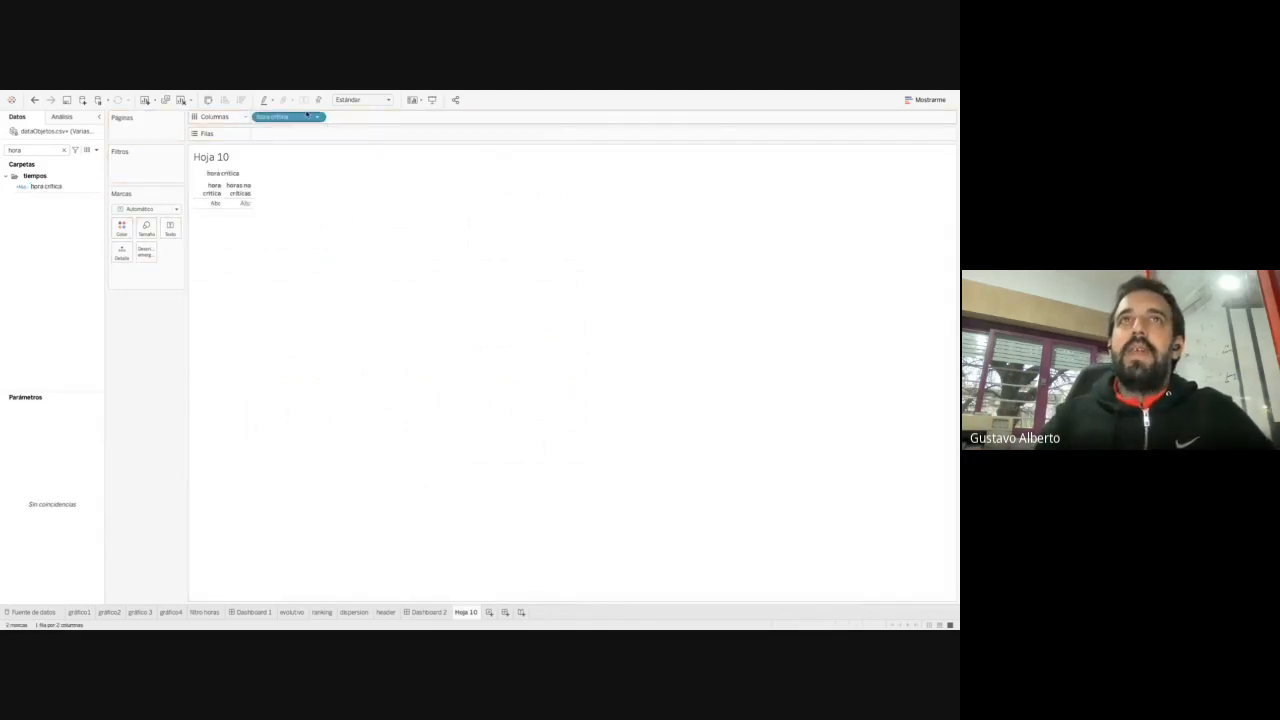
pyautogui.click(146, 208)
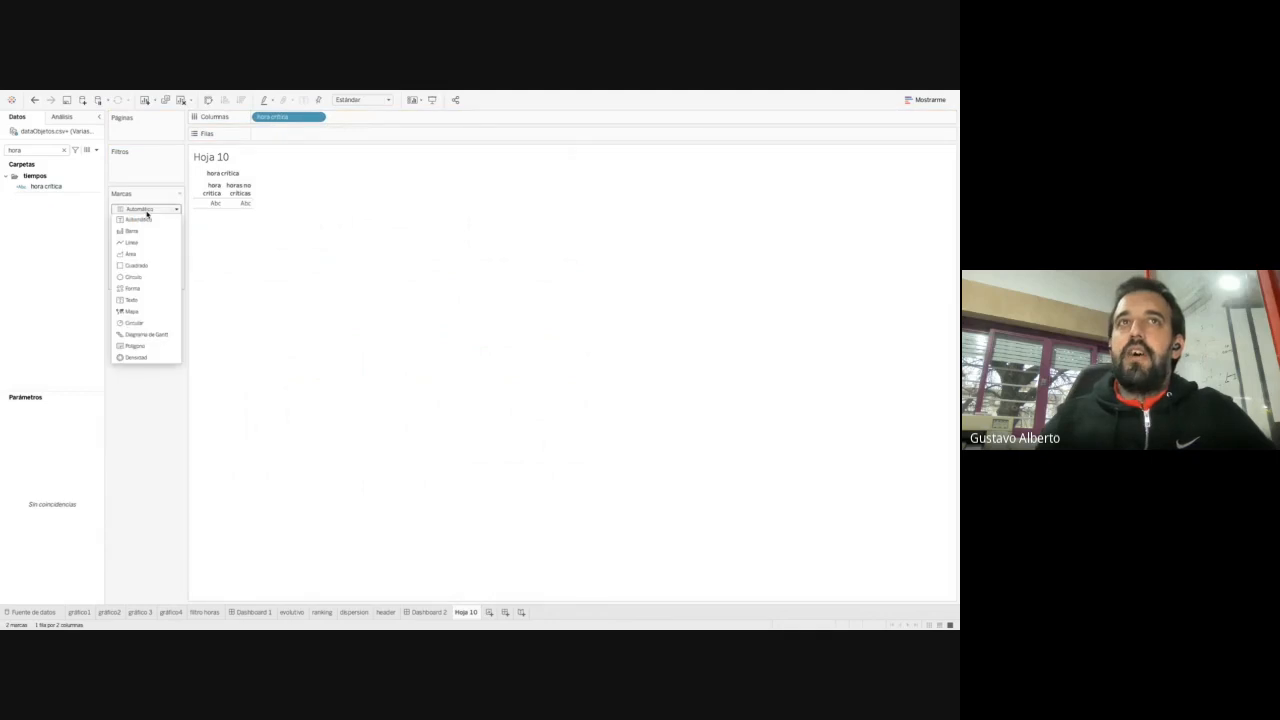
pyautogui.click(151, 289)
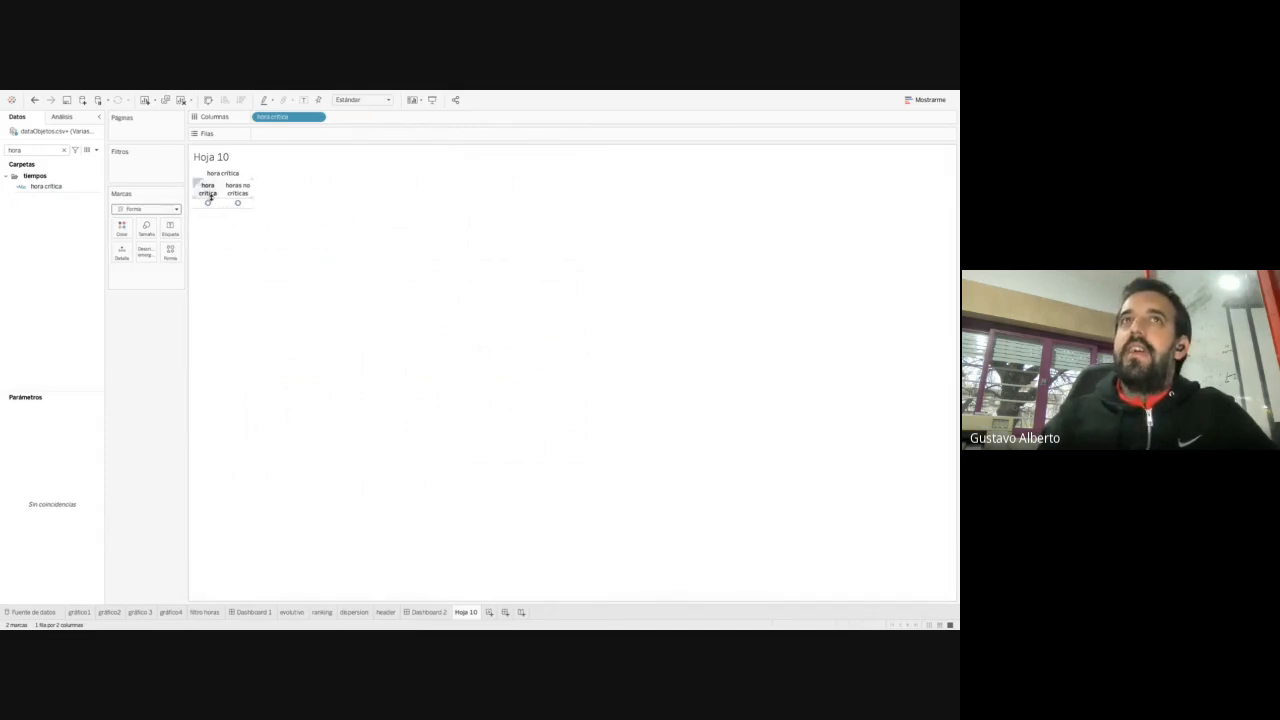
pyautogui.moveTo(289, 117); pyautogui.dragTo(170, 253)
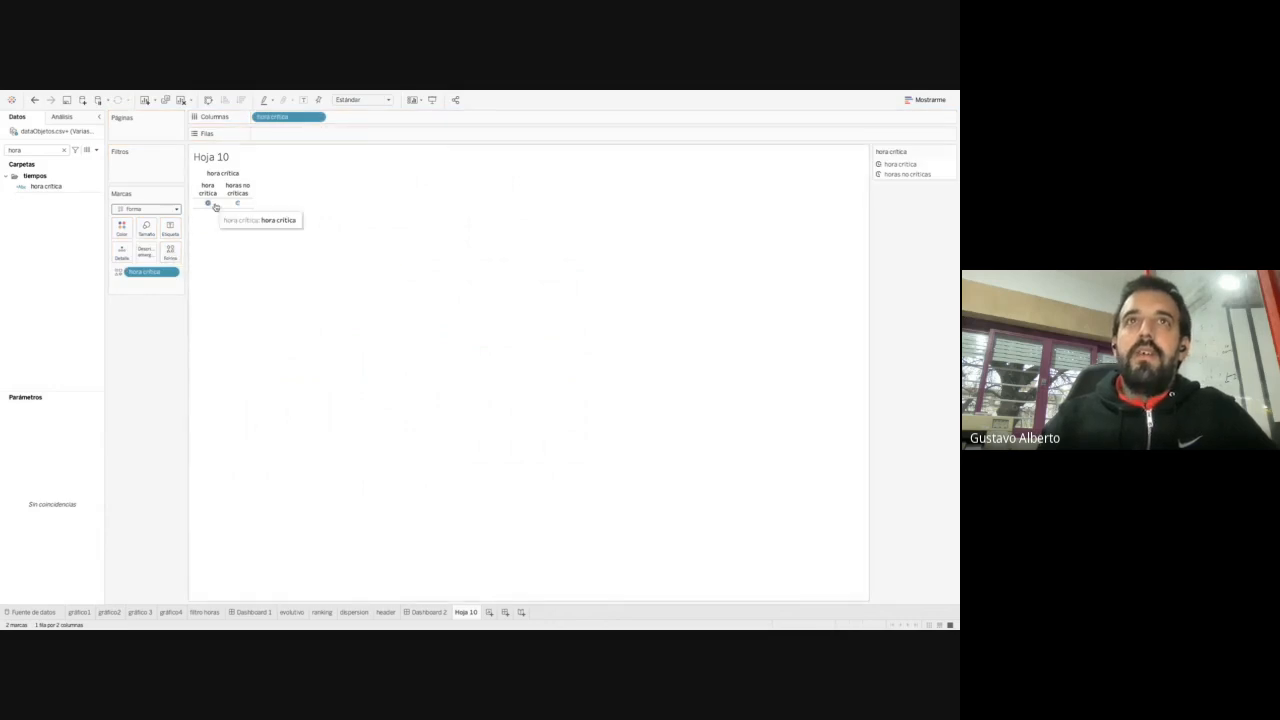
# Assign the circle to hora critica and the square to horas no criticas from the Predeterminado shape palette
pyautogui.click(170, 251)
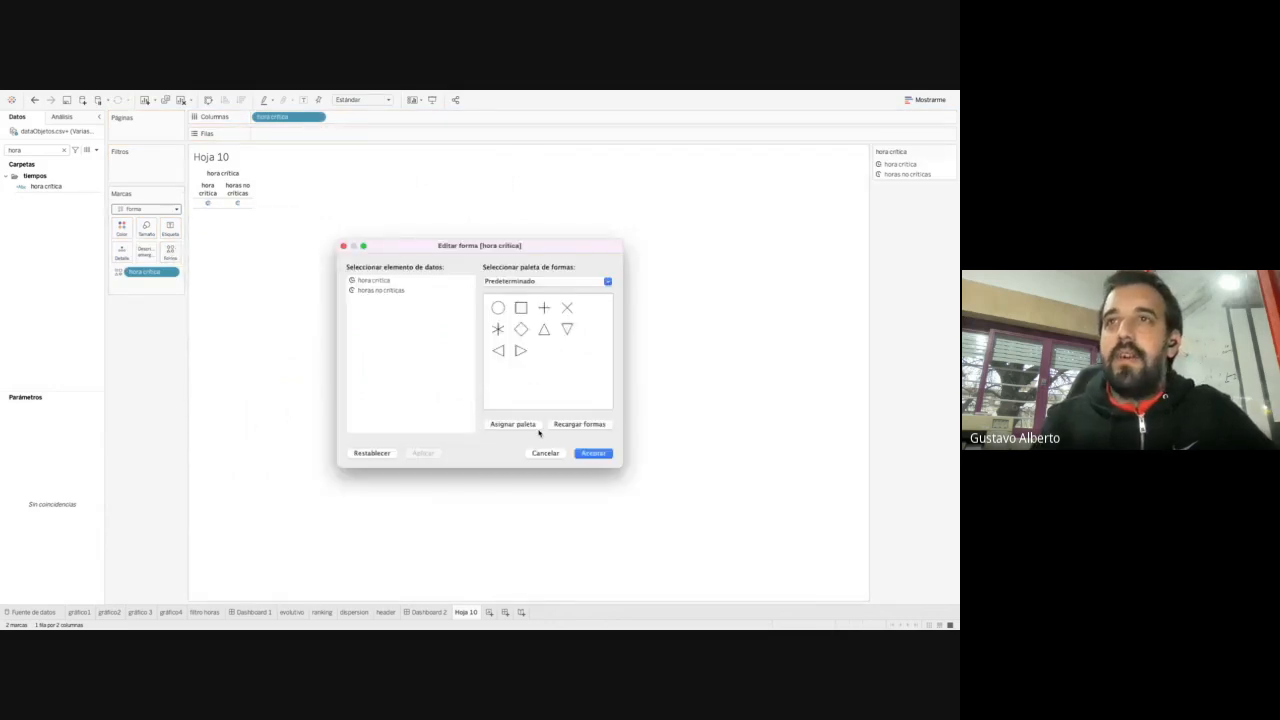
pyautogui.click(593, 453)
pyautogui.click(152, 277)
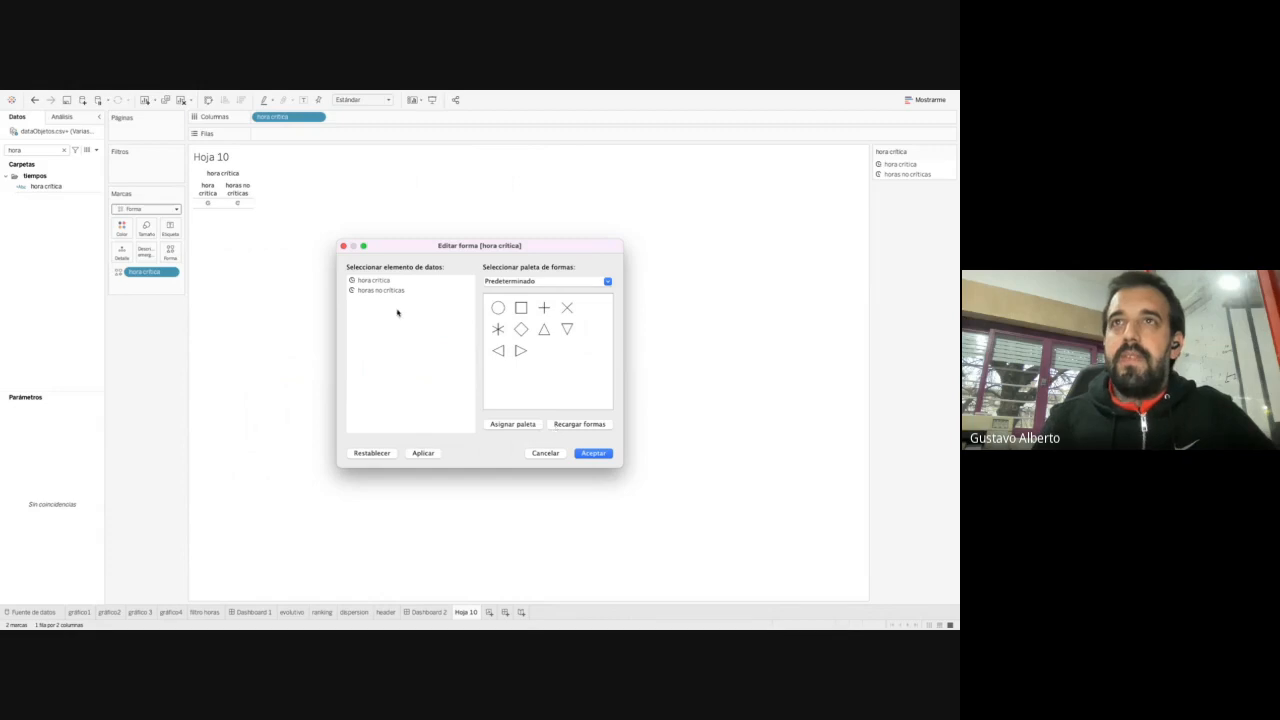
pyautogui.click(374, 280)
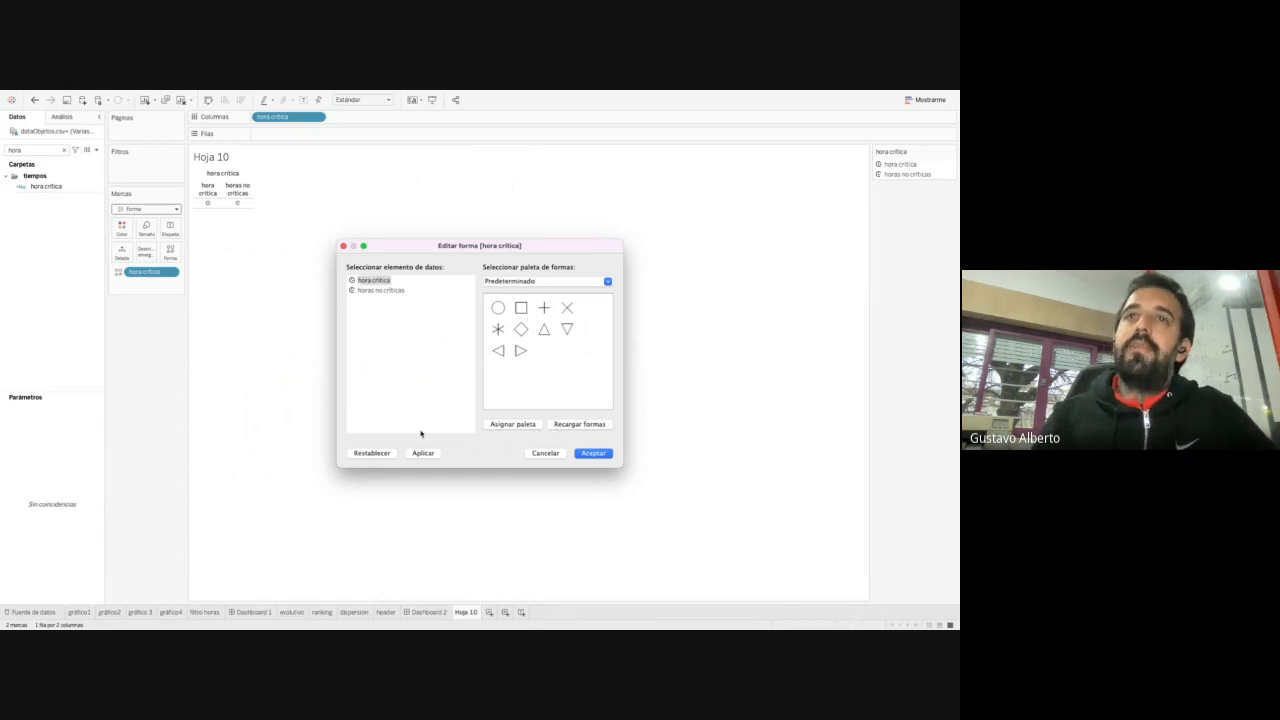
pyautogui.click(498, 307)
pyautogui.click(380, 290)
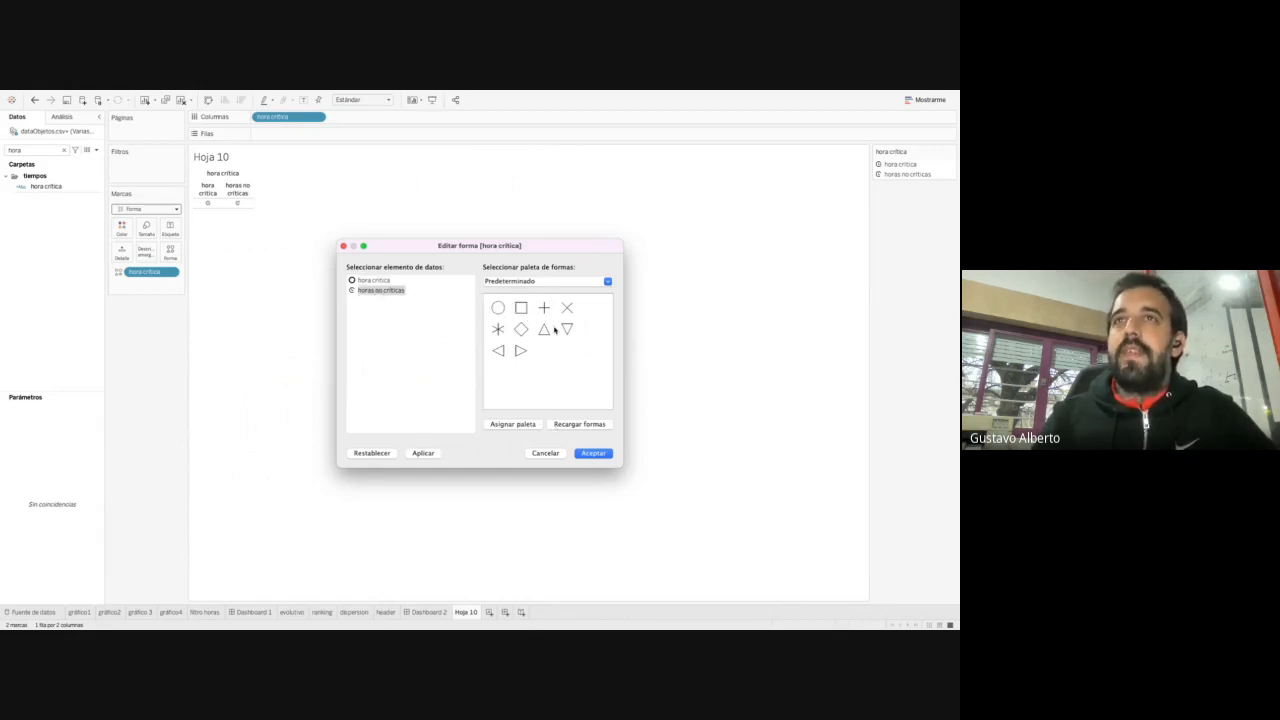
pyautogui.click(521, 307)
pyautogui.click(600, 457)
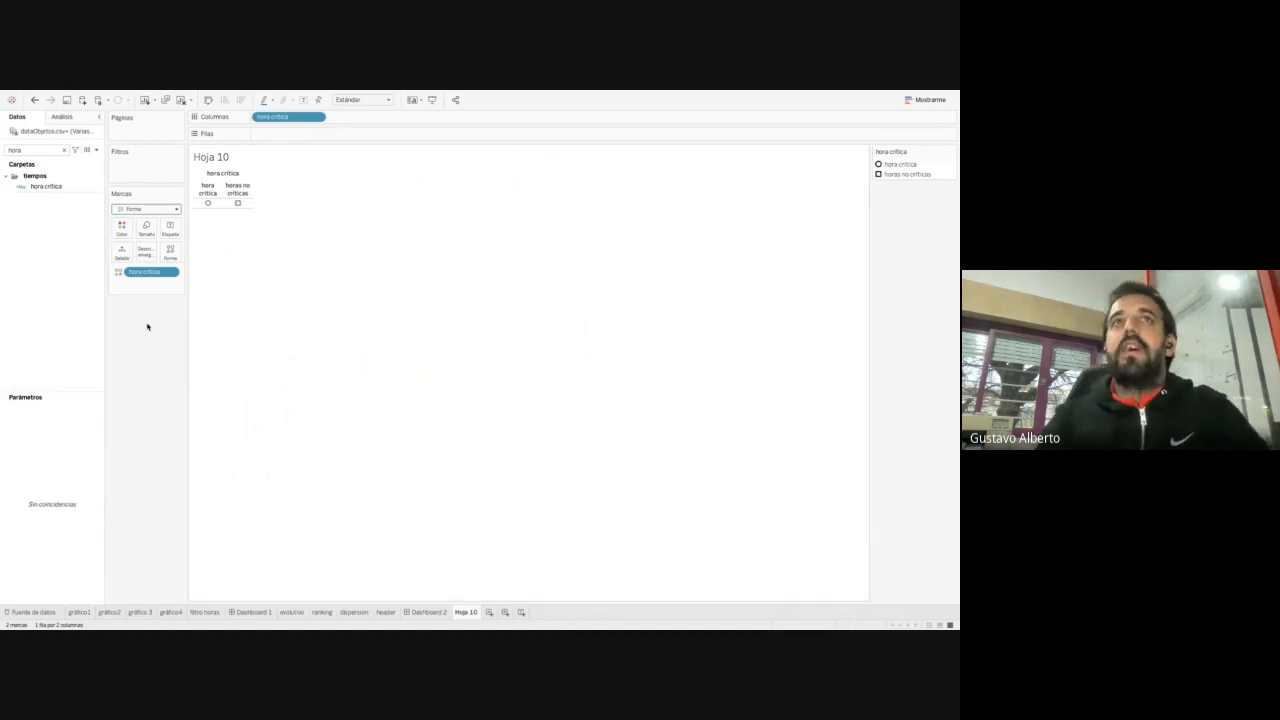
# Reopen the shape editor for hora critica, switch to Finder and open the Formas folder inside Mi Repositorio de Tableau
pyautogui.click(172, 257)
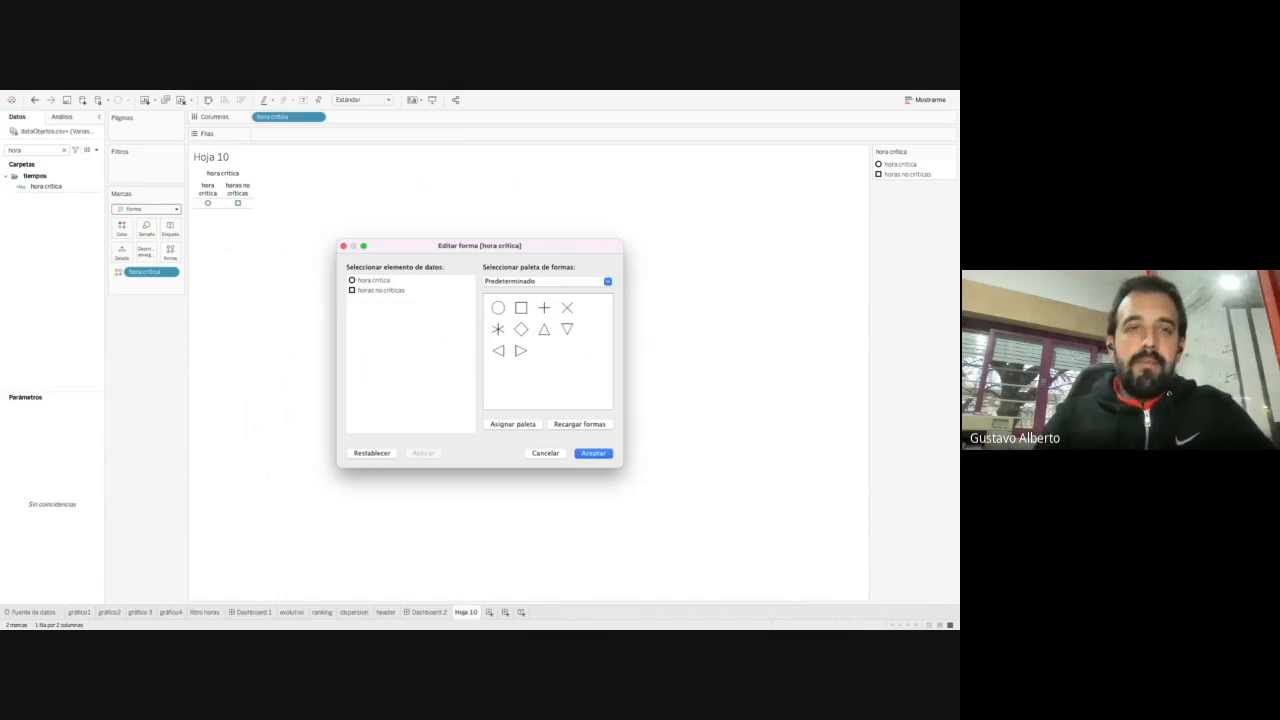
pyautogui.press('super+Tab')
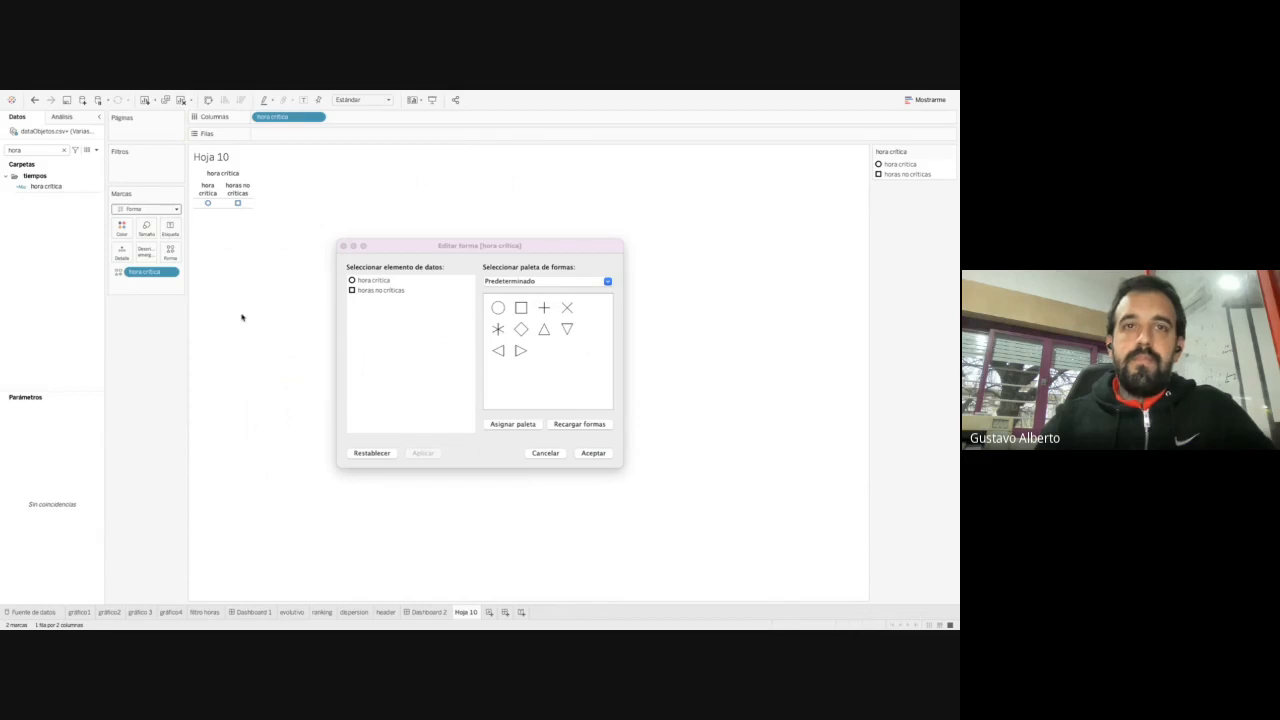
pyautogui.hotkey('ctrl', 'Left')
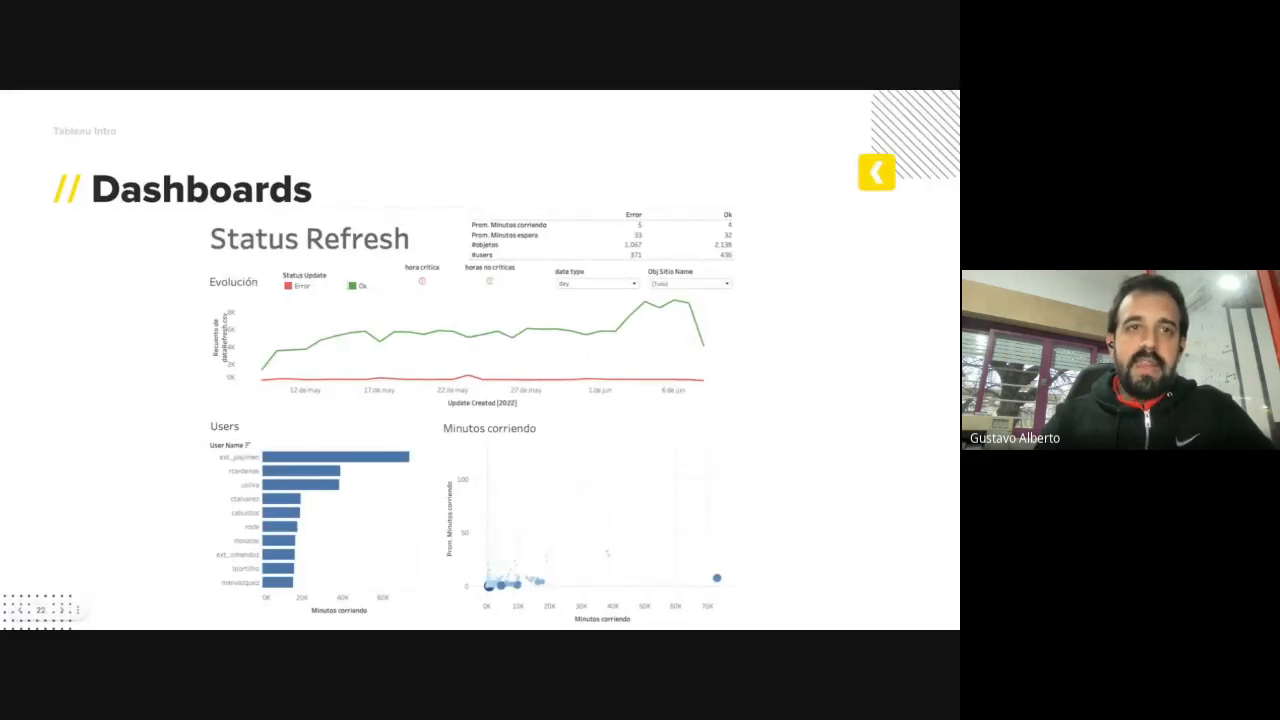
pyautogui.hotkey('ctrl', 'Left')
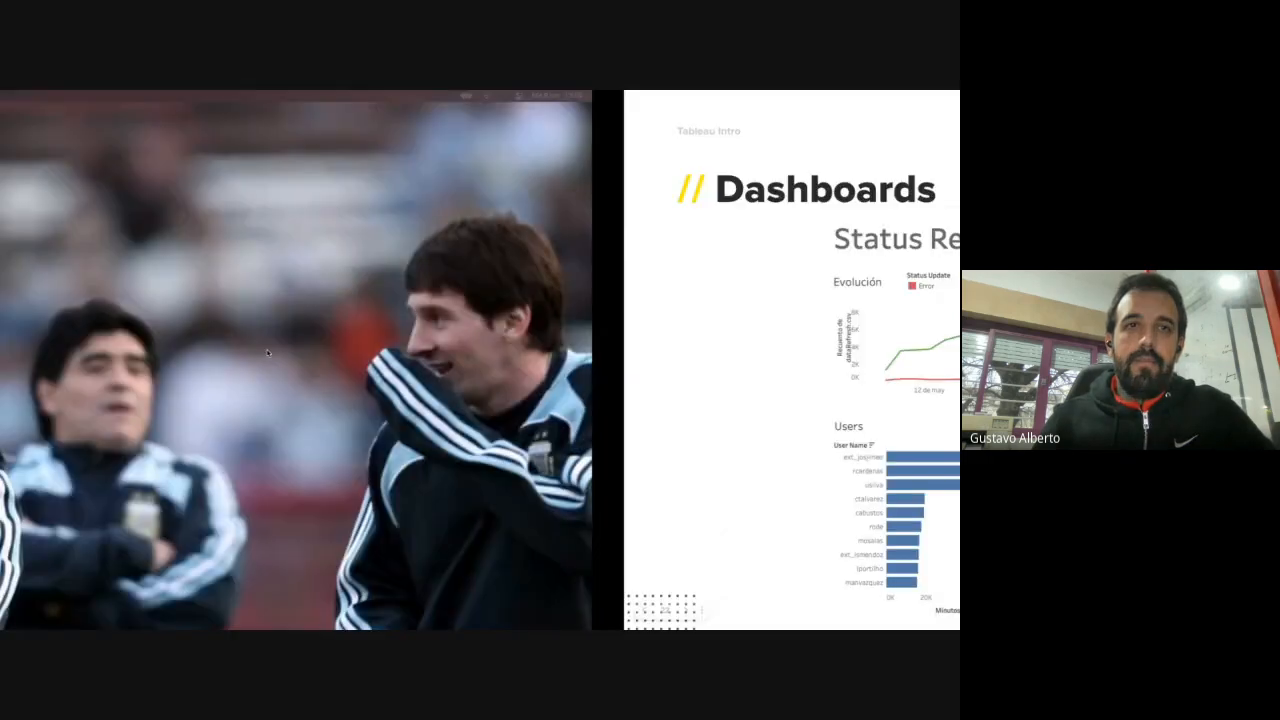
pyautogui.press('super+n')
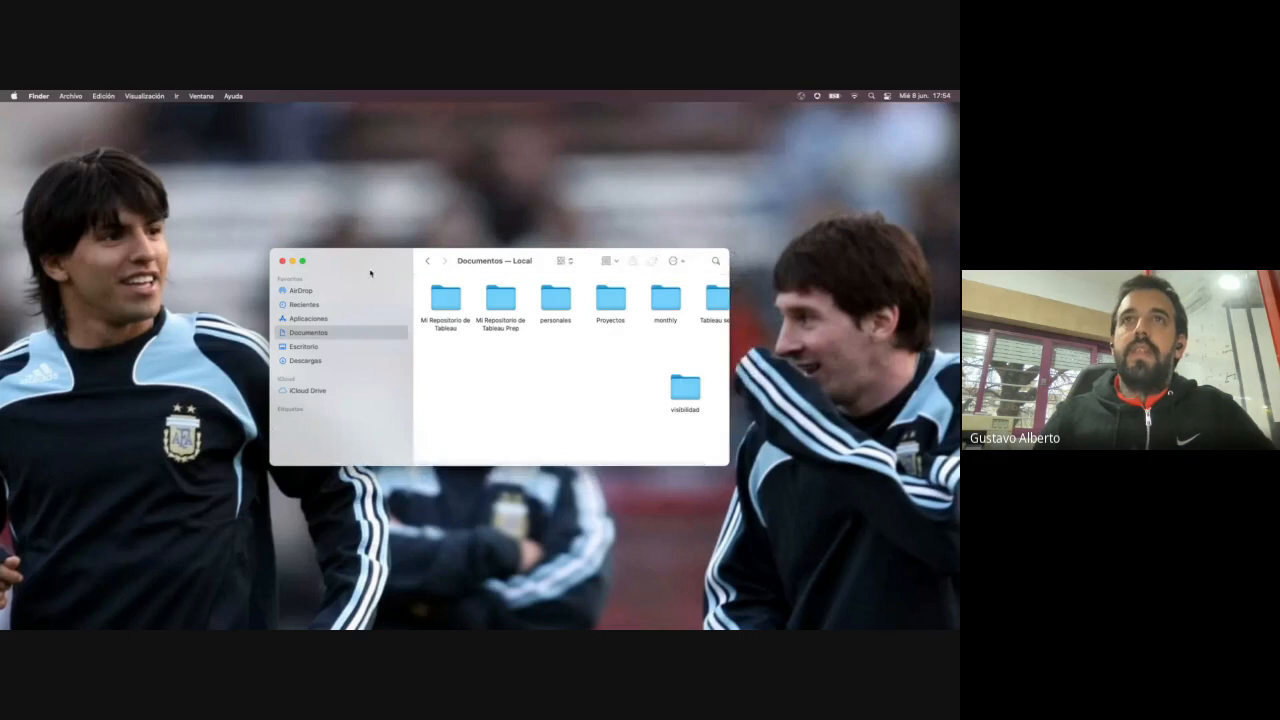
pyautogui.moveTo(371, 261); pyautogui.dragTo(214, 154)
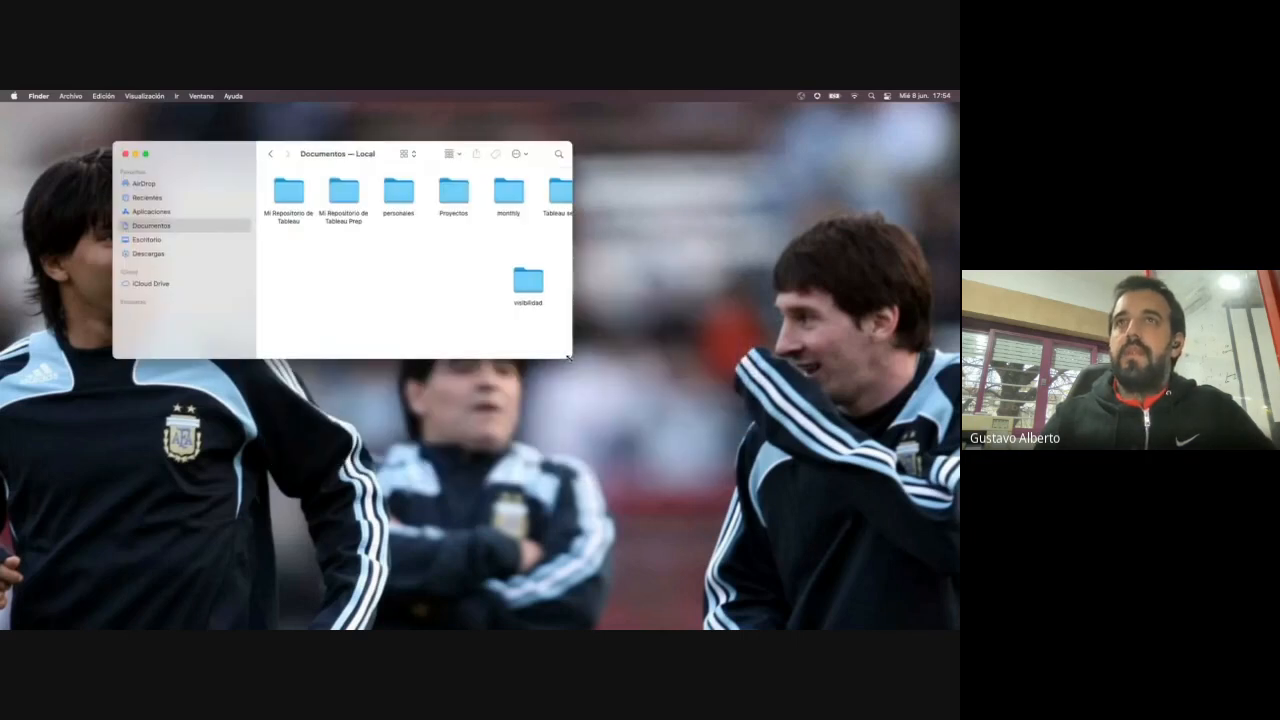
pyautogui.moveTo(568, 357); pyautogui.dragTo(869, 517)
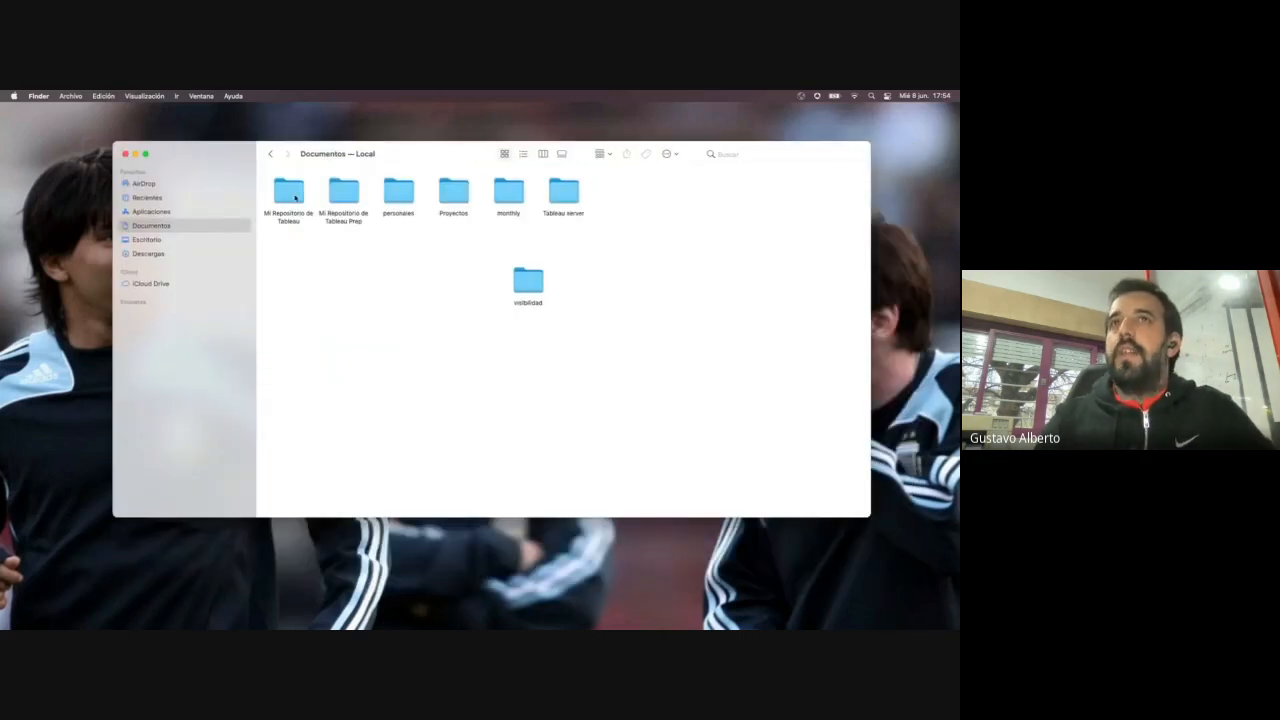
pyautogui.doubleClick(295, 197)
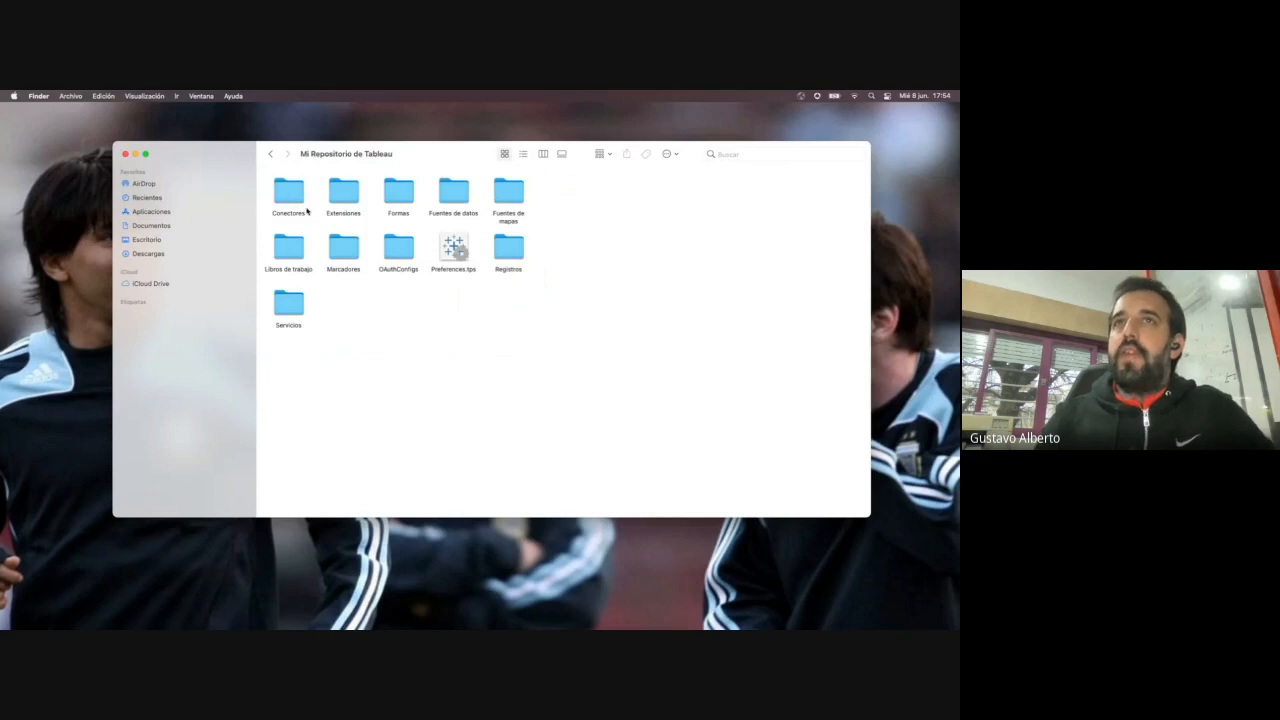
pyautogui.doubleClick(402, 193)
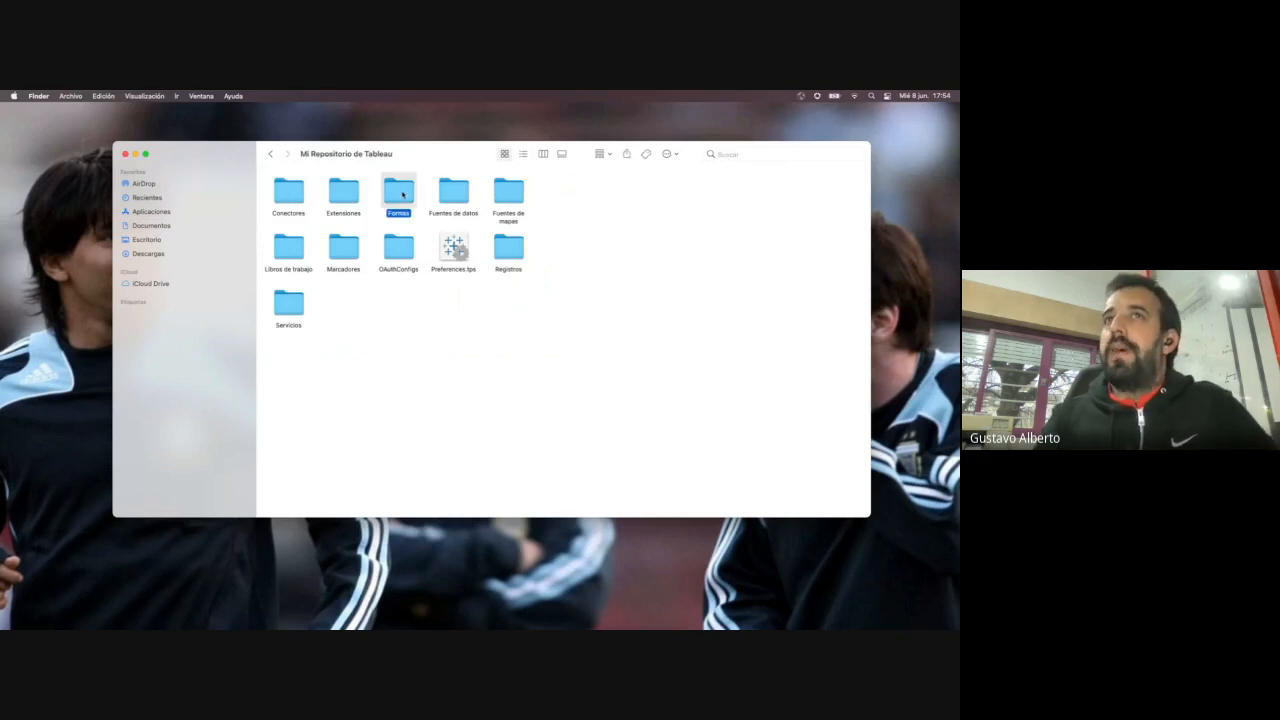
# Examine the Arrows shape images, plus refresh.png, hora critica.png and hora.png in the refresh folder
pyautogui.doubleClick(290, 193)
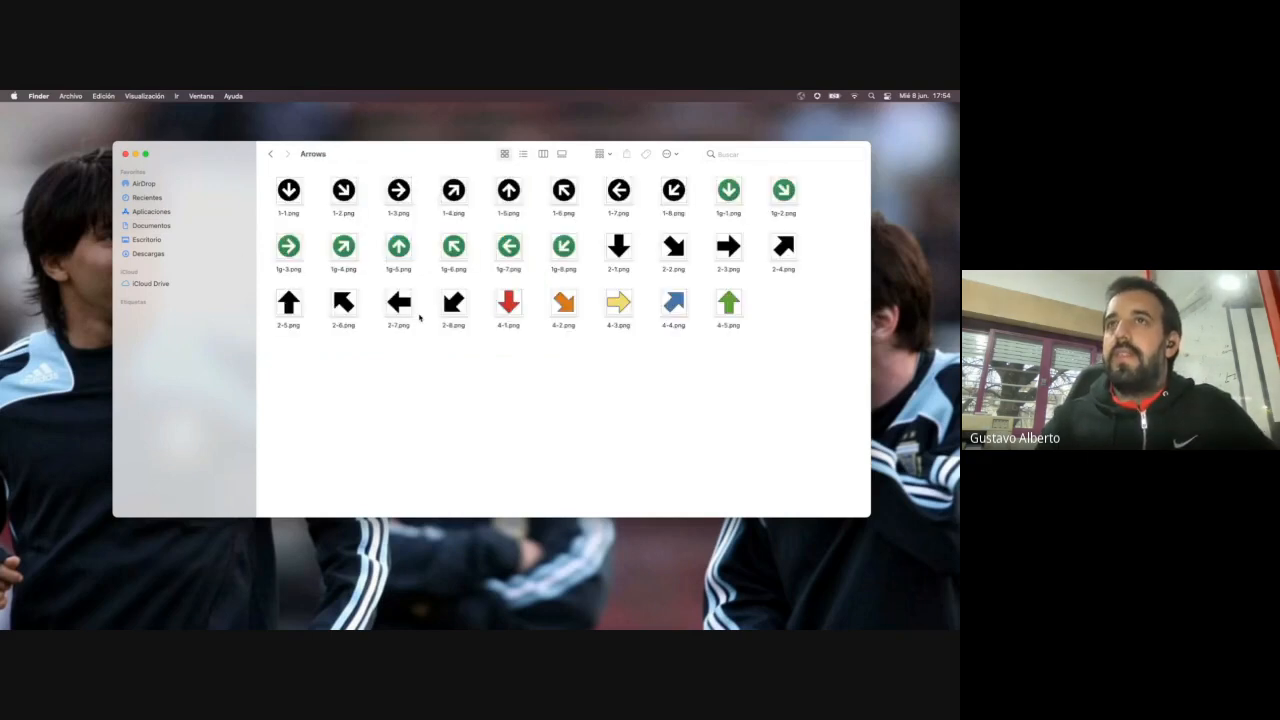
pyautogui.click(271, 154)
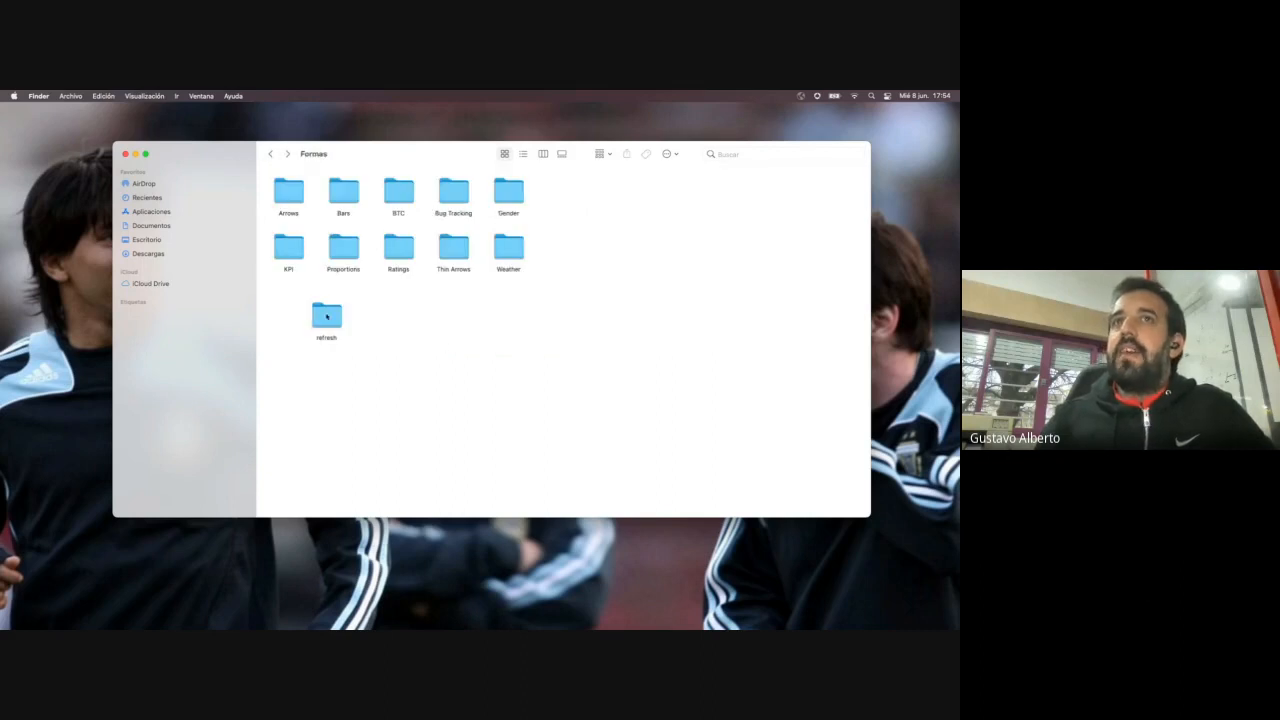
pyautogui.doubleClick(326, 317)
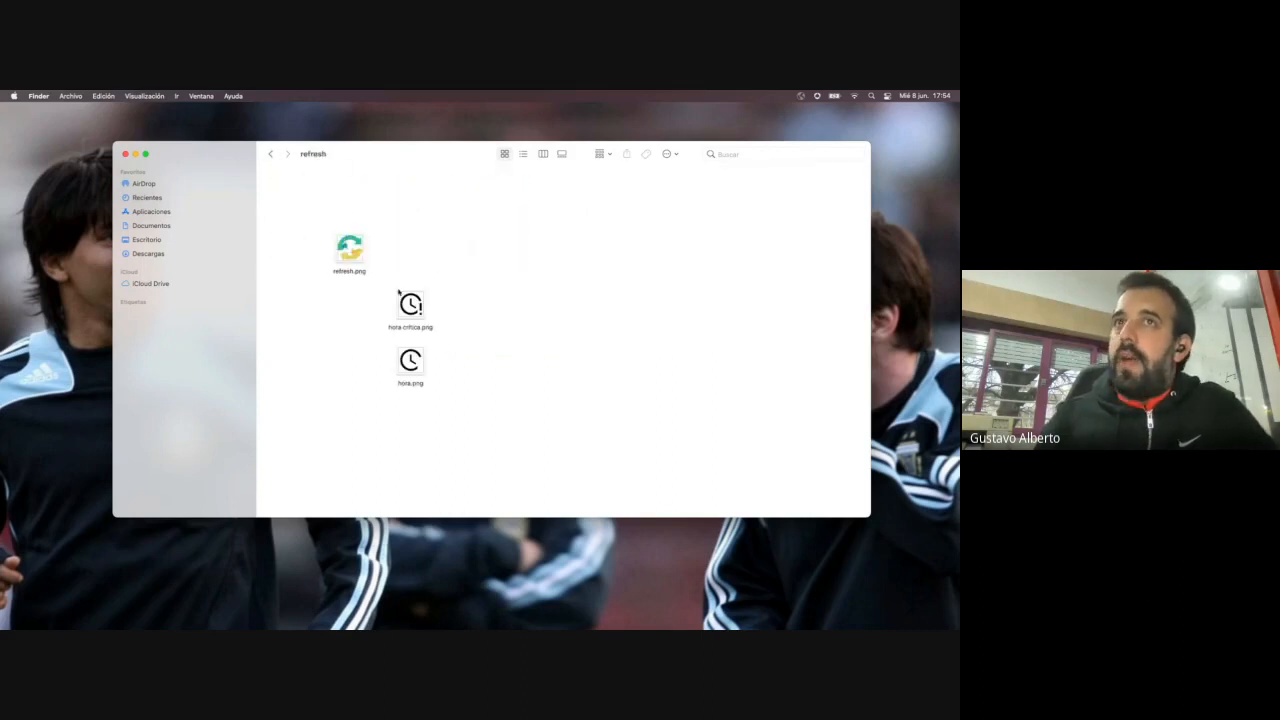
pyautogui.click(408, 303)
pyautogui.click(422, 361)
pyautogui.click(313, 213)
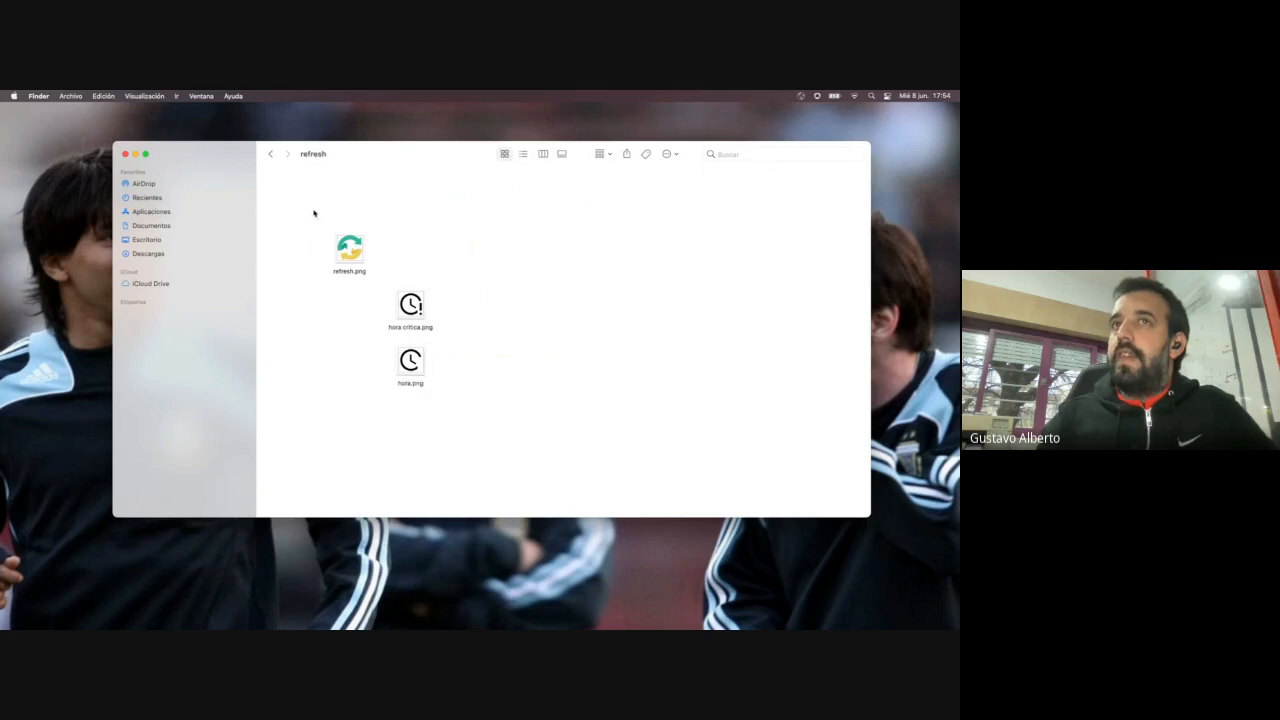
pyautogui.moveTo(313, 211); pyautogui.dragTo(338, 220)
pyautogui.click(478, 355)
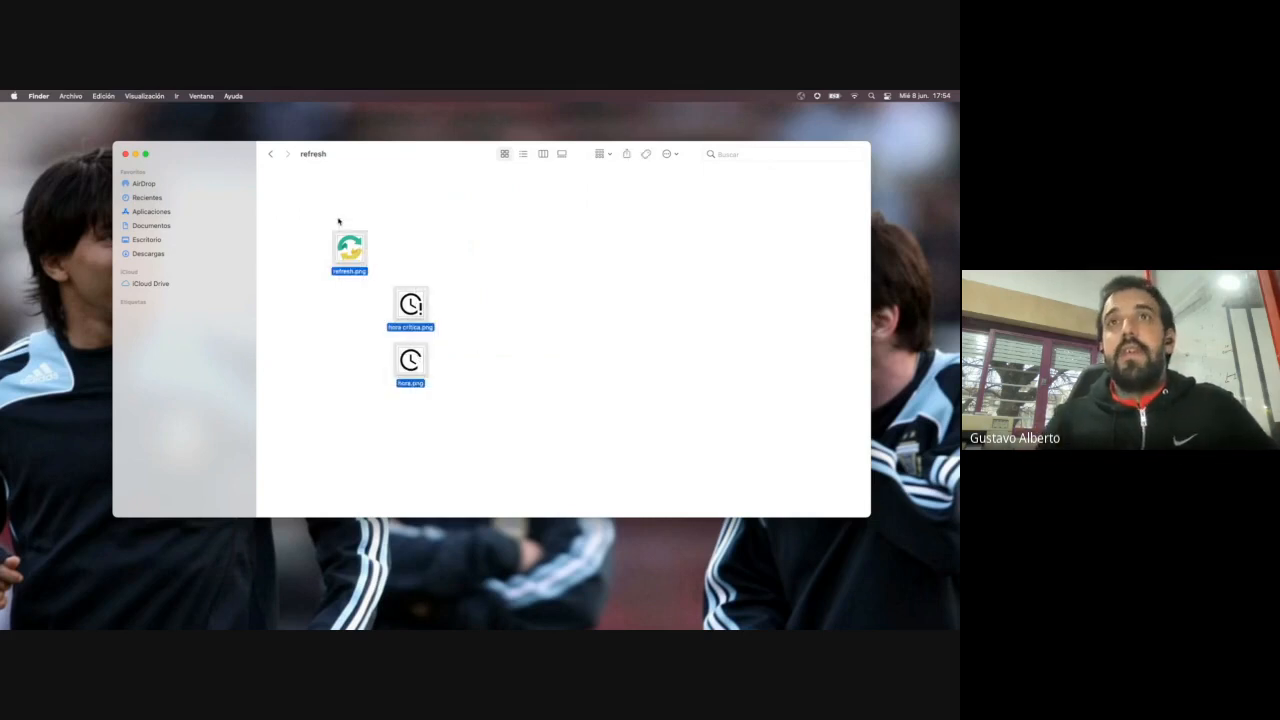
pyautogui.click(415, 239)
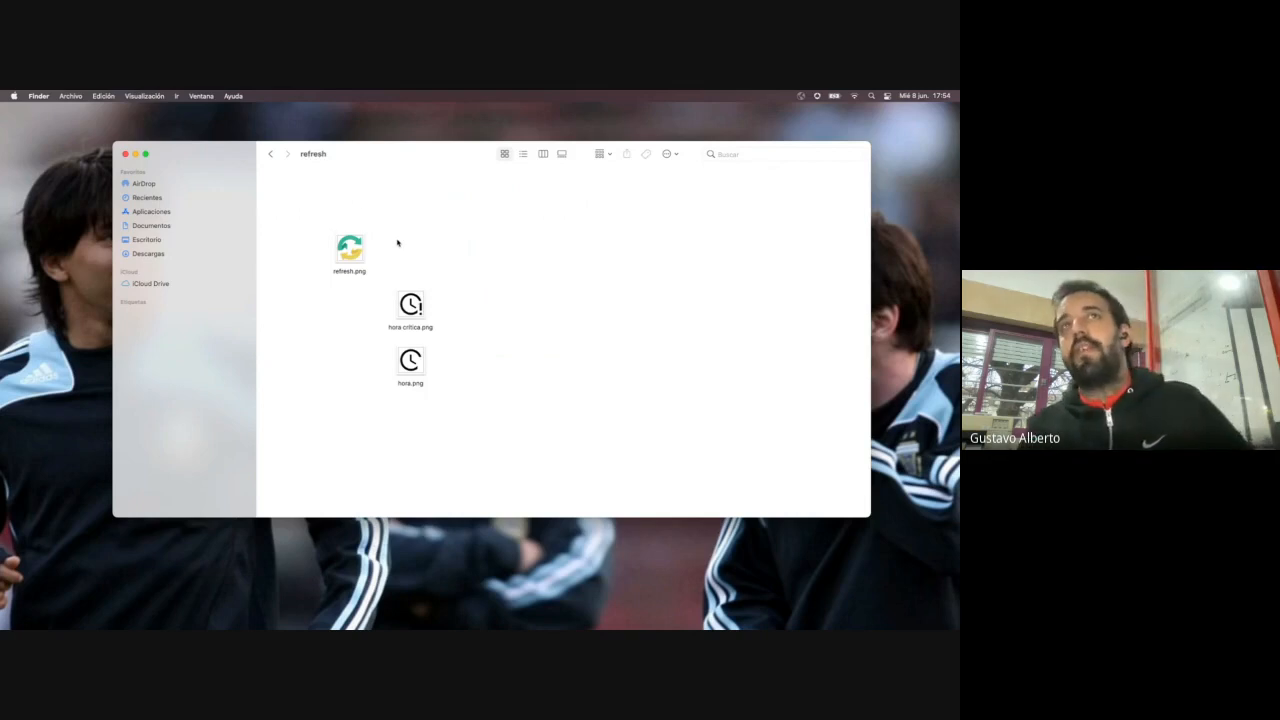
# Close the Finder window, return to Tableau, and reload the shapes to select the refresh palette
pyautogui.press('super+w')
pyautogui.hotkey('ctrl', 'Right')
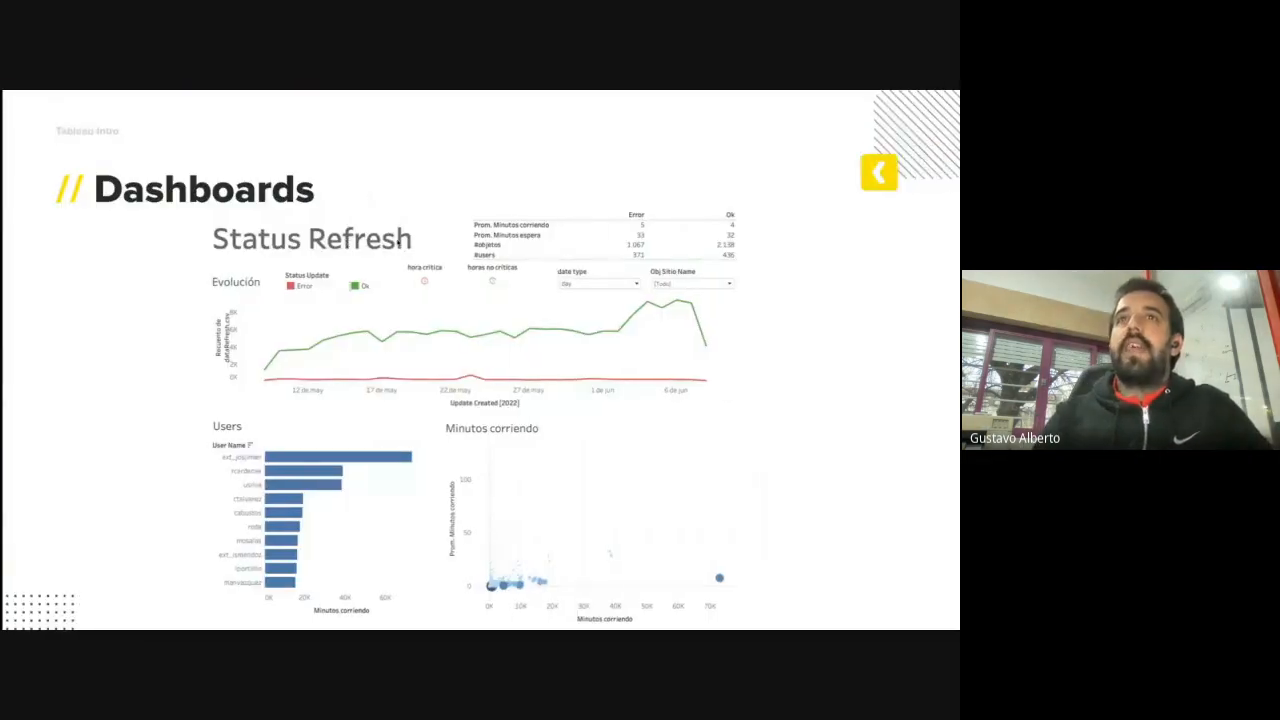
pyautogui.hotkey('ctrl', 'Right')
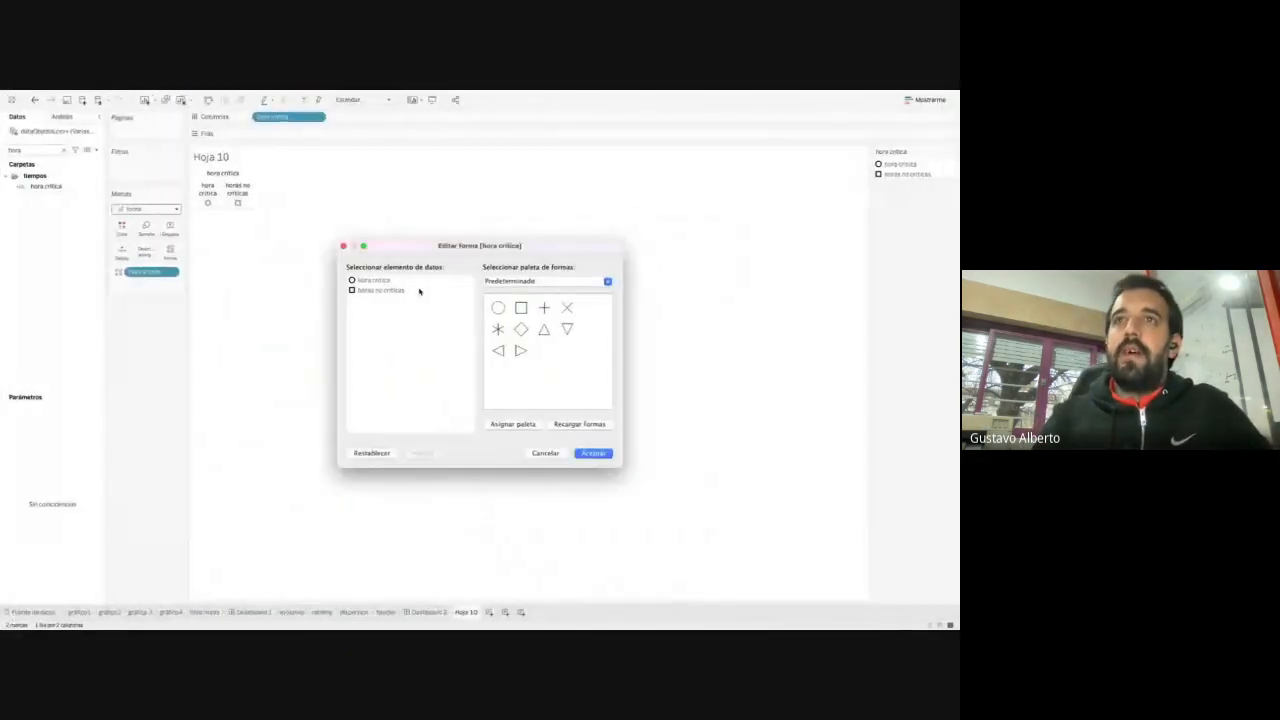
pyautogui.click(580, 424)
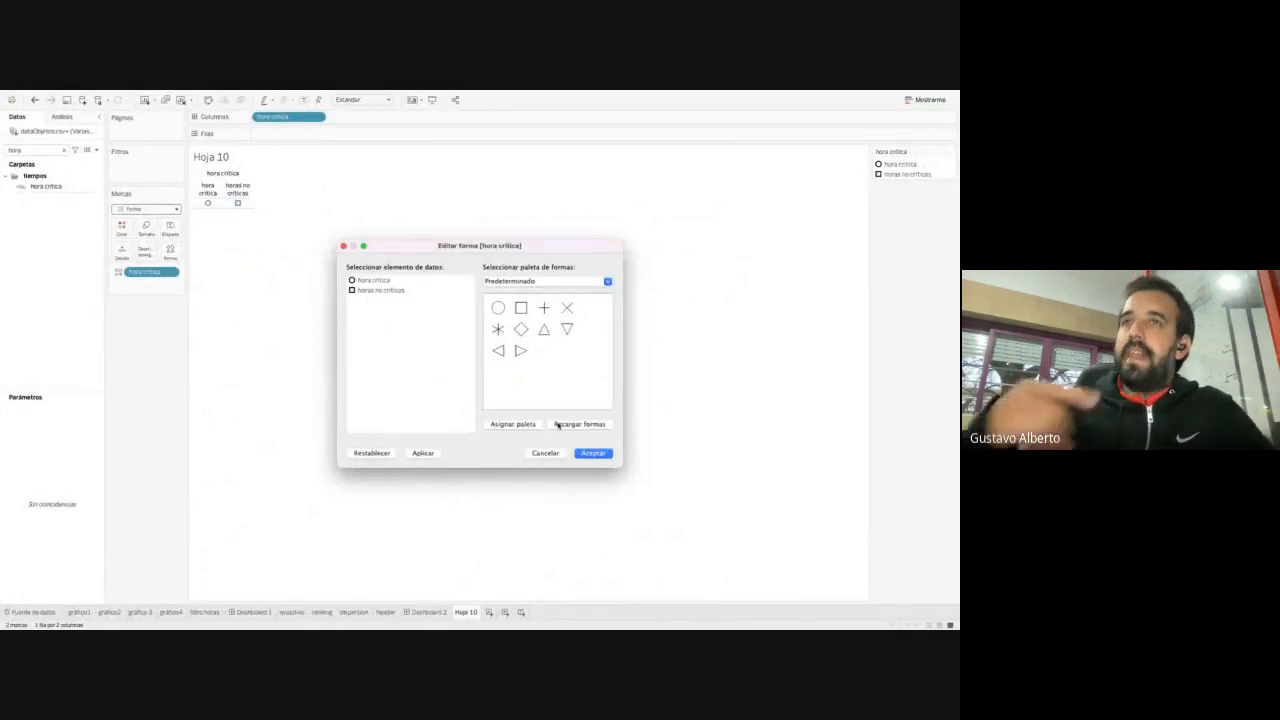
pyautogui.click(535, 282)
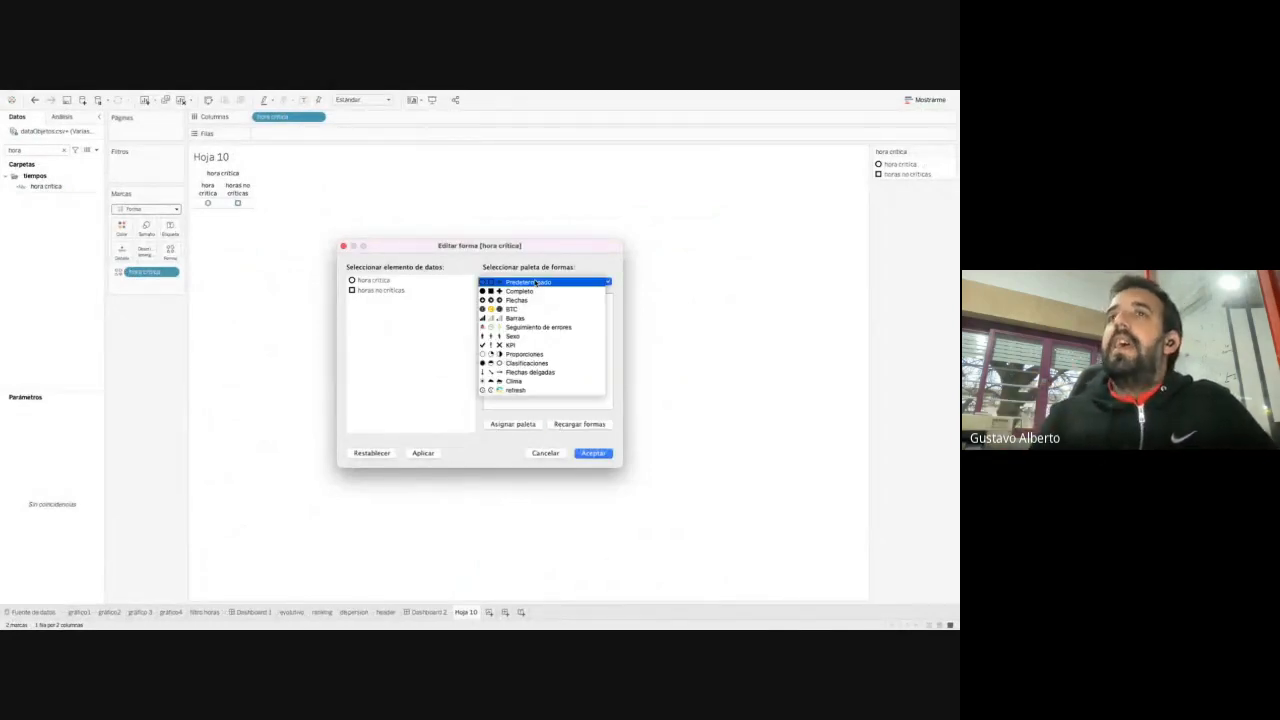
pyautogui.click(527, 390)
# Assign the exclamation clock from the refresh palette to hora crítica and the plain clock to horas no críticas
pyautogui.click(368, 282)
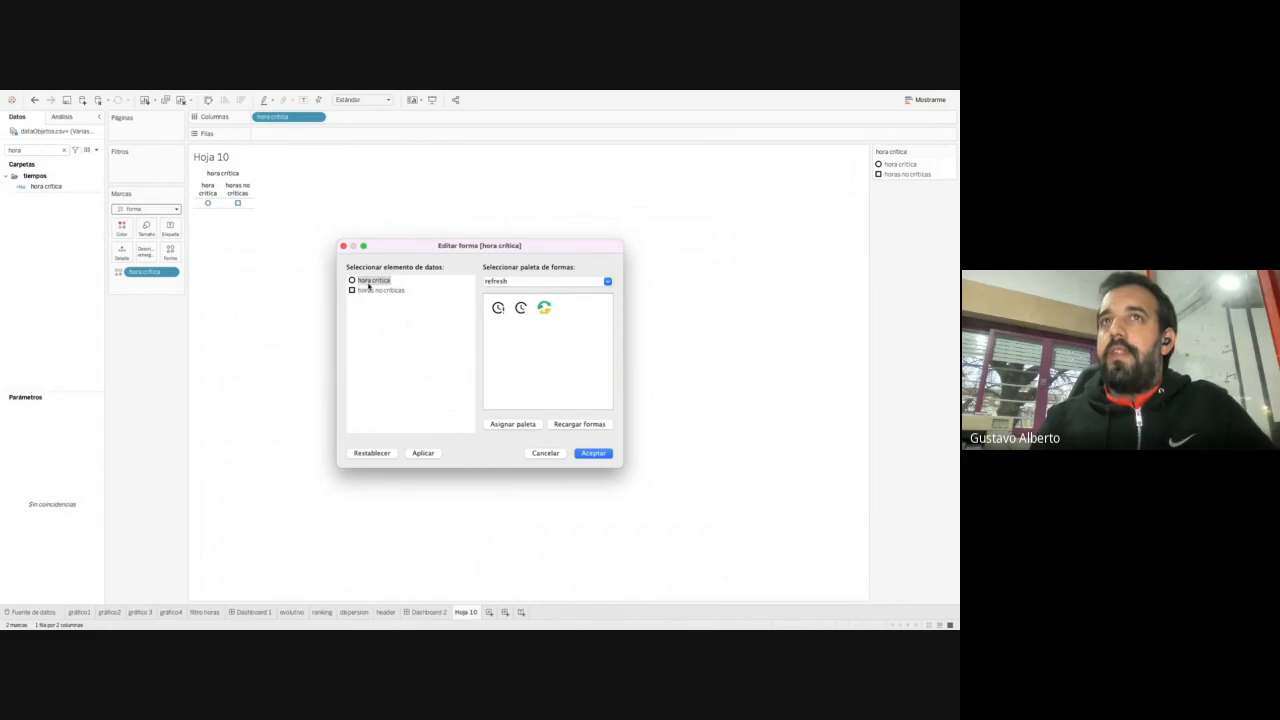
pyautogui.click(498, 307)
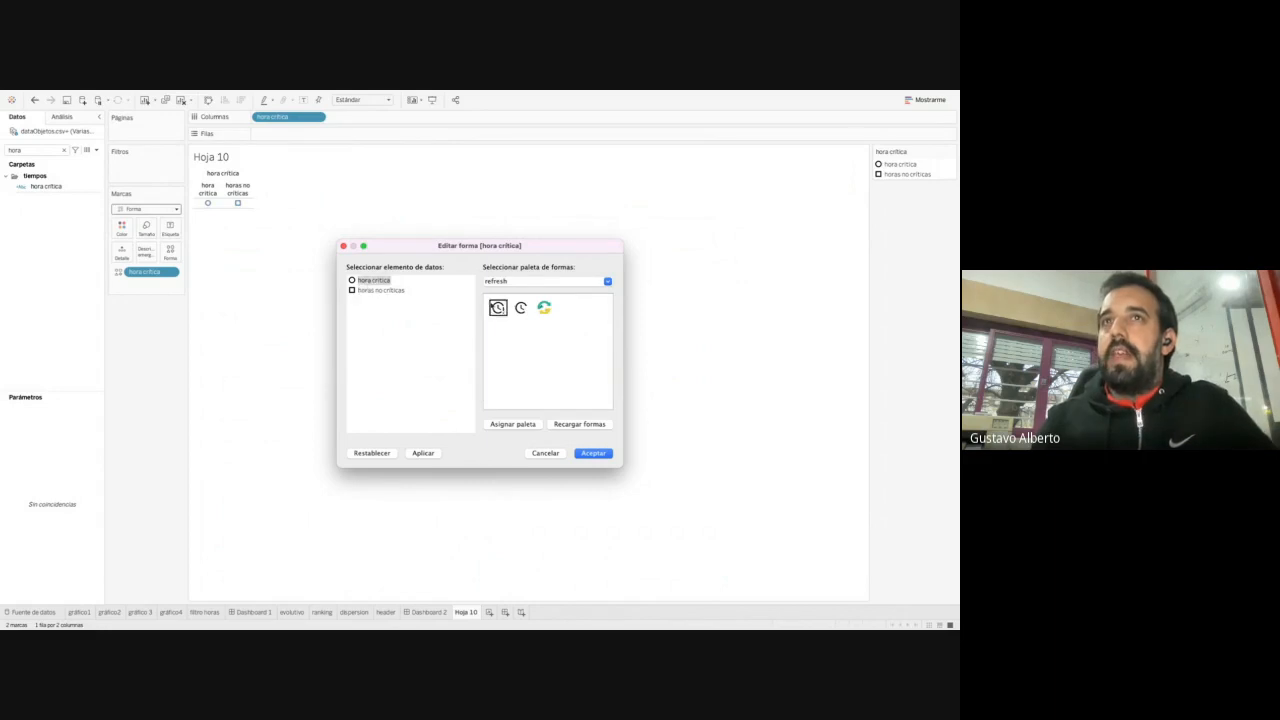
pyautogui.click(377, 291)
pyautogui.click(521, 309)
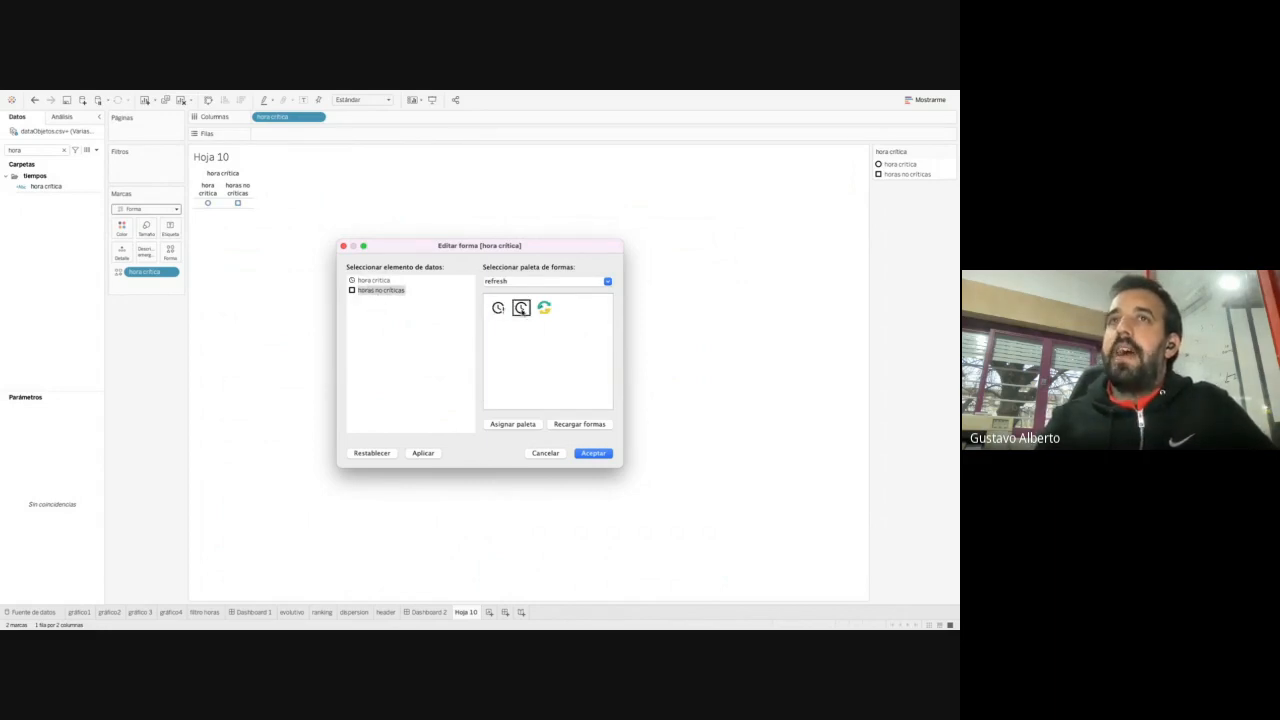
pyautogui.click(591, 455)
pyautogui.click(594, 454)
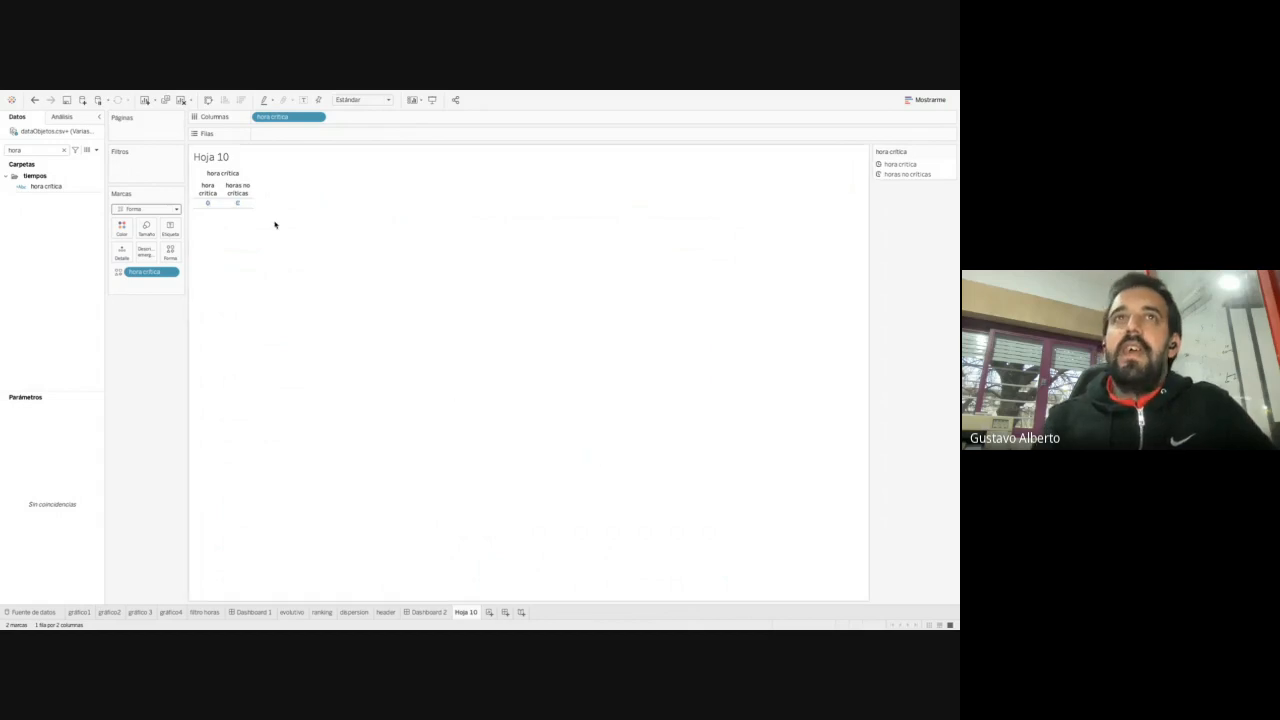
# Fit Hoja 10 to Vista completa and color the clock marks by the hora crítica field
pyautogui.click(362, 100)
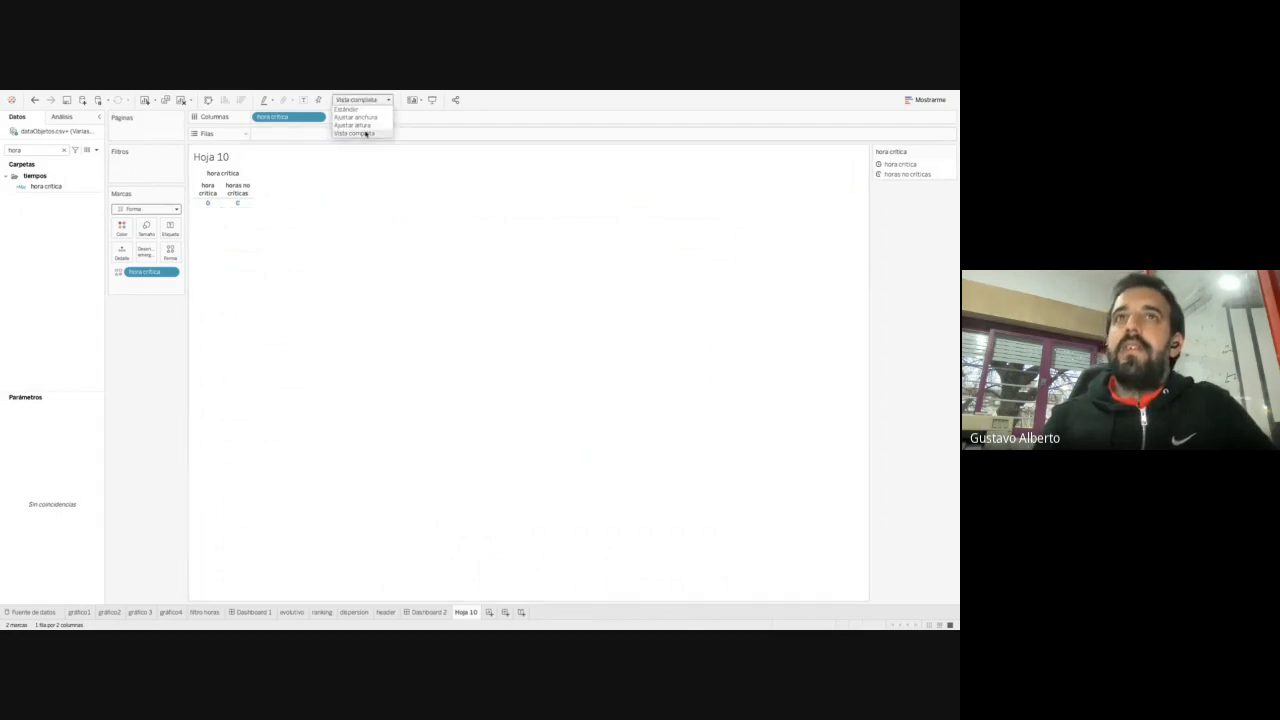
pyautogui.click(365, 133)
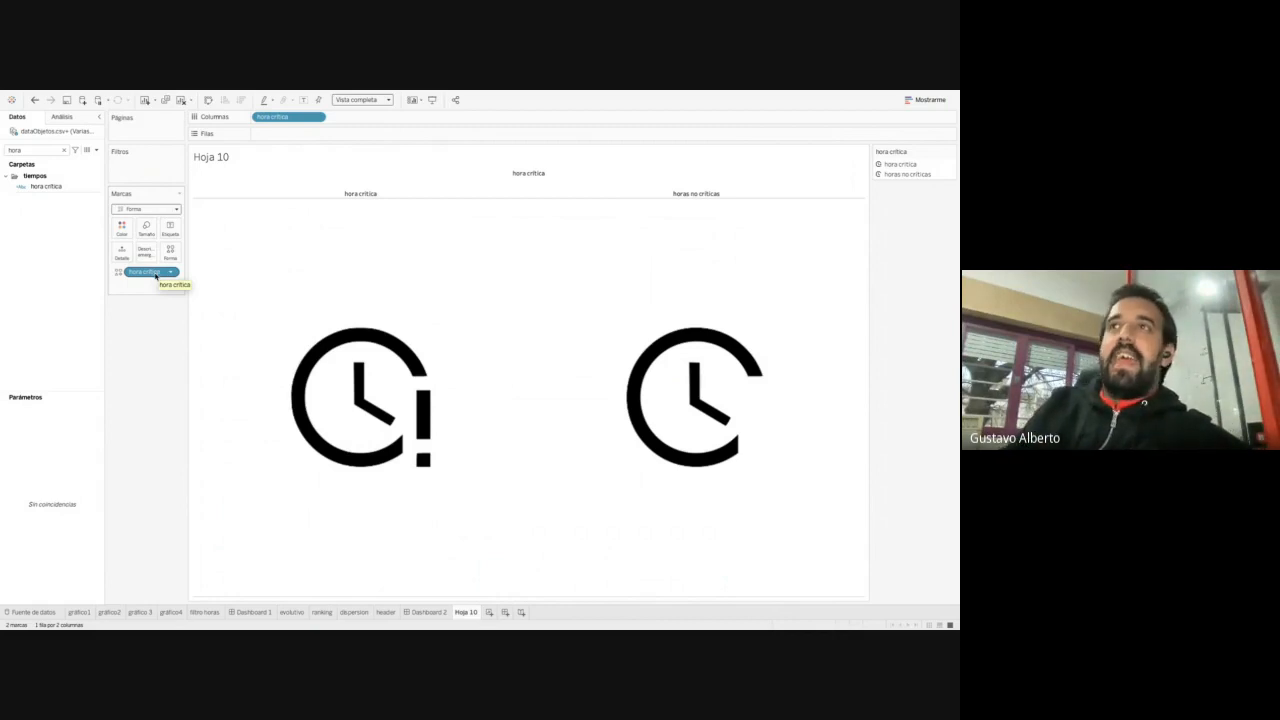
pyautogui.moveTo(155, 275); pyautogui.dragTo(121, 231)
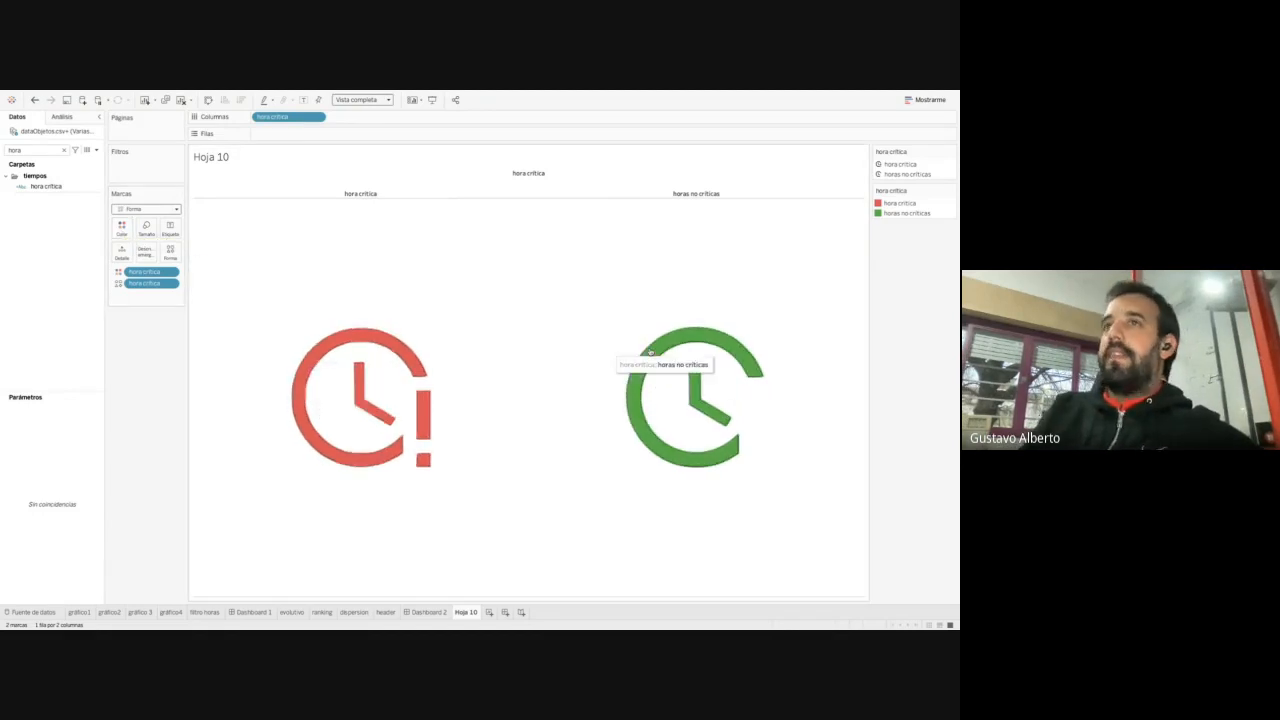
# Rename the Hoja 10 sheet as filtro and hide its column field labels
pyautogui.click(429, 612)
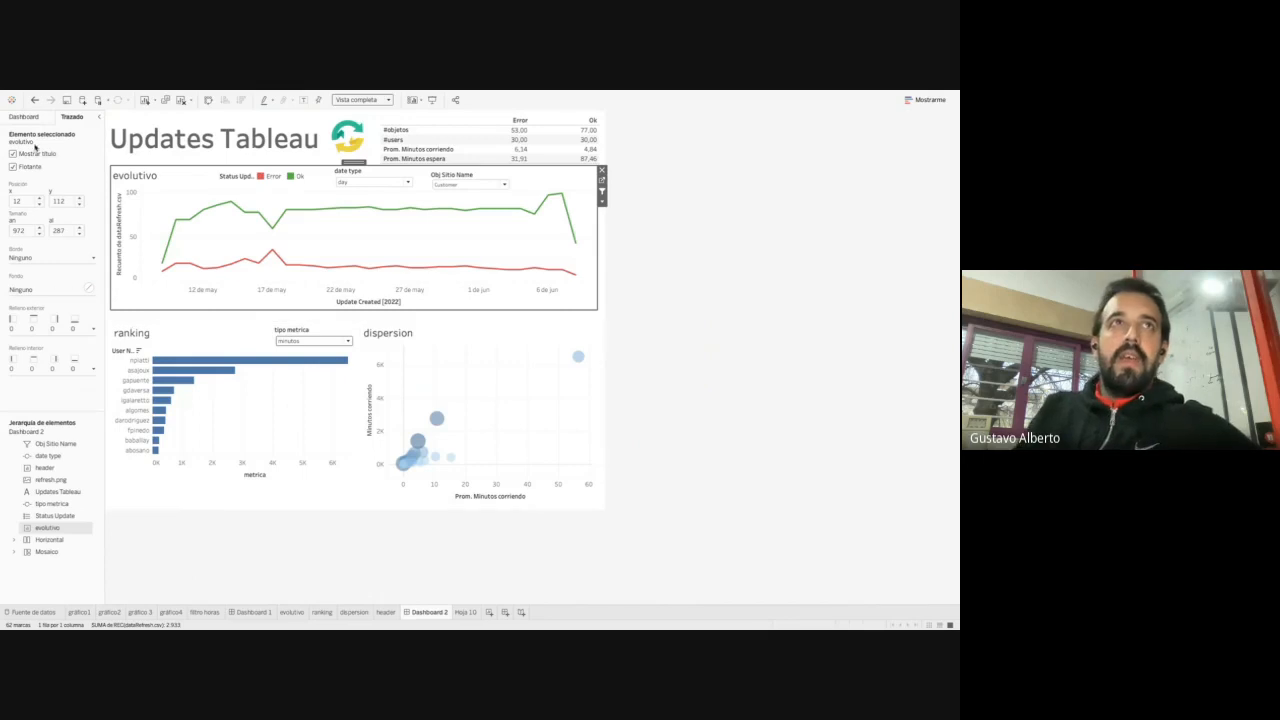
pyautogui.click(23, 116)
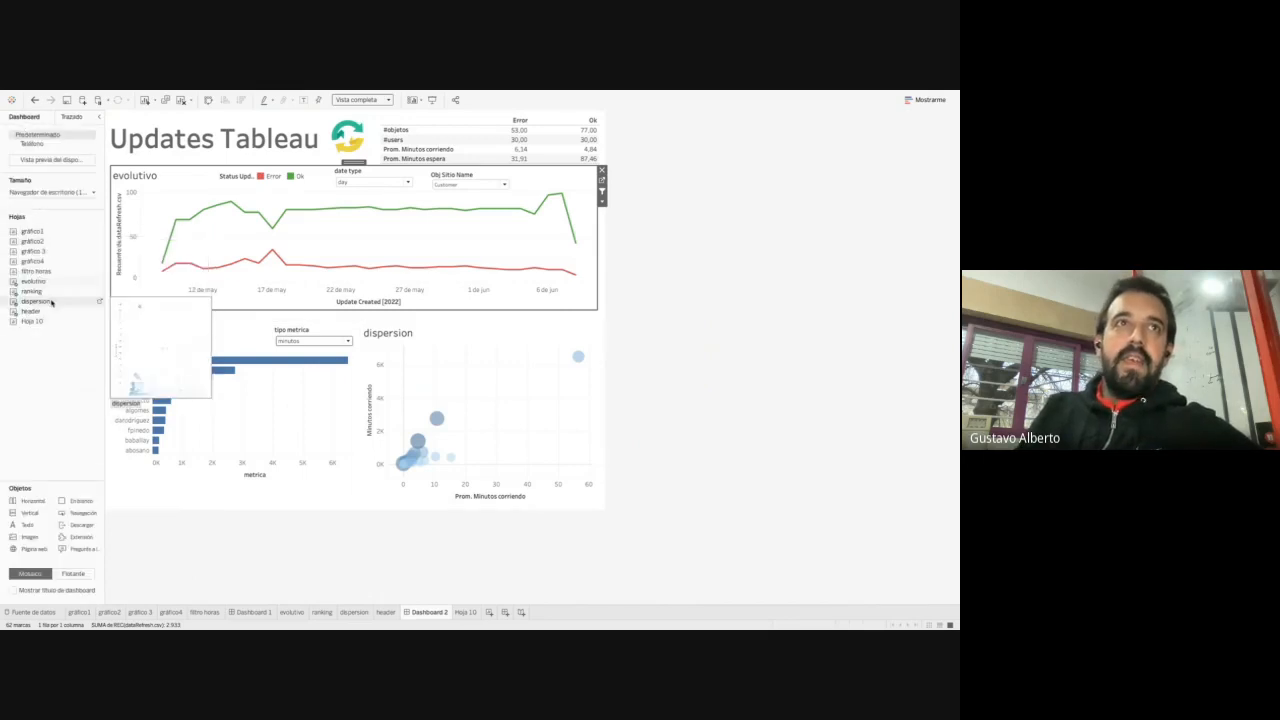
pyautogui.click(465, 612)
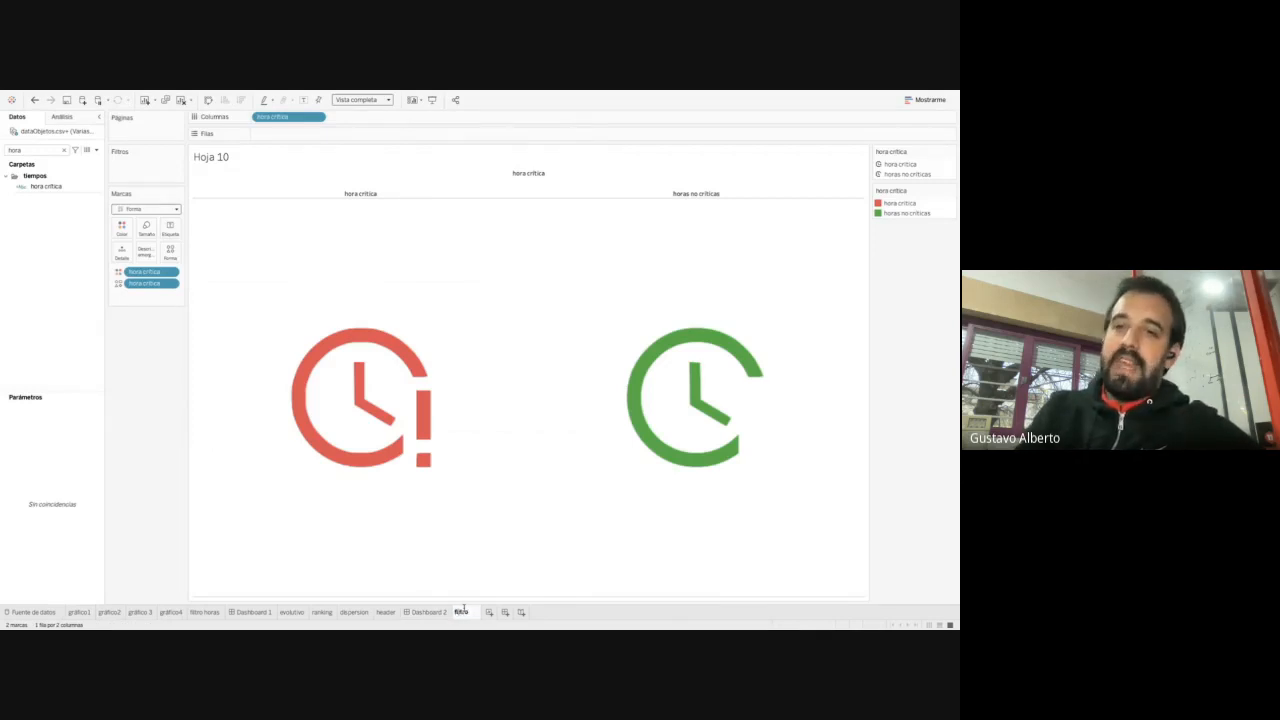
pyautogui.press('Return')
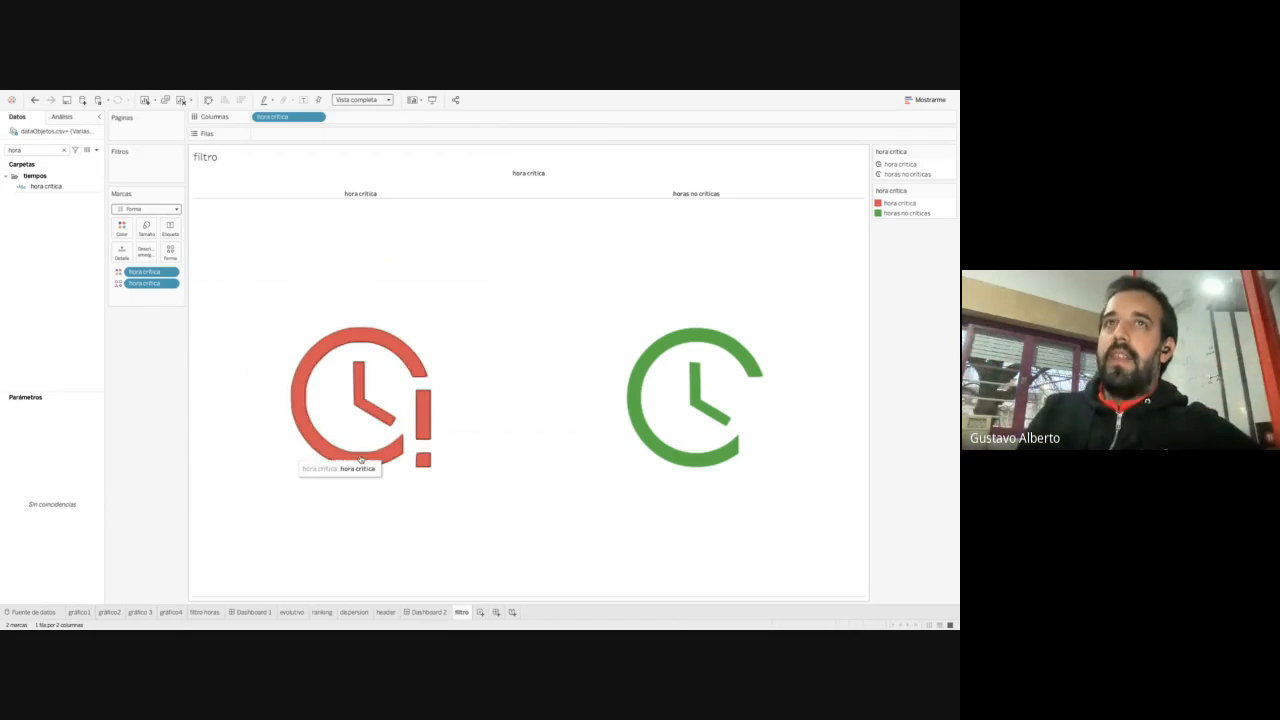
pyautogui.rightClick(515, 175)
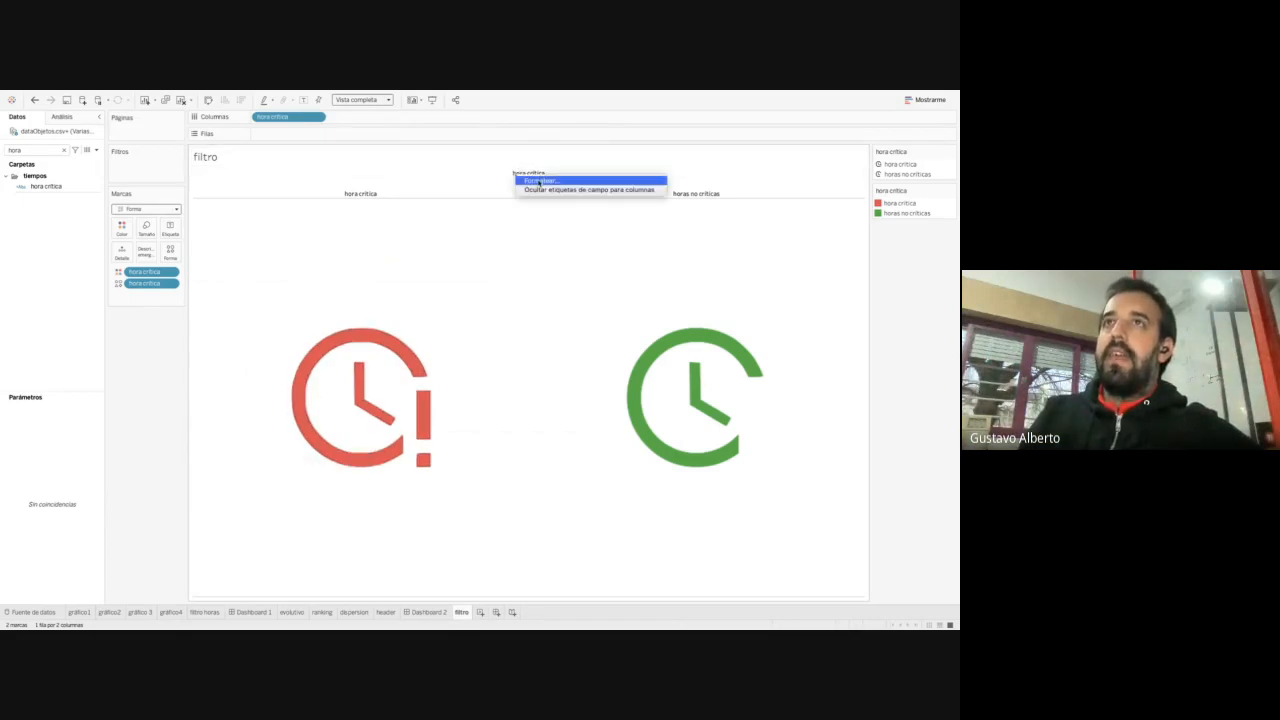
pyautogui.click(540, 190)
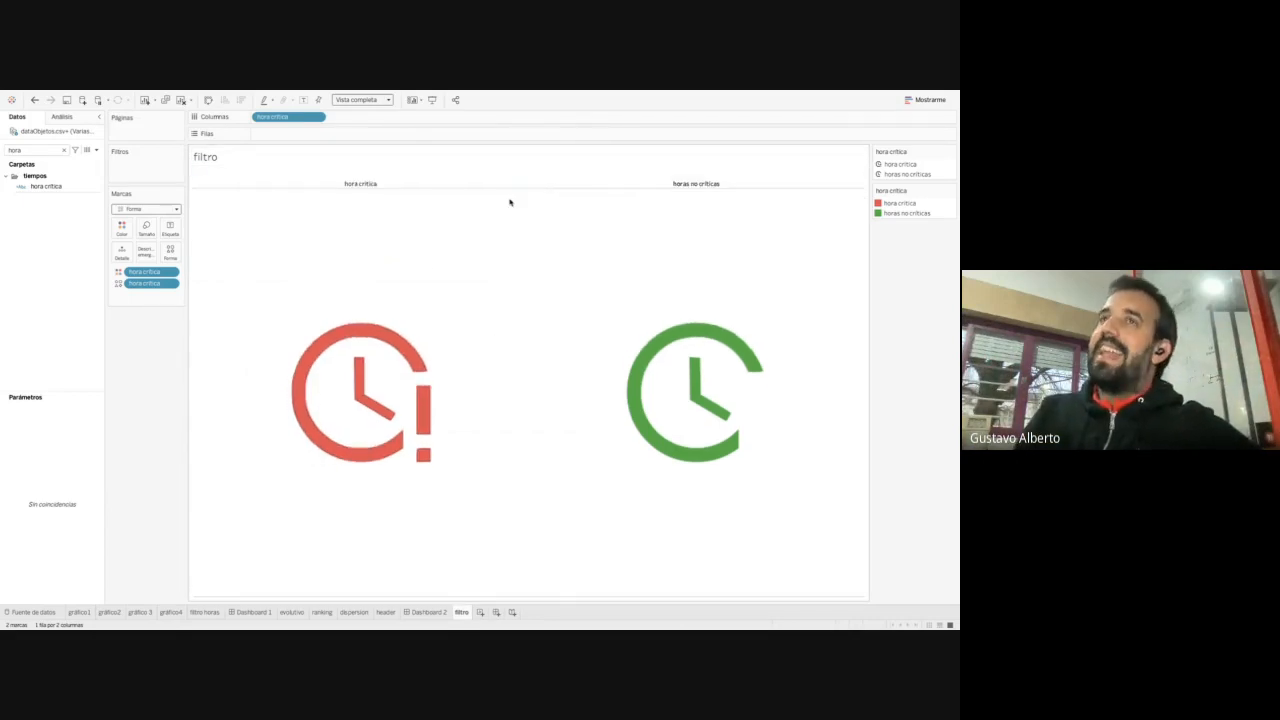
# Add the filtro sheet to Dashboard 2 as a floating object over the evolutivo chart
pyautogui.click(440, 613)
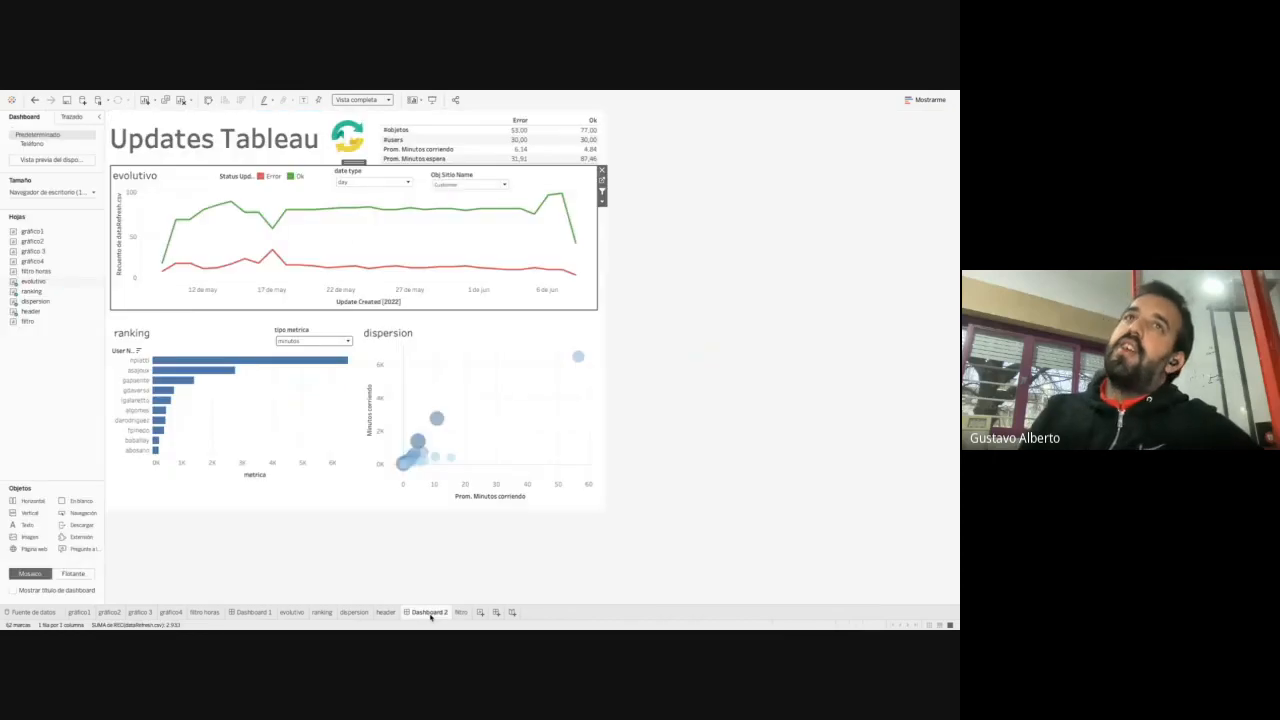
pyautogui.moveTo(38, 328)
pyautogui.mouseDown()
pyautogui.moveTo(486, 171)
pyautogui.moveTo(434, 169)
pyautogui.mouseUp()
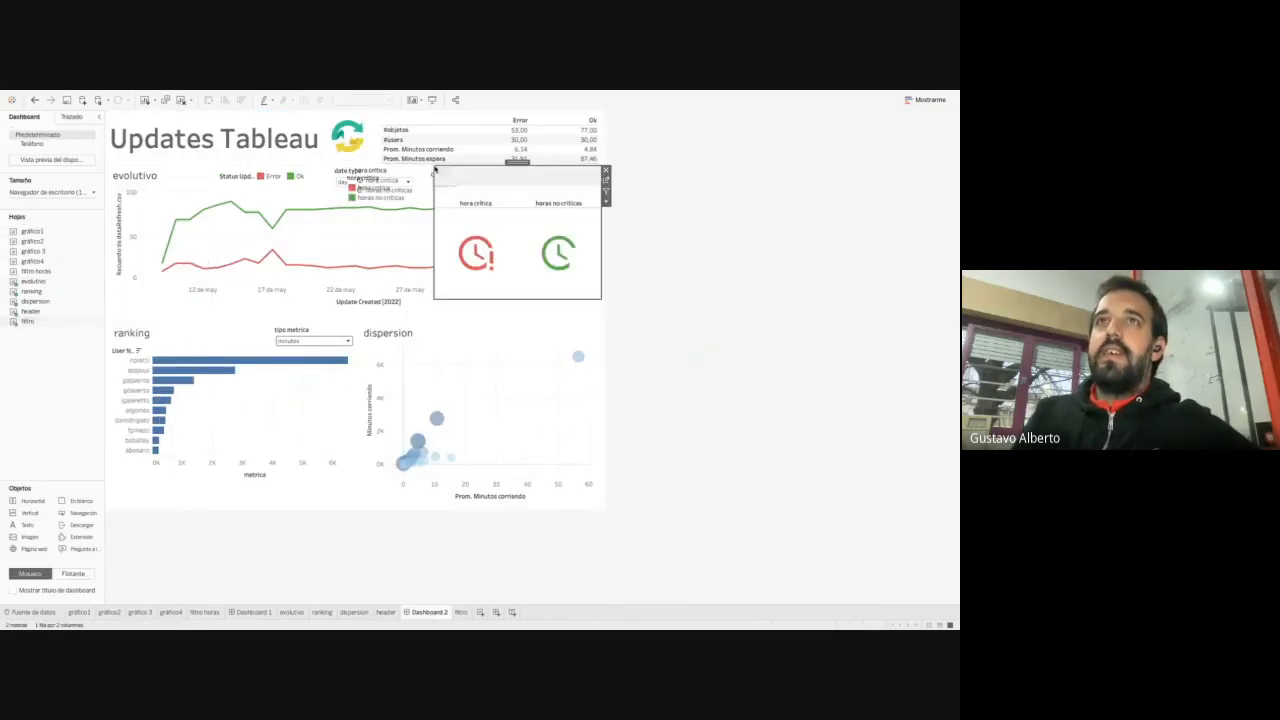
# Try to remove the hora crítica color and shape legends from the dashboard, and undo those changes
pyautogui.click(384, 188)
pyautogui.click(422, 178)
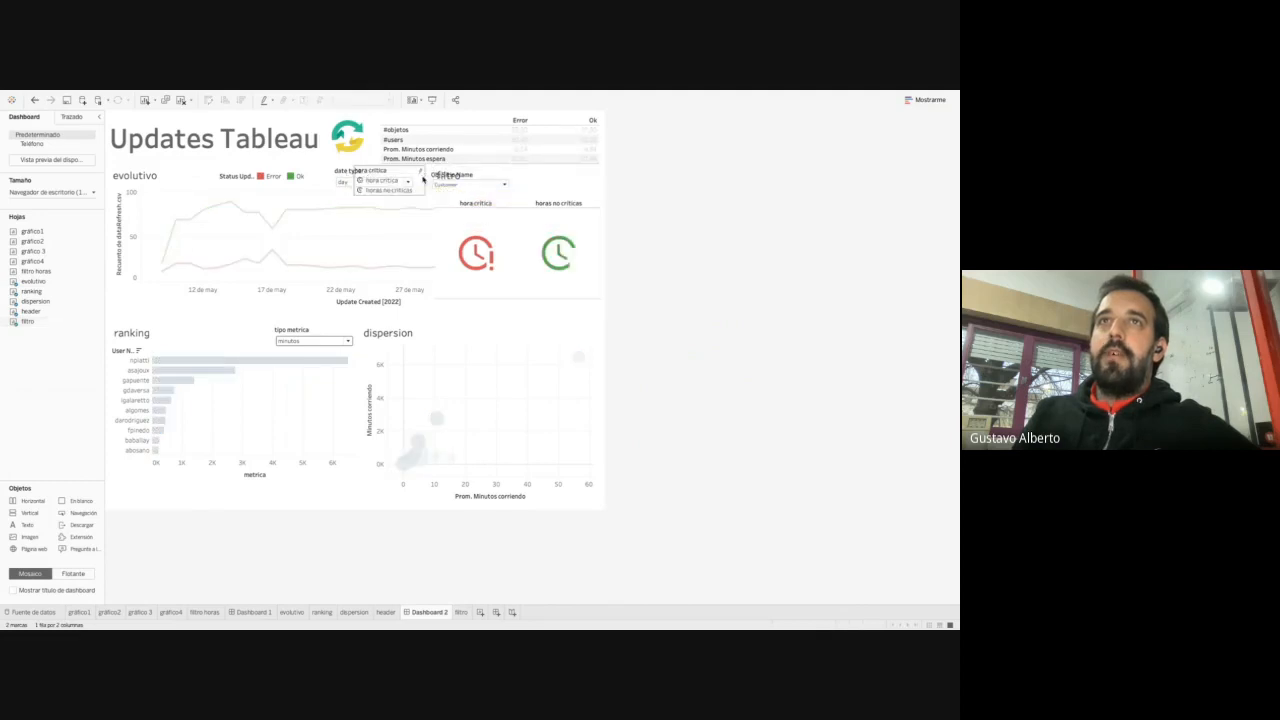
pyautogui.click(412, 178)
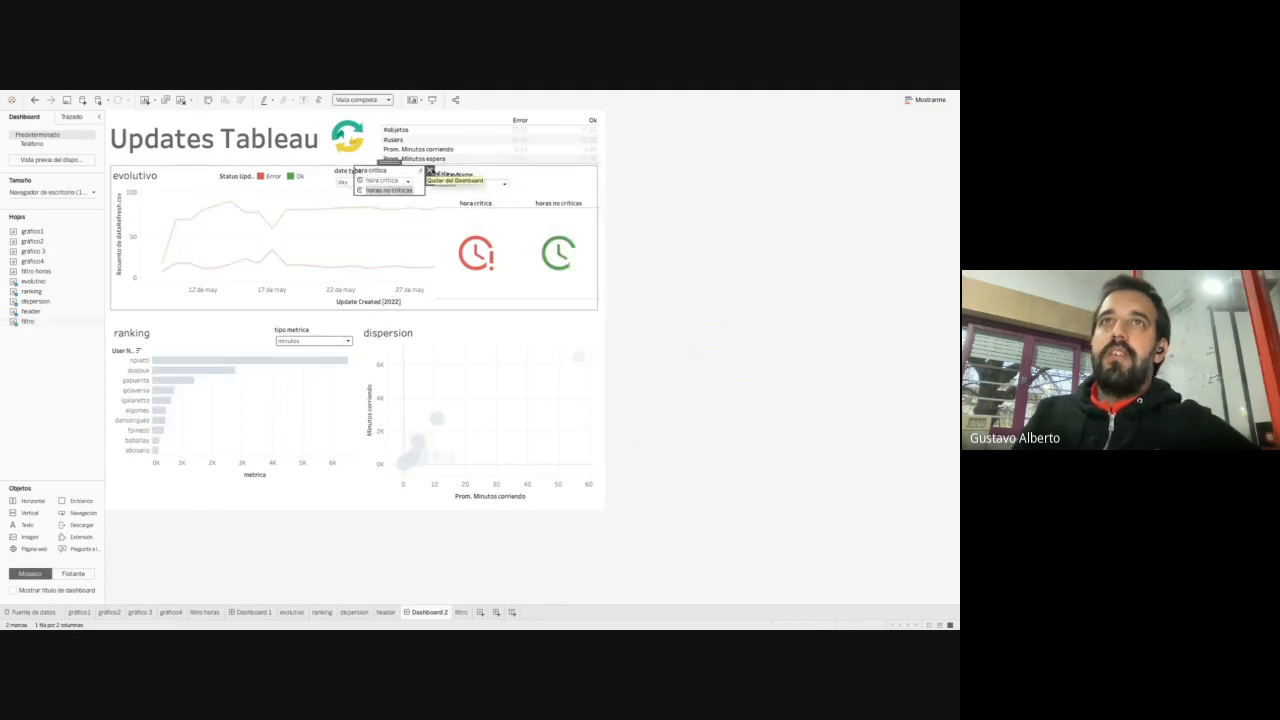
pyautogui.click(429, 170)
pyautogui.click(565, 248)
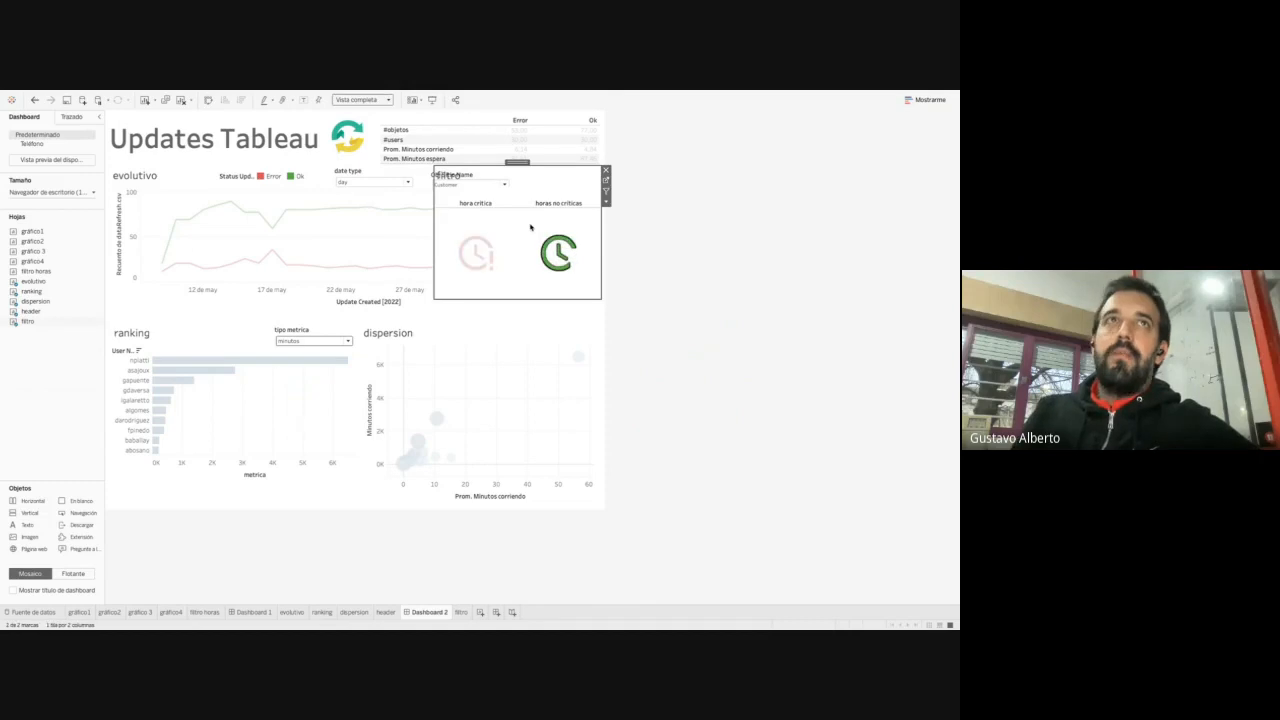
pyautogui.click(34, 101)
pyautogui.click(34, 101)
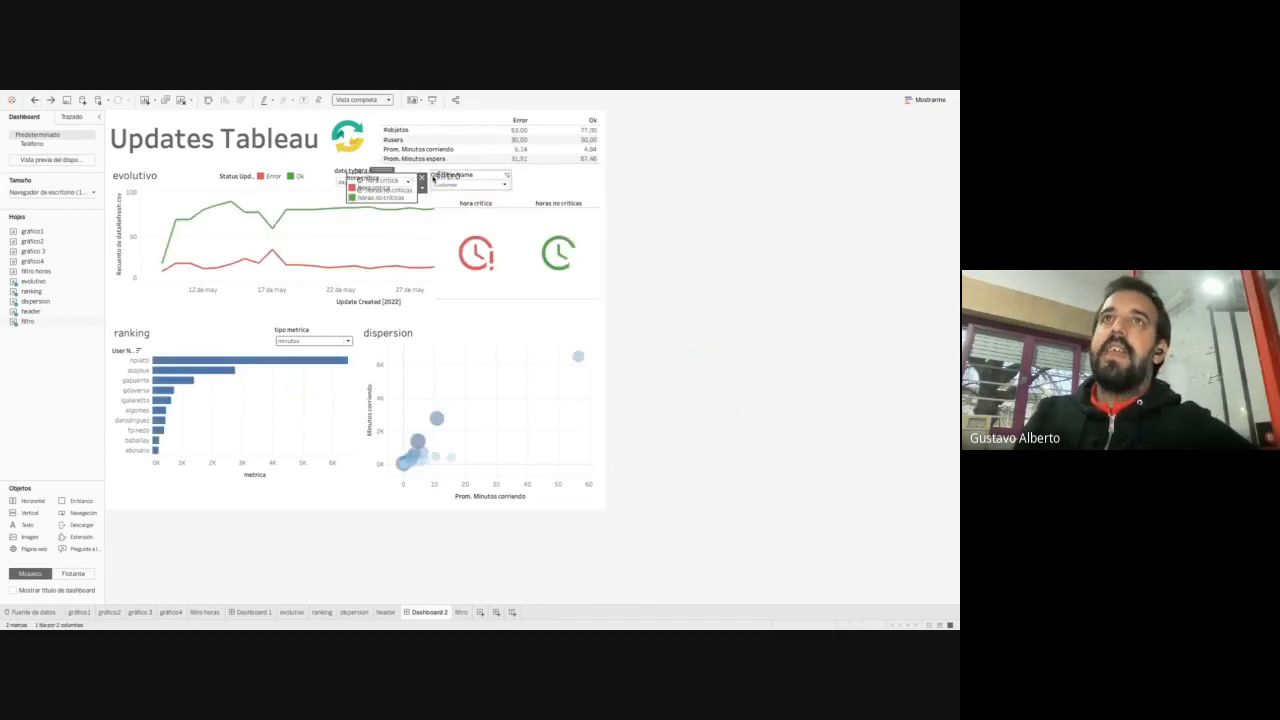
# Remove the hora crítica legends and shrink the floating filtro sheet to fit beside the Obj Sitio Name filter
pyautogui.click(422, 179)
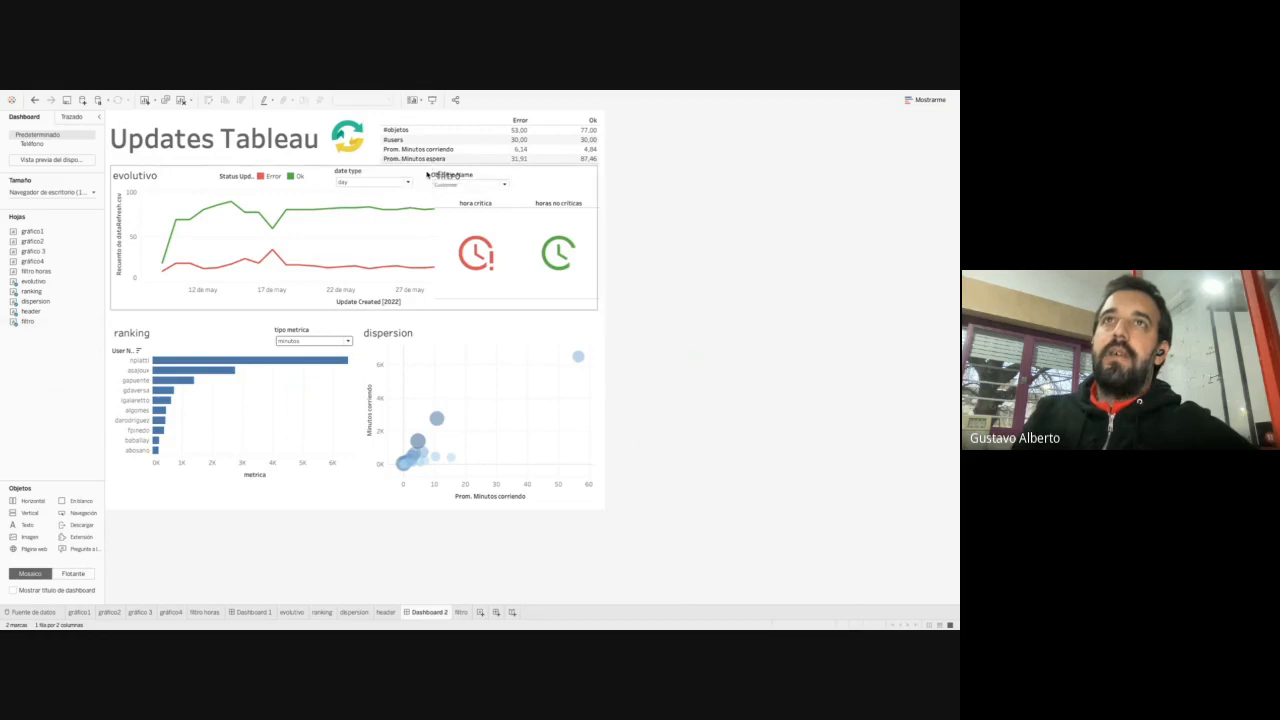
pyautogui.click(482, 281)
pyautogui.moveTo(433, 298); pyautogui.dragTo(516, 188)
# Hide the title of the floating filtro sheet on the dashboard
pyautogui.rightClick(531, 170)
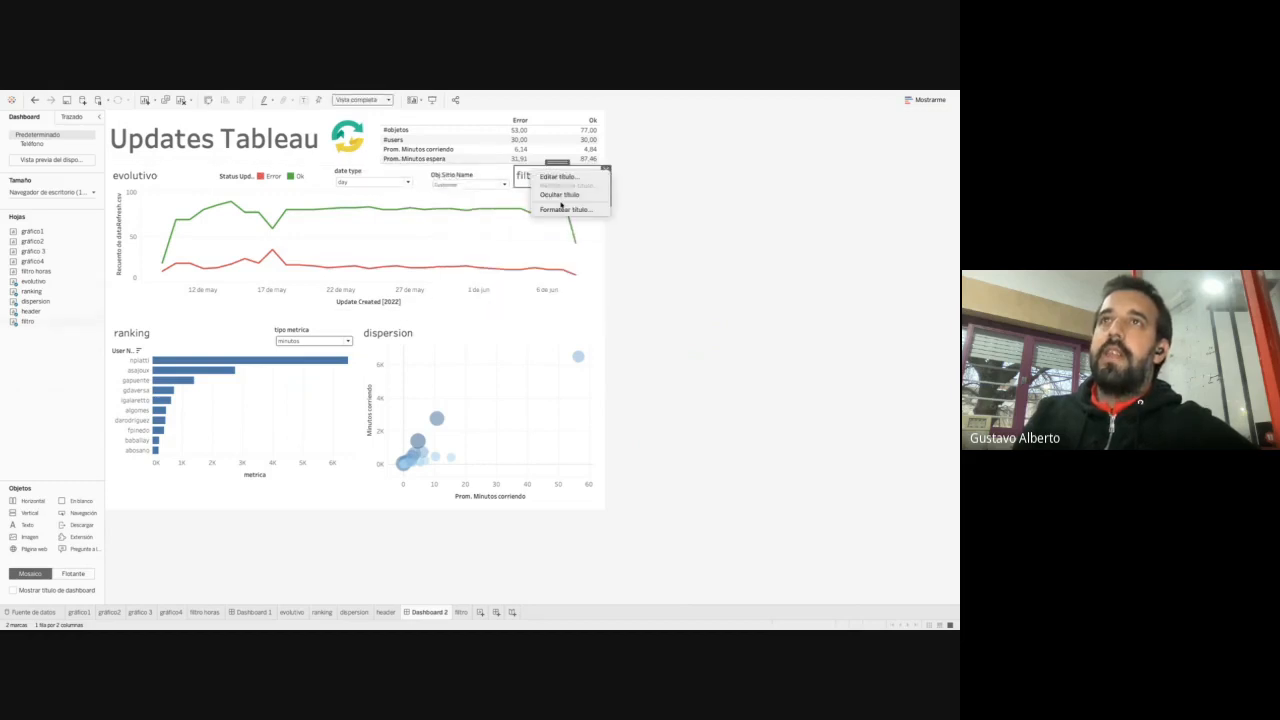
pyautogui.click(561, 199)
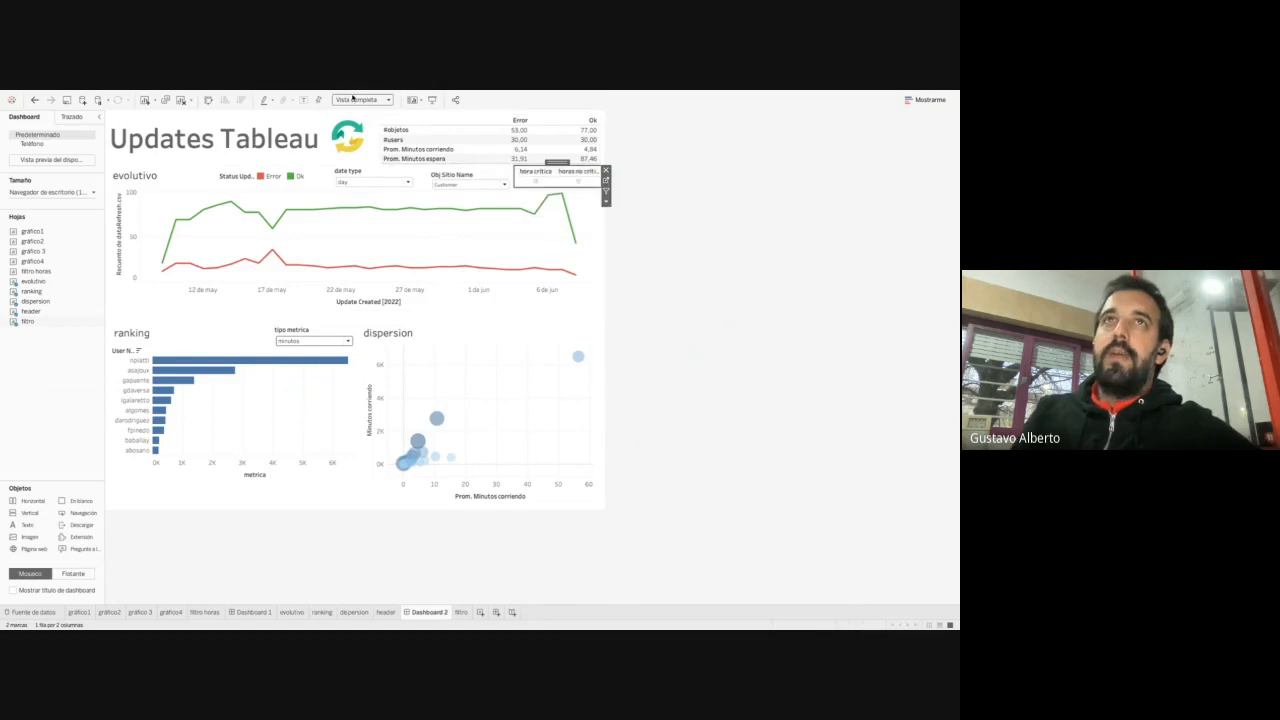
pyautogui.click(368, 100)
pyautogui.click(686, 174)
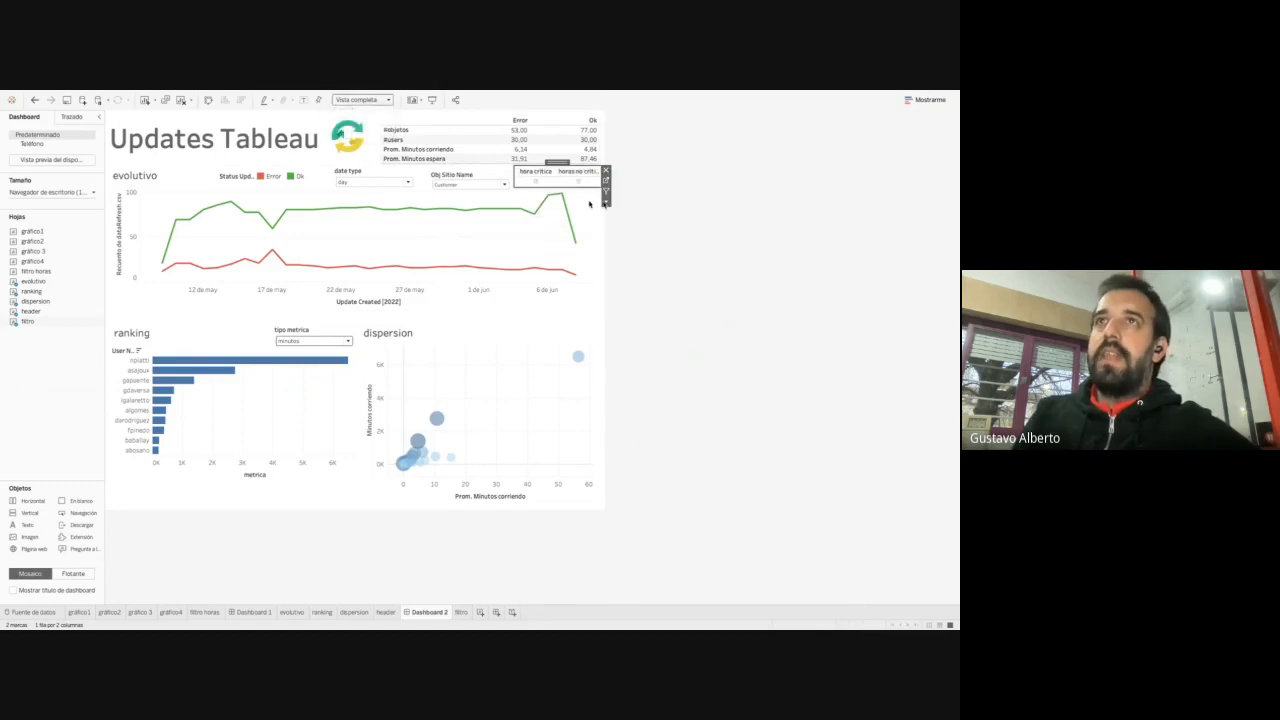
# Hide the filtro sheet's column headers and set the sheet to act as a filter for the dashboard
pyautogui.click(548, 172)
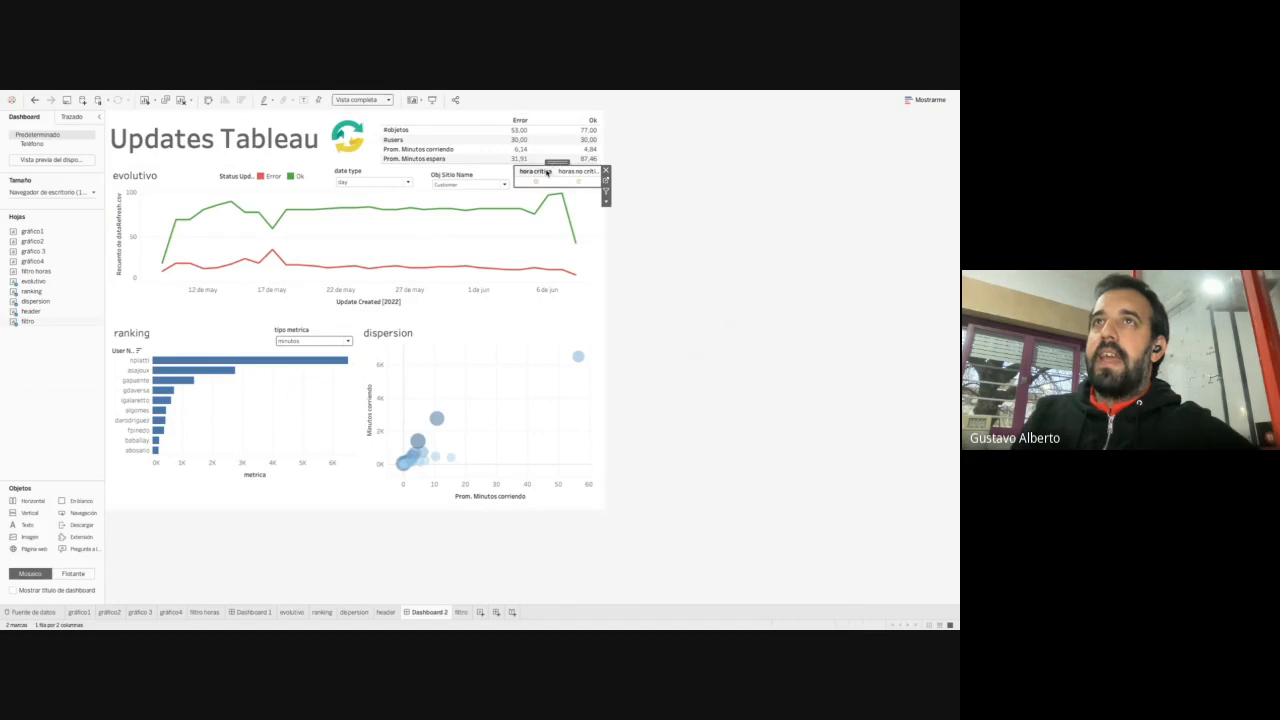
pyautogui.rightClick(546, 172)
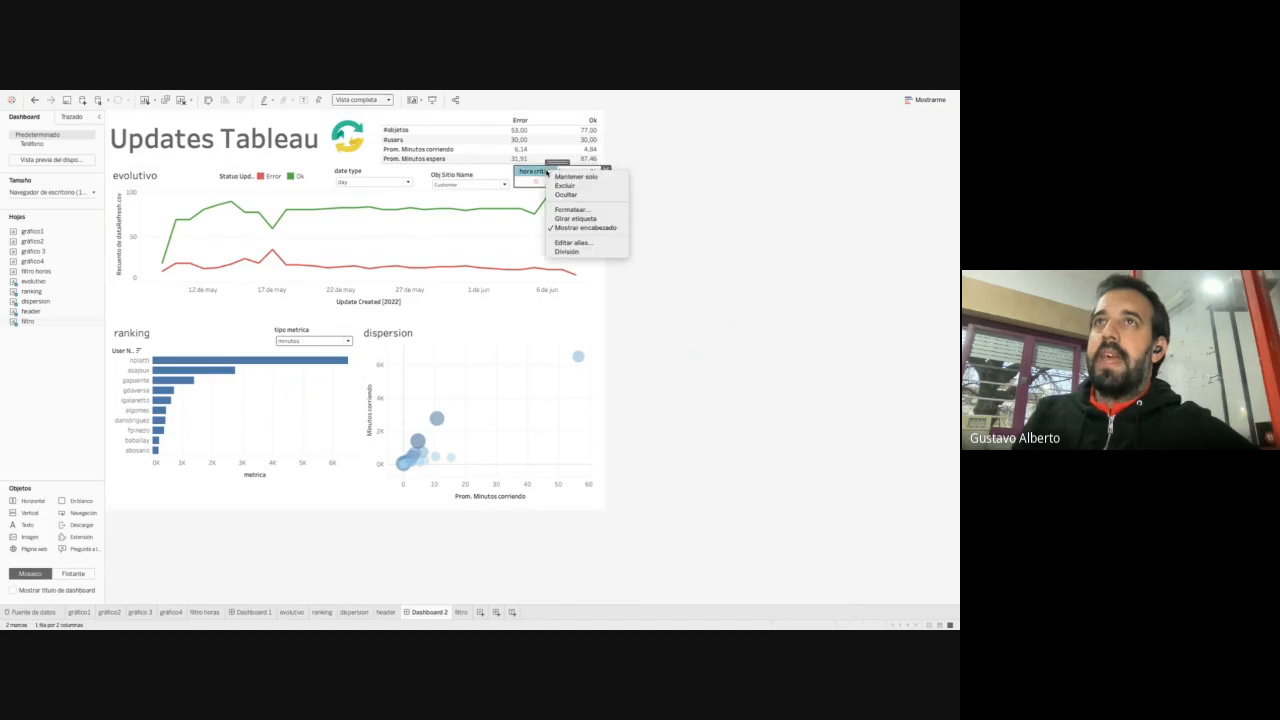
pyautogui.click(586, 228)
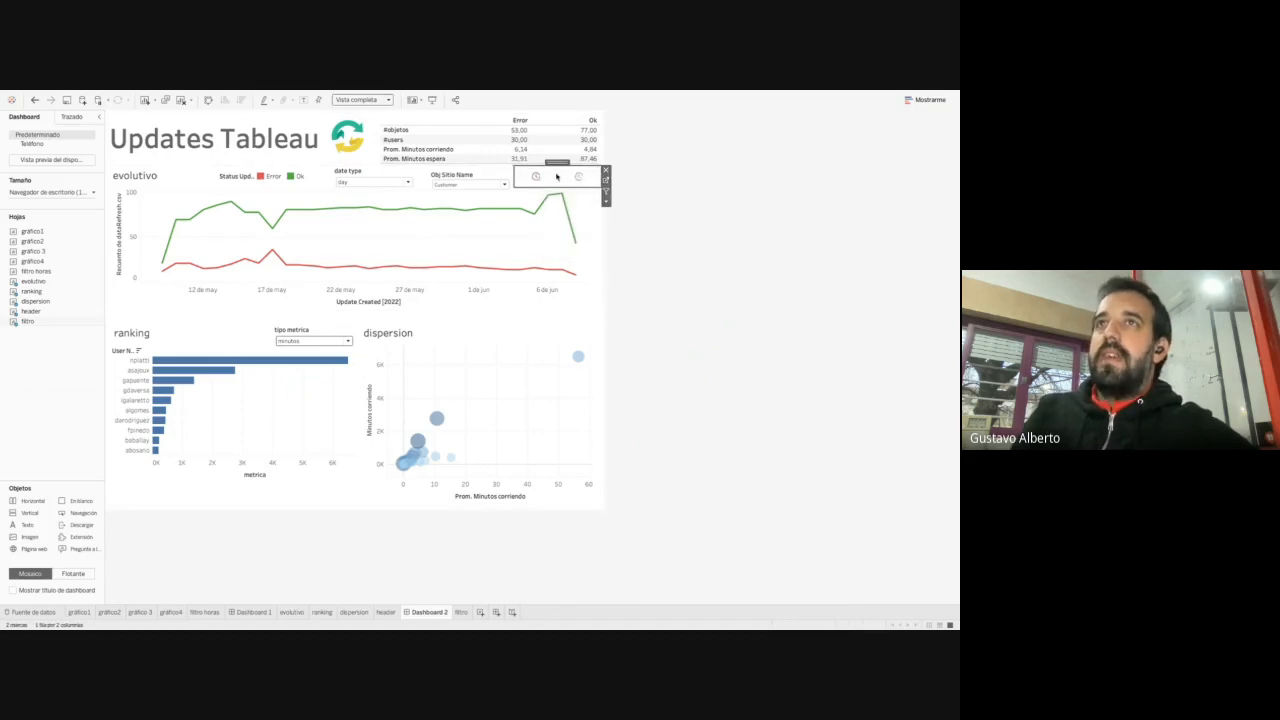
pyautogui.click(700, 188)
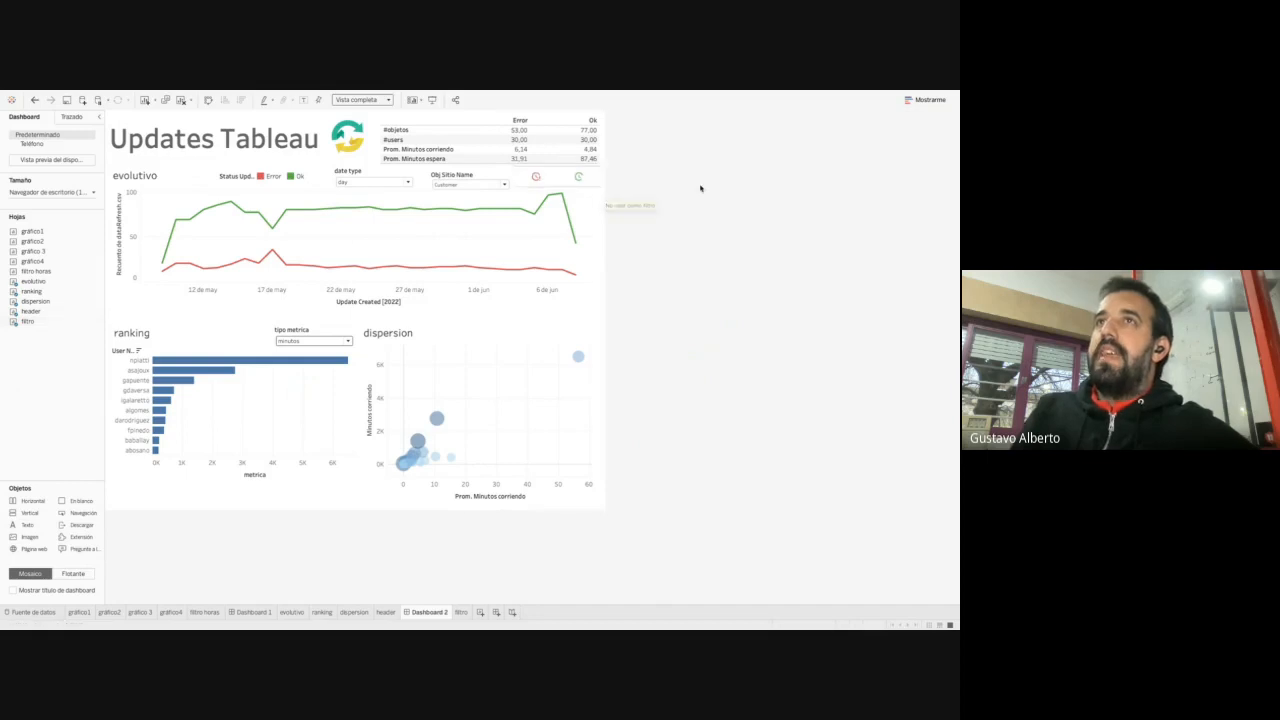
# Test the clock filter by switching the dashboard between hora crítica and horas no críticas, ending on hora crítica
pyautogui.click(536, 177)
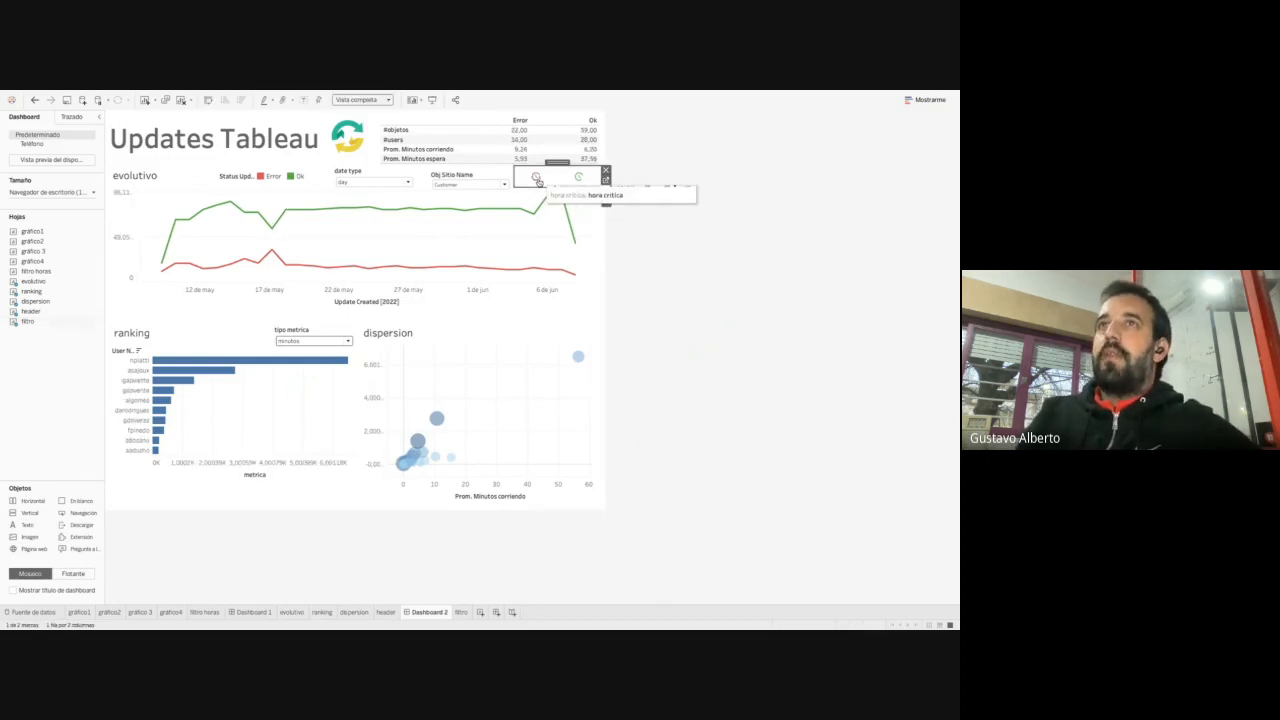
pyautogui.click(536, 177)
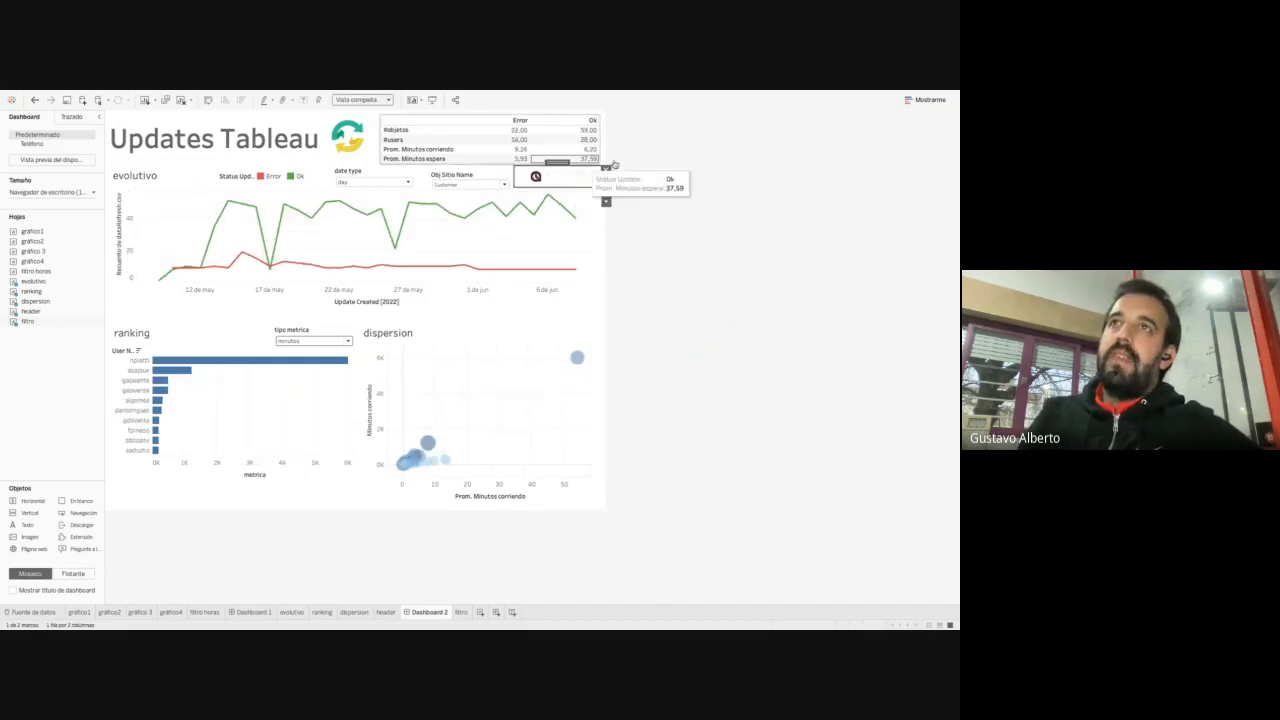
pyautogui.click(579, 179)
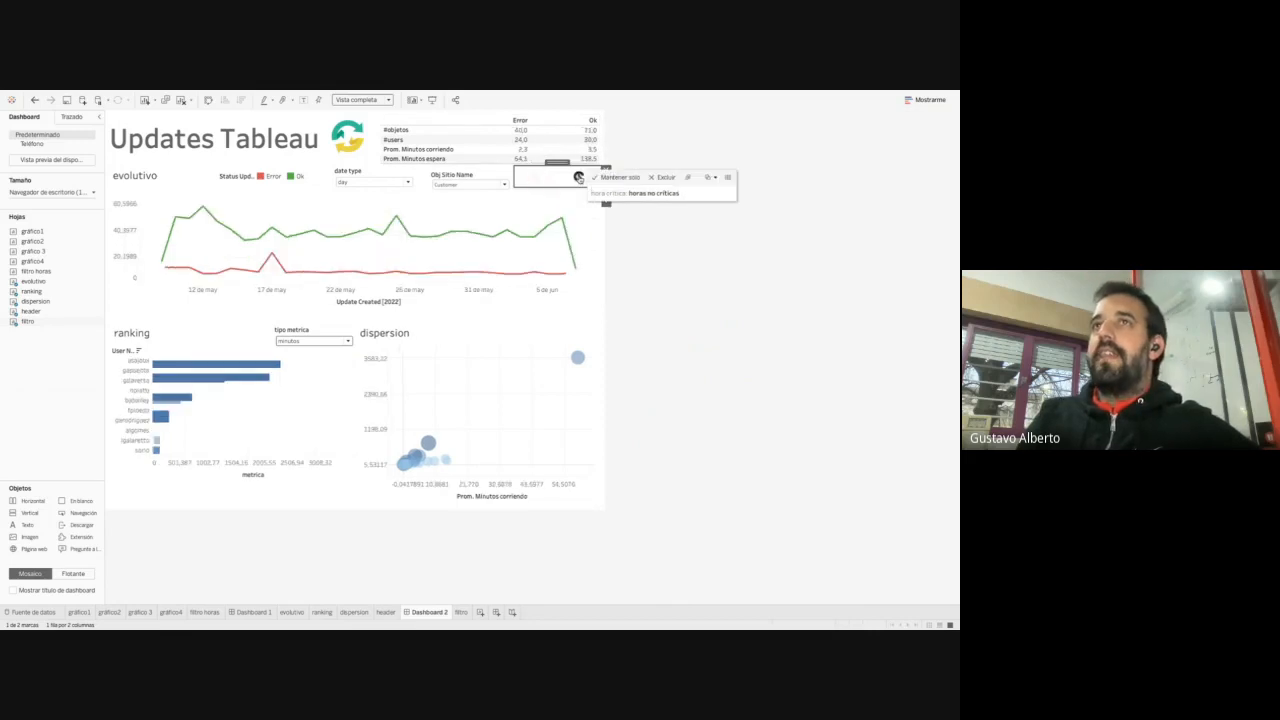
pyautogui.click(532, 182)
# Go to the dispersion sheet and inspect the values selected in its Acción (hora crítica) filter
pyautogui.click(471, 343)
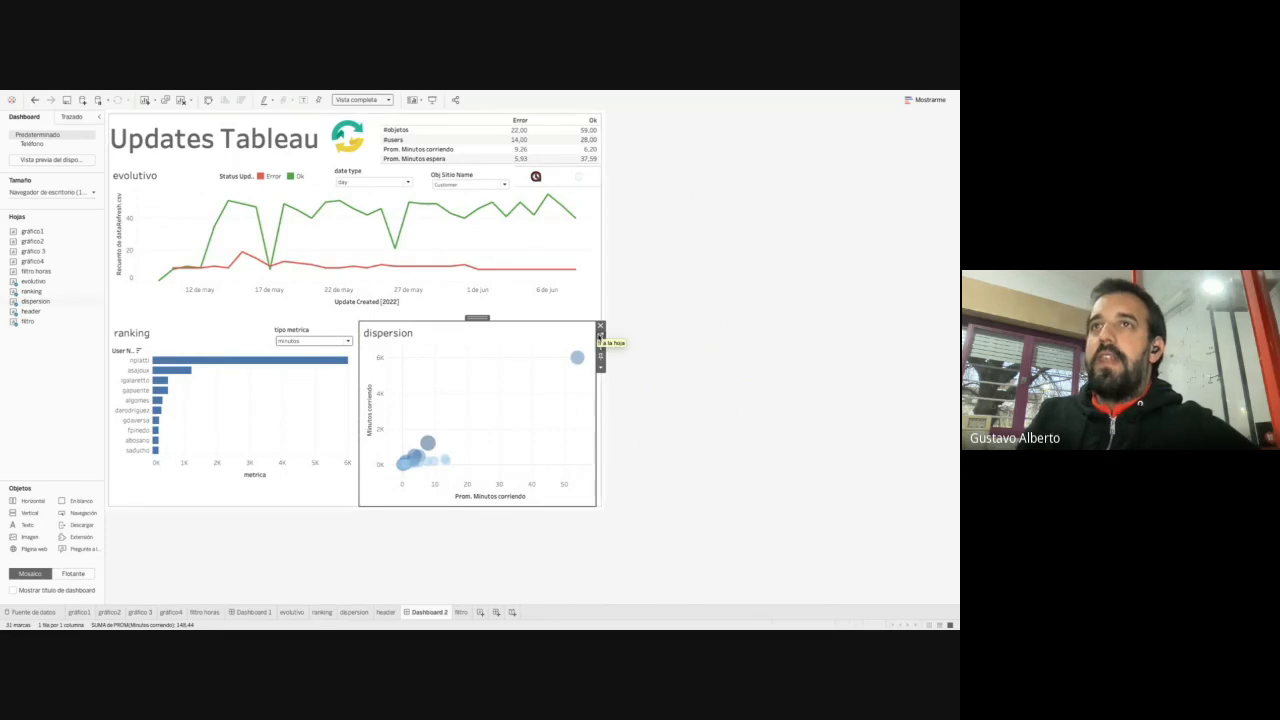
pyautogui.click(600, 336)
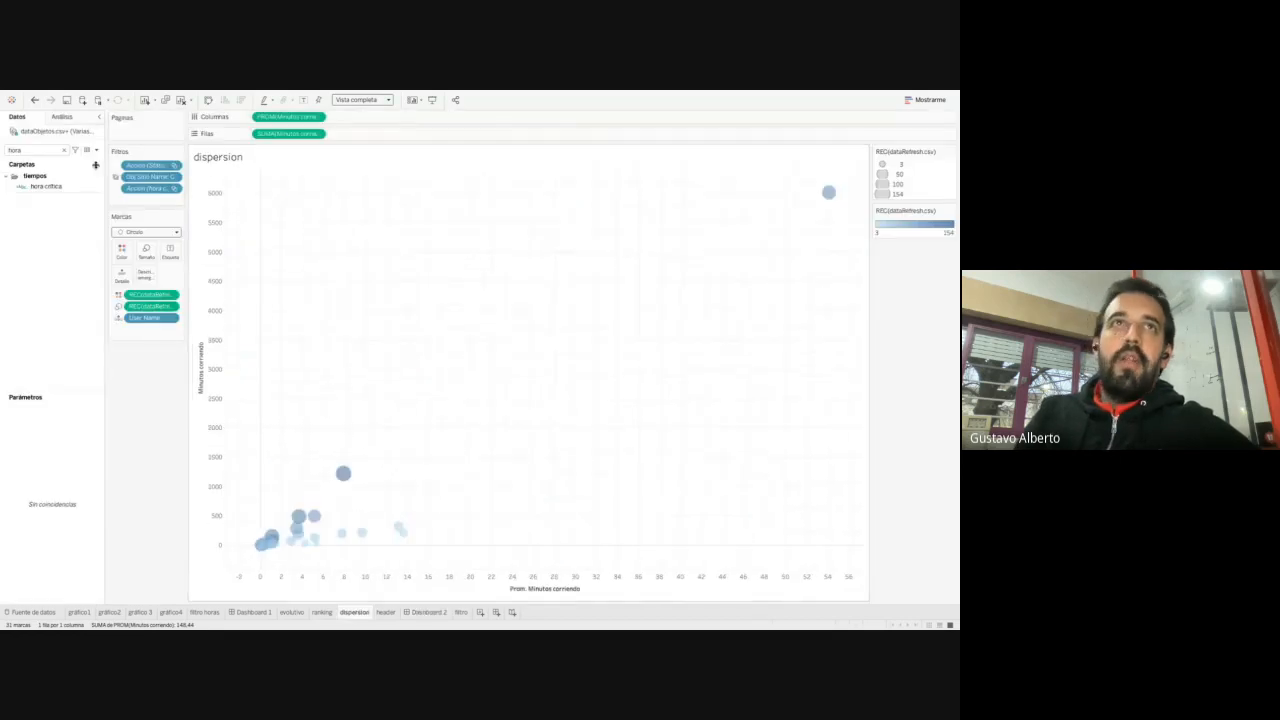
pyautogui.doubleClick(168, 189)
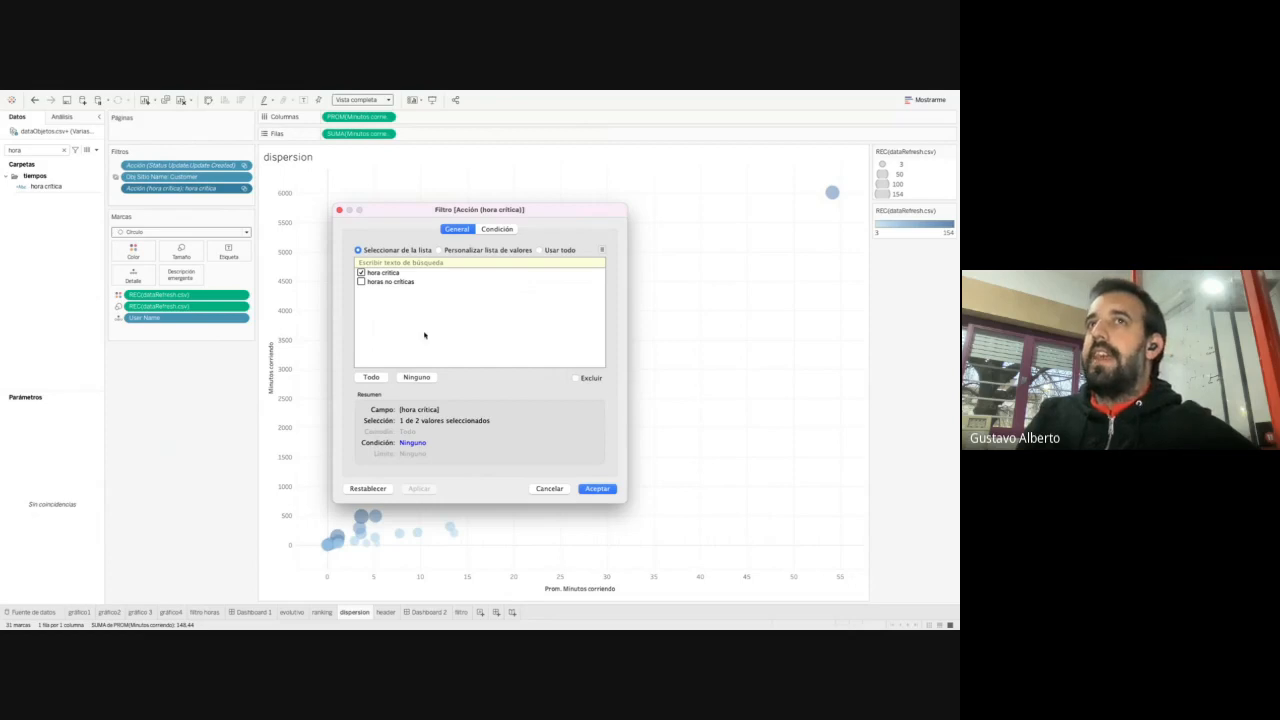
pyautogui.press('Escape')
# Return to Dashboard 2 and filter its charts by the horas no críticas clock
pyautogui.click(420, 612)
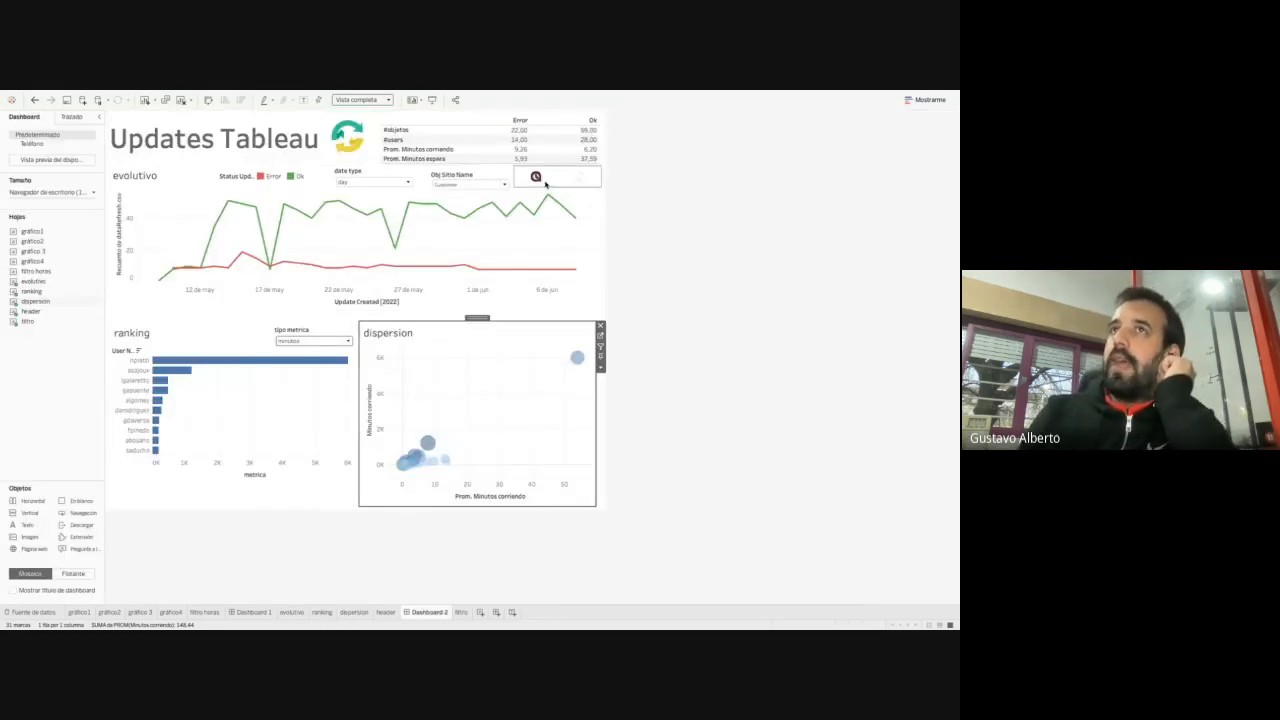
pyautogui.click(578, 177)
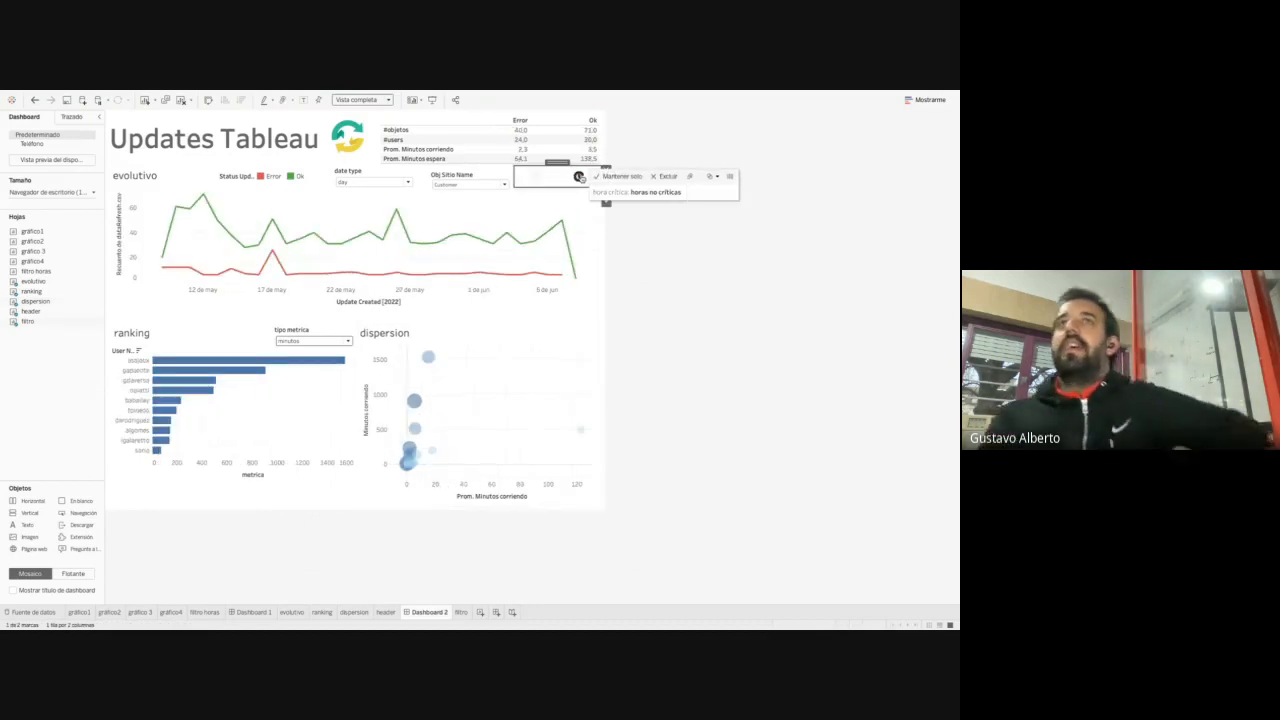
# Check the dispersion sheet's Acción (hora crítica) filter, and clear the horas no críticas clock selection on Dashboard 2
pyautogui.click(521, 405)
pyautogui.click(604, 334)
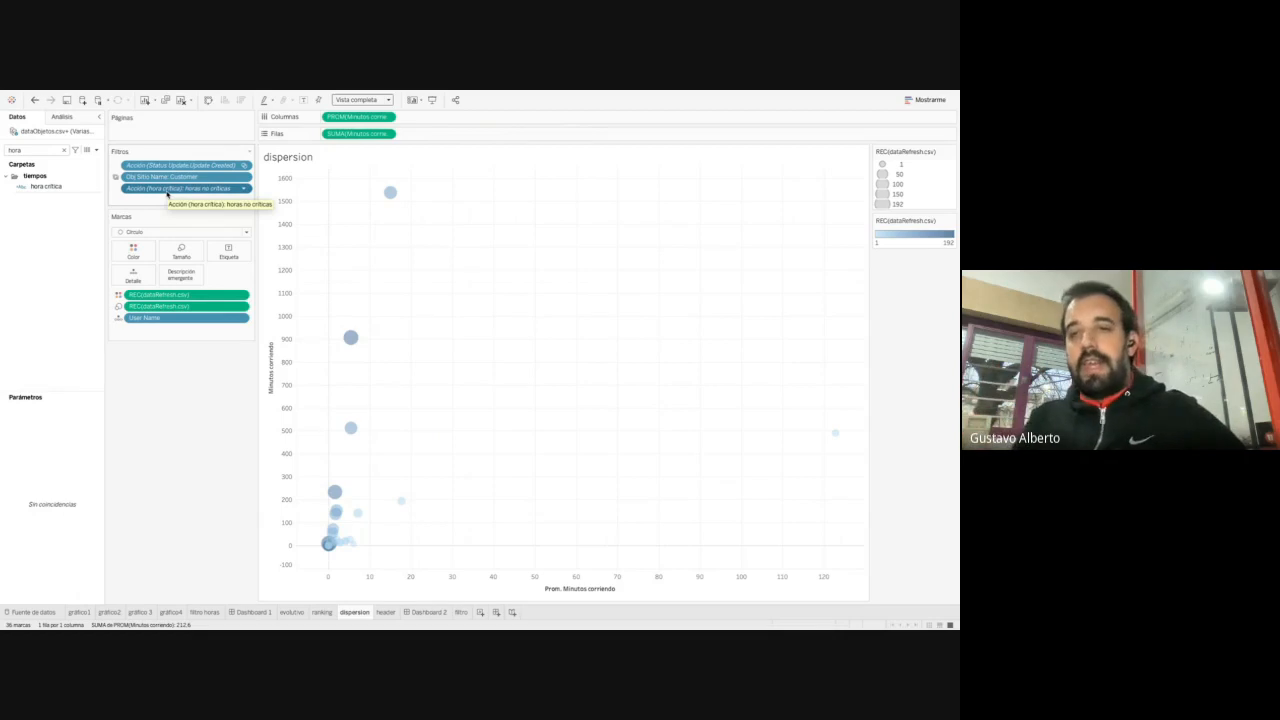
pyautogui.click(428, 612)
pyautogui.click(557, 179)
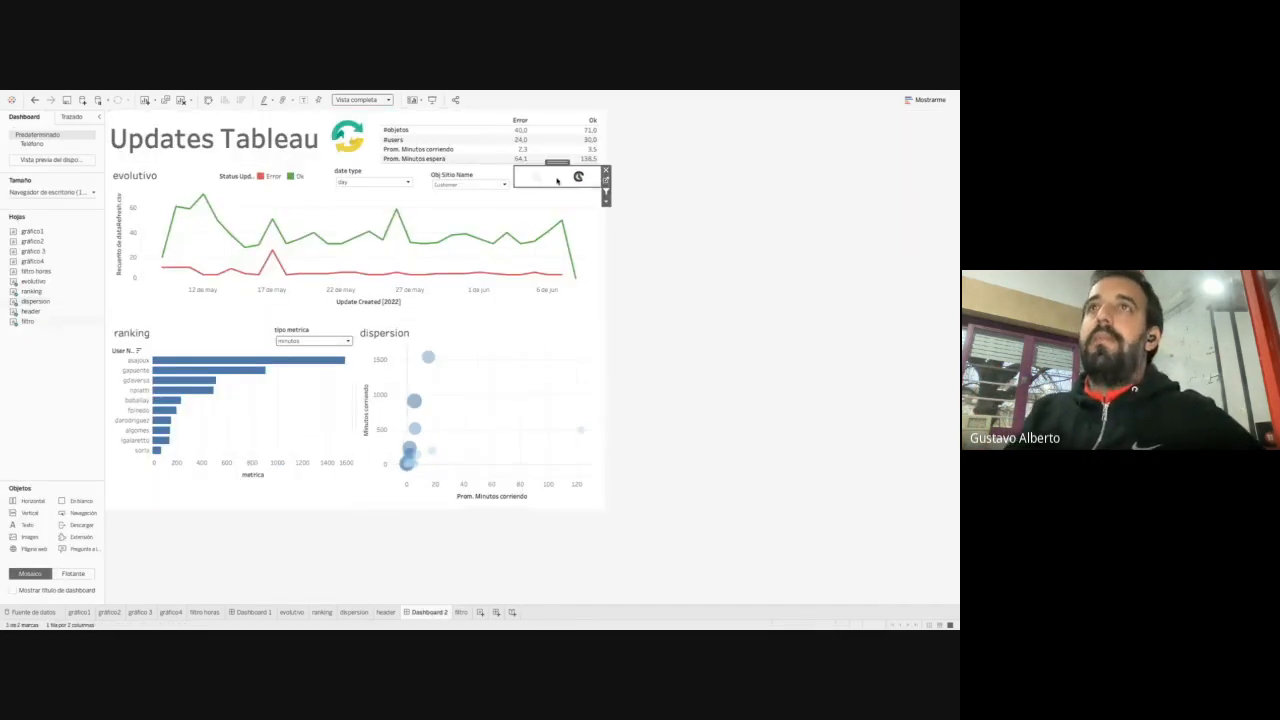
pyautogui.click(578, 177)
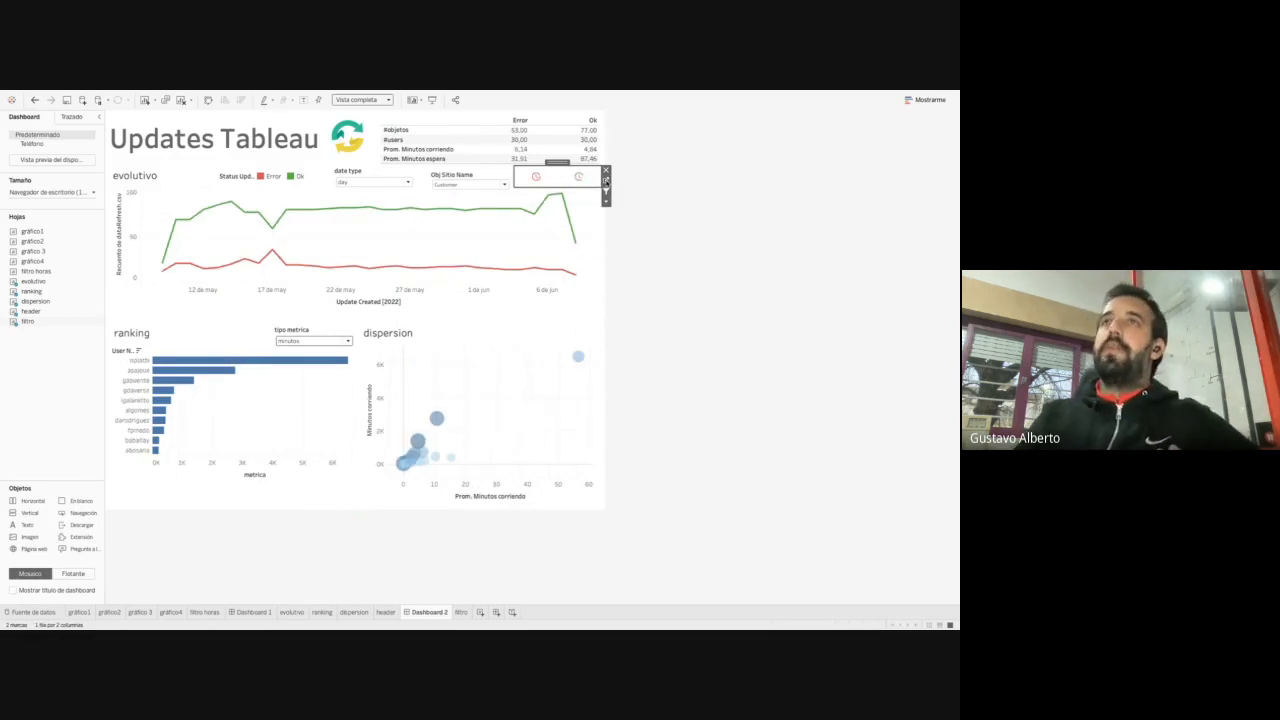
# Change the filtro sheet's tooltip to "clic para filtrar" followed by the hora crítica field, check it, and return to Dashboard 2
pyautogui.click(605, 180)
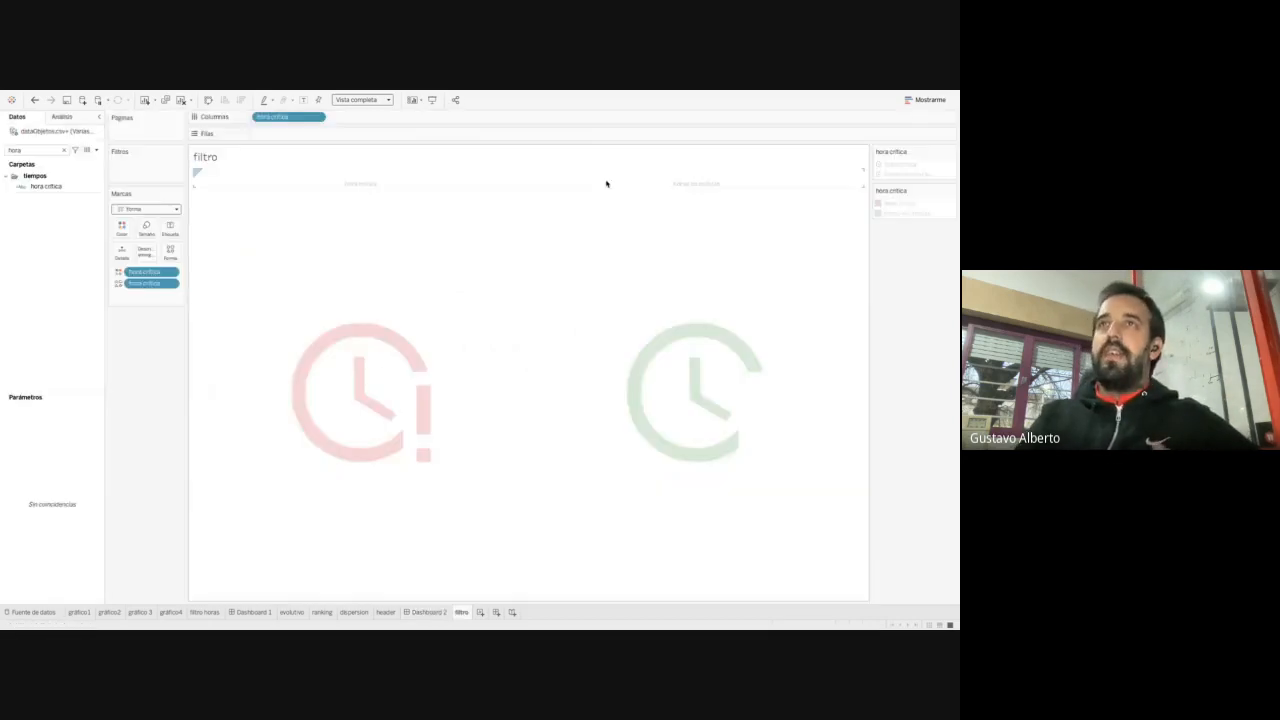
pyautogui.click(145, 250)
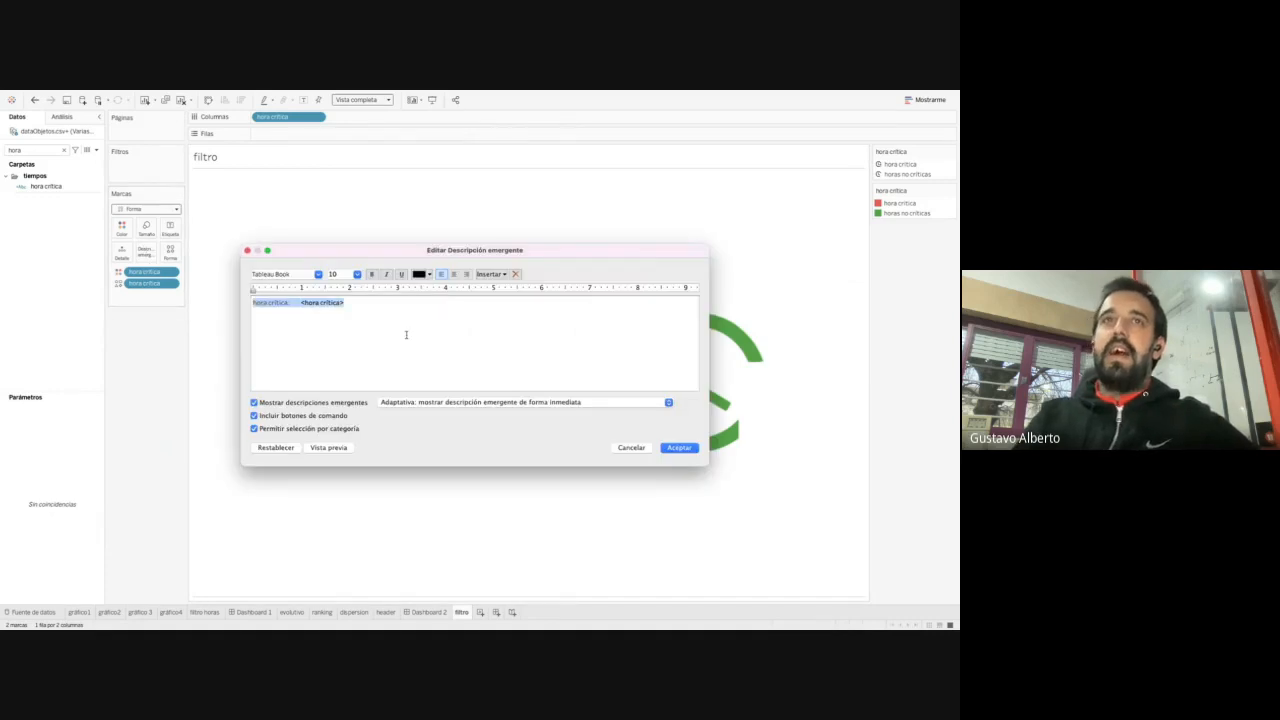
pyautogui.hotkey('alt', 'shift', 'Right')
pyautogui.hotkey('alt', 'shift', 'Right')
pyautogui.hotkey('alt', 'shift', 'Right')
pyautogui.press('BackSpace')
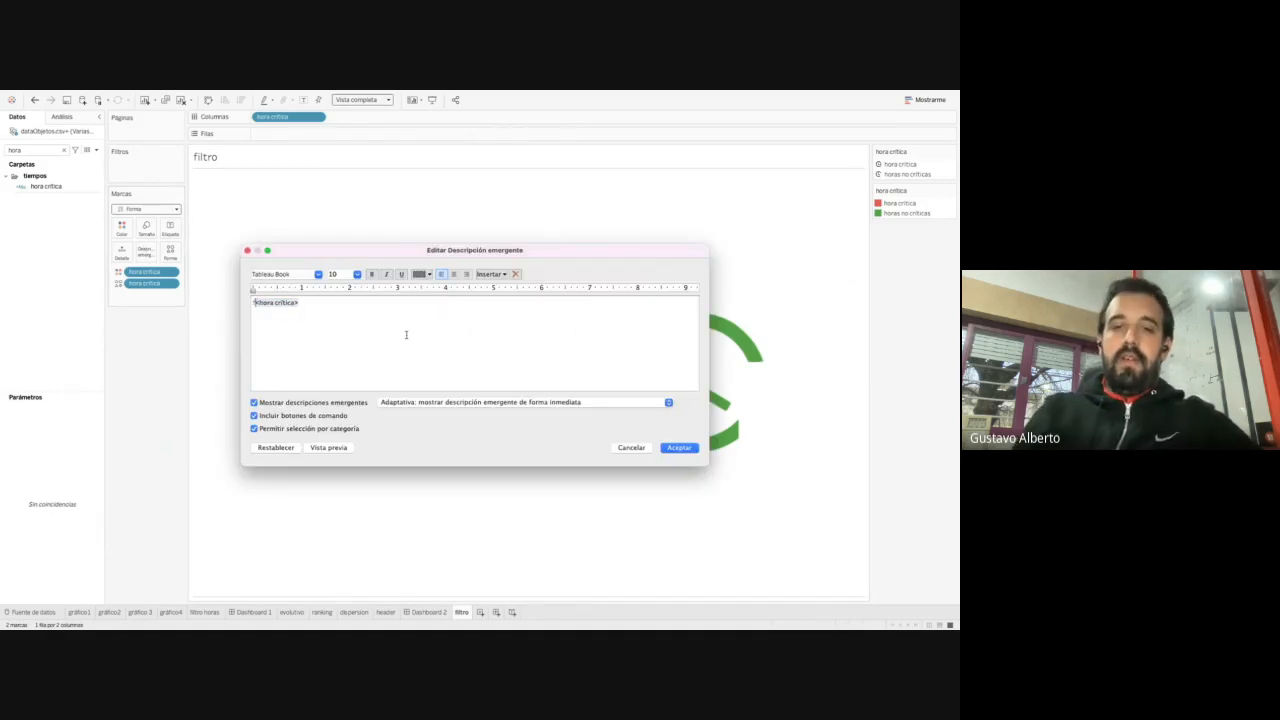
pyautogui.write('clic para filt')
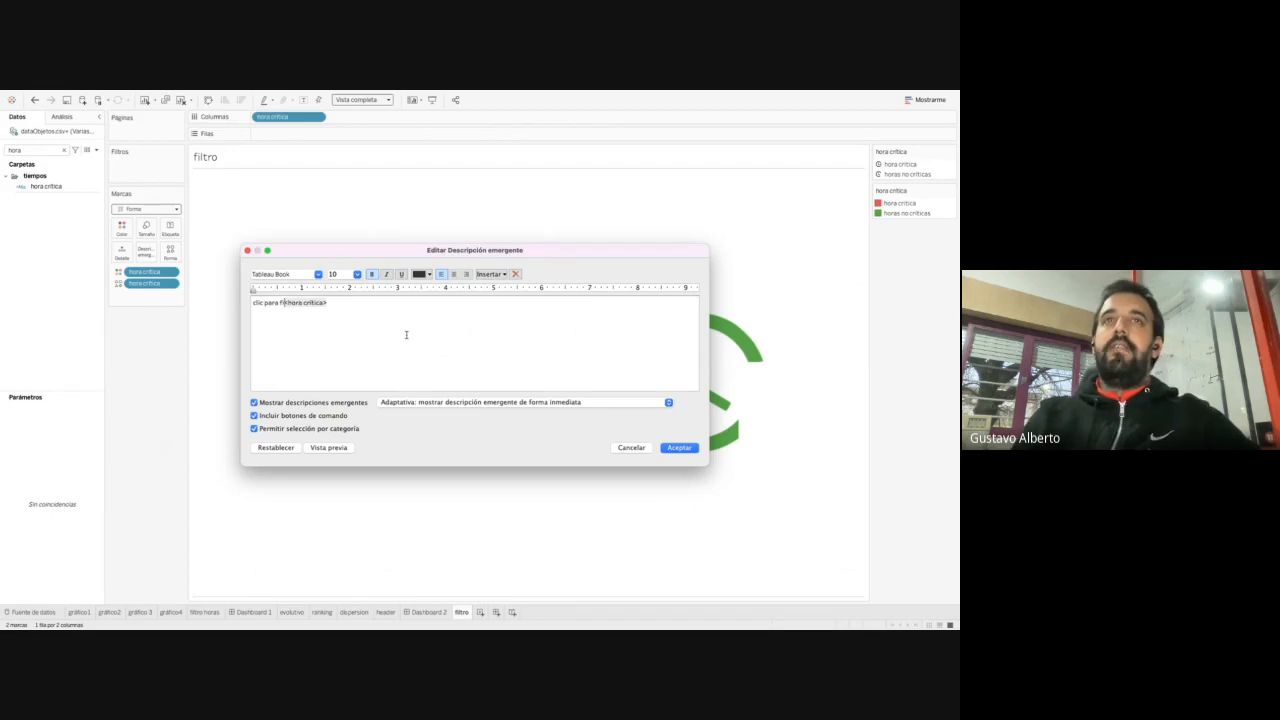
pyautogui.write('rar')
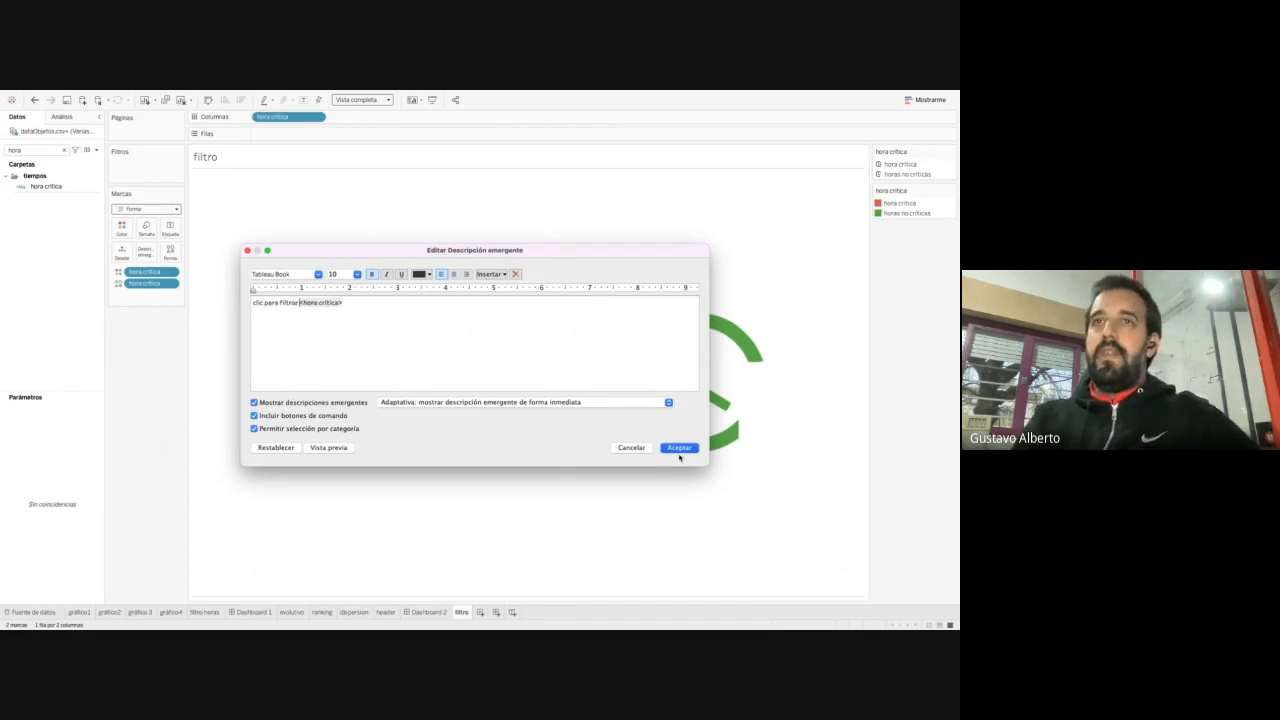
pyautogui.click(679, 448)
pyautogui.moveTo(368, 400)
pyautogui.moveTo(765, 383)
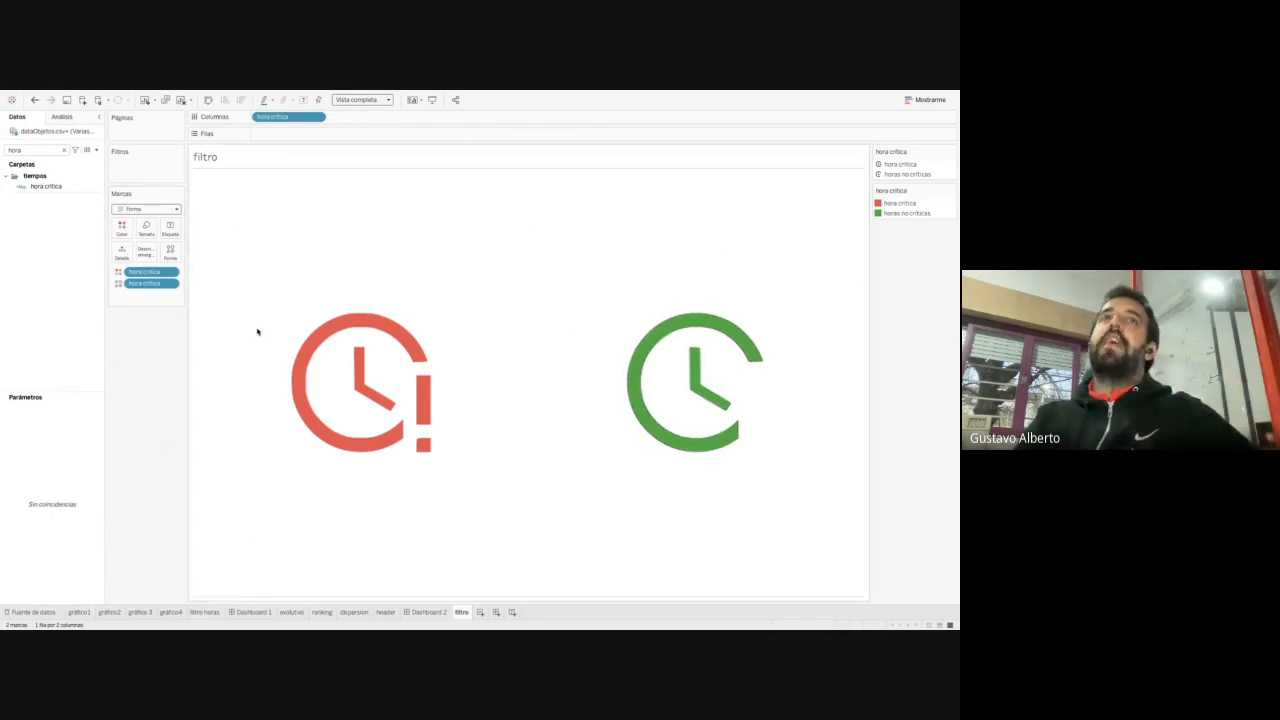
pyautogui.click(430, 611)
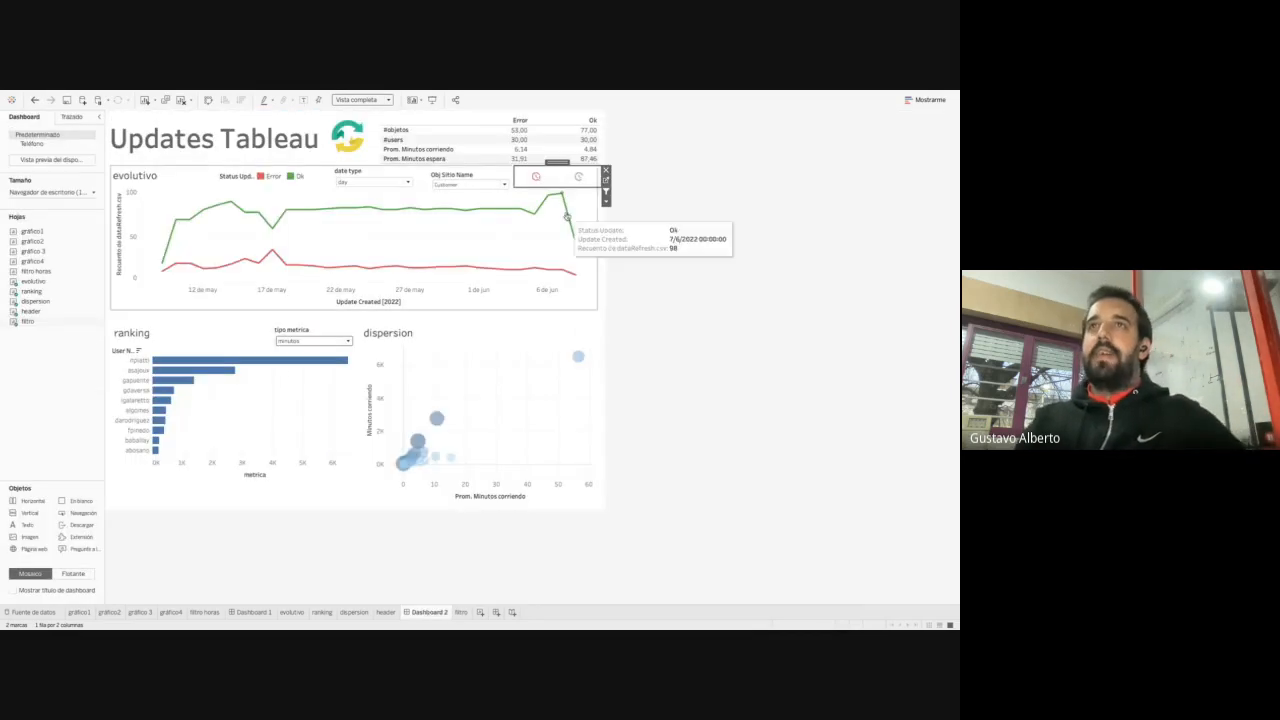
# Switch to the presentation, review the Acciones slide, and return to Tableau
pyautogui.hotkey('ctrl', 'Left')
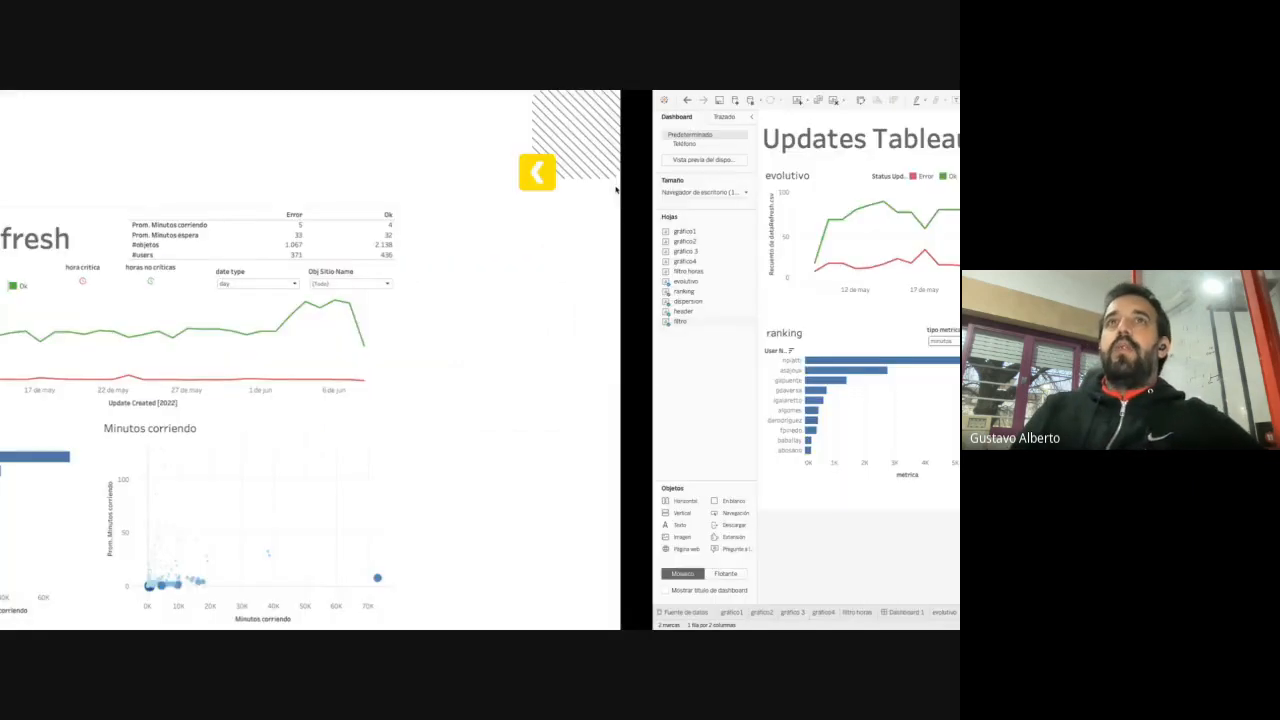
pyautogui.press('Right')
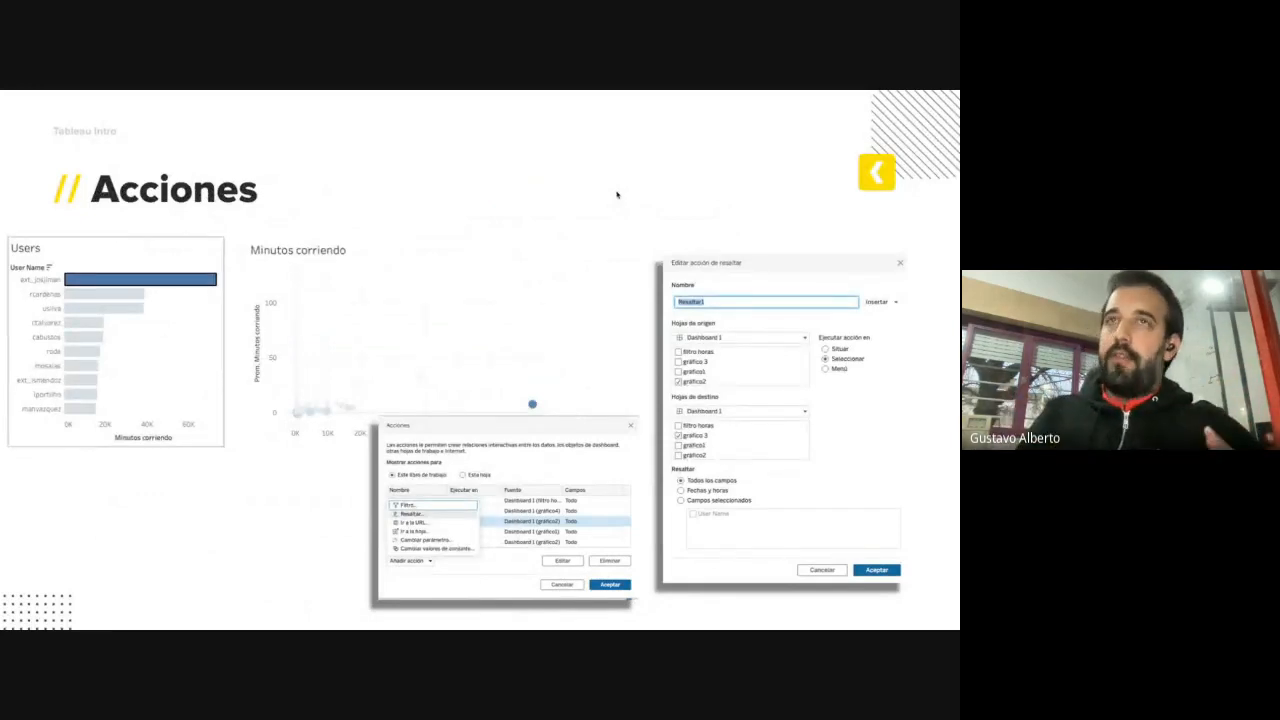
pyautogui.press('Right')
pyautogui.hotkey('ctrl', 'Right')
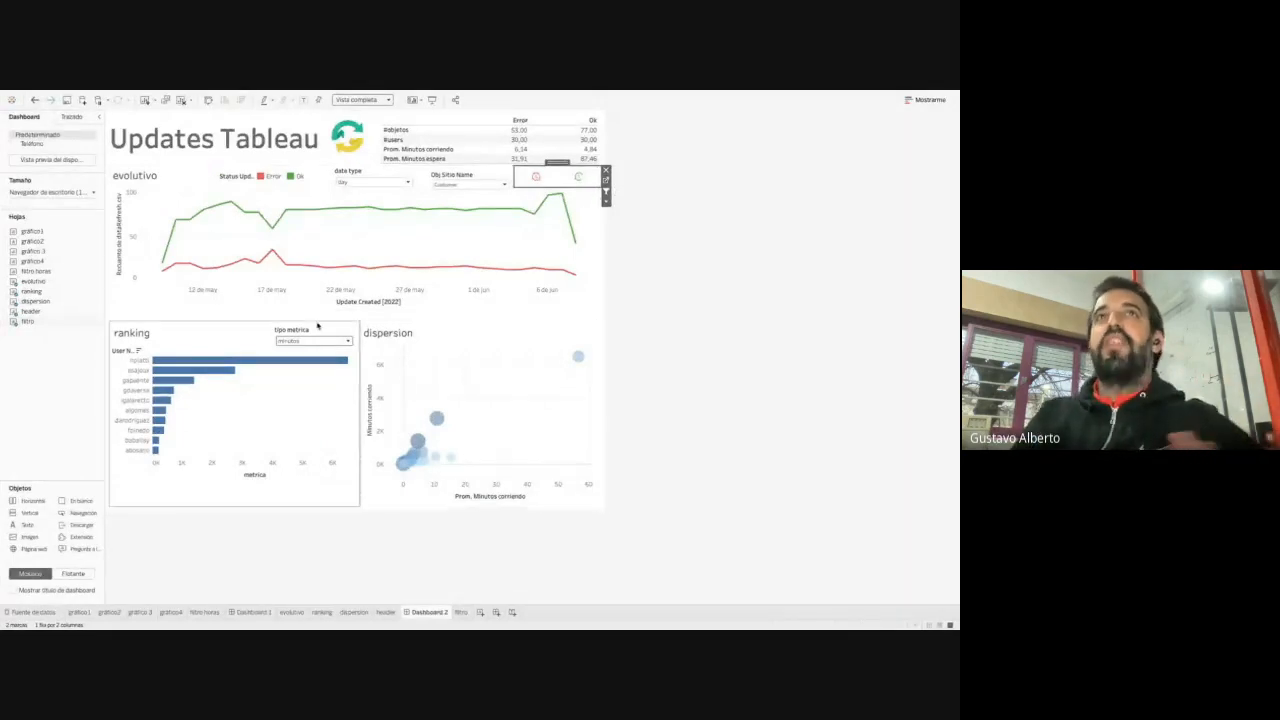
# Remove the Obj Sitio Name filter control from the dashboard and undo the removal
pyautogui.moveTo(262, 253)
pyautogui.click(205, 251)
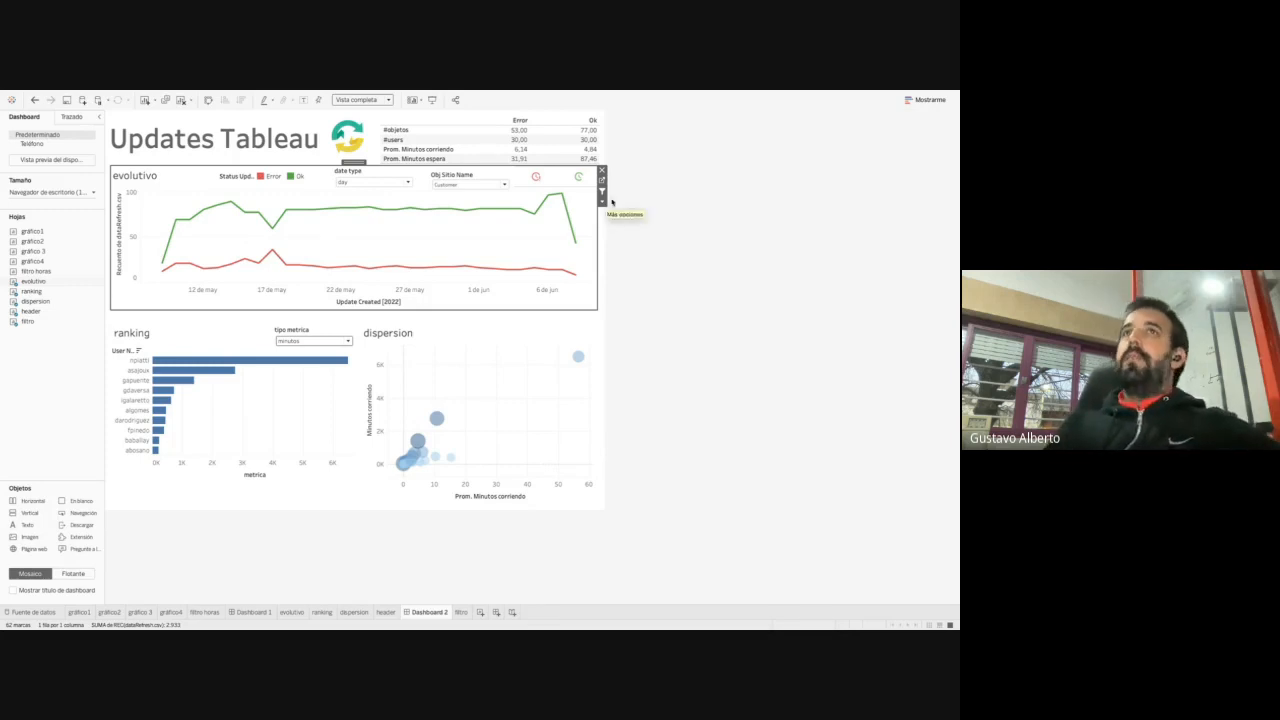
pyautogui.click(491, 175)
pyautogui.click(515, 171)
pyautogui.hotkey('ctrl', 'z')
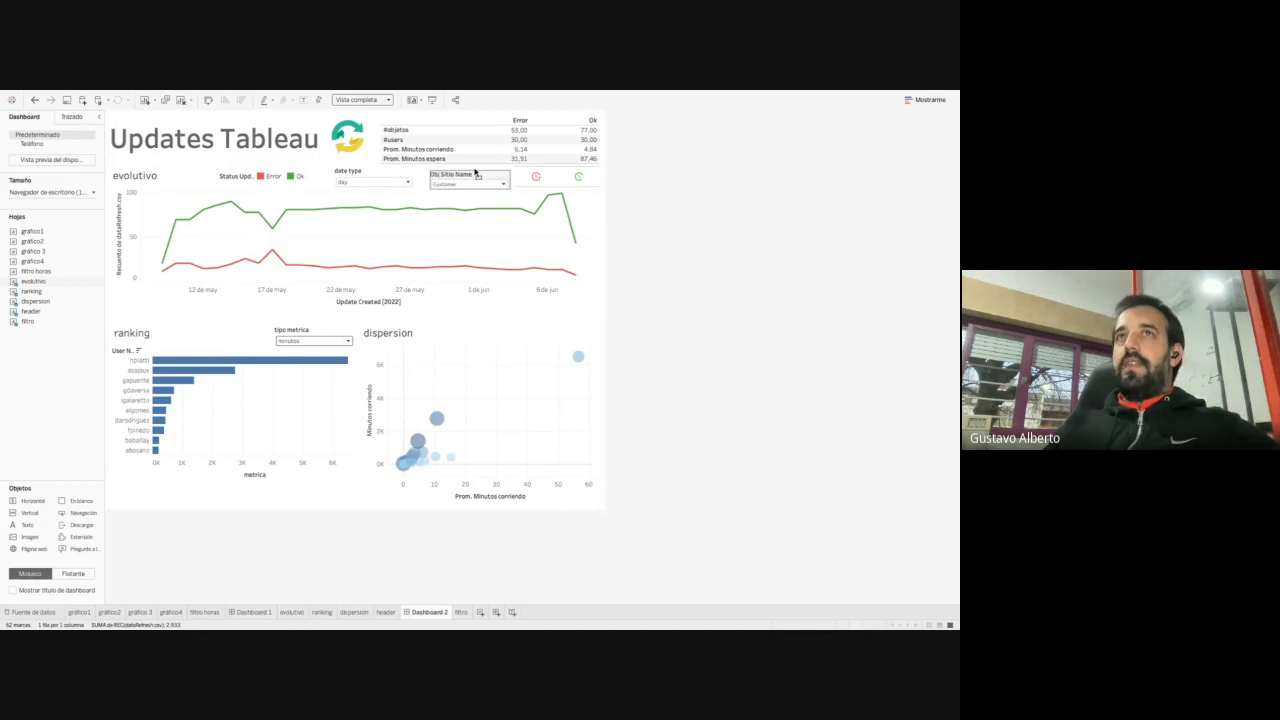
pyautogui.click(476, 171)
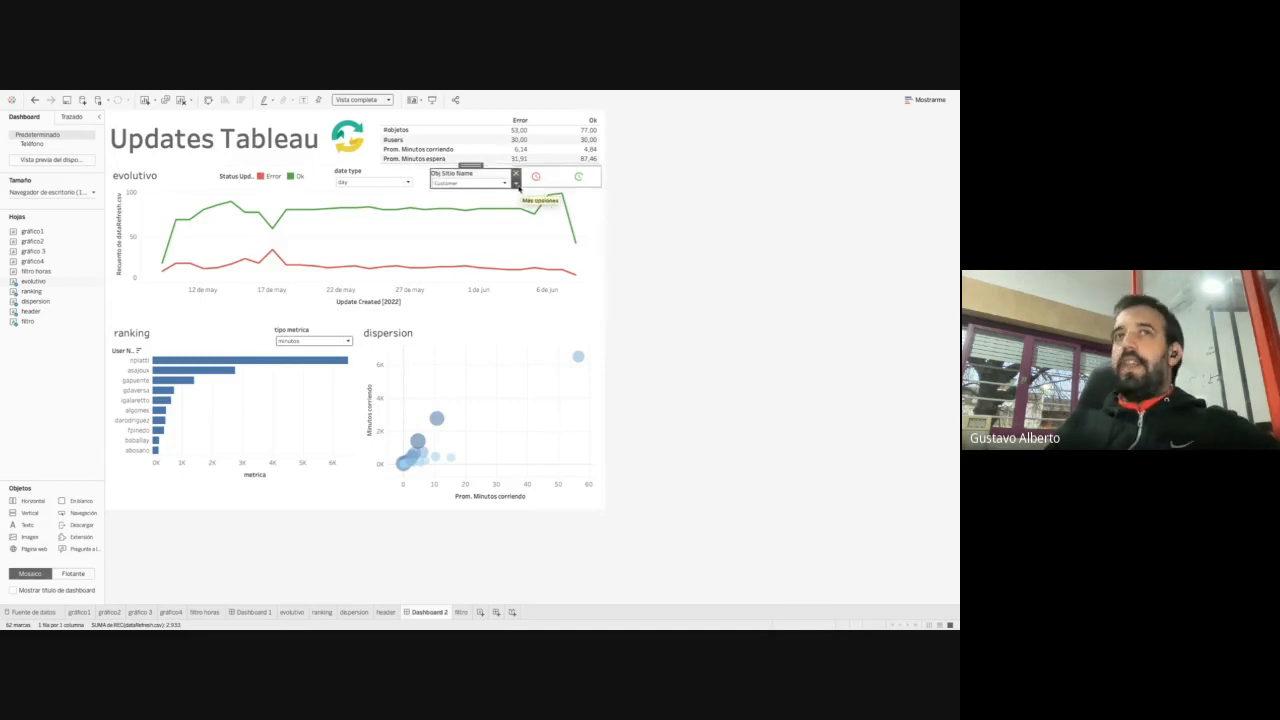
# Test the ranking chart's actions by selecting several users' bars one after another to filter evolutivo and highlight dispersion
pyautogui.moveTo(580, 366)
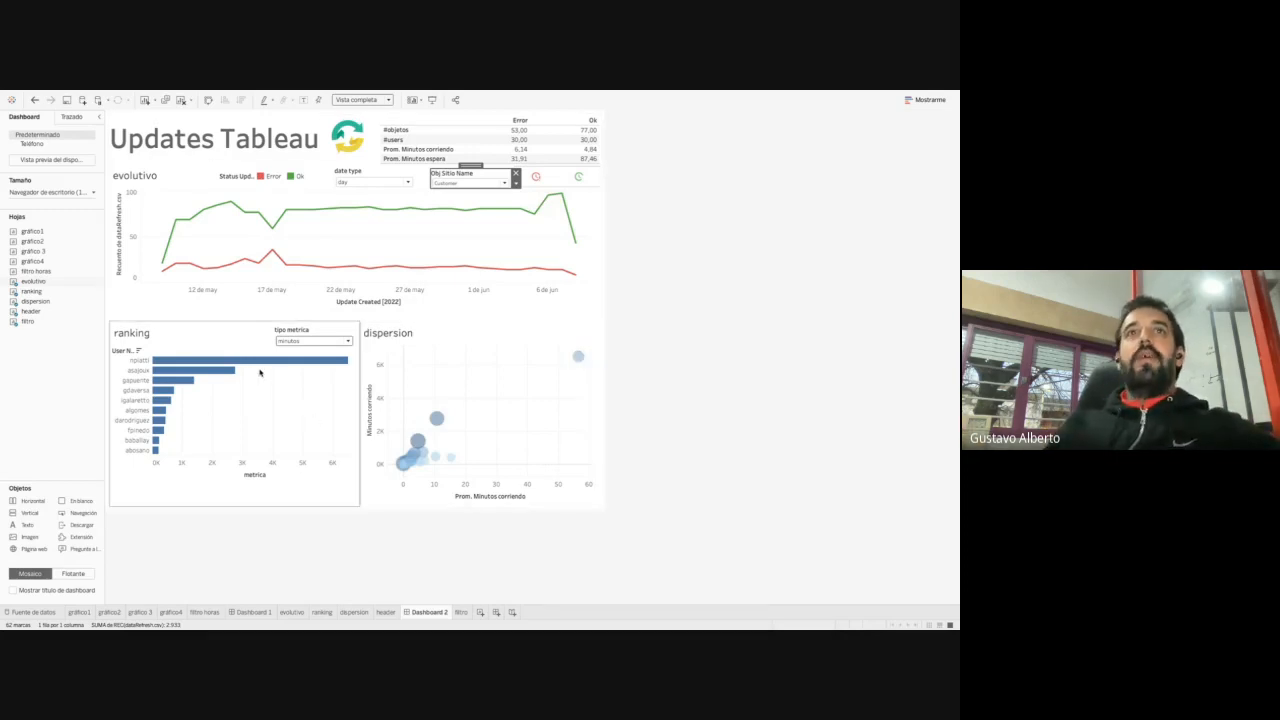
pyautogui.click(228, 360)
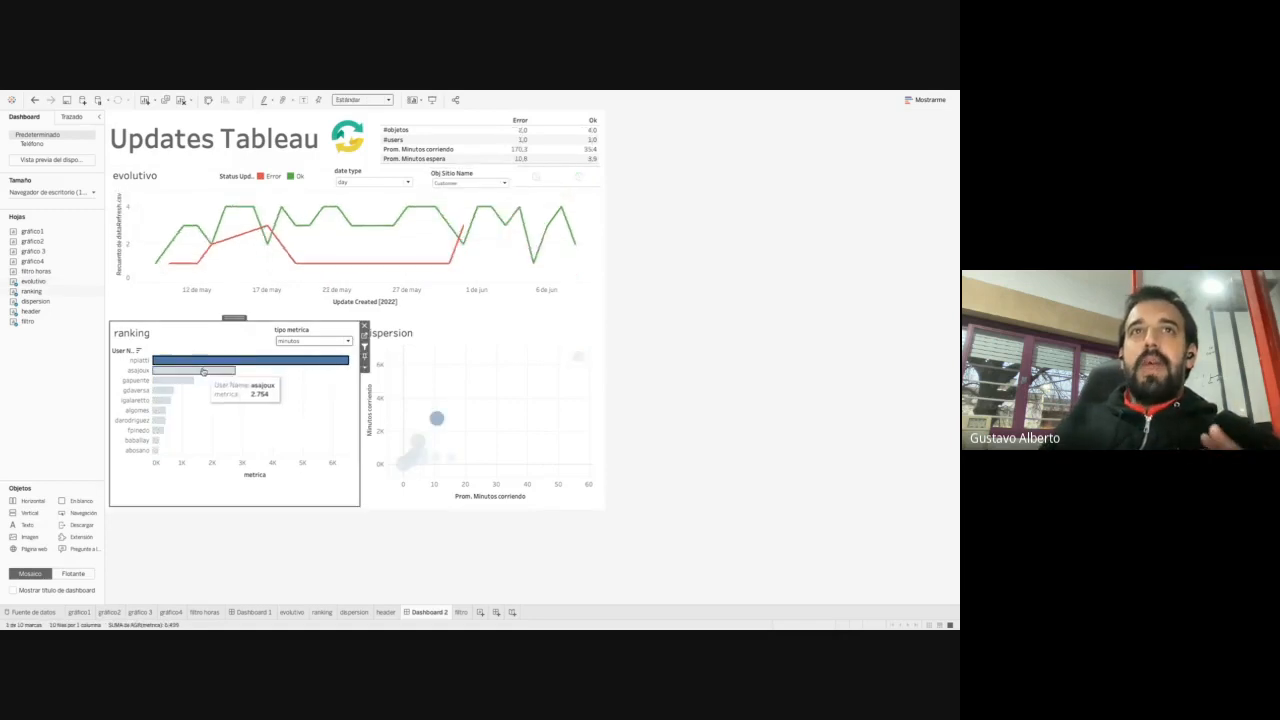
pyautogui.click(163, 389)
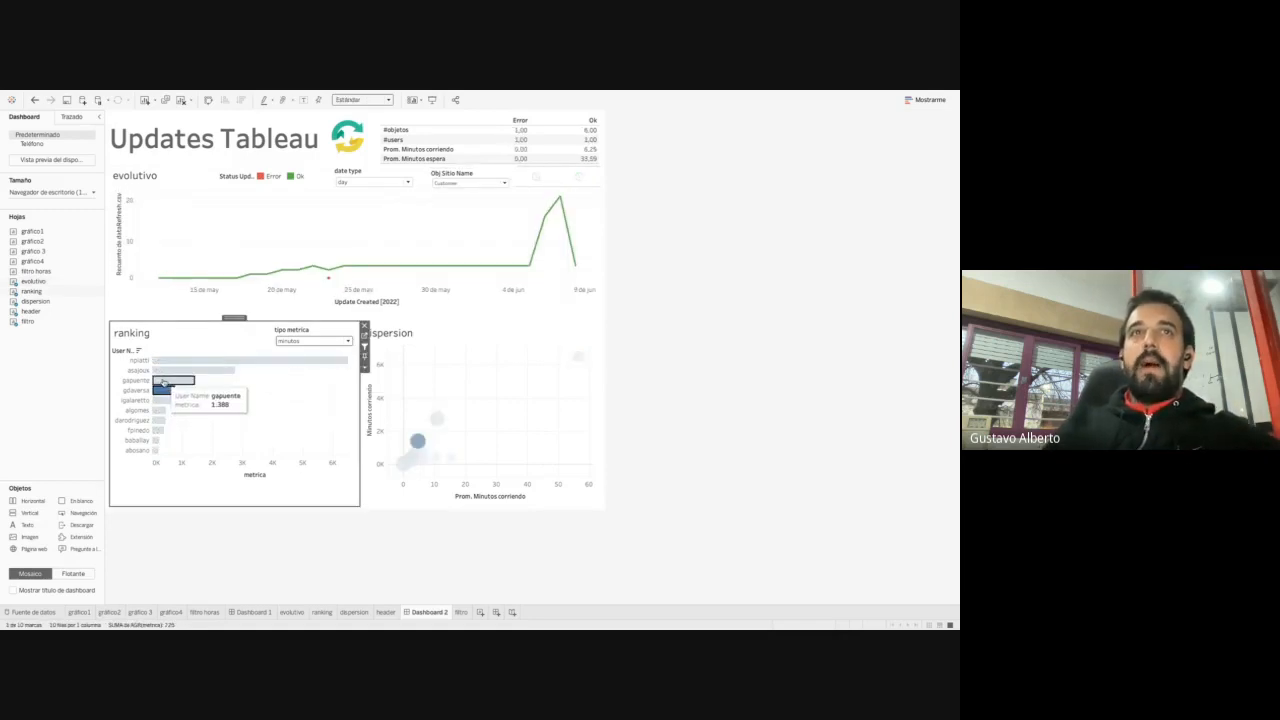
pyautogui.click(163, 381)
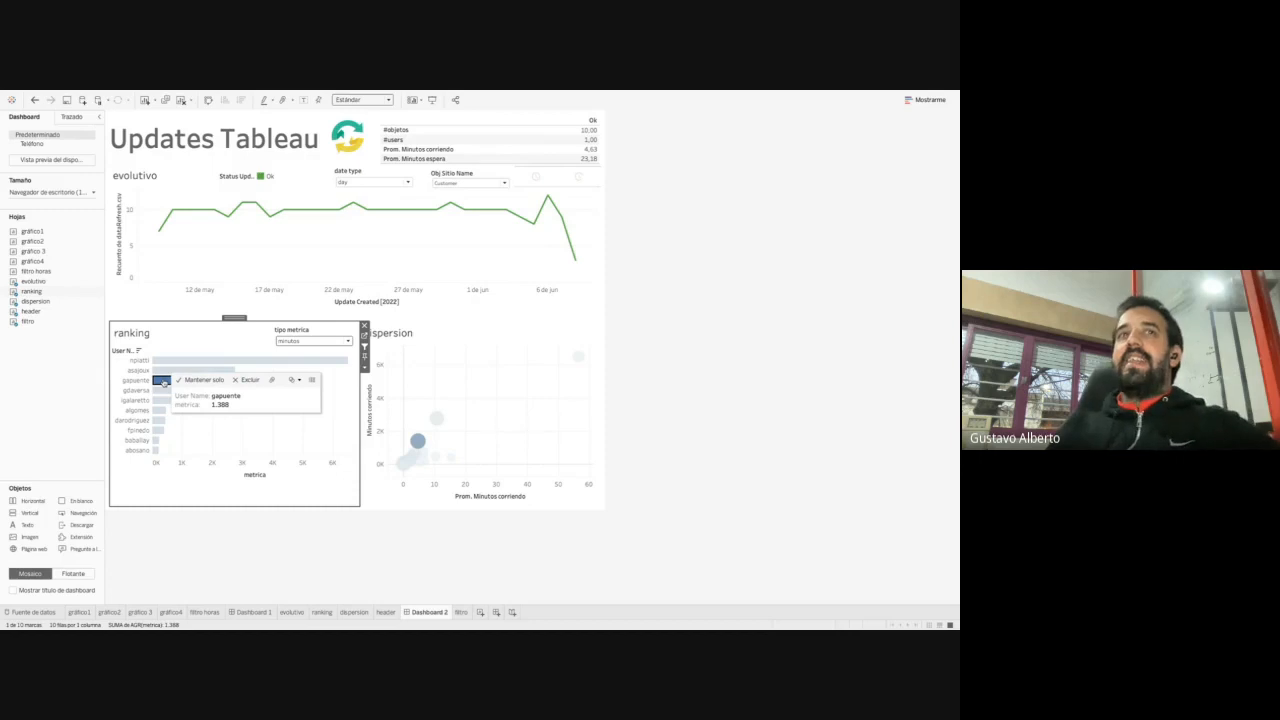
pyautogui.click(158, 391)
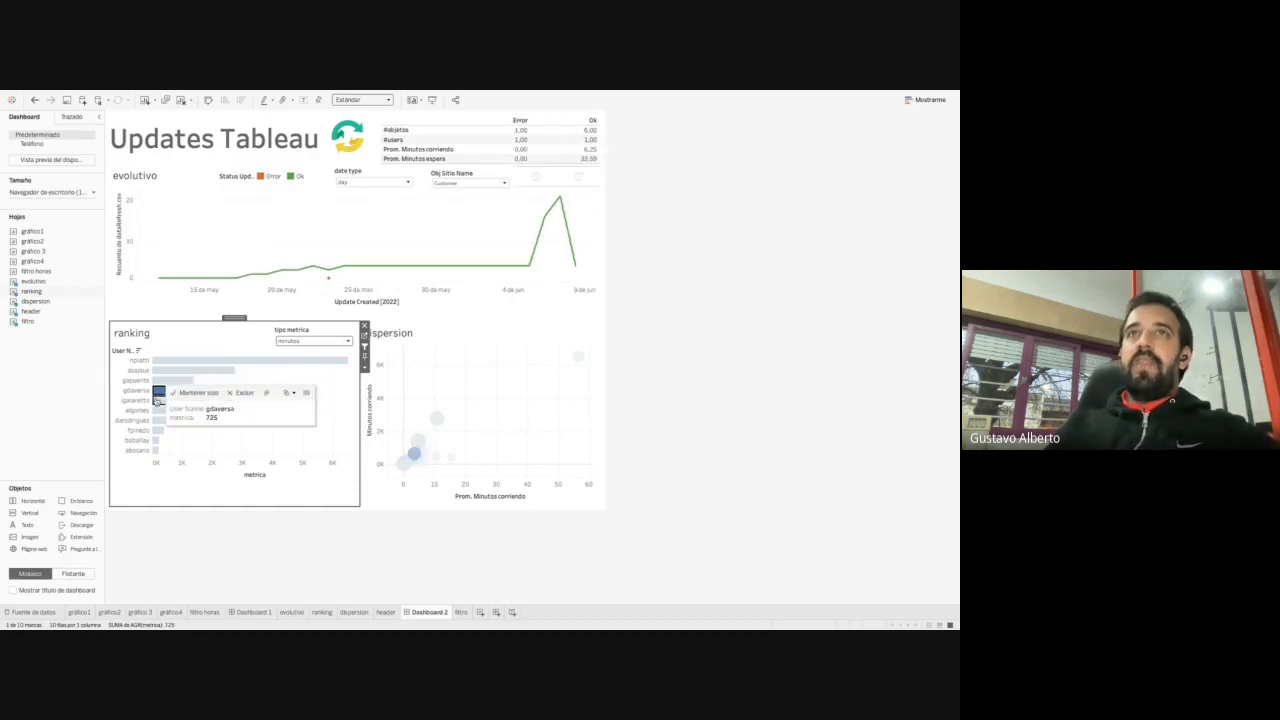
pyautogui.click(157, 400)
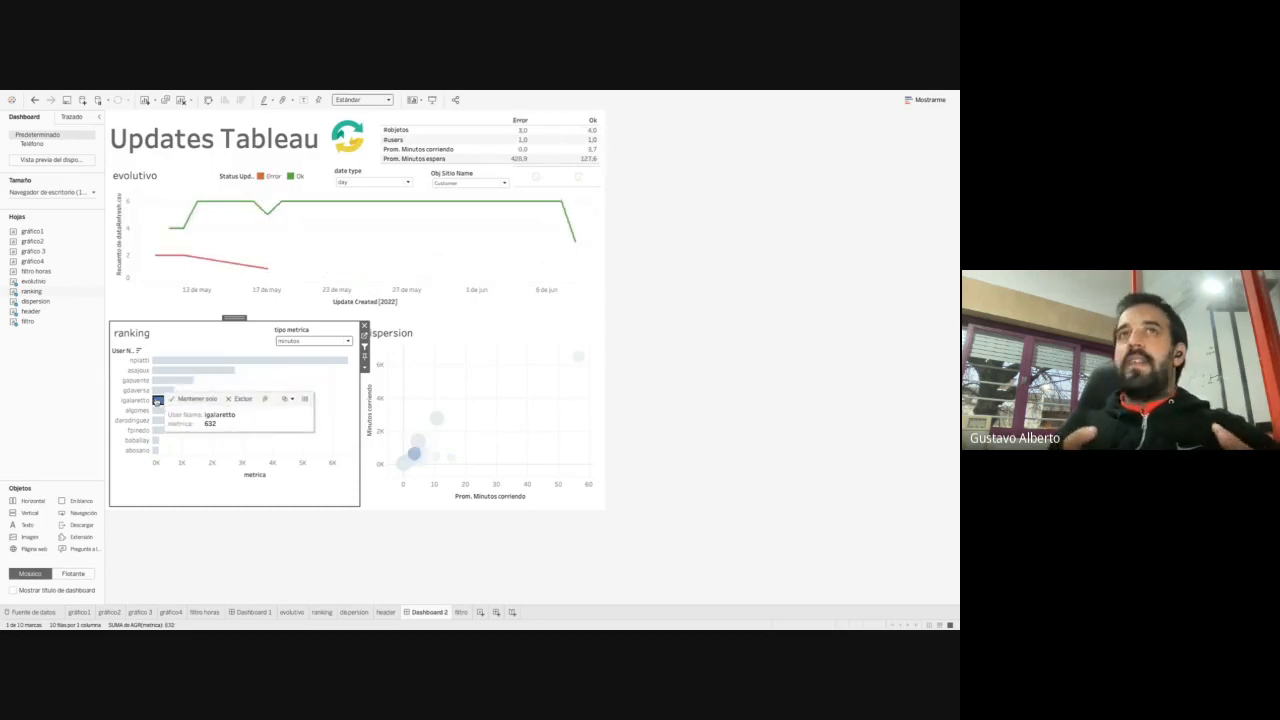